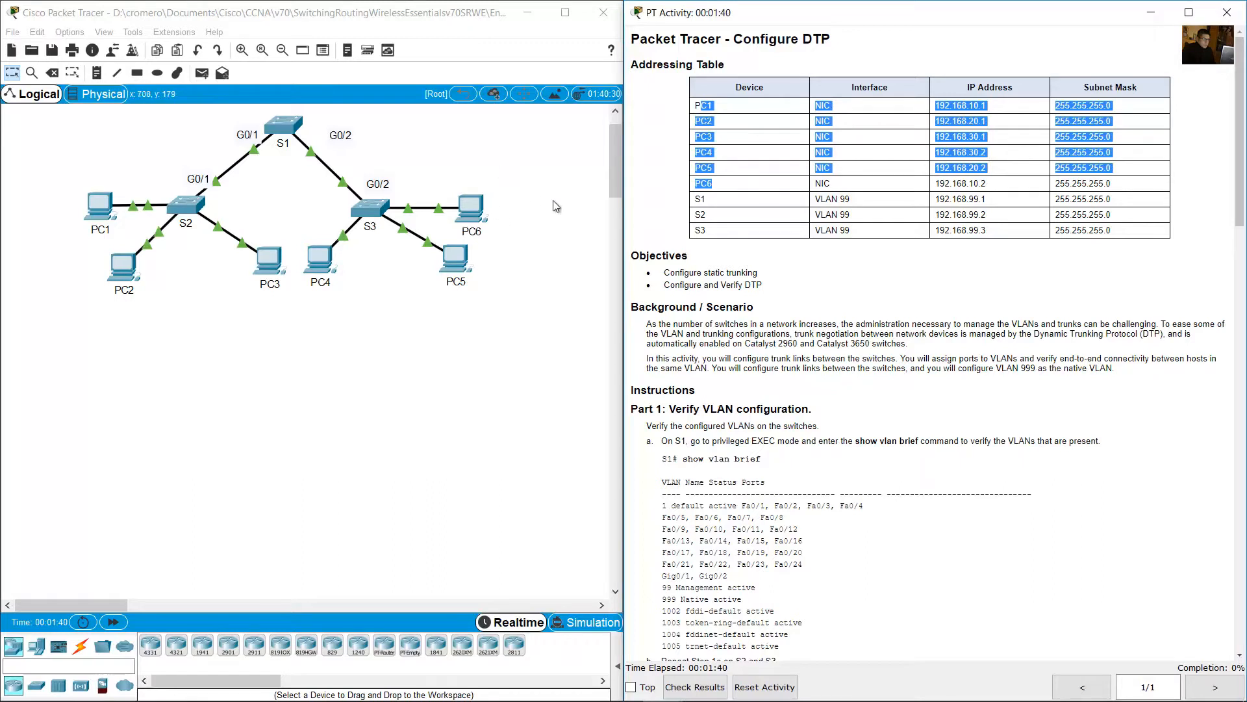
Review the addressing table, the switch topology and the Part 1 instructions for verifying the VLAN configuration
left_click_drag(554, 198, 45, 380)
left_click_drag(693, 199, 1061, 230)
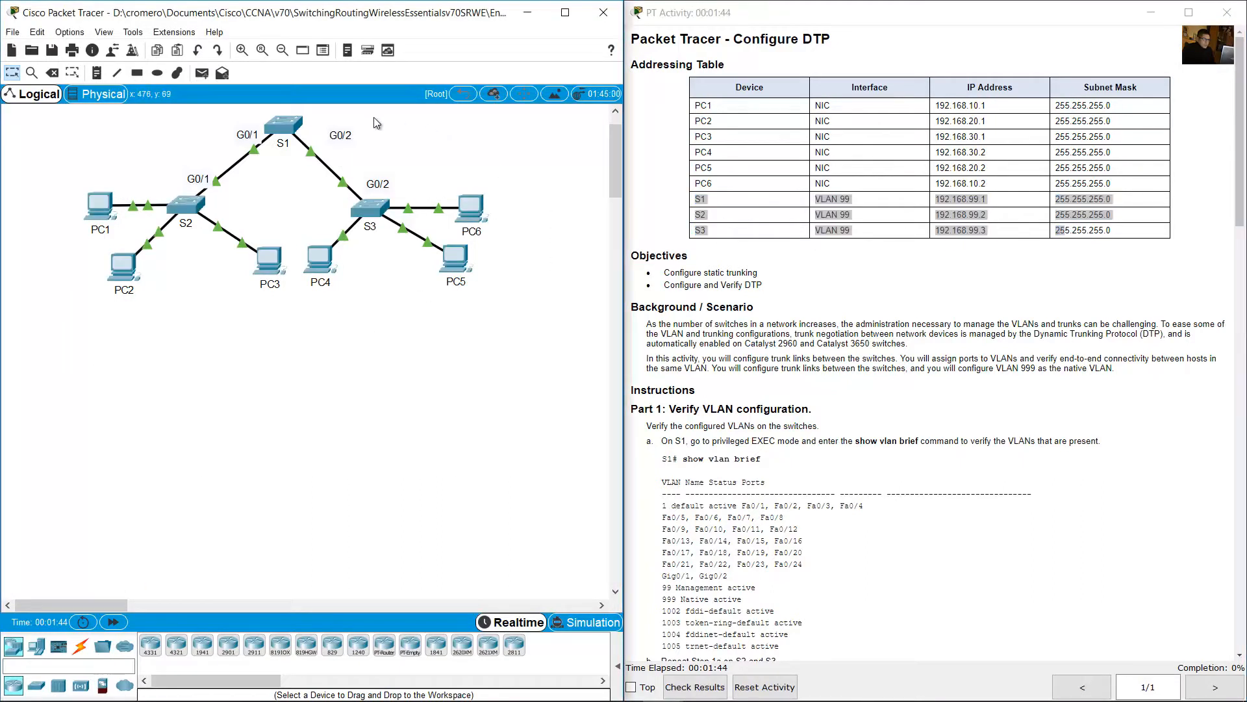
left_click_drag(382, 121, 178, 221)
left_click(840, 294)
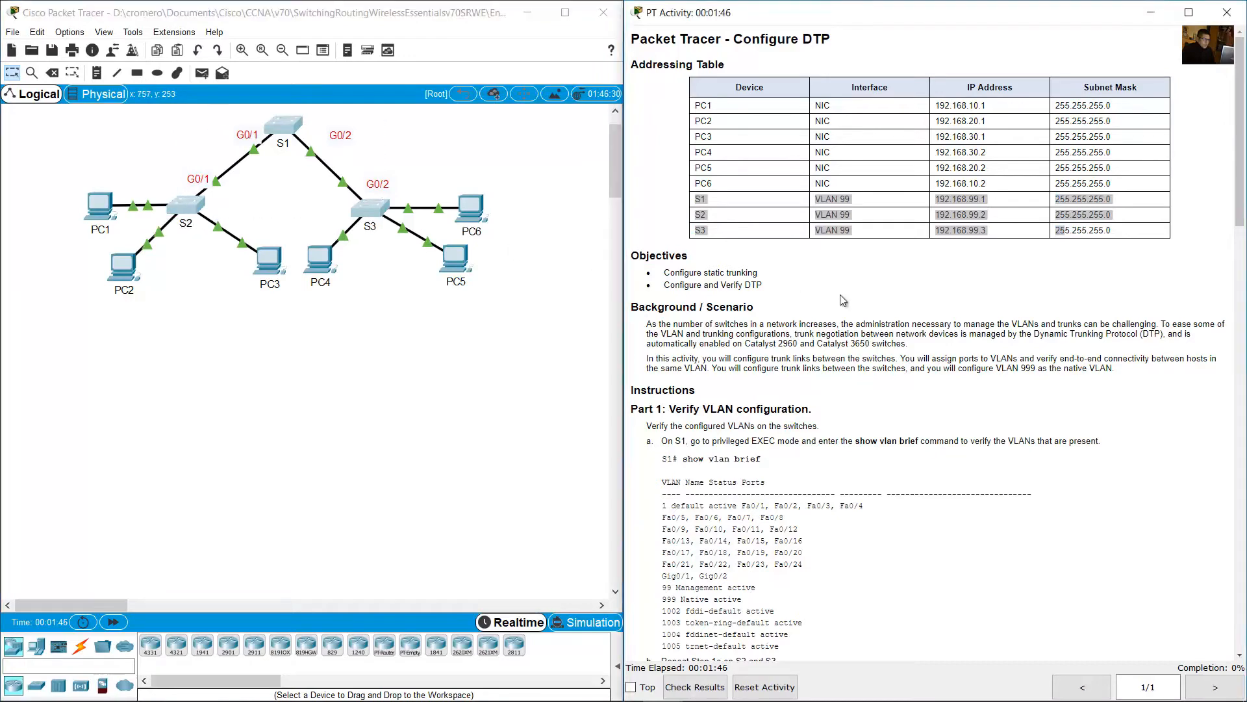
scroll(840, 295, "down", 9)
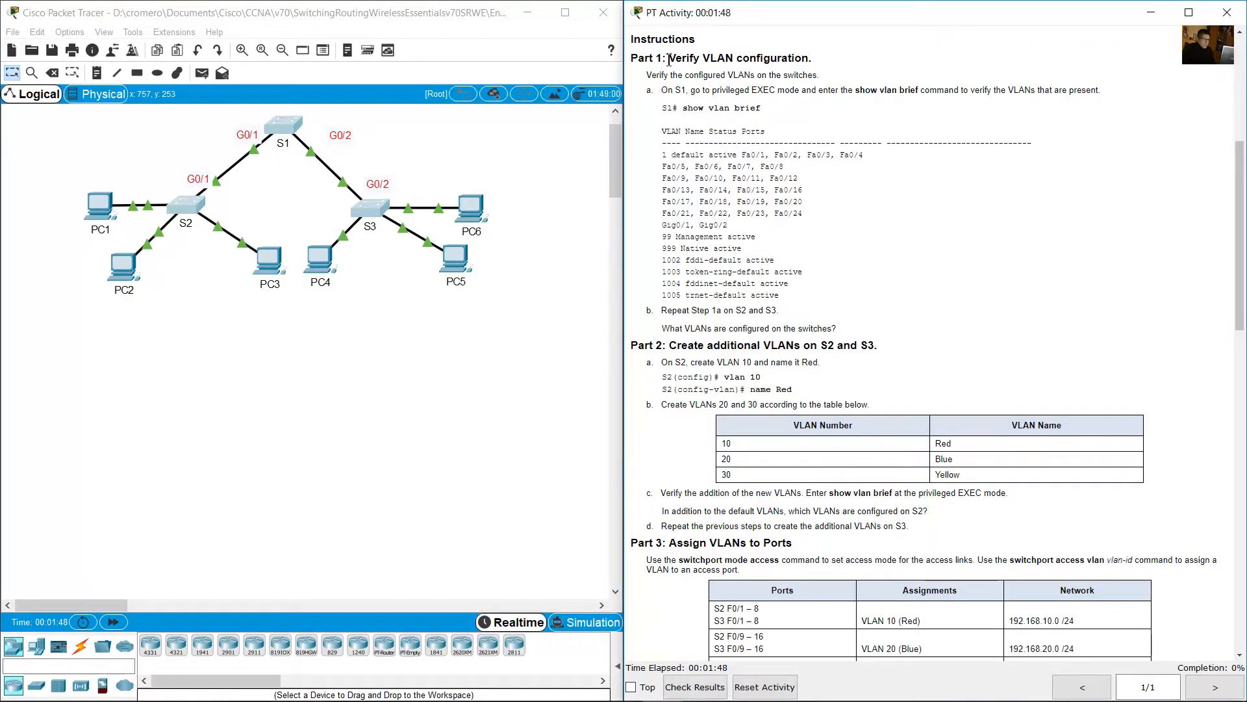
left_click_drag(669, 58, 820, 60)
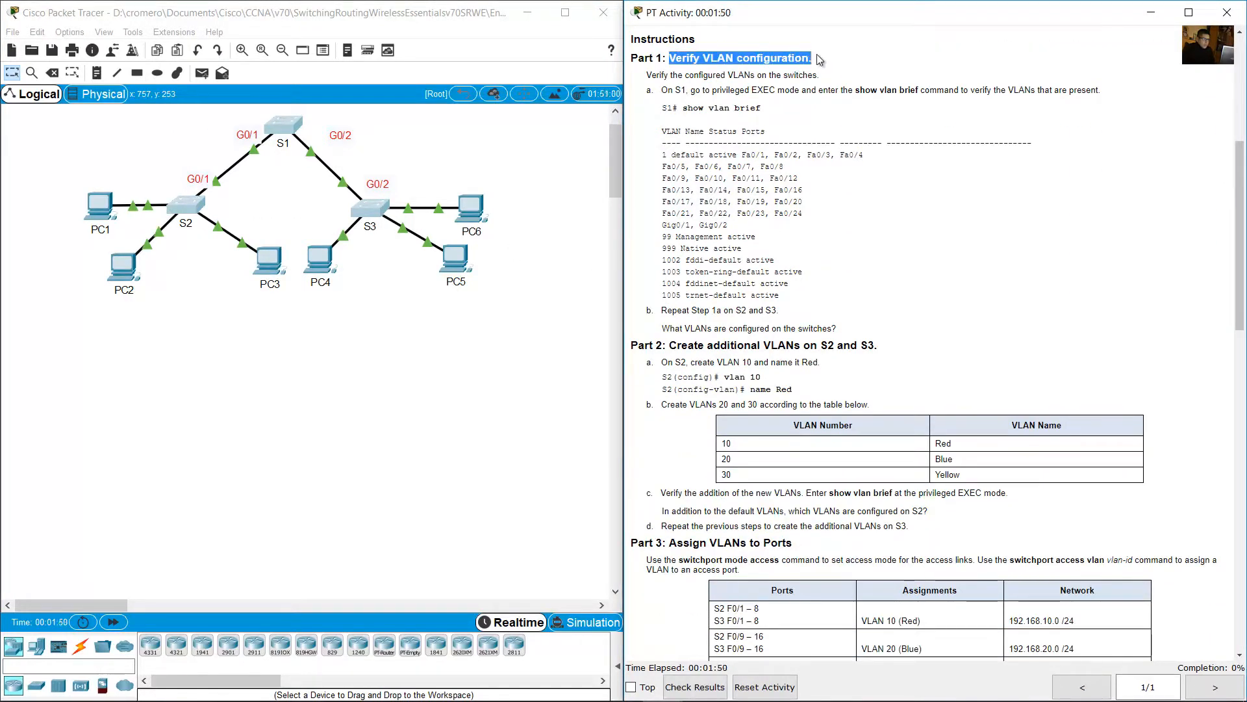
left_click(671, 93)
left_click_drag(671, 92, 761, 109)
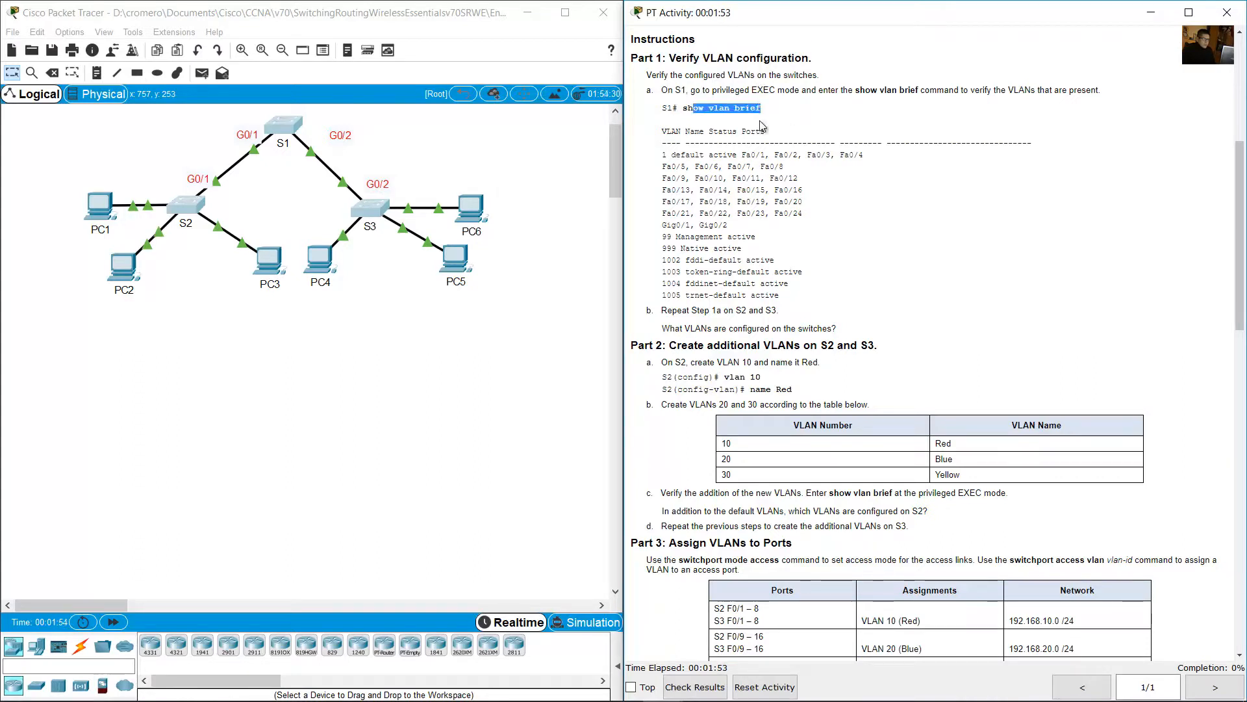
Open the command line of switch S1 in an enlarged window below the topology and enter privileged EXEC mode with enable
left_click(280, 195)
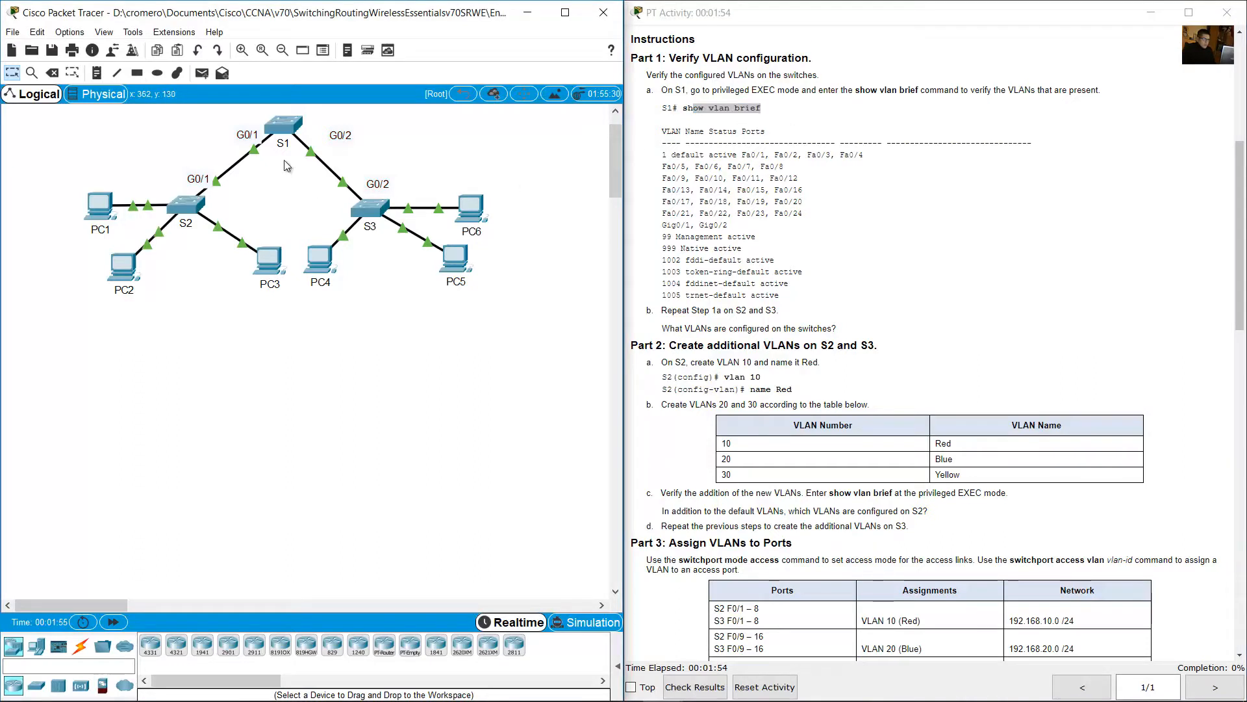
left_click(284, 124)
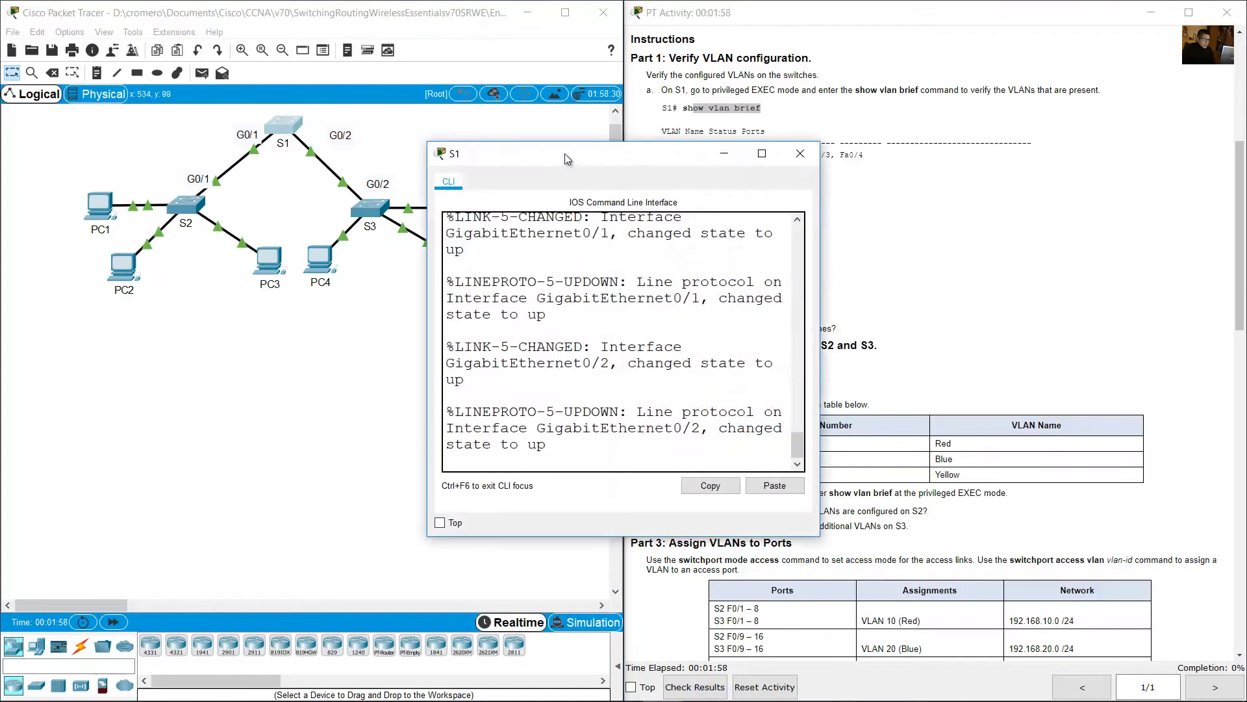
left_click_drag(564, 153, 137, 317)
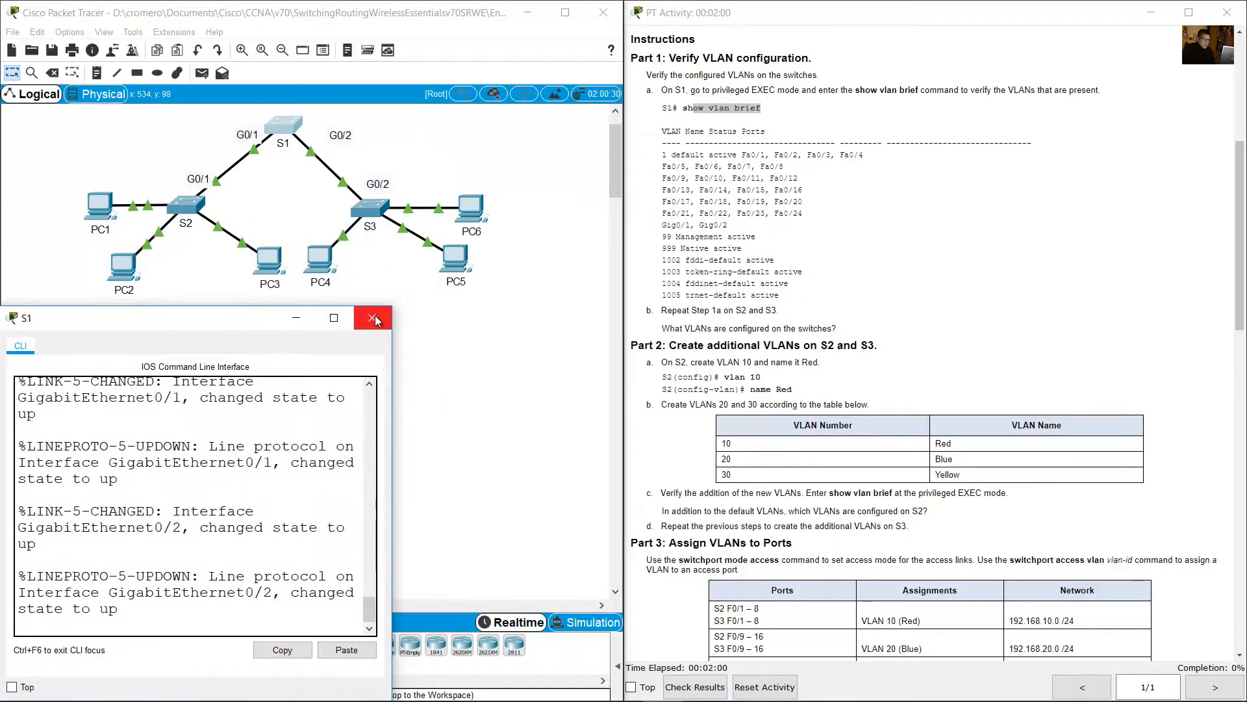
left_click_drag(395, 307, 840, 297)
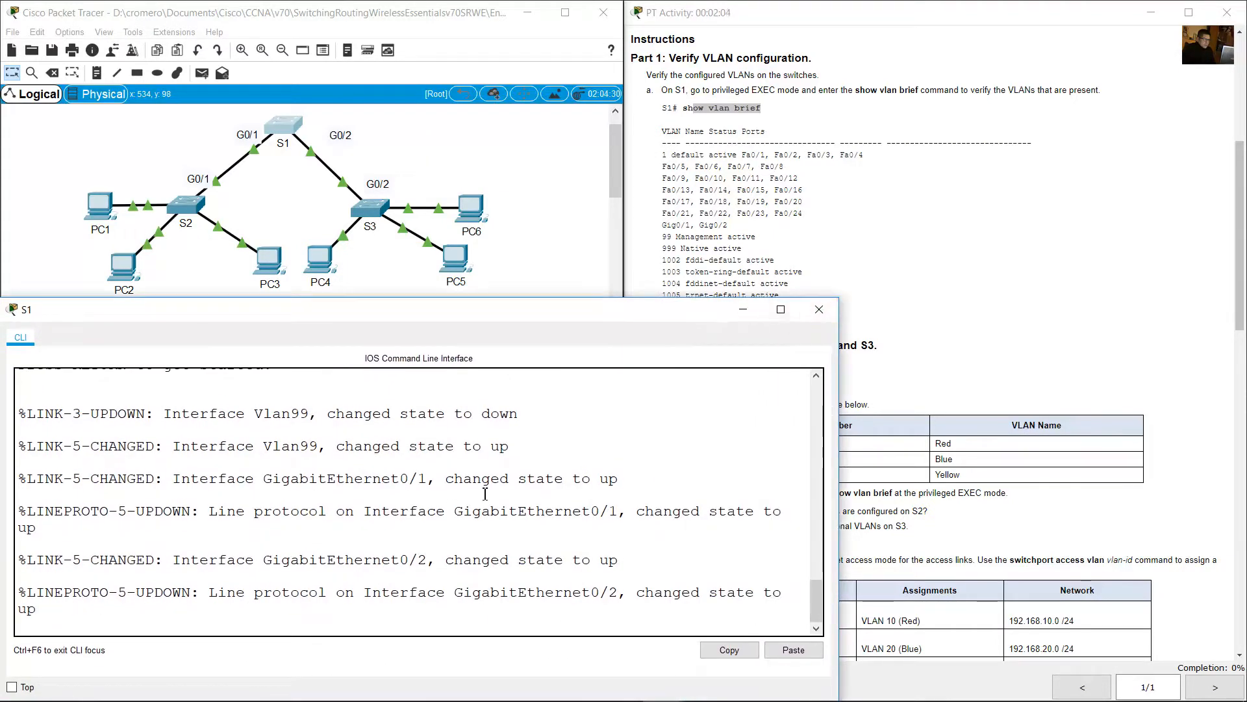
key("Return")
type("enable")
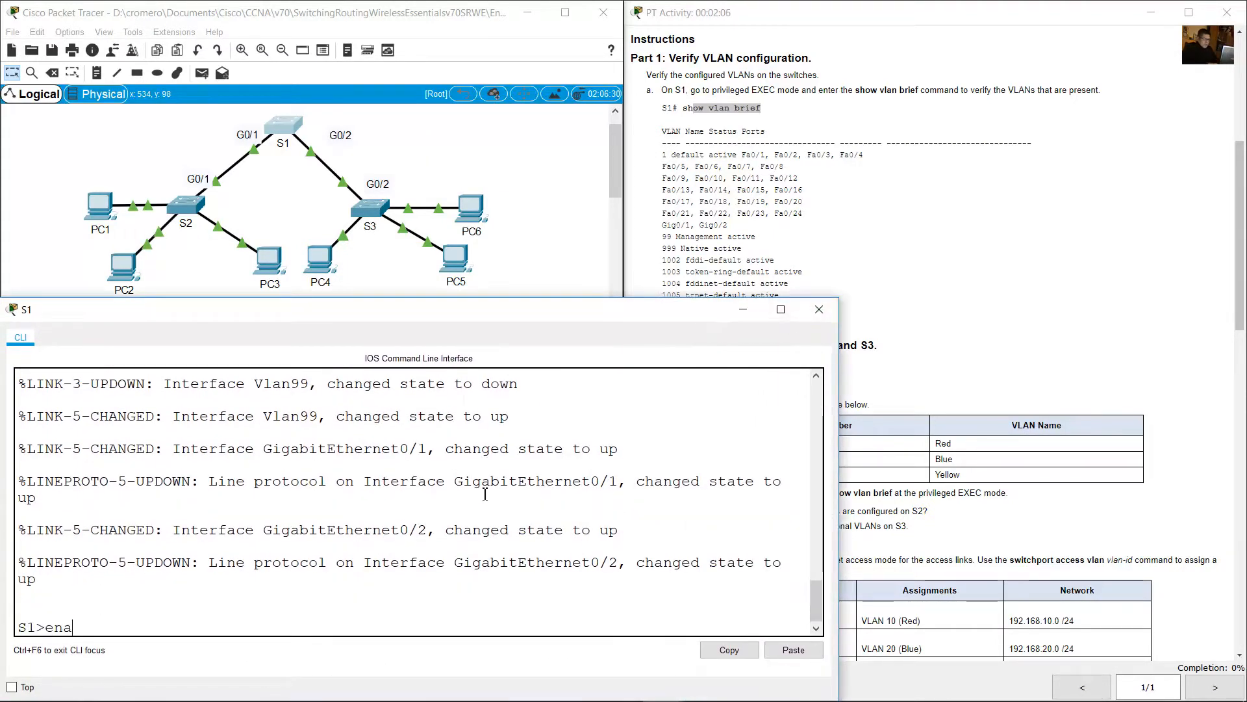
key("Return")
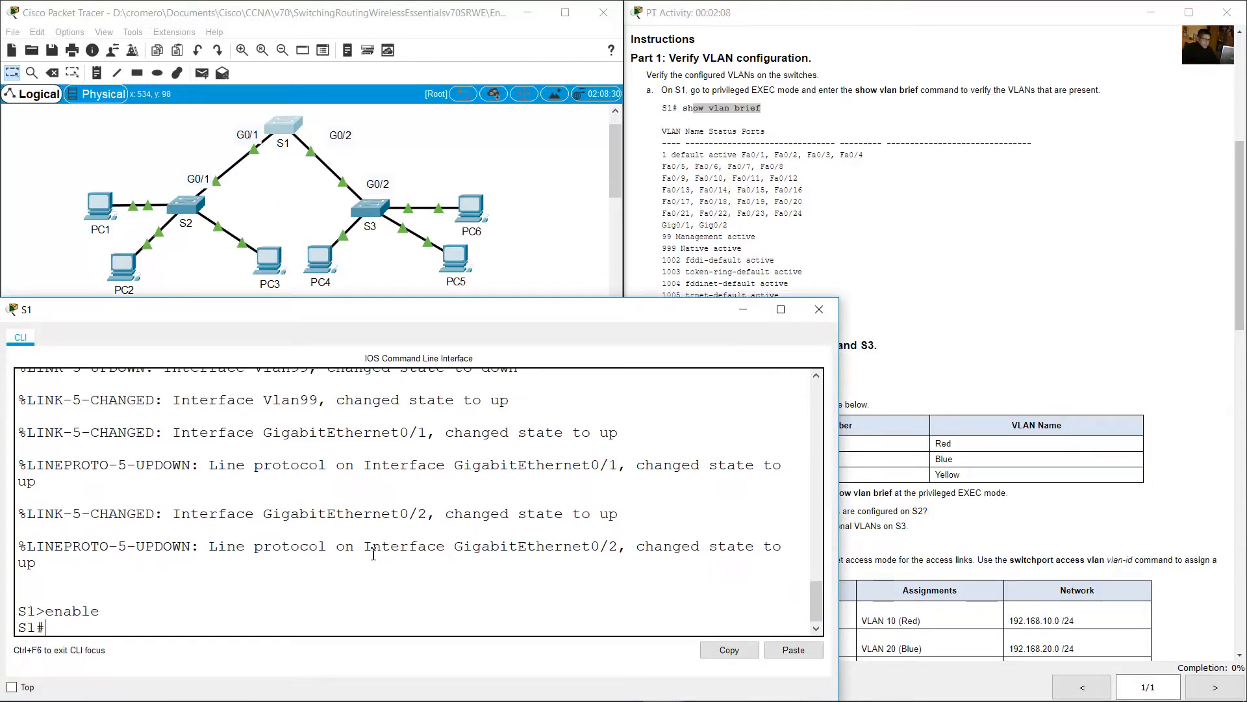
Run show vlan brief on S1 to list its configured VLANs
left_click_drag(45, 628, 18, 630)
left_click(82, 632)
type("show vlan brief")
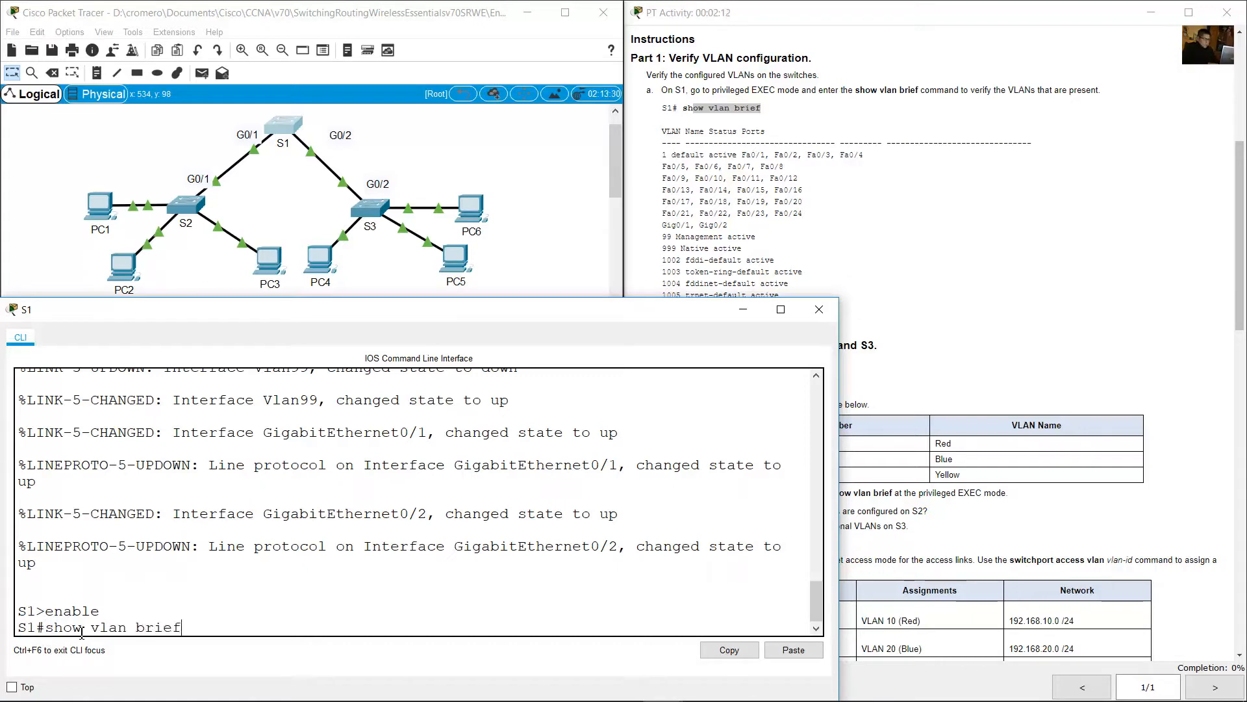
key("Return")
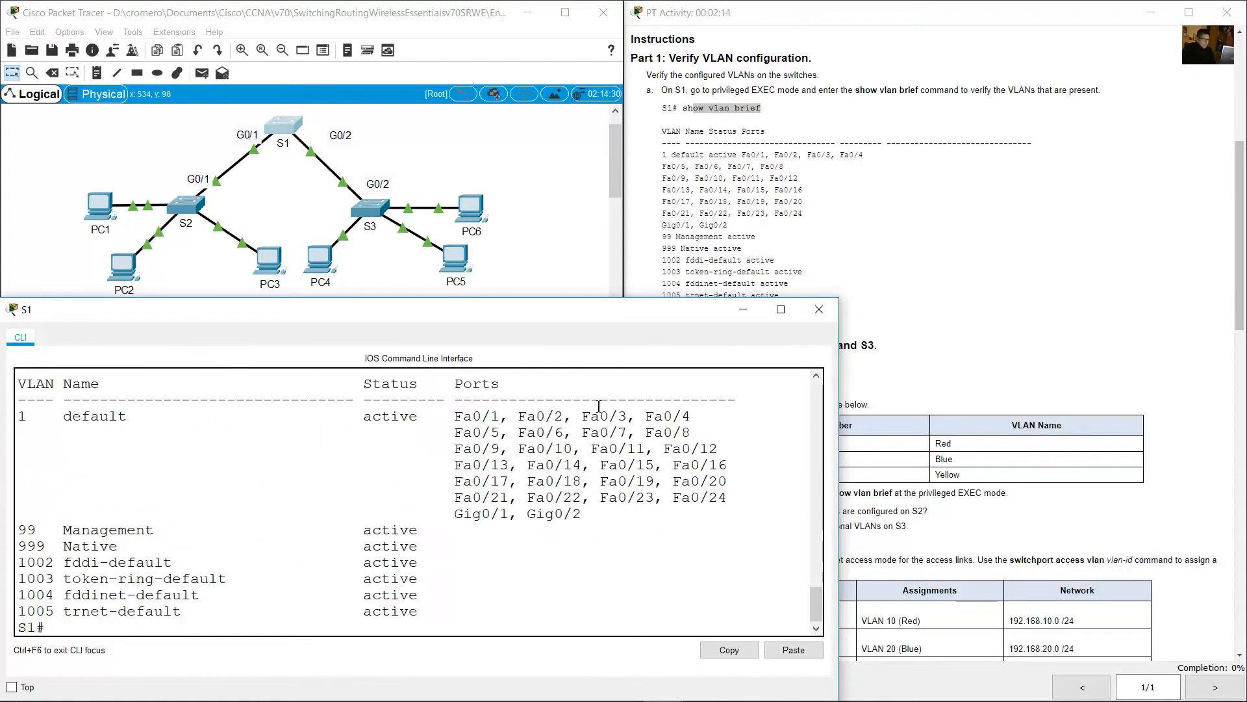
Check the VLAN numbers listed on S1 and read the instruction to repeat Step 1a on S2 and S3
left_click(787, 233)
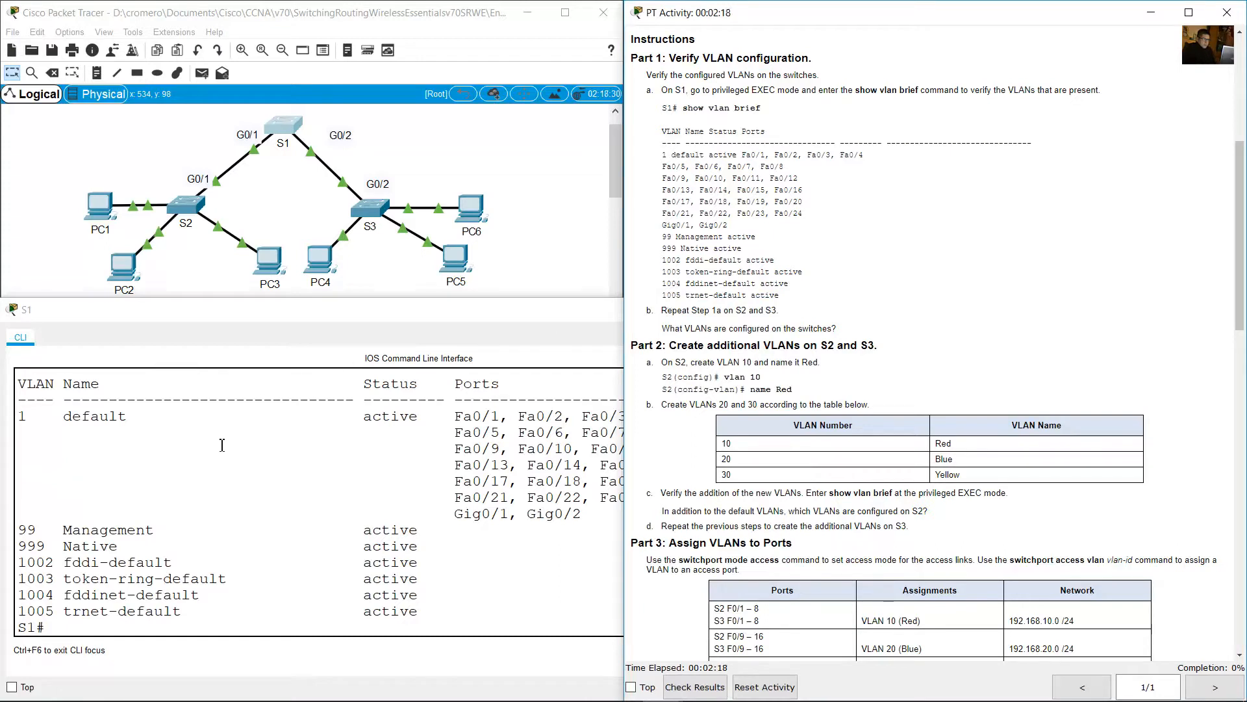
left_click_drag(669, 314, 785, 312)
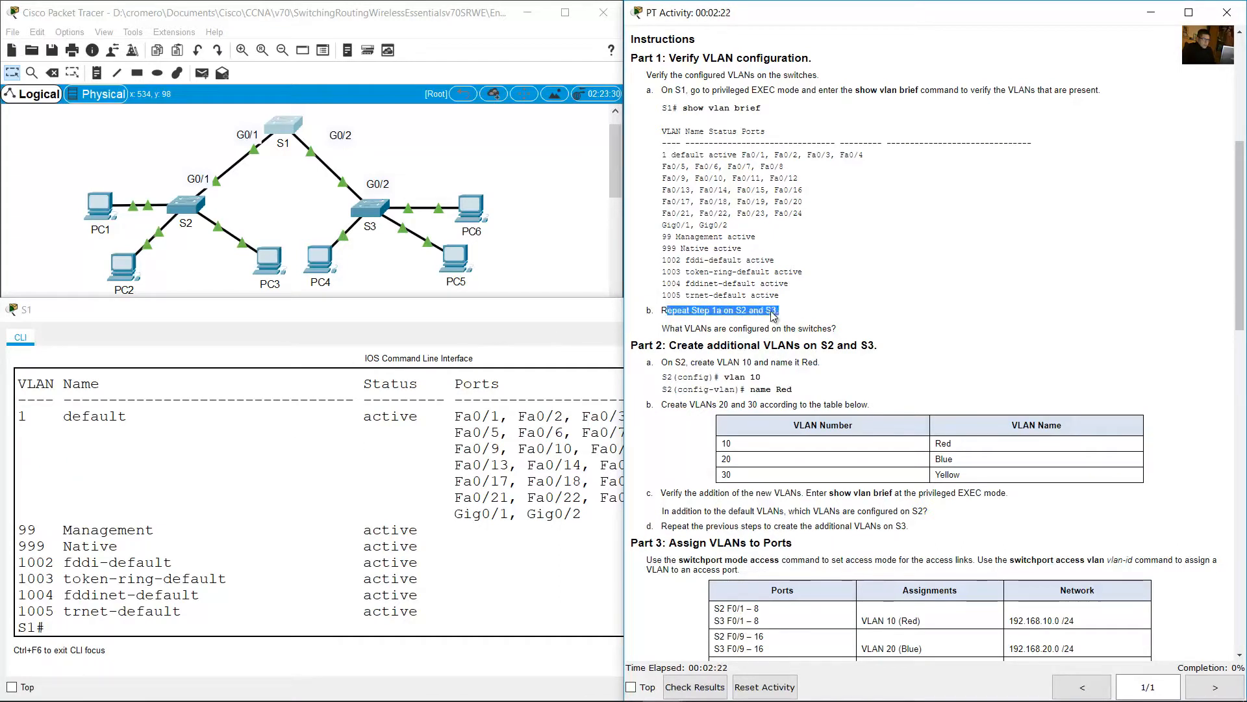
left_click(248, 439)
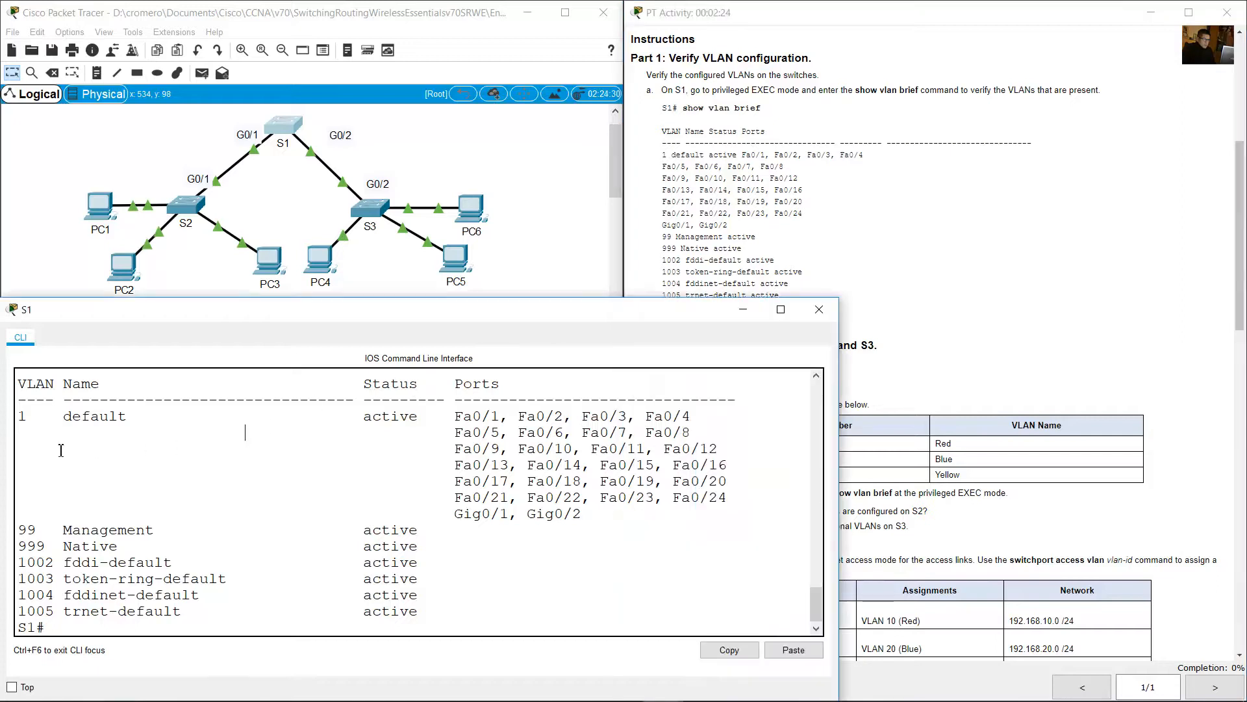
left_click_drag(30, 421, 54, 419)
mouse_move(20, 531)
left_mouse_down()
mouse_move(39, 530)
mouse_move(24, 549)
mouse_move(35, 549)
left_mouse_up()
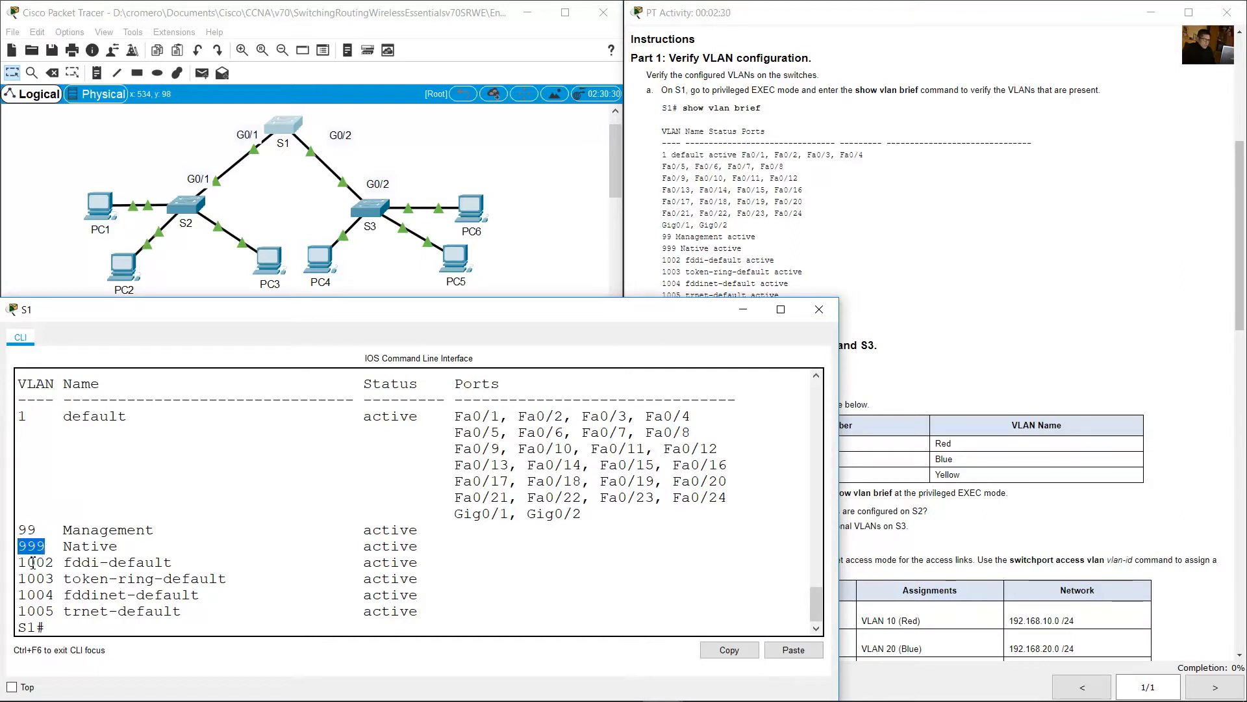
left_click(90, 596)
left_click(787, 221)
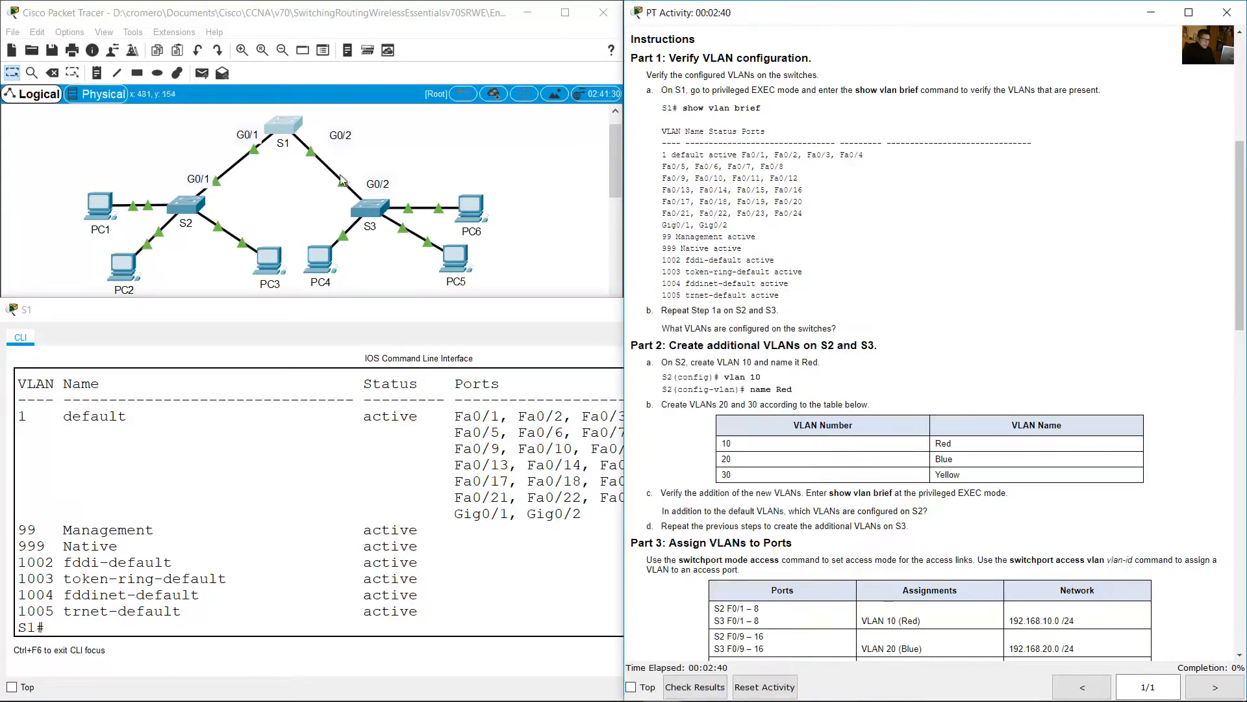
Open the command line of switch S2 in an enlarged window below the topology and enter privileged EXEC mode
left_click(188, 209)
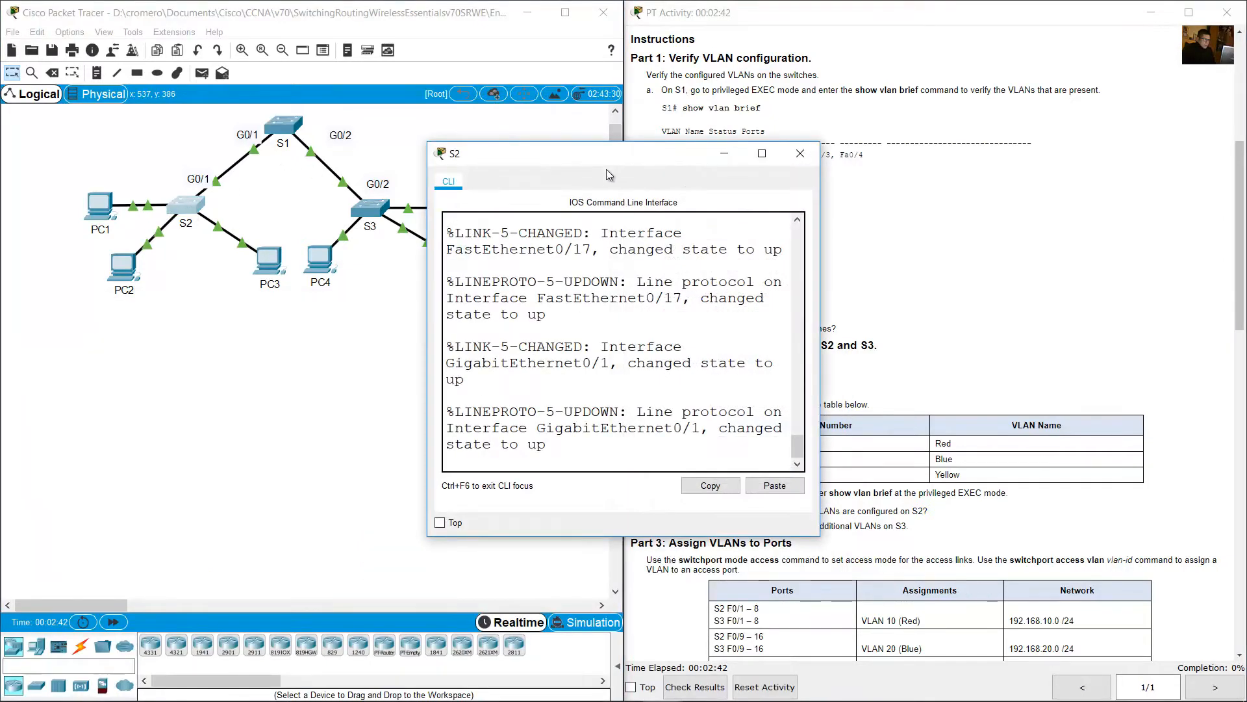
left_click_drag(606, 174, 180, 339)
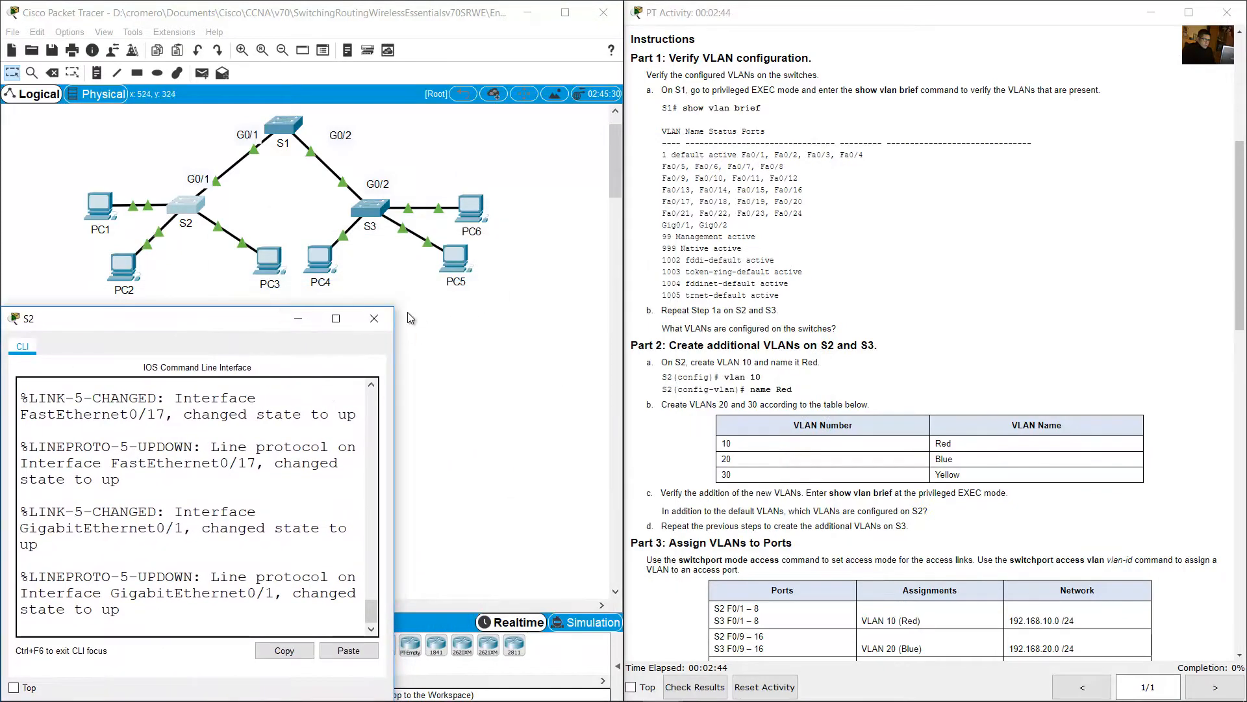
left_click_drag(394, 306, 884, 297)
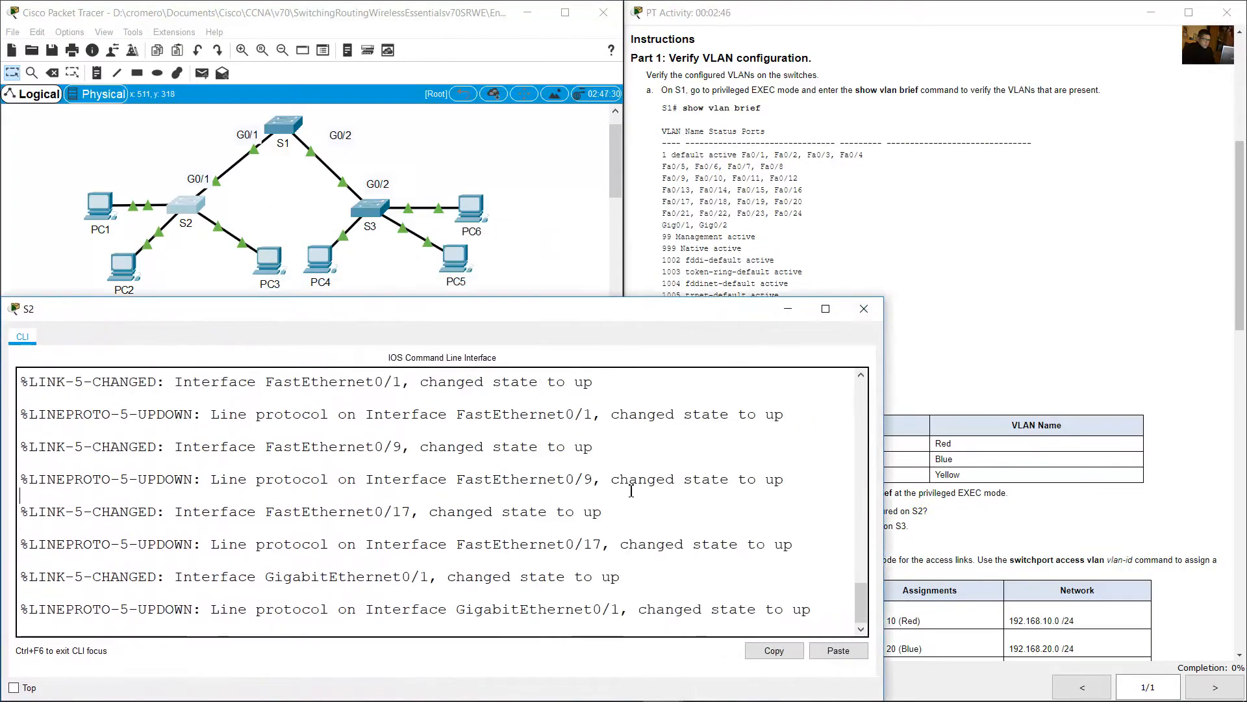
key("Return")
type("enab")
key("Return")
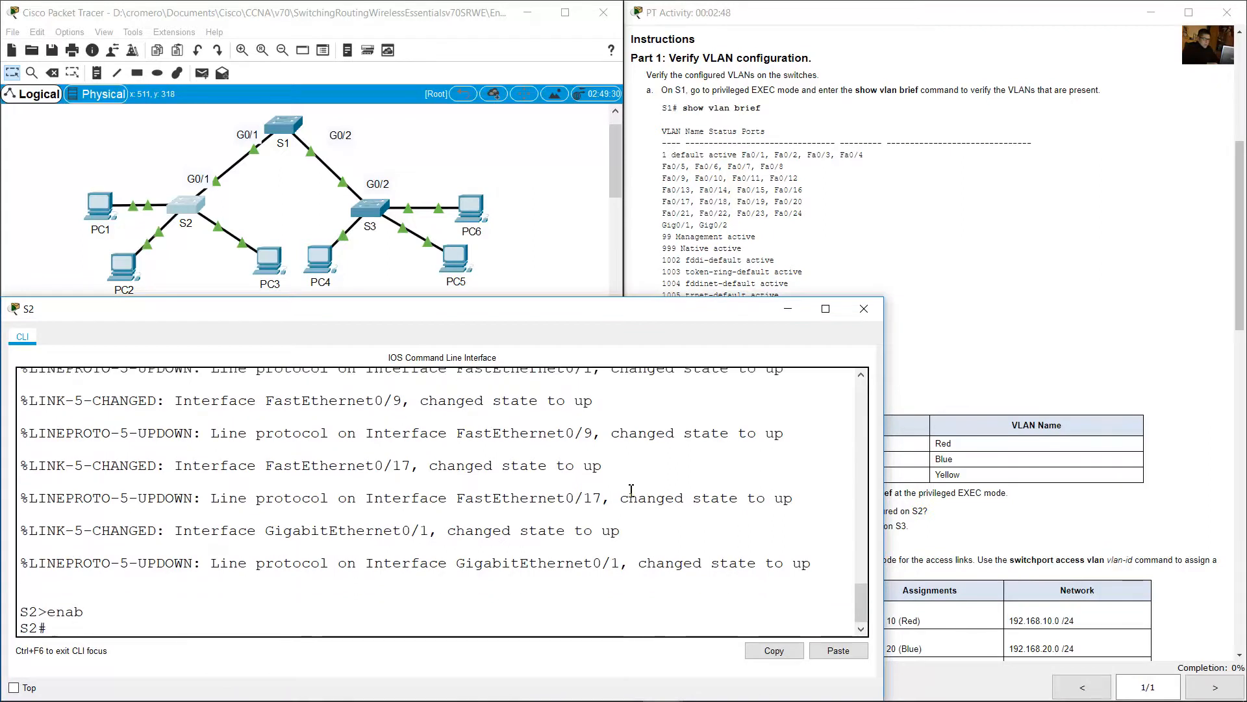
Run show vlan brief on S2 and examine the VLANs from the first to the last row
type("show vlan brief")
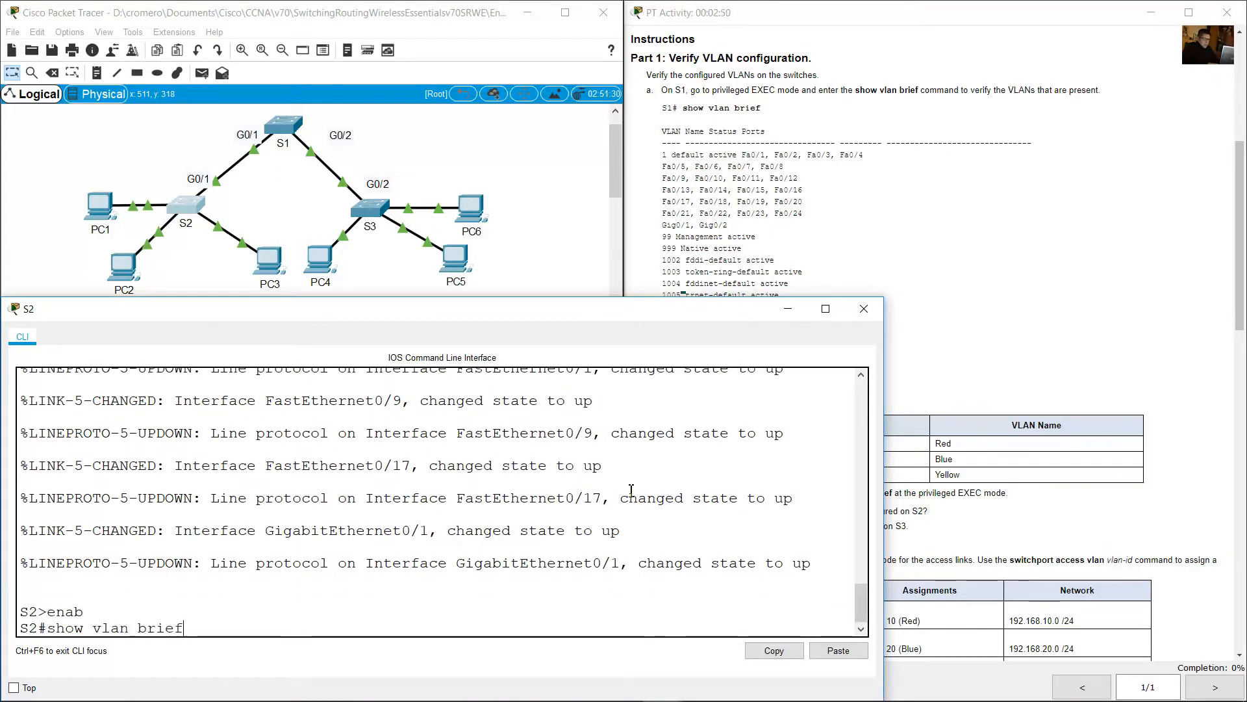
key("Return")
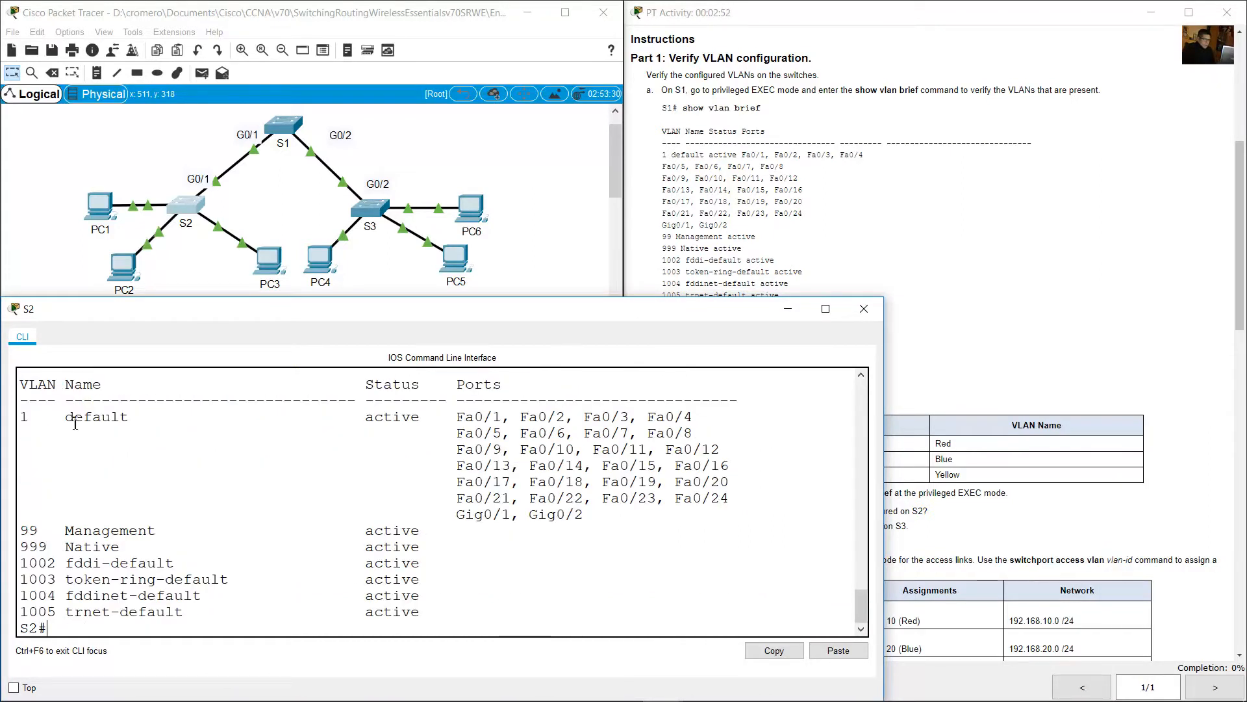
left_click_drag(23, 419, 205, 624)
left_click(120, 579)
left_click_drag(27, 425, 75, 619)
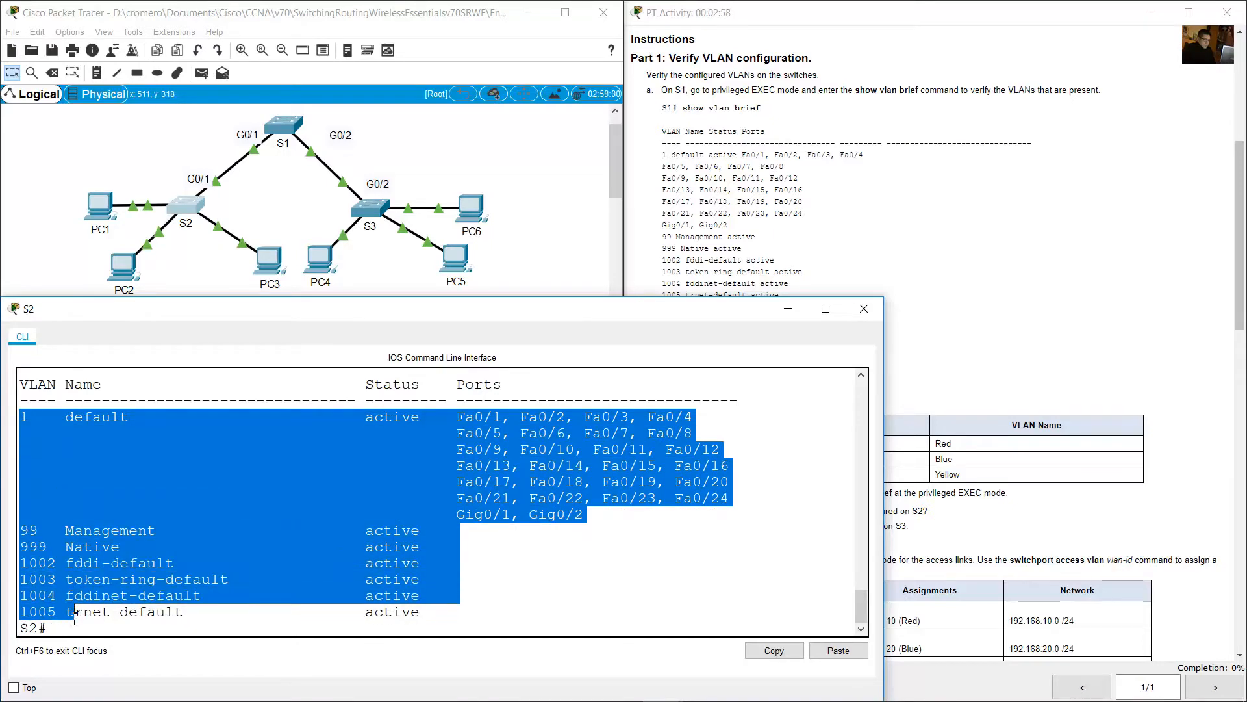
left_click(117, 596)
Open the command line of switch S3 in an enlarged window below the topology and enter privileged EXEC mode
left_click(450, 223)
left_click(370, 209)
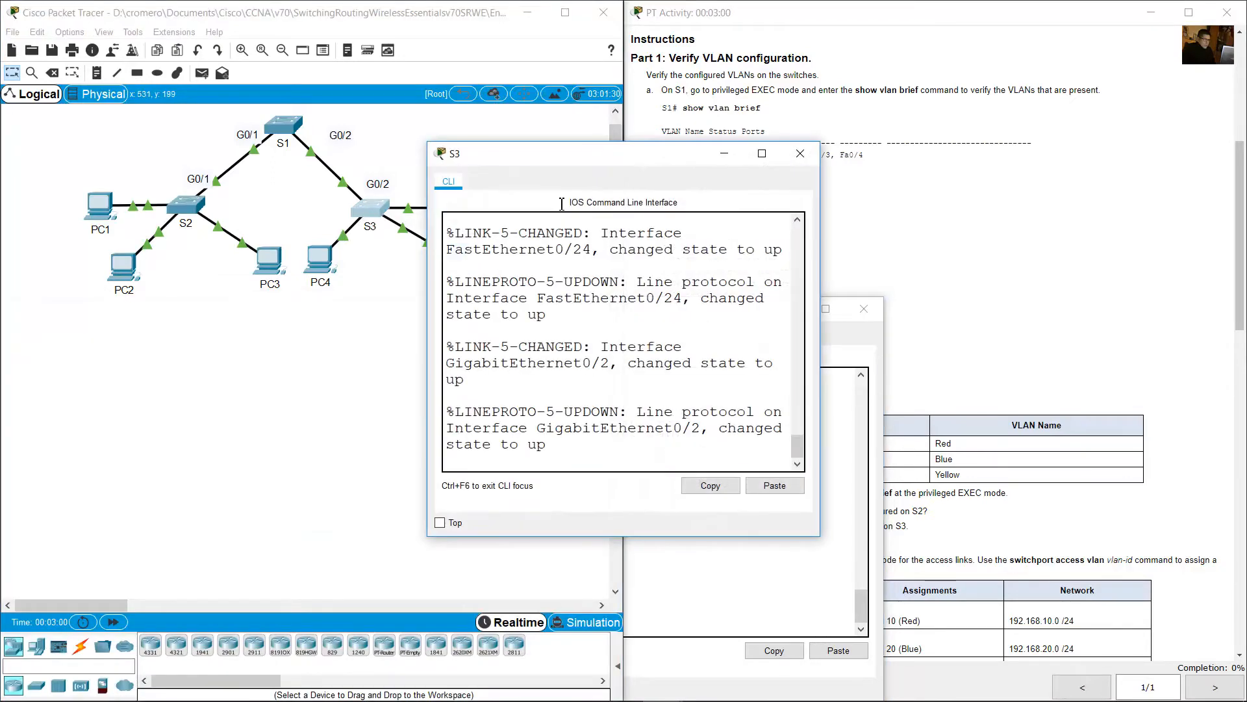
left_click_drag(620, 156, 193, 320)
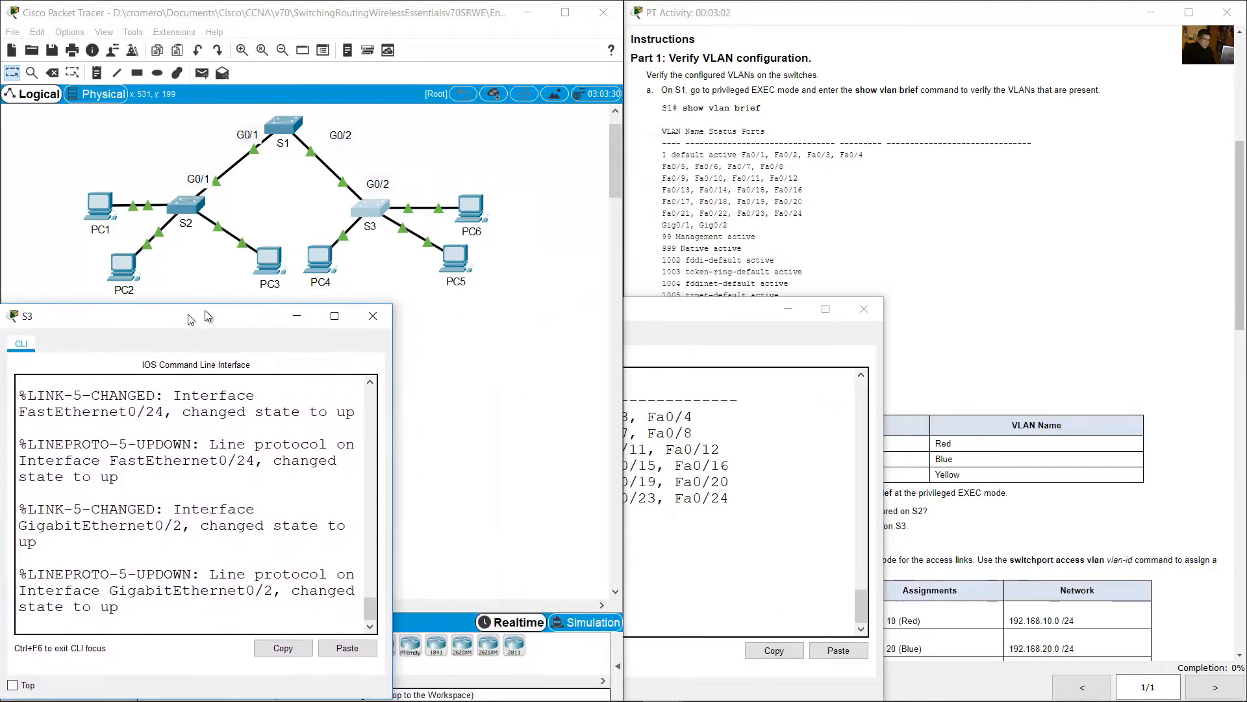
left_click_drag(392, 304, 885, 284)
key("Return")
type("en")
key("Return")
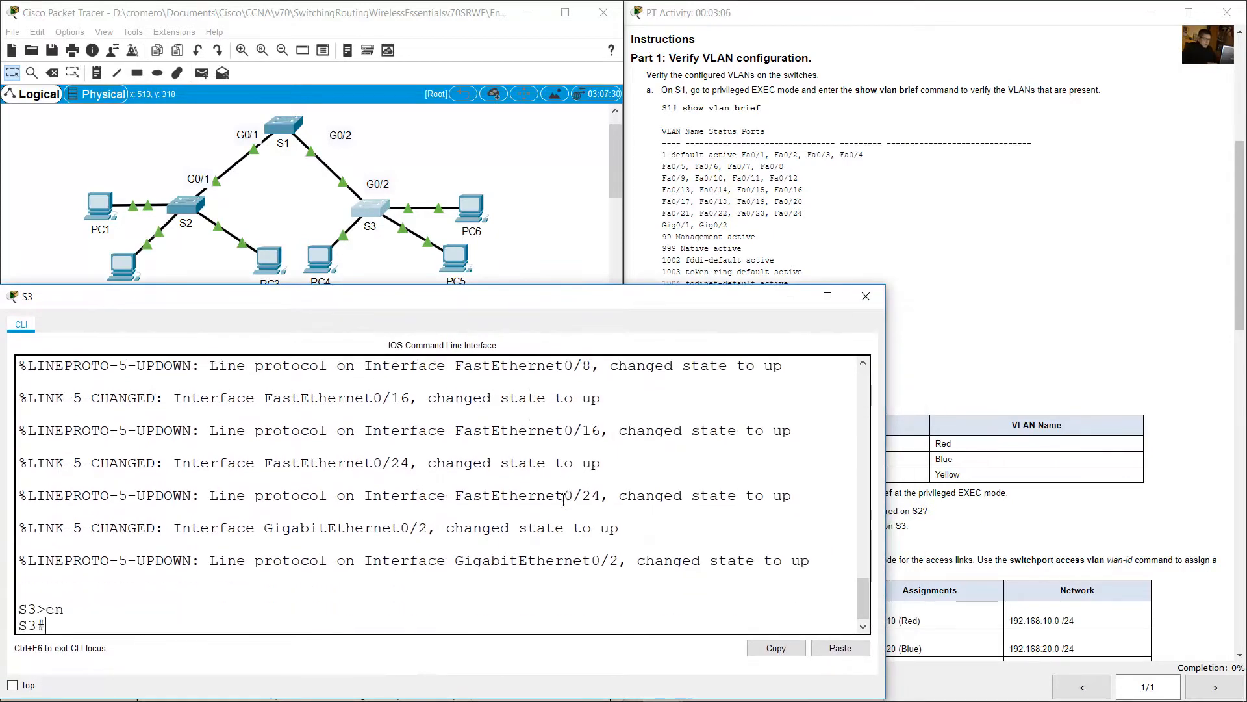
Run show vlan brief on S3 and examine its whole VLAN list
type("show vlan brief")
key("Return")
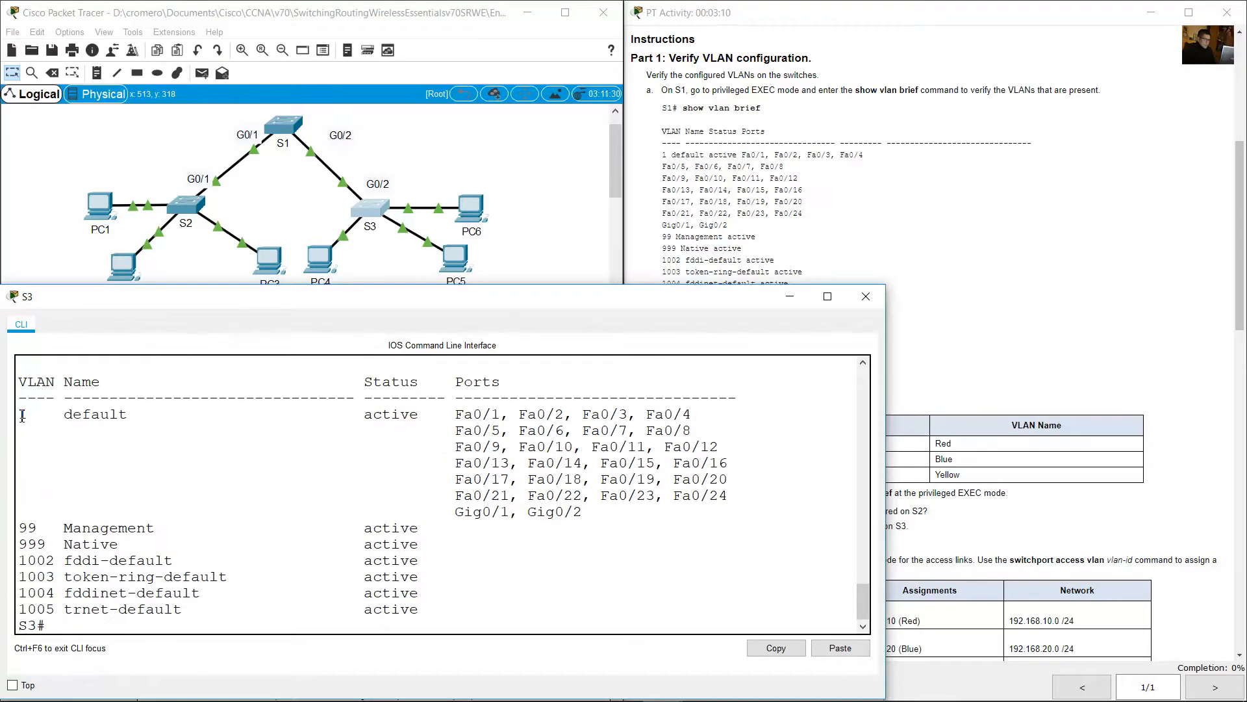
left_click_drag(19, 410, 114, 611)
Read the question about which VLANs are configured on the switches and examine the default, Management and Native entries on S3
left_click(882, 233)
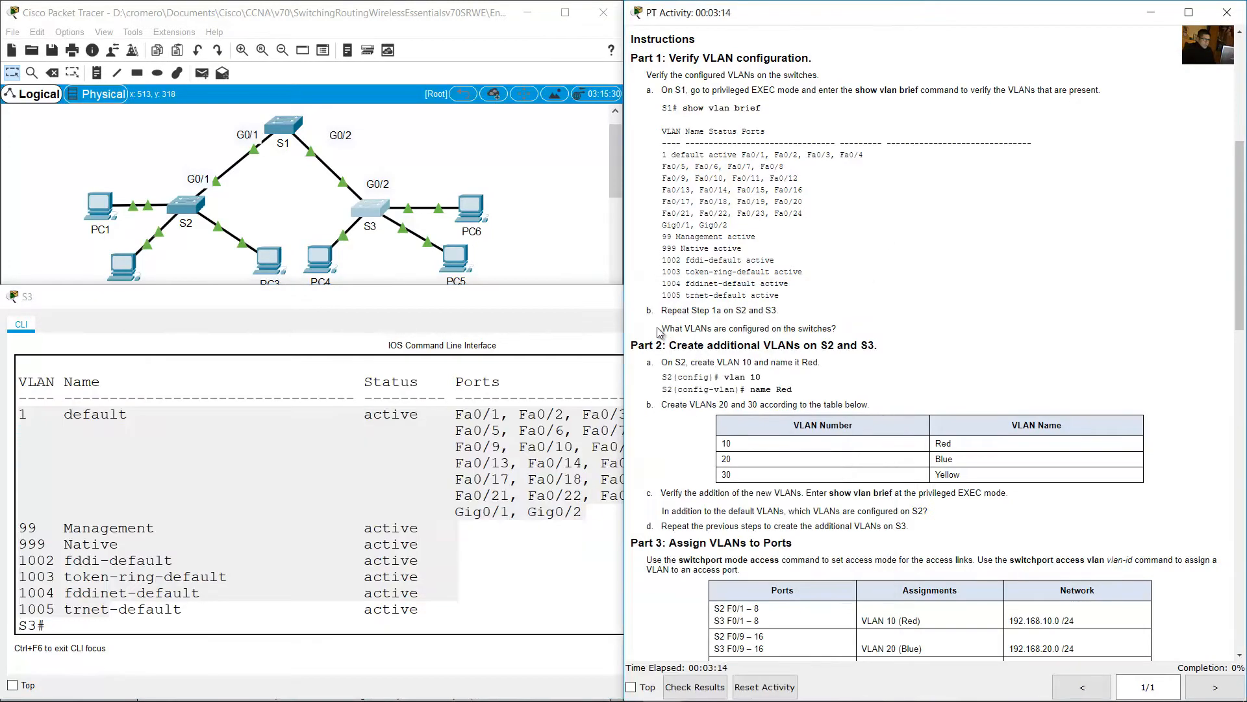
left_click_drag(661, 329, 840, 333)
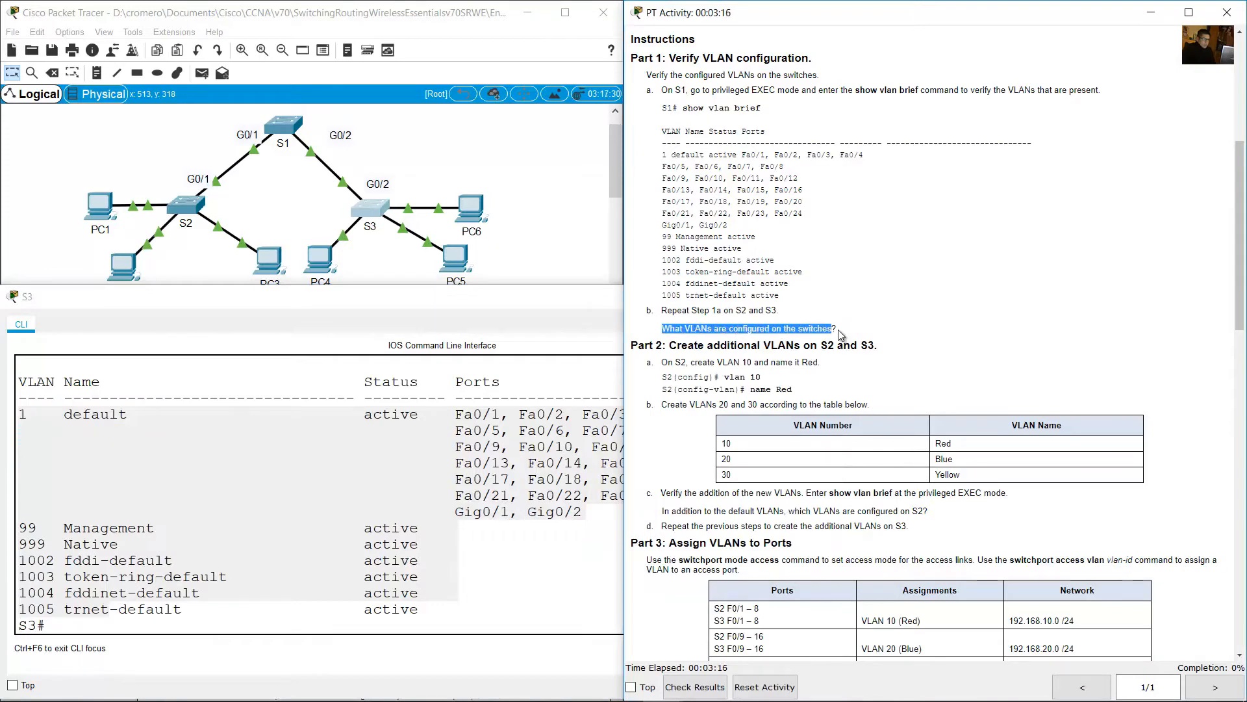
left_click(183, 518)
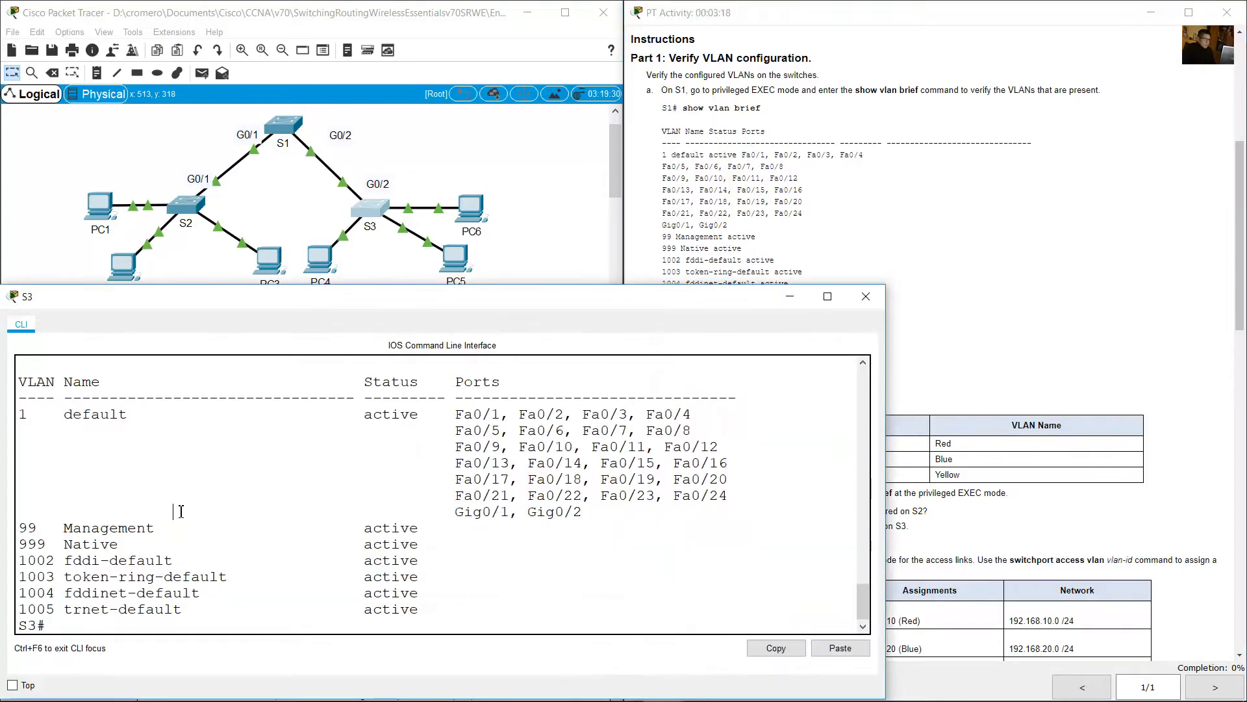
left_click_drag(18, 528, 156, 545)
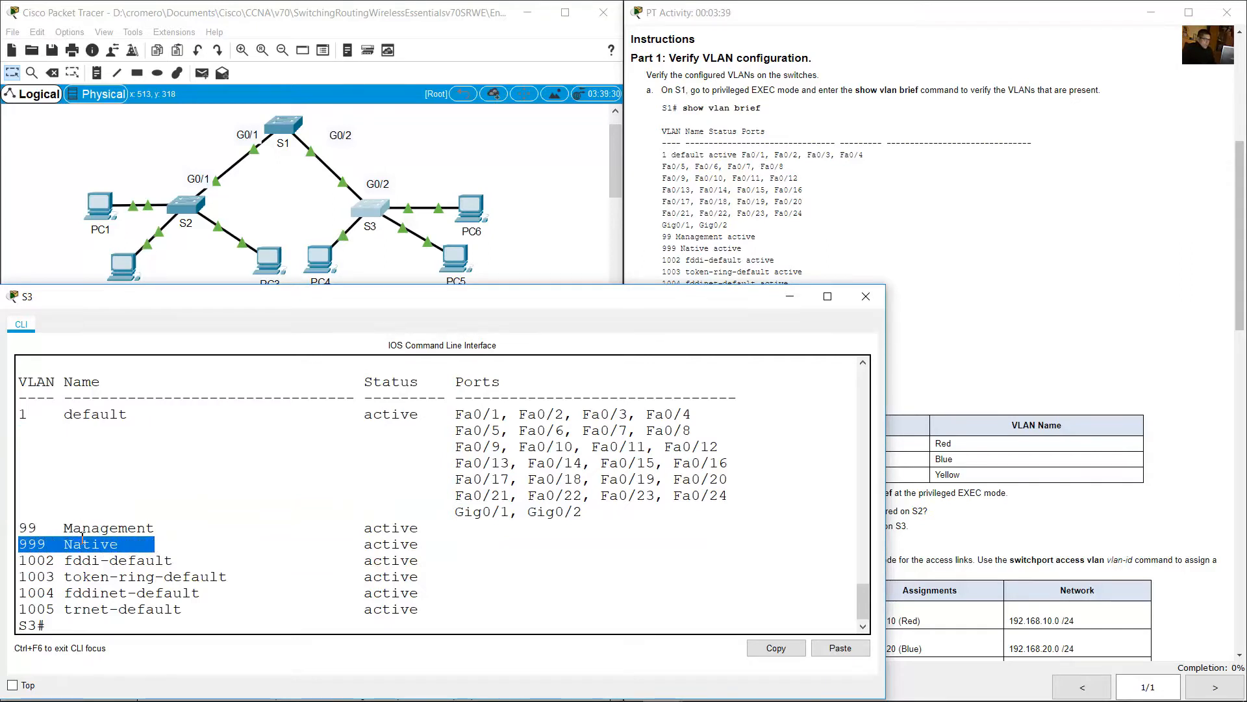
left_click_drag(22, 528, 168, 543)
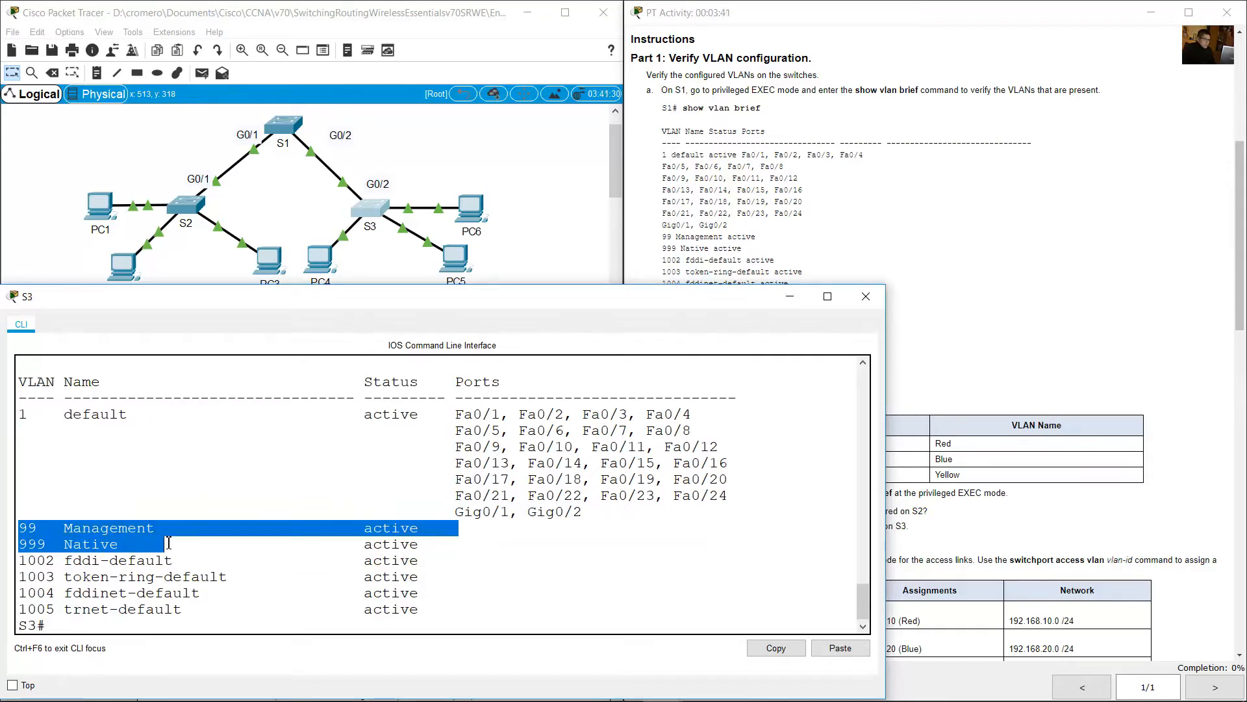
left_click_drag(26, 417, 124, 417)
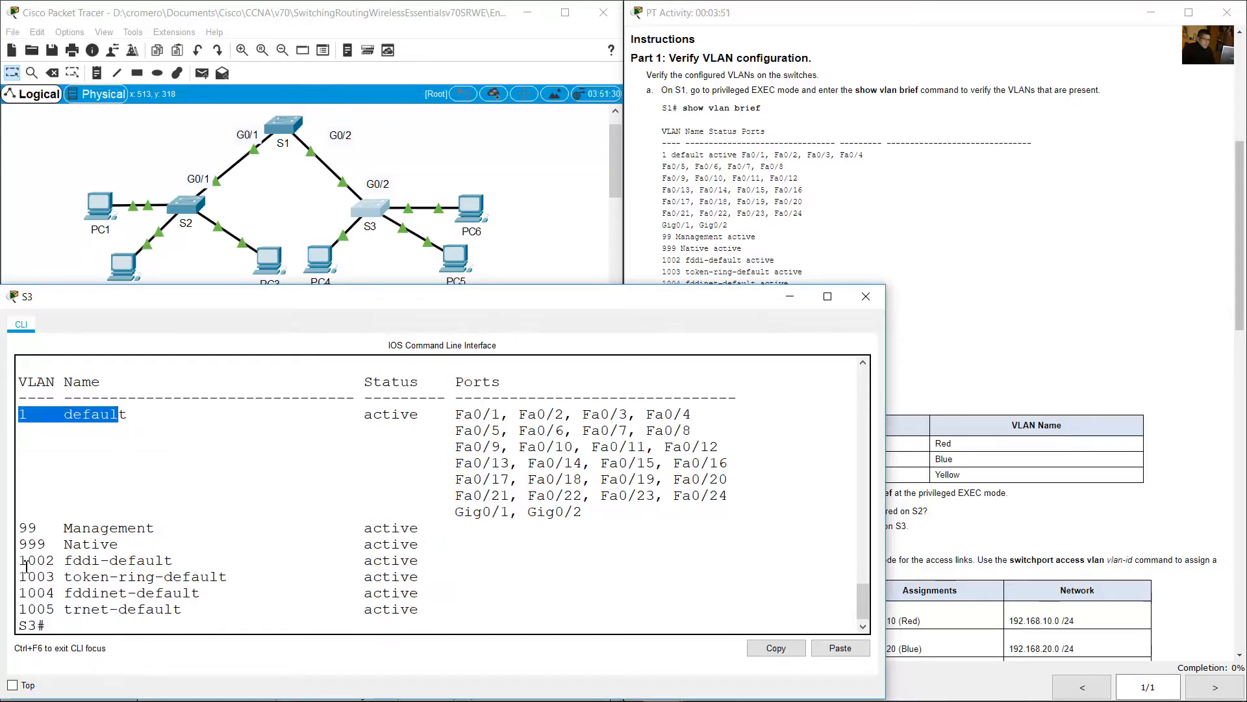
Examine VLANs 1002 to 1005 on S3, and check the Management and Native entries in the VLAN lists of S1 and S2
left_click_drag(26, 563, 424, 612)
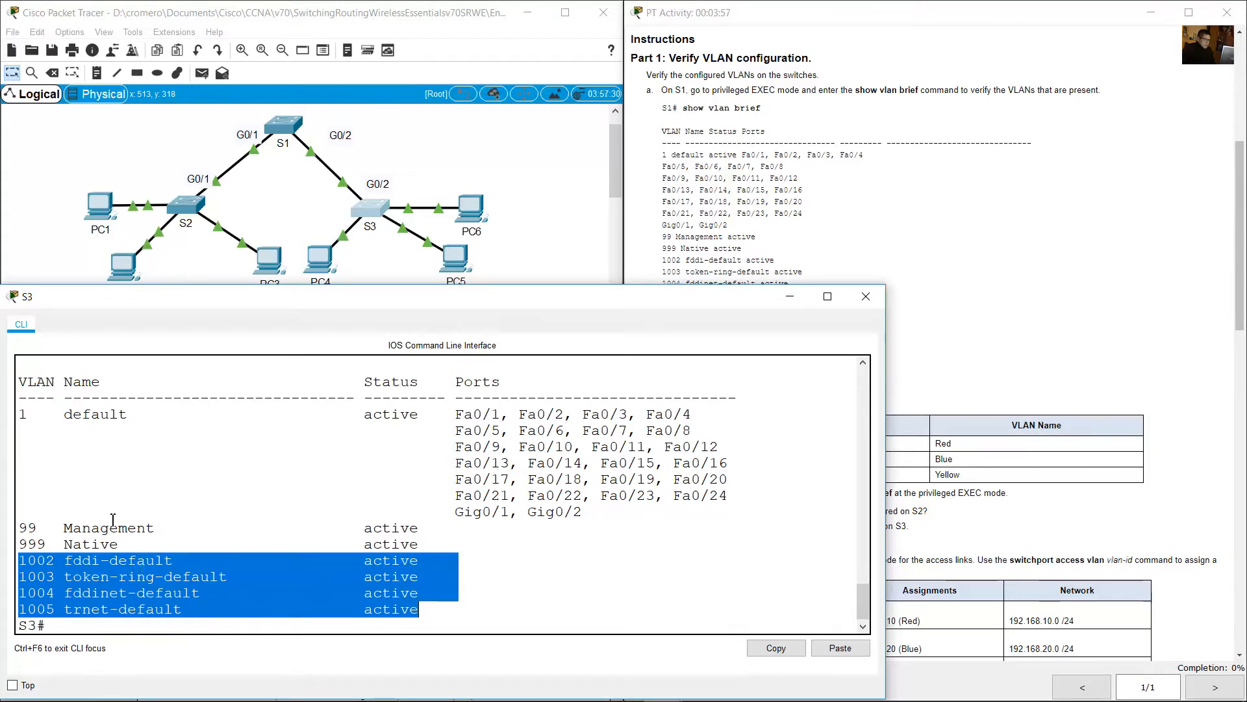
left_click(279, 215)
left_click(291, 128)
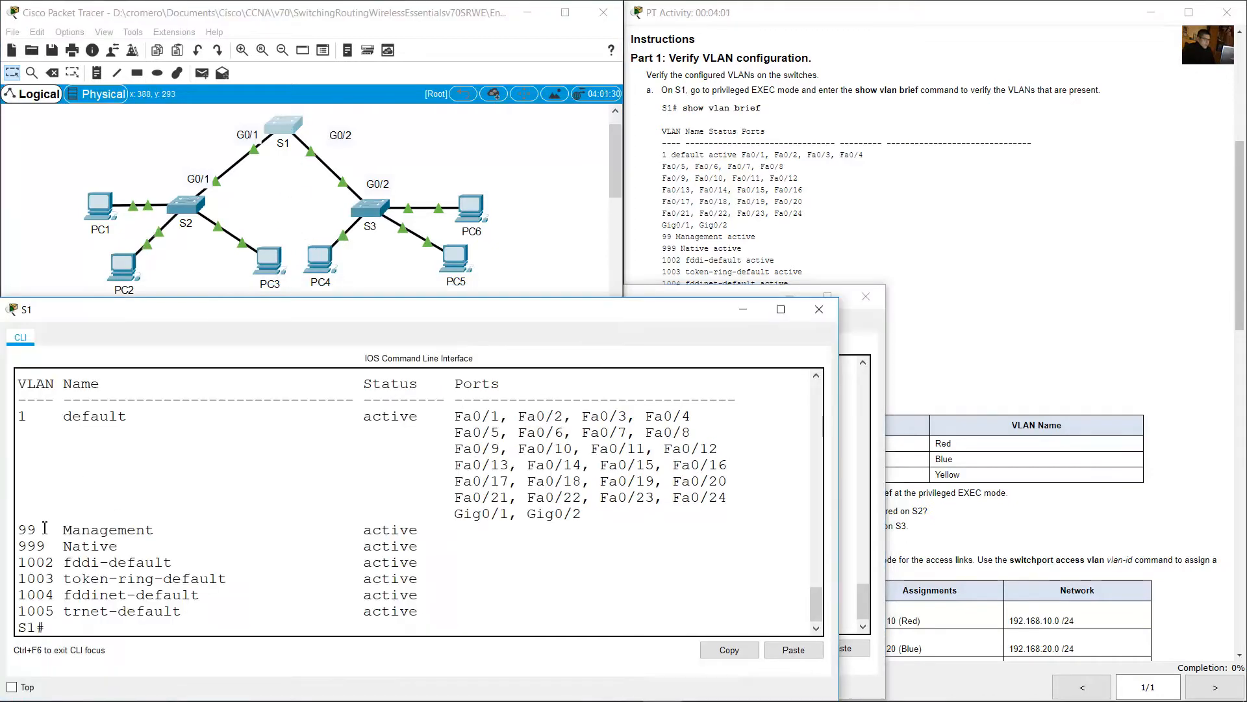
left_click_drag(24, 529, 453, 554)
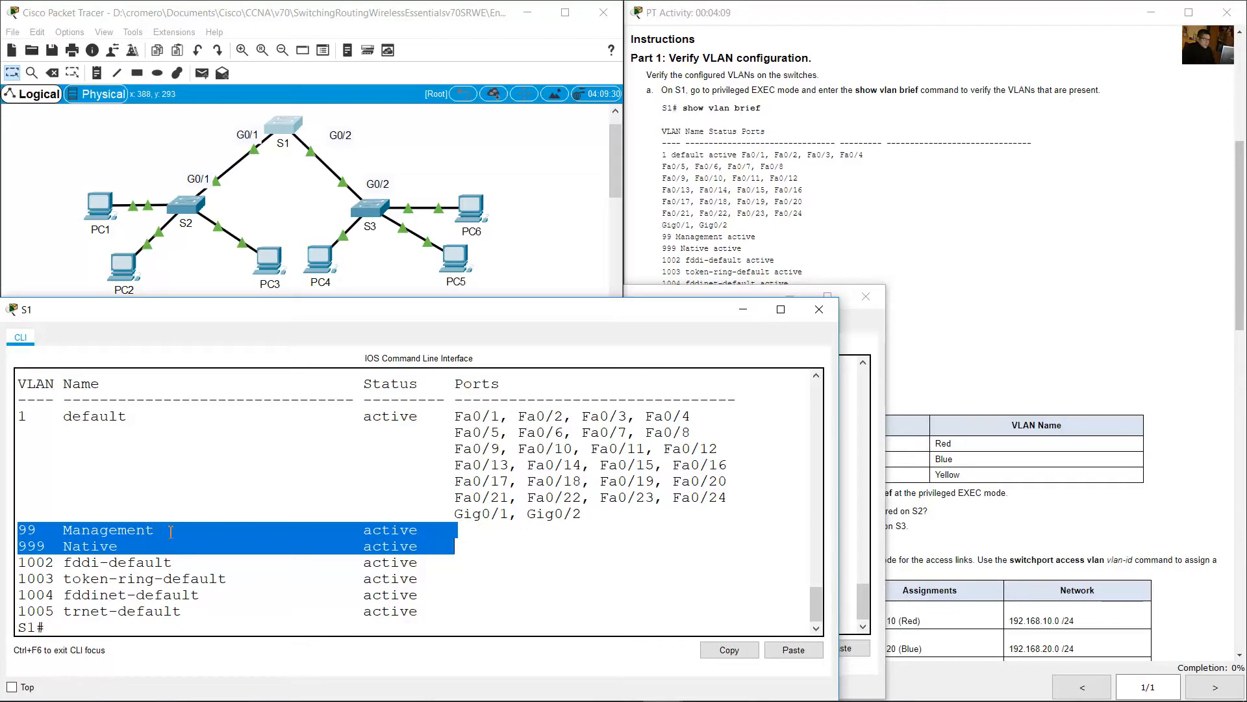
left_click(185, 206)
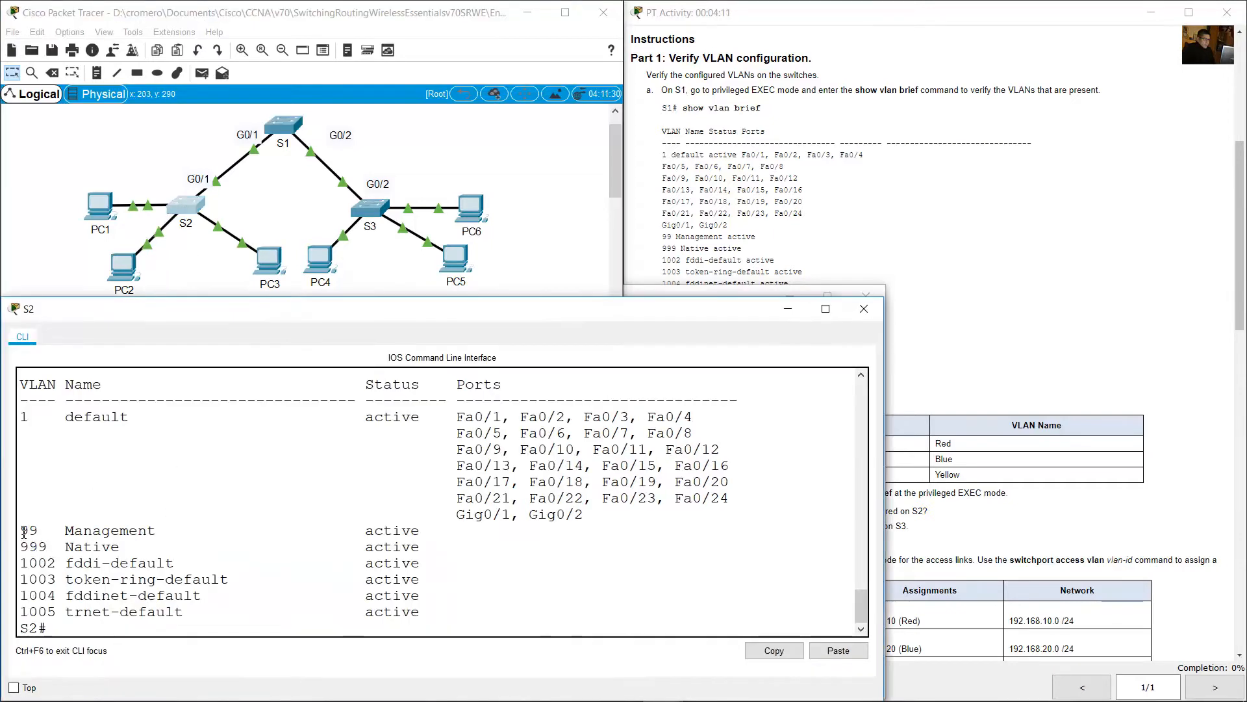
left_click_drag(24, 531, 457, 553)
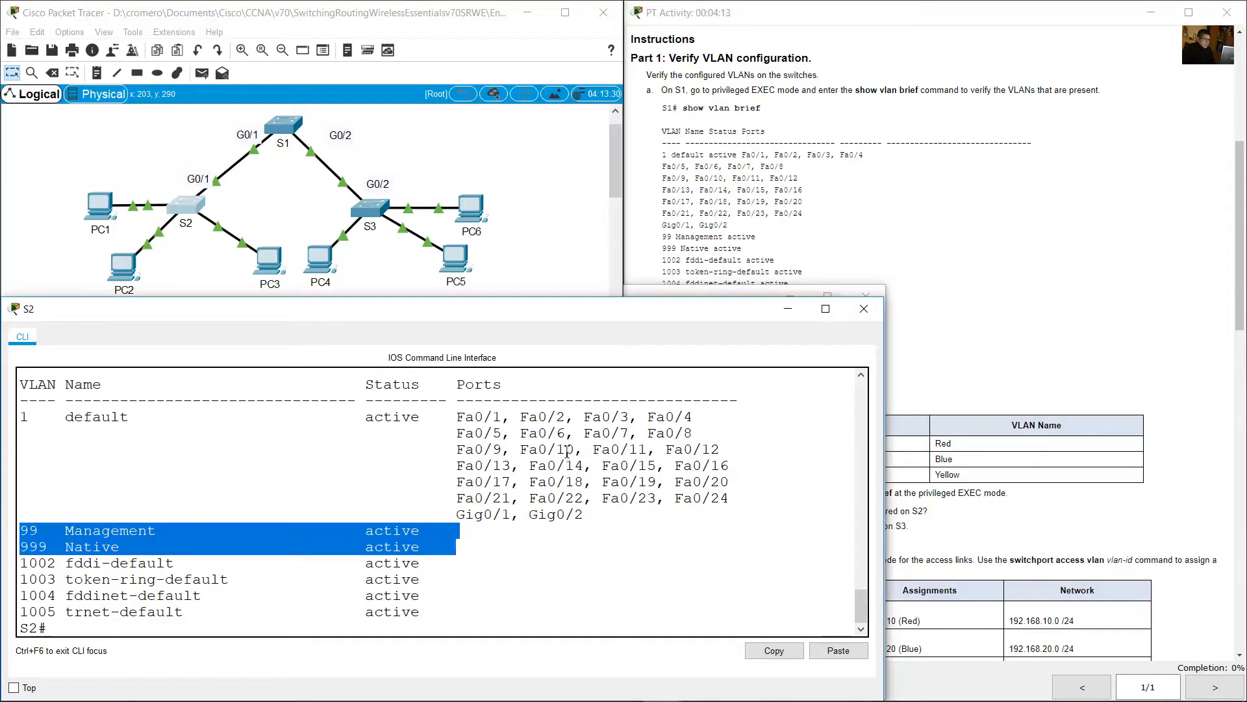
Read the Part 2 heading and its first instruction about creating VLAN 10 on S2
left_click(933, 354)
scroll(929, 351, "down", 3)
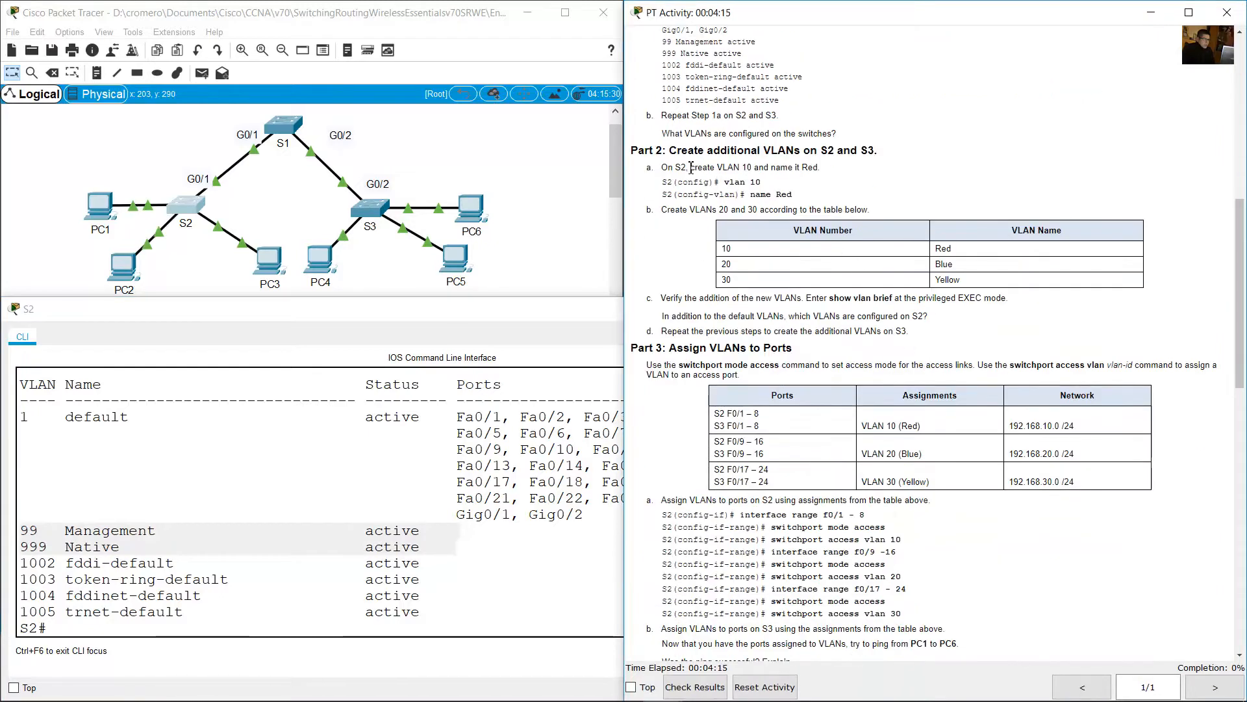
left_click_drag(668, 150, 885, 151)
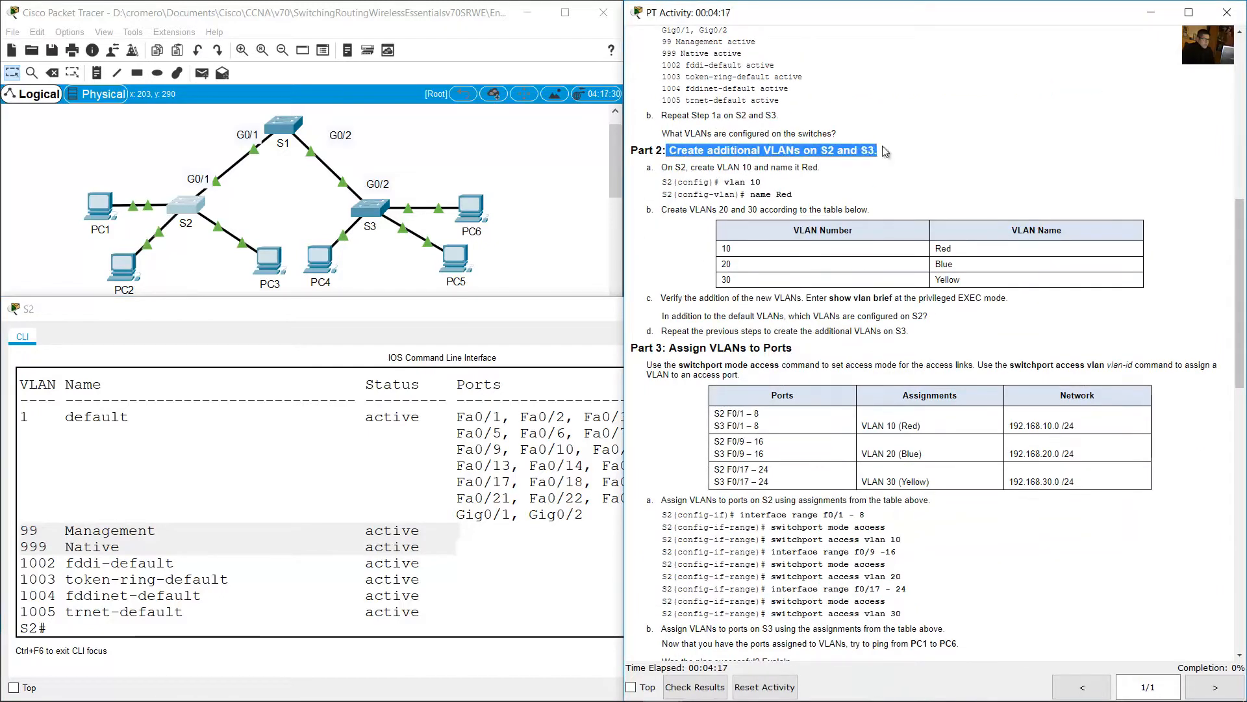
left_click(756, 188)
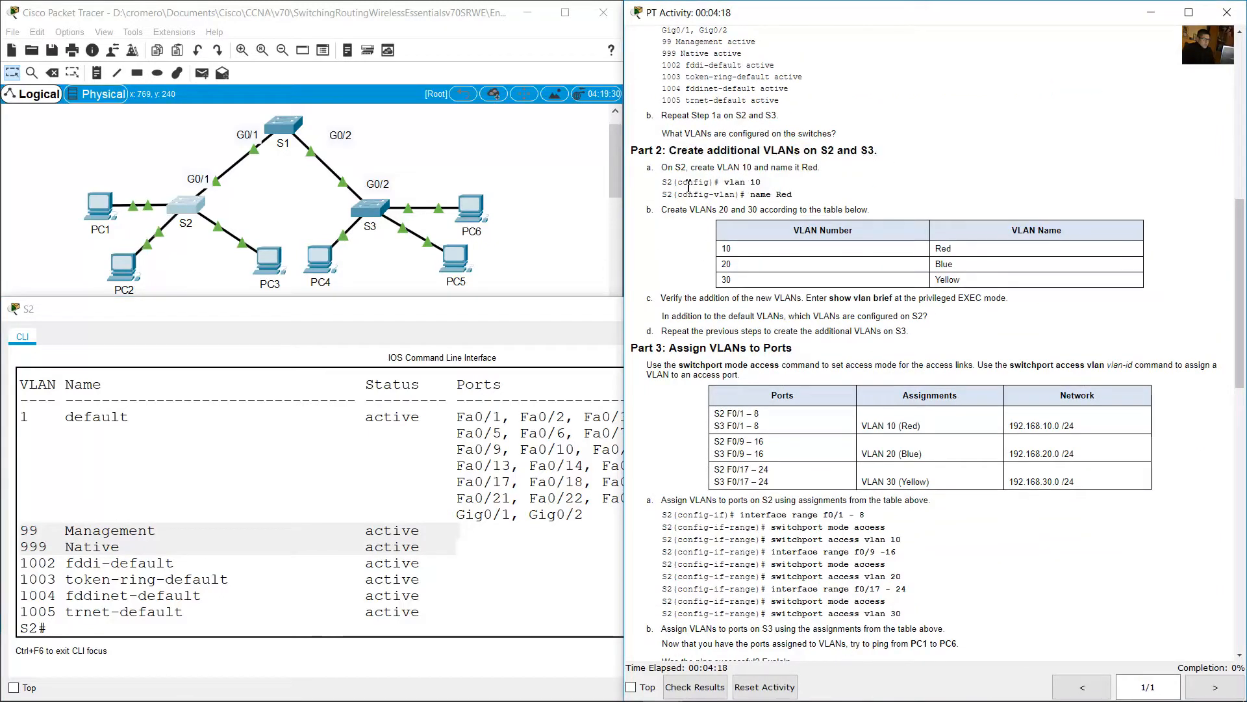
left_click_drag(676, 167, 770, 167)
Bring up the S2 command line and enter global configuration mode with conf term
left_click(303, 225)
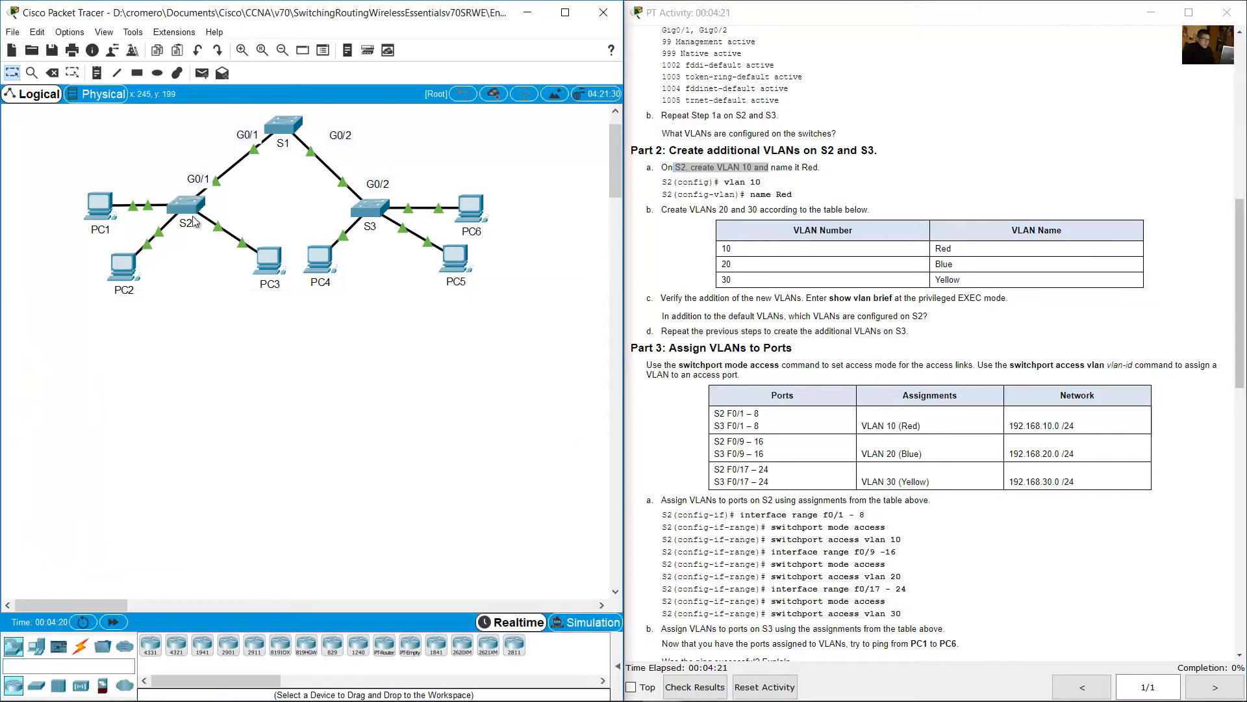
left_click(194, 221)
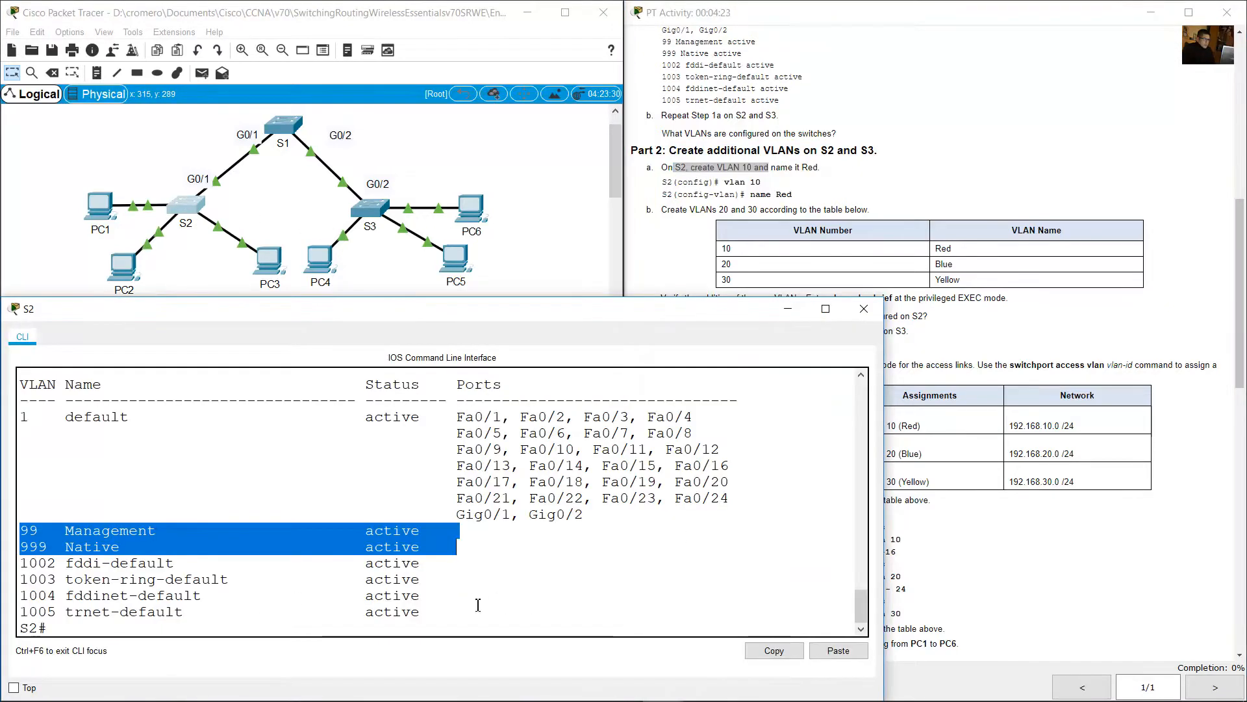
left_click(479, 514)
type("conf")
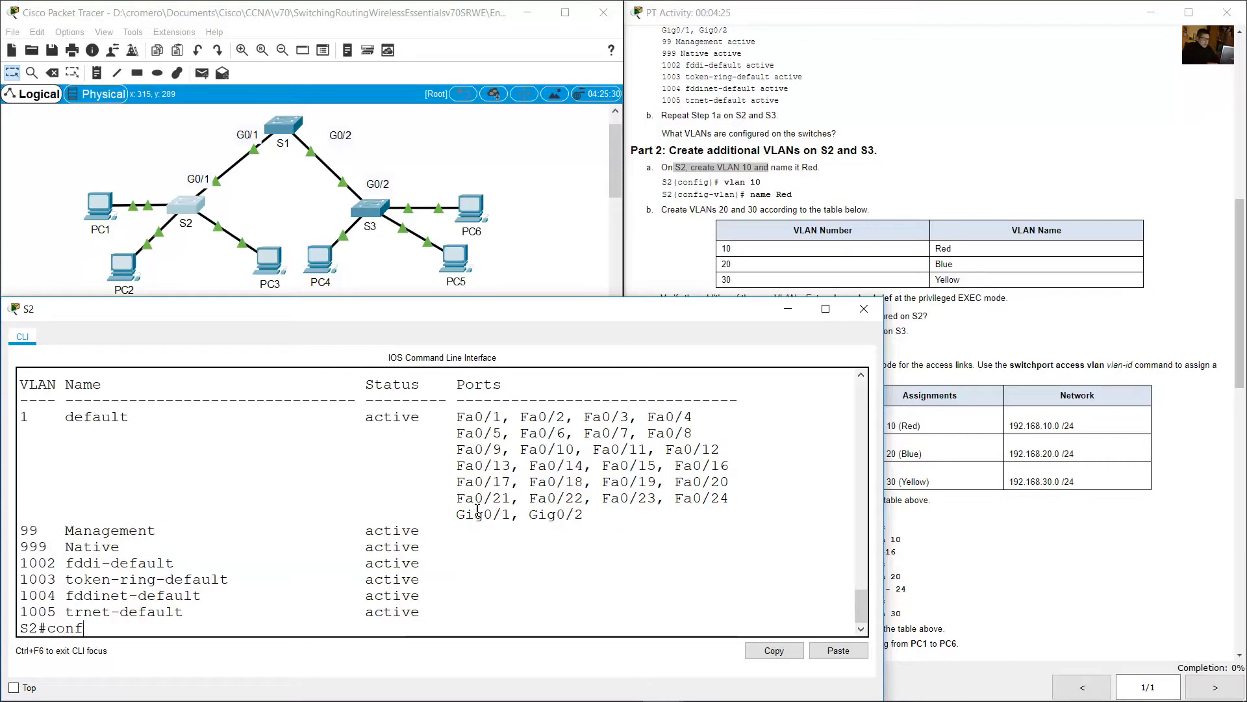
type(" term")
key("Return")
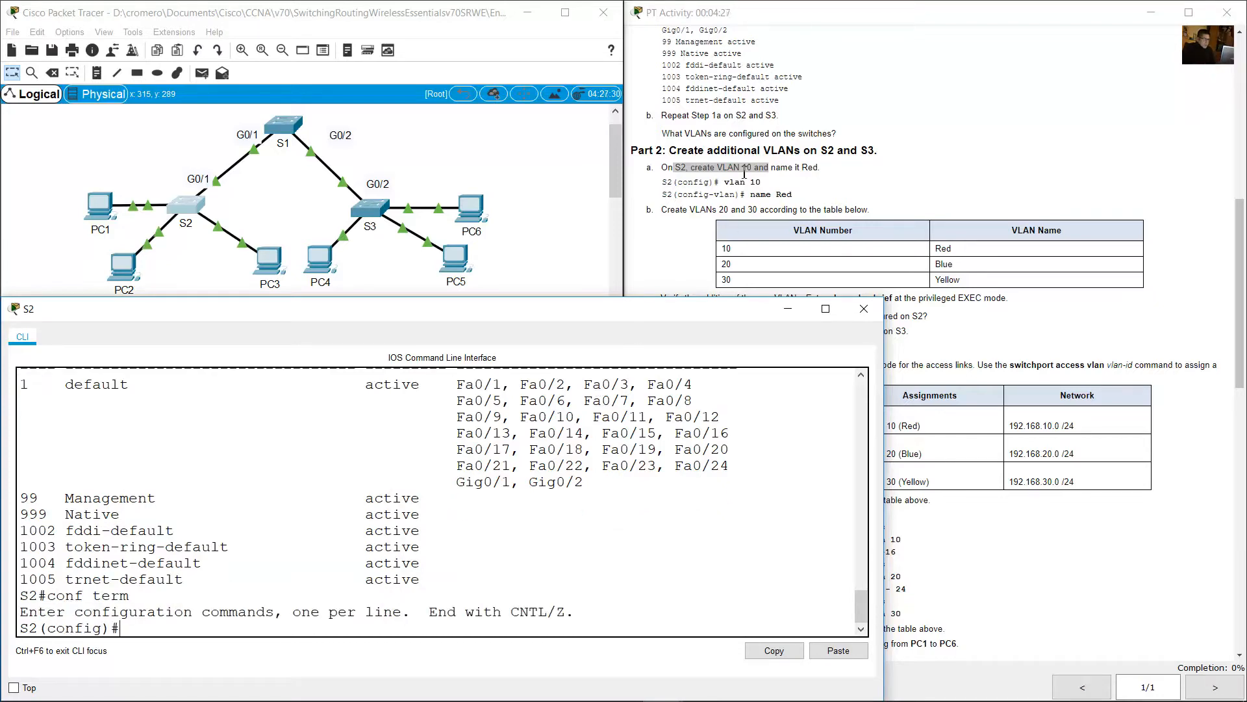
Create VLAN 10 on S2 and name it Red, following the commands in the instructions
left_click(725, 180)
left_click_drag(727, 182, 818, 199)
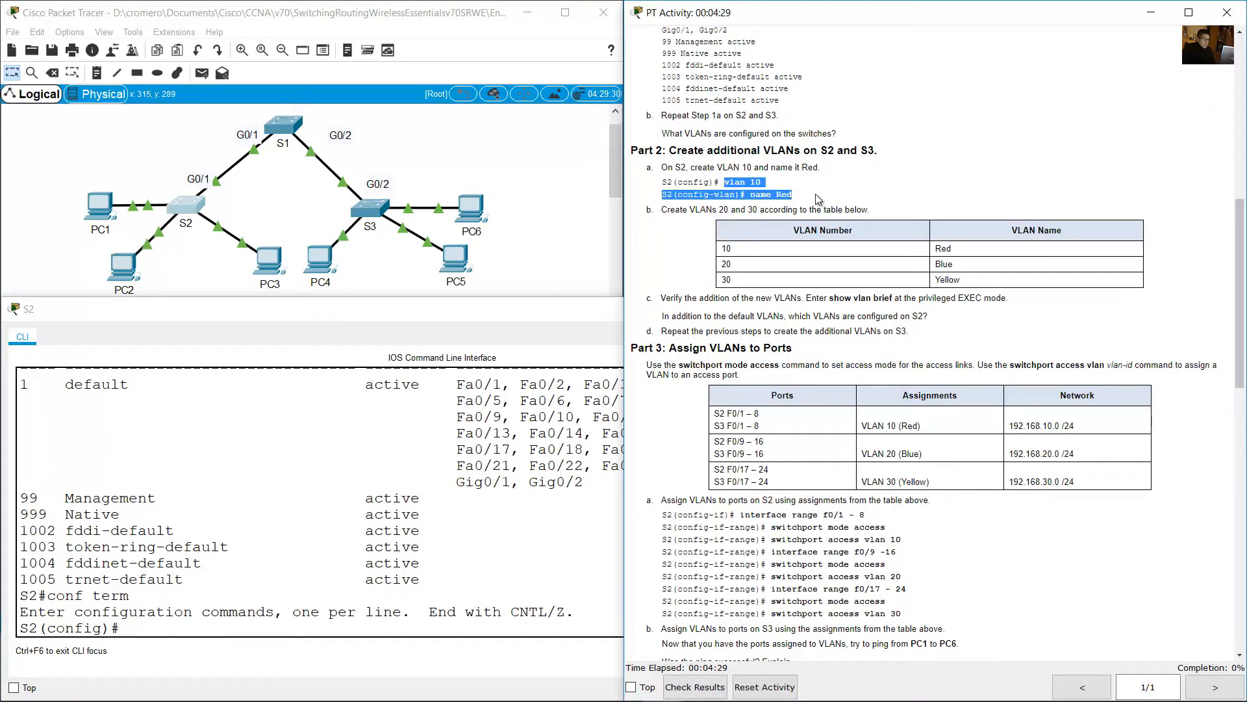
left_click(349, 625)
type("vlan 10")
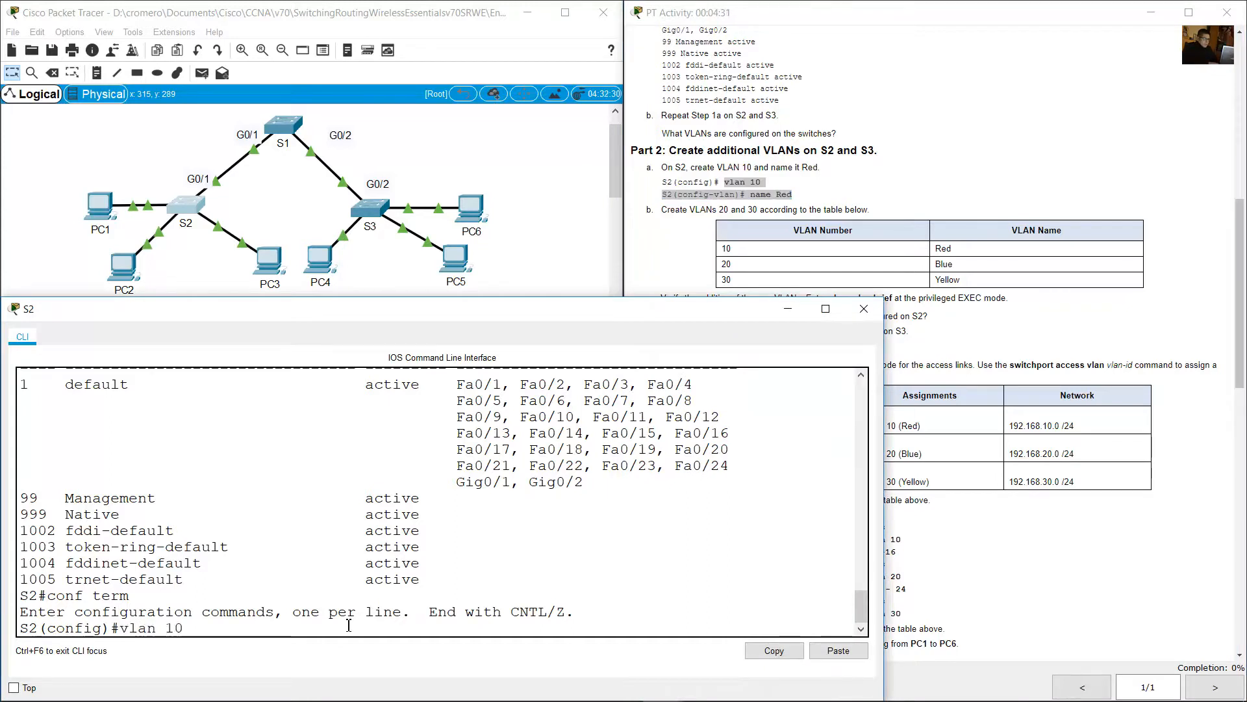
key("Return")
type("name red")
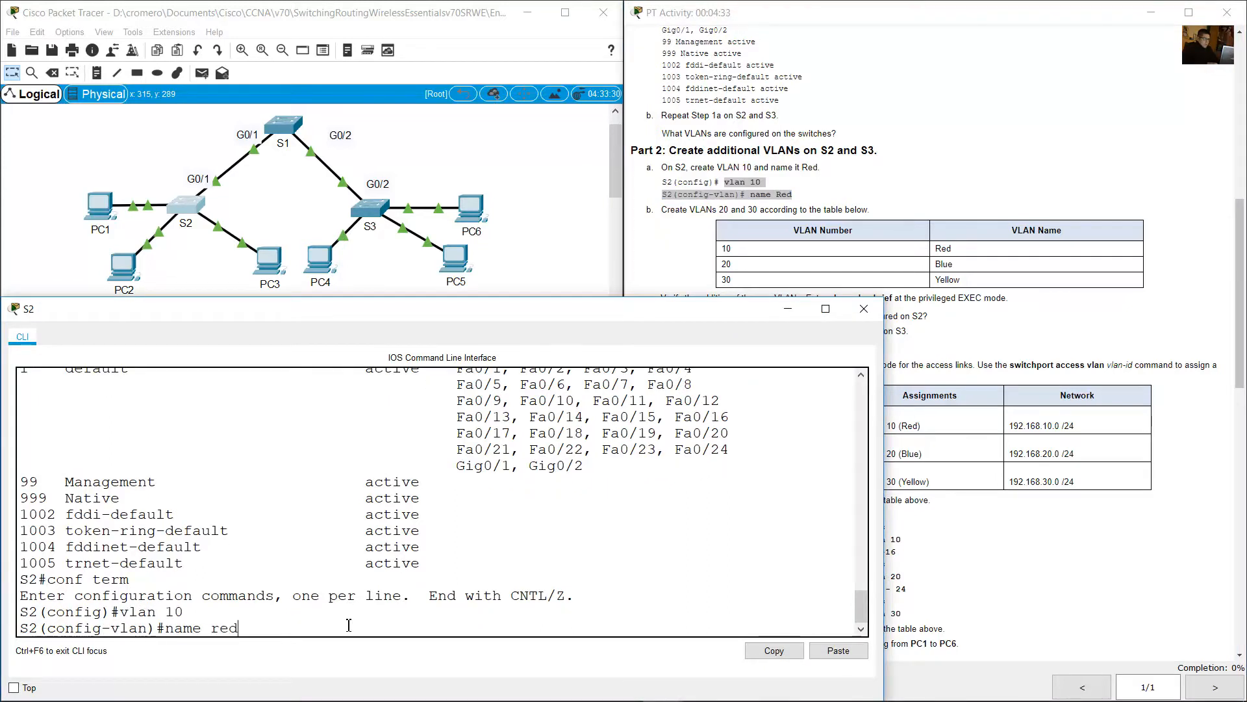
type("Red")
key("Return")
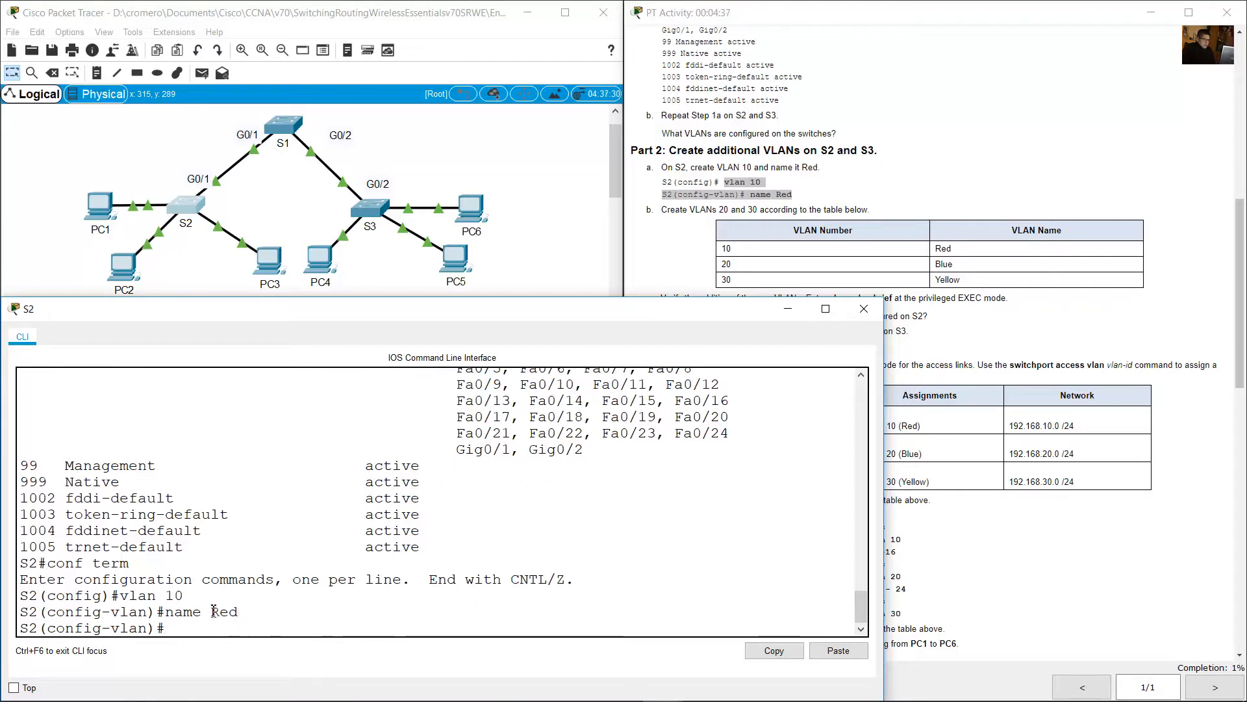
Check the name entered for VLAN 10 and read the table of VLAN numbers and names in Part 2, step b
left_click_drag(209, 611, 252, 609)
left_click(908, 199)
scroll(908, 199, "down", 3)
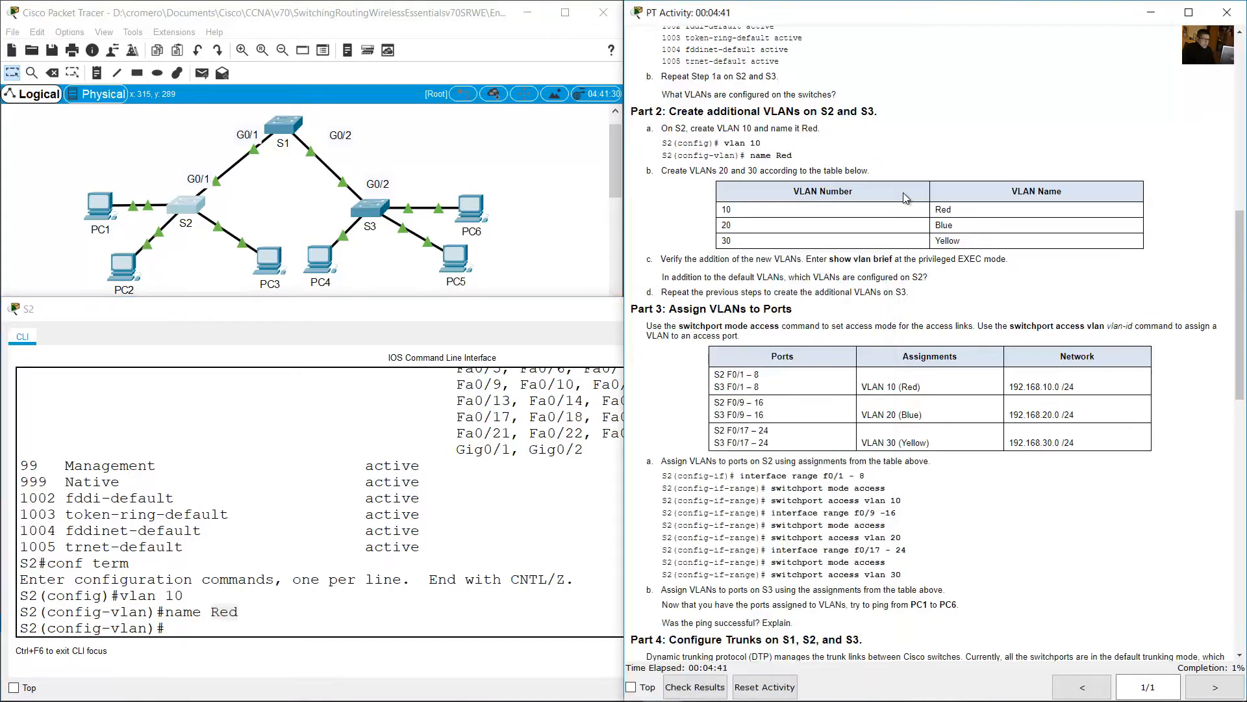
left_click_drag(667, 93, 877, 95)
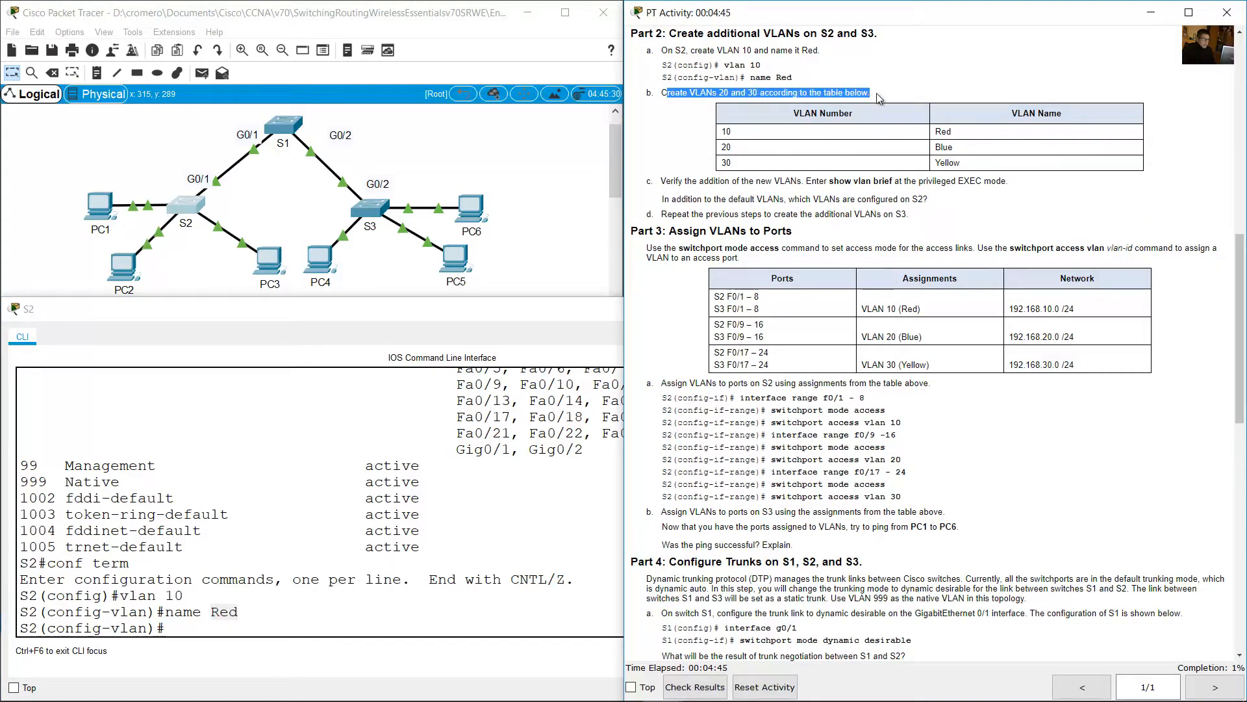
left_click_drag(727, 131, 866, 124)
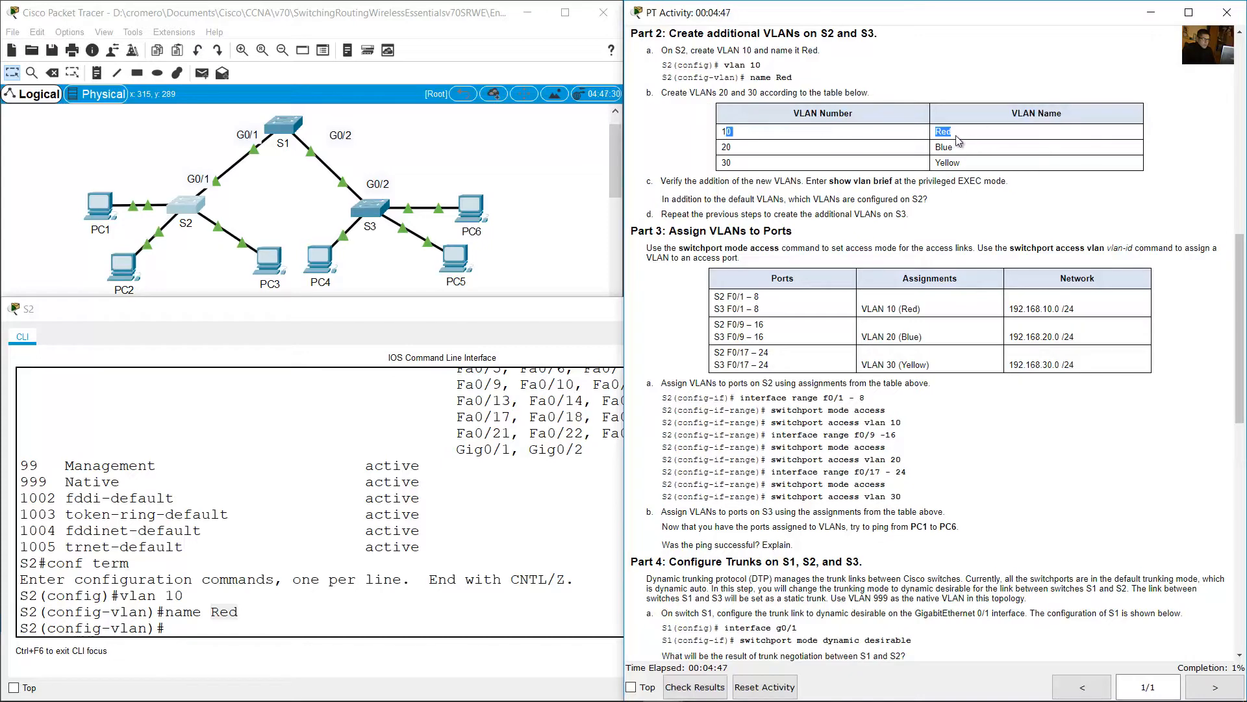
left_click_drag(729, 147, 980, 168)
Create VLAN 20 on S2 and name it Blue
left_click(369, 560)
key("Up")
key("Up")
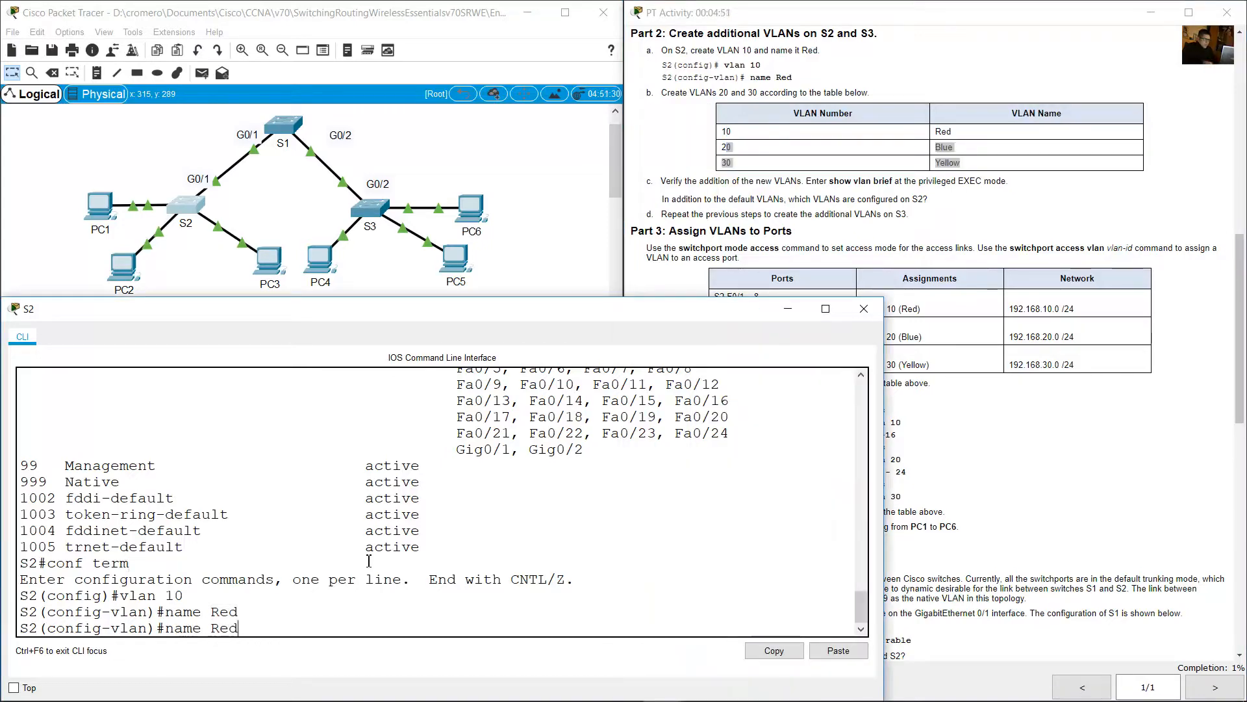
type("2")
key("Return")
key("Up")
key("Up")
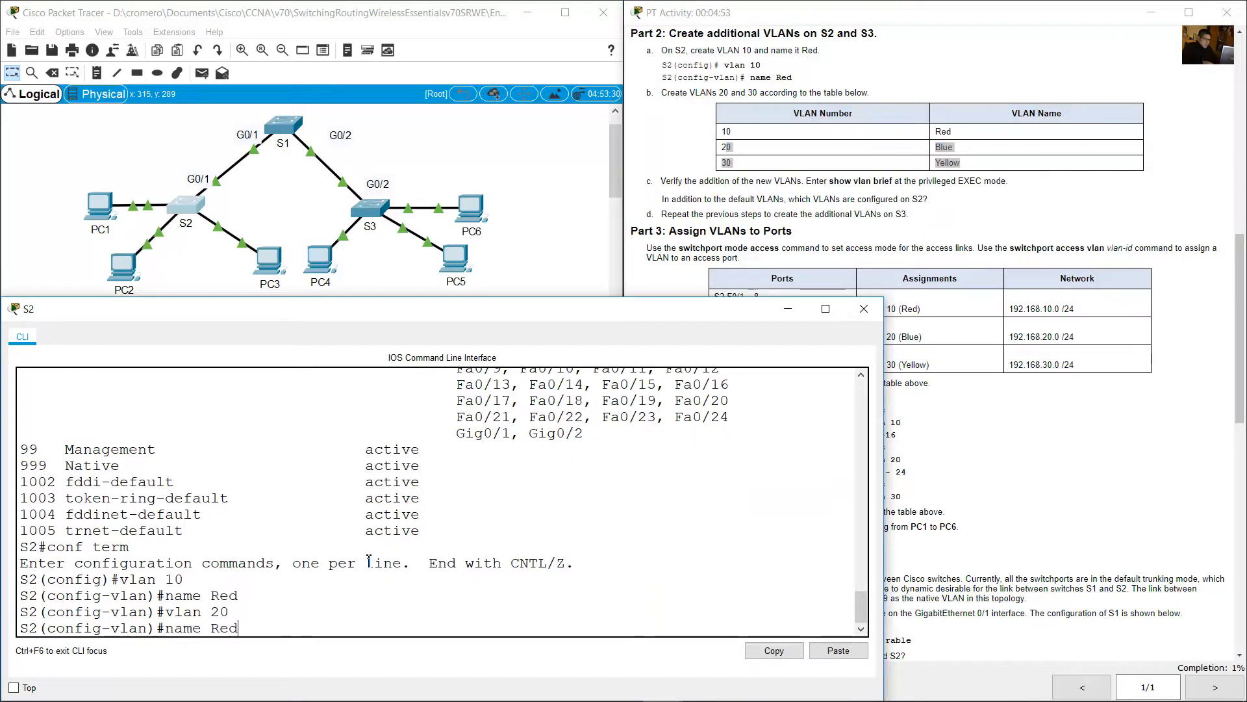
key("BackSpace")
key("BackSpace")
key("BackSpace")
type("Blue")
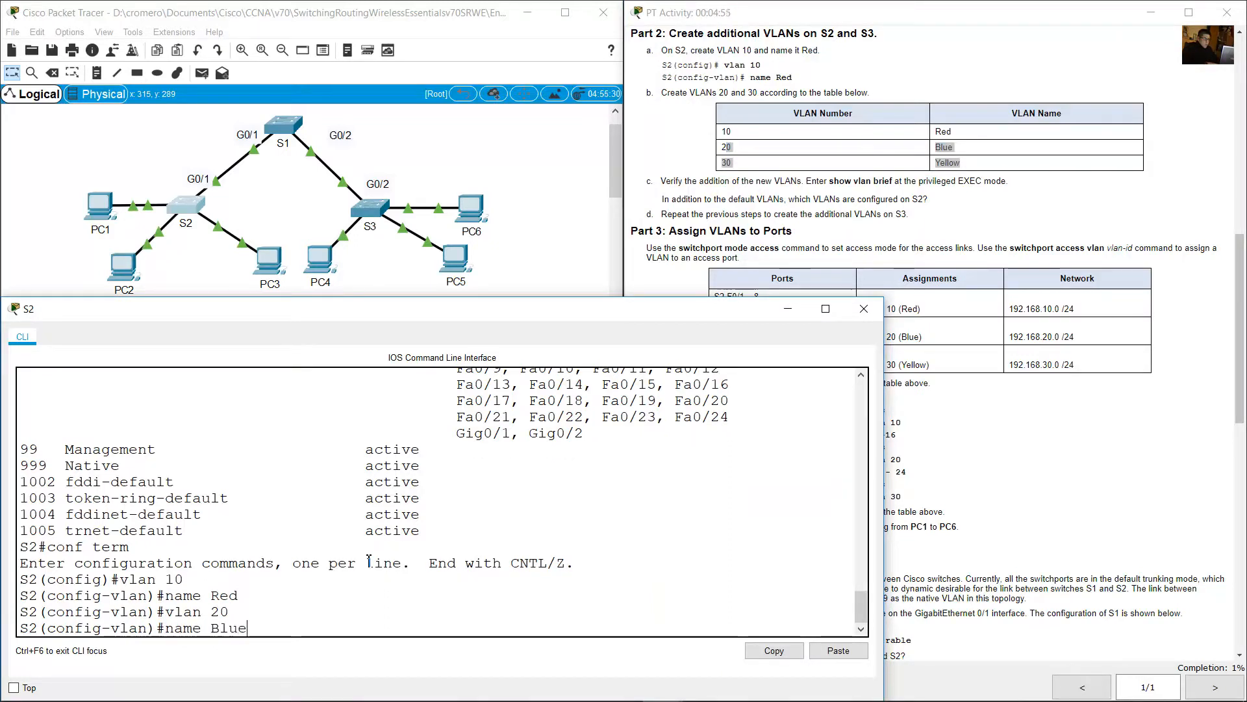
key("Return")
Create VLAN 30 on S2 and name it Yellow
key("Up")
key("Up")
key("BackSpace")
key("BackSpace")
type("30")
key("Return")
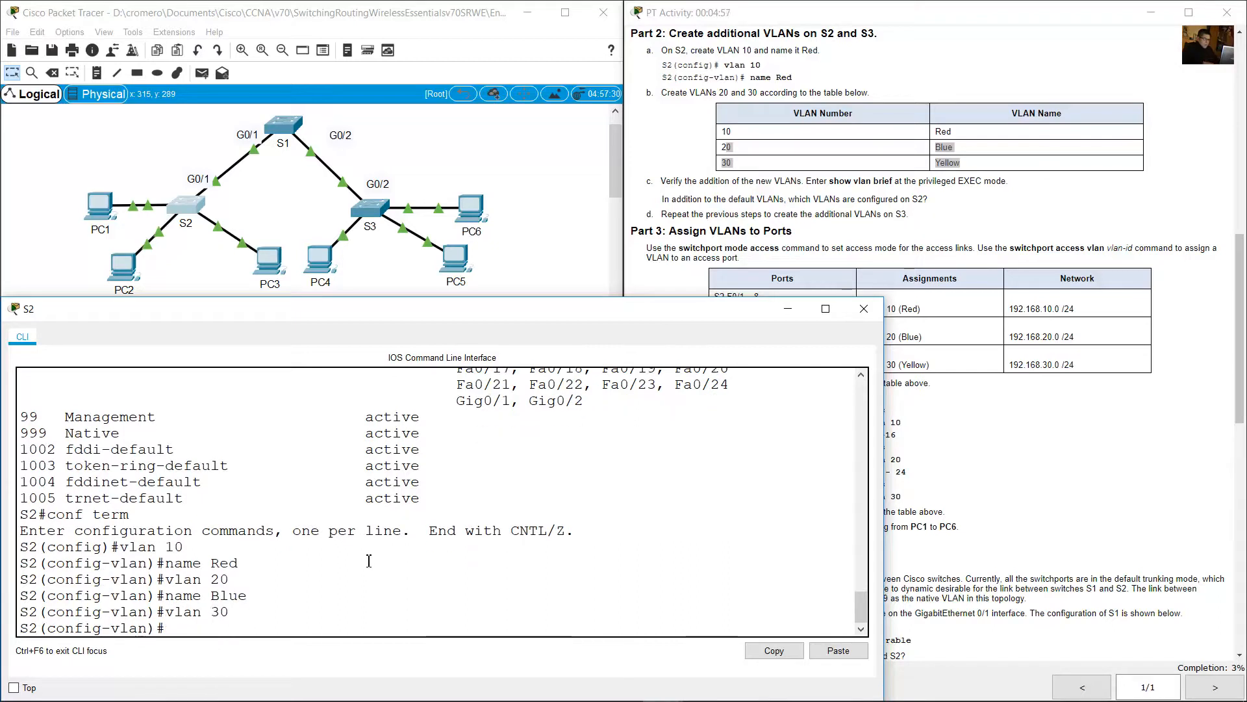
key("Up")
key("Up")
key("BackSpace")
key("BackSpace")
key("BackSpace")
key("BackSpace")
type("Y")
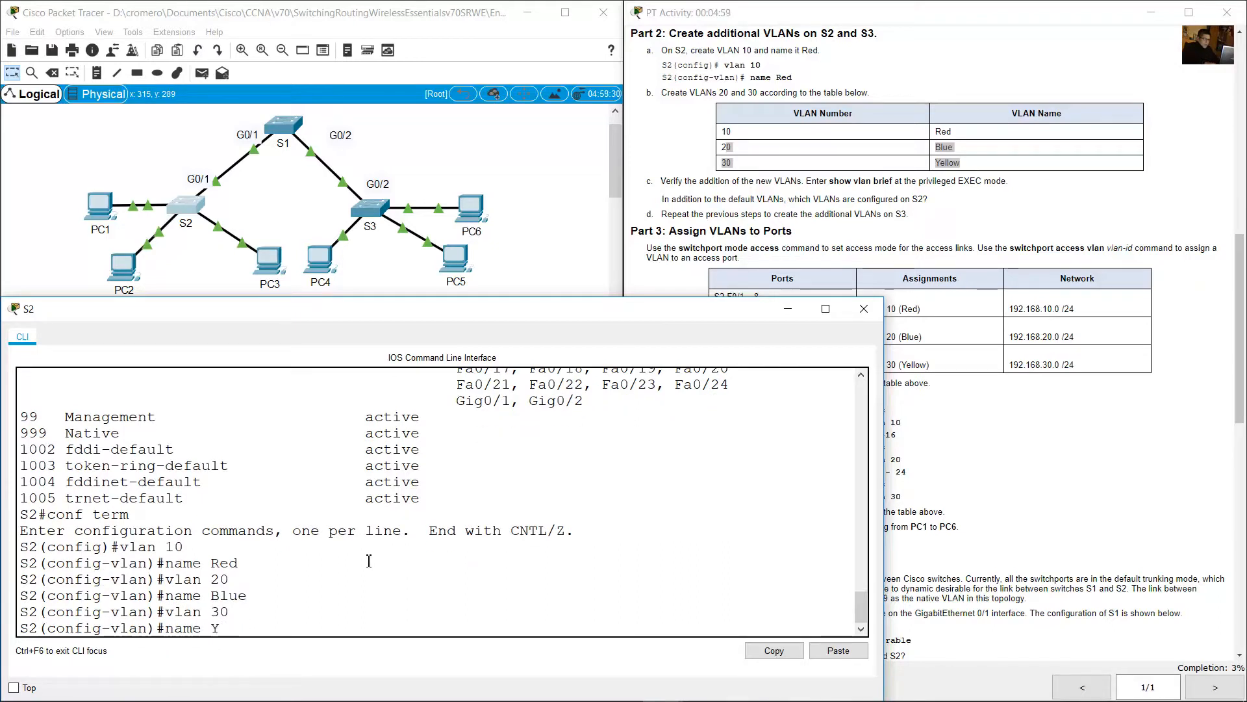
type("ellow")
key("Return")
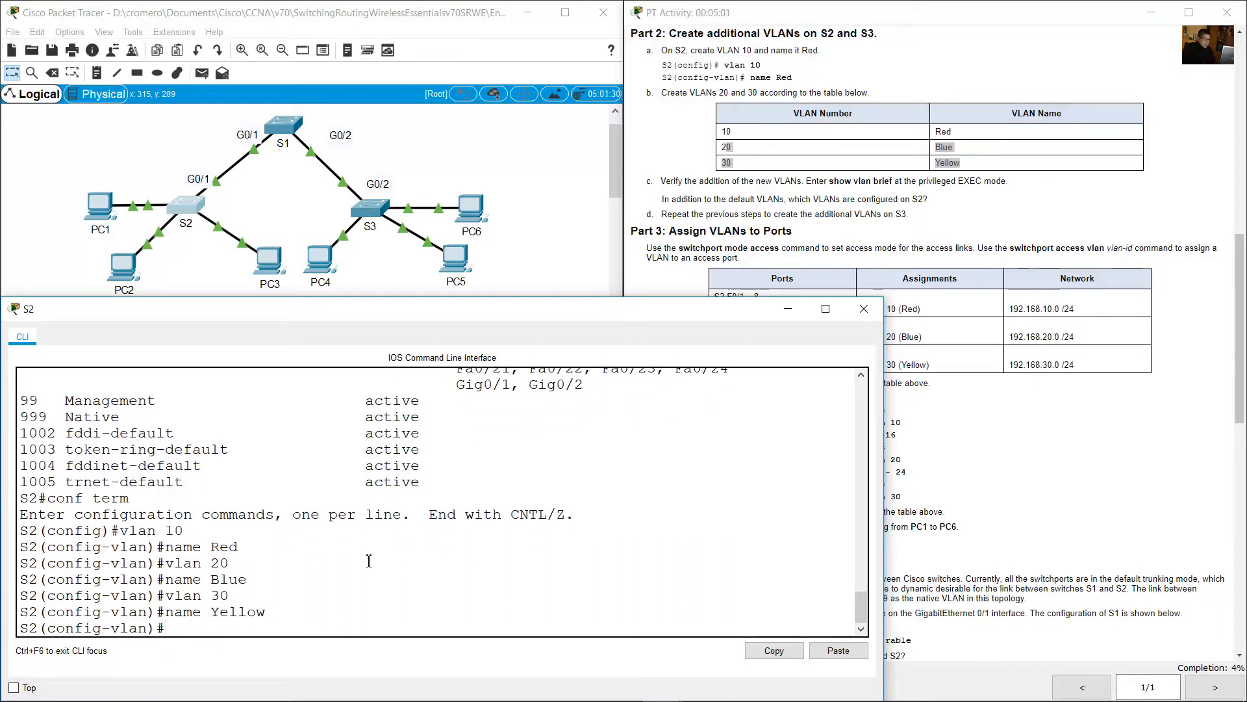
Check the spelling of the names Blue and Yellow in the commands entered on S2
mouse_move(211, 580)
left_mouse_down()
mouse_move(235, 581)
mouse_move(221, 580)
left_mouse_up()
left_click(229, 581)
double_click(221, 580)
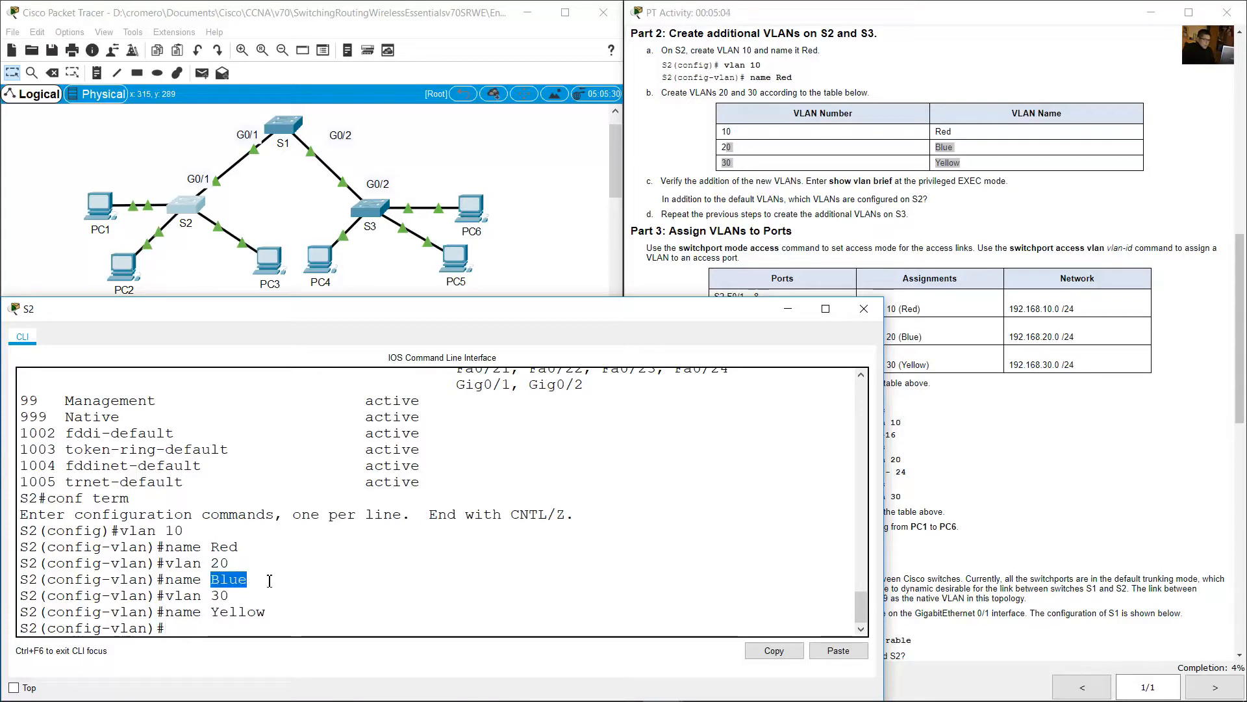
double_click(217, 613)
left_click(237, 579)
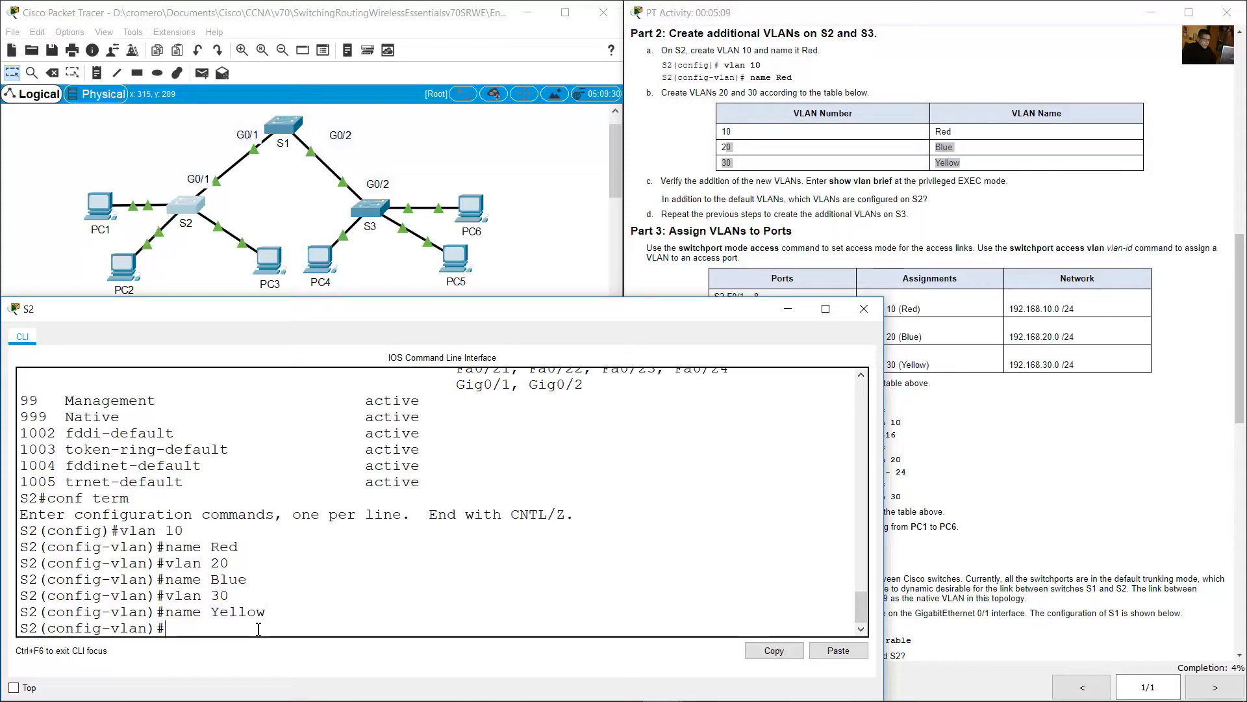
Exit VLAN and global configuration modes on S2 to return to privileged EXEC mode, as the verification instruction requires
type("exit")
key("Return")
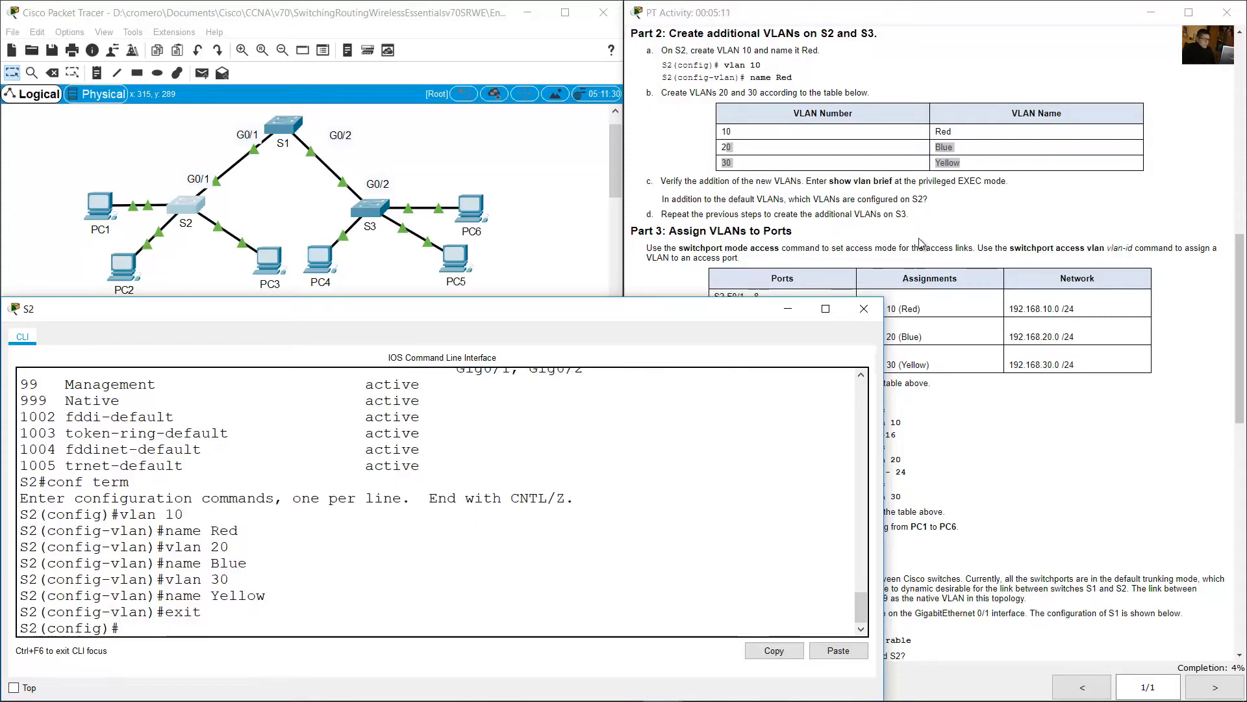
left_click(847, 199)
left_click_drag(665, 181, 741, 181)
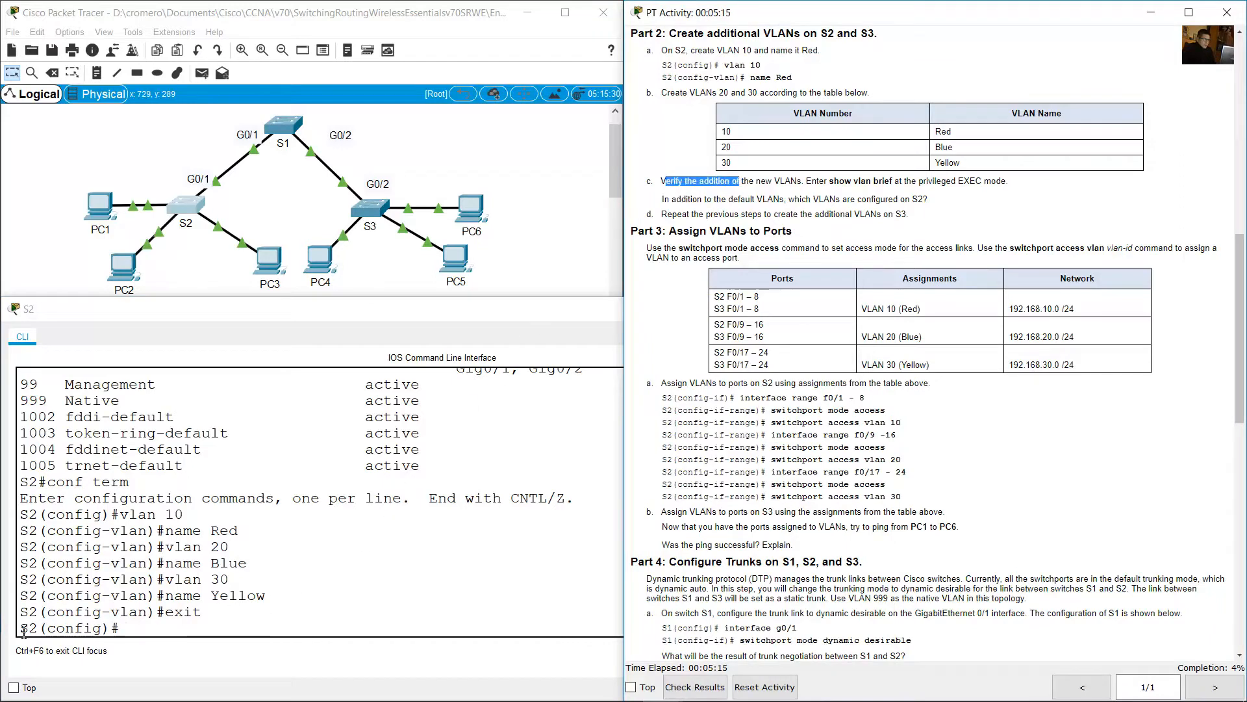
left_click(139, 628)
type("exit")
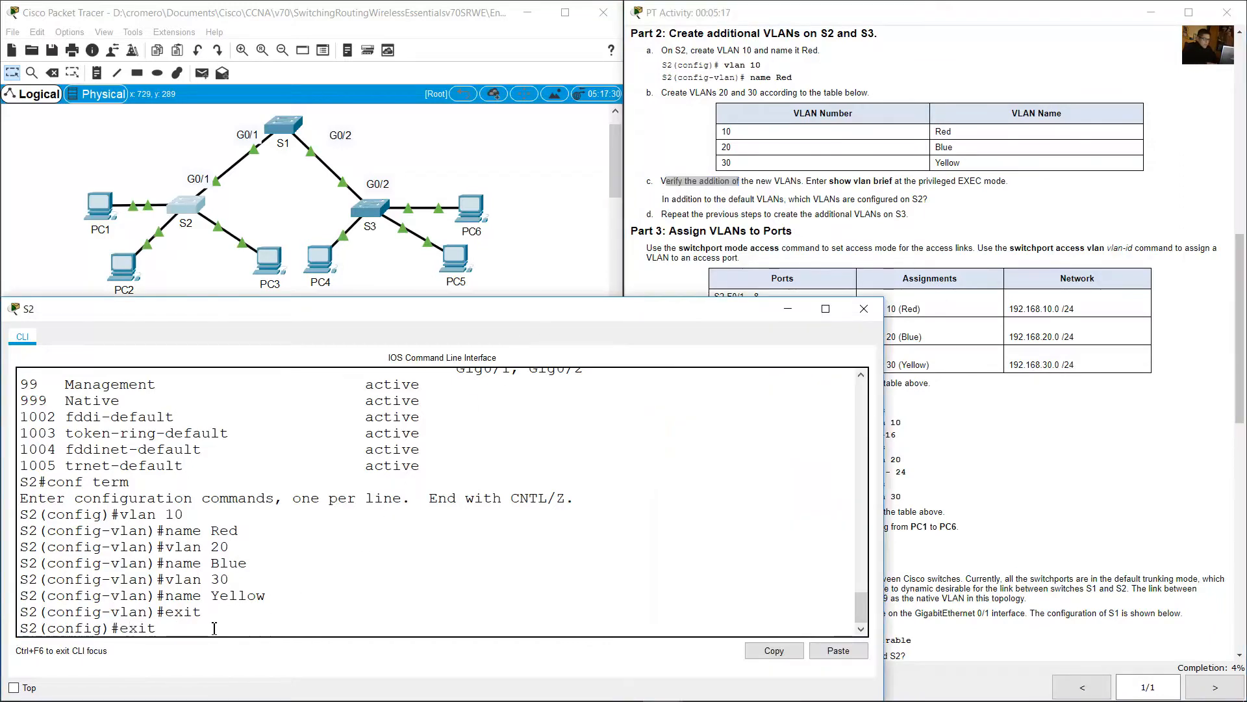
key("Return")
Run show vlan brief on S2 and examine the entries from the default VLAN through the Native VLAN
type("show vlan brief")
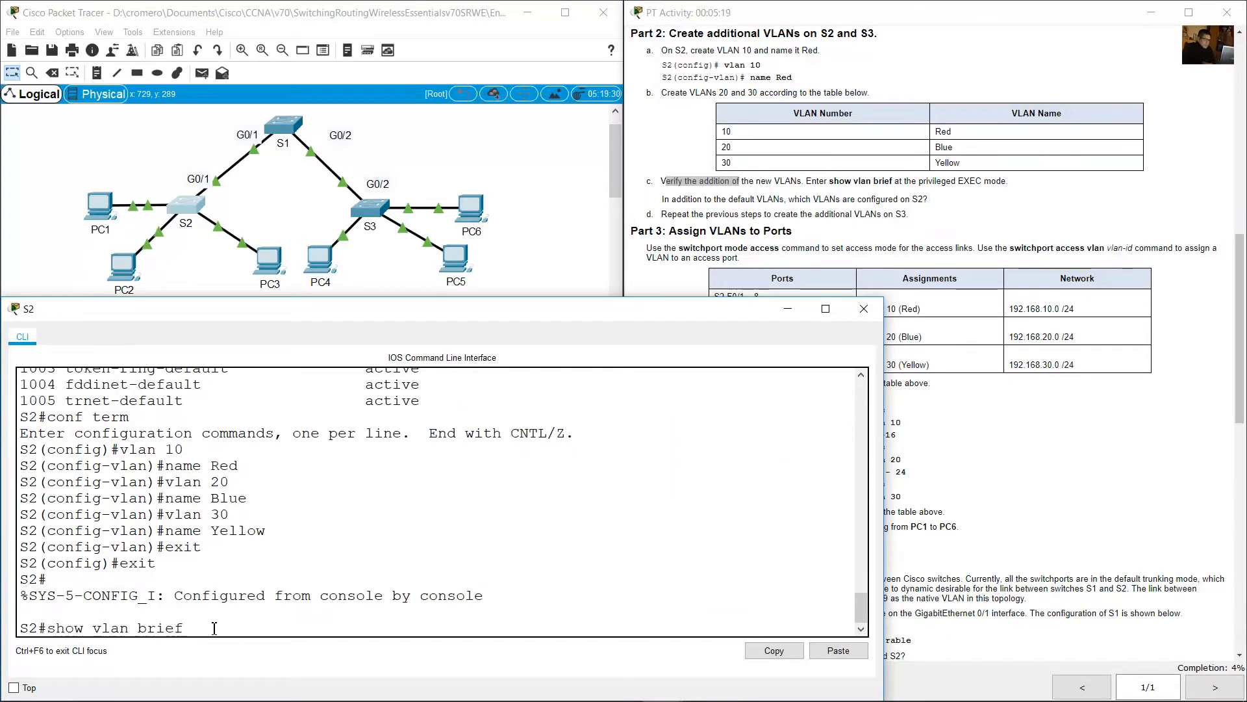
key("Return")
scroll(311, 563, "up", 1)
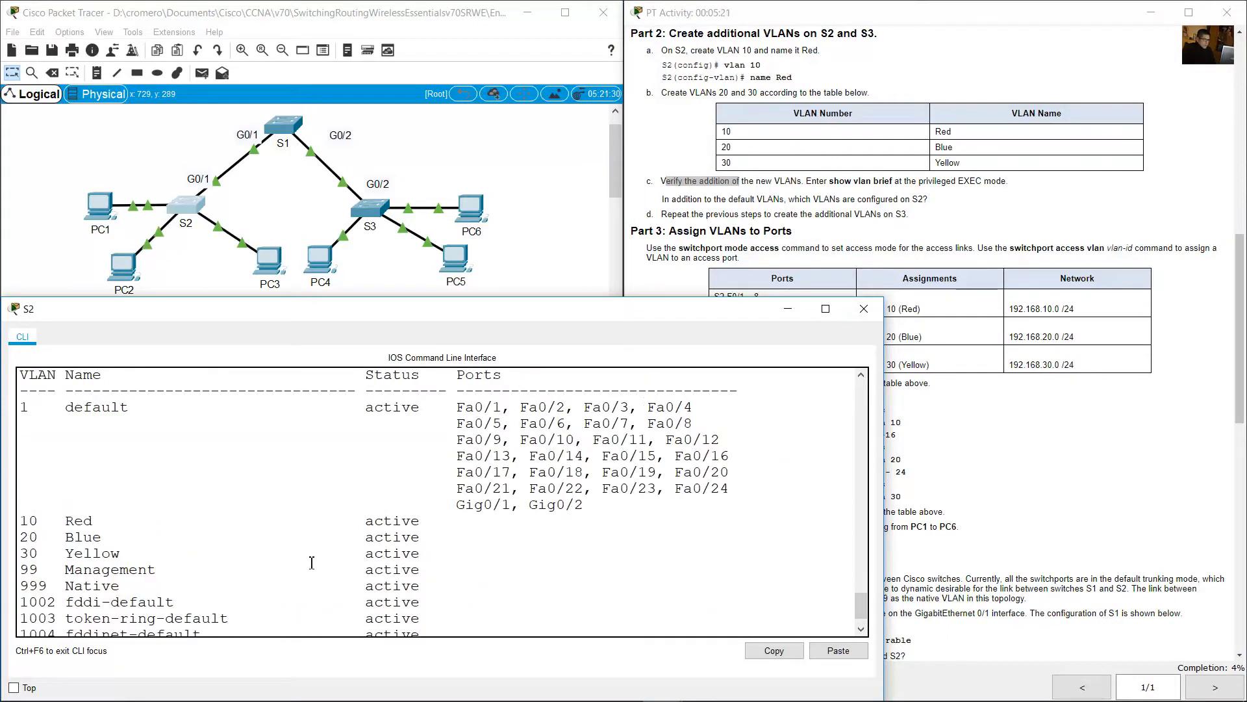
left_click_drag(24, 407, 183, 590)
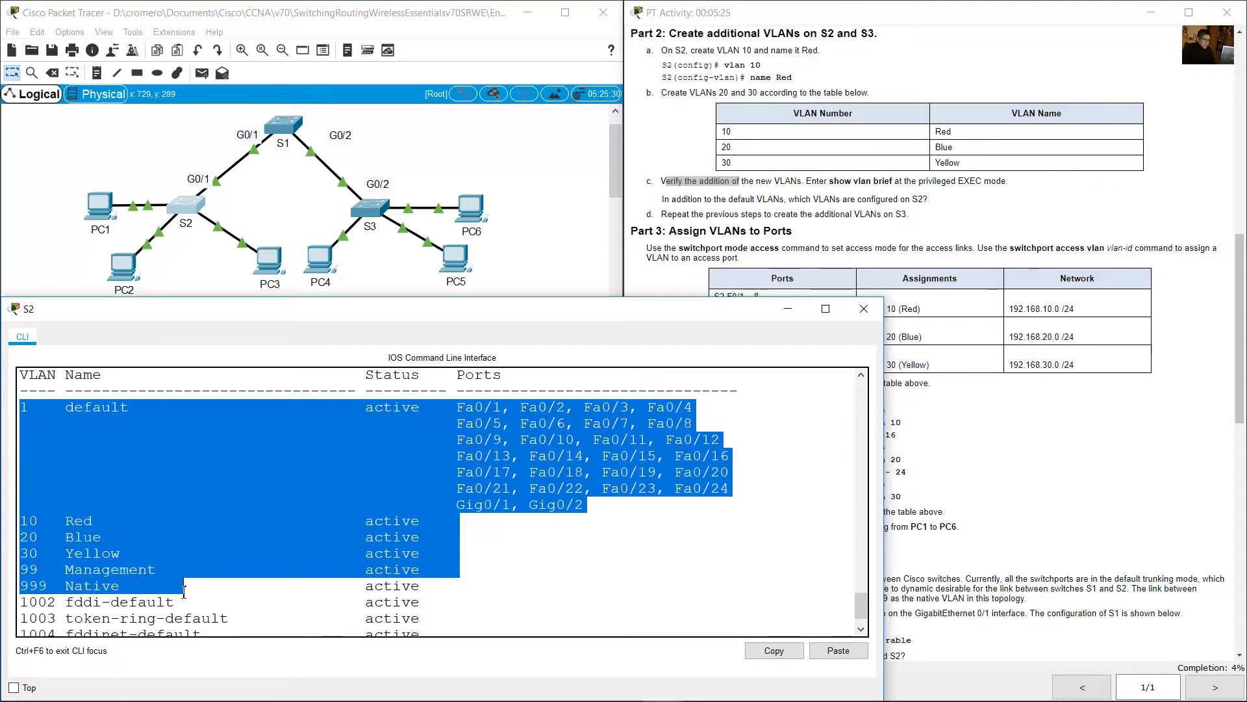
scroll(264, 591, "down", 1)
Read the question about which VLANs are configured on S2 in addition to the default ones
left_click(936, 236)
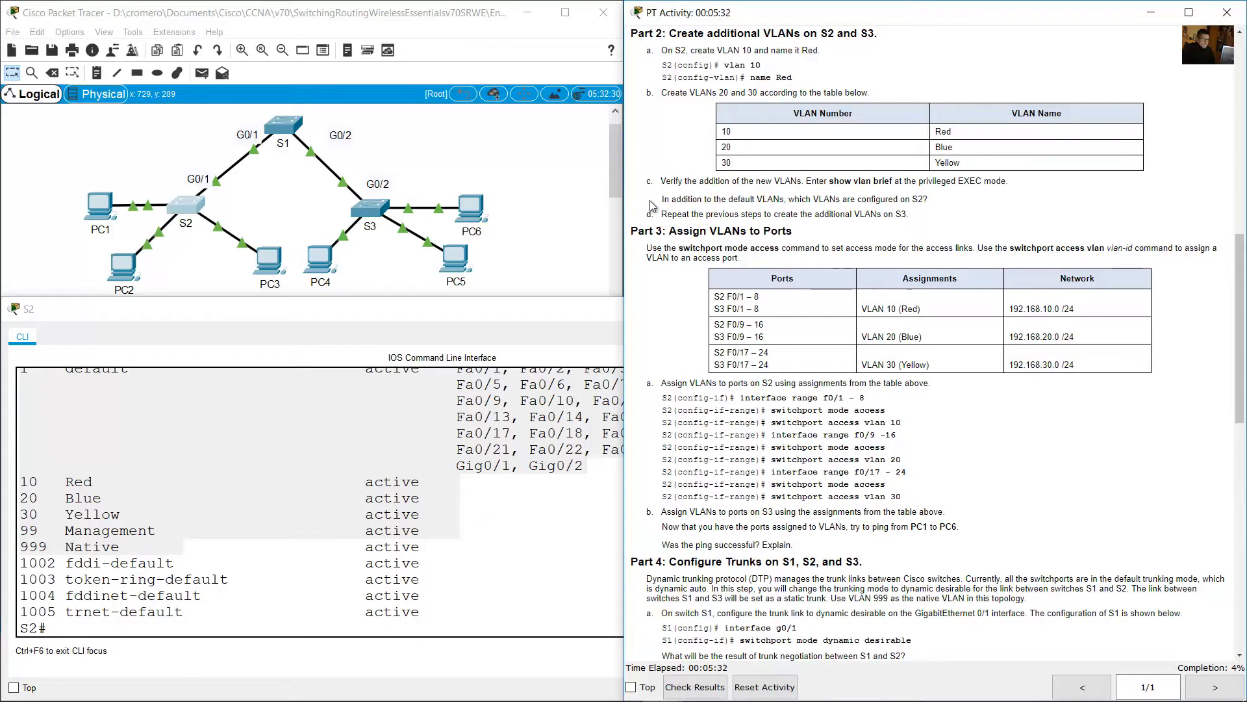
left_click_drag(662, 199, 929, 201)
left_click(745, 198)
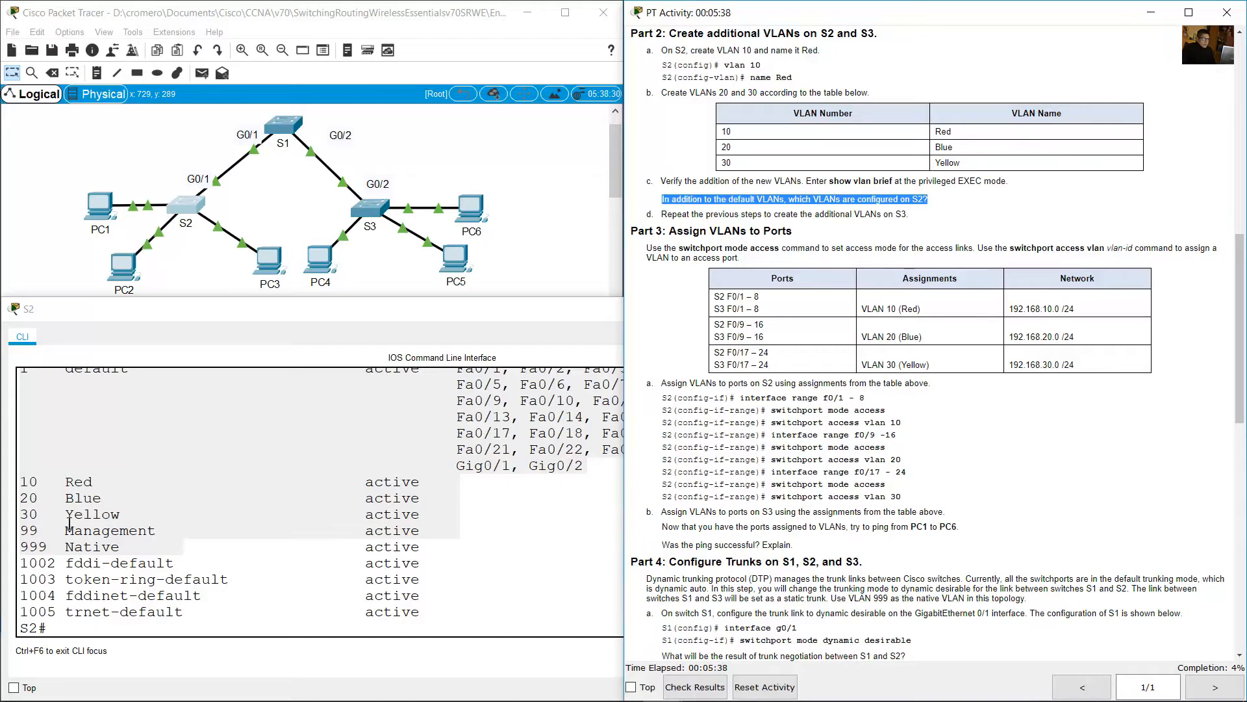
Examine the entries for VLANs 10, 20, 30, 99 and 999 in the show vlan brief output on S2
left_click(143, 545)
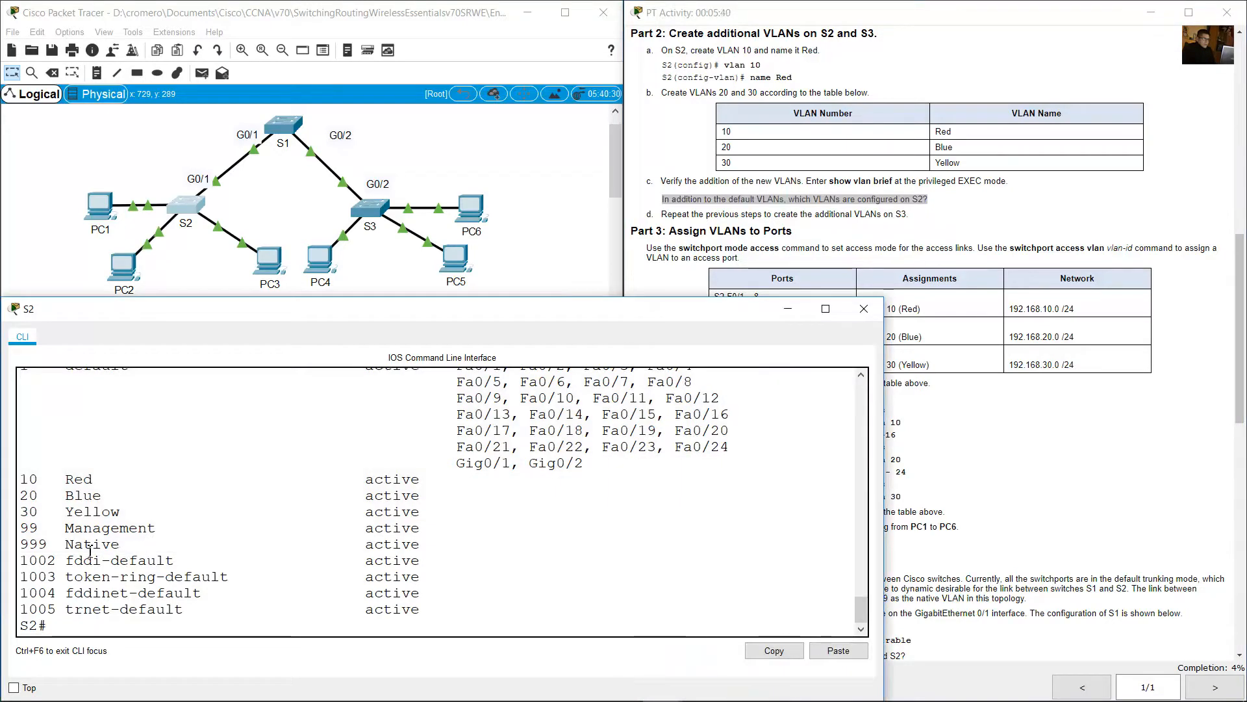
left_click_drag(24, 486, 183, 544)
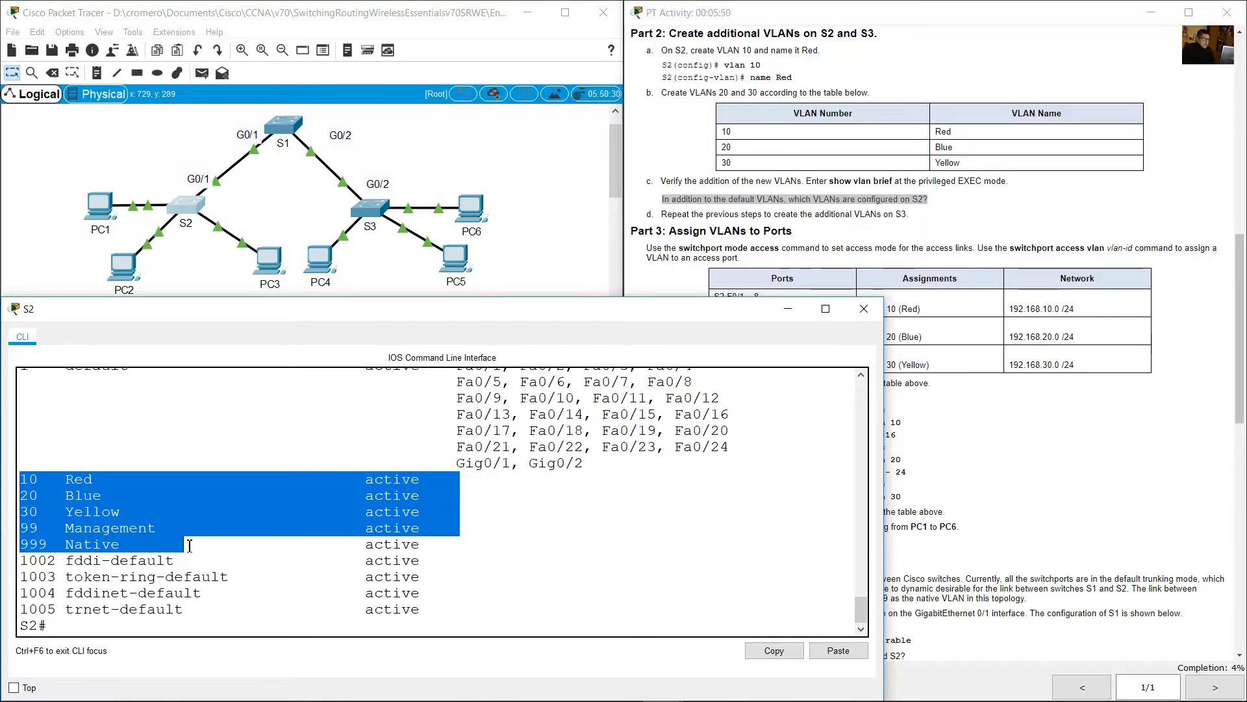
left_click(1027, 279)
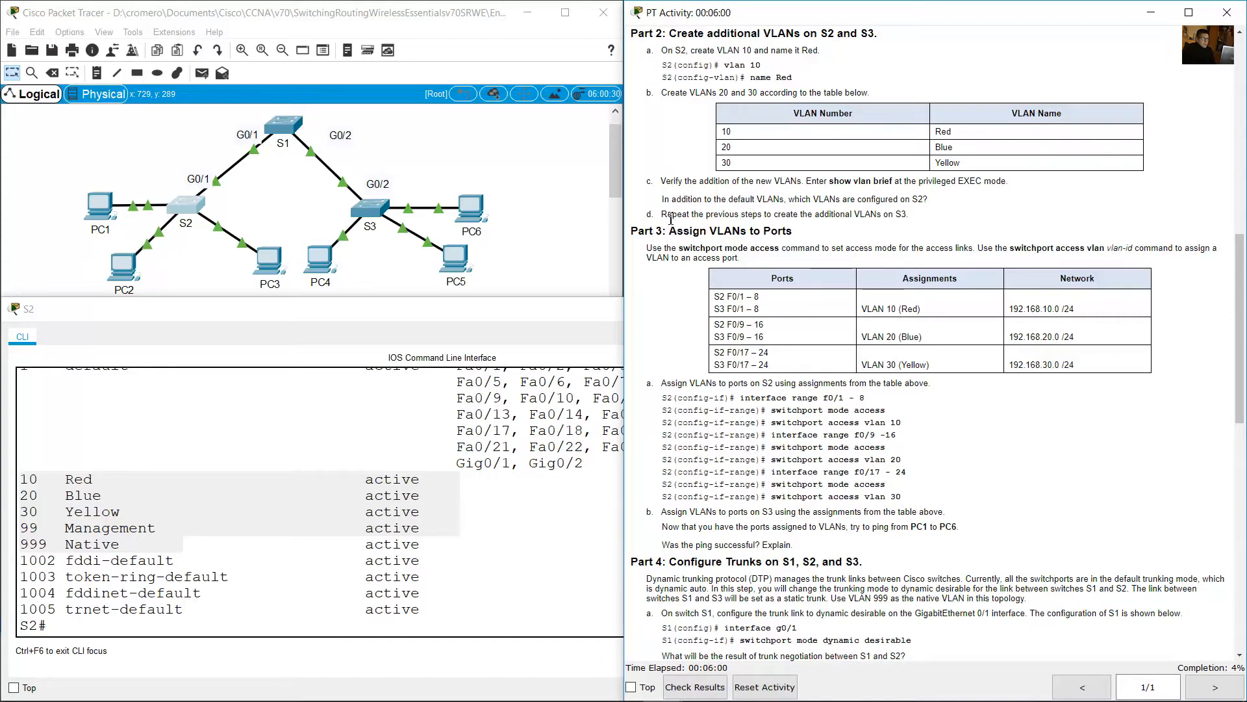
Following instruction d, enter global configuration mode on S3 and create VLAN 10 with the name Red
left_click_drag(667, 215, 913, 216)
left_click(411, 194)
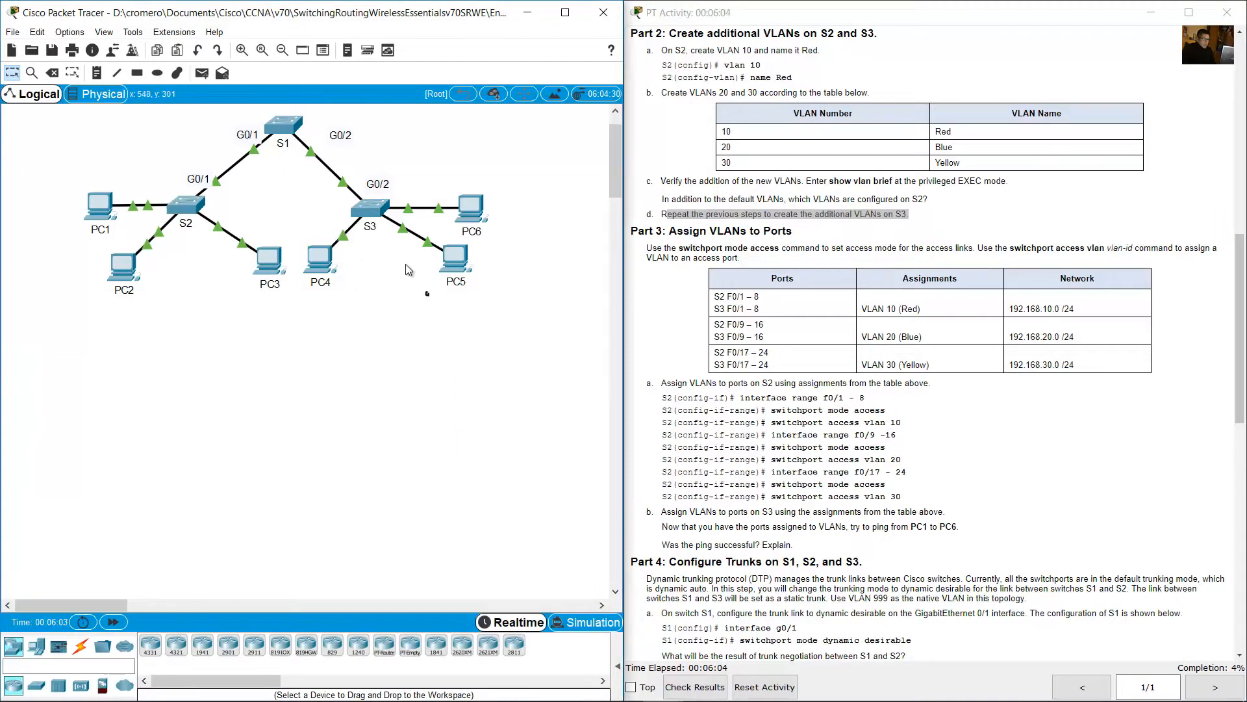
left_click(373, 208)
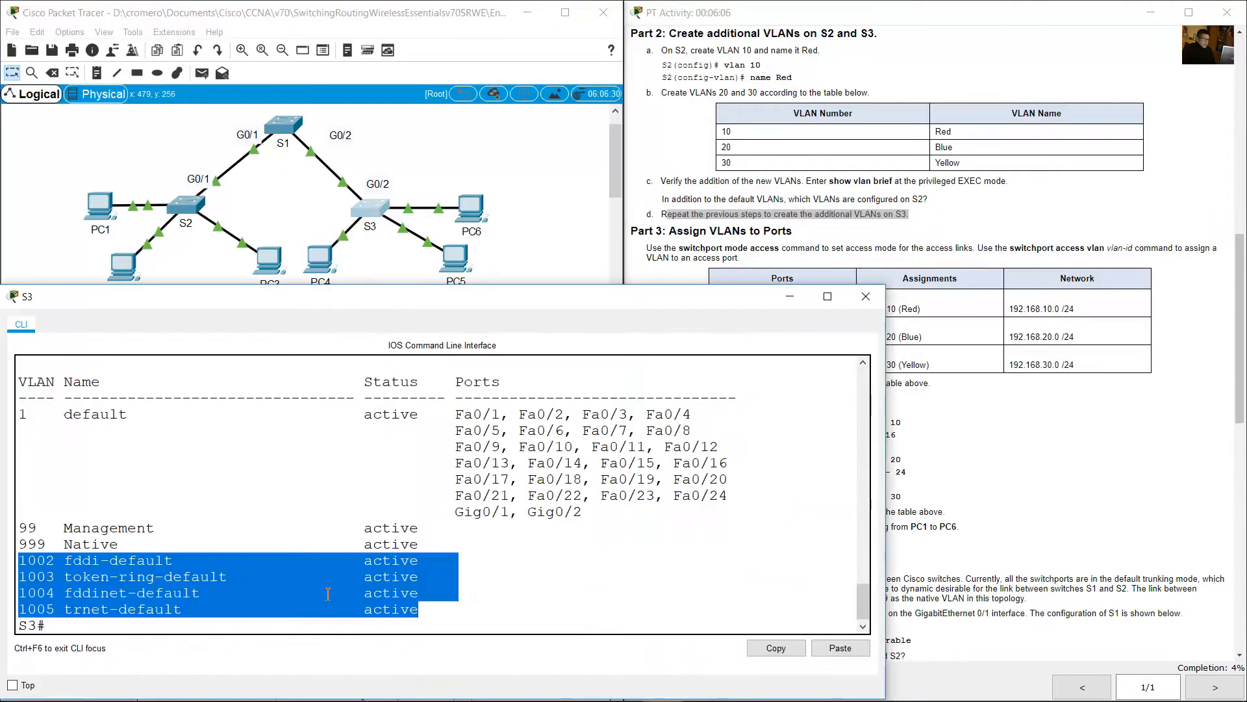
left_click(295, 625)
type("conf")
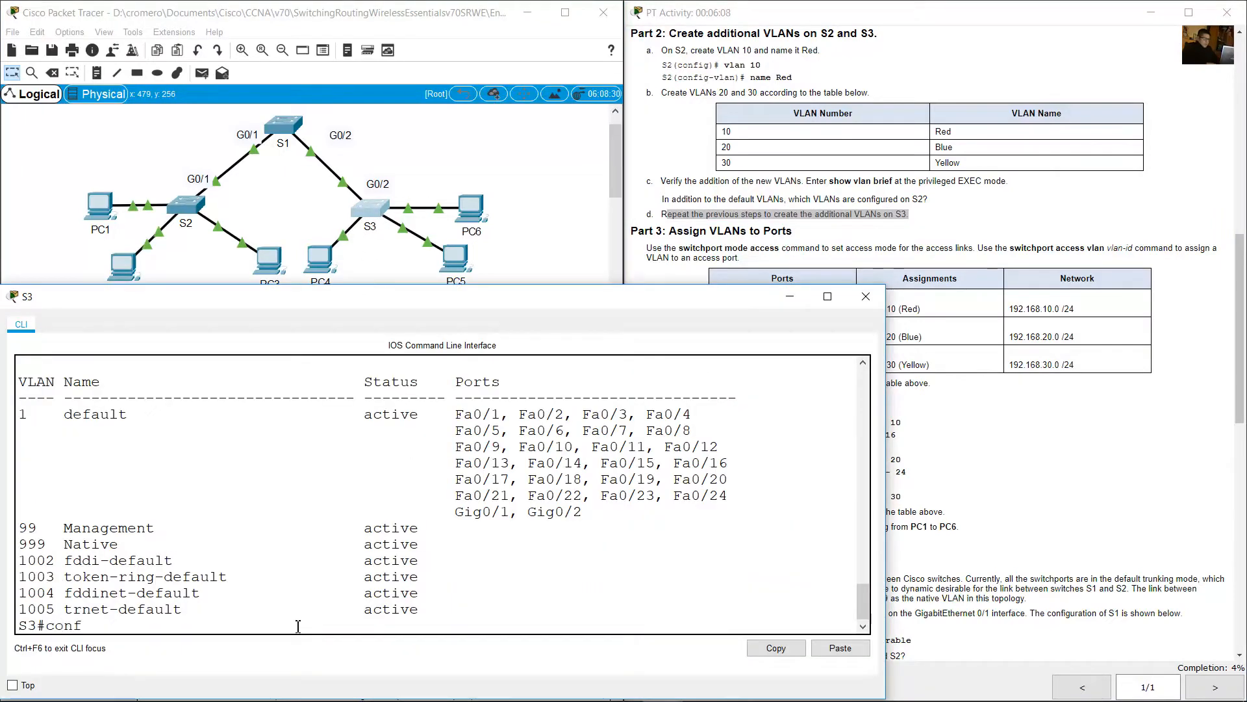
type(" term")
key("Return")
type("vlan 10")
key("Return")
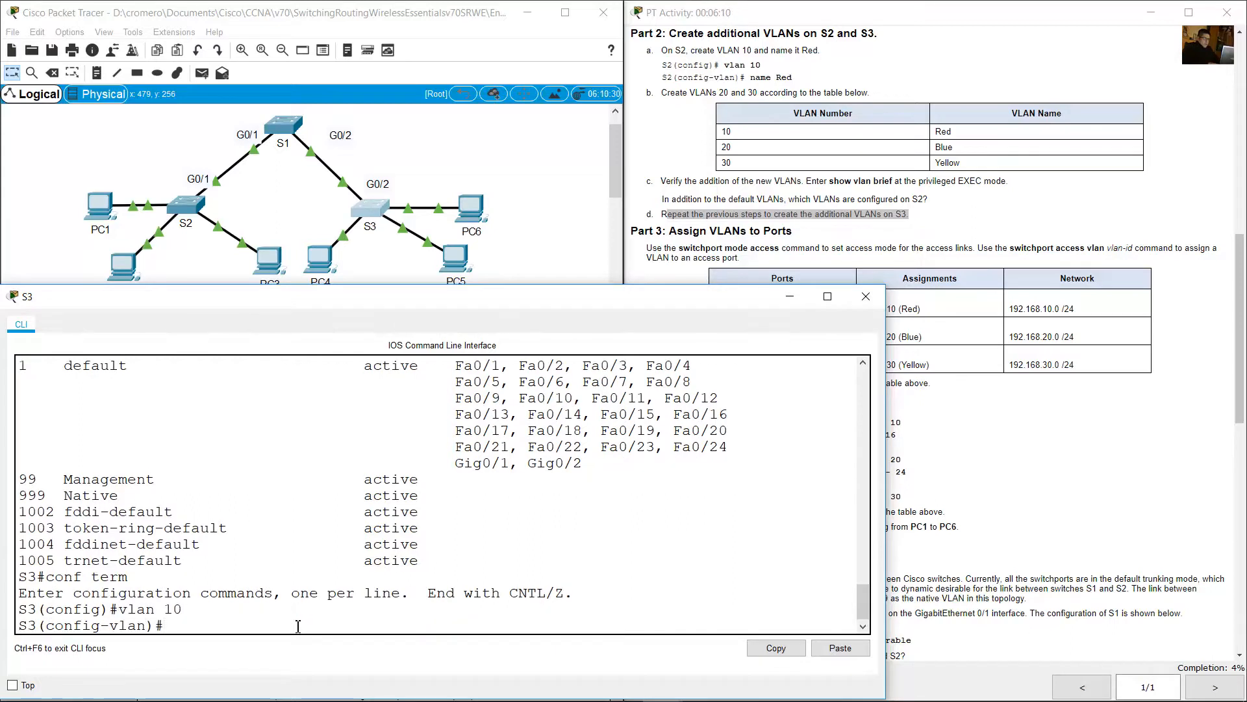
type("name Red")
key("Return")
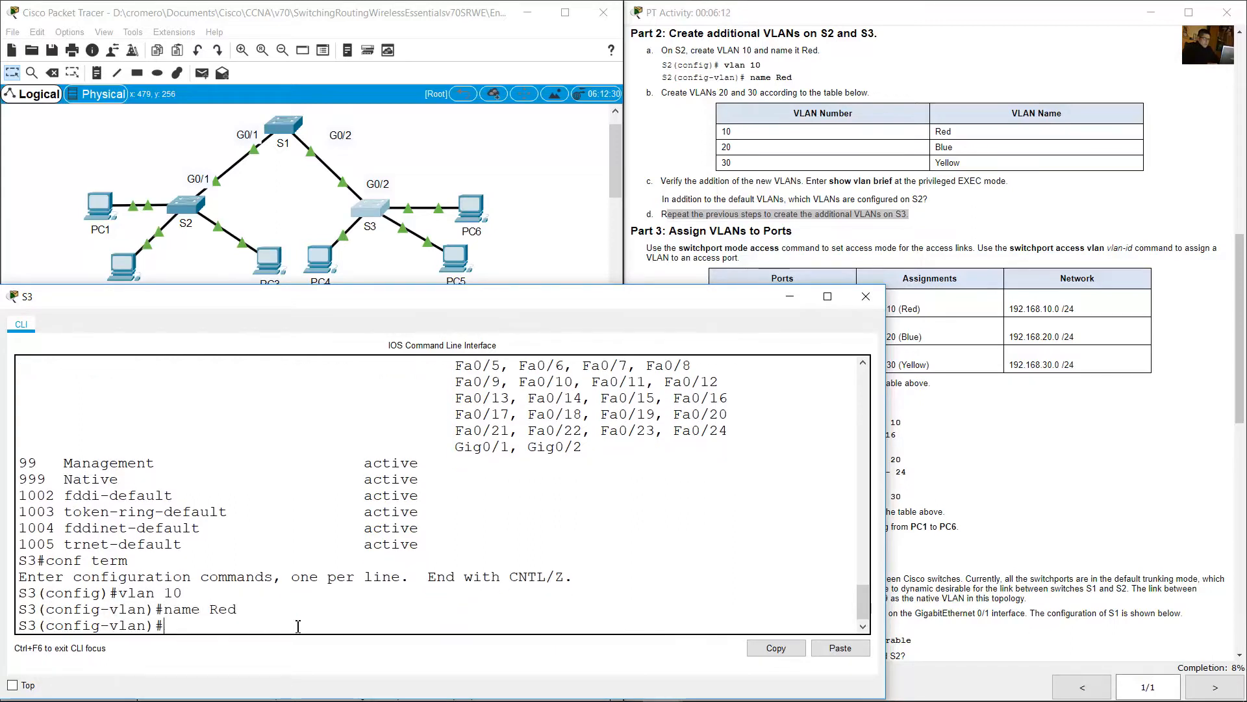
Create VLAN 20 on S3 and name it Blue
key("Up")
key("Up")
key("BackSpace")
key("BackSpace")
type("20")
key("Return")
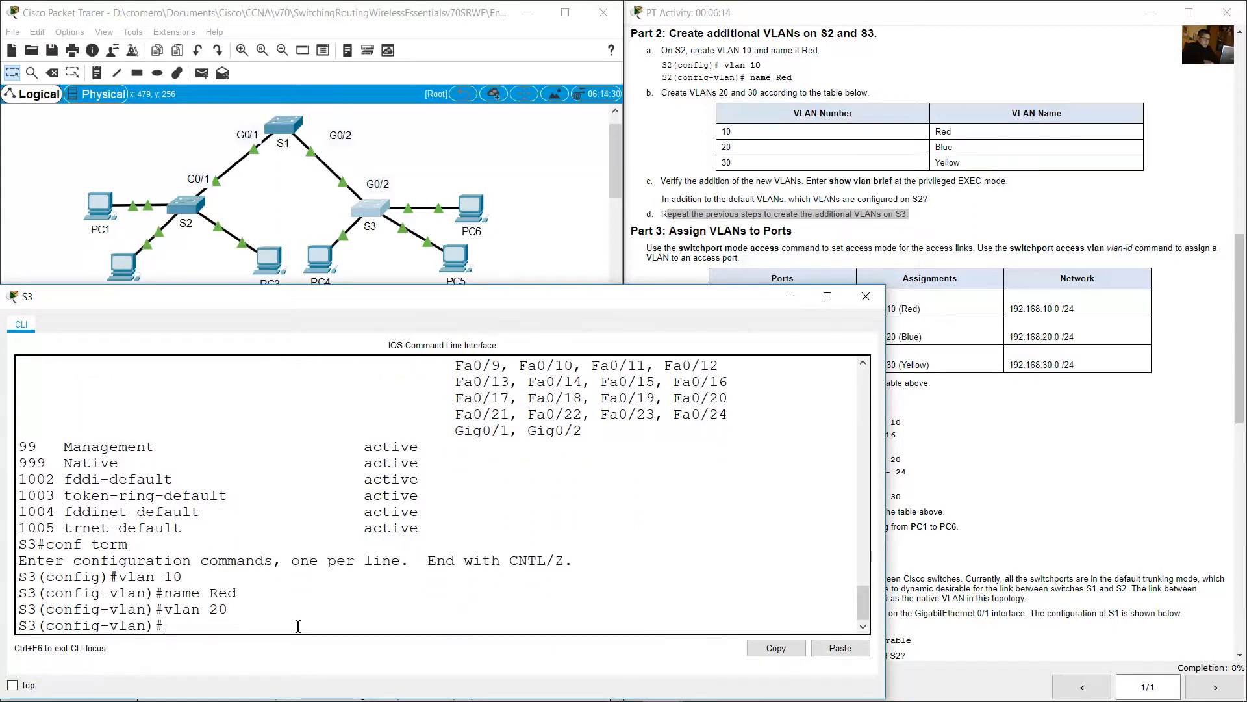
type("name Re")
type("ue")
key("Return")
Create VLAN 30 on S3 and name it Yellow
key("Up")
key("Up")
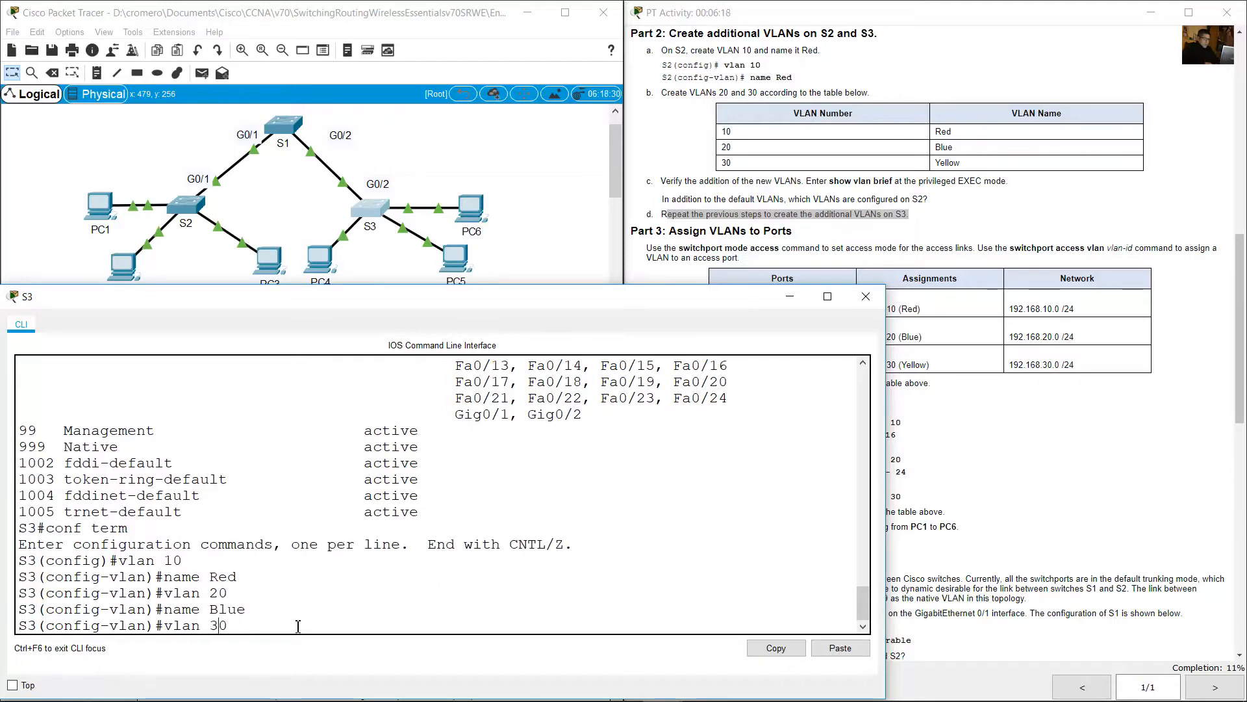
key("Return")
key("Up")
key("Up")
key("BackSpace")
key("BackSpace")
key("BackSpace")
key("BackSpace")
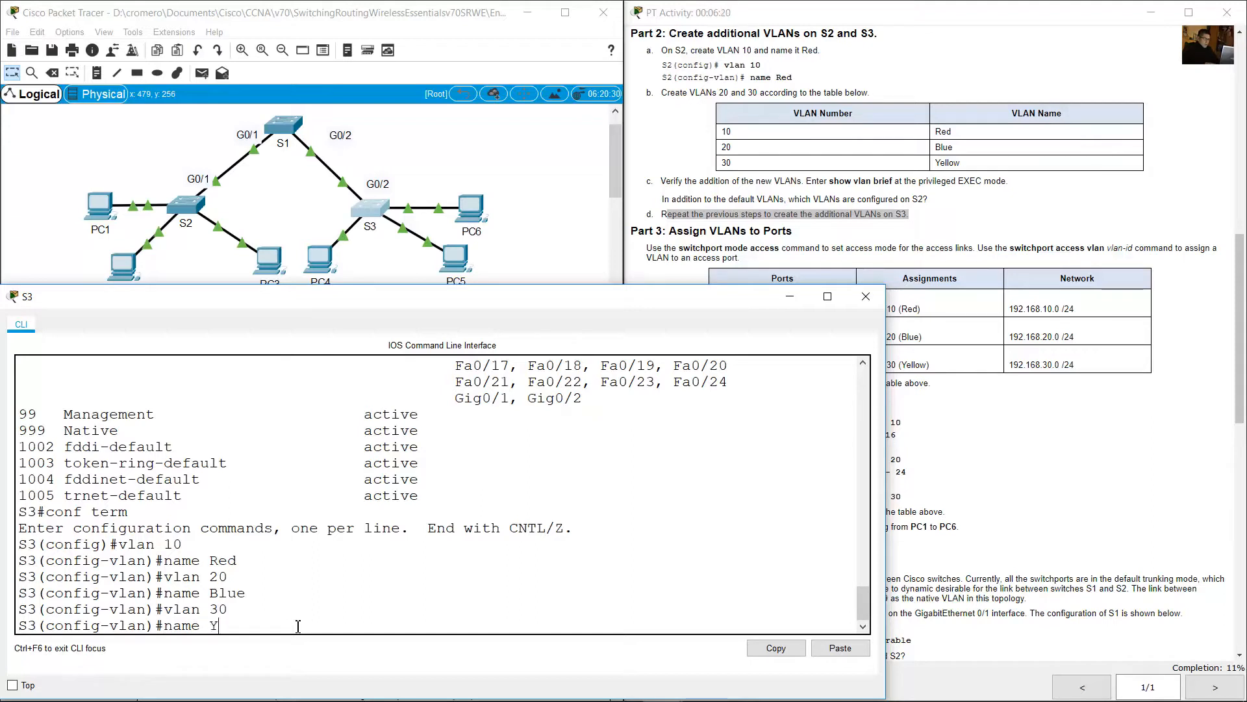
type("Yellow")
key("Return")
Exit VLAN configuration mode on S3 and review the VLAN commands entered there
type("exit")
key("Return")
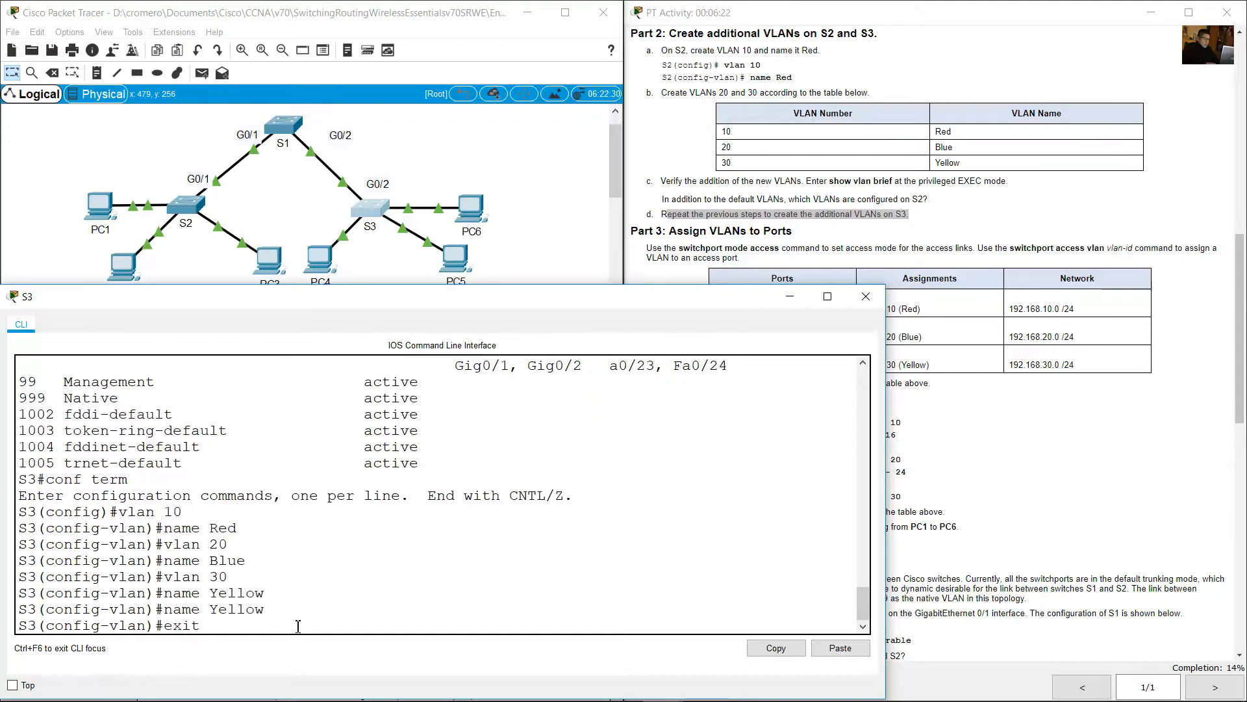
left_click_drag(300, 610, 90, 500)
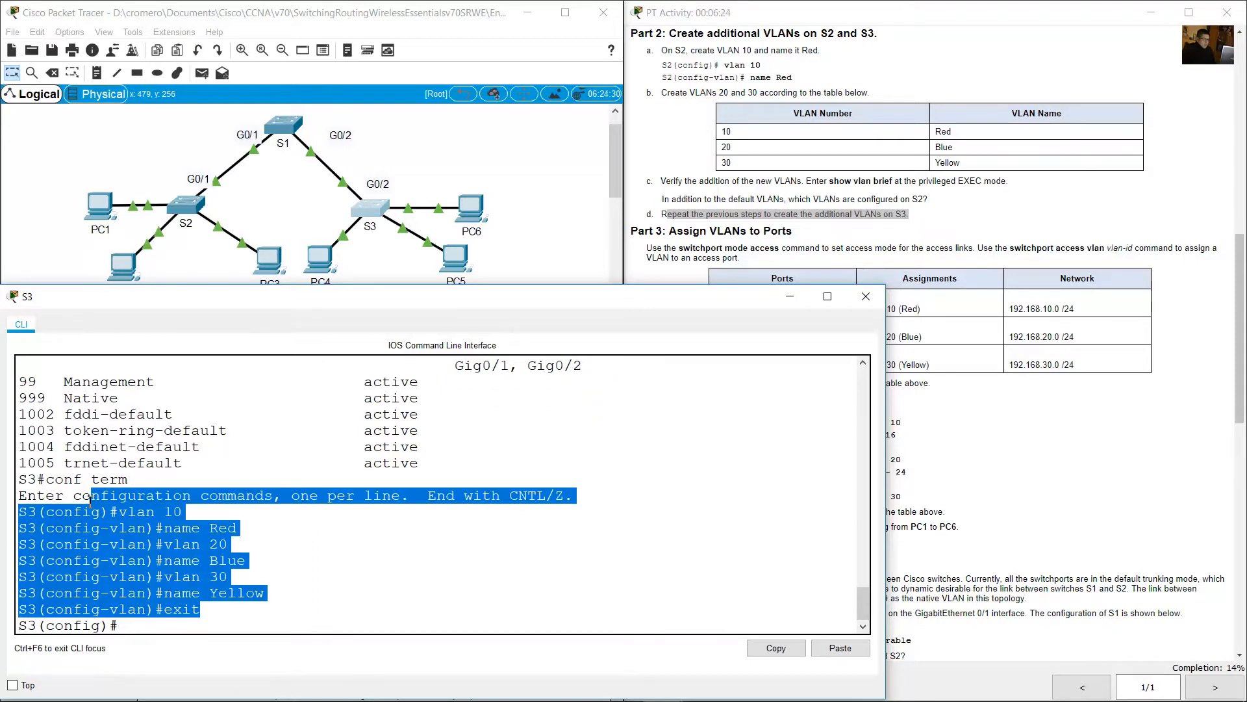
left_click(130, 518)
Read the Part 3 introduction on the switchport mode access and switchport access vlan commands
left_click(1014, 265)
scroll(694, 248, "down", 3)
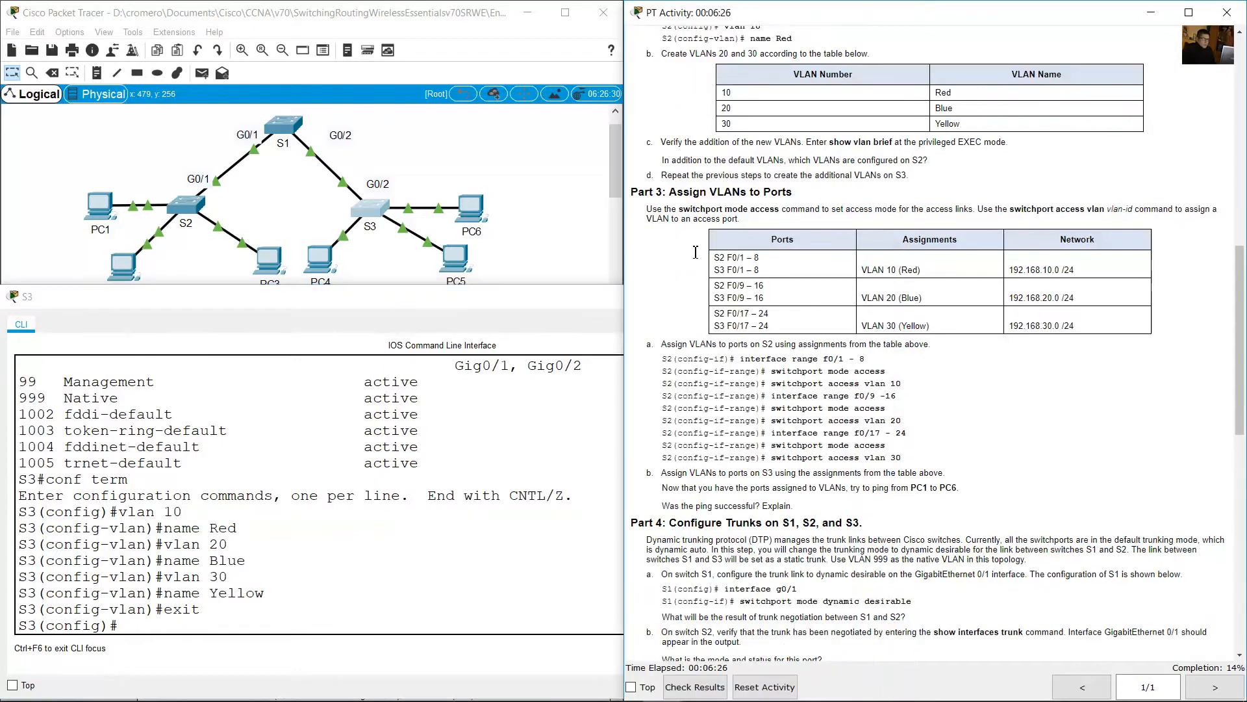
left_click_drag(686, 114, 809, 120)
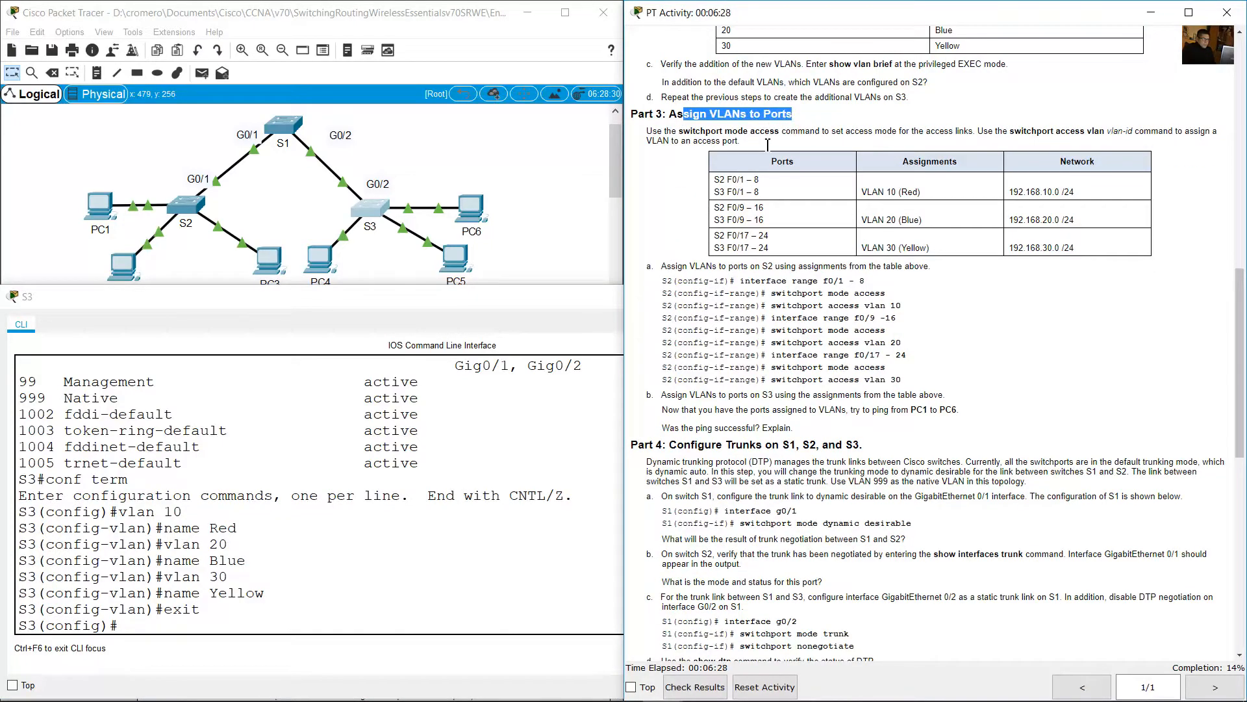
left_click_drag(653, 132, 761, 147)
left_click(987, 130)
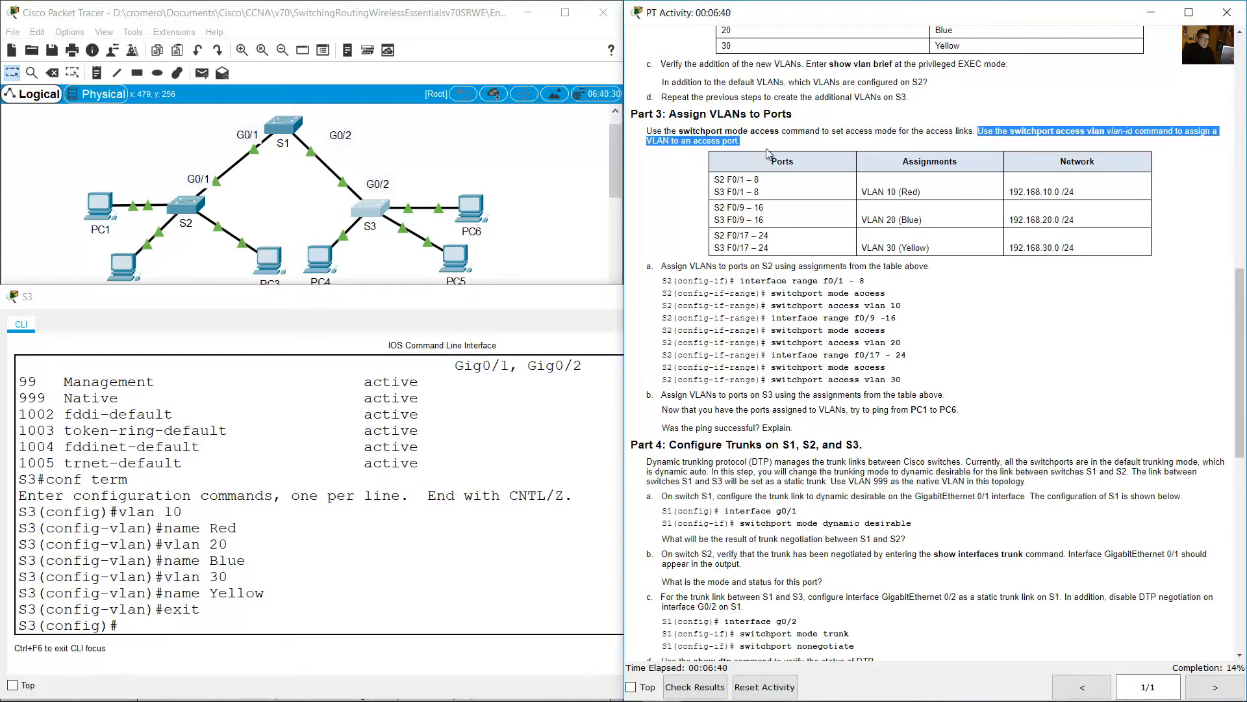
Examine the port assignment table and the sample commands for assigning VLANs to ports on S2
left_click(777, 195)
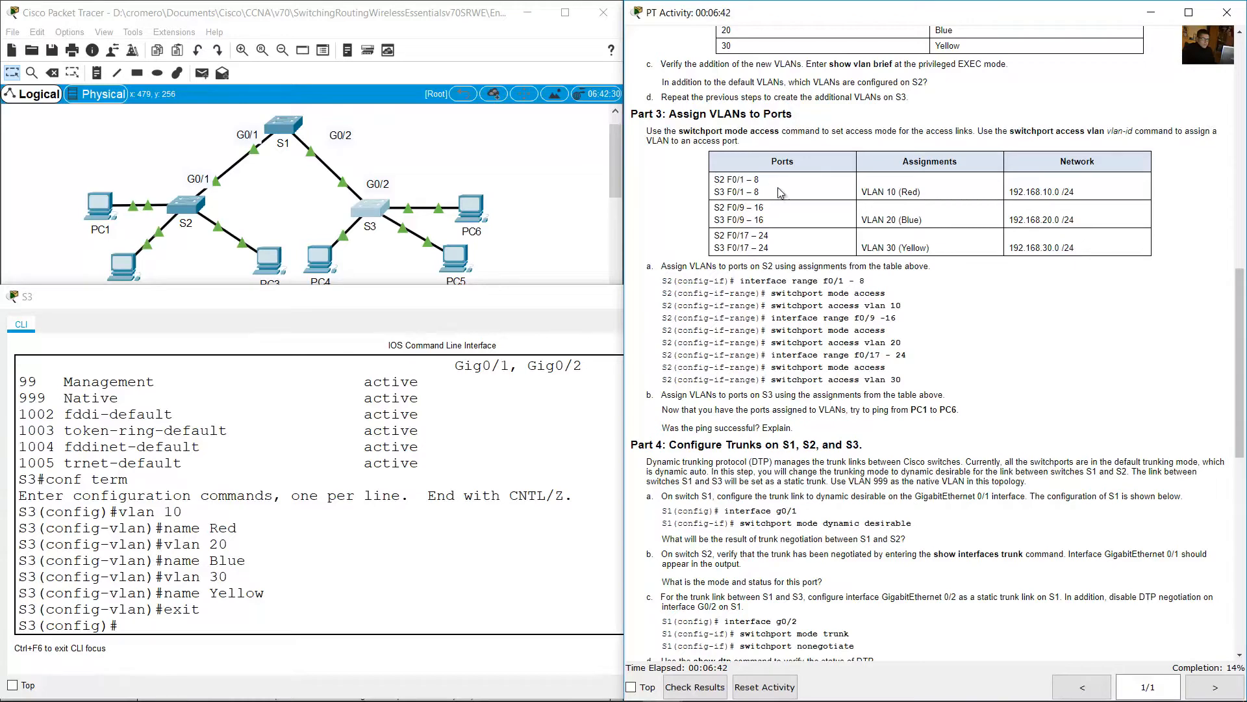
left_click_drag(780, 192, 731, 250)
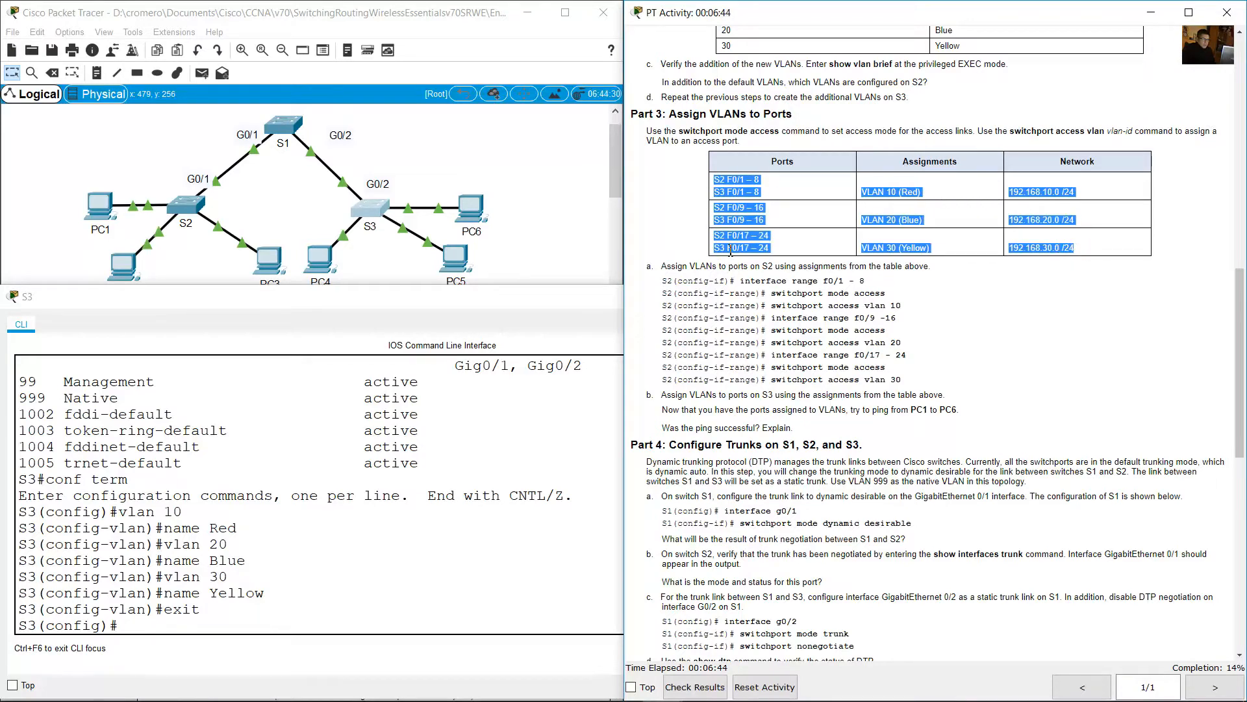
left_click(680, 224)
left_click_drag(670, 280, 952, 387)
left_click(783, 293)
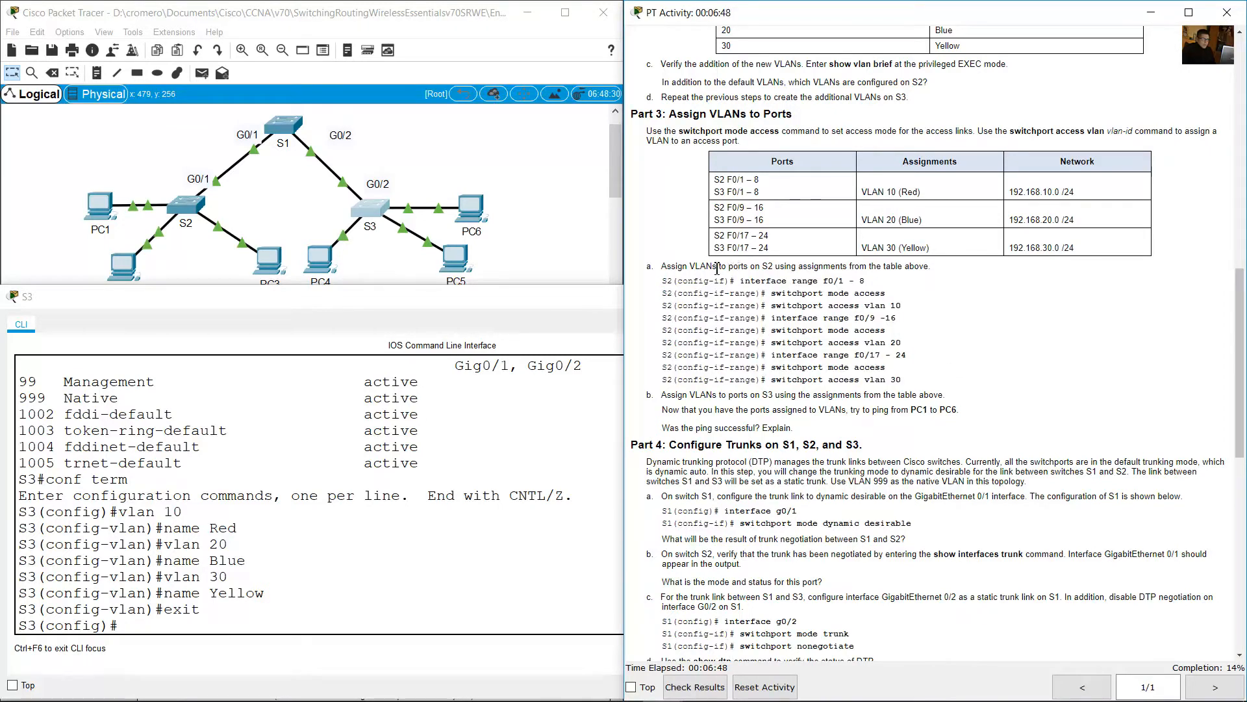
left_click_drag(682, 266, 779, 268)
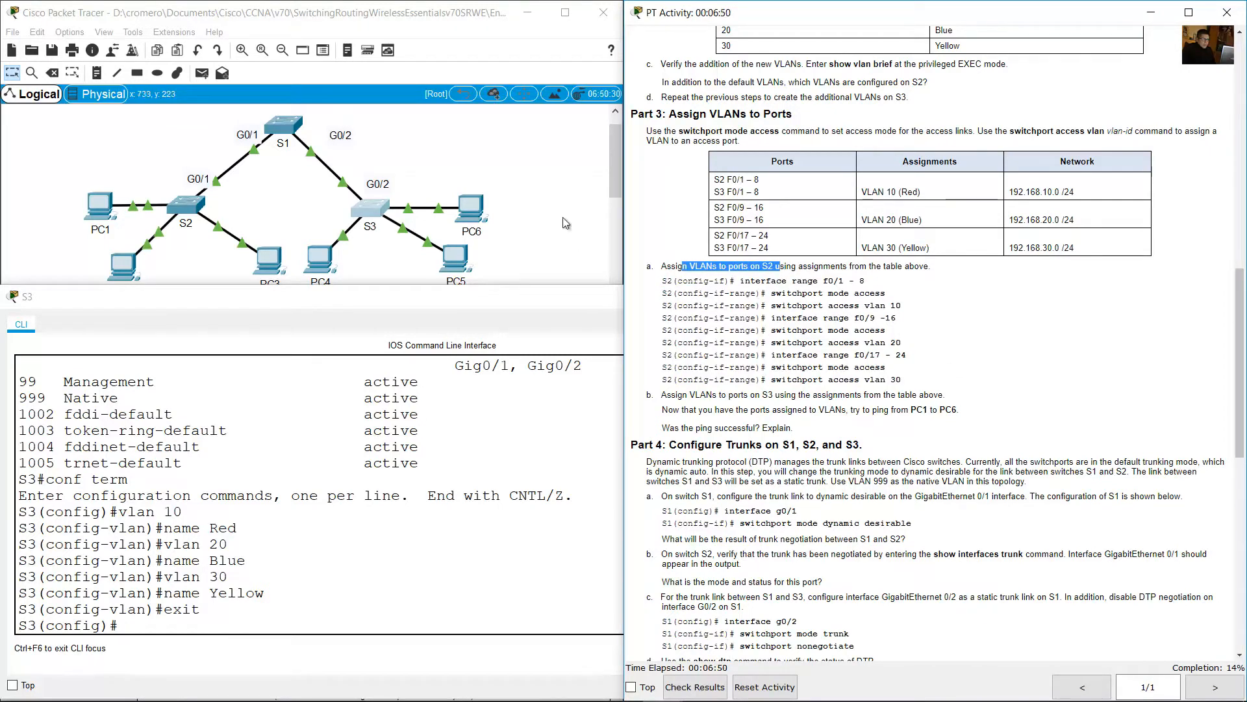
Open the command line of switch S2 and enter global configuration mode with conf term
left_click(551, 192)
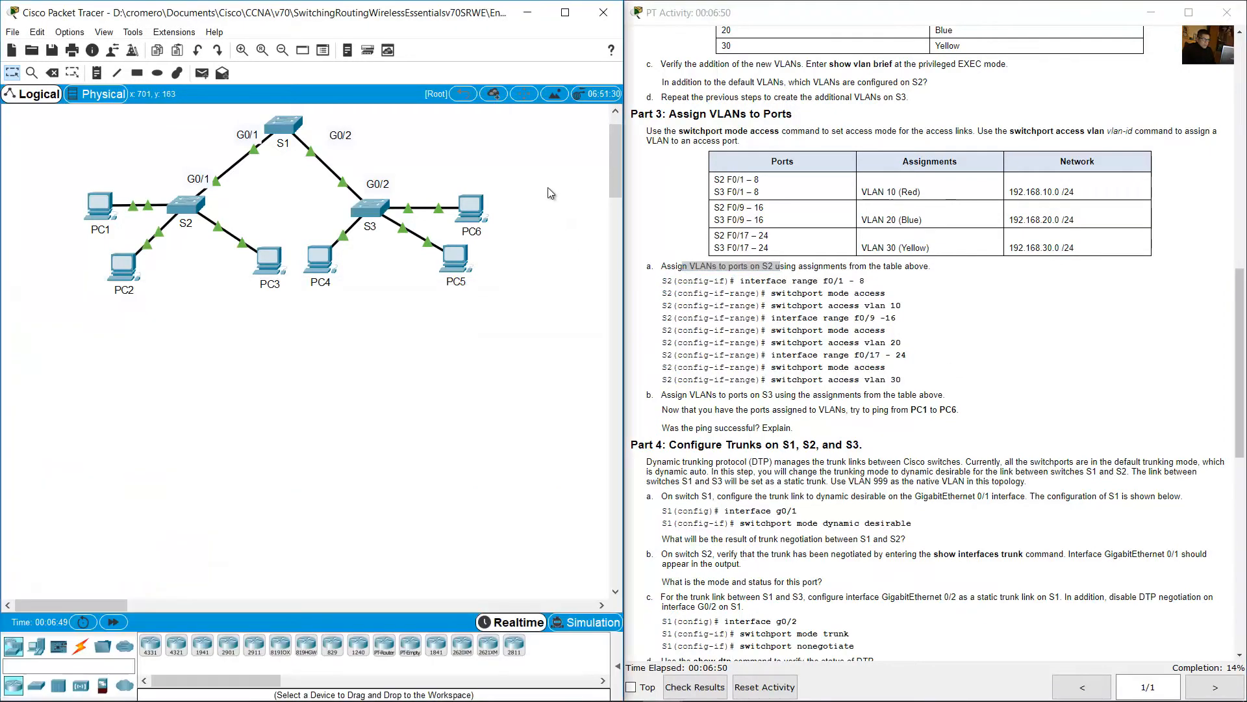
left_click(186, 205)
left_click(229, 624)
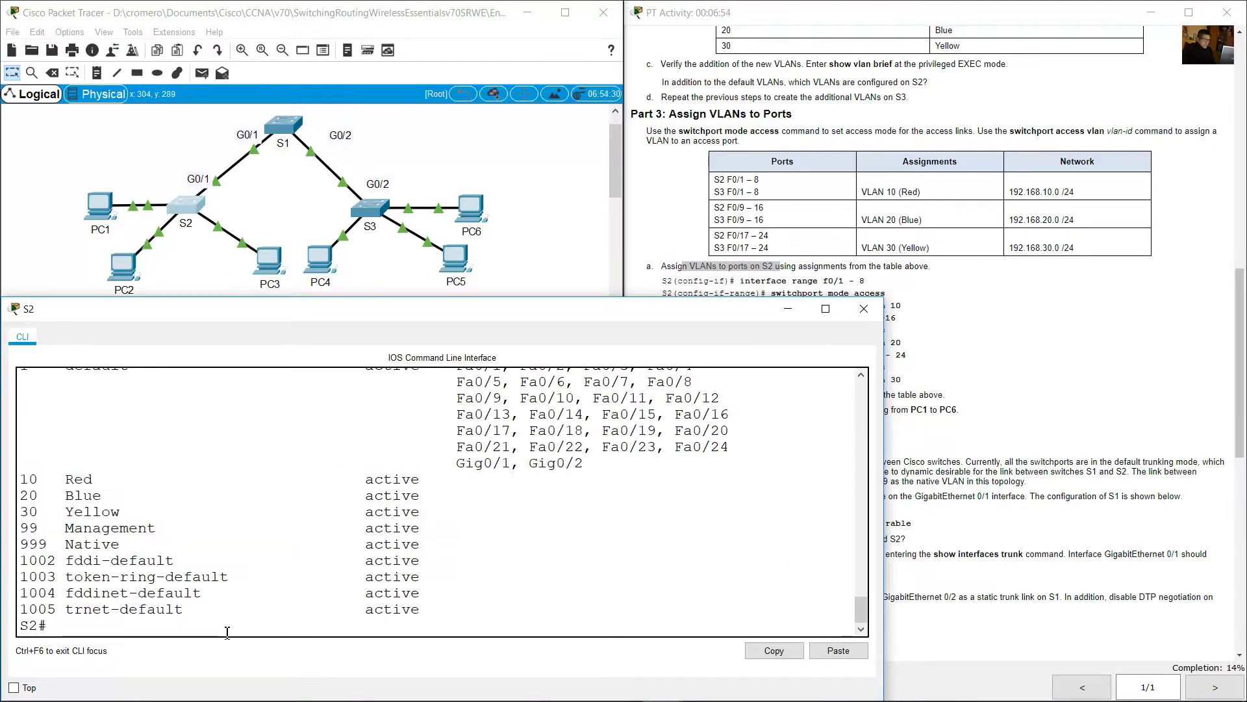
type("conf term")
key("Return")
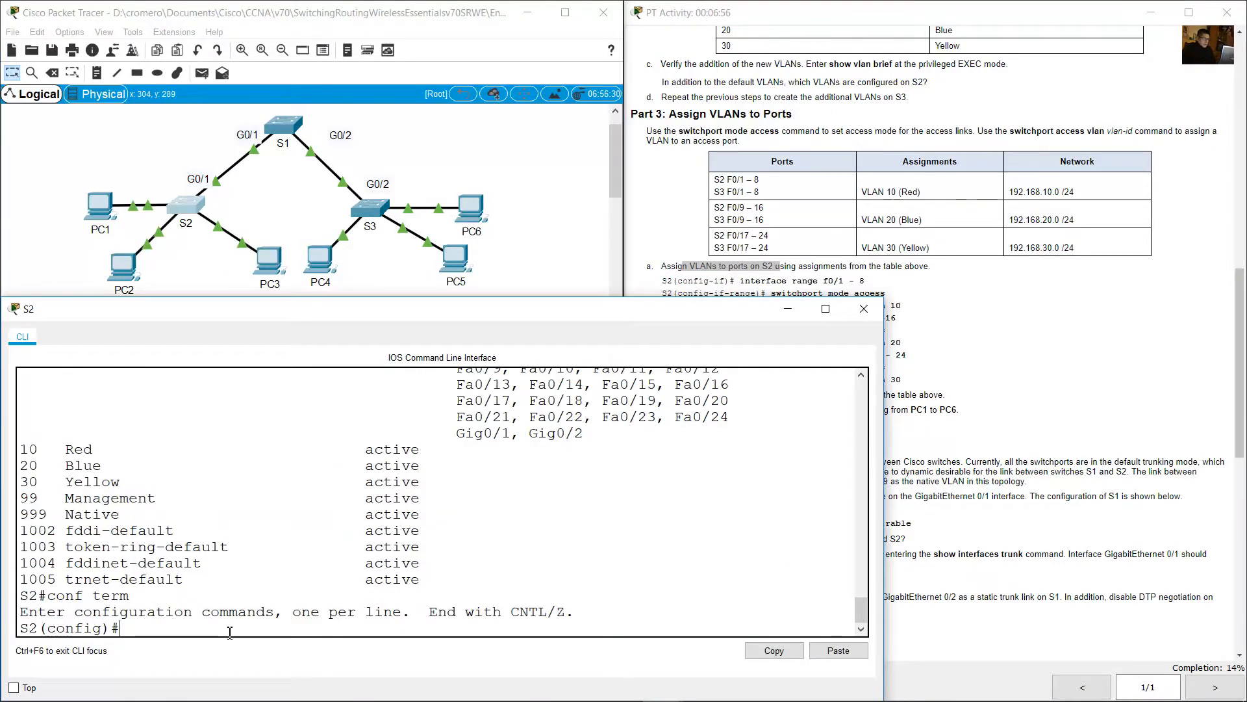
Check the S2 F0/1 – 8 and VLAN 10 (Red) table entries and enter interface range f0/1-8 on S2
left_click(893, 280)
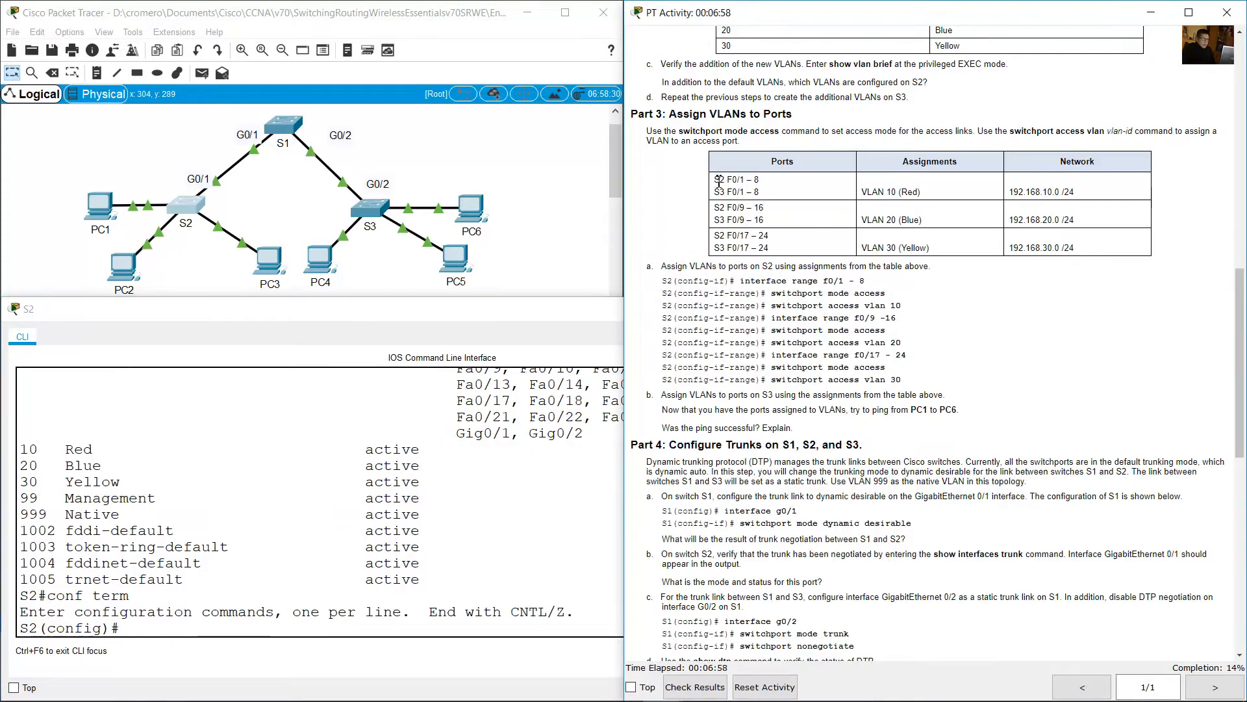
left_click_drag(715, 180, 760, 182)
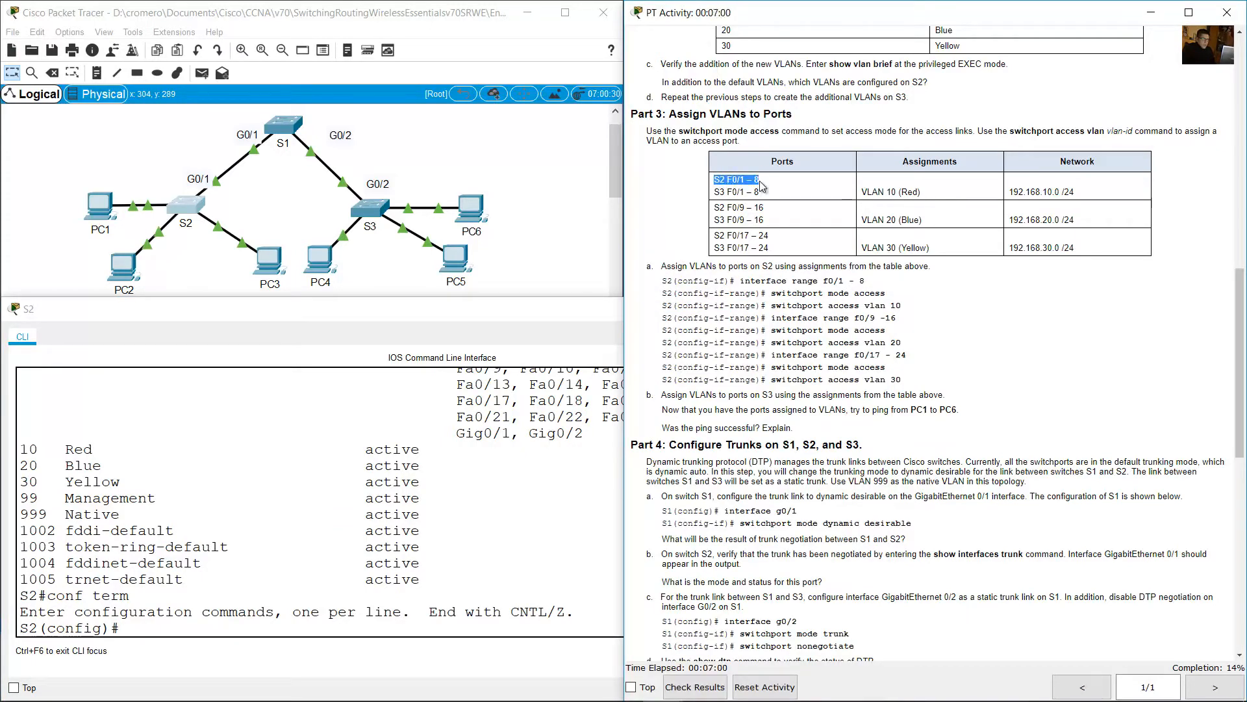
left_click_drag(866, 193, 936, 197)
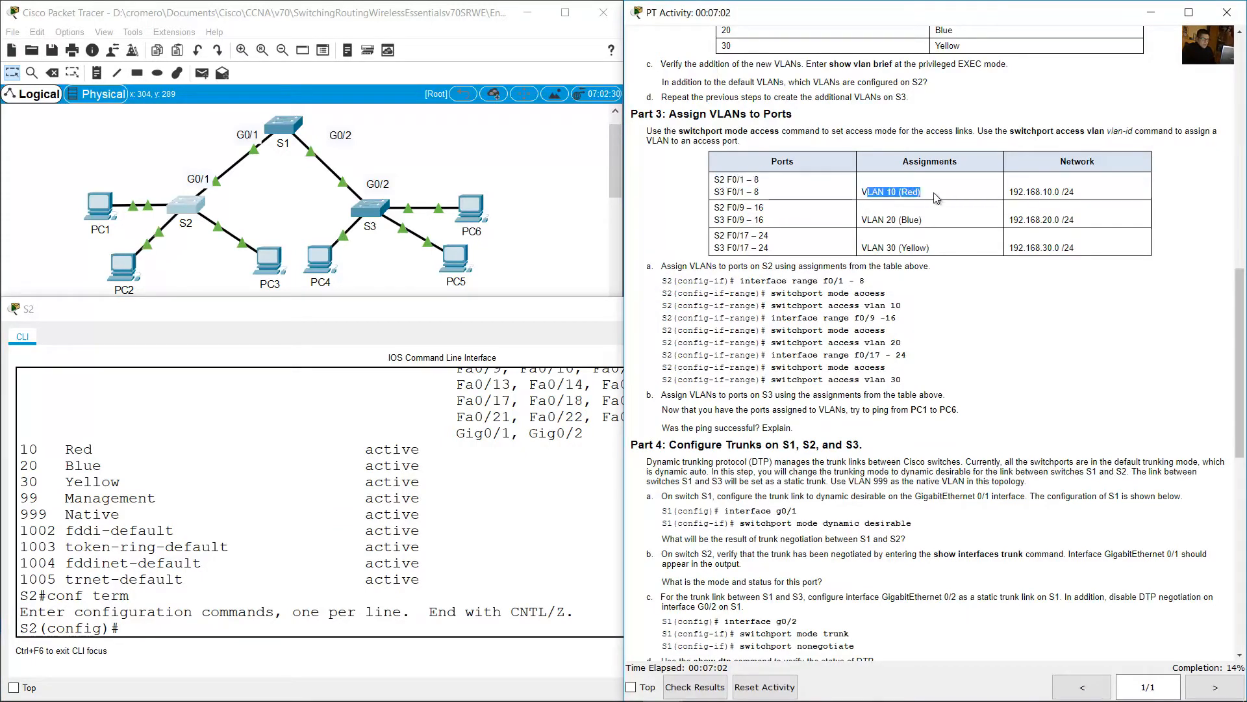
left_click(297, 577)
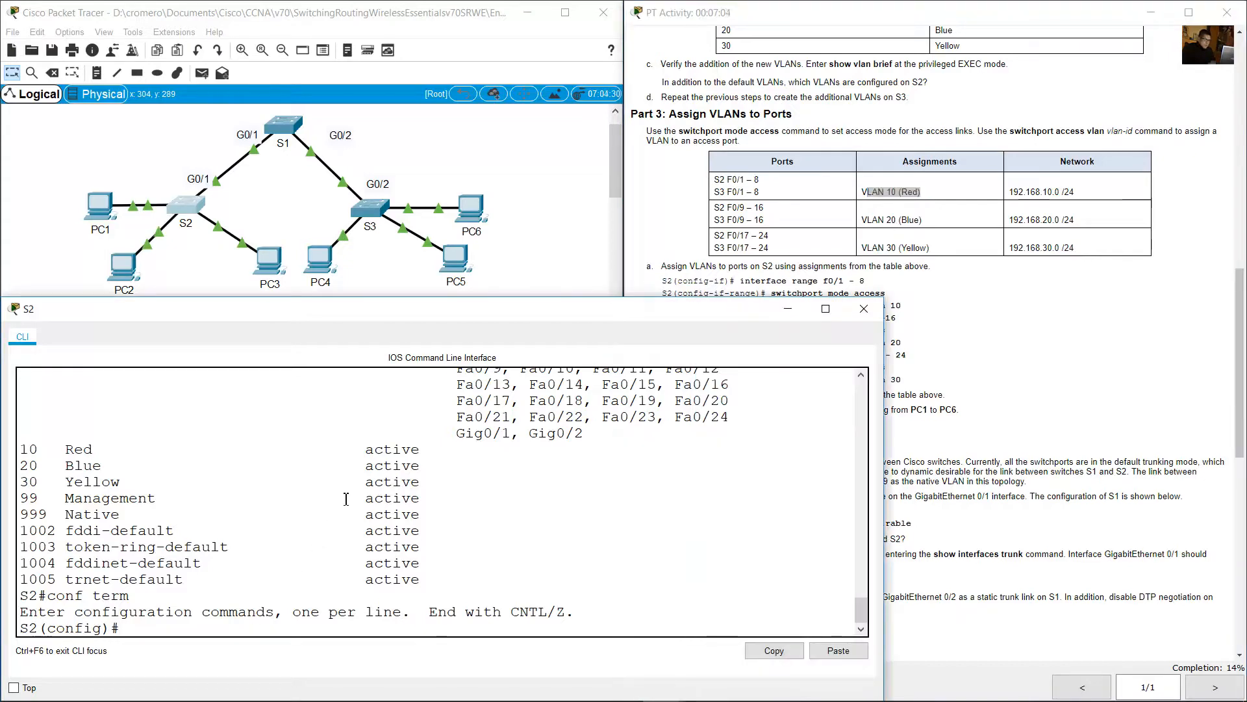
type("int range")
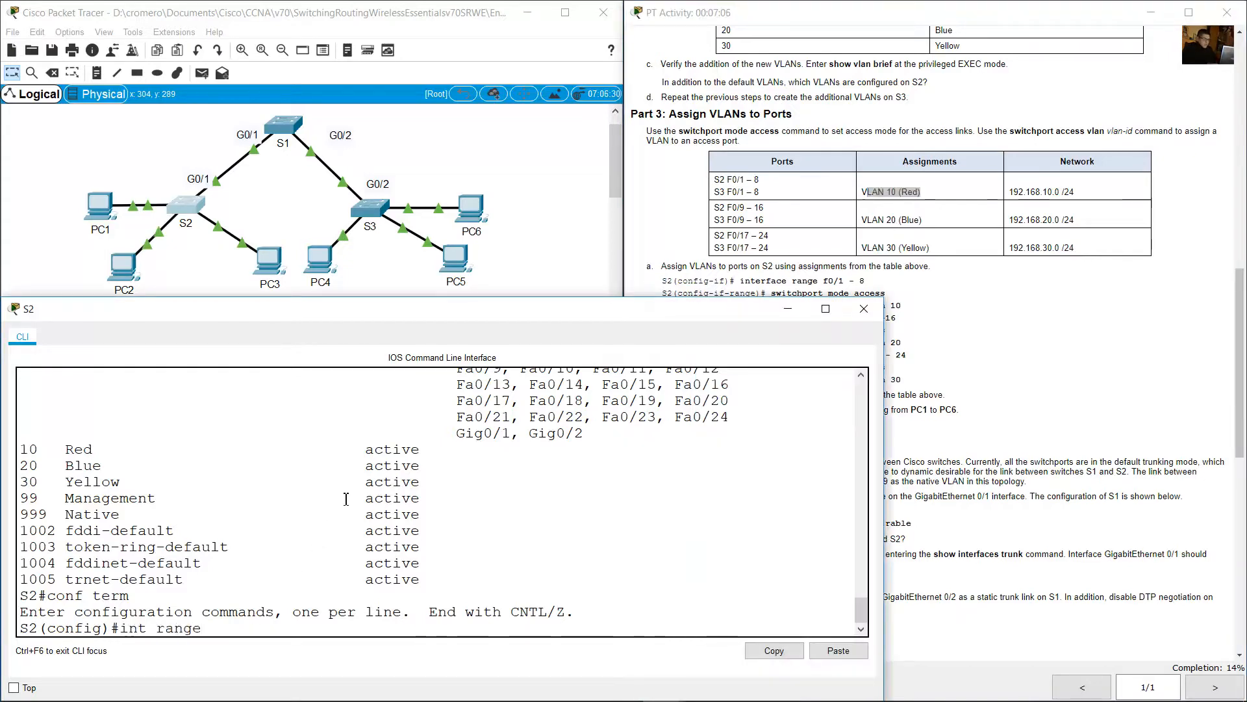
type(" f0/1-8")
key("Return")
Set S2 ports f0/1-8 to access mode with switchport mode access, checking the command against the Part 3 instructions
type("switchpo")
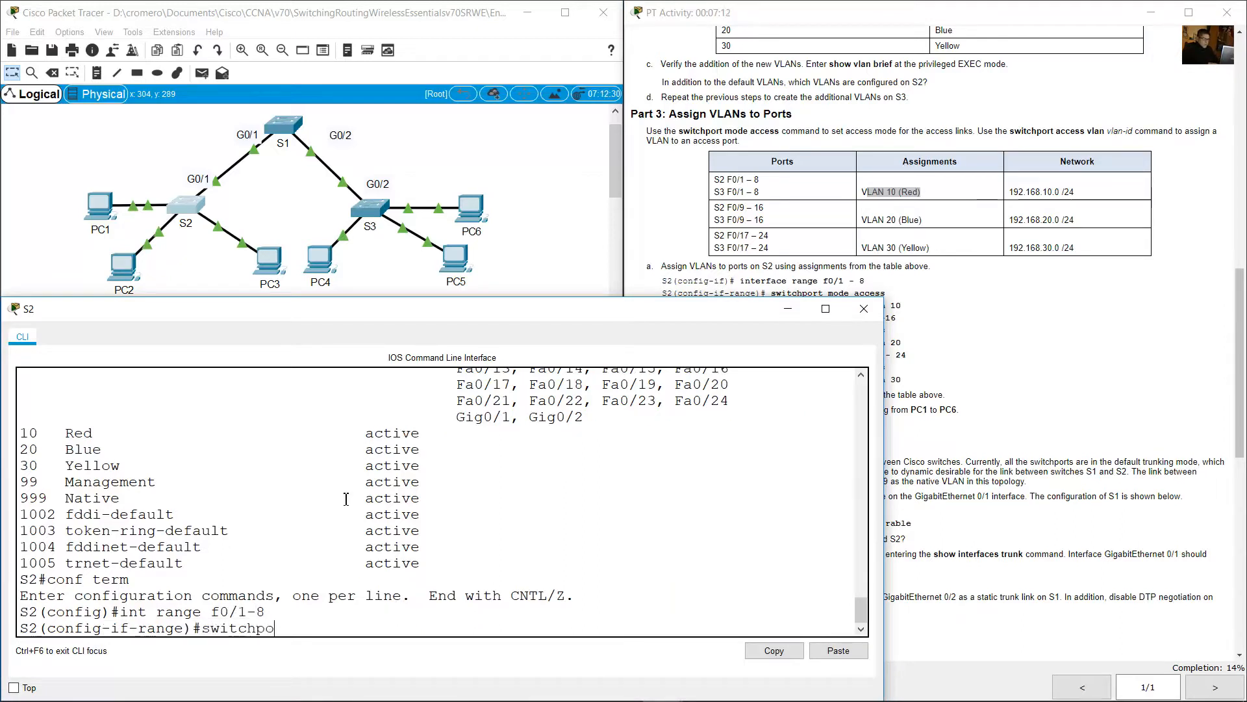
type("rt mode acce")
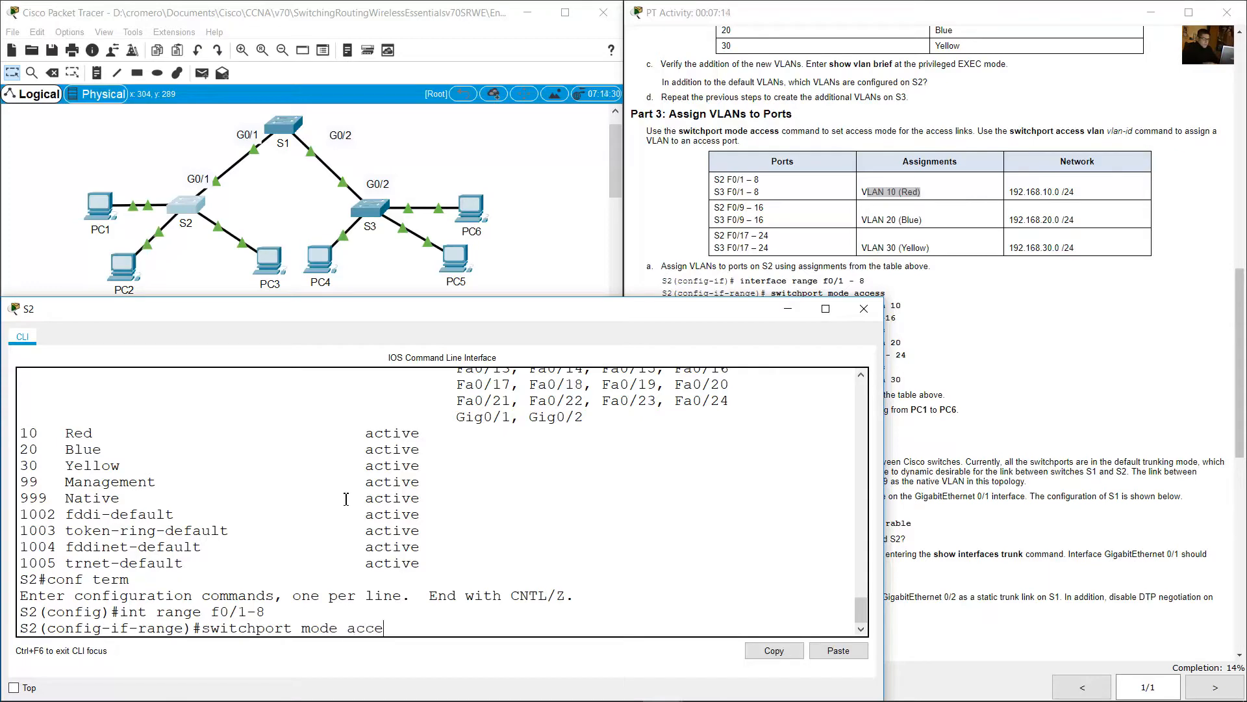
type("ss")
left_click(715, 132)
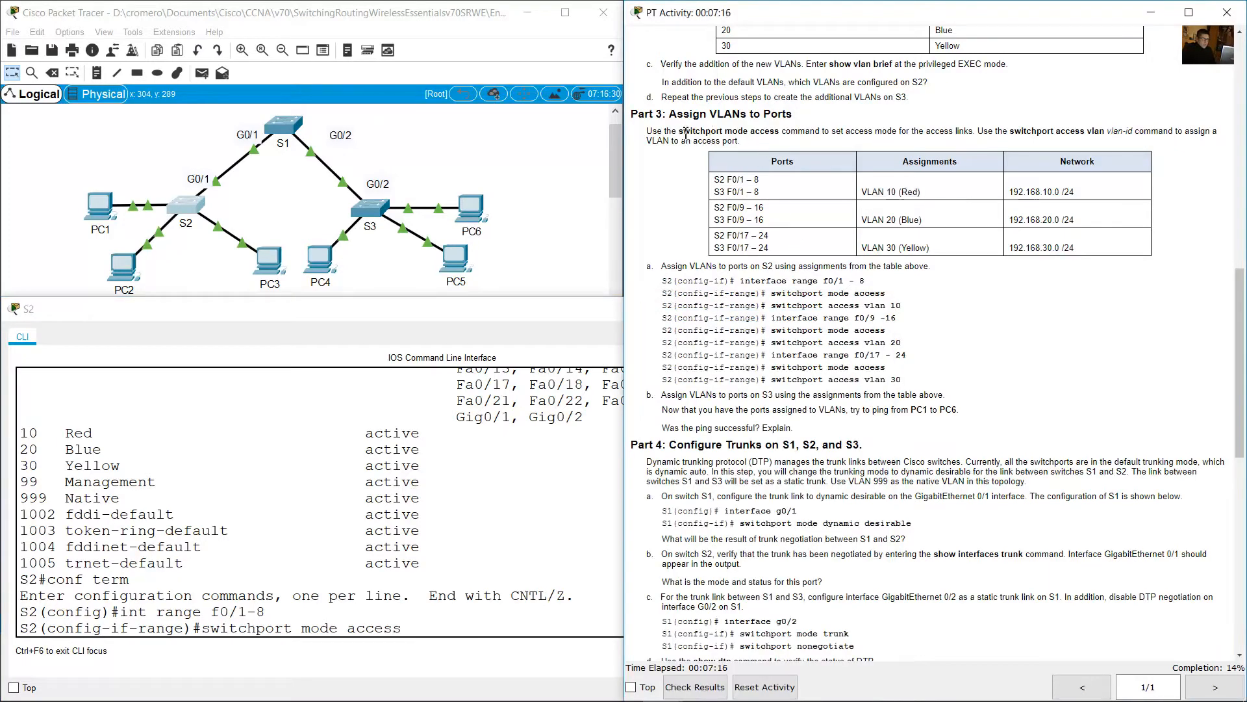
left_click_drag(678, 132, 802, 130)
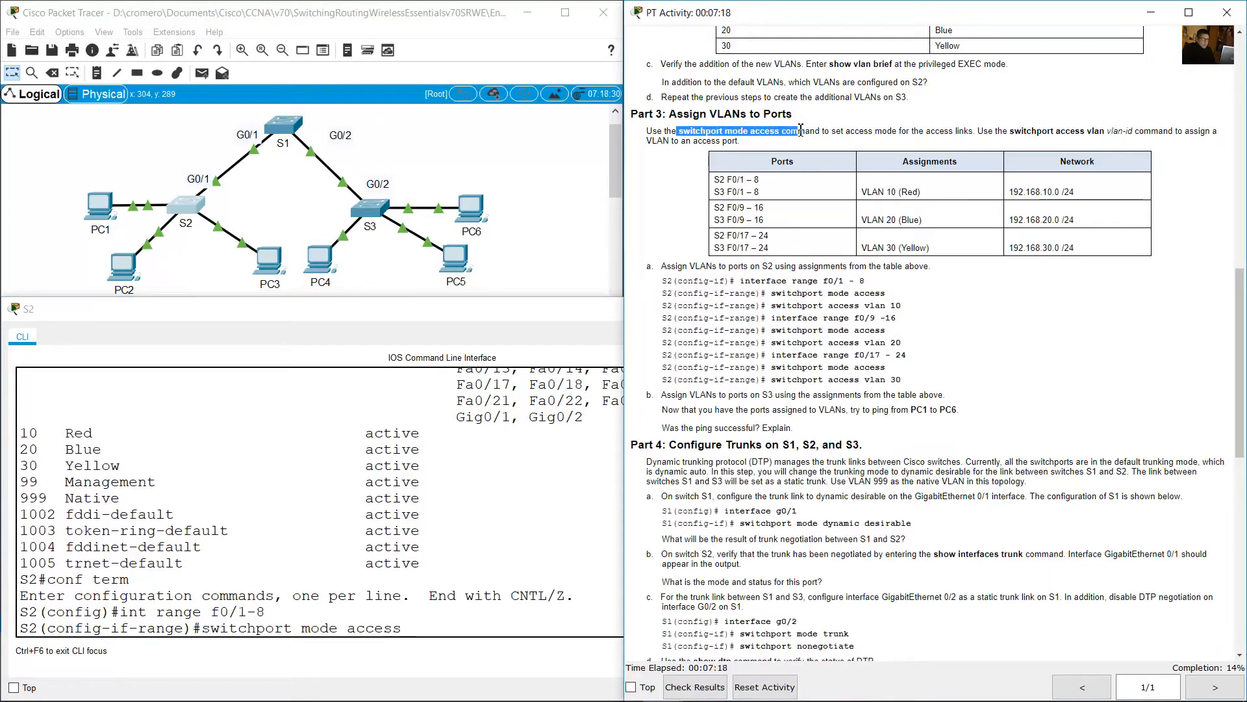
left_click(457, 610)
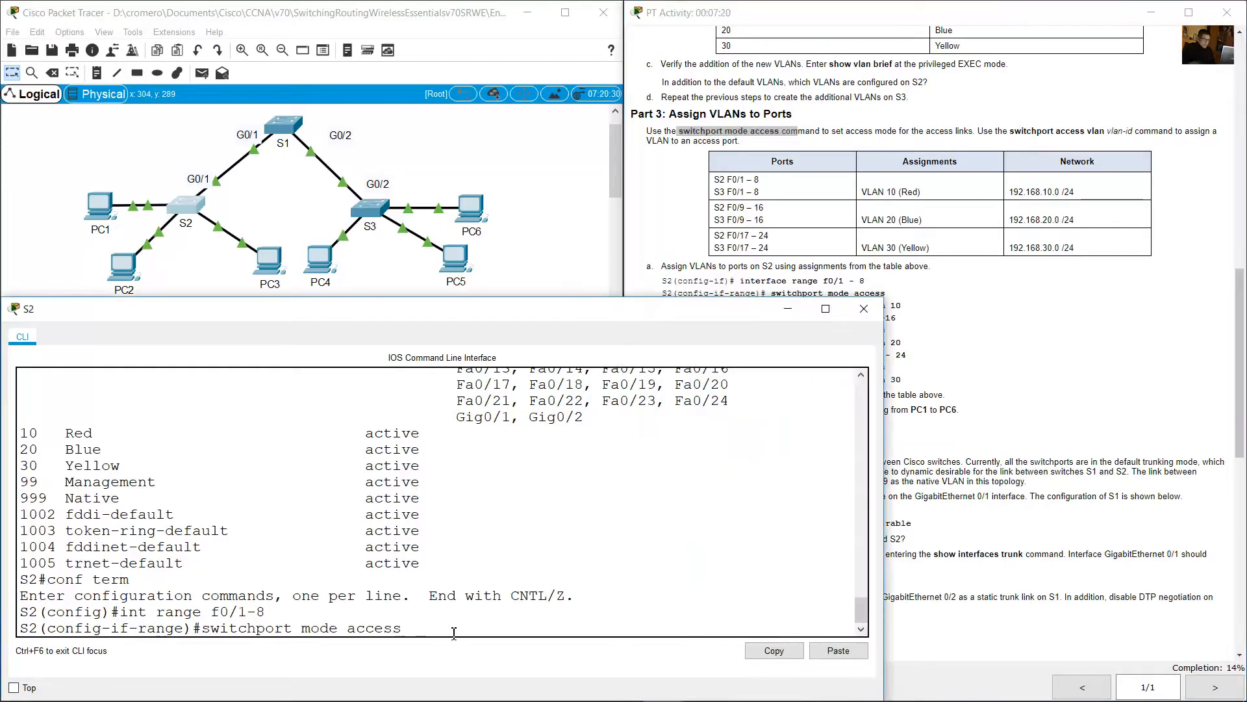
key("Return")
Assign S2 ports f0/1-8 to VLAN 10 with switchport access vlan 10
key("Up")
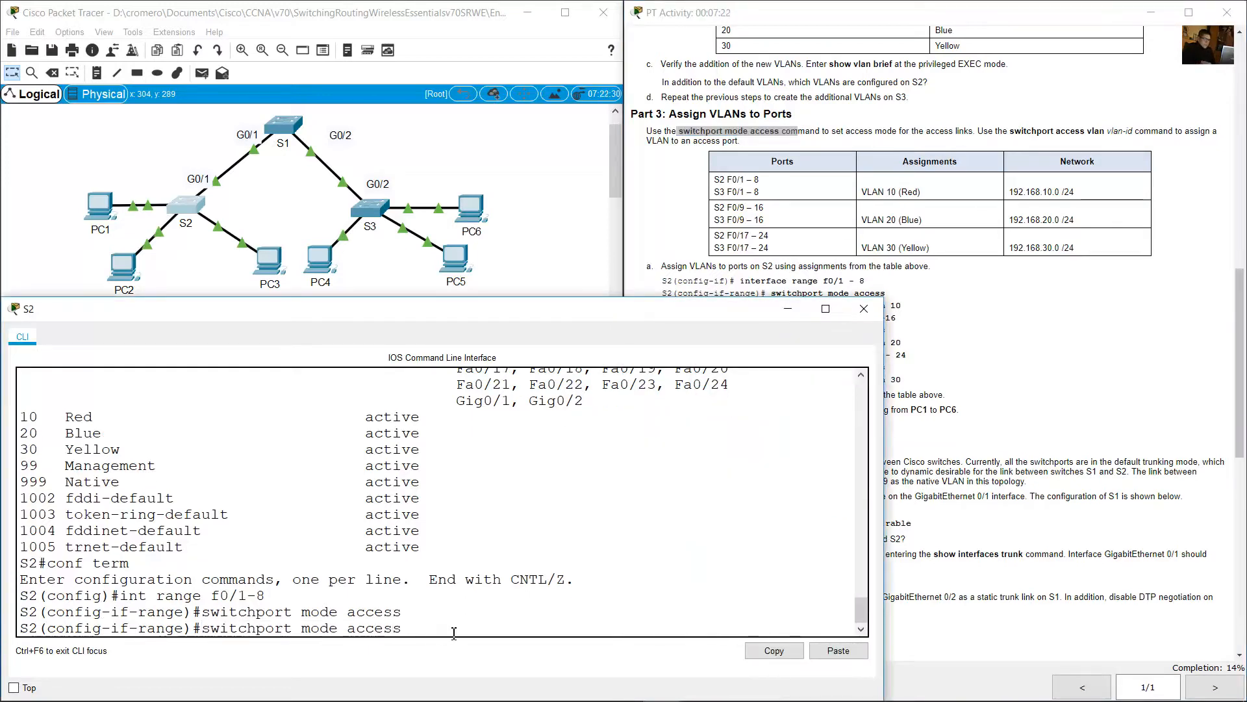
key("Left")
key("Left")
key("Left")
key("Left")
key("Left")
key("Left")
key("BackSpace")
key("BackSpace")
key("BackSpace")
key("BackSpace")
key("BackSpace")
type("vl")
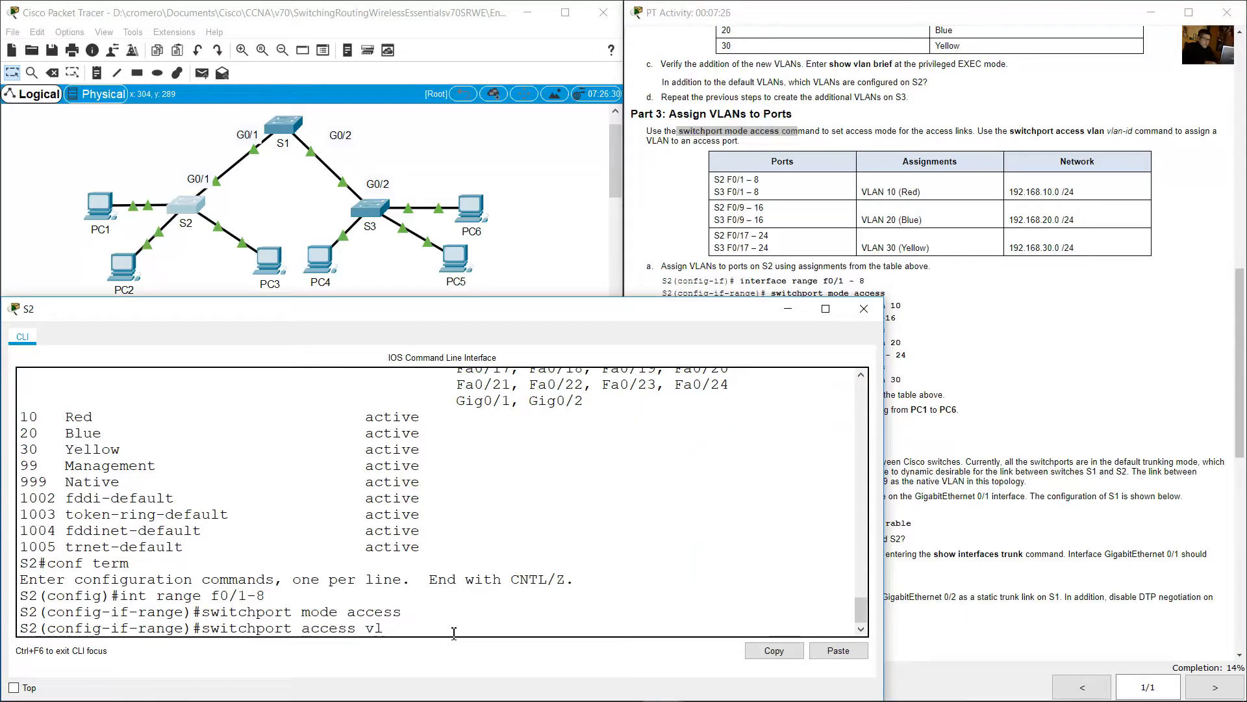
type("an 10")
key("Return")
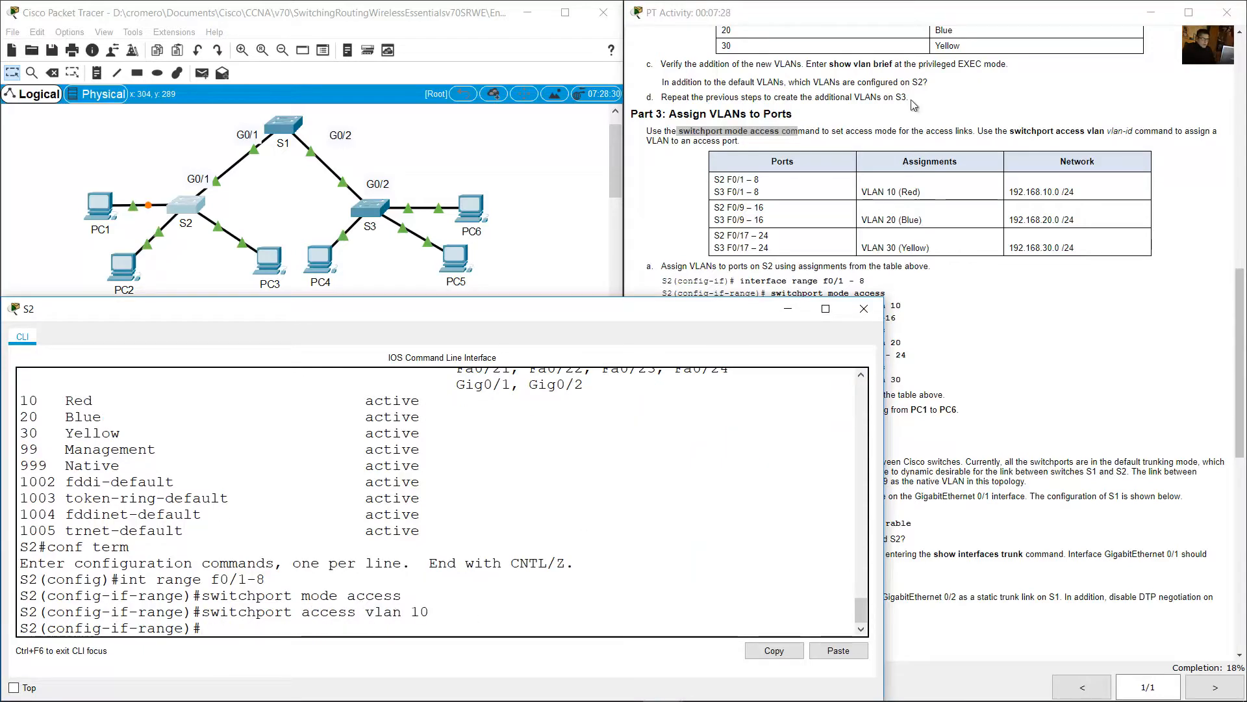
Check the S2 F0/9 – 16 entry in the port assignment table and enter interface range f0/9-16 on S2
left_click(899, 185)
left_click_drag(867, 191, 919, 190)
left_click(812, 217)
left_click_drag(714, 208, 765, 207)
left_click(514, 512)
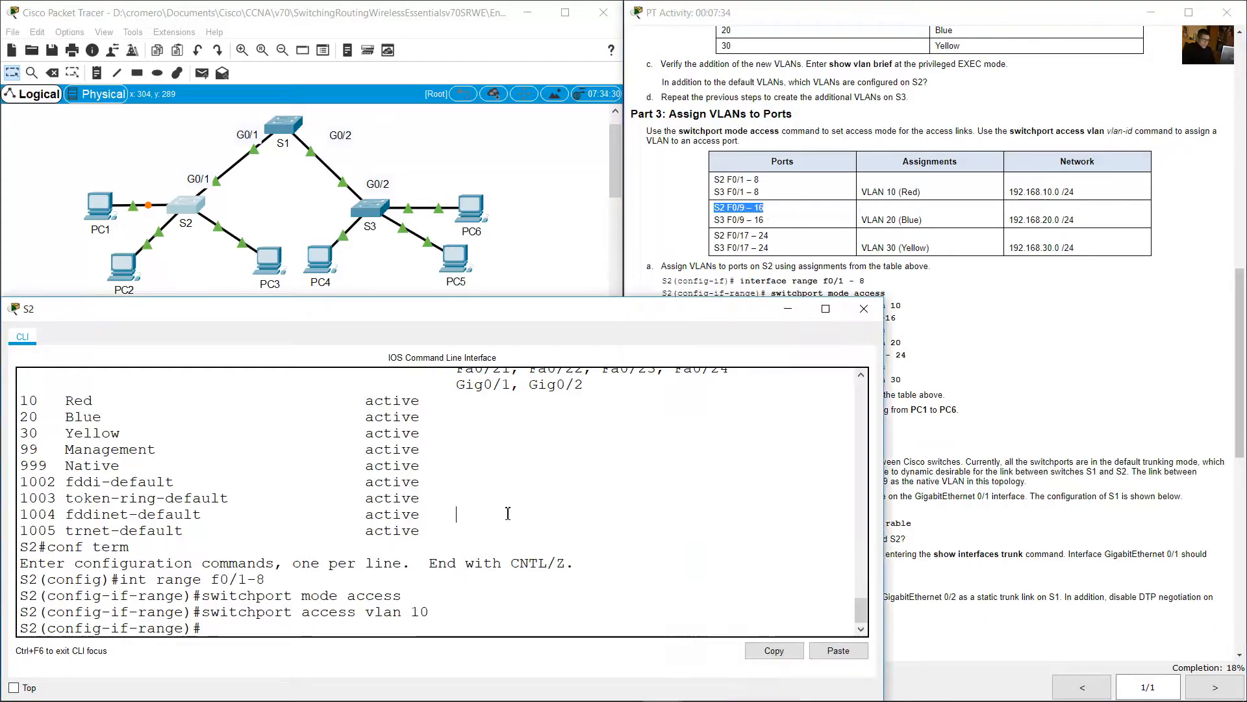
key("Up")
key("Up")
key("Up")
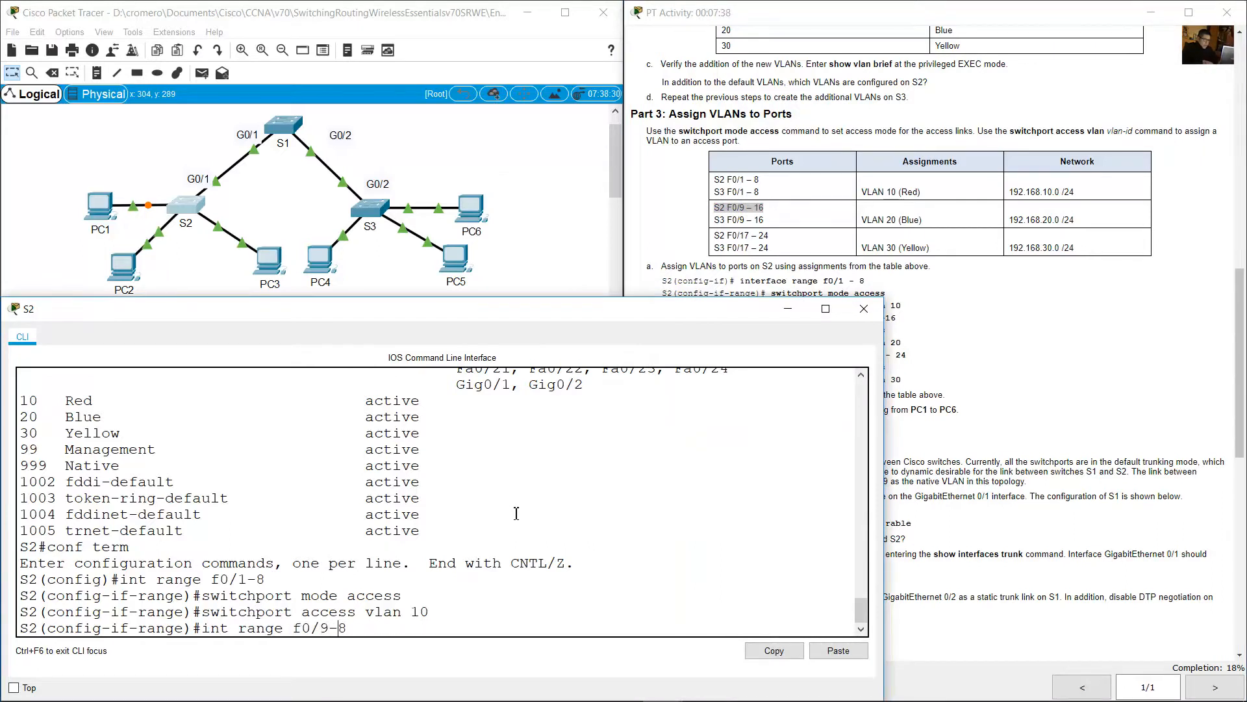
key("BackSpace")
type("16")
key("Return")
Set S2 ports f0/9-16 to access mode with switchport mode access
key("Up")
key("Up")
key("Up")
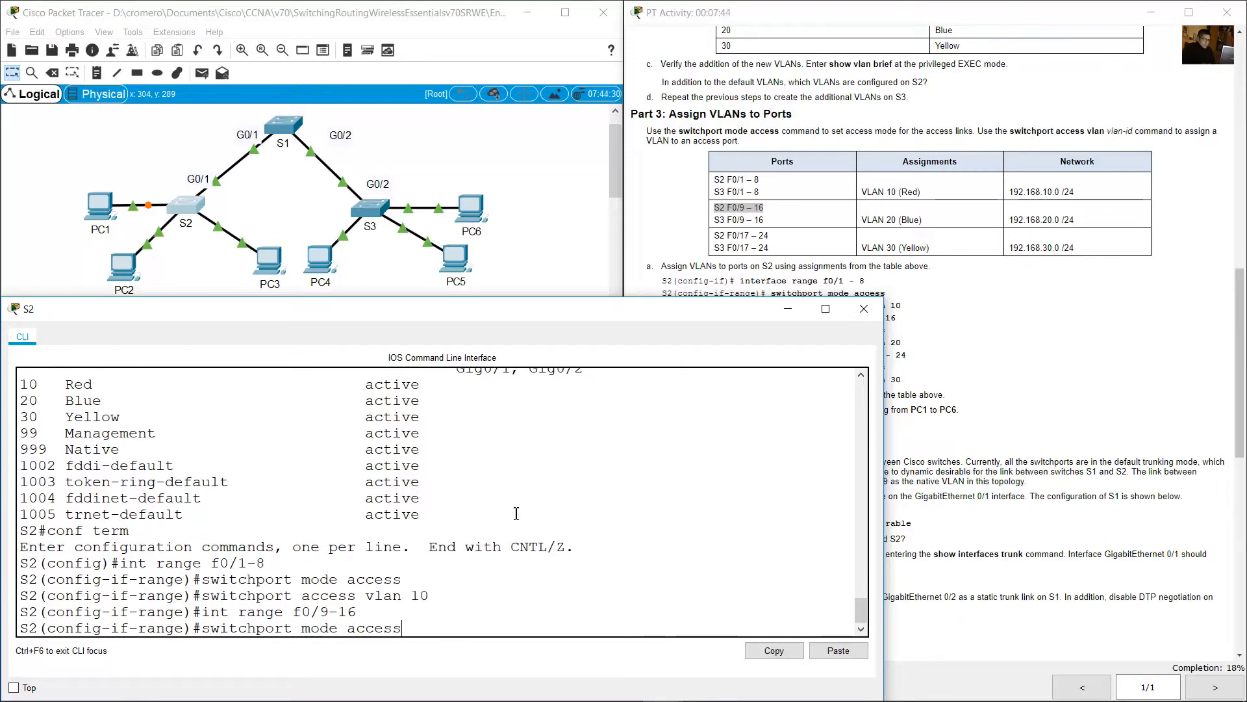
key("Return")
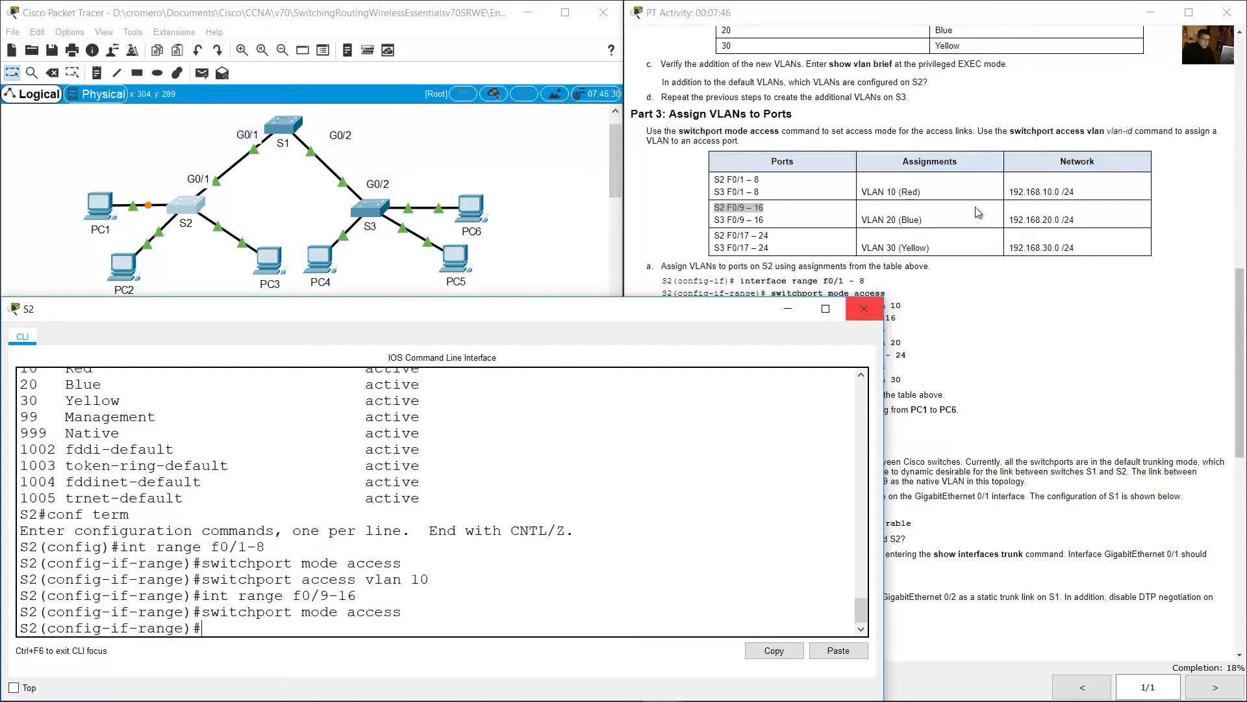
Check the VLAN 20 (Blue) table entry and assign S2 ports f0/9-16 to it with switchport access vlan 20
left_click(908, 204)
left_click_drag(862, 221, 924, 221)
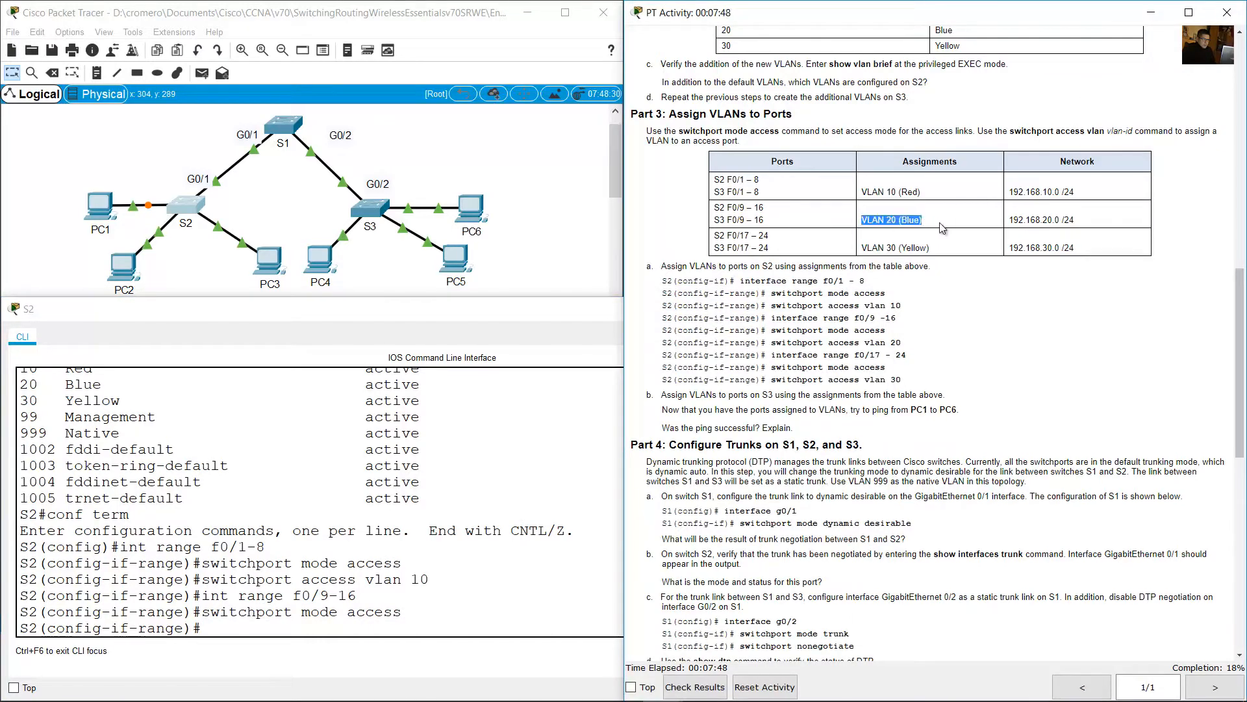
left_click(529, 496)
key("Up")
key("Up")
key("Up")
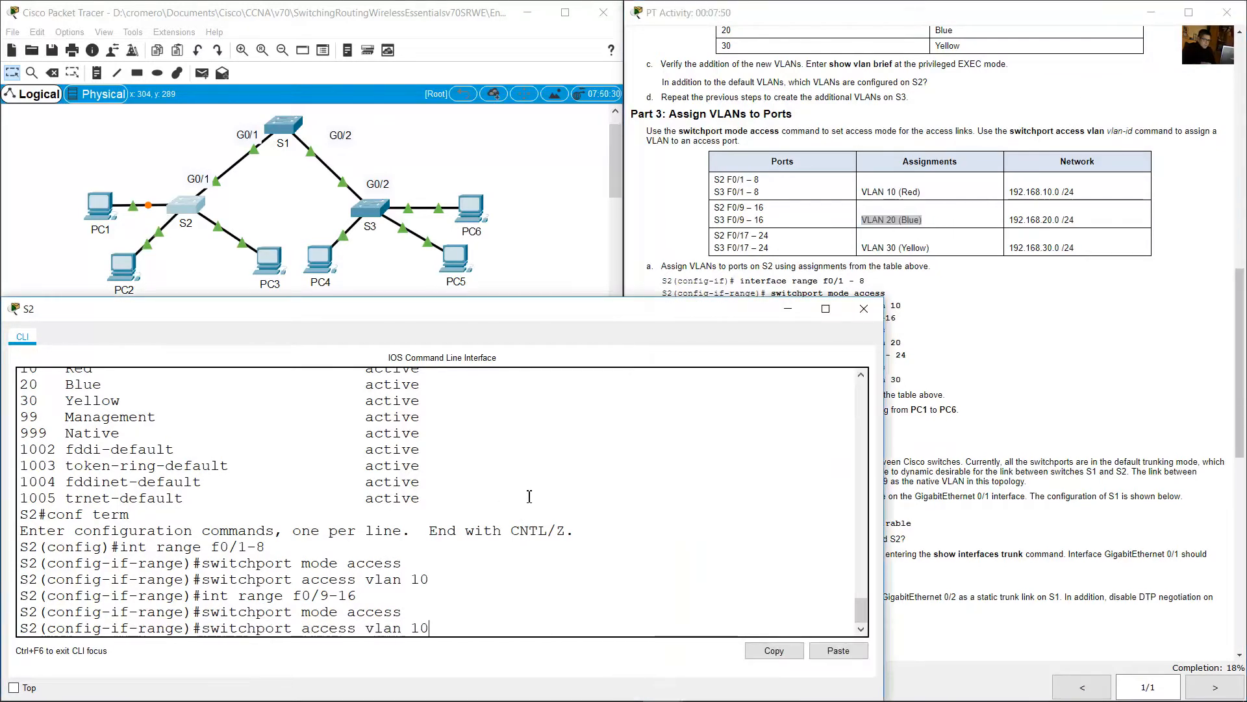
key("BackSpace")
key("Return")
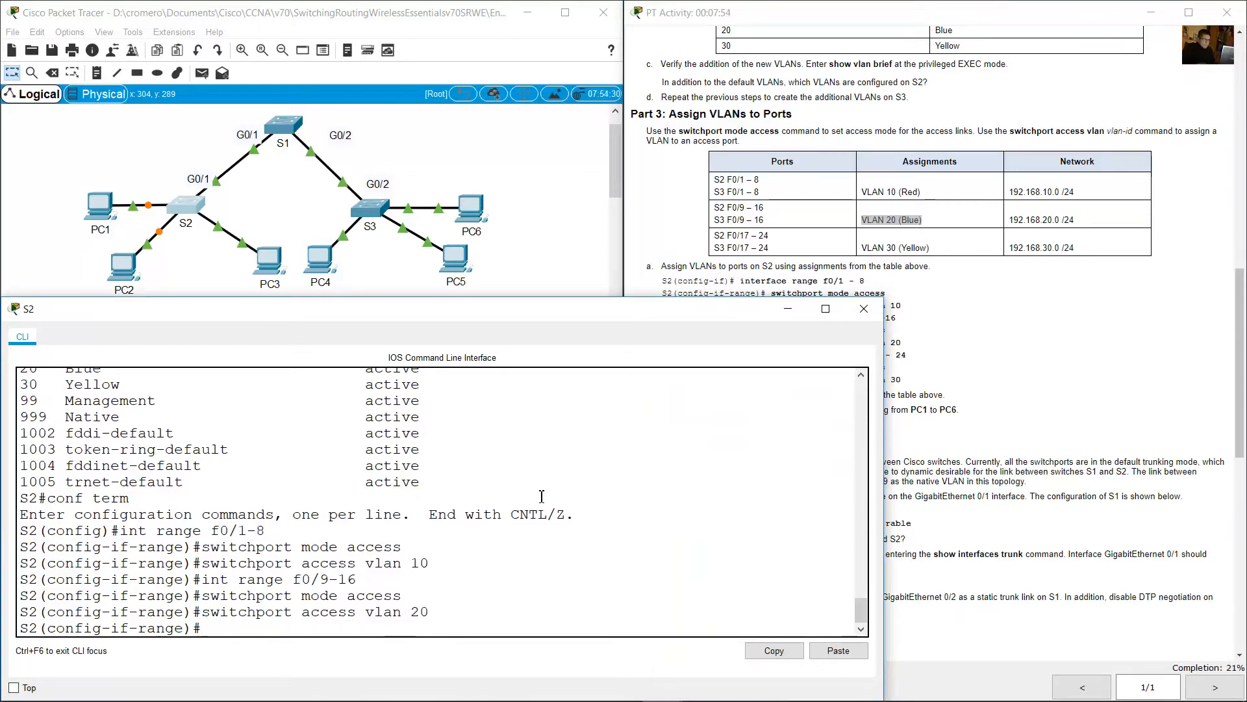
Check the S2 F0/17 – 24 and VLAN 30 (Yellow) table entries and enter interface range f0/17-24 on S2
left_click(794, 253)
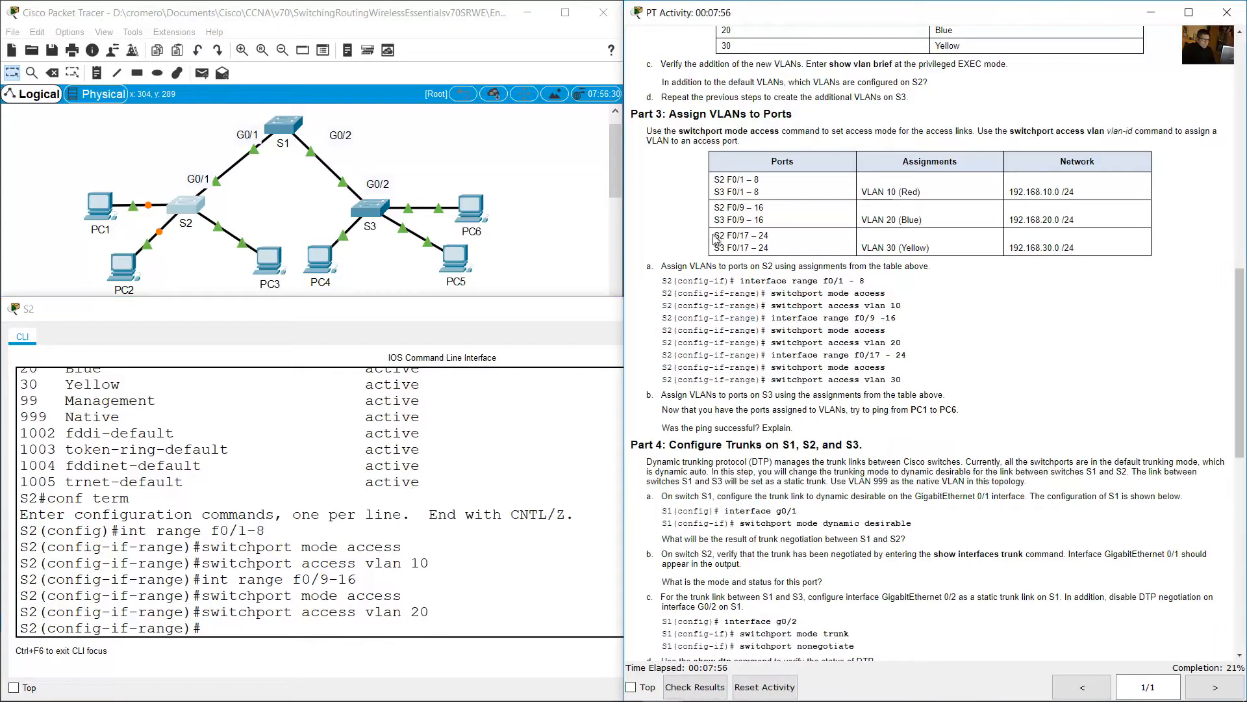
left_click_drag(719, 237, 769, 238)
left_click_drag(863, 248, 934, 249)
left_click(445, 613)
key("Up")
key("Up")
key("Up")
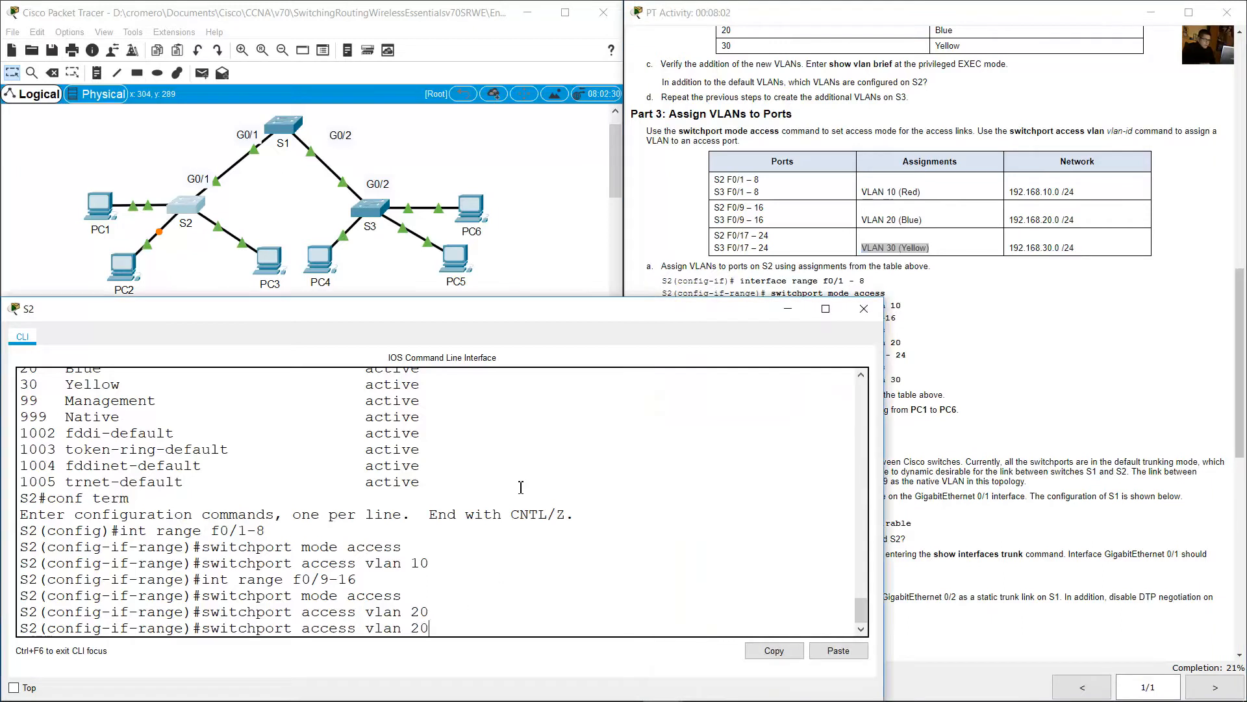
key("Left")
key("Left")
key("Left")
key("BackSpace")
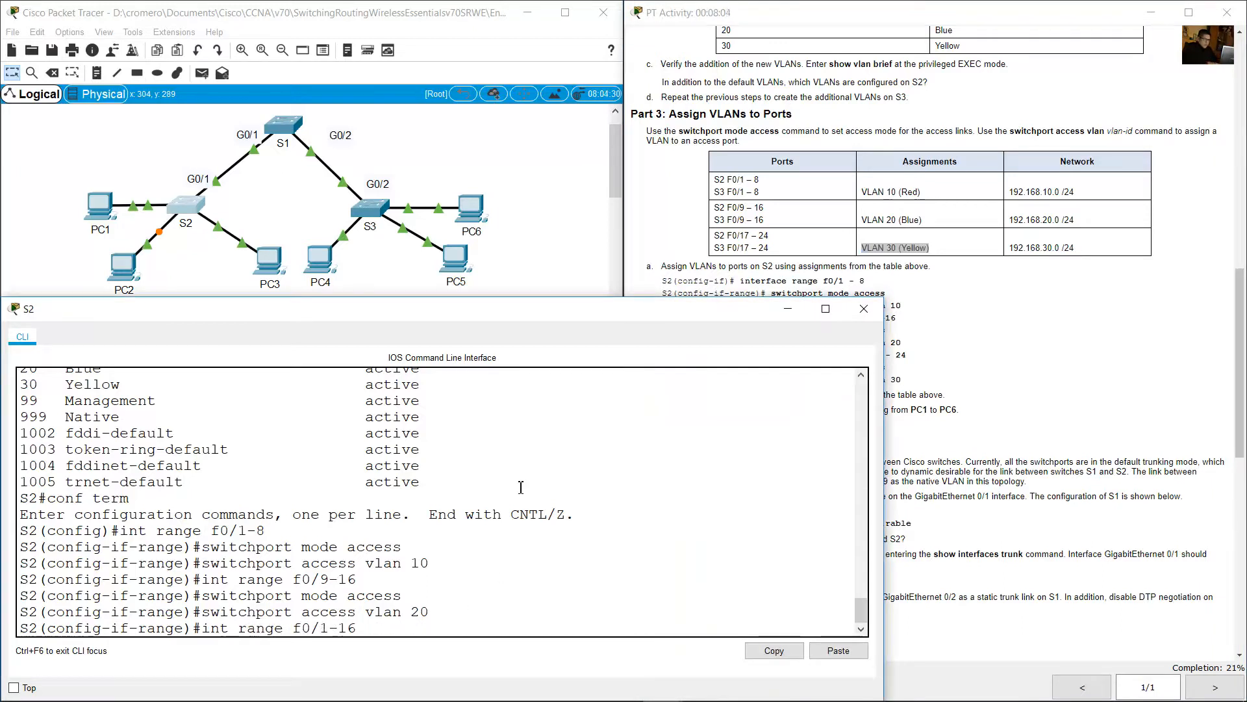
type("17")
key("Right")
key("Return")
Set S2 ports f0/17-24 to access mode and assign them to VLAN 30 with switchport access vlan 30
key("Up")
key("Up")
key("Up")
key("Return")
key("Up")
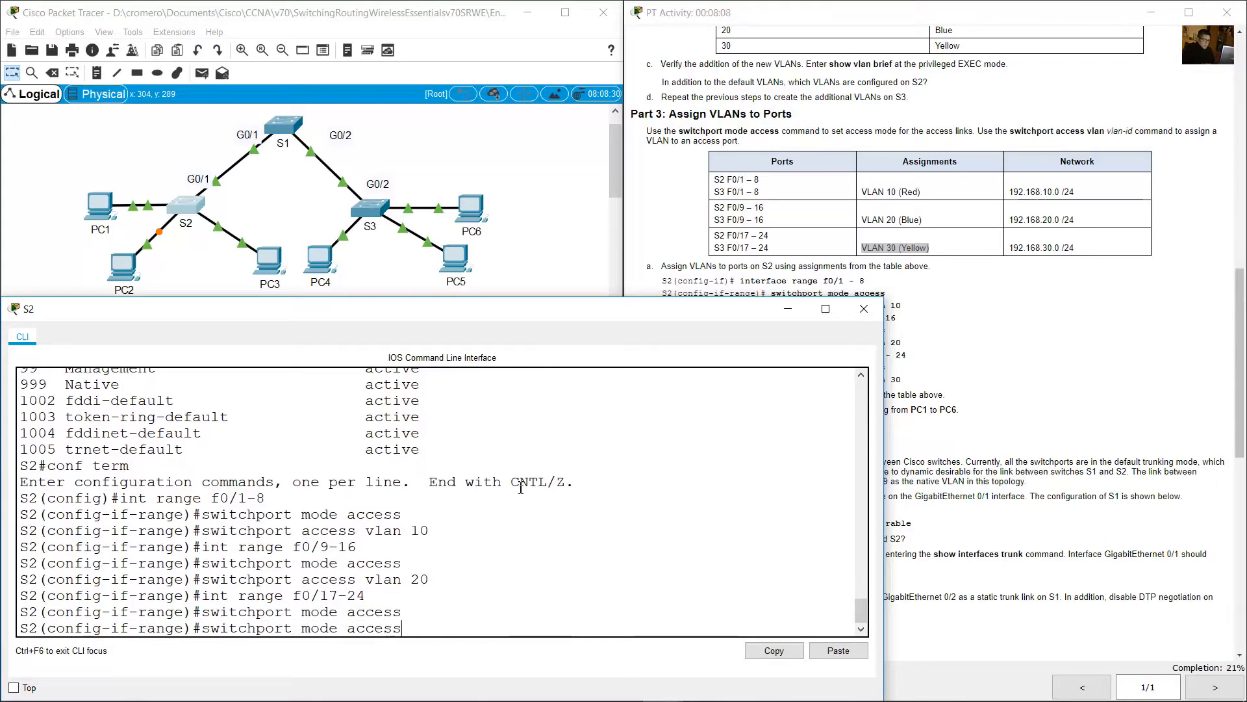
key("Up")
key("Up")
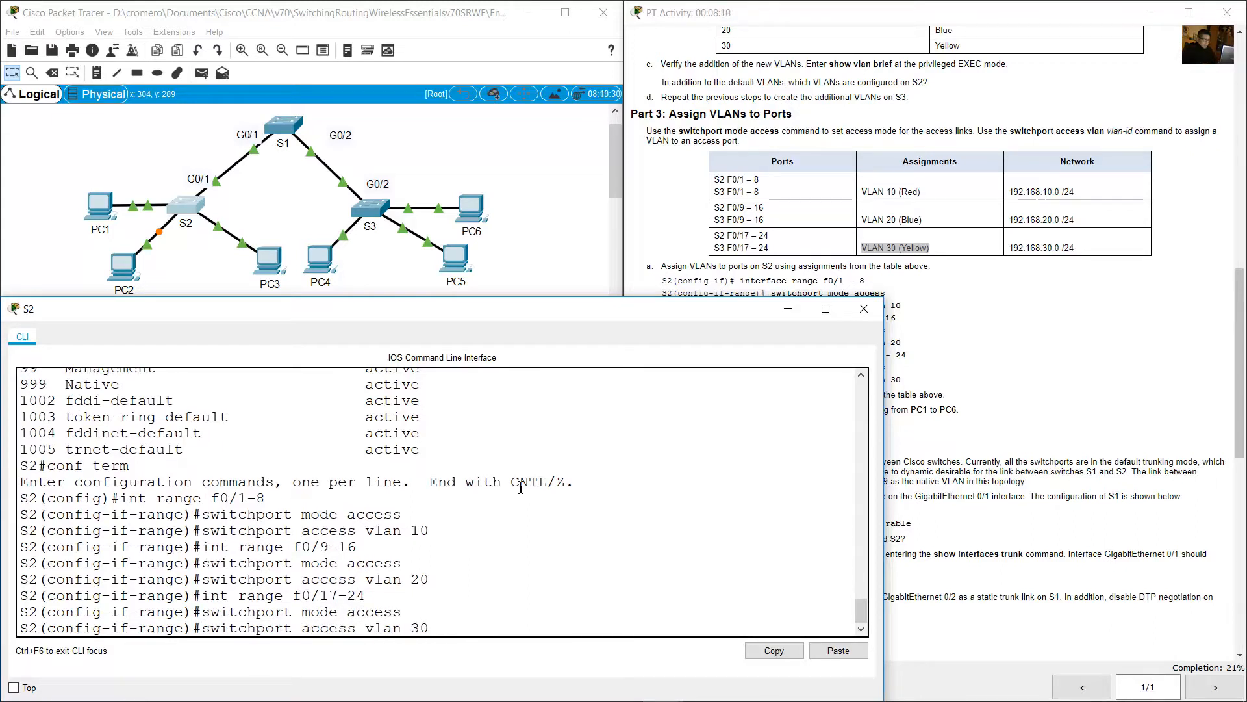
key("Return")
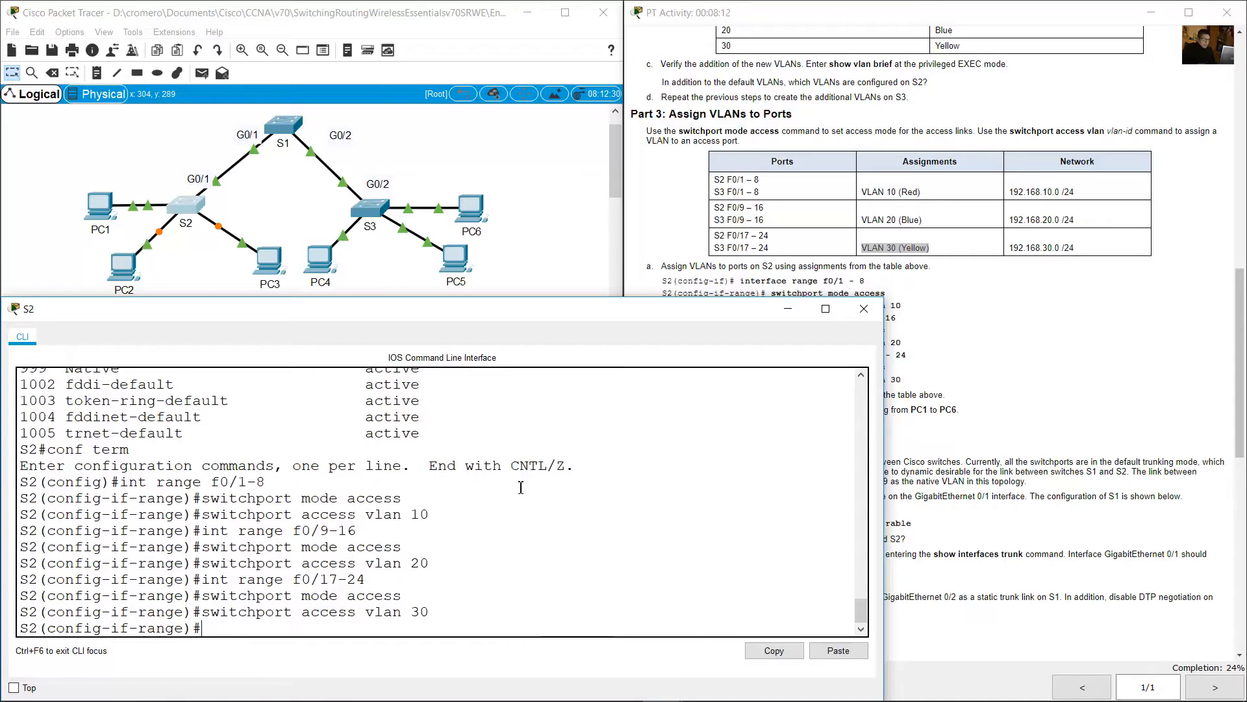
Compare the commands entered on S2 with the sample commands in Part 3 step a
left_click(882, 318)
left_click_drag(751, 280, 902, 381)
left_click(287, 563)
left_click_drag(184, 481, 430, 611)
left_click(988, 325)
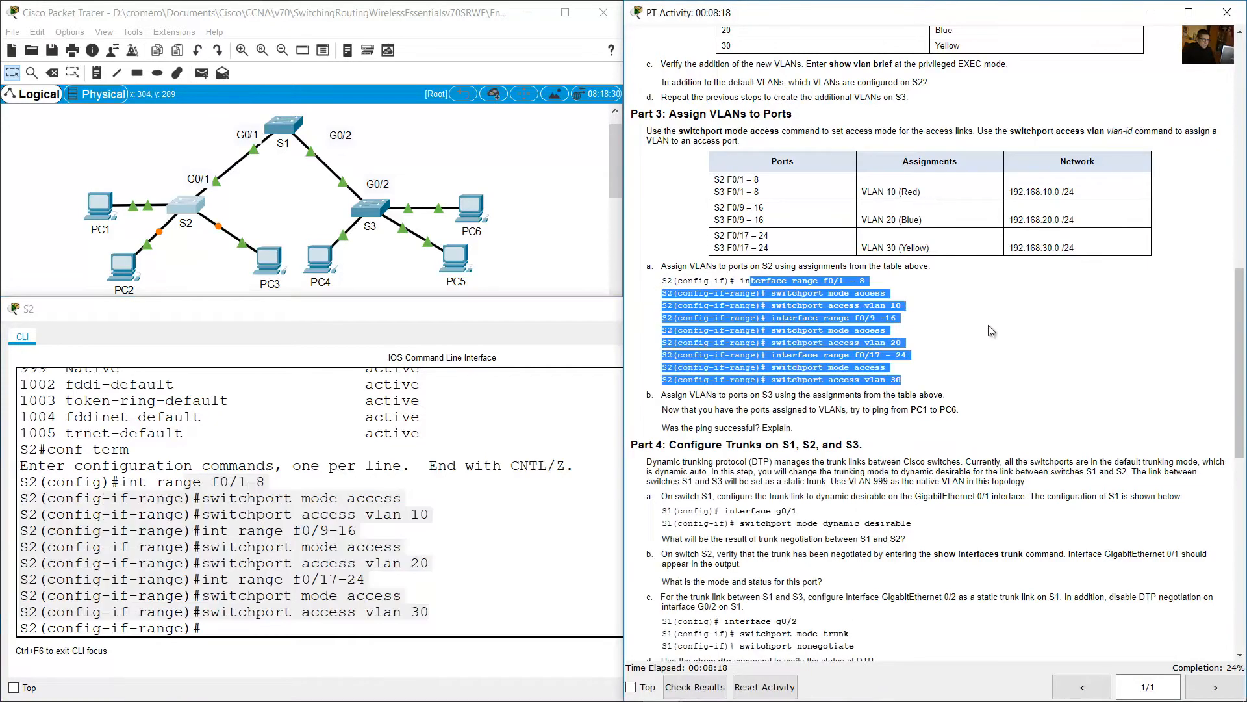
scroll(815, 409, "down", 1)
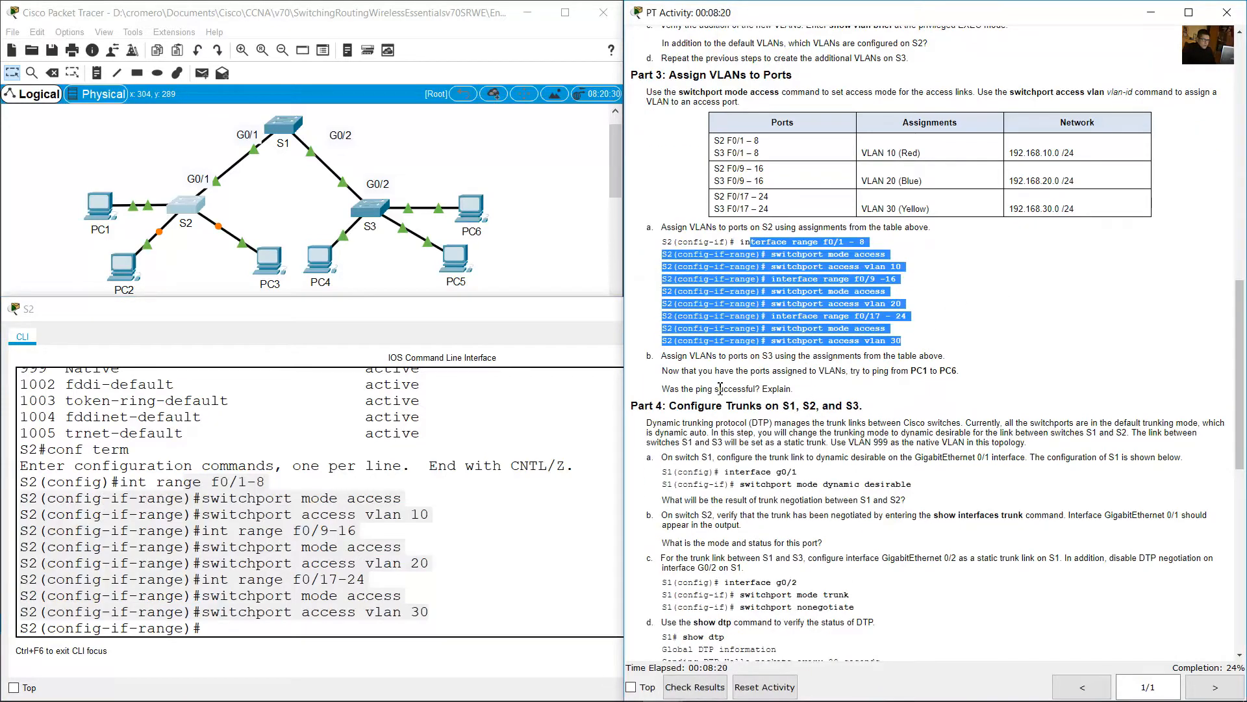
Leave interface range configuration on S2 with exit, returning to global configuration mode
left_click(286, 642)
type("exit")
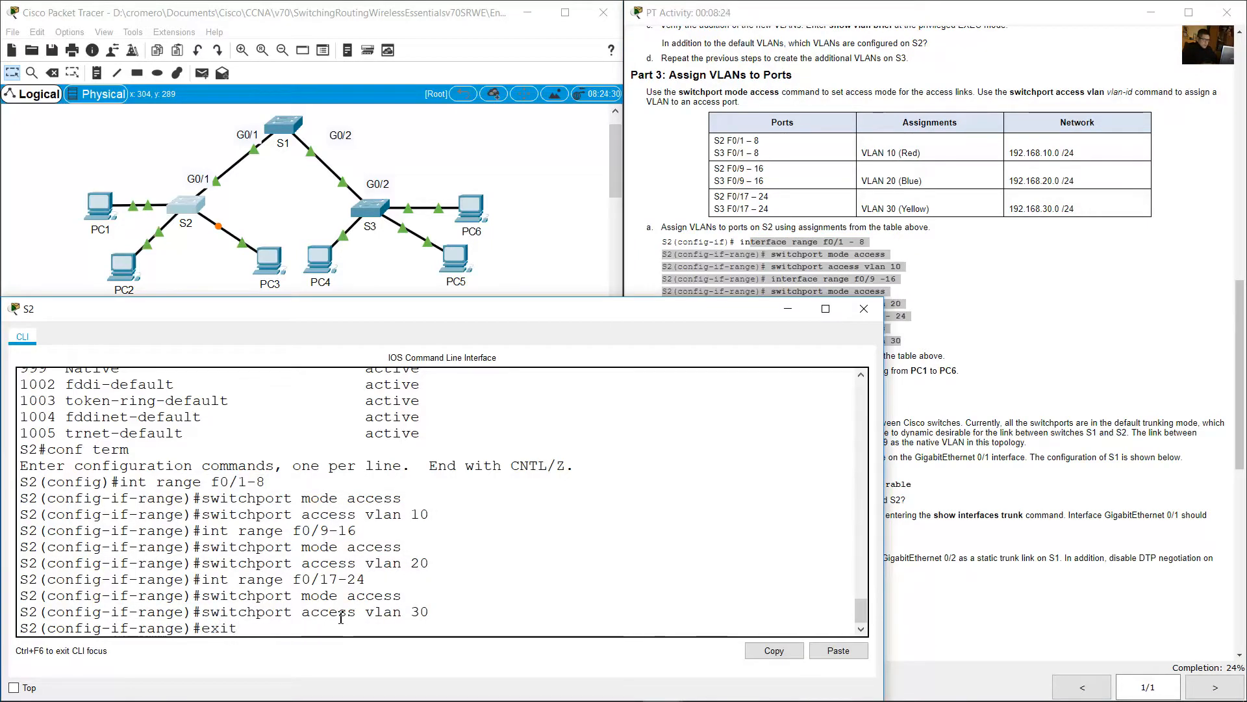
key("Return")
Read the Part 3 step b instruction for S3 and review the port assignment table
left_click(891, 331)
scroll(882, 332, "down", 3)
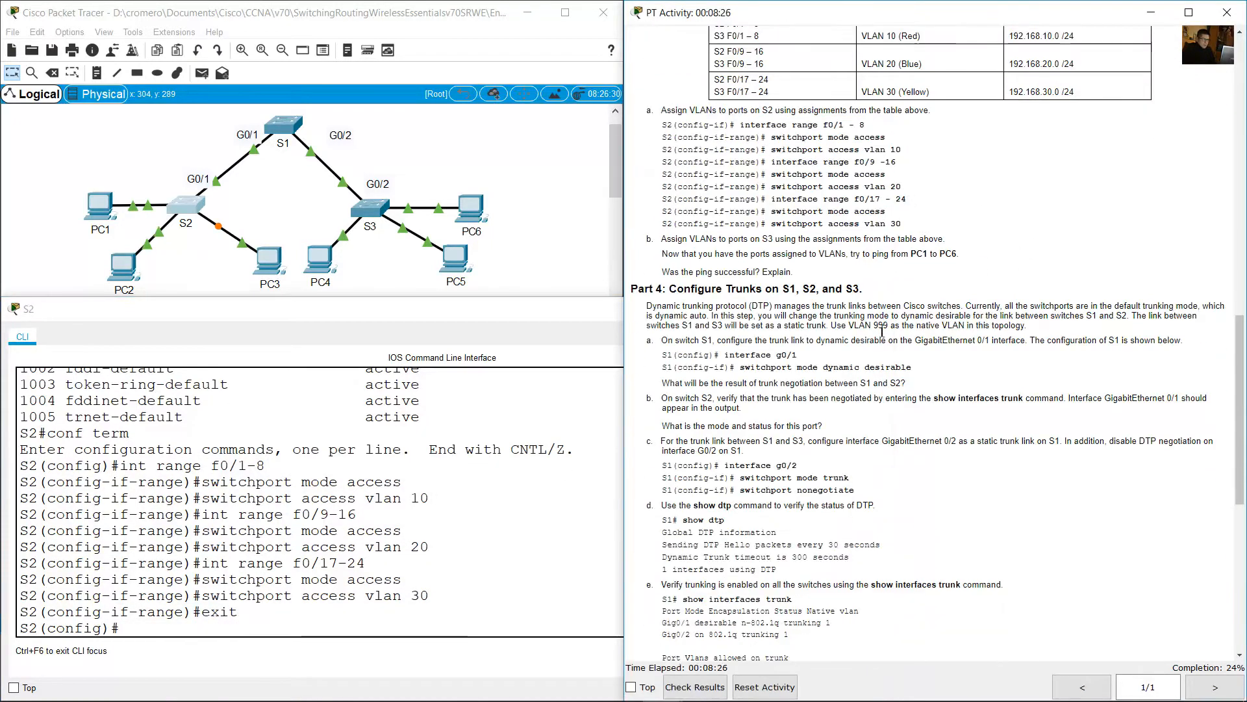
scroll(882, 332, "down", 1)
left_click_drag(662, 199, 967, 205)
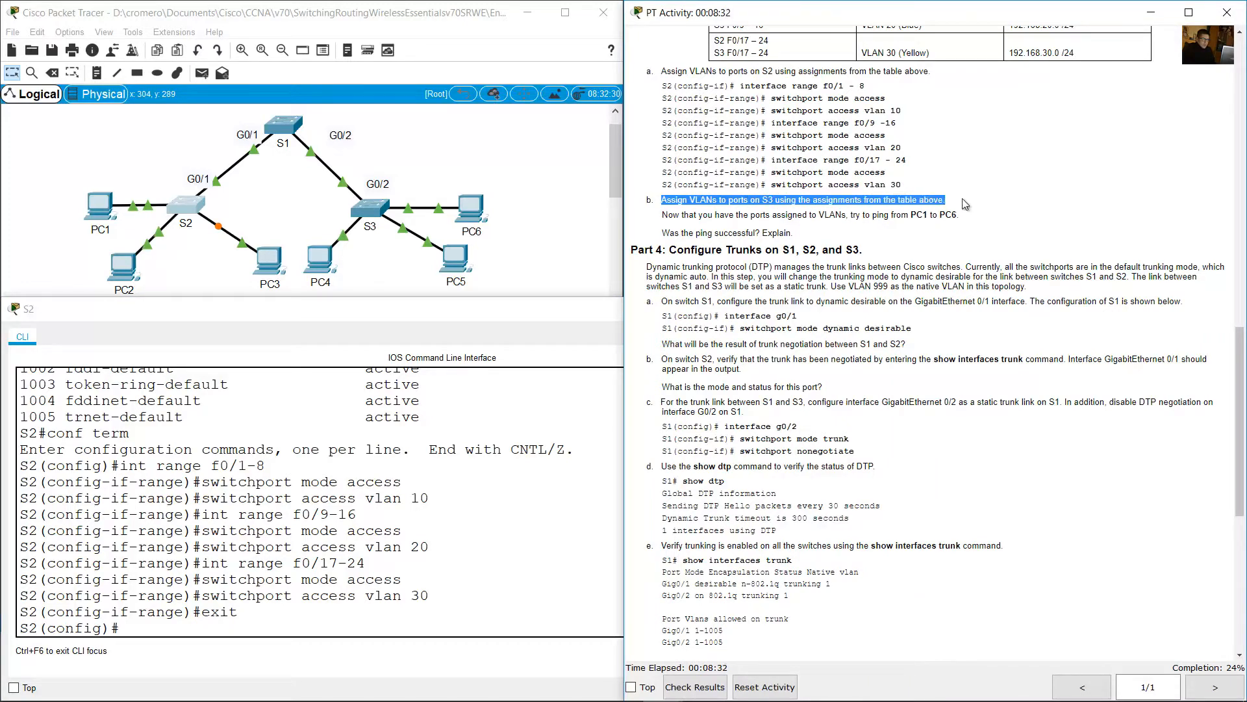
scroll(1033, 219, "up", 3)
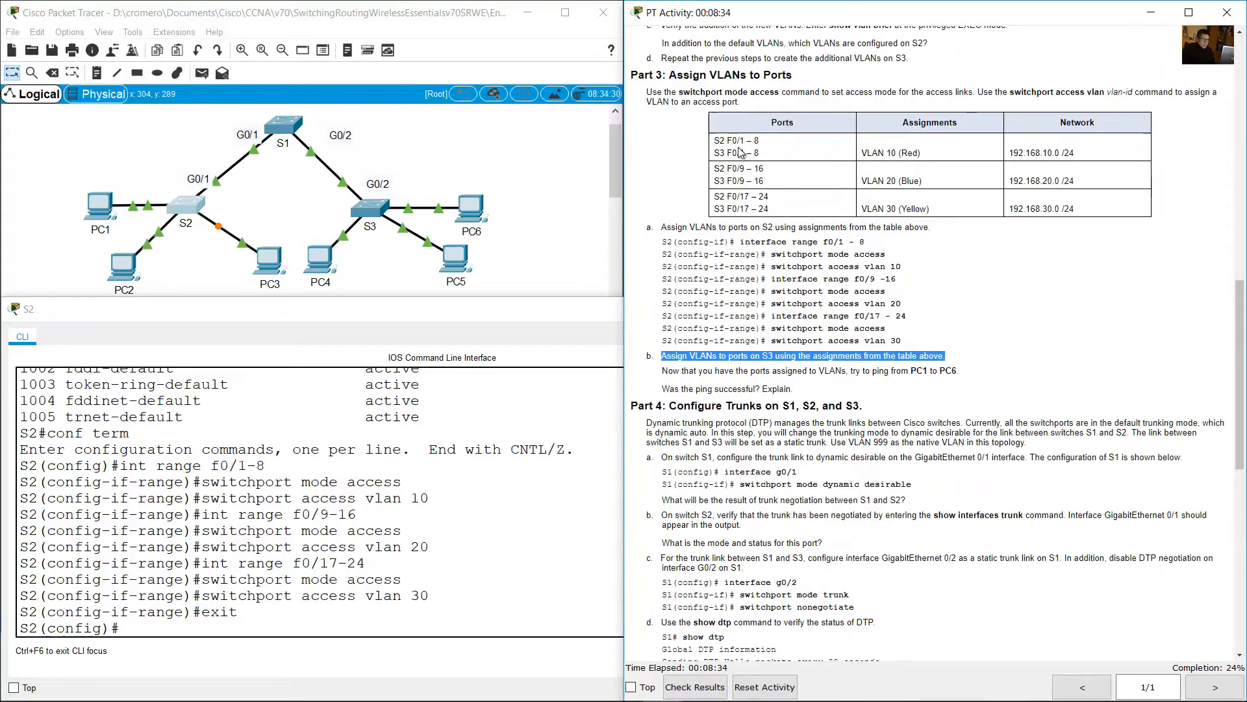
left_click_drag(719, 140, 1078, 204)
Open the command line of switch S3 and check which configuration mode its prompt is in
left_click_drag(416, 140, 369, 215)
left_click(369, 209)
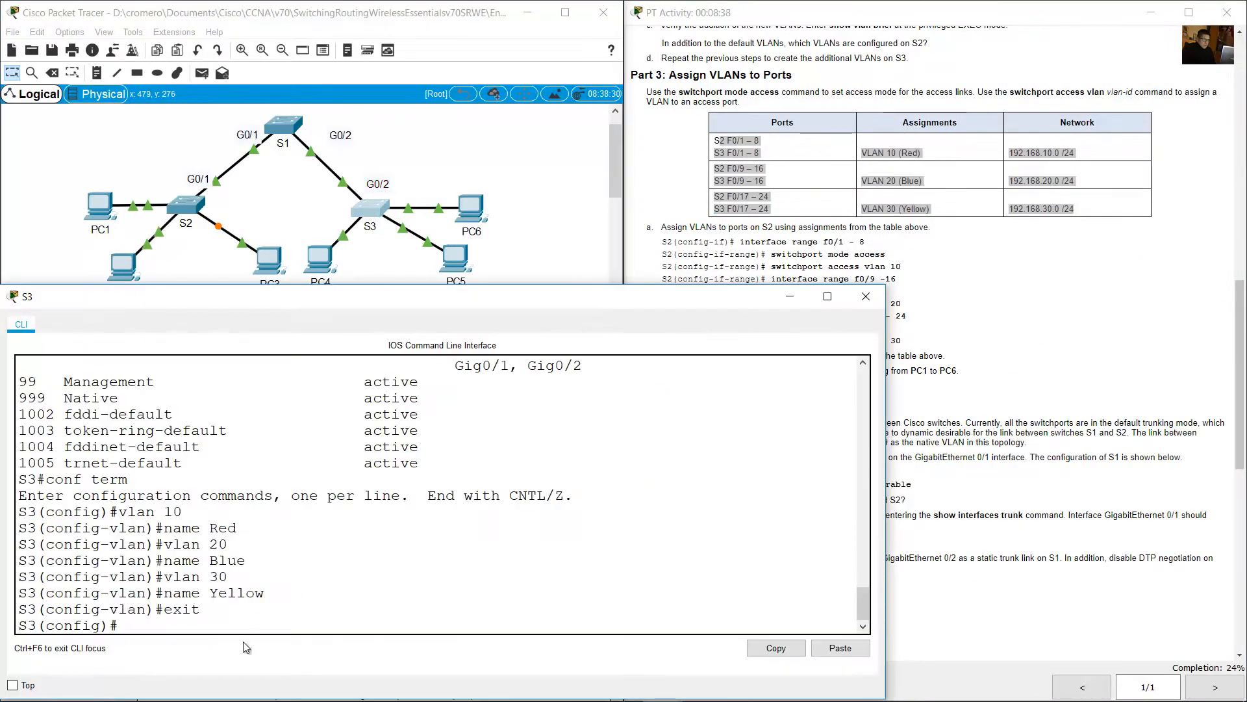
left_click_drag(19, 626, 103, 627)
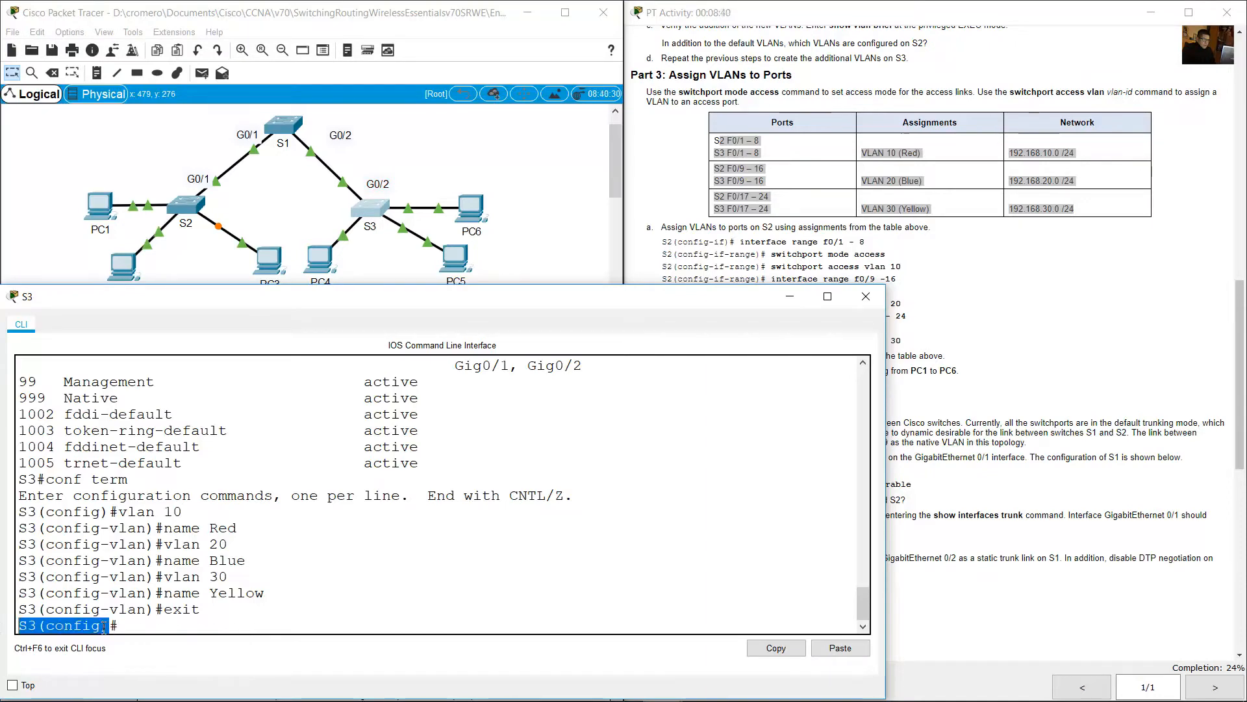
left_click(264, 629)
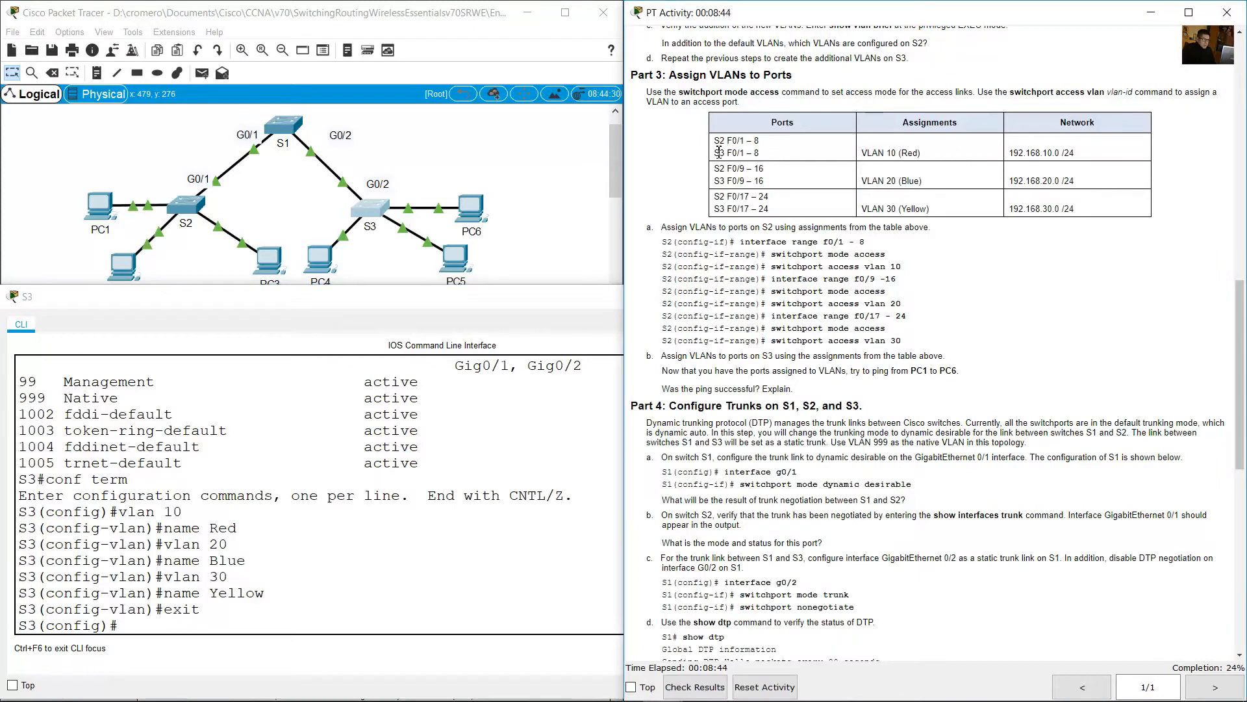
Check the S3 F0/1 – 8 and VLAN 10 (Red) table entries and enter interface range f0/1-8 on S3
left_click_drag(715, 152, 759, 153)
left_click_drag(874, 148, 921, 154)
left_click(514, 465)
type("int range")
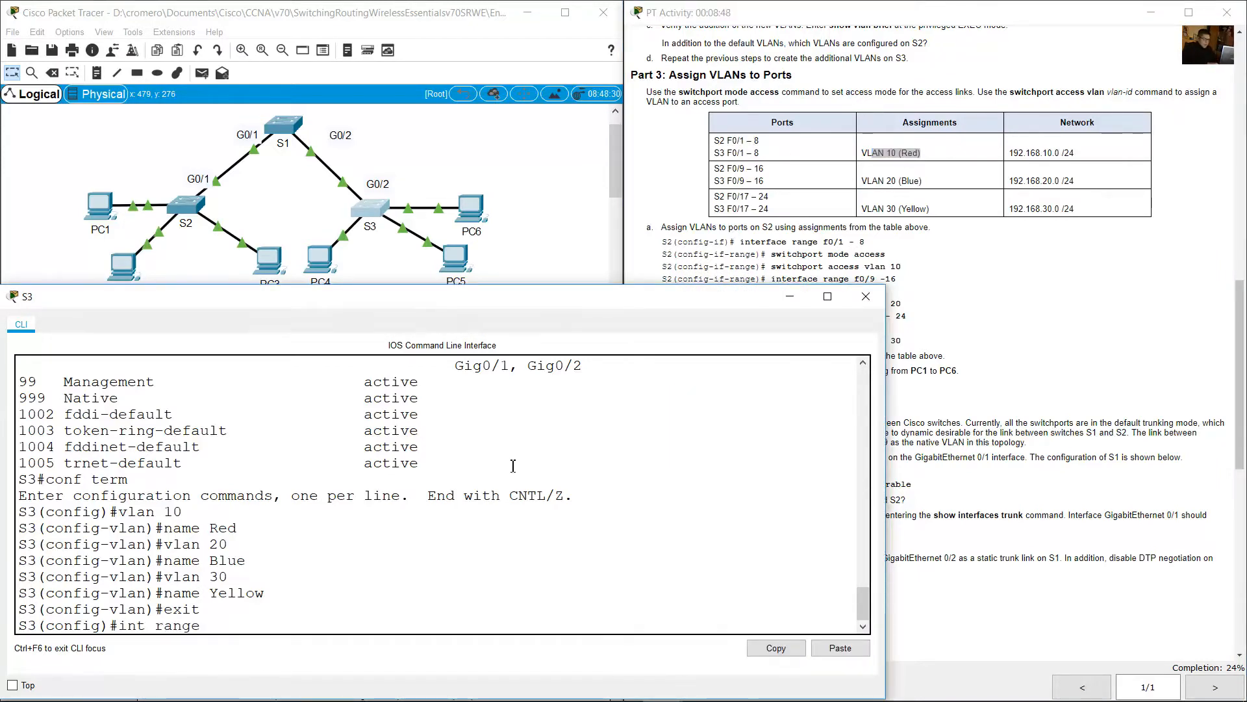
type(" f0/1-8")
key("Return")
Set S3 ports f0/1-8 to access mode with switchport mode access
type("switch")
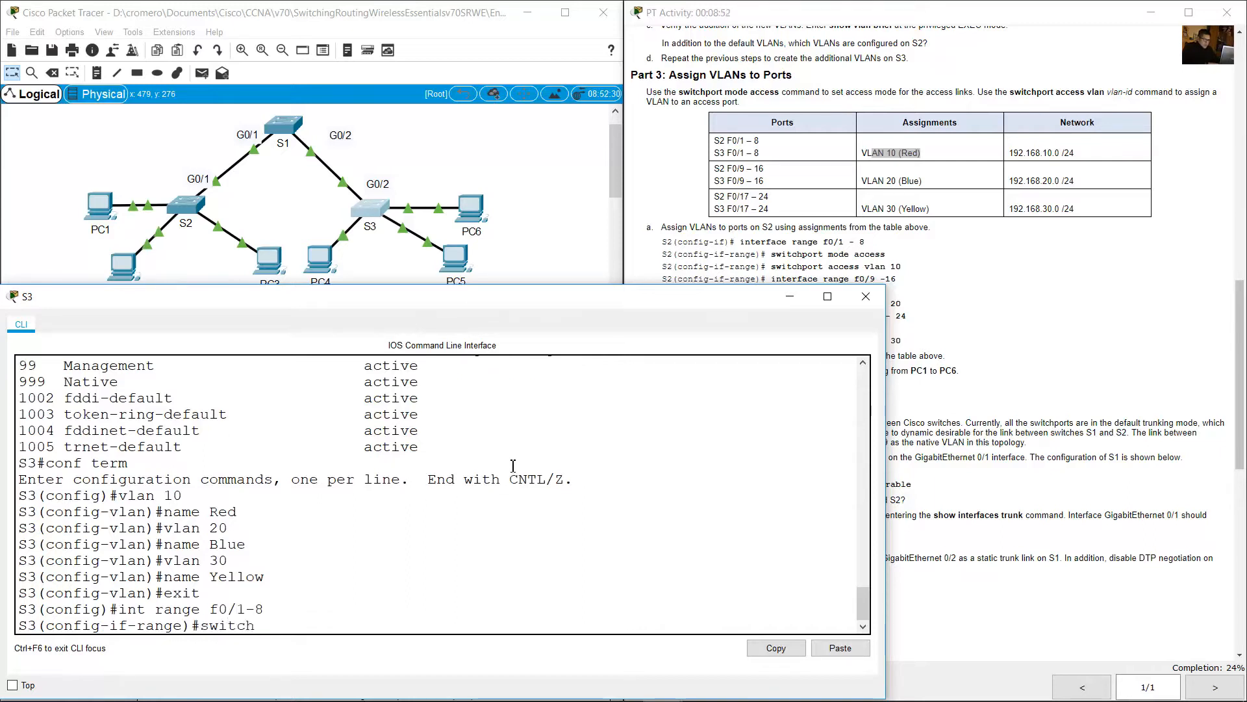
type("port mode access")
key("Return")
Assign S3 ports f0/1-8 to VLAN 10 with switchport access vlan 10
key("Up")
key("Left")
key("Left")
key("Left")
key("Left")
key("Left")
key("Left")
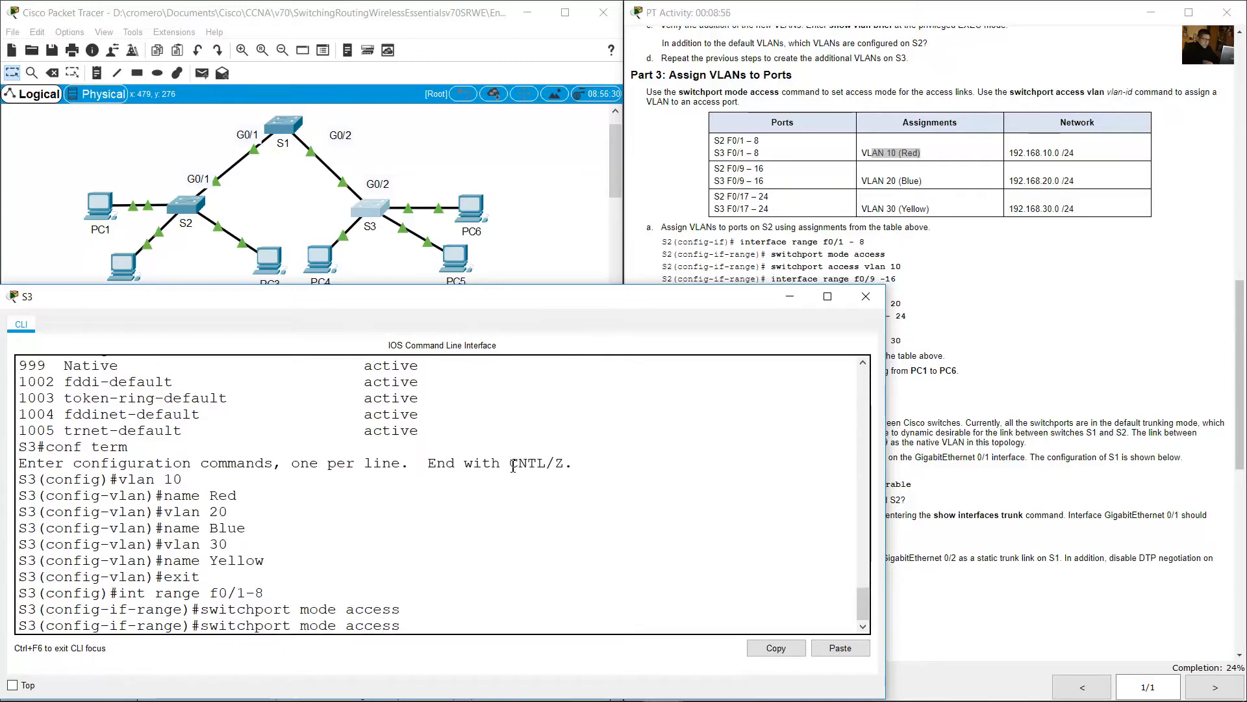
key("BackSpace")
key("BackSpace")
key("BackSpace")
key("BackSpace")
key("BackSpace")
key("End")
type("vlan 10")
key("Return")
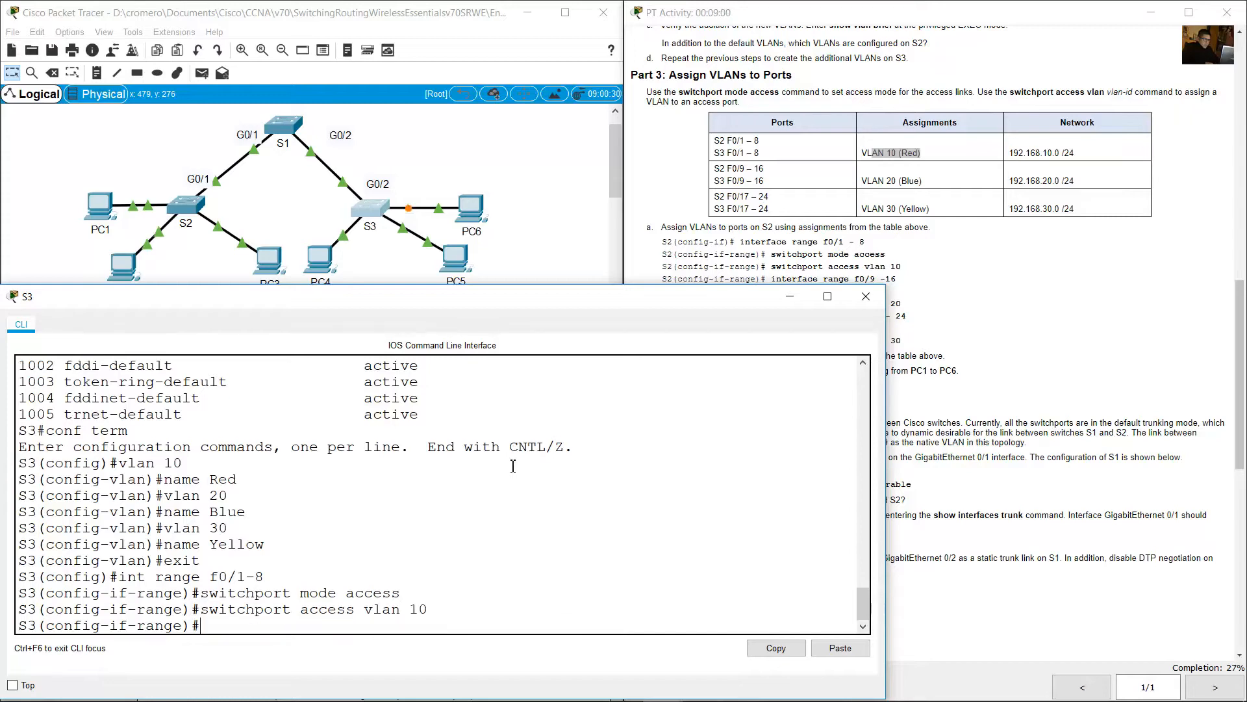
Check the S3 F0/9 – 16 and VLAN 20 (Blue) table entries and enter interface range f0/9-16 on S3
left_click(778, 162)
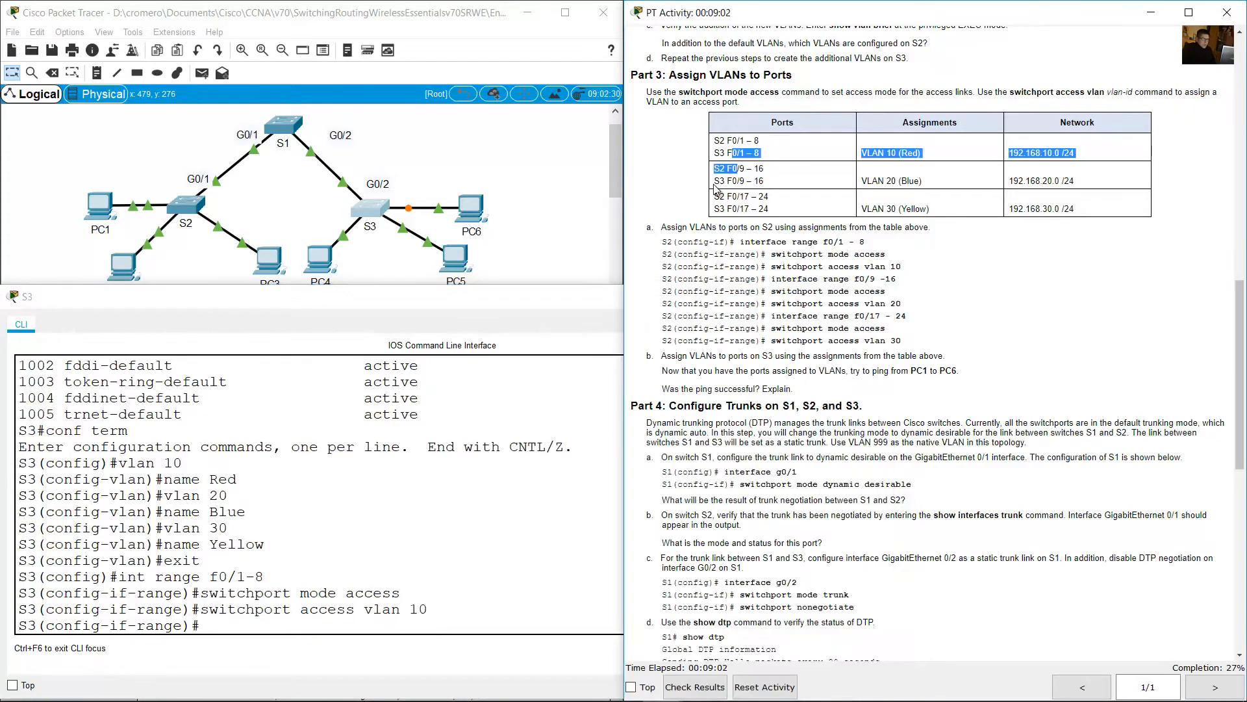
left_click_drag(714, 180, 765, 183)
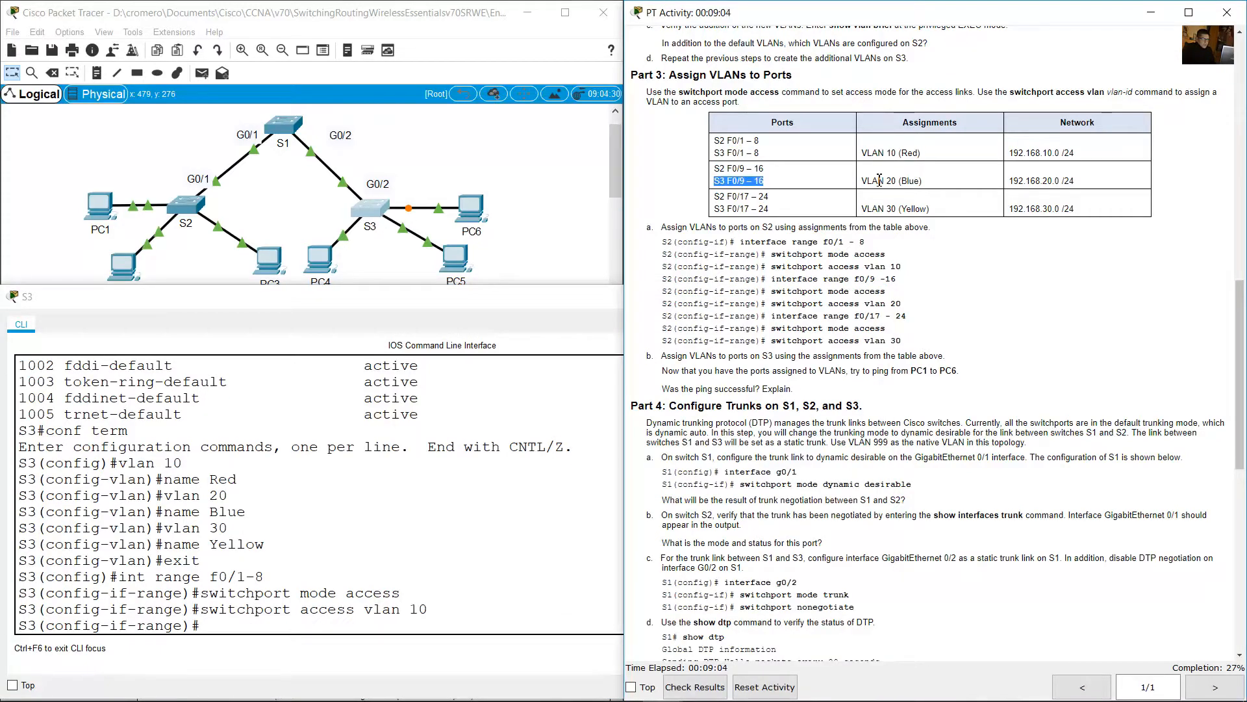
left_click_drag(880, 180, 924, 182)
left_click(532, 445)
key("Up")
key("Up")
key("Up")
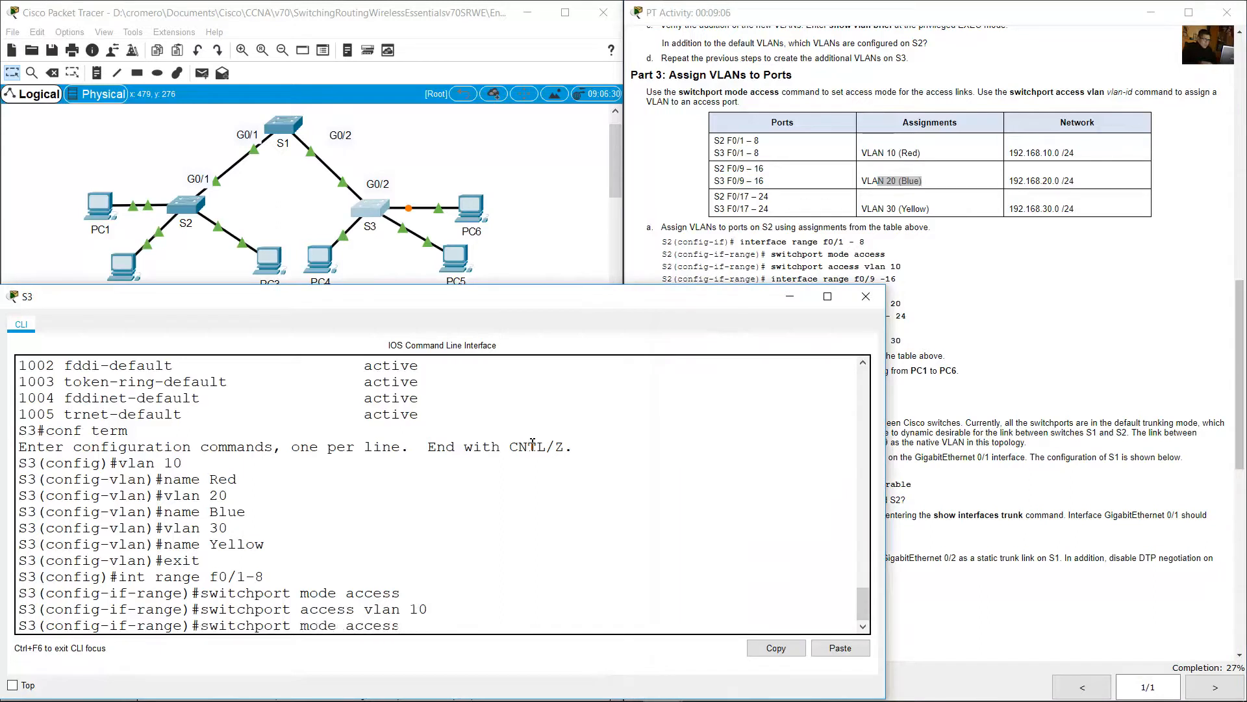
type("9-16")
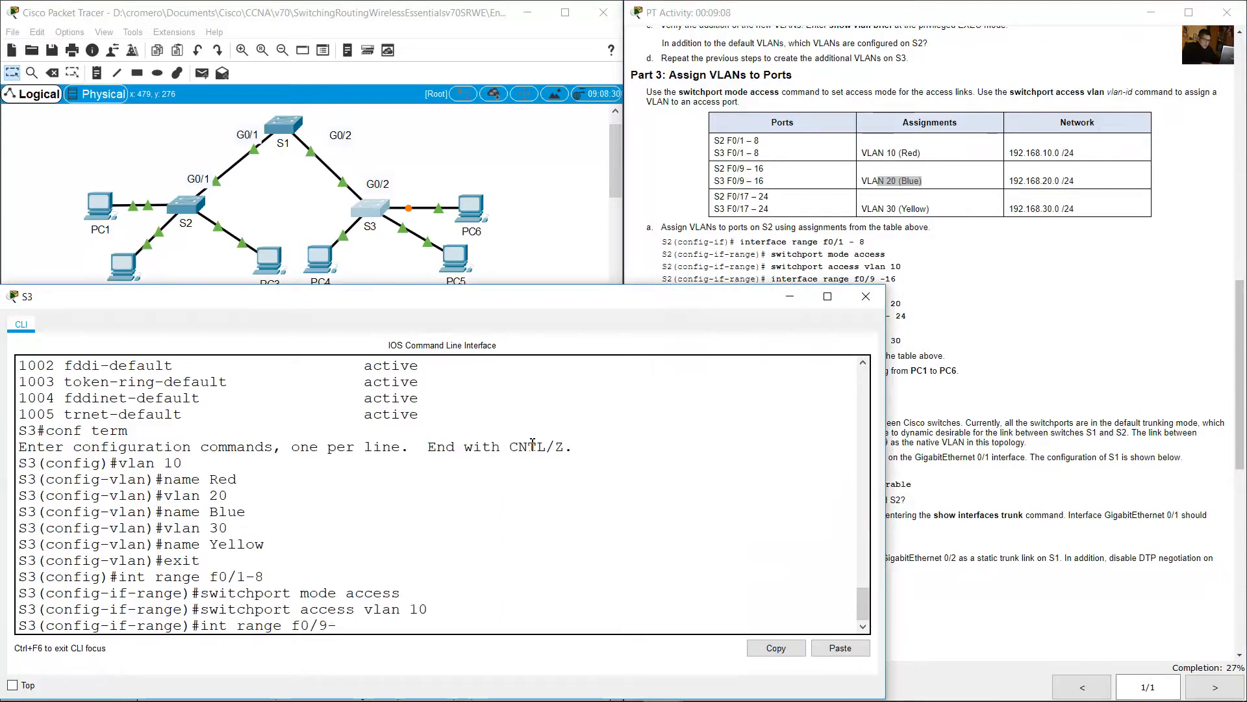
key("Return")
Set S3 ports f0/9-16 to access mode with switchport mode access
key("Up")
key("Up")
key("Up")
key("Return")
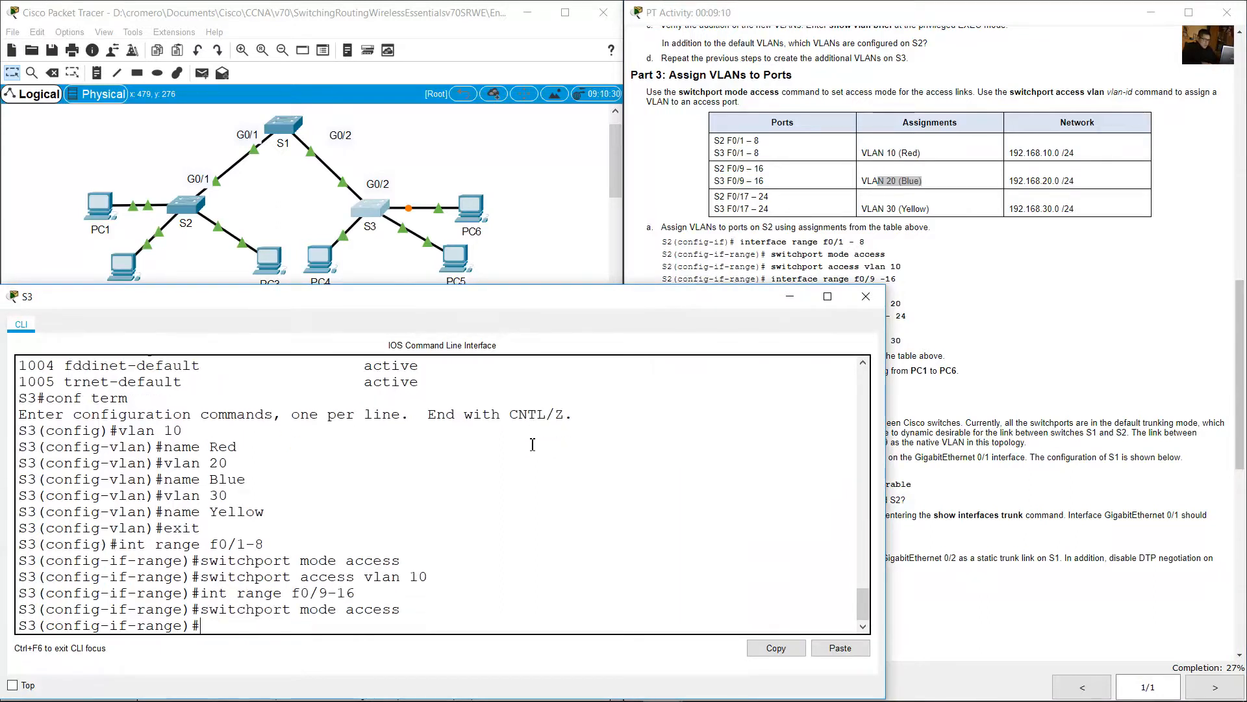
Assign S3 ports f0/9-16 to VLAN 20 with switchport access vlan 20
key("Up")
key("Up")
key("Up")
key("Left")
key("BackSpace")
type("2")
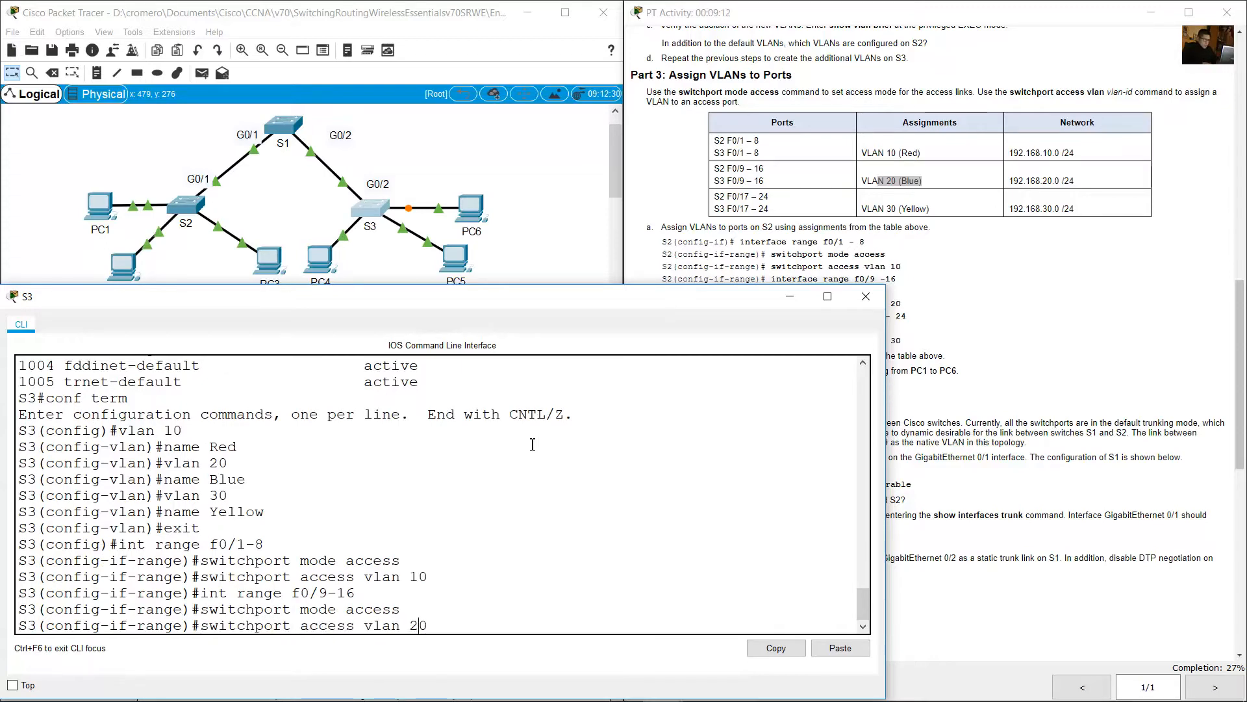
key("Return")
Check the S3 F0/17 – 24 and VLAN 30 (Yellow) table entries and enter interface range f0/17-24 on S3
left_click(788, 209)
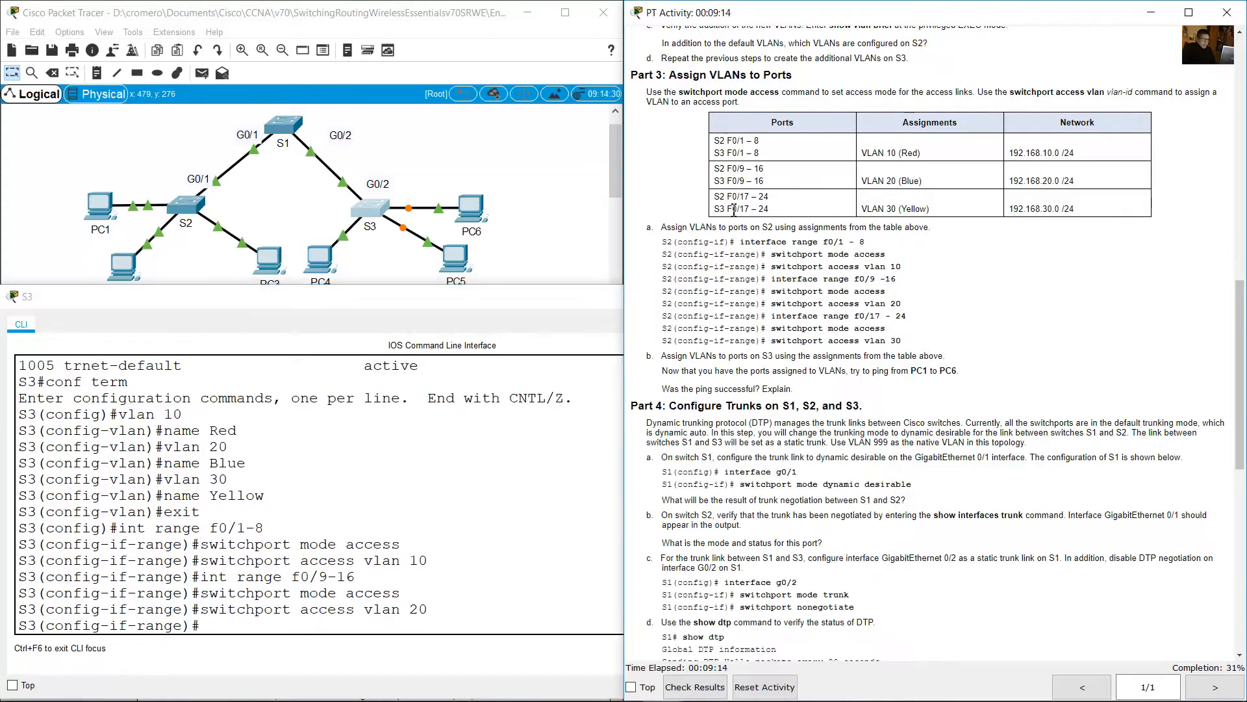
left_click_drag(729, 209, 771, 210)
left_click_drag(868, 209, 920, 209)
left_click(494, 588)
key("Up")
key("Up")
key("Up")
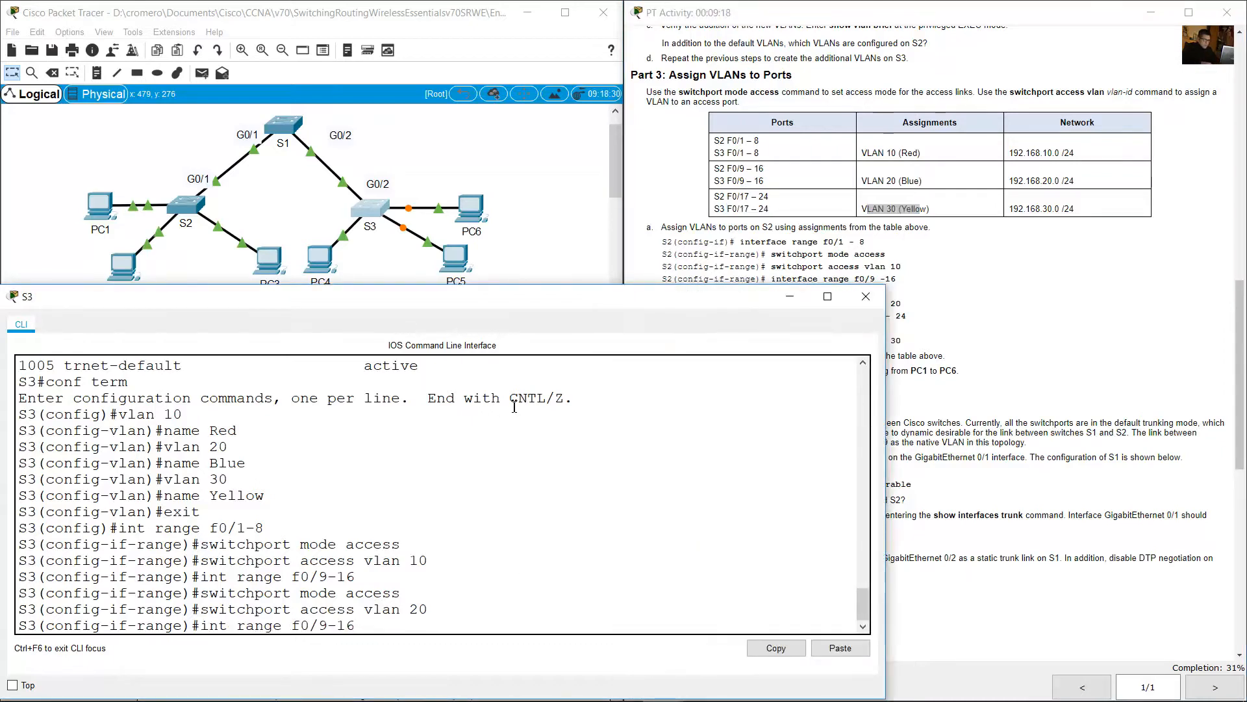
key("BackSpace")
type("17")
key("Right")
key("Right")
key("BackSpace")
type("24")
key("Return")
Set S3 ports f0/17-24 to access mode with switchport mode access
key("Up")
key("Up")
key("Up")
key("Return")
Assign S3 ports f0/17-24 to VLAN 30 with switchport access vlan 30 and exit interface range configuration
key("Up")
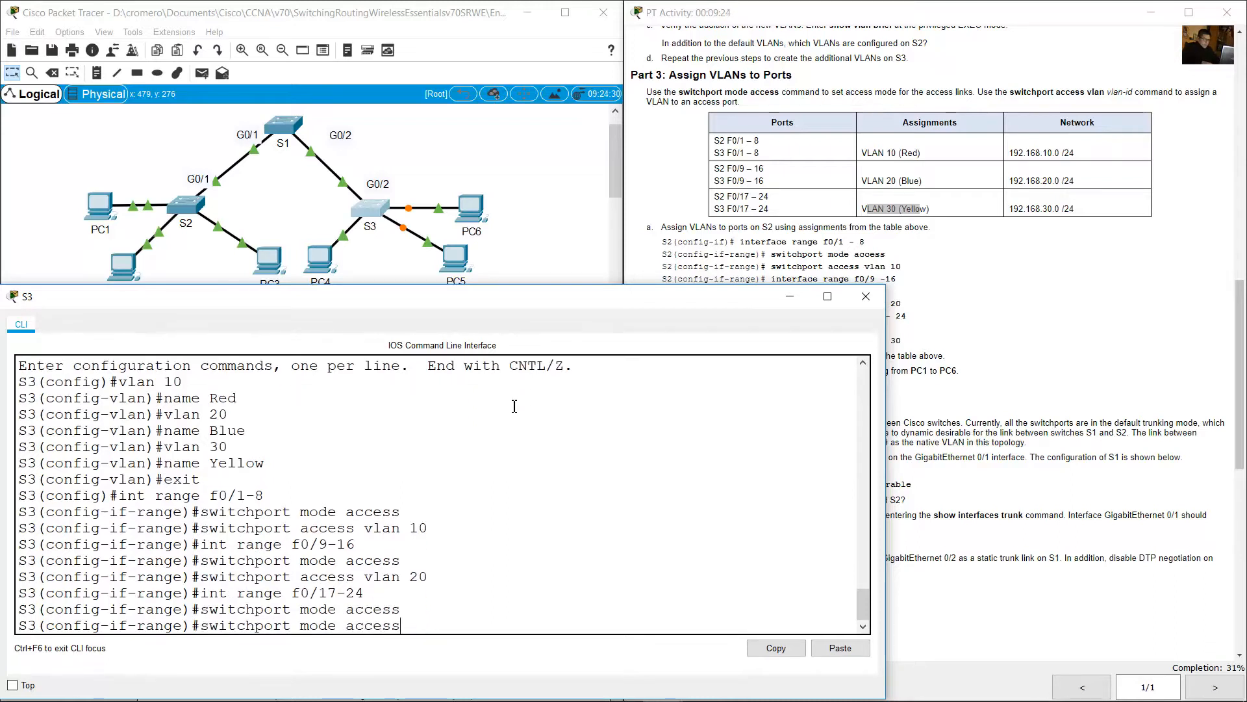
key("Up")
key("Up")
key("BackSpace")
key("BackSpace")
type("30")
key("Return")
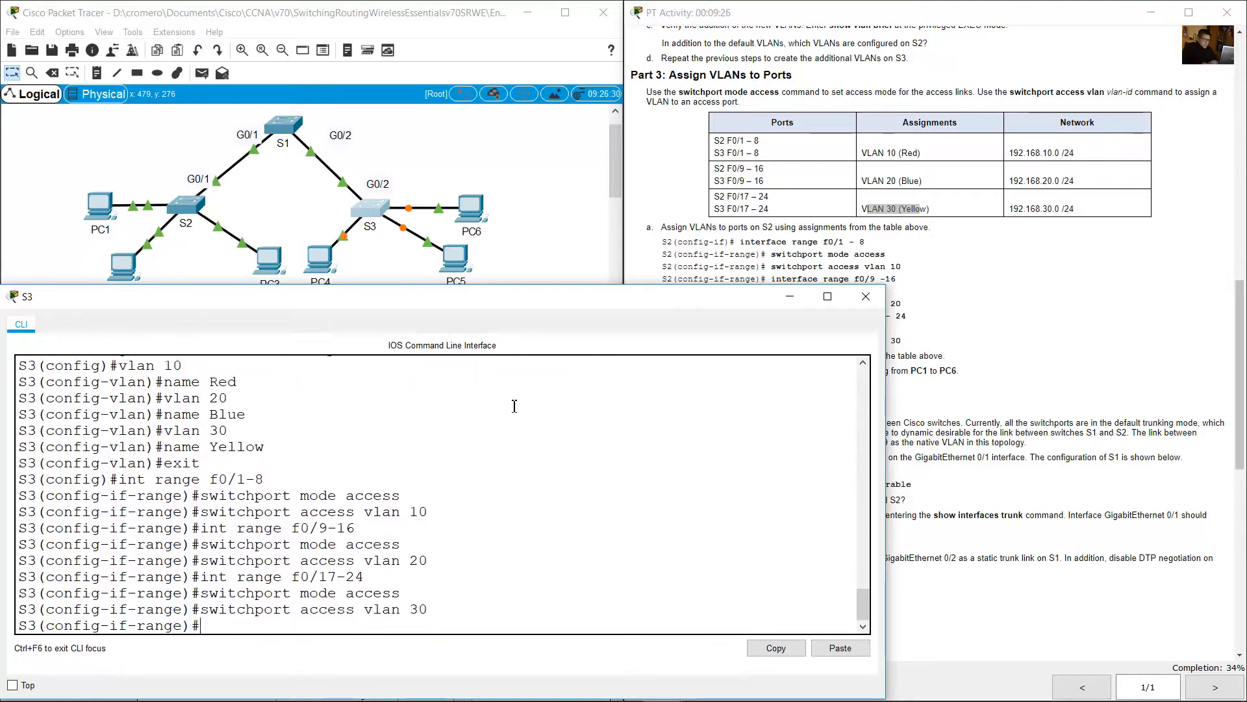
type("ex")
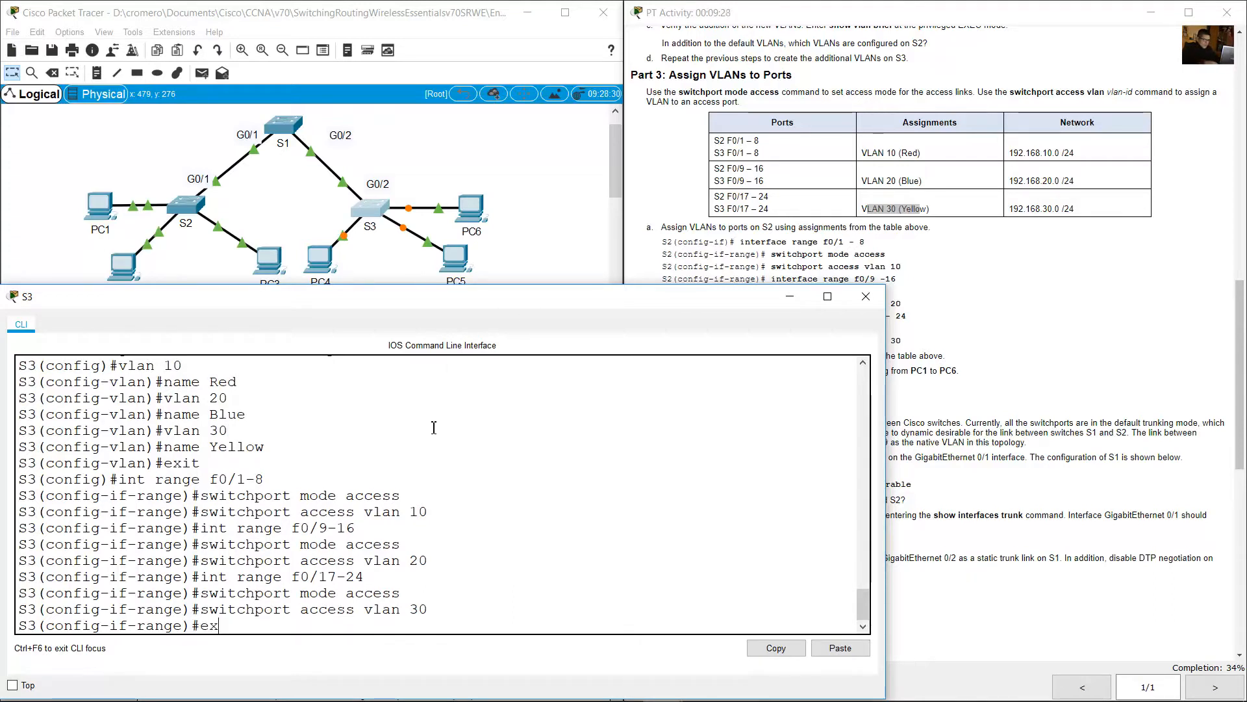
type("it")
key("Return")
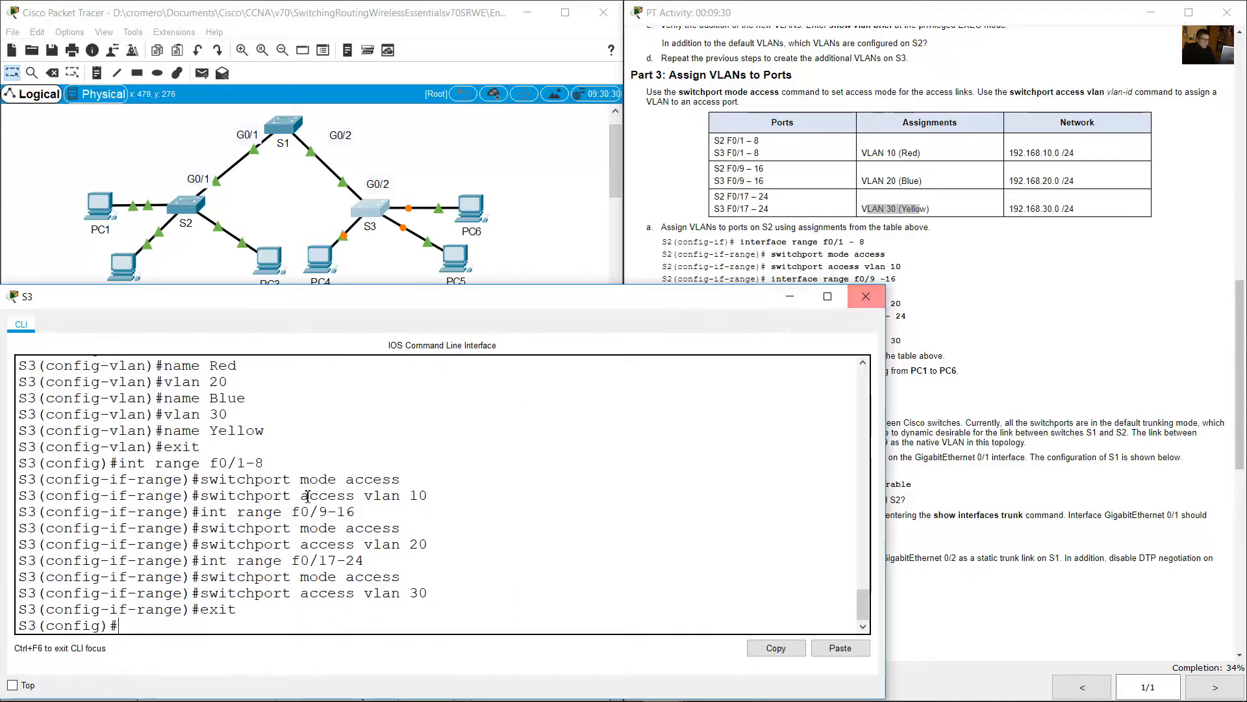
left_click_drag(202, 464, 327, 620)
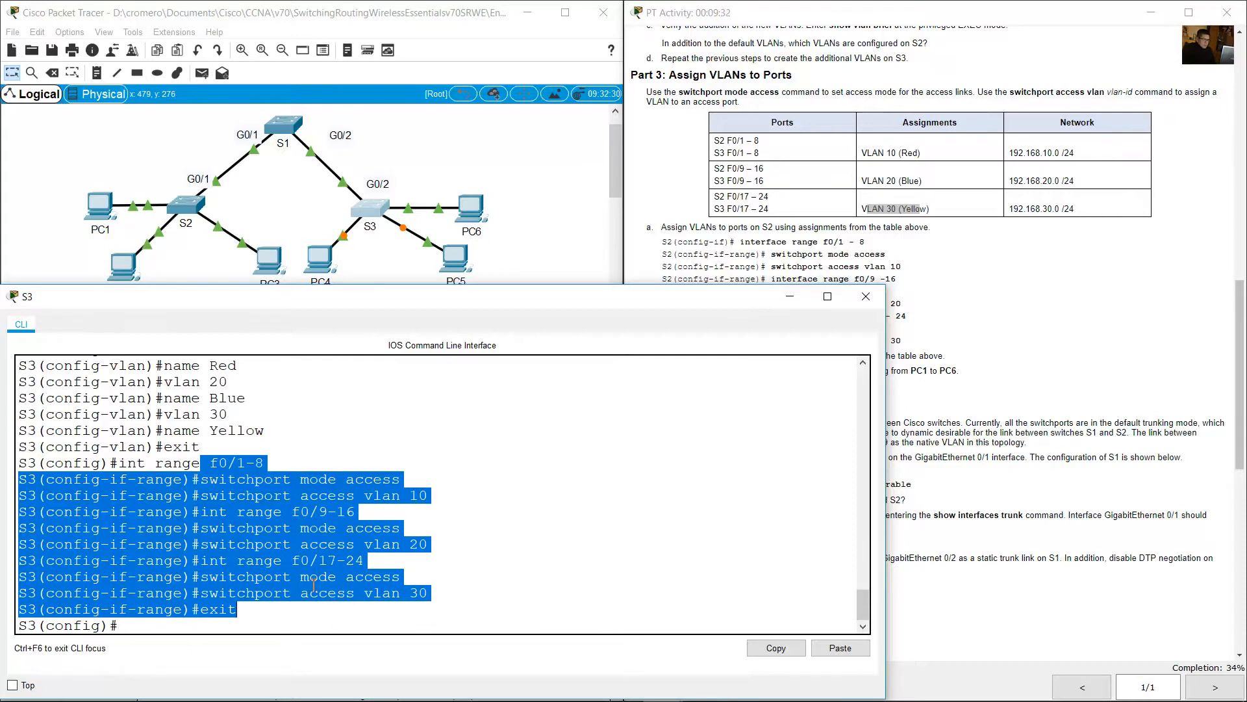
Read the instruction about pinging from PC1 to PC6 and locate both PCs in the topology
left_click(1033, 302)
scroll(891, 369, "down", 3)
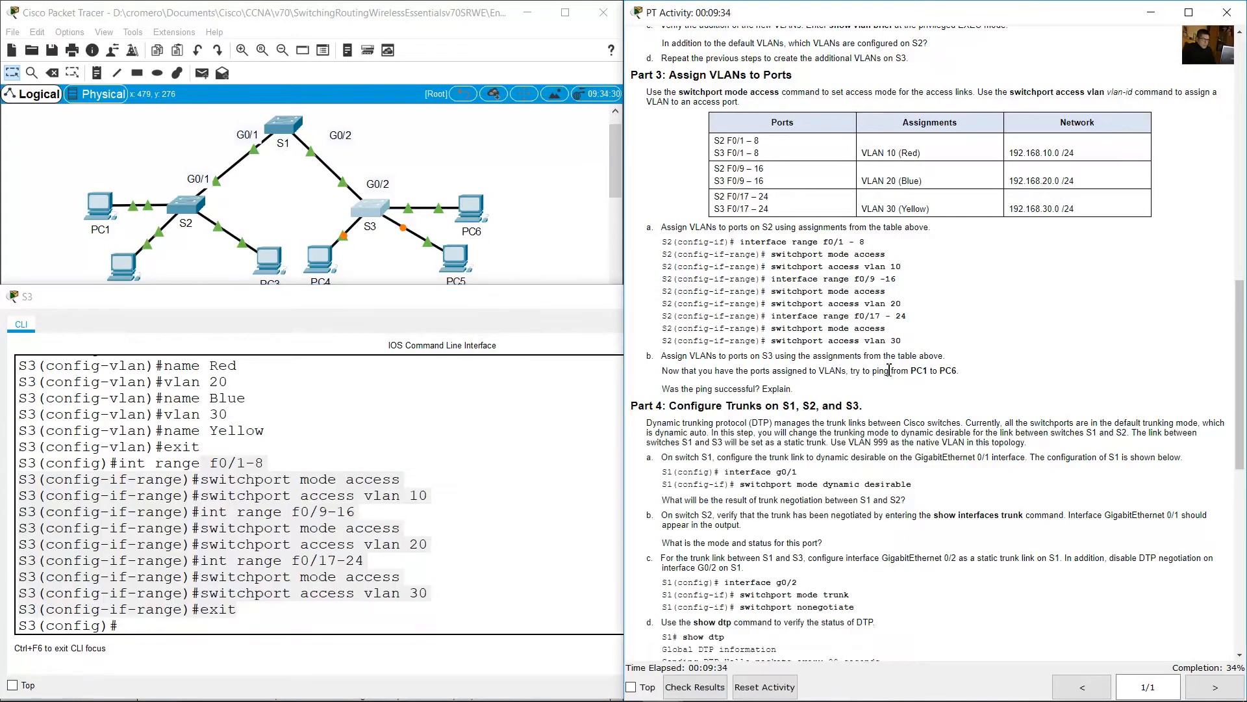
scroll(893, 367, "down", 2)
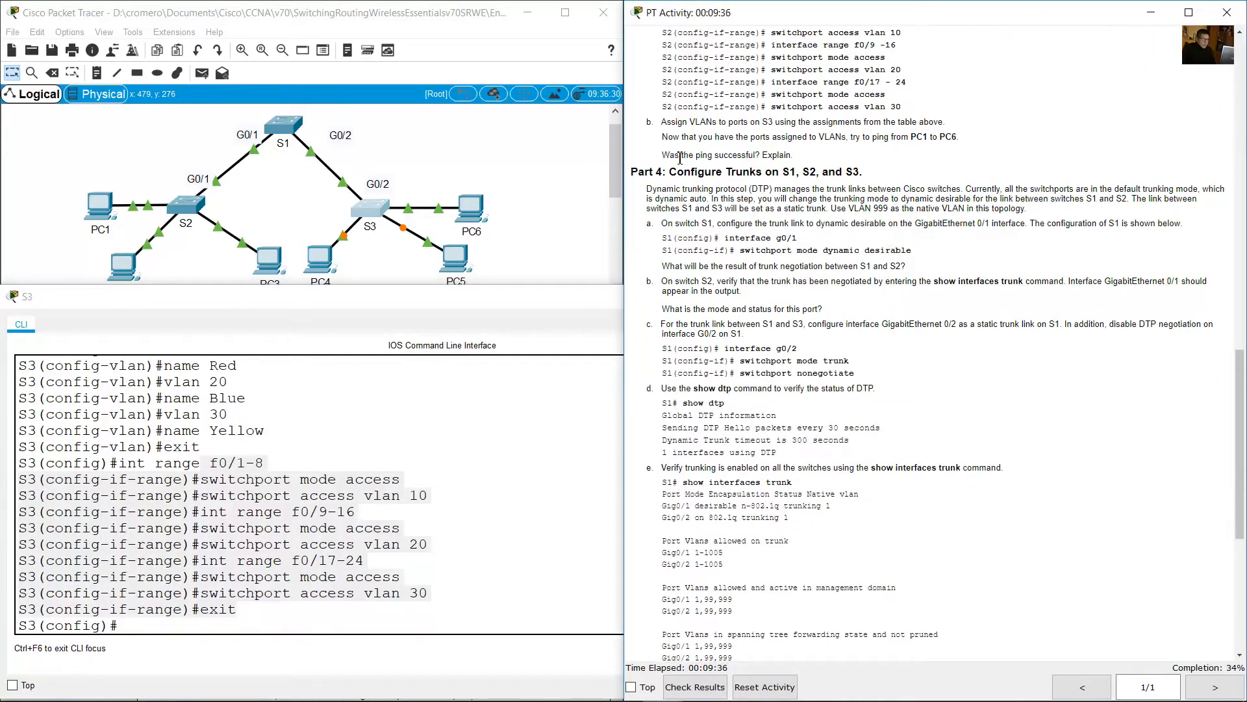
left_click_drag(669, 140, 961, 135)
left_click(455, 185)
left_click_drag(48, 149, 96, 223)
left_click_drag(470, 160, 512, 238)
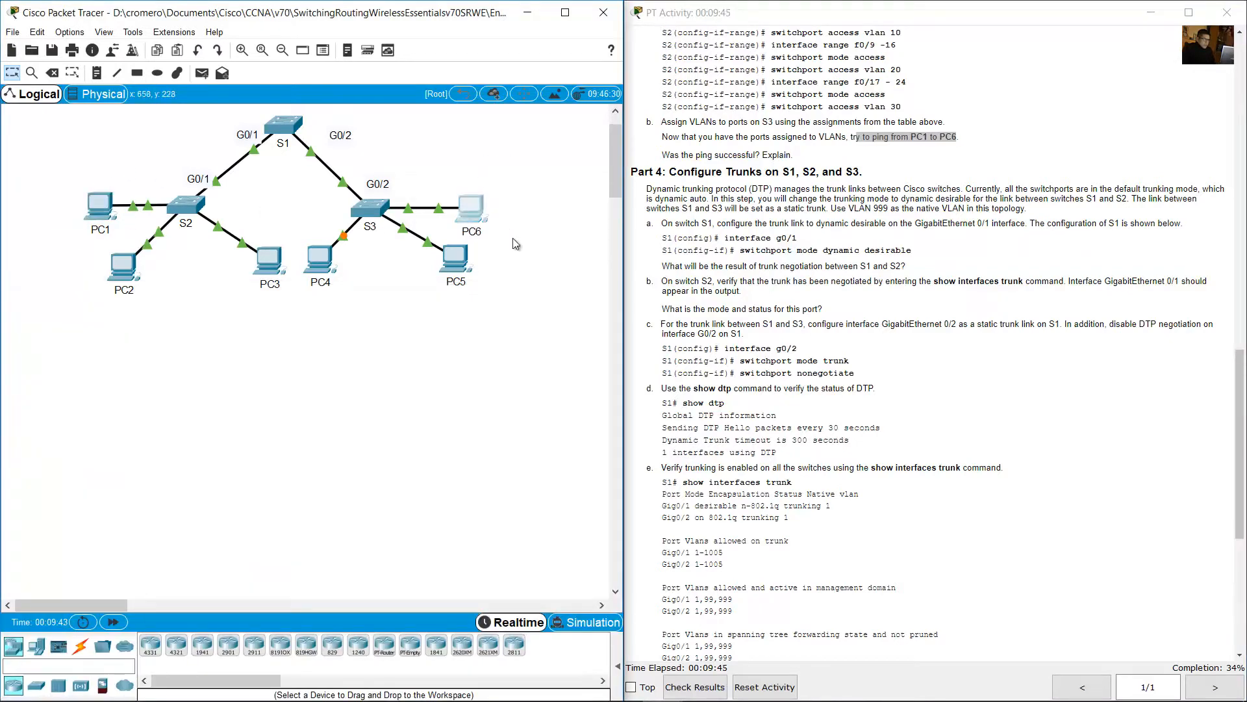
Review PC1's IP configuration and begin a ping command in PC1's Command Prompt
left_click(115, 215)
left_click_drag(537, 156, 148, 299)
left_click(80, 368)
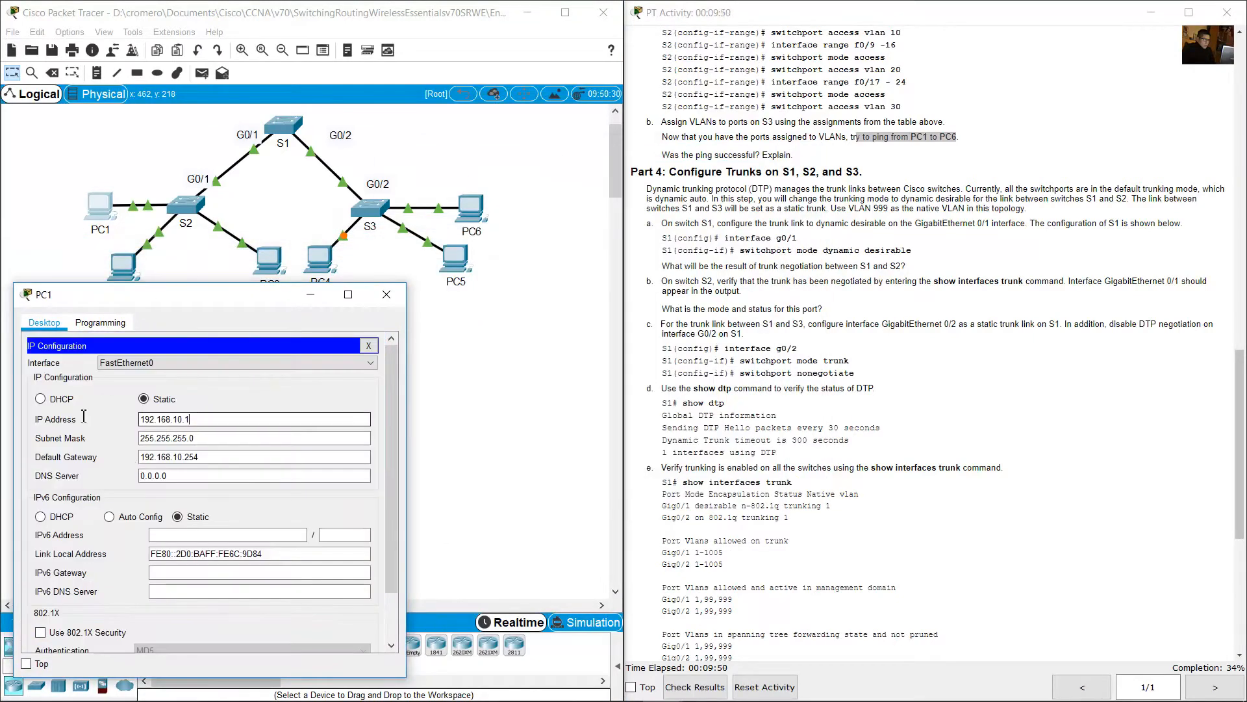
left_click_drag(406, 335, 564, 337)
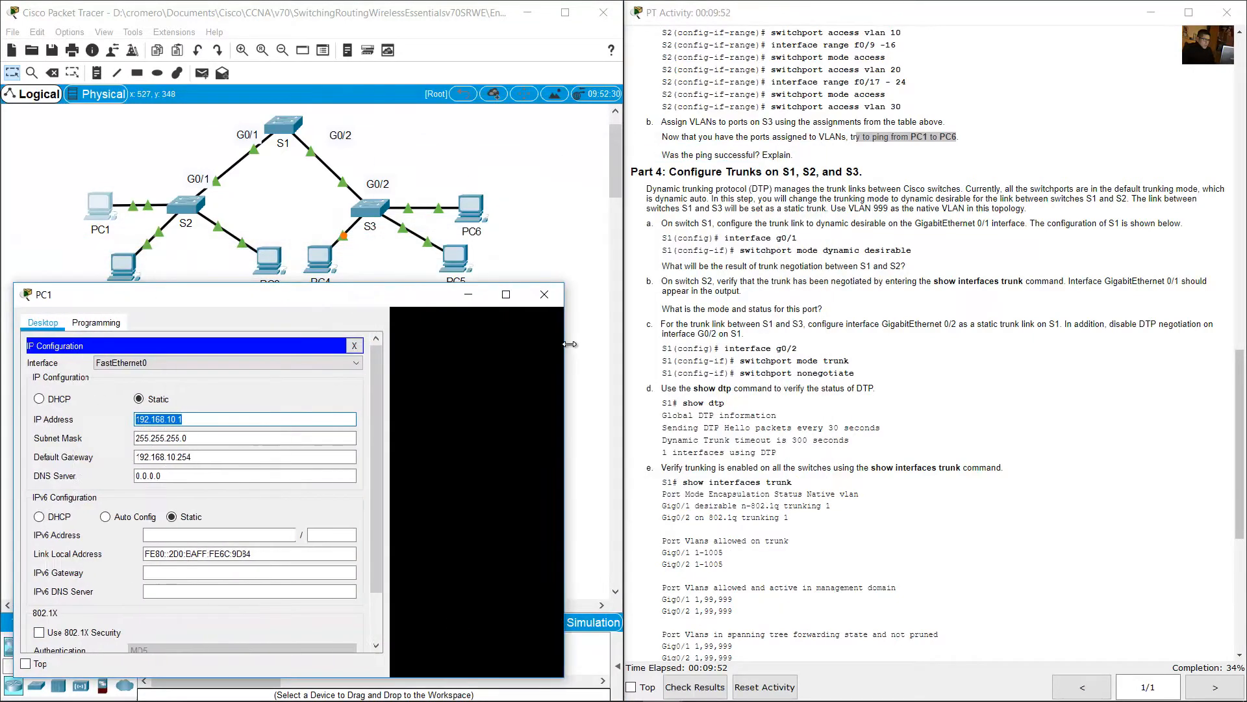
left_click(526, 346)
left_click(404, 377)
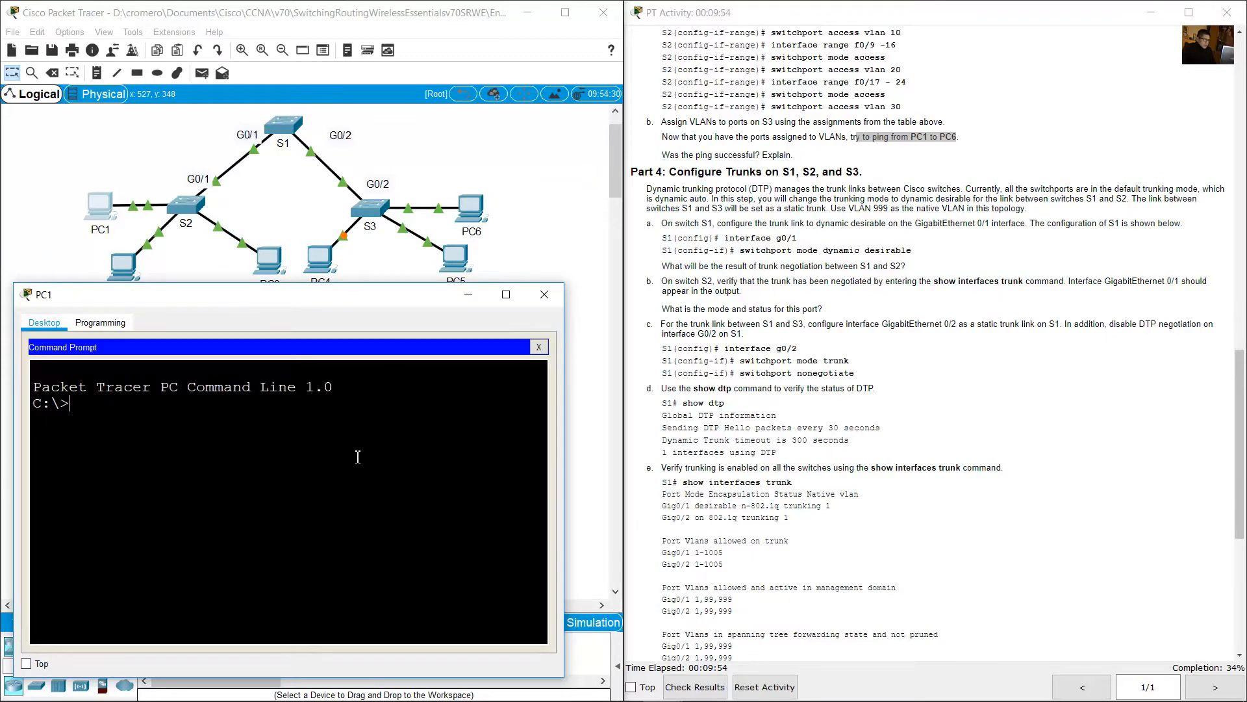
type("ping")
Look up PC6's IP address in its IP configuration
left_click_drag(513, 166, 486, 215)
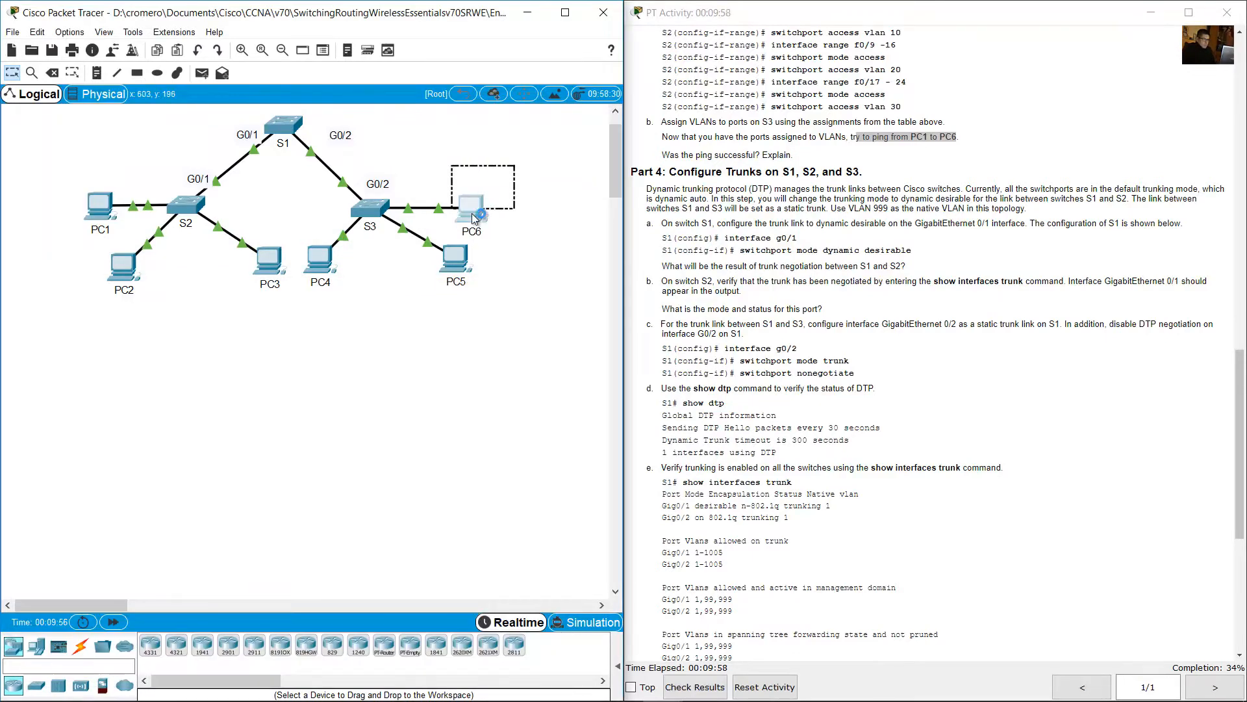
left_click(474, 217)
left_click(478, 195)
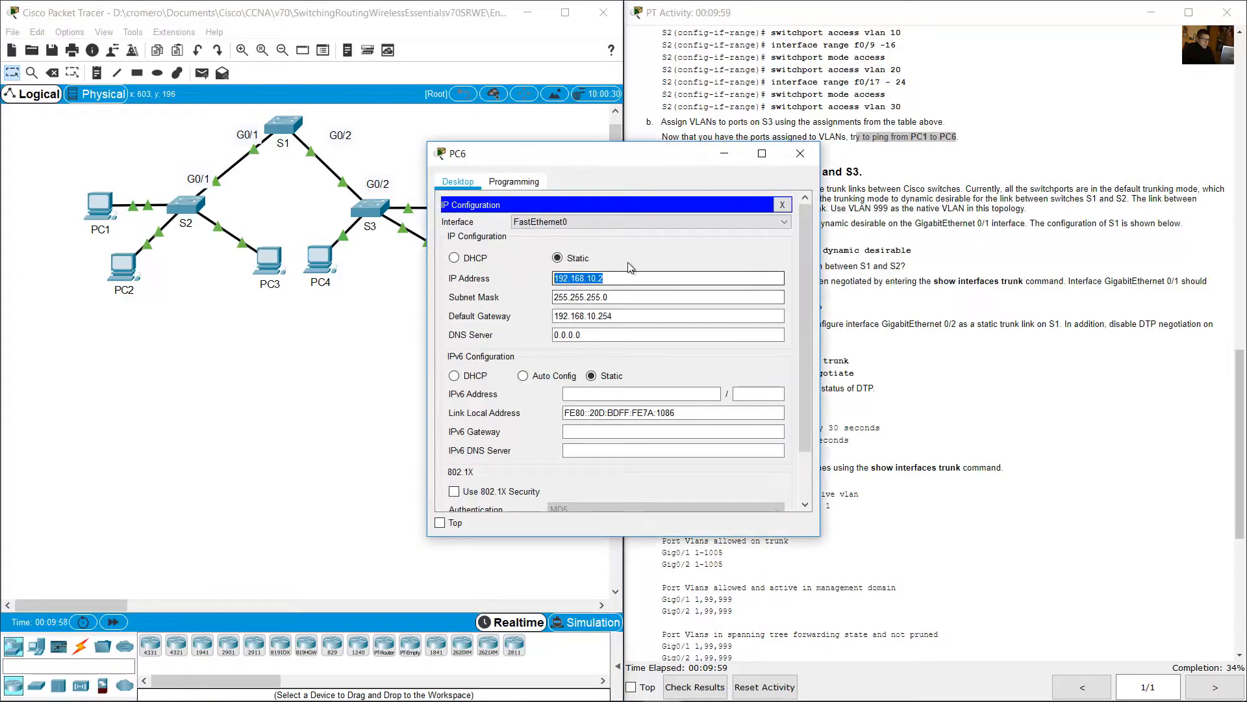
left_click(801, 154)
Ping 192.168.10.2 from PC1, double-checking the address against PC6's IP configuration before sending
left_click(100, 209)
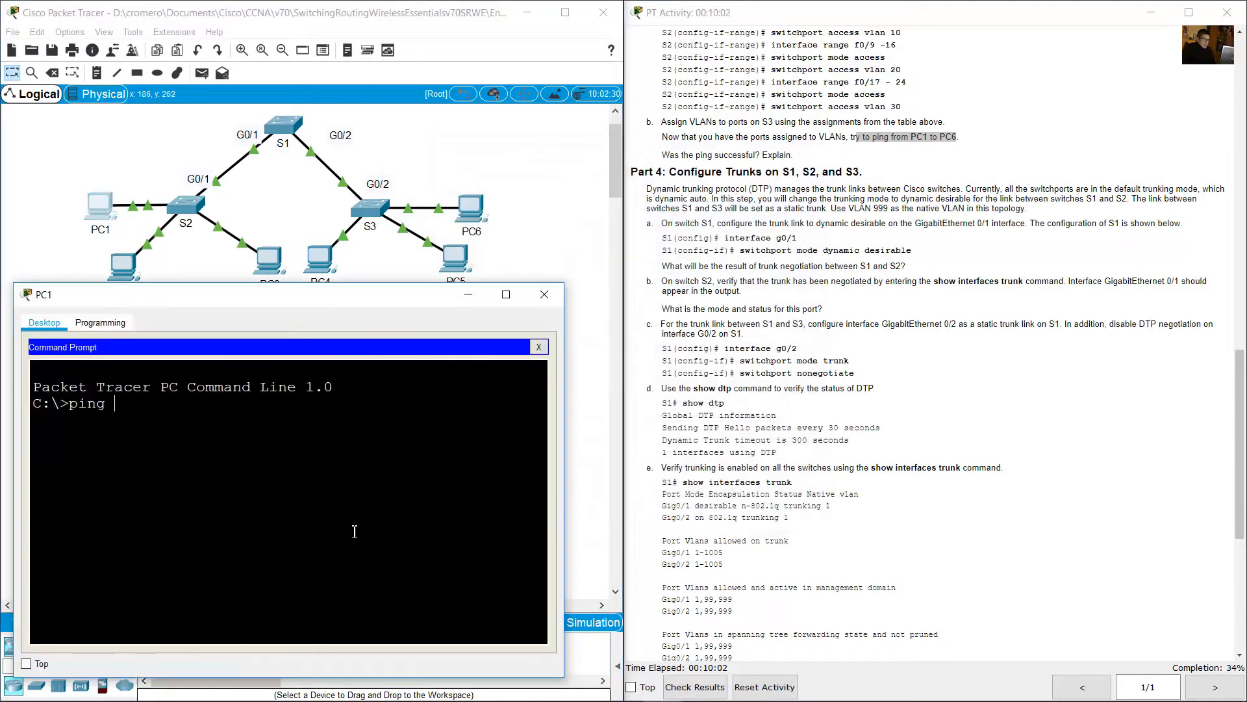
type("192.168.10.2")
left_click(472, 209)
left_click(477, 198)
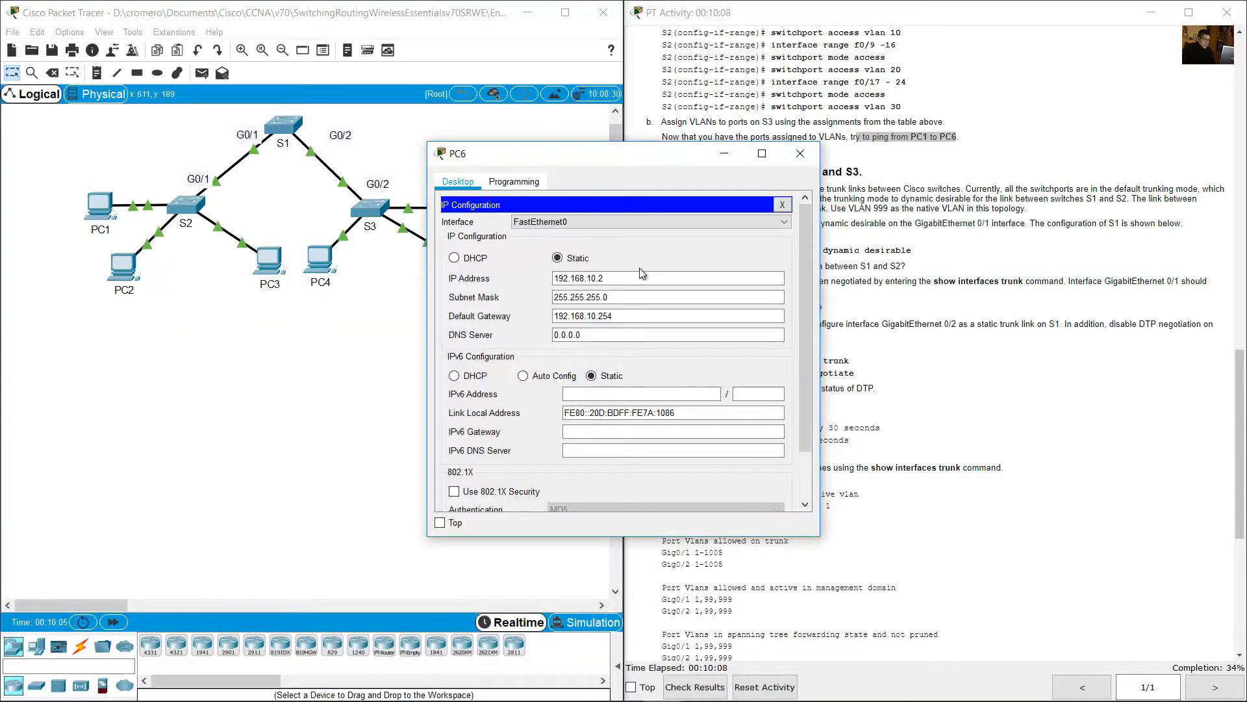
left_click_drag(634, 278, 532, 281)
left_click(798, 162)
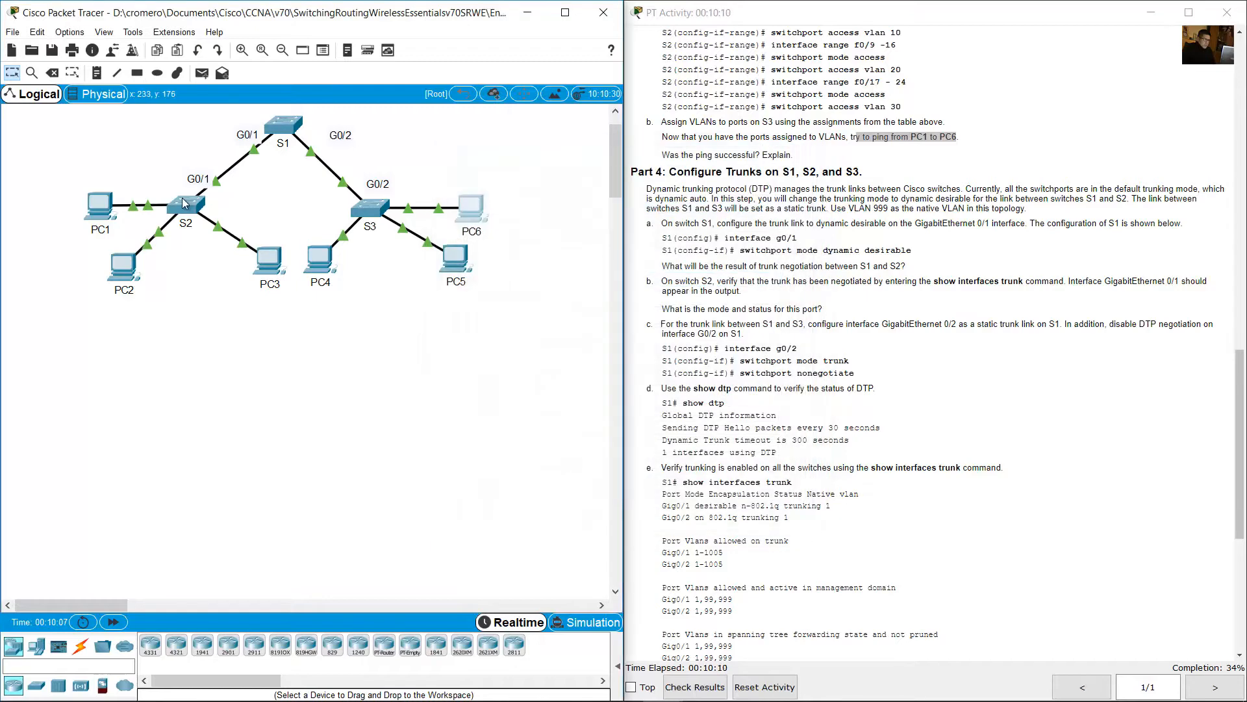
left_click(101, 208)
key("Return")
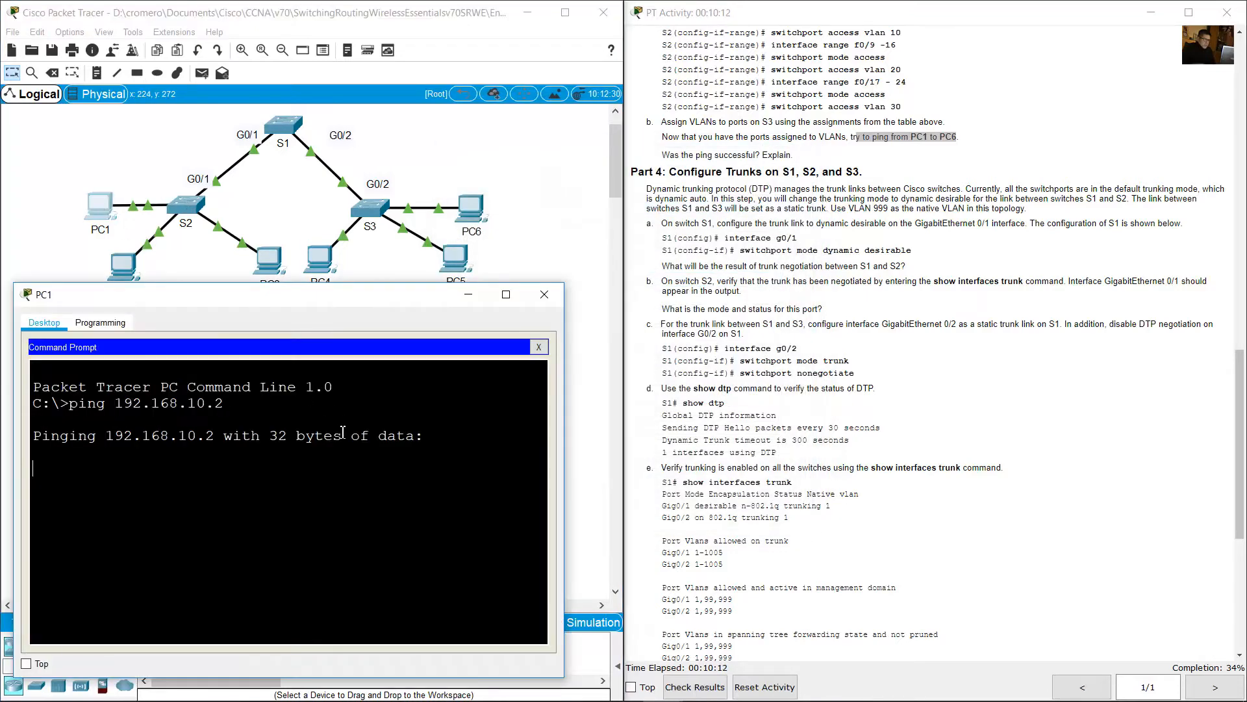
Examine the ping replies on PC1 and read the activity question about whether the ping was successful
left_click(701, 163)
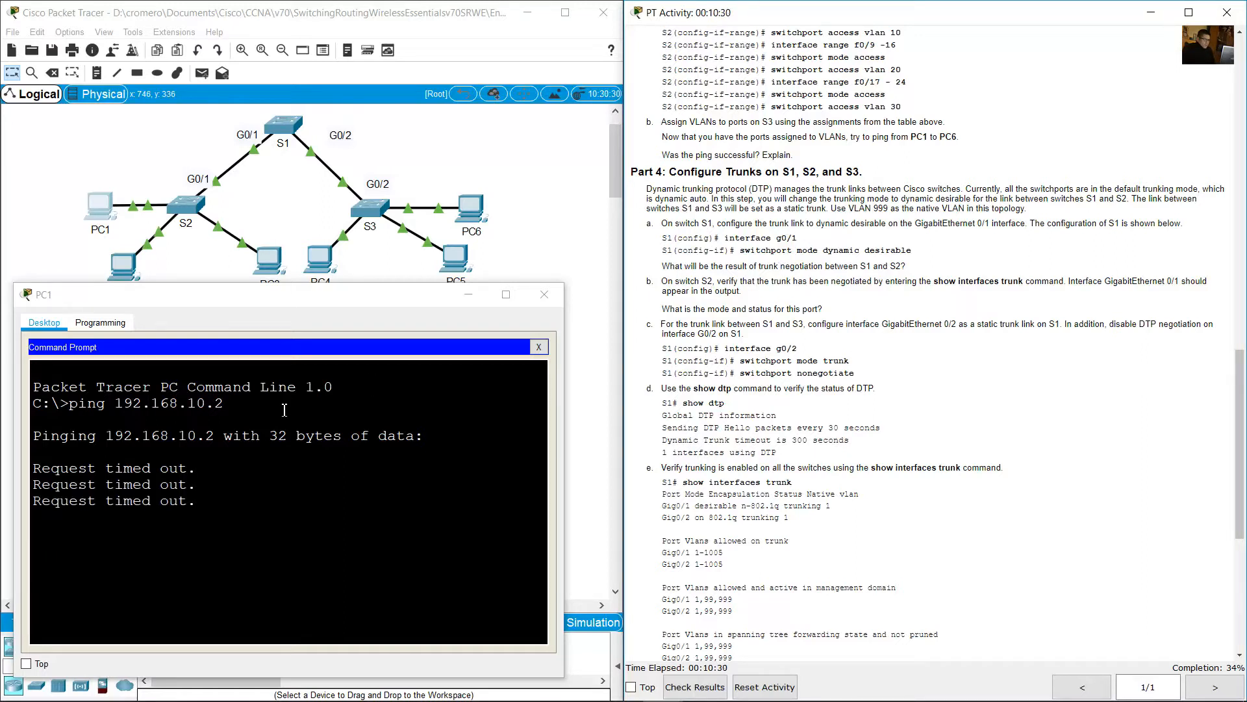
left_click_drag(59, 469, 212, 502)
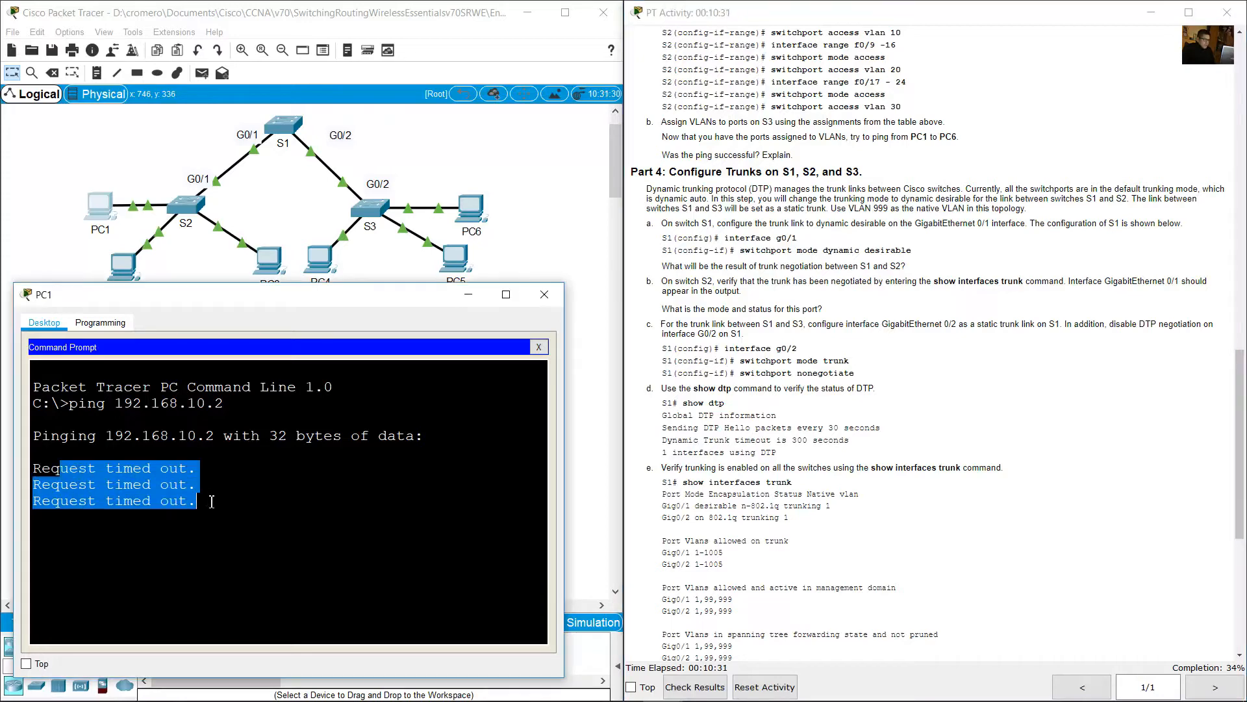
left_click(785, 158)
left_click_drag(662, 156, 794, 158)
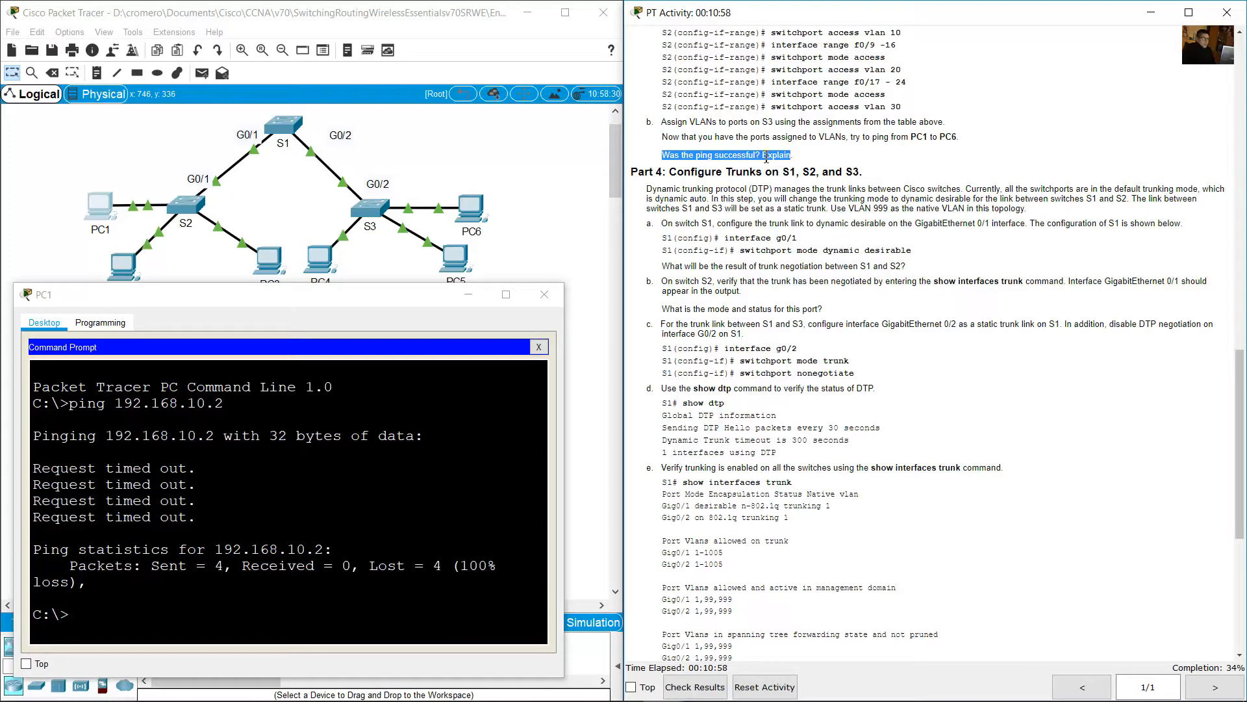
Inspect the G0/1 link between S1 and S2 and the G0/2 link between S1 and S3 in the topology
left_click(298, 174)
left_click_drag(202, 120, 366, 171)
left_click(384, 156)
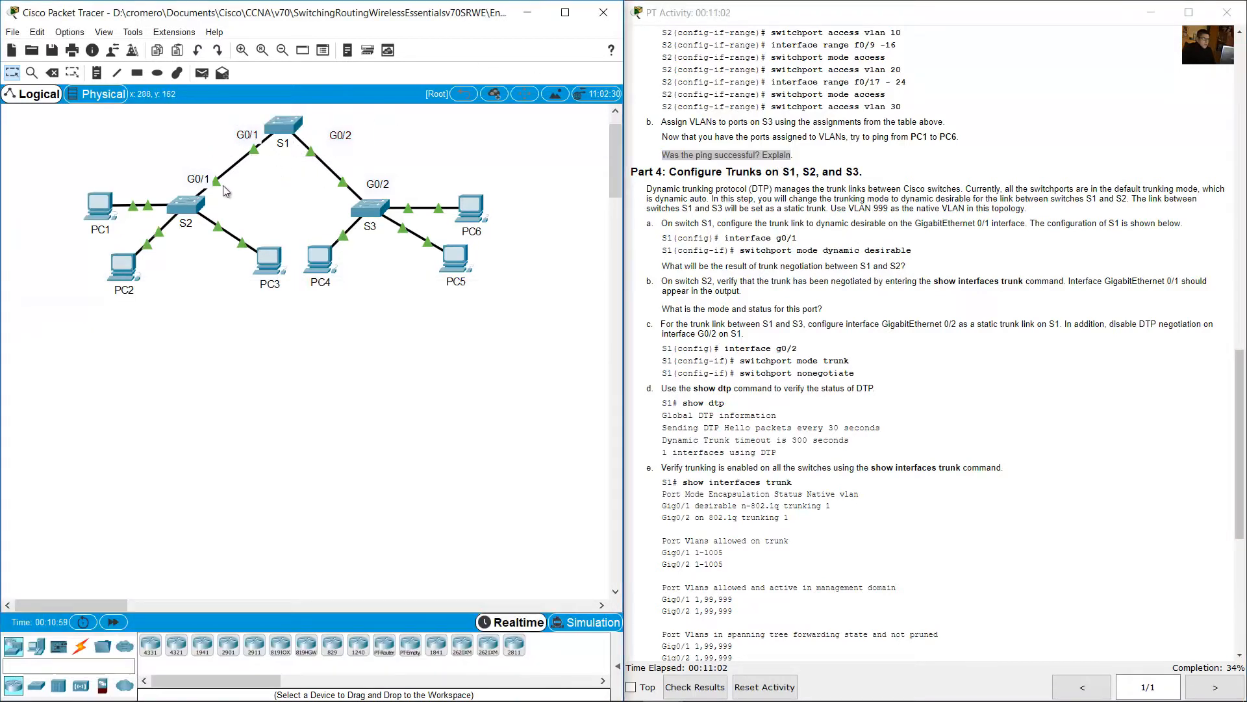
left_click_drag(163, 168, 199, 211)
left_click_drag(254, 122, 282, 152)
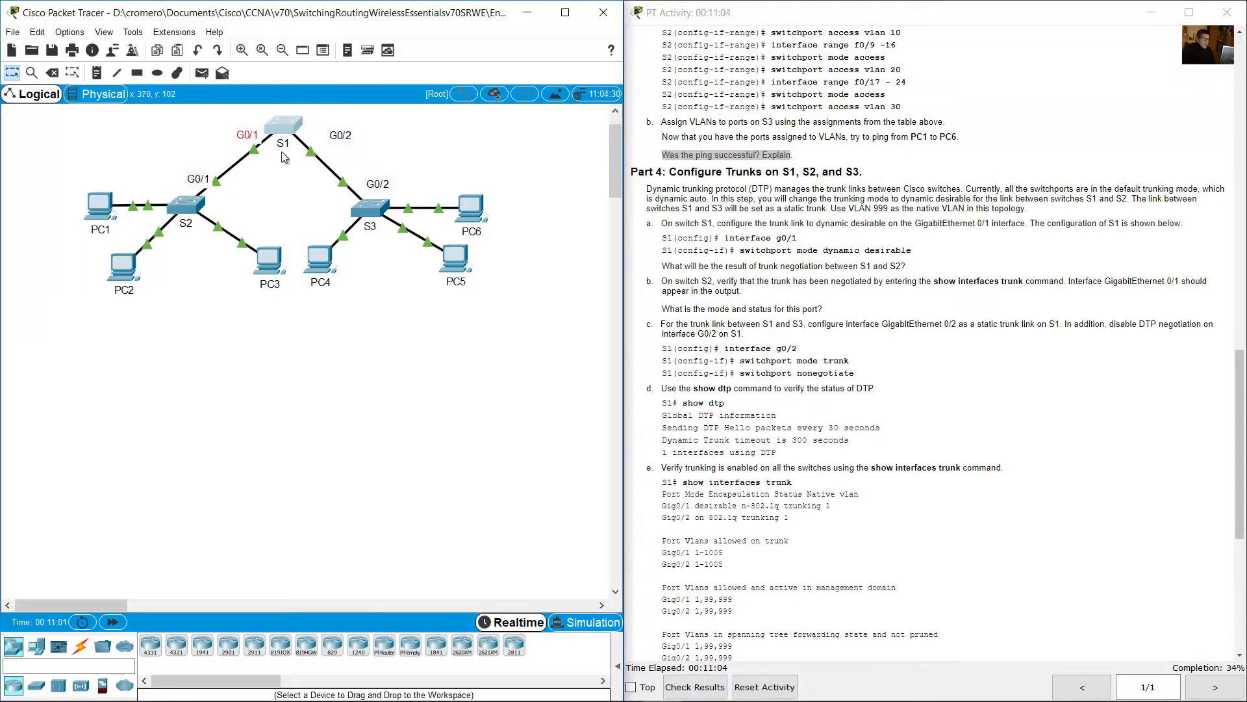
mouse_move(254, 150)
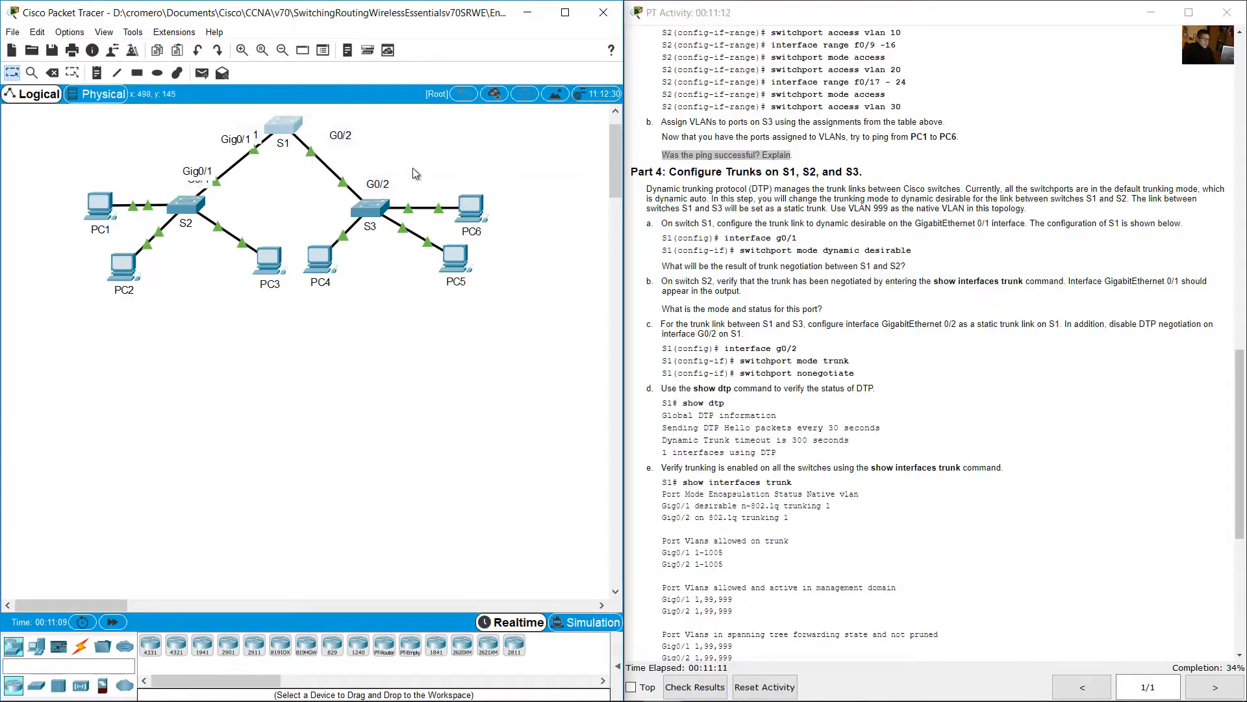
mouse_move(339, 180)
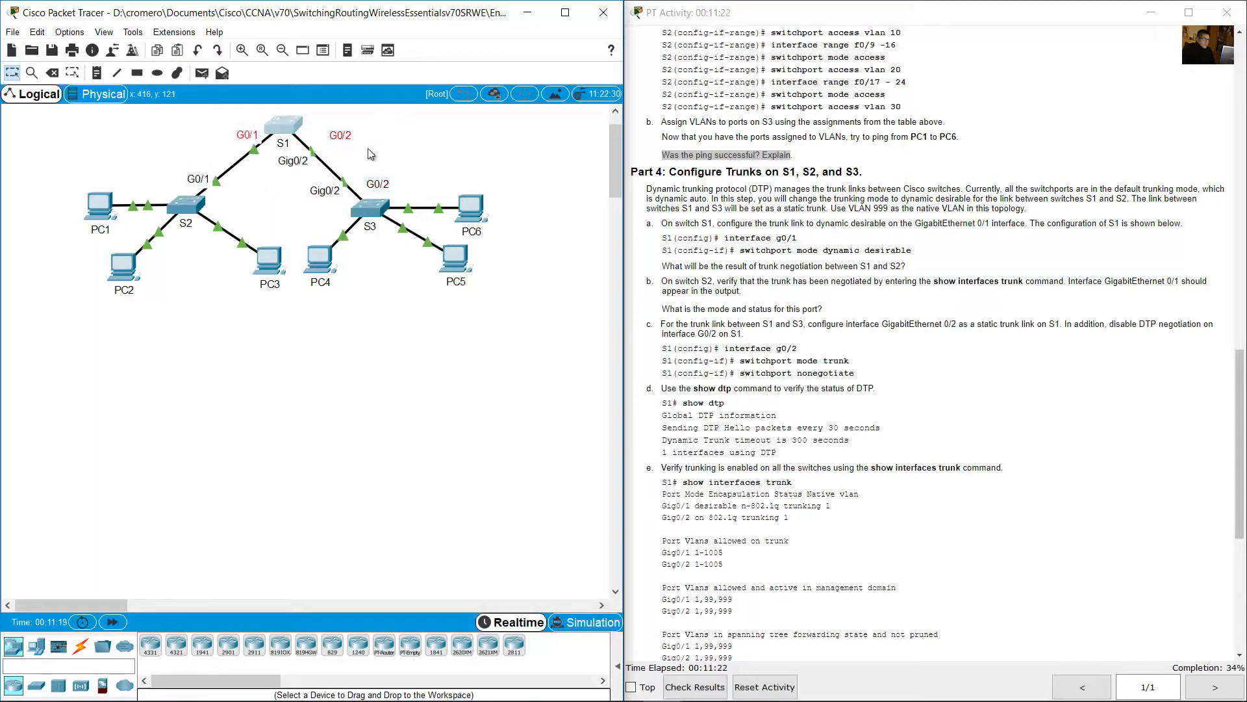
Exit global configuration mode on S2 and display its brief VLAN table
left_click(189, 204)
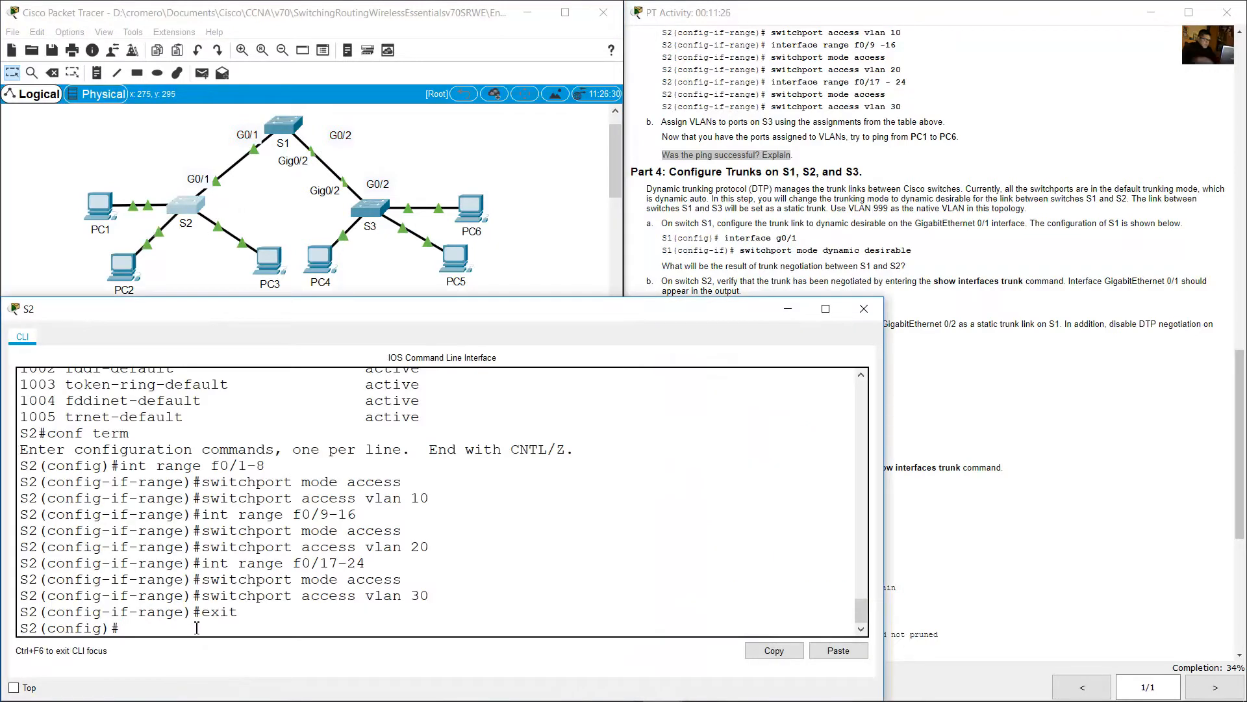
type("exit")
key("Return")
key("Up")
key("Up")
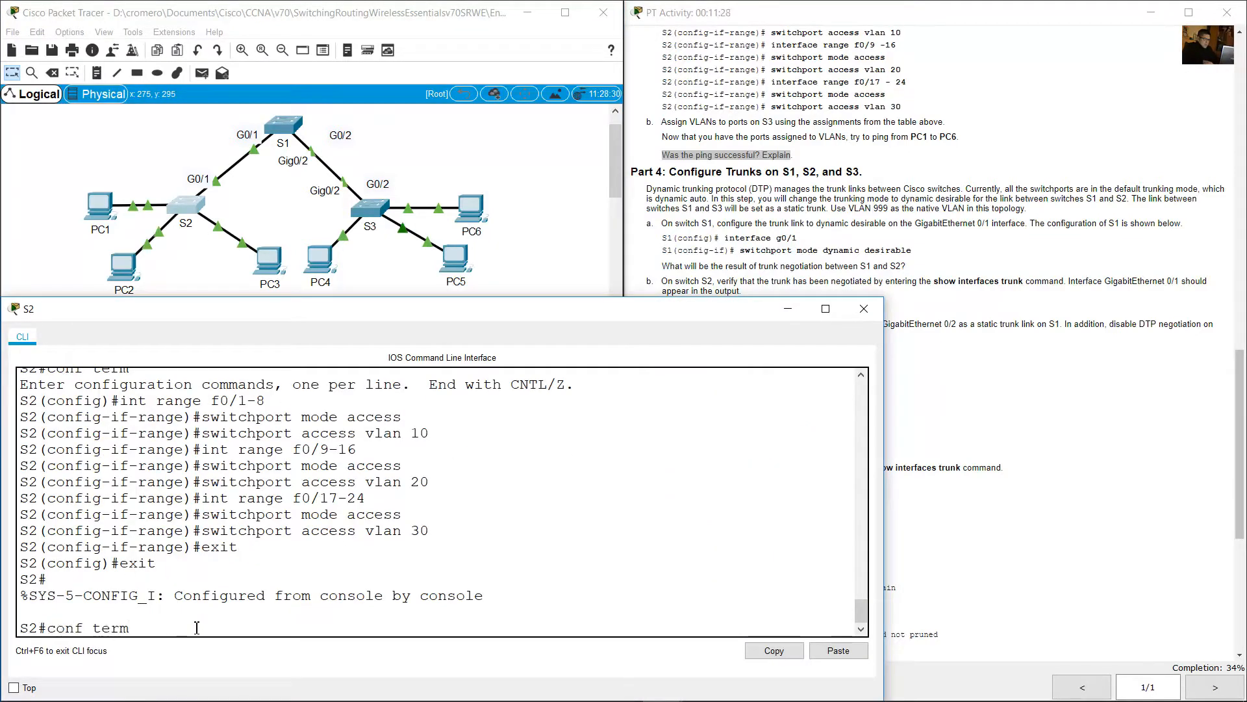
key("Return")
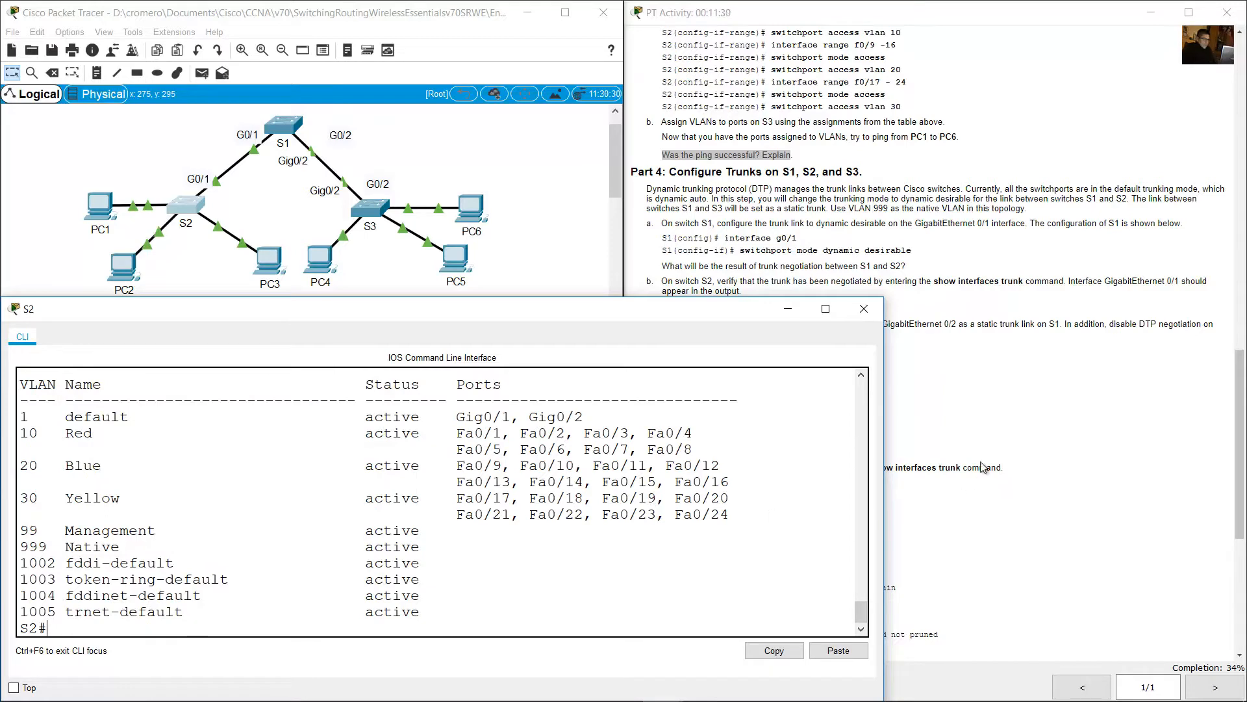
Widen the S2 console and check which VLAN its Gig0/1 uplink to S1 belongs to
left_click_drag(884, 400, 966, 399)
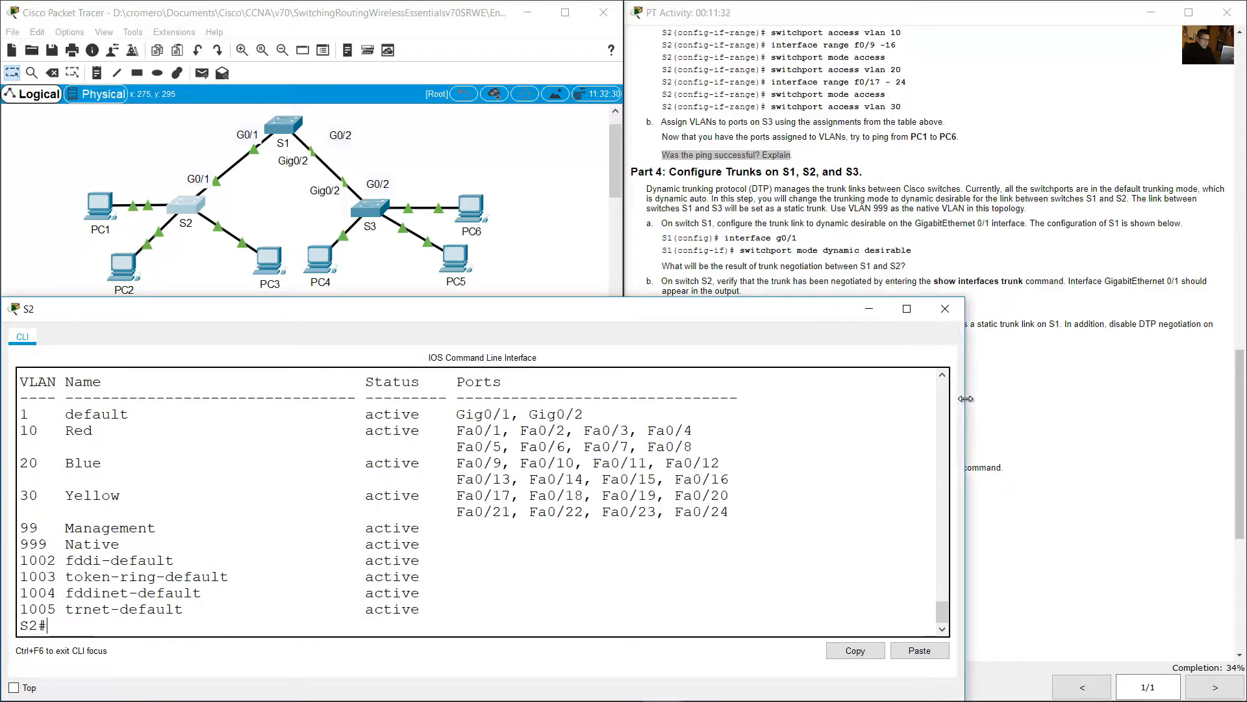
left_click_drag(246, 203, 195, 171)
left_click(198, 222)
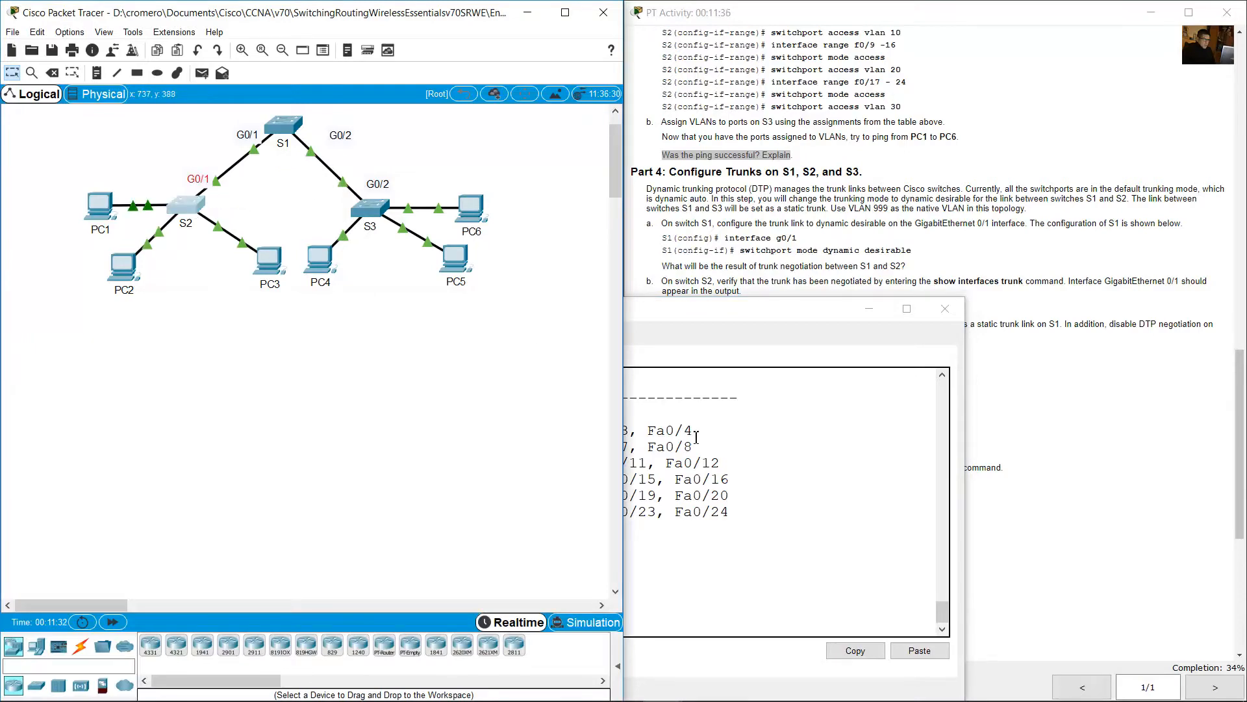
left_click_drag(458, 414, 514, 414)
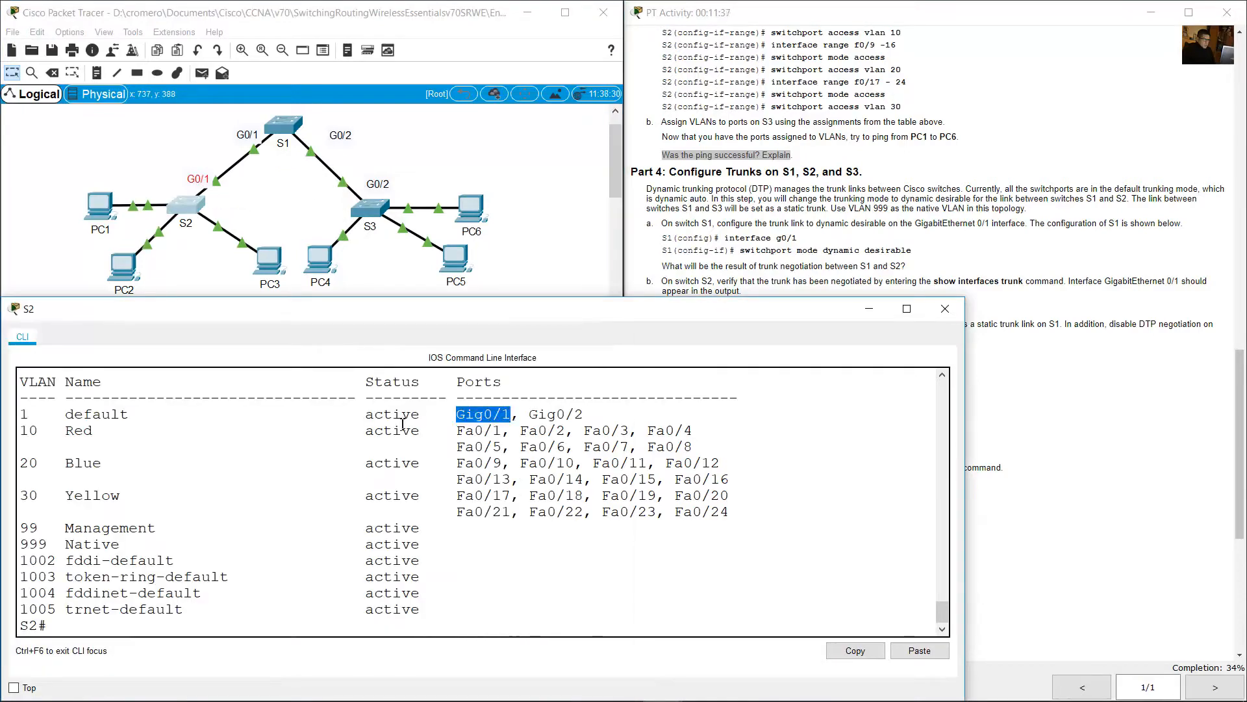
left_click_drag(136, 418, 19, 416)
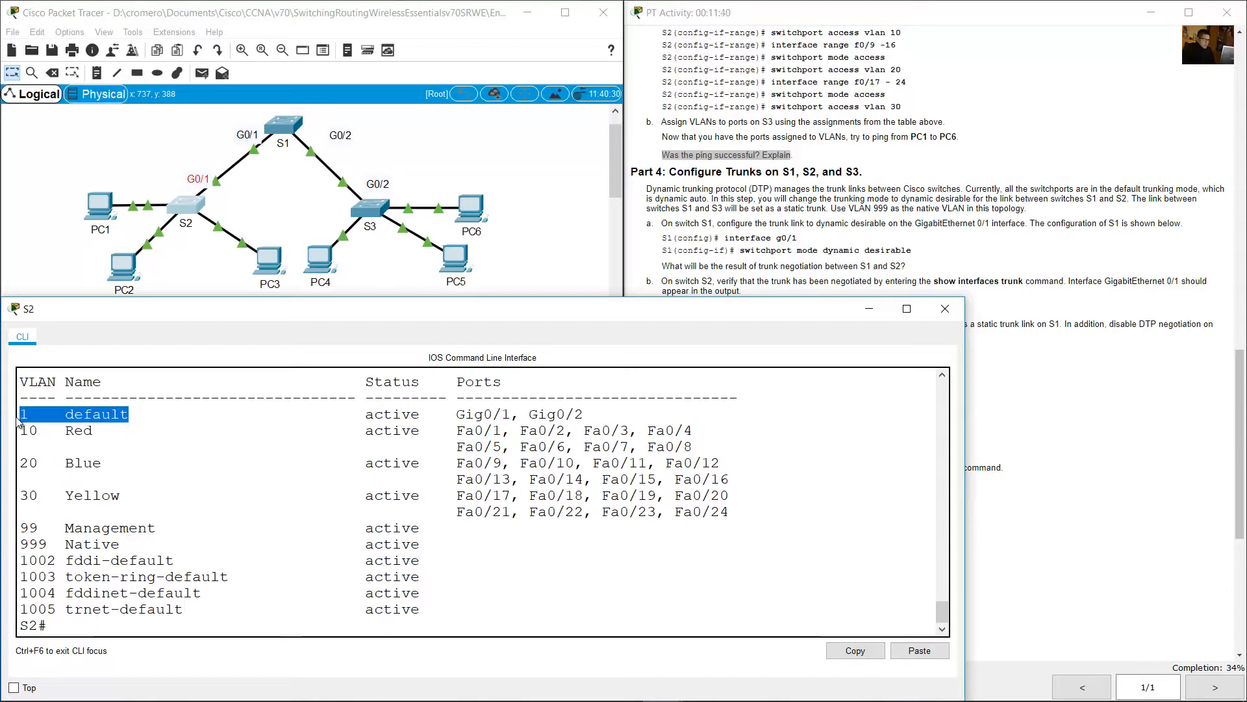
left_click(524, 411)
left_click_drag(446, 416, 19, 416)
left_click(207, 631)
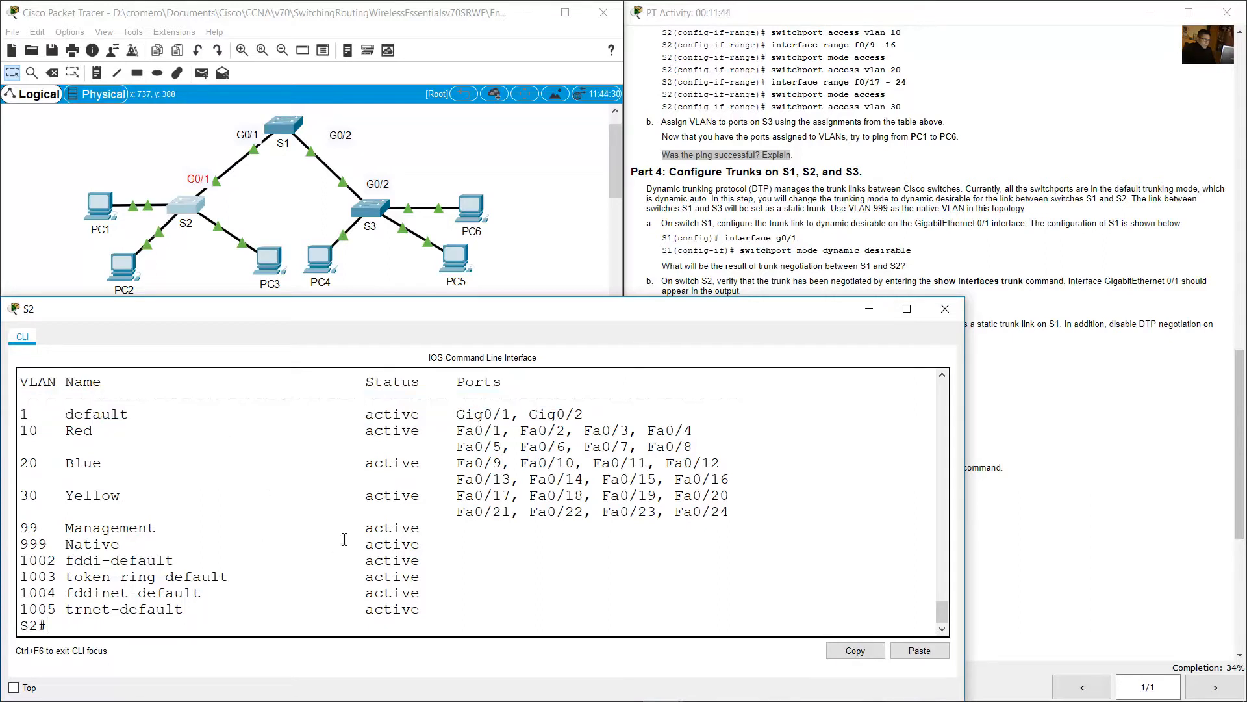
Run show interface trunk on S2 and check the output for trunk links
type("show interfa")
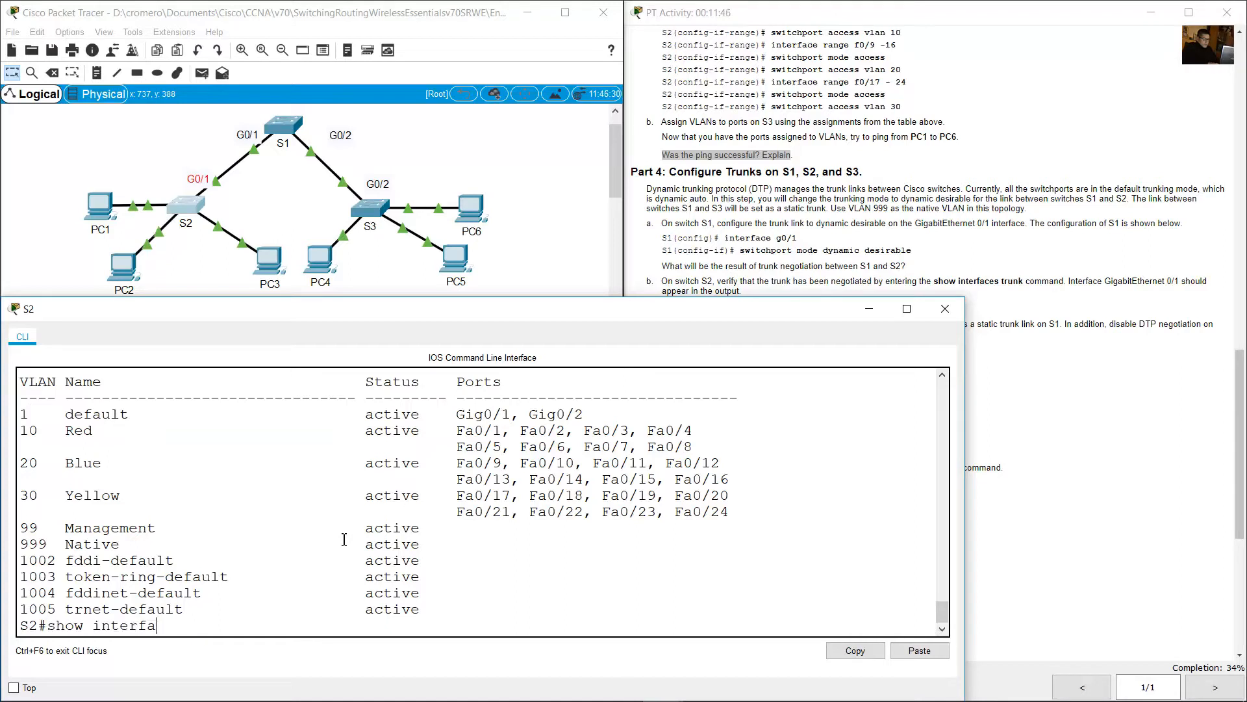
type("ce trunk")
key("Return")
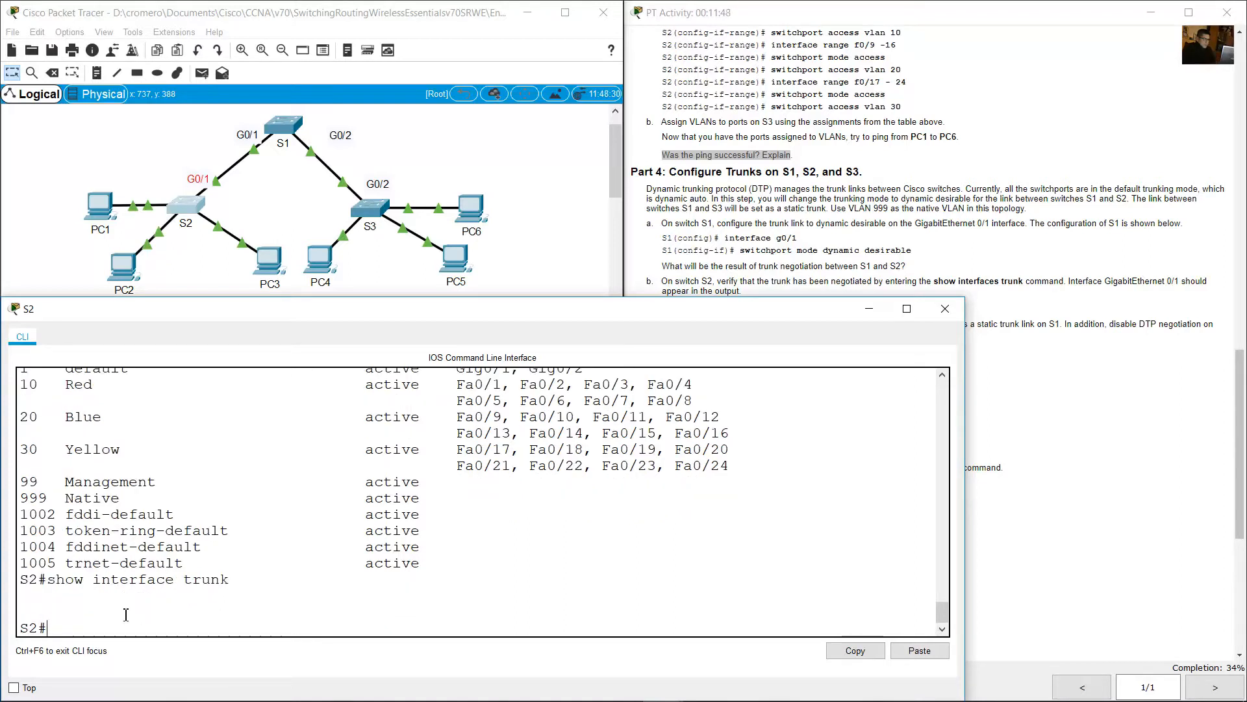
left_click_drag(56, 581, 90, 617)
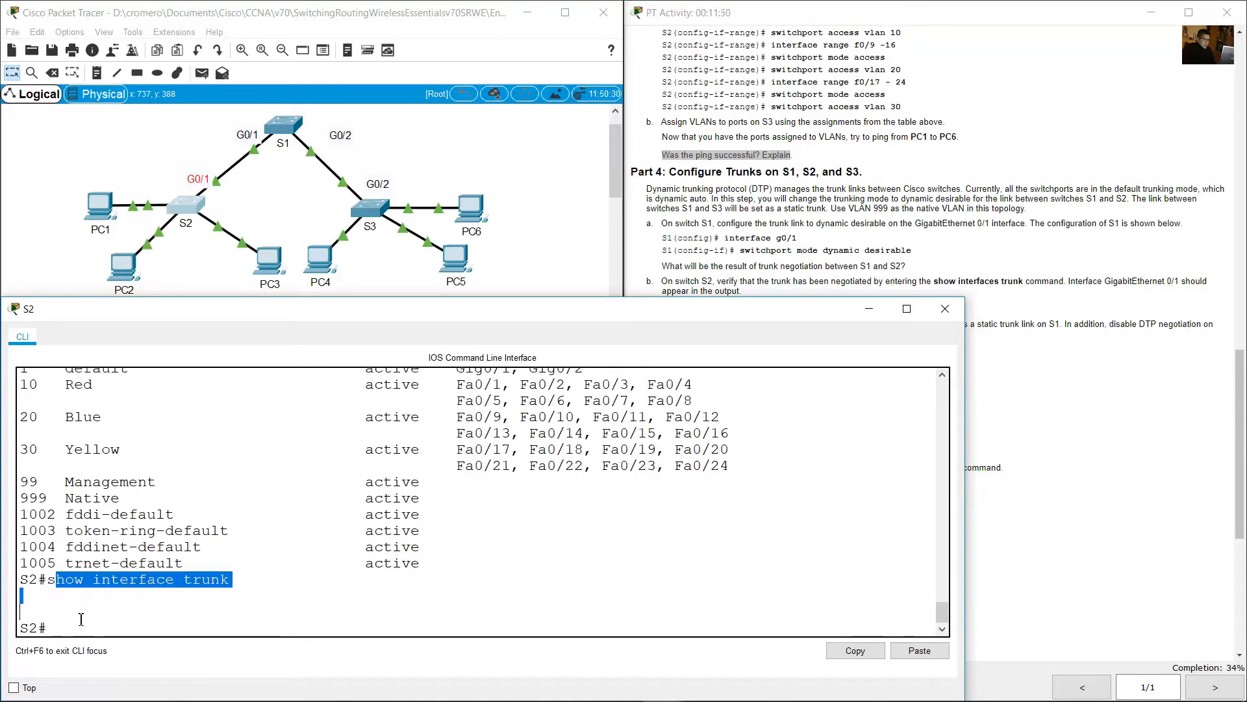
Bring up the S1 console, clear the pending command, and check which VLAN the Gig0/1 and Gig0/2 ports belong to
left_click(386, 161)
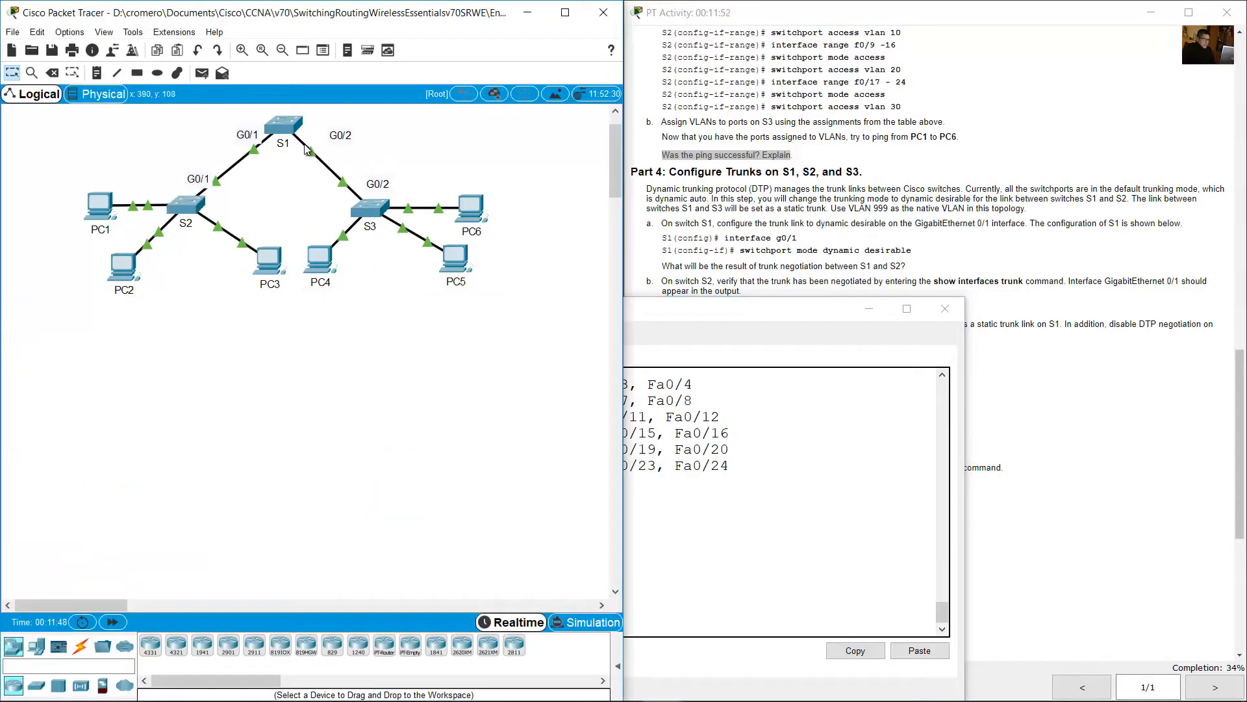
left_click_drag(299, 186, 282, 123)
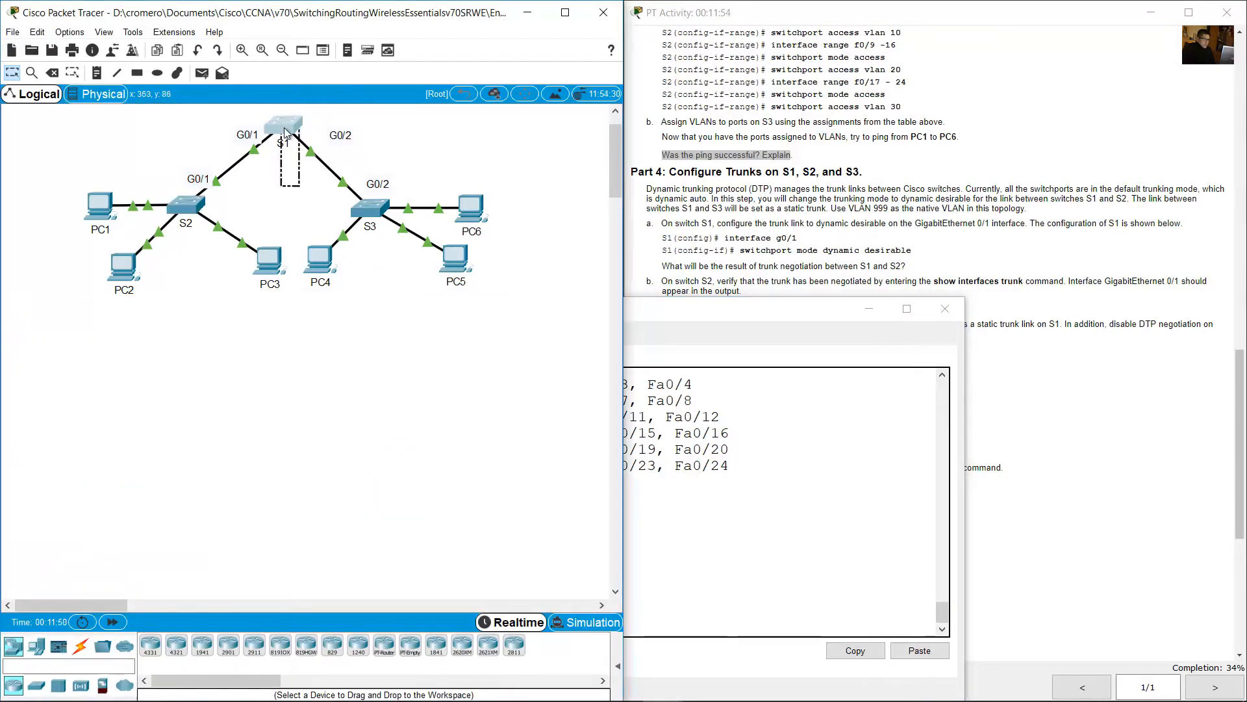
left_click(286, 132)
left_click(435, 591)
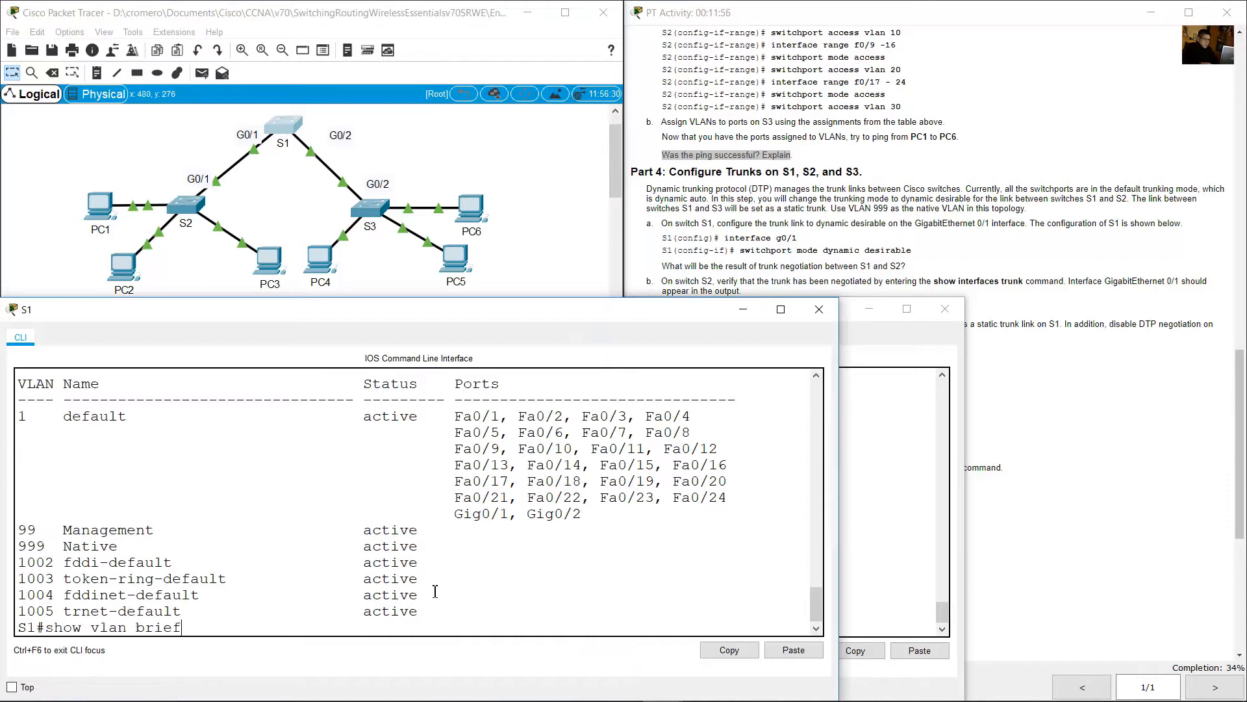
key("ctrl+u")
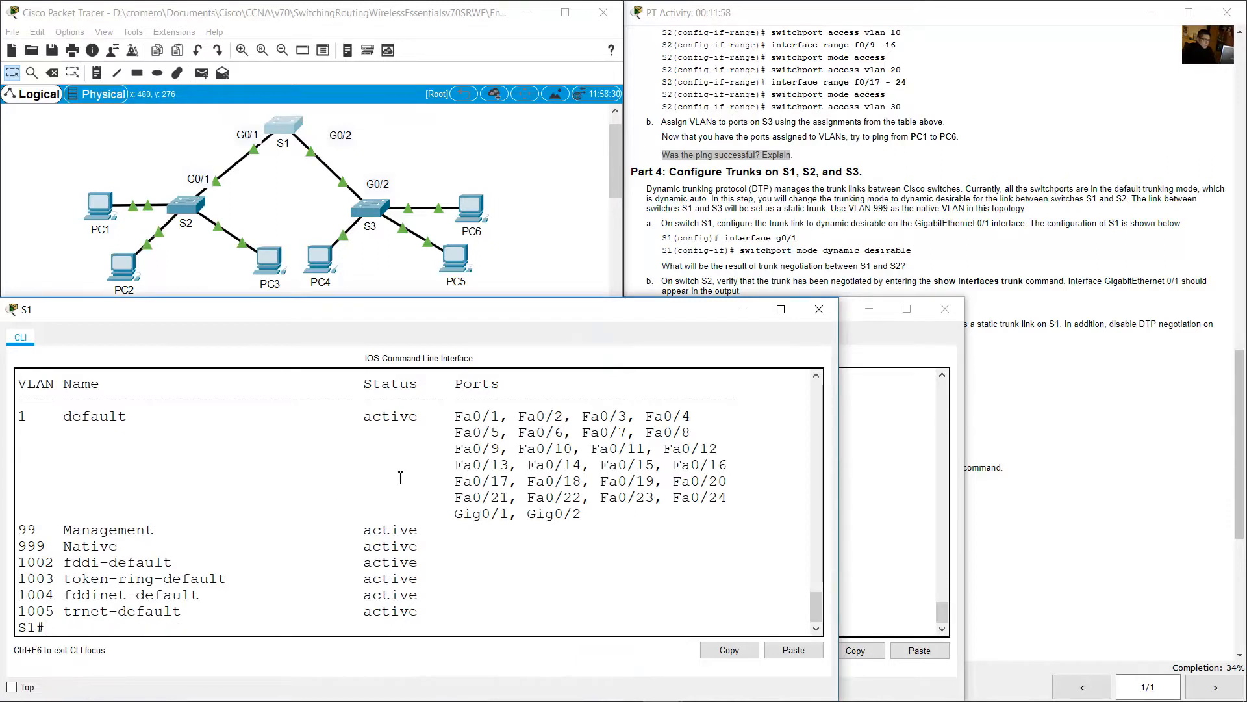
left_click_drag(447, 515, 589, 514)
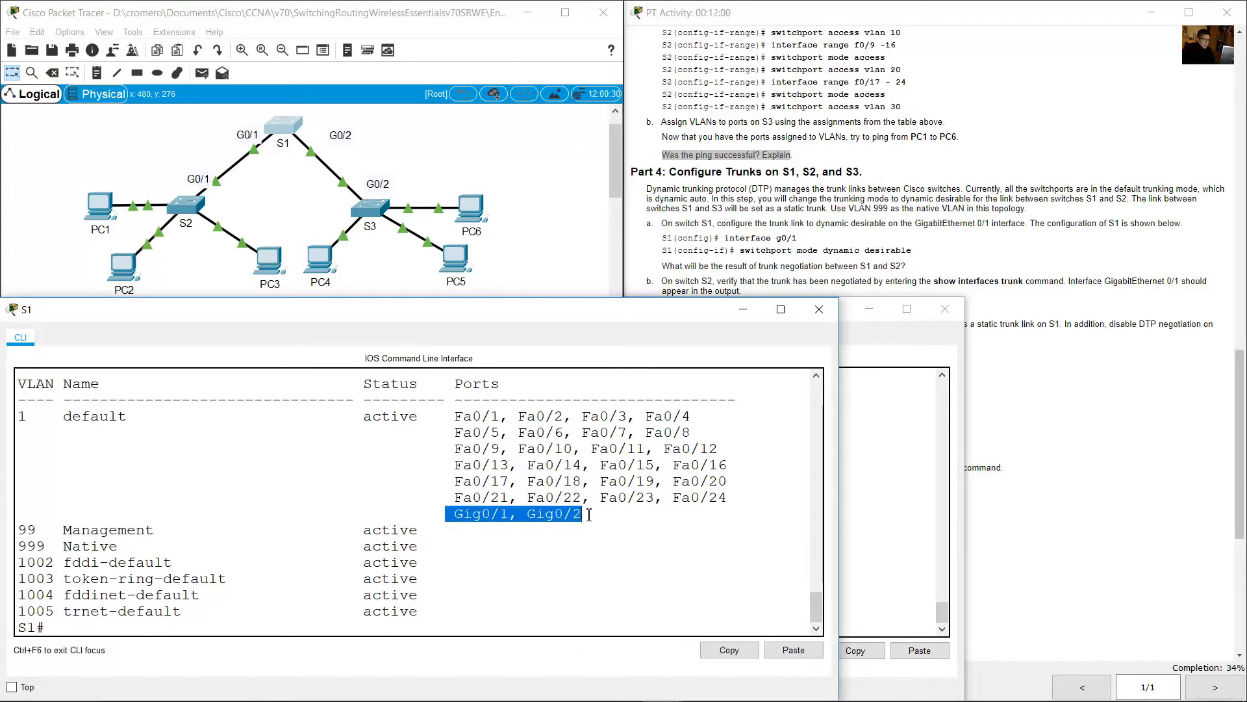
left_click_drag(18, 415, 102, 423)
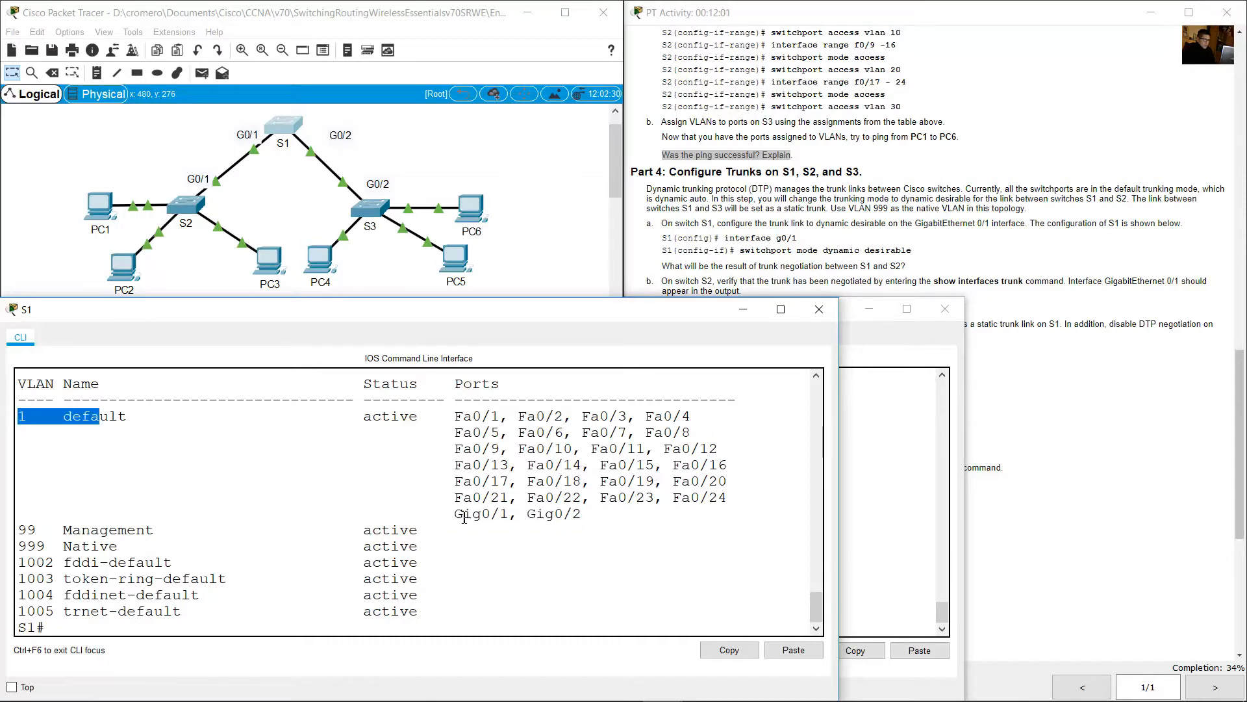
left_click_drag(464, 515, 583, 514)
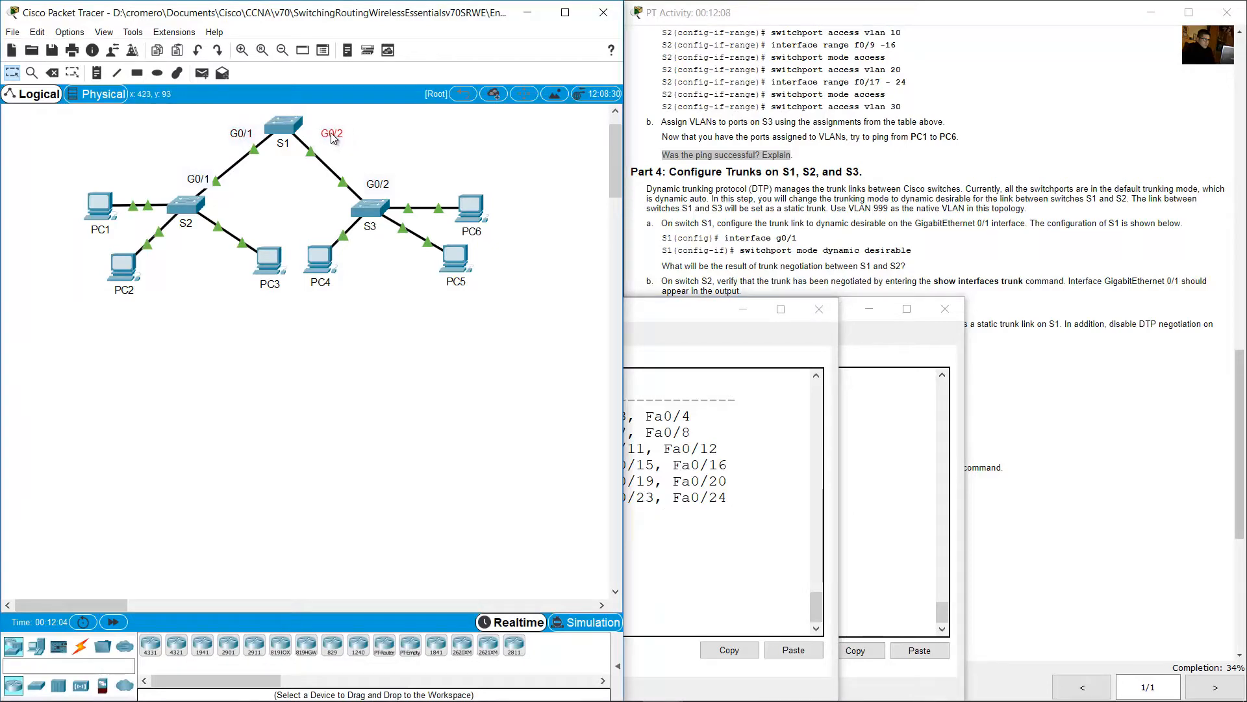
Run show interface trunk on S1, check the output for trunk links, and minimize the console
left_click(289, 128)
left_click(511, 592)
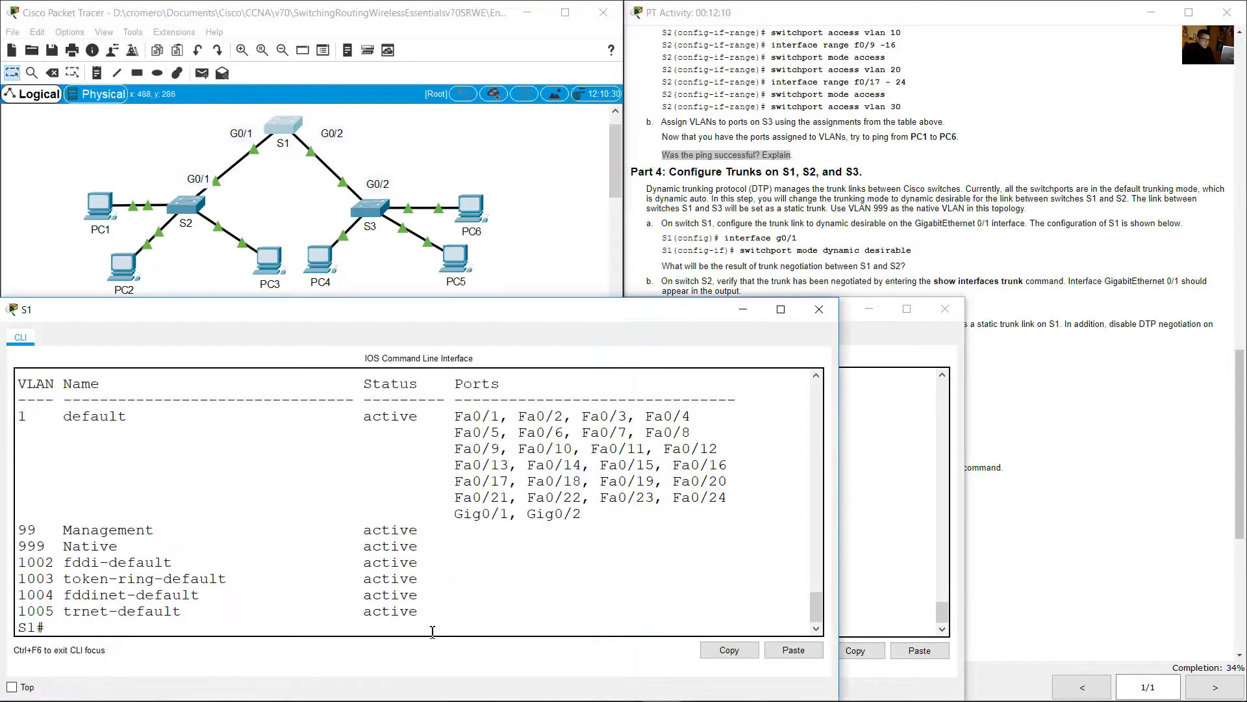
left_click_drag(452, 513, 640, 516)
left_click(509, 581)
type("show interface trunk")
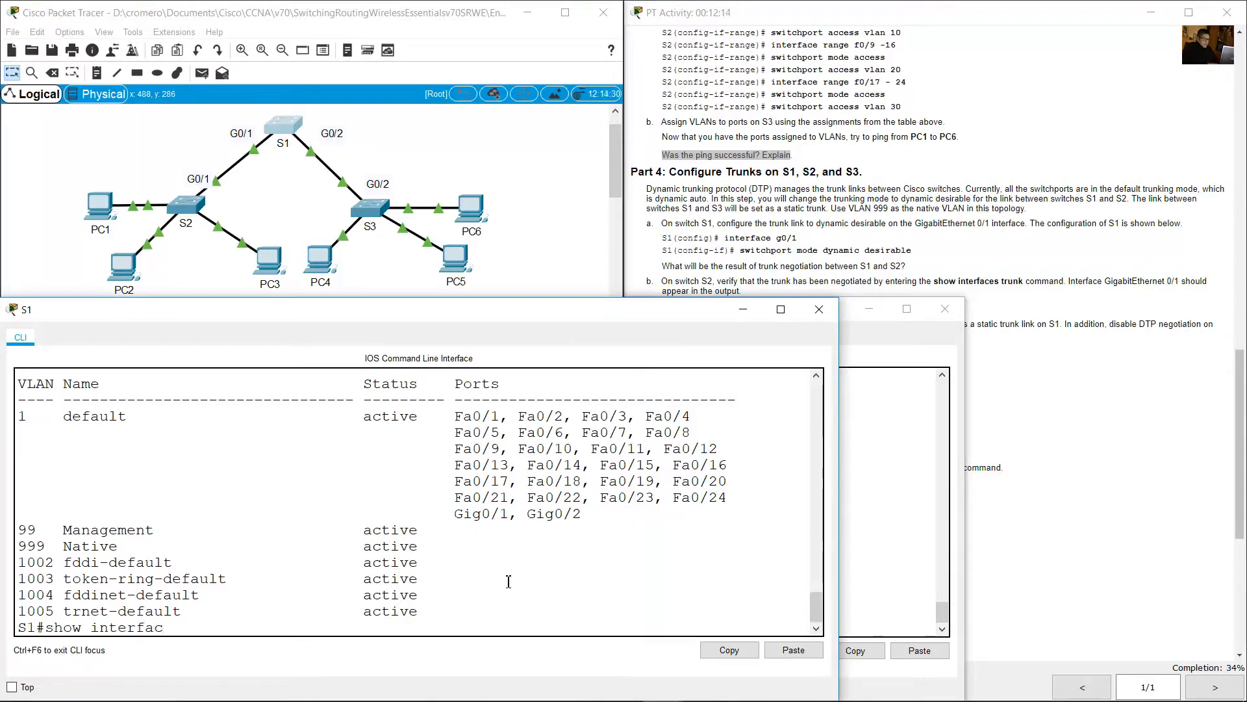
key("Return")
left_click_drag(45, 578, 19, 594)
left_click(744, 309)
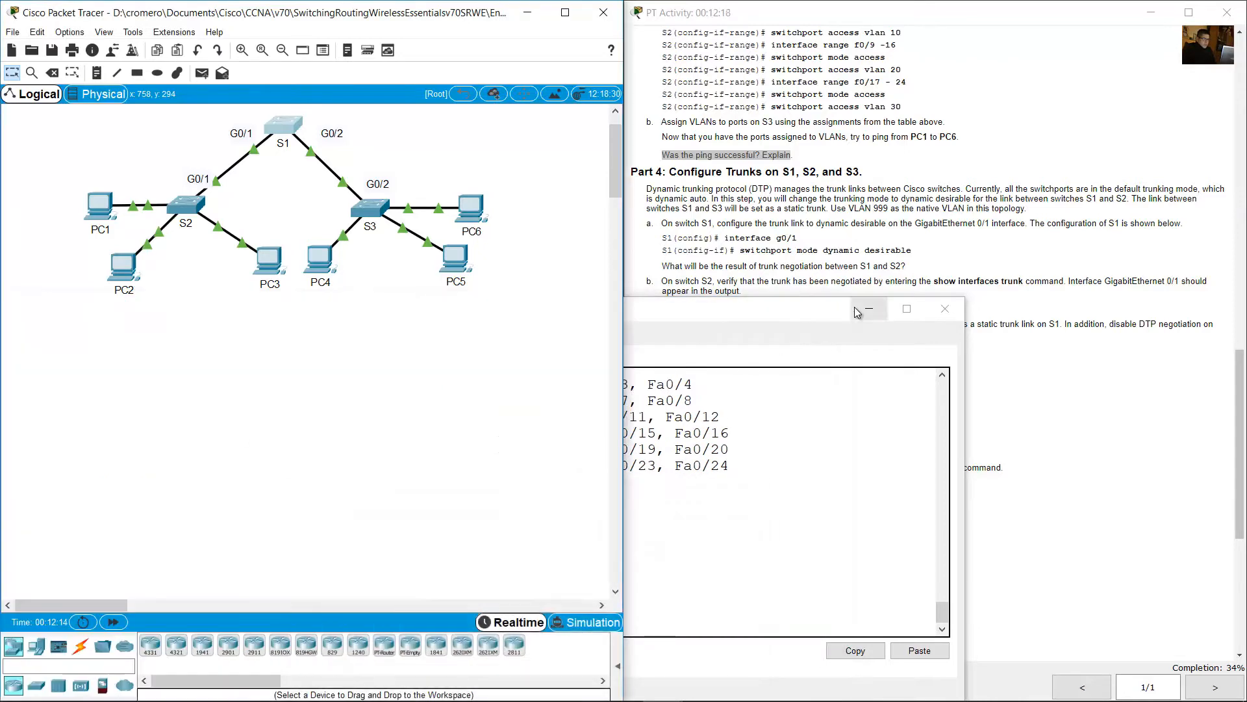
Read the Part 4 introduction on the default trunking mode and the dynamic desirable mode for the link between S1 and S2
left_click(681, 266)
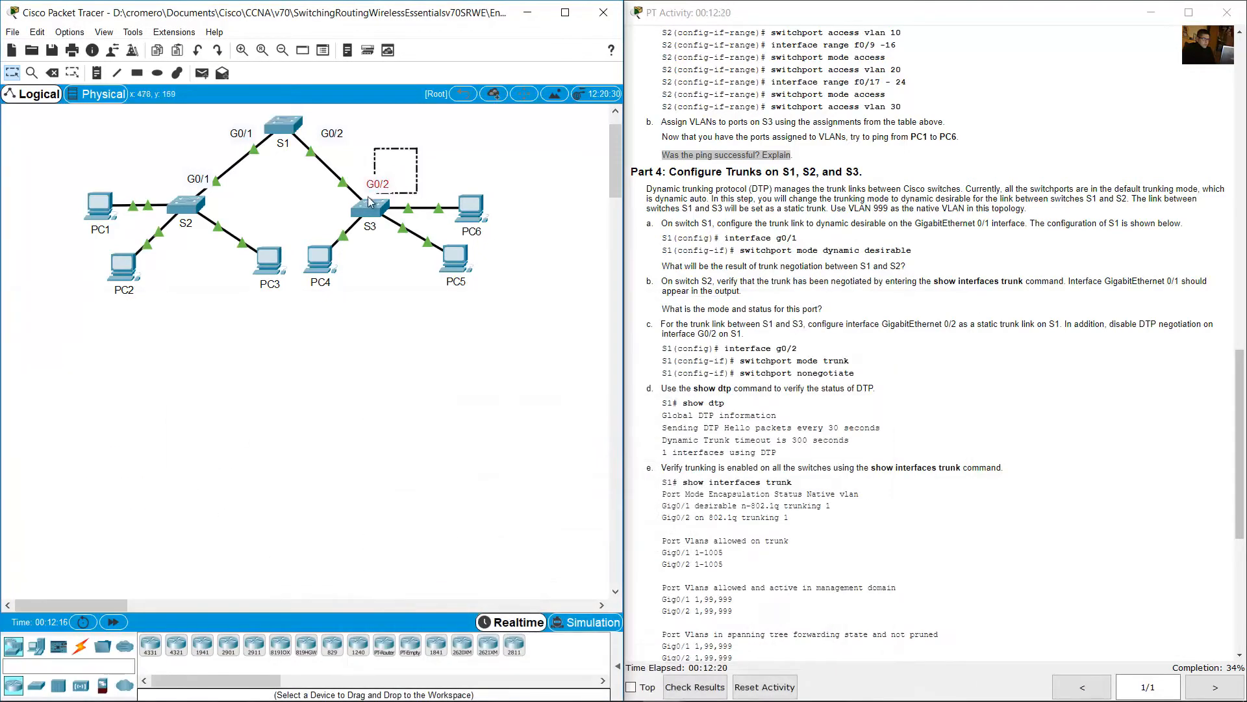
scroll(755, 236, "down", 1)
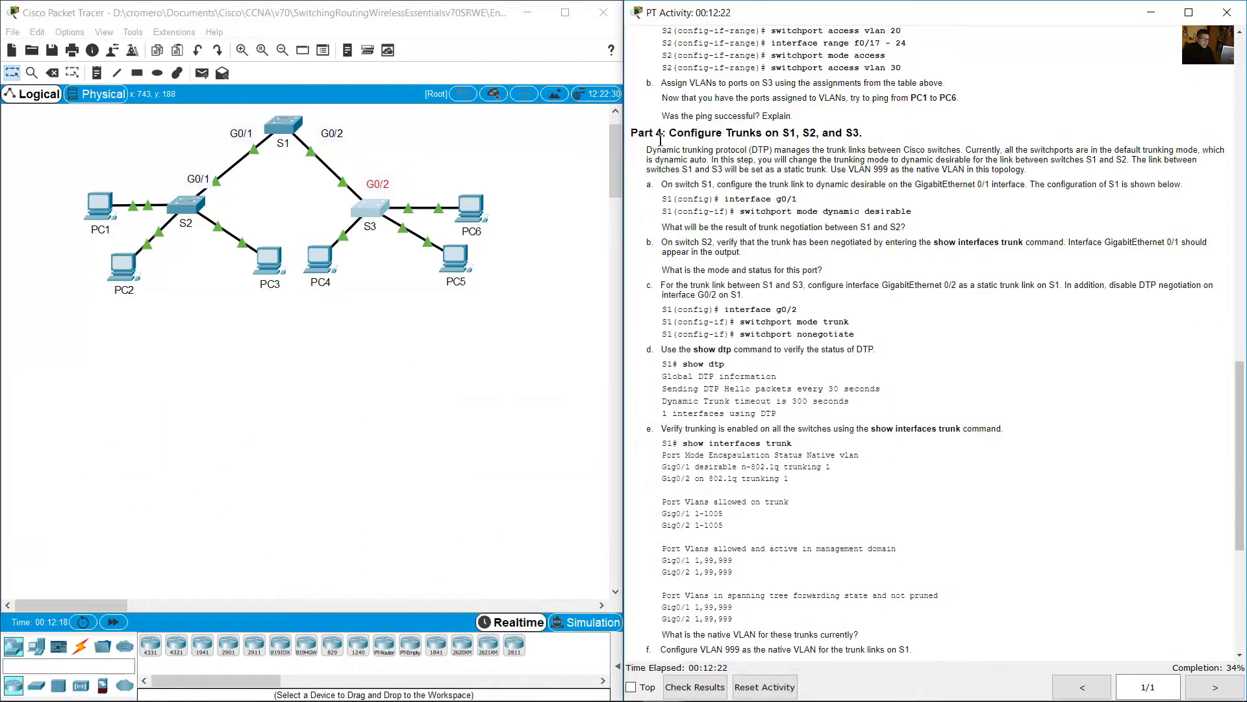
left_click_drag(677, 132, 859, 133)
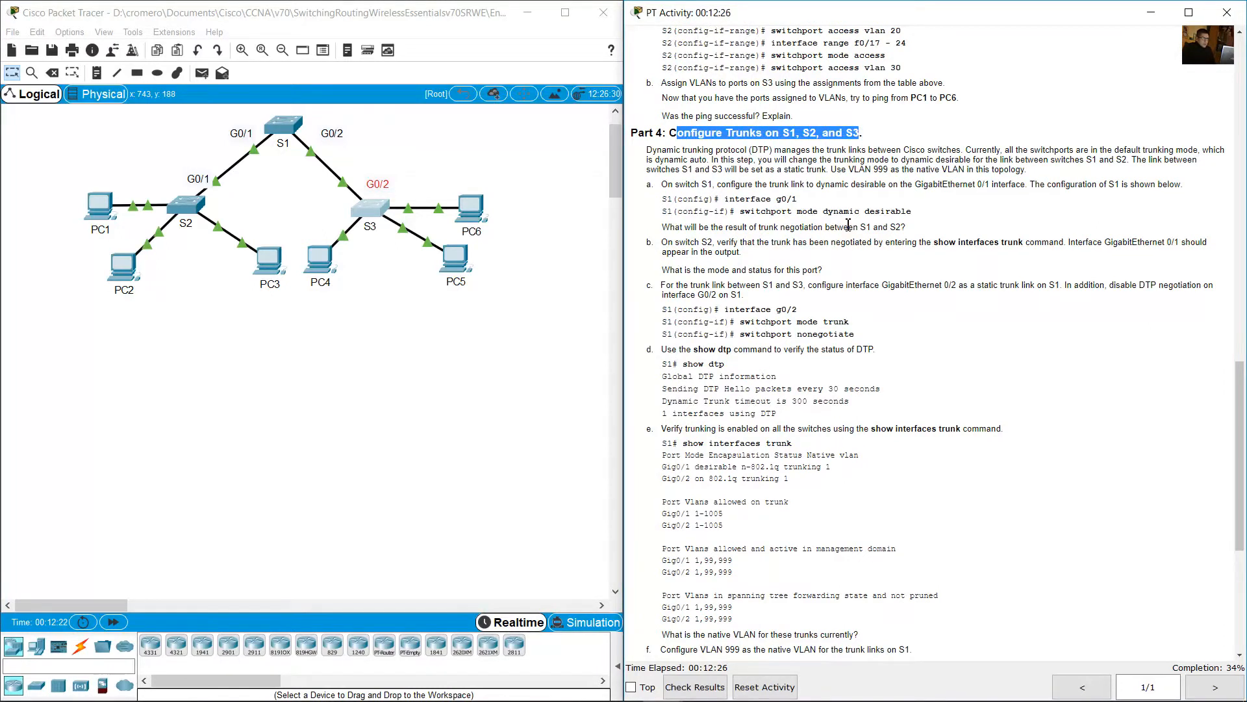
scroll(671, 115, "down", 1)
left_click_drag(647, 111, 711, 122)
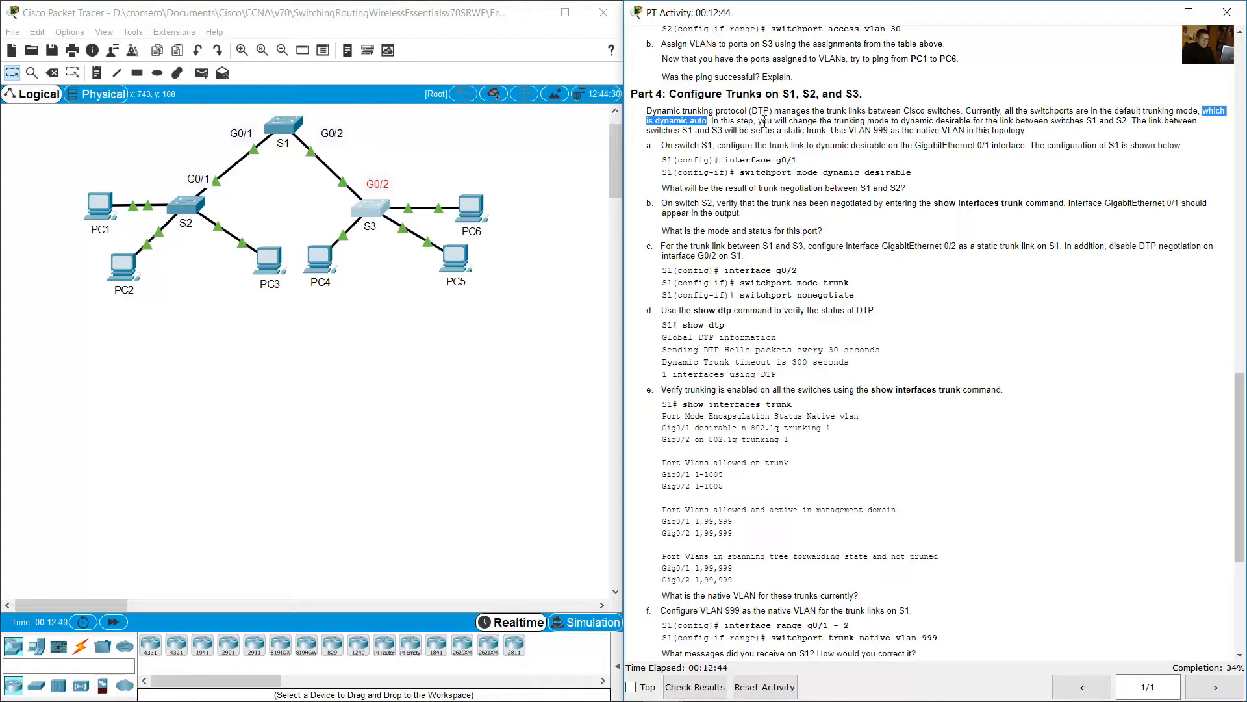
left_click_drag(765, 121, 1129, 122)
left_click_drag(169, 121, 274, 195)
Read the static trunk requirement for S1 and S3, locate their G0/2 link in the topology, and read the native VLAN 999 requirement
left_click_drag(1131, 122, 829, 132)
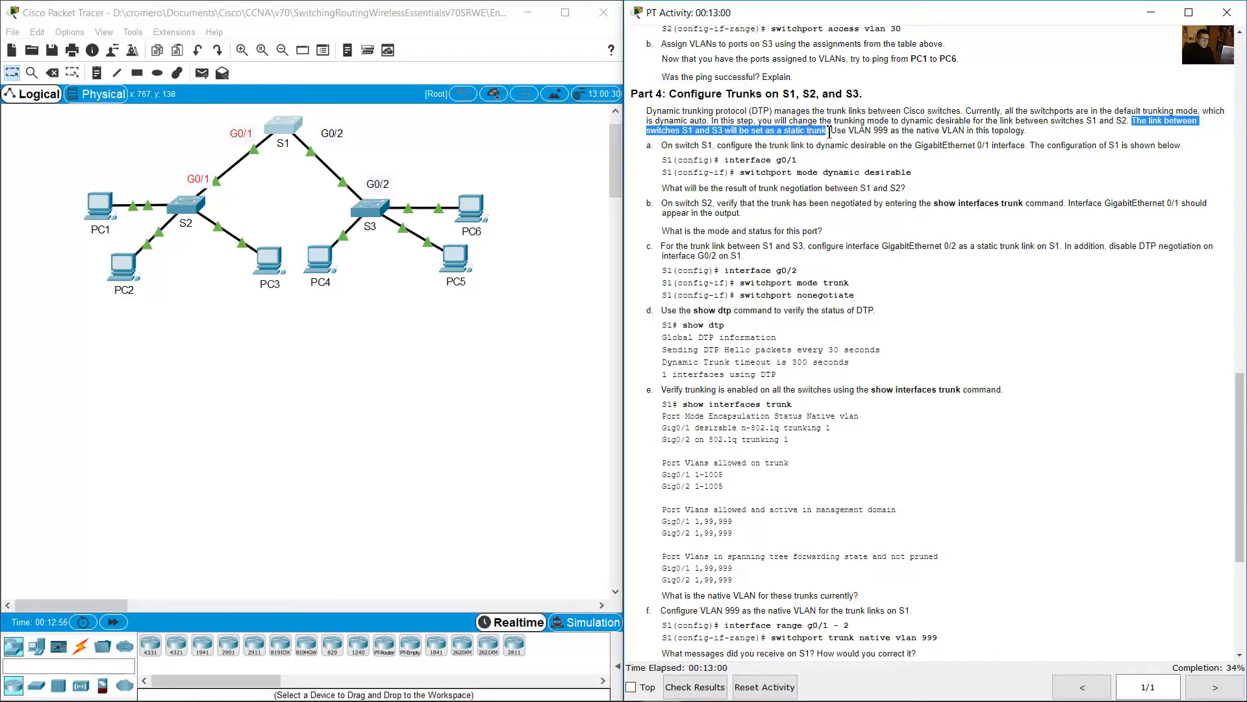
left_click(395, 137)
left_click_drag(418, 124, 301, 187)
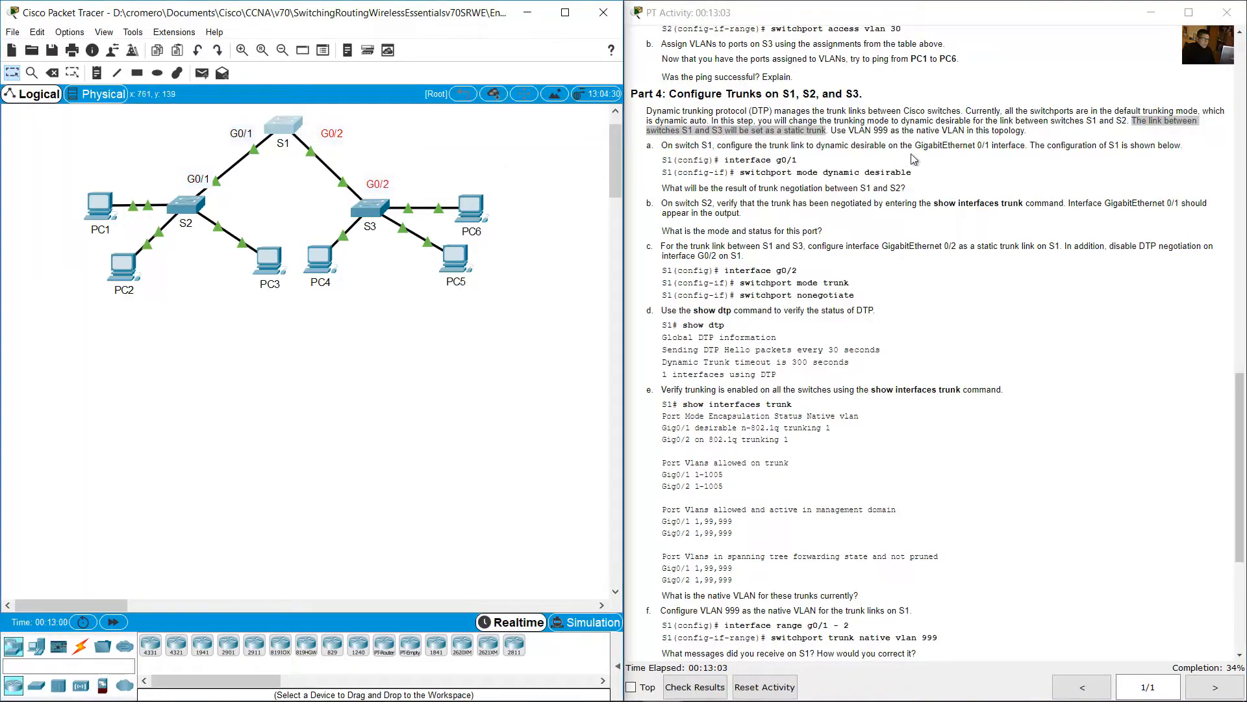
left_click(825, 137)
left_click_drag(837, 131, 1029, 134)
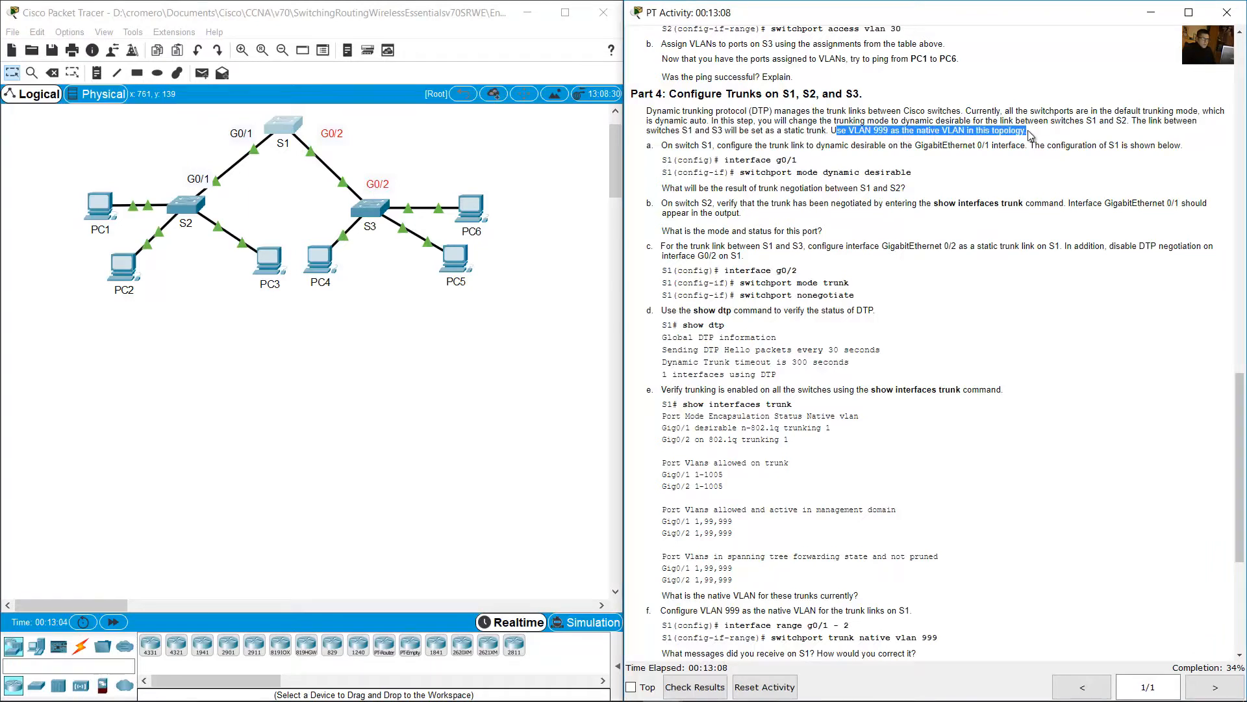
left_click(589, 143)
left_click(935, 173)
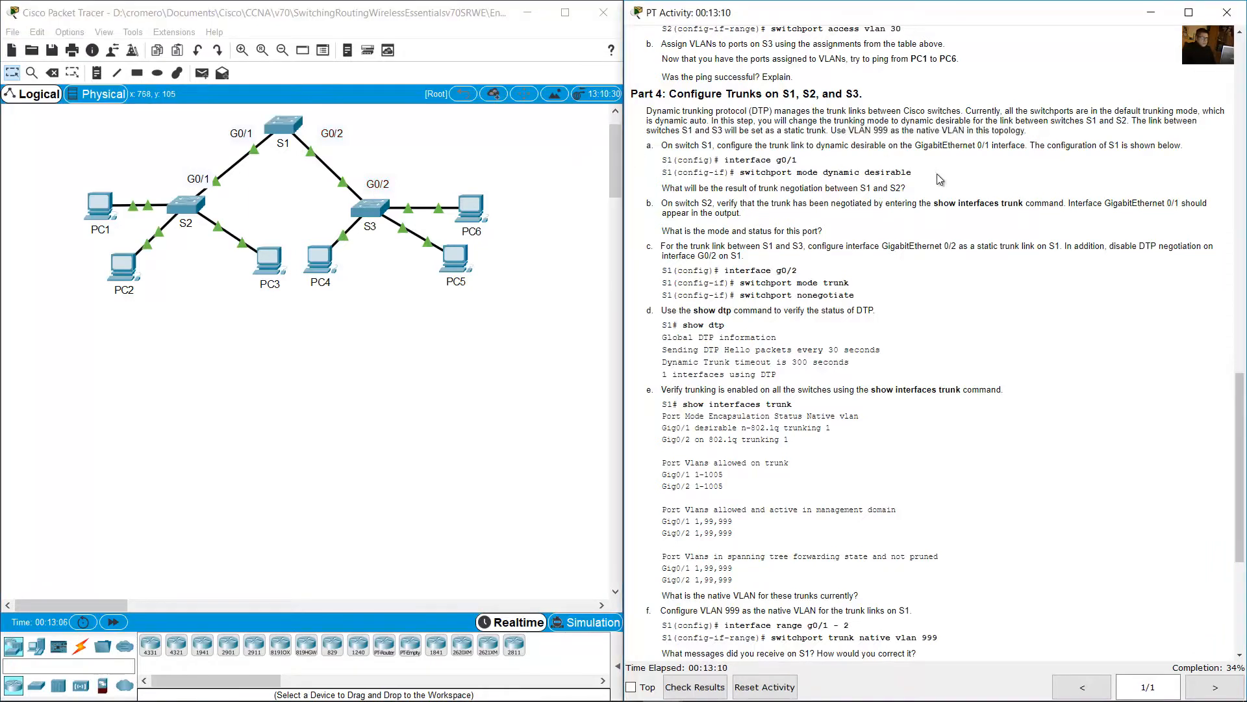
Following Part 4 step a, configure interface g0/1 on S1 with switchport mode dynamic desirable
scroll(933, 177, "down", 1)
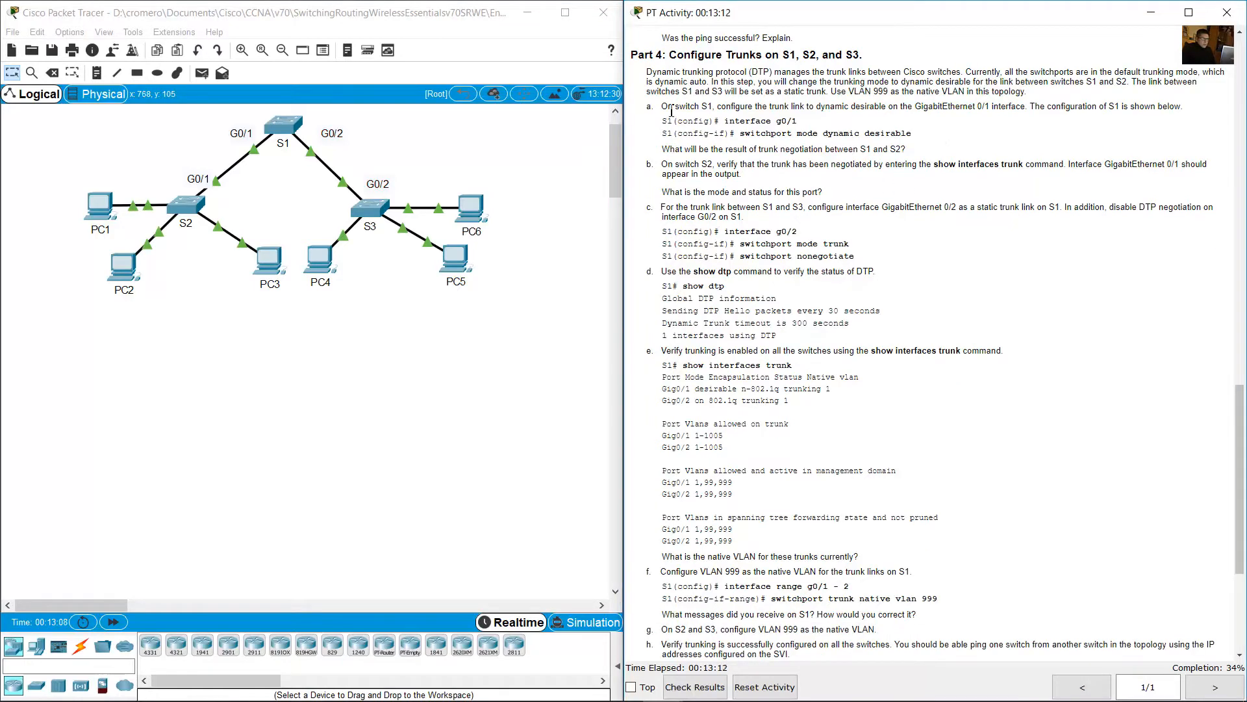
left_click_drag(663, 106, 1018, 108)
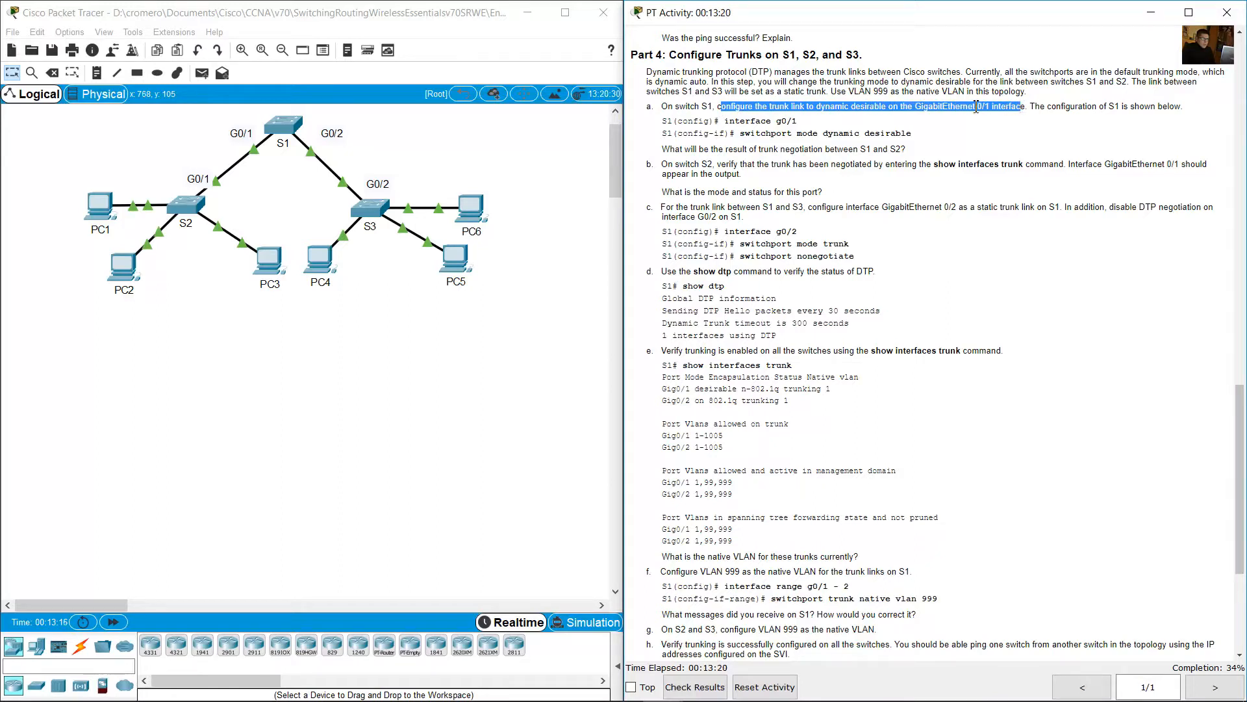
left_click(472, 147)
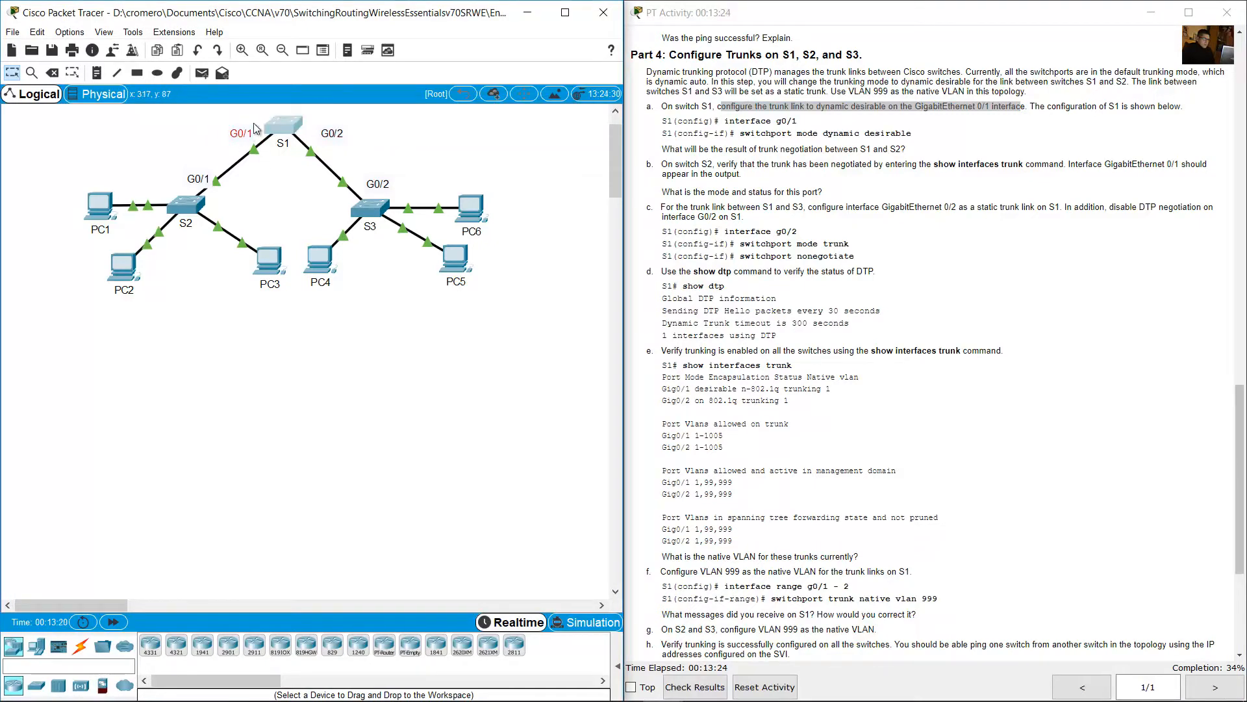
left_click(290, 127)
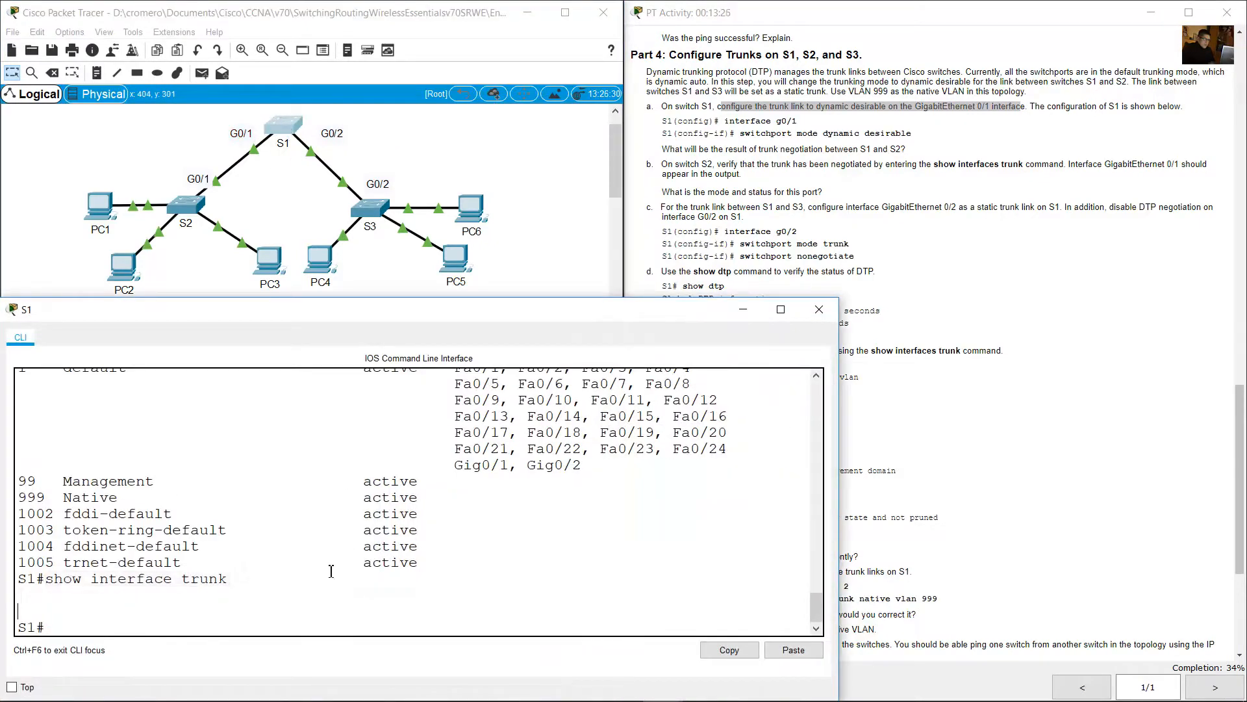
type("conf term")
key("Return")
type("in")
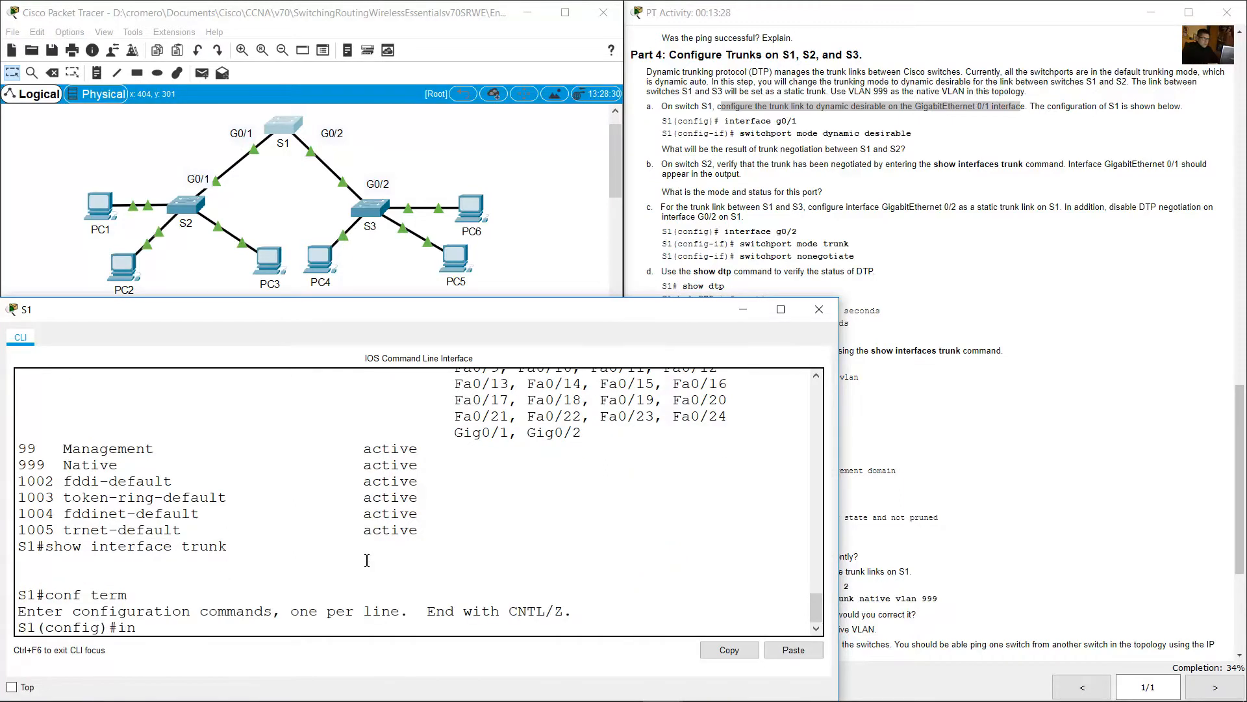
type("t g0/1")
key("Return")
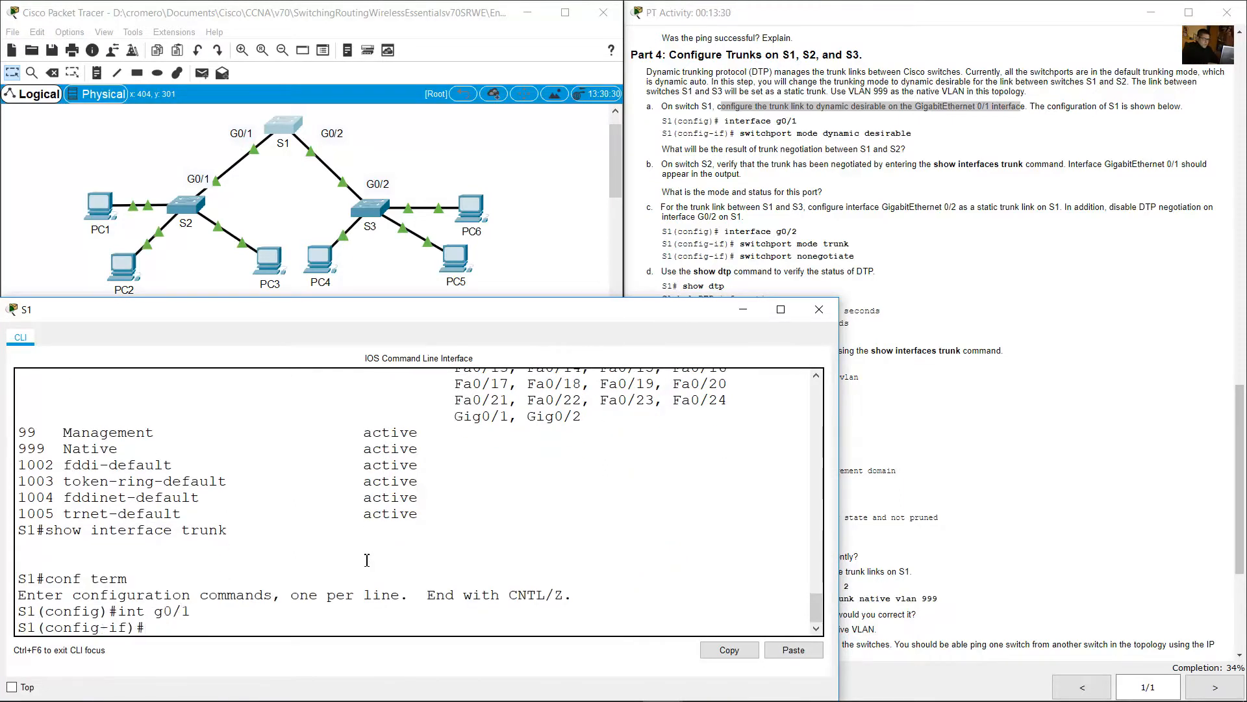
type("switchport mode dy")
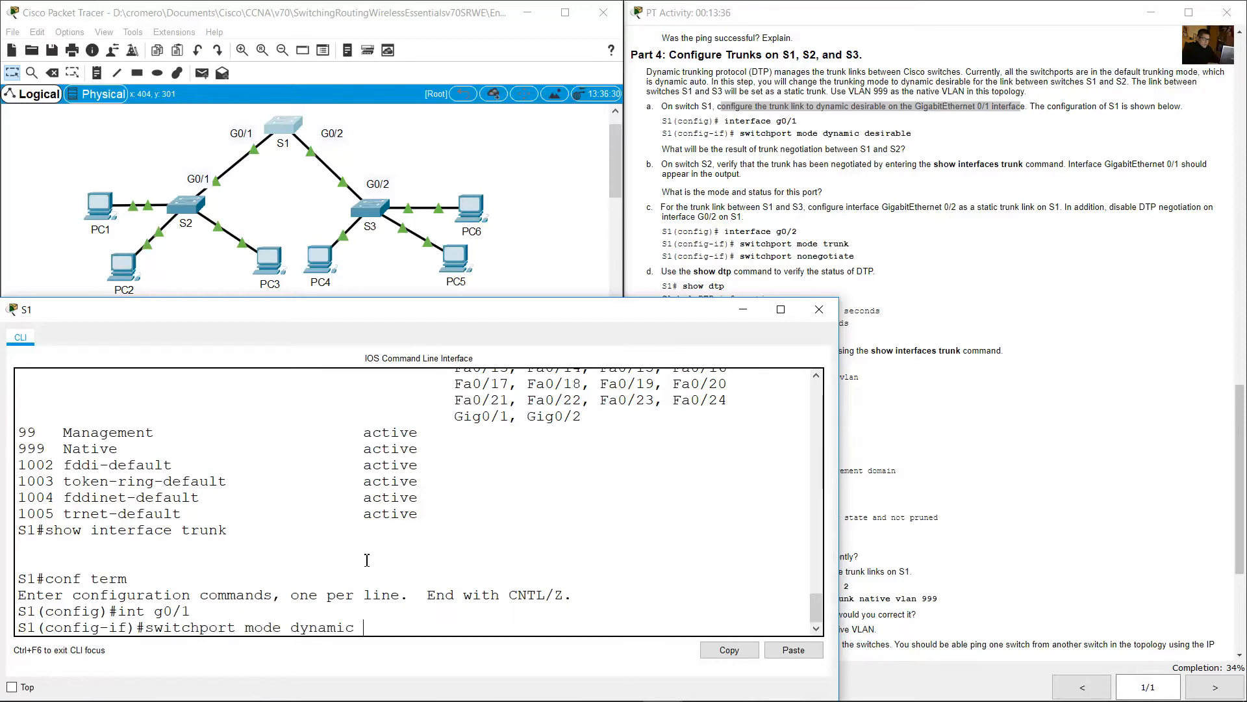
type("namic desirable")
key("Return")
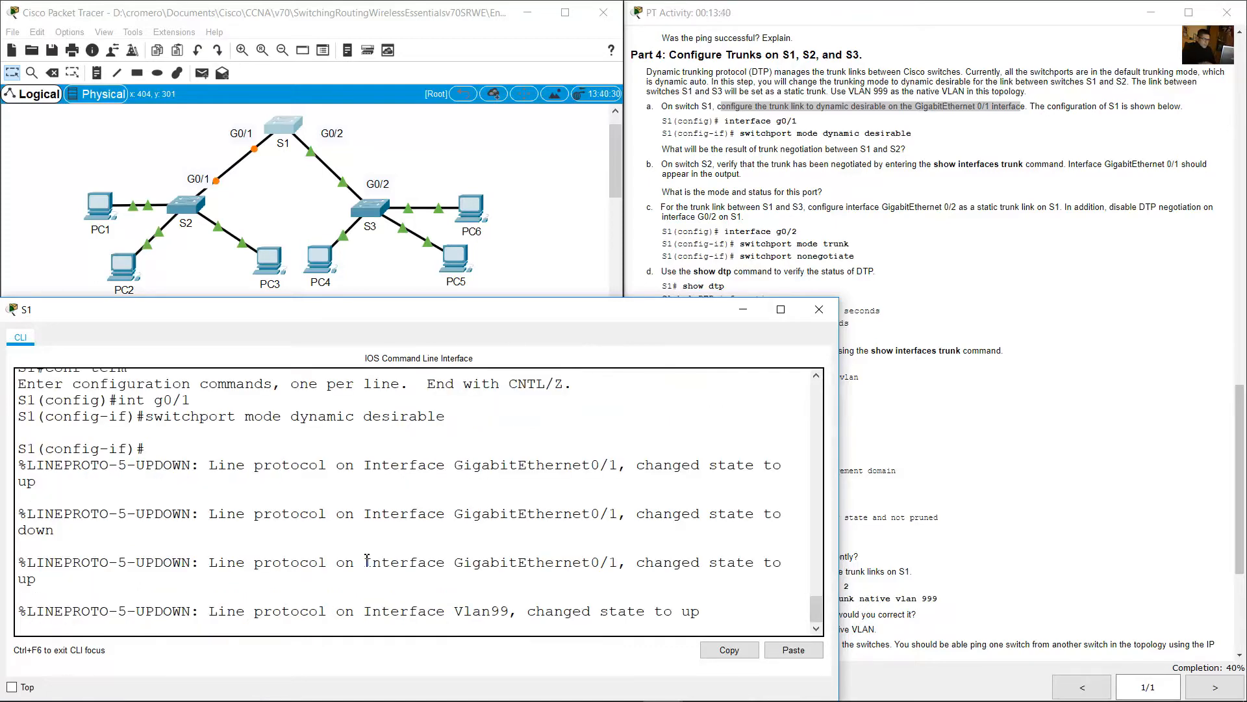
key("Return")
Review the g0/1 trunk commands and line protocol messages on S1, and read the question about trunk negotiation between S1 and S2
left_click_drag(137, 382, 434, 413)
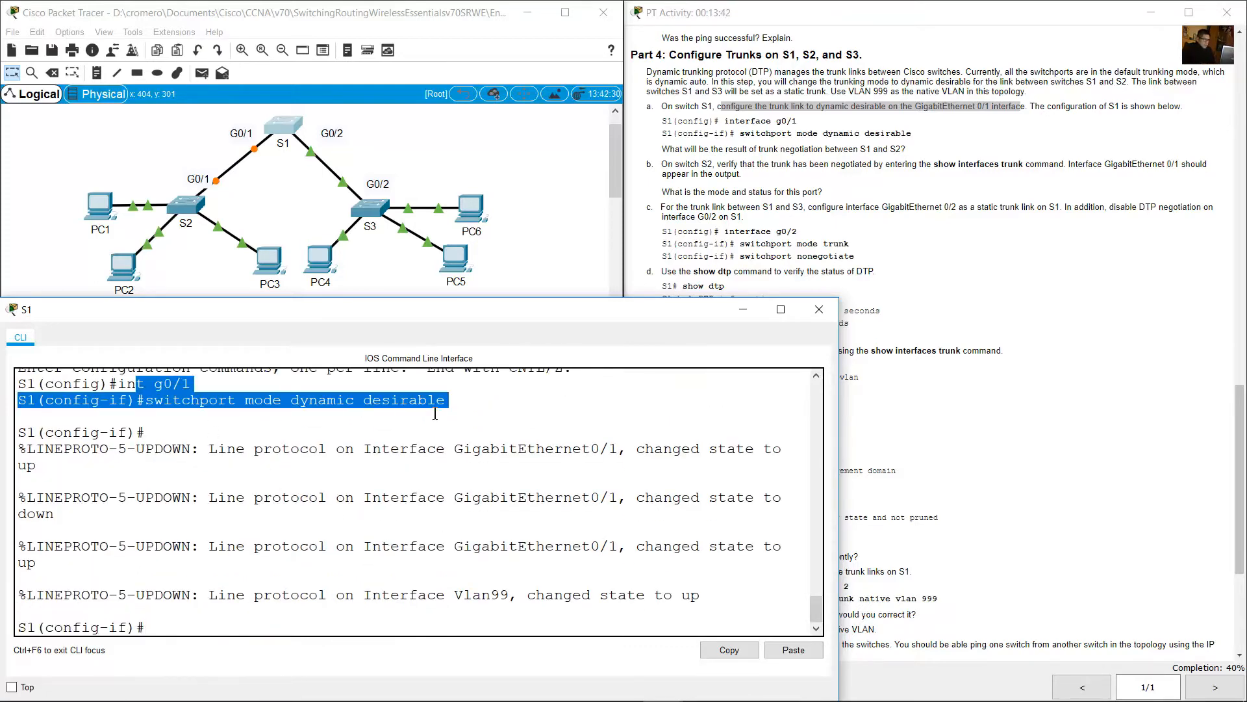
left_click_drag(112, 384, 479, 431)
left_click(337, 425)
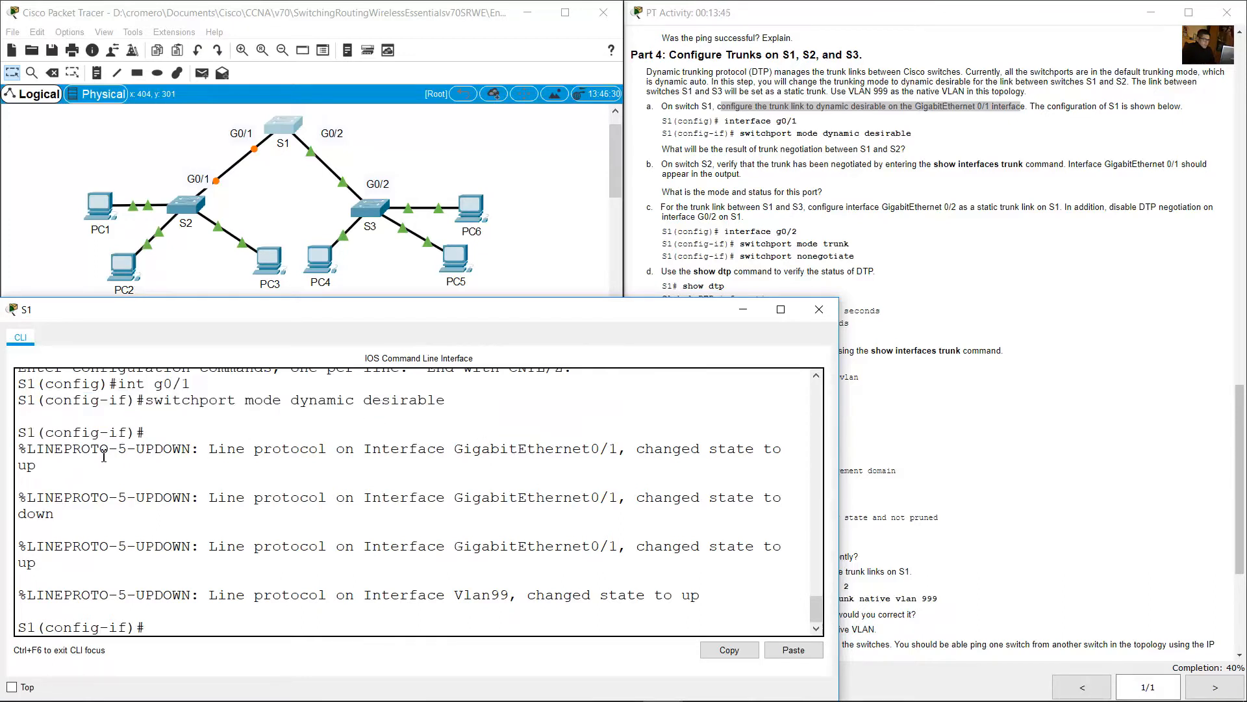
left_click_drag(56, 459, 260, 614)
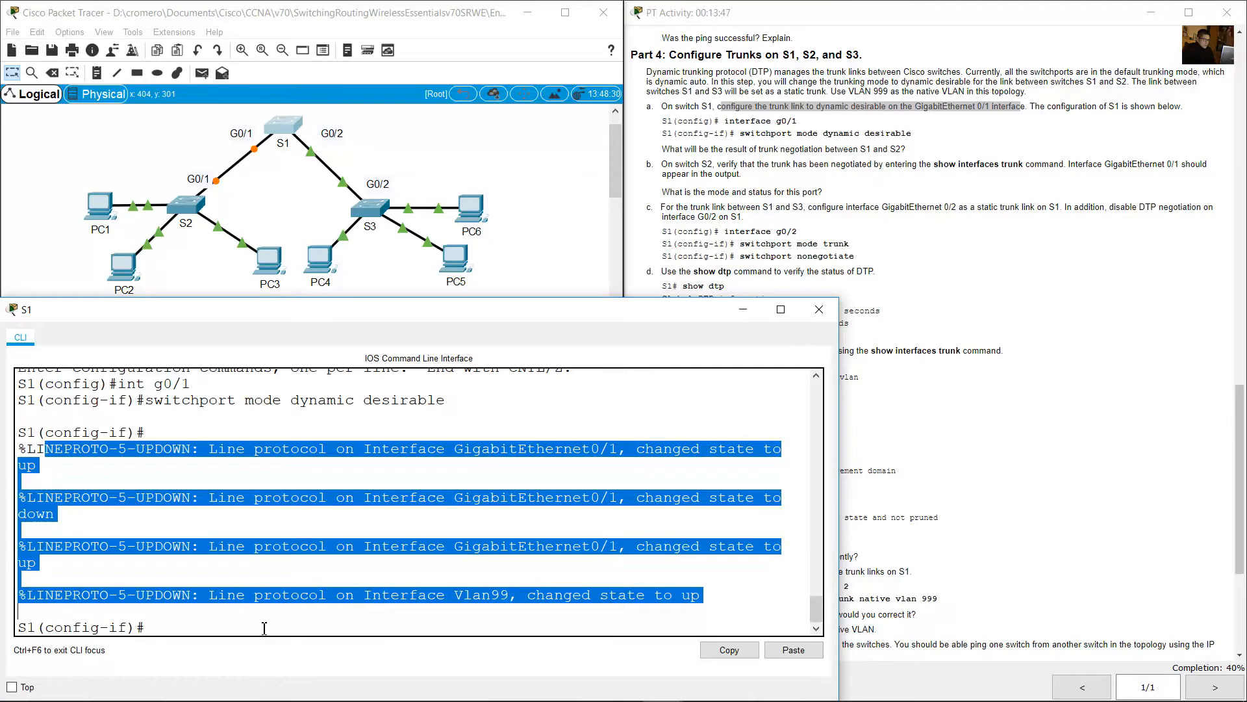
left_click(264, 628)
left_click(847, 189)
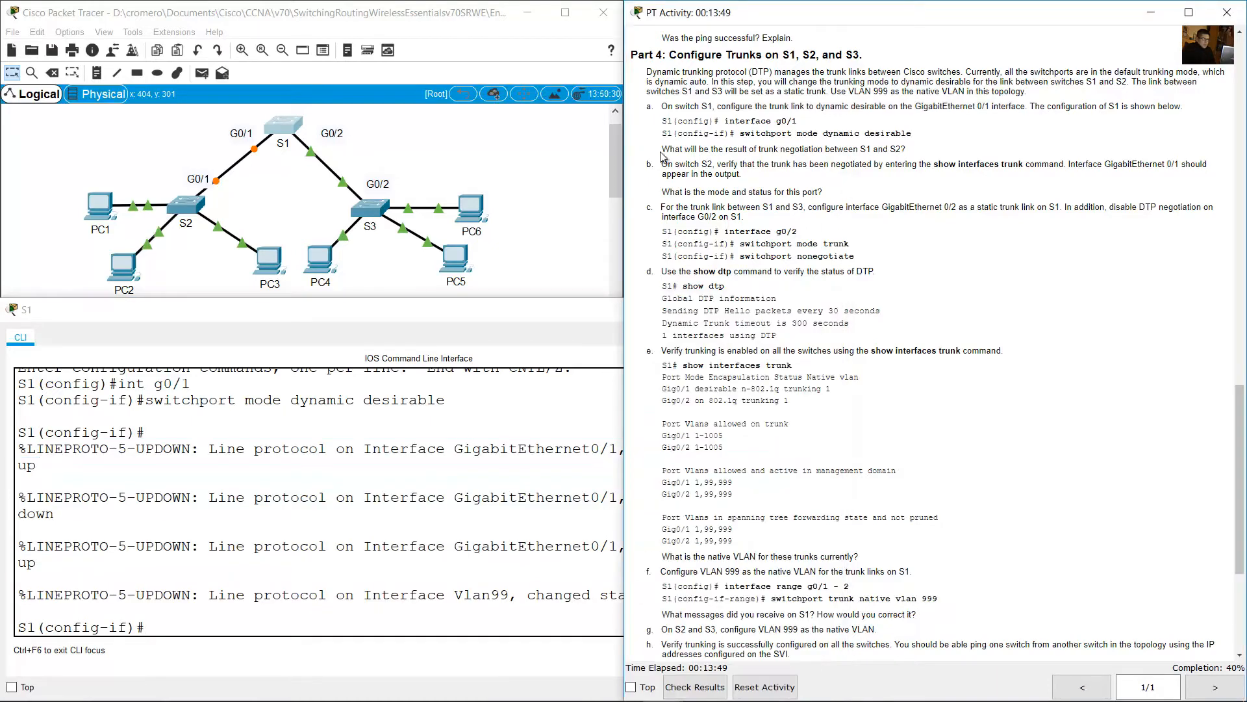
left_click_drag(662, 149, 903, 147)
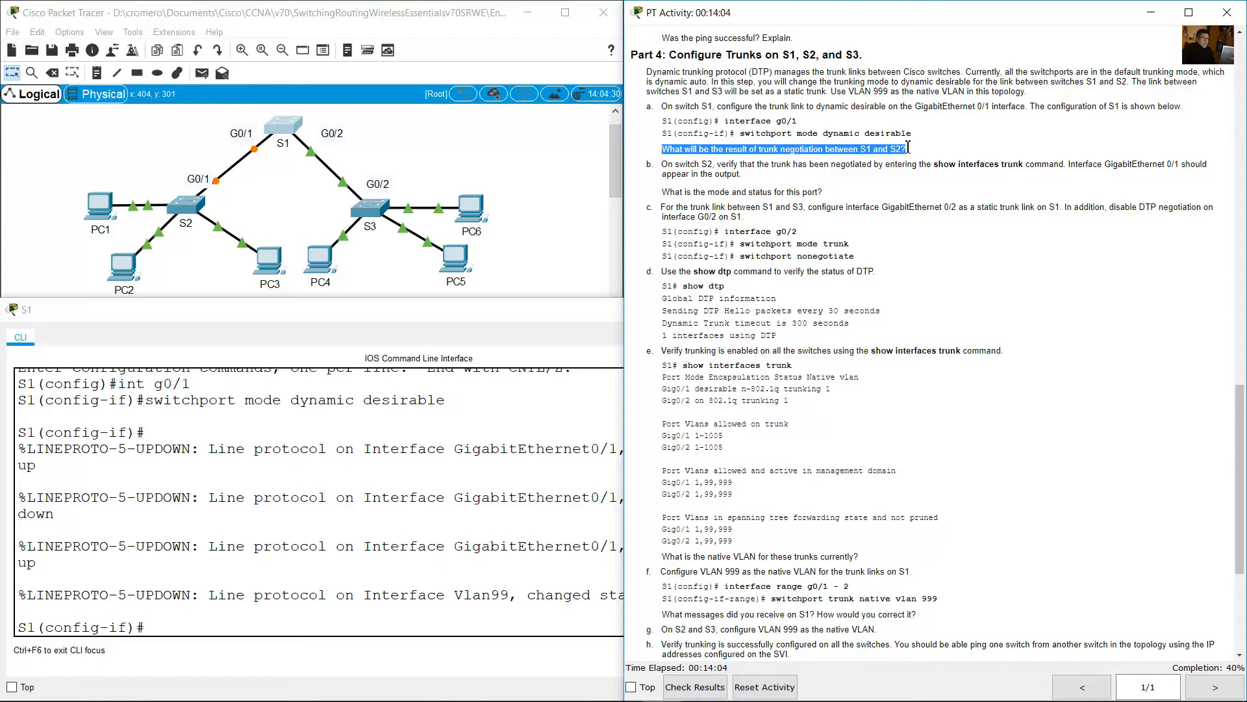
left_click(275, 182)
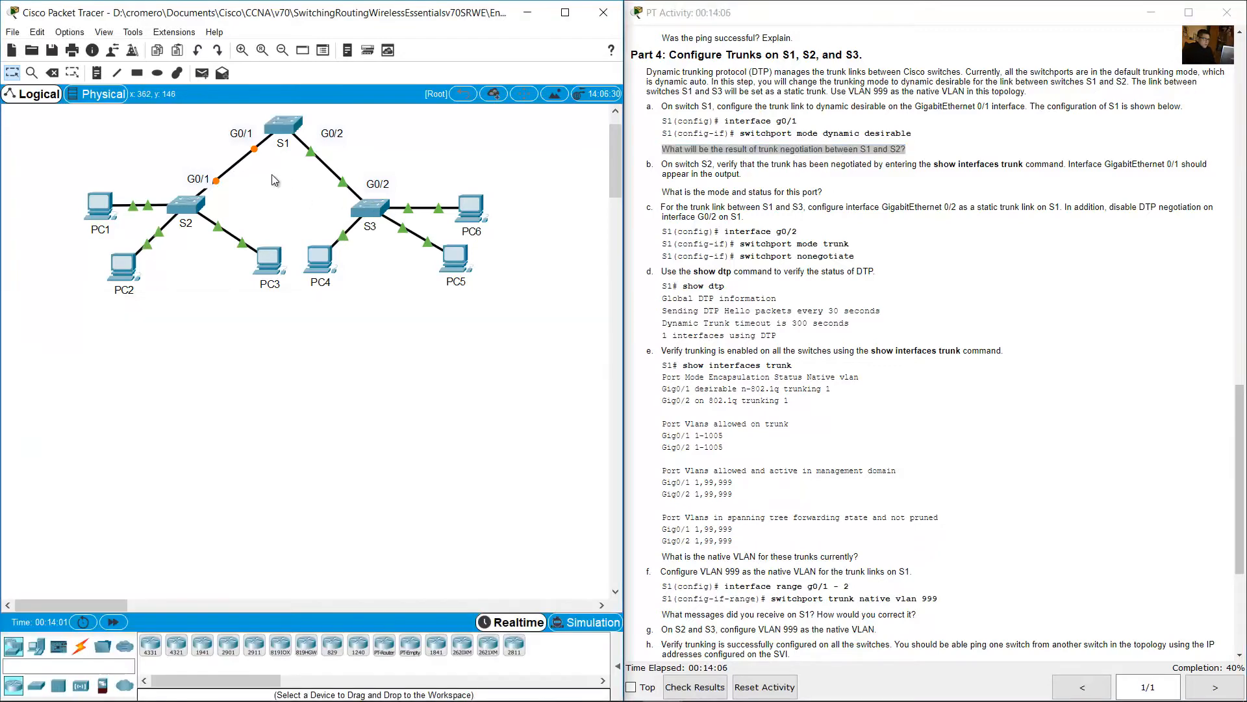
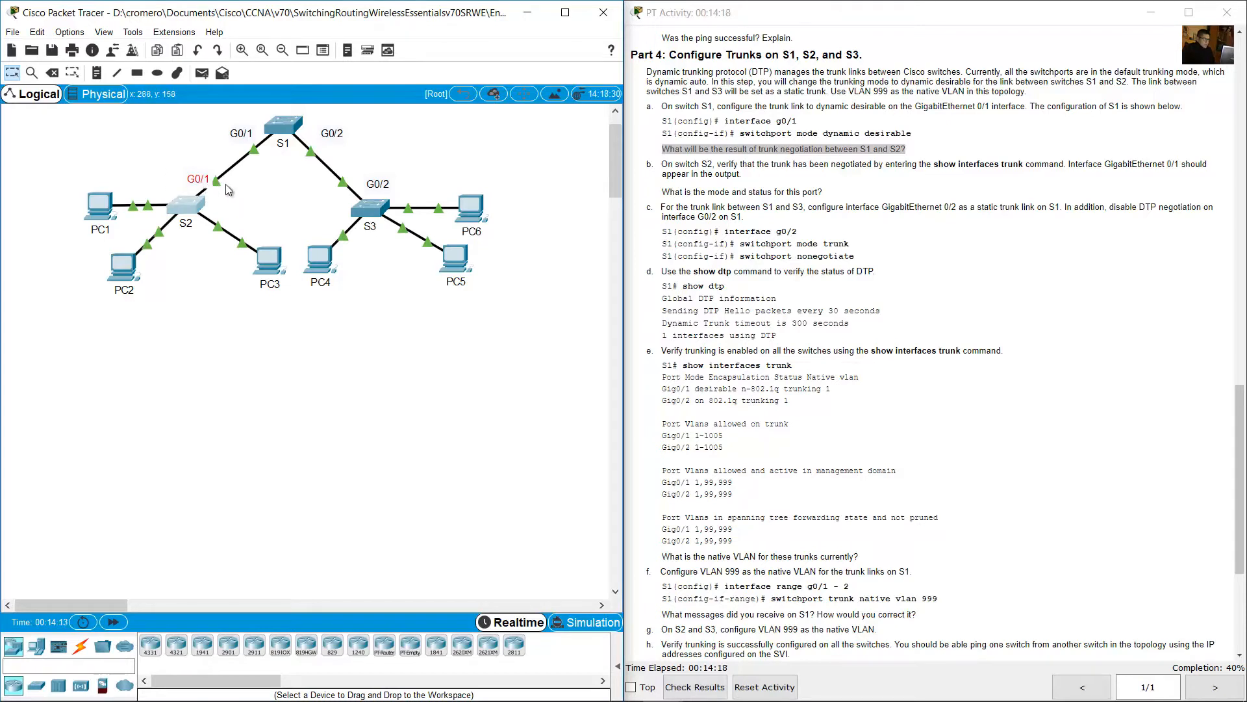
Inspect the link between S1 and S2 in the topology and run show interface trunk on S2
left_click_drag(276, 192, 199, 138)
left_click(267, 183)
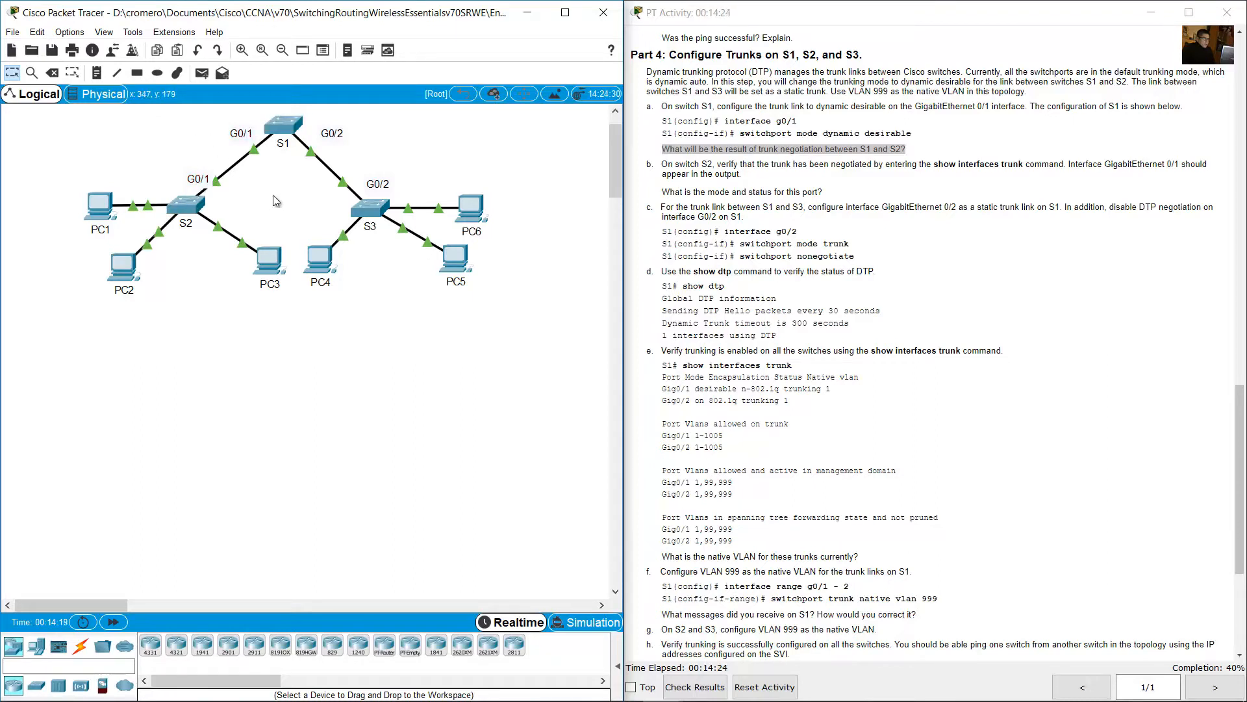
left_click_drag(273, 193, 183, 135)
left_click(254, 170)
left_click(189, 206)
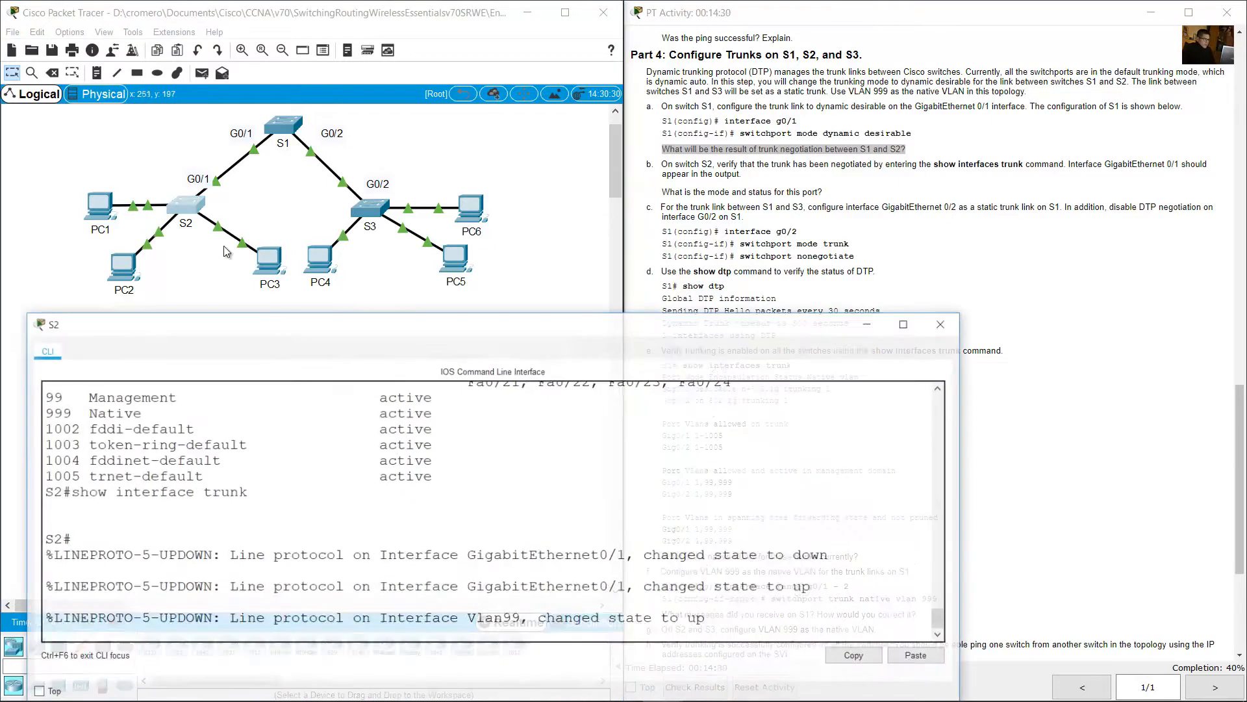
key("Return")
key("Up")
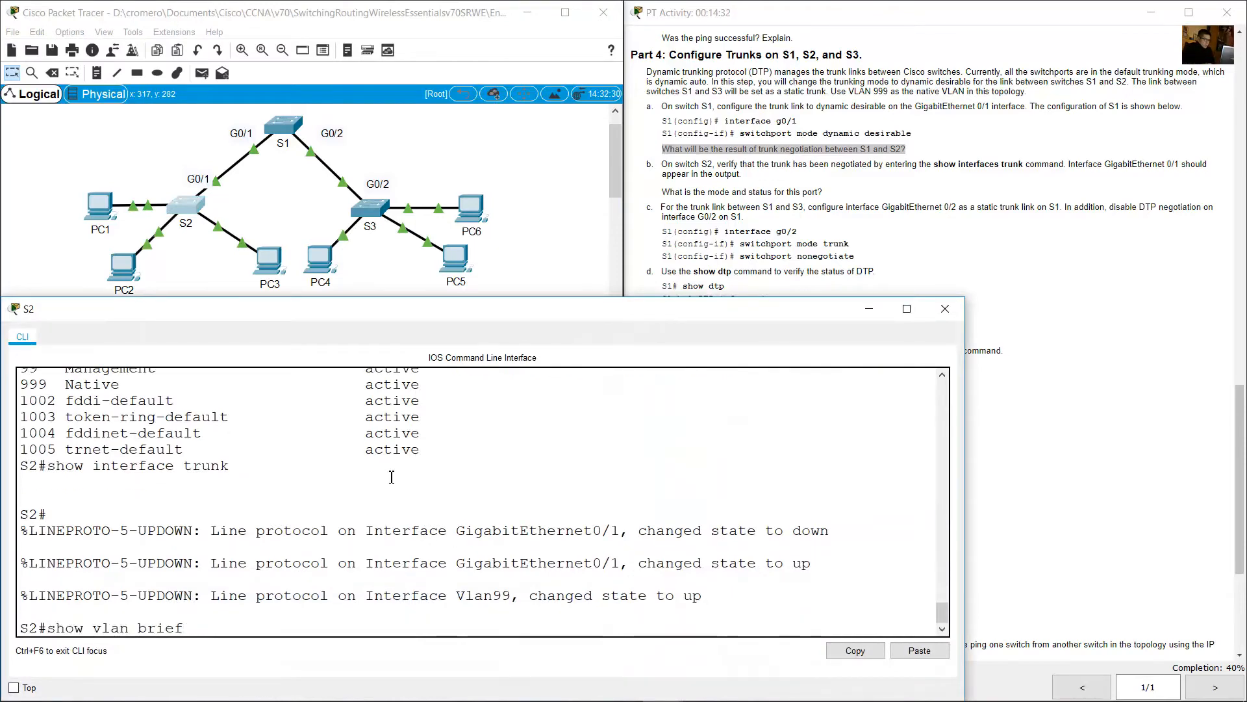
key("Up")
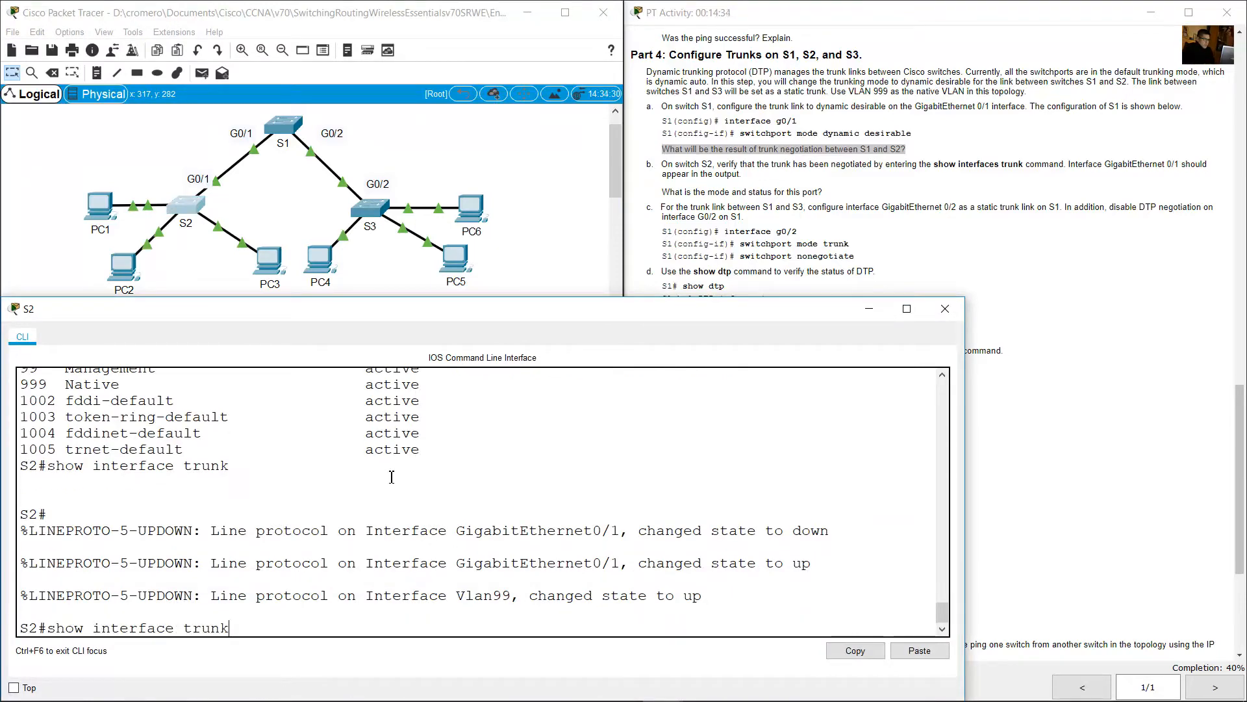
key("Return")
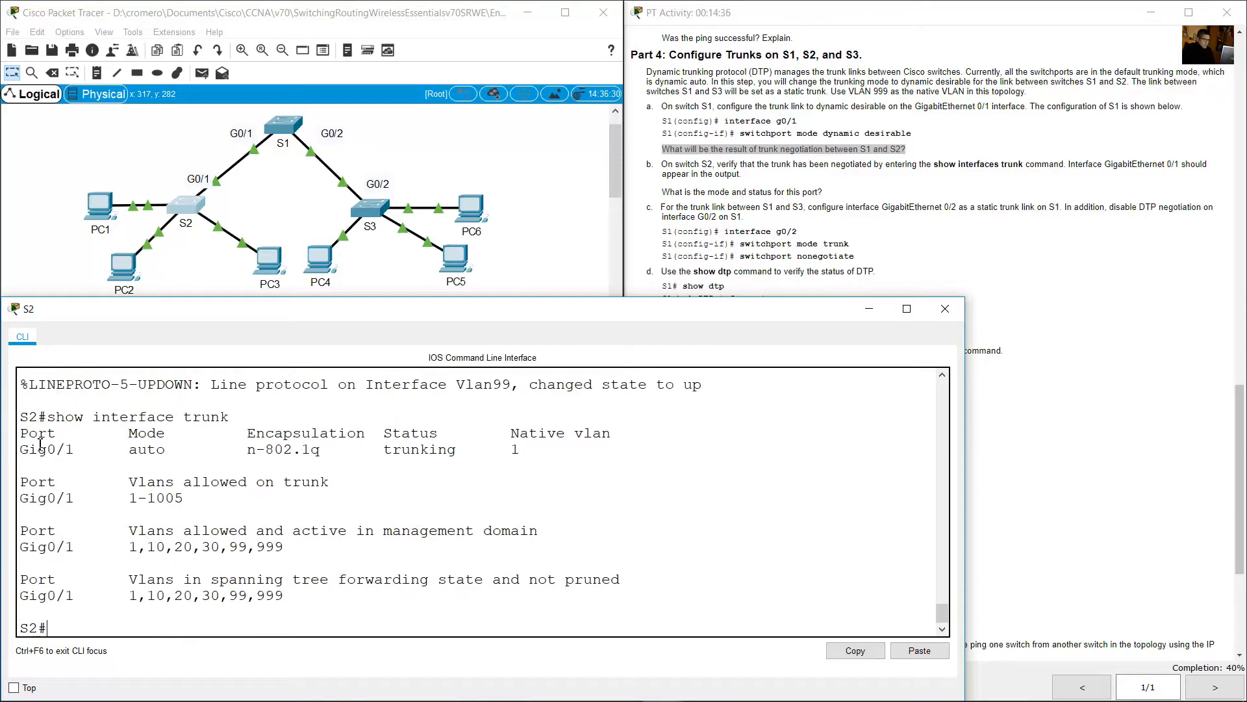
Examine the port, mode, encapsulation, status and native VLAN entries in S2's trunk output, matching the port to the topology
left_click_drag(98, 453, 20, 449)
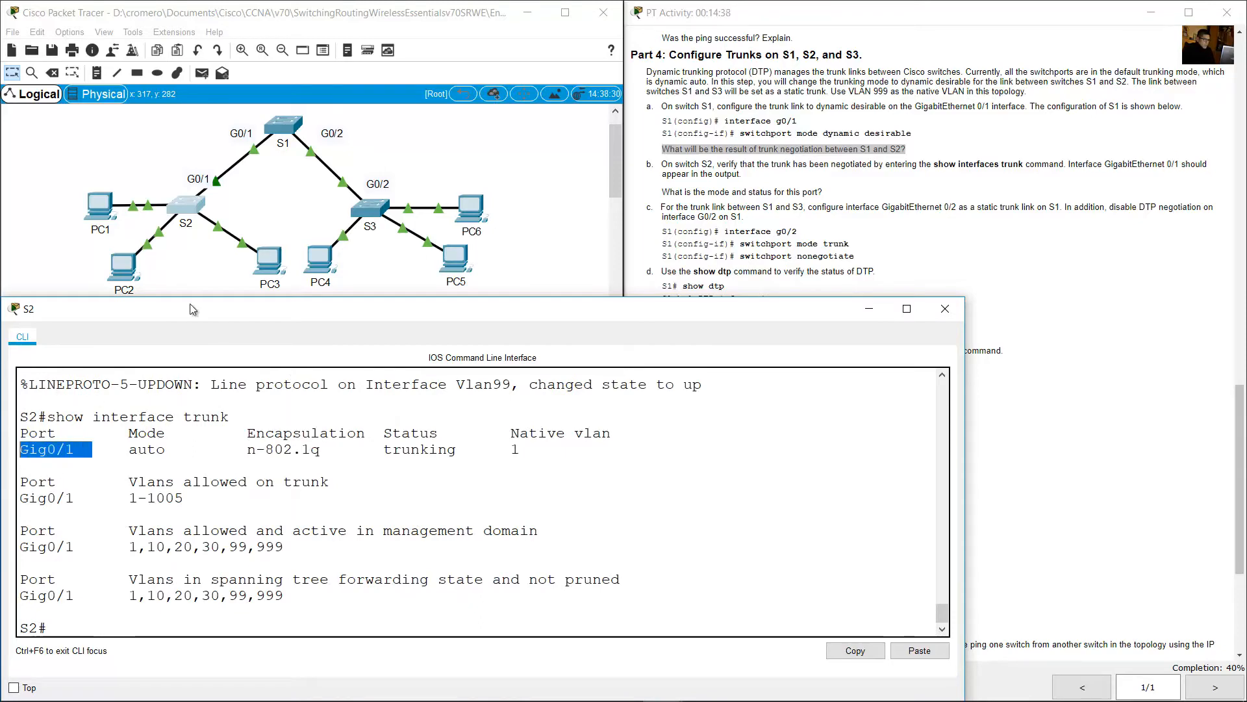
left_click(201, 182)
left_click(188, 201)
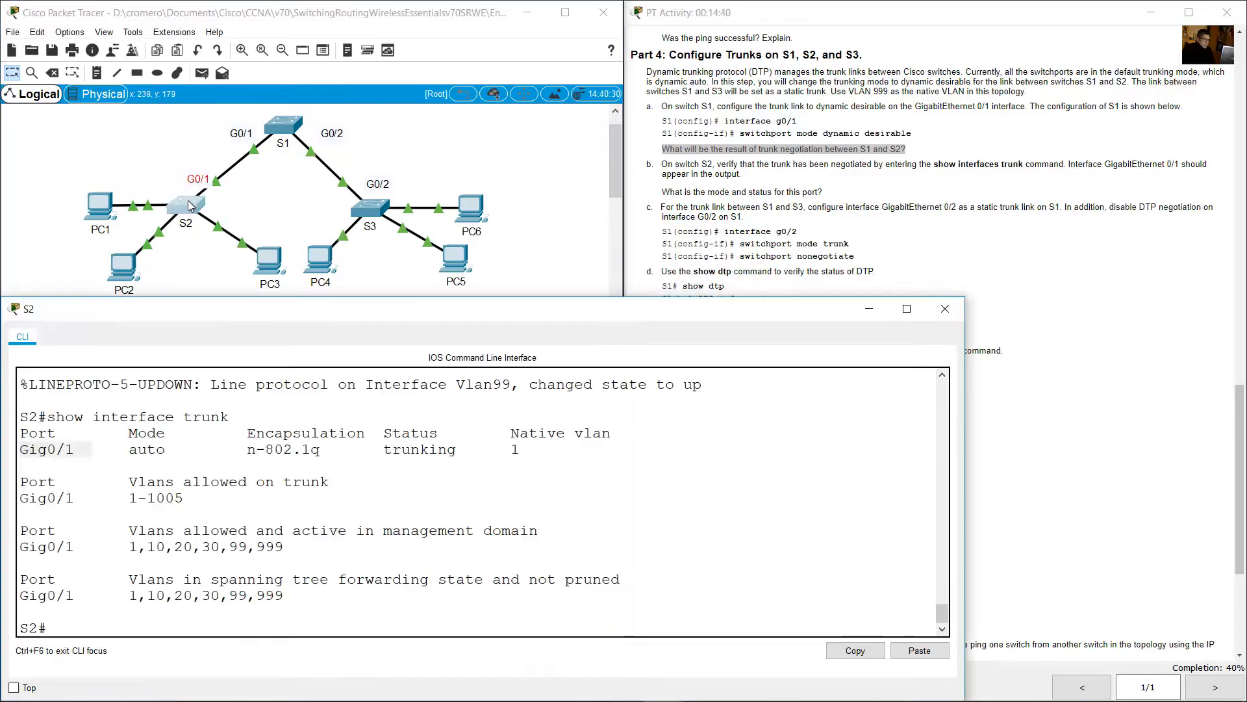
mouse_move(124, 453)
left_mouse_down()
mouse_move(163, 454)
mouse_move(133, 452)
left_mouse_up()
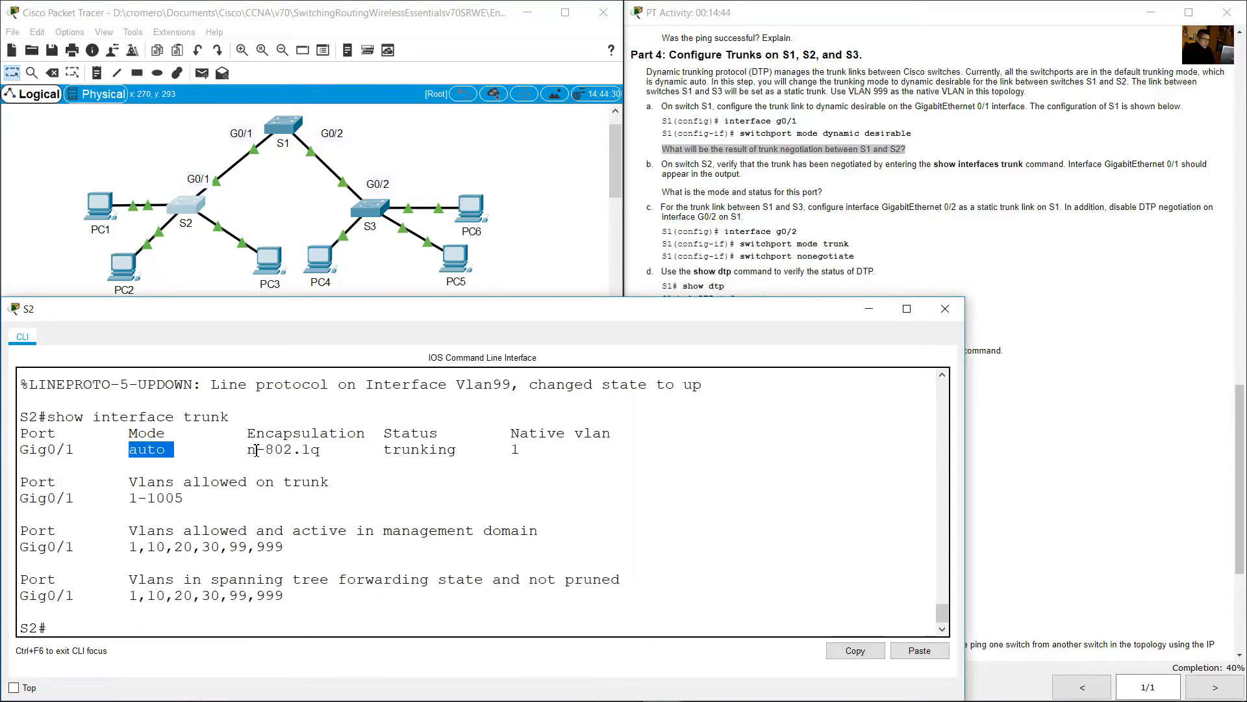
left_click_drag(251, 450, 327, 451)
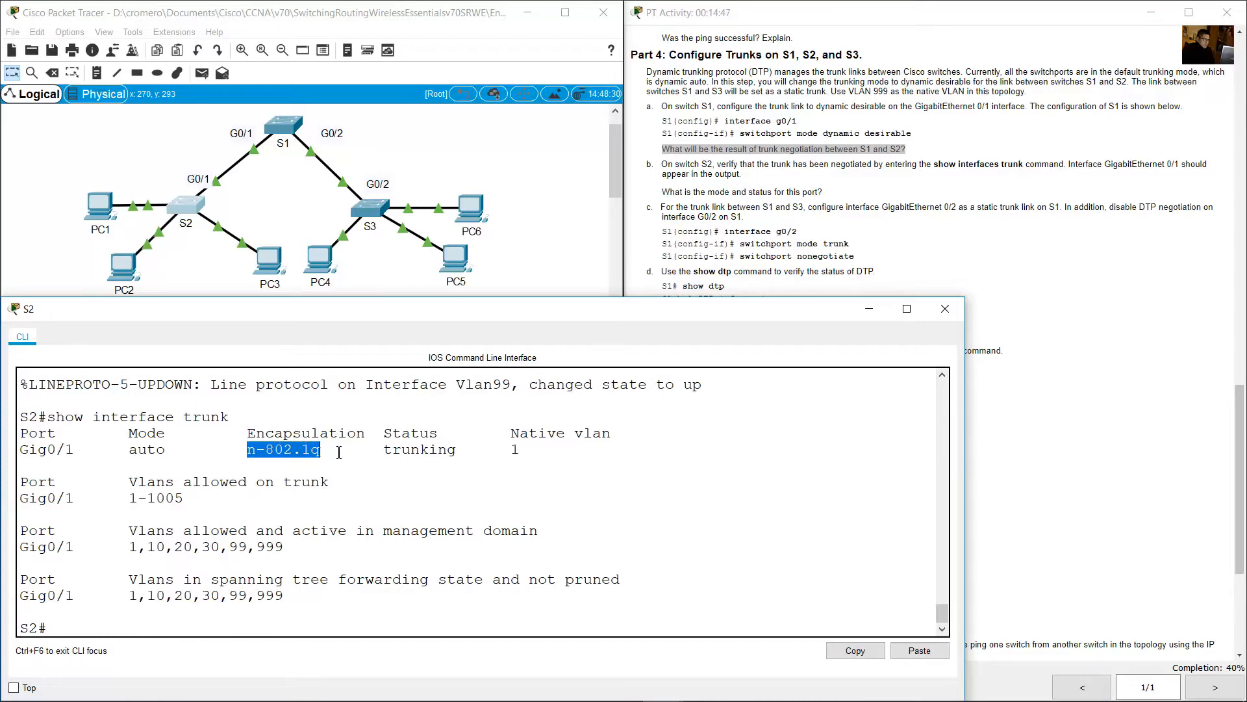
left_click_drag(388, 452, 551, 449)
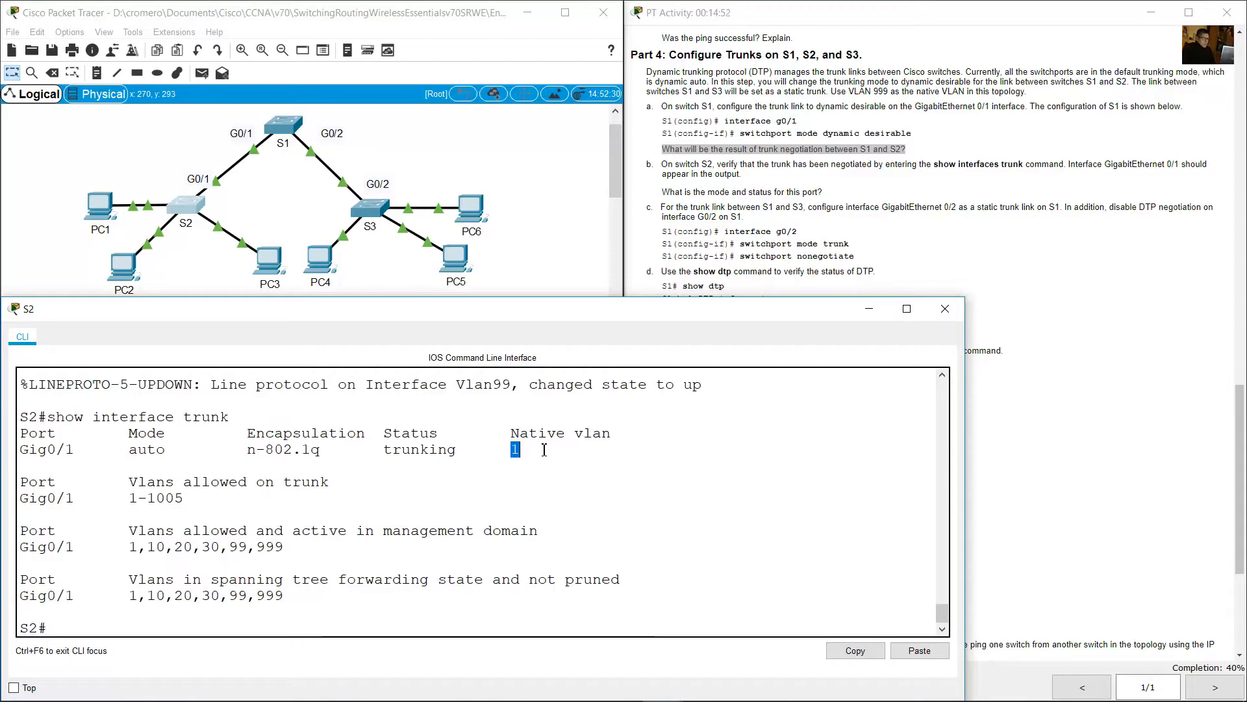
left_click_drag(512, 434, 594, 437)
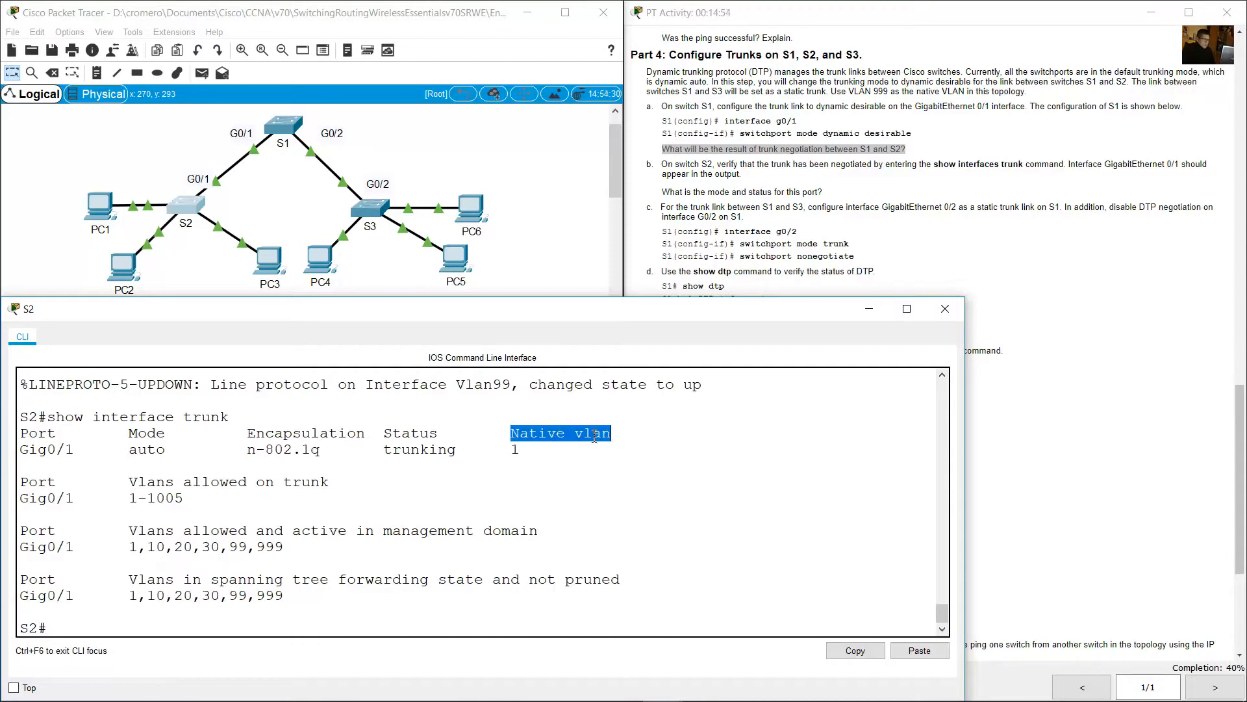
Leave configuration mode on S1, run show interface trunk, and review the Gig0/1 entry
left_click(284, 126)
type("end")
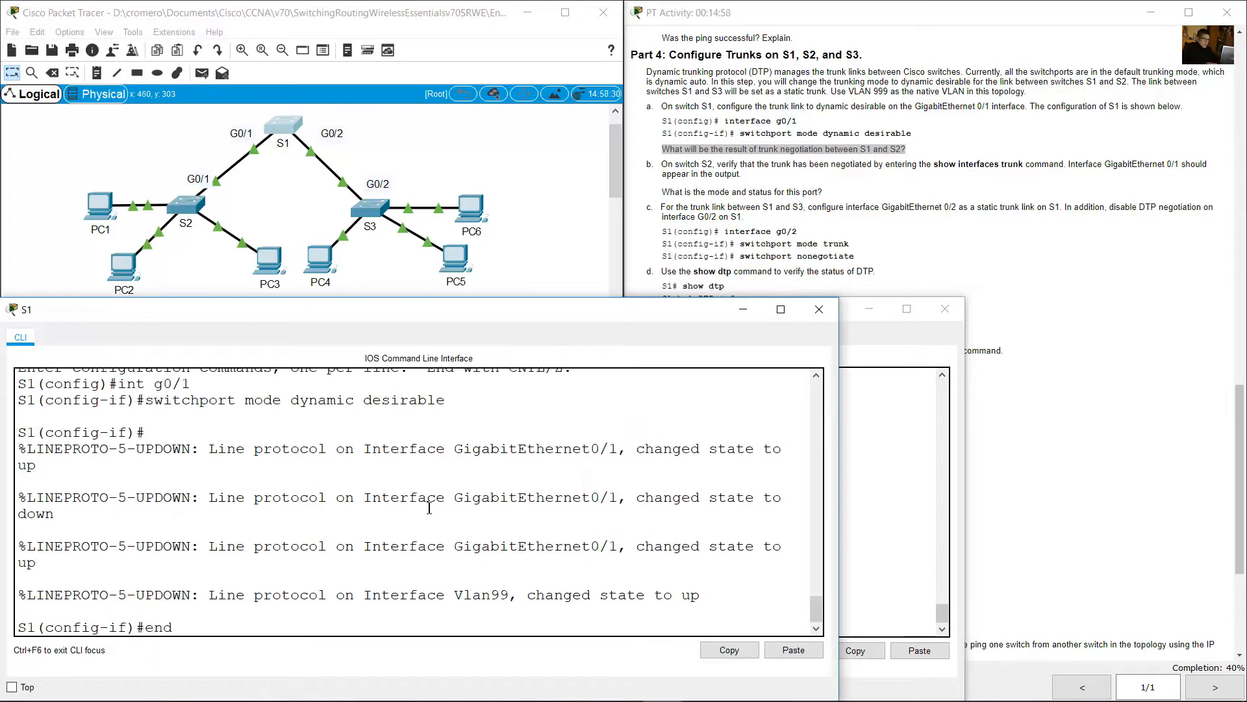
key("Return")
type("conf term")
key("Up")
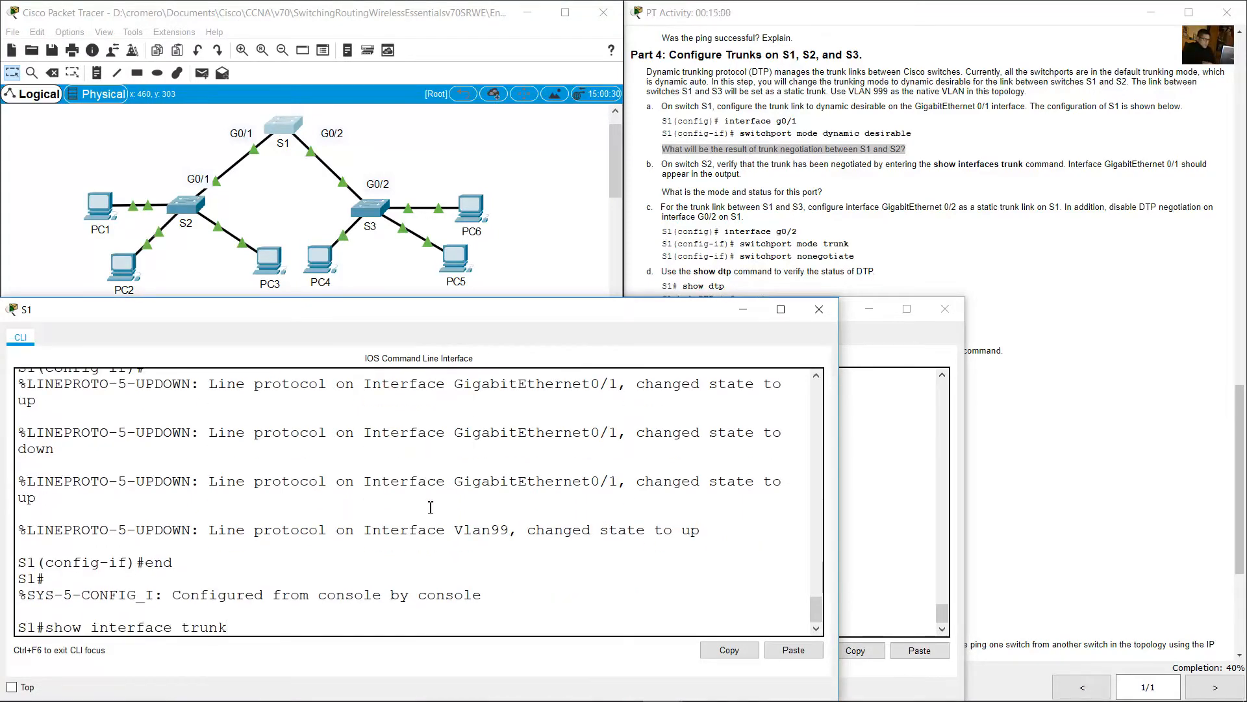
key("Return")
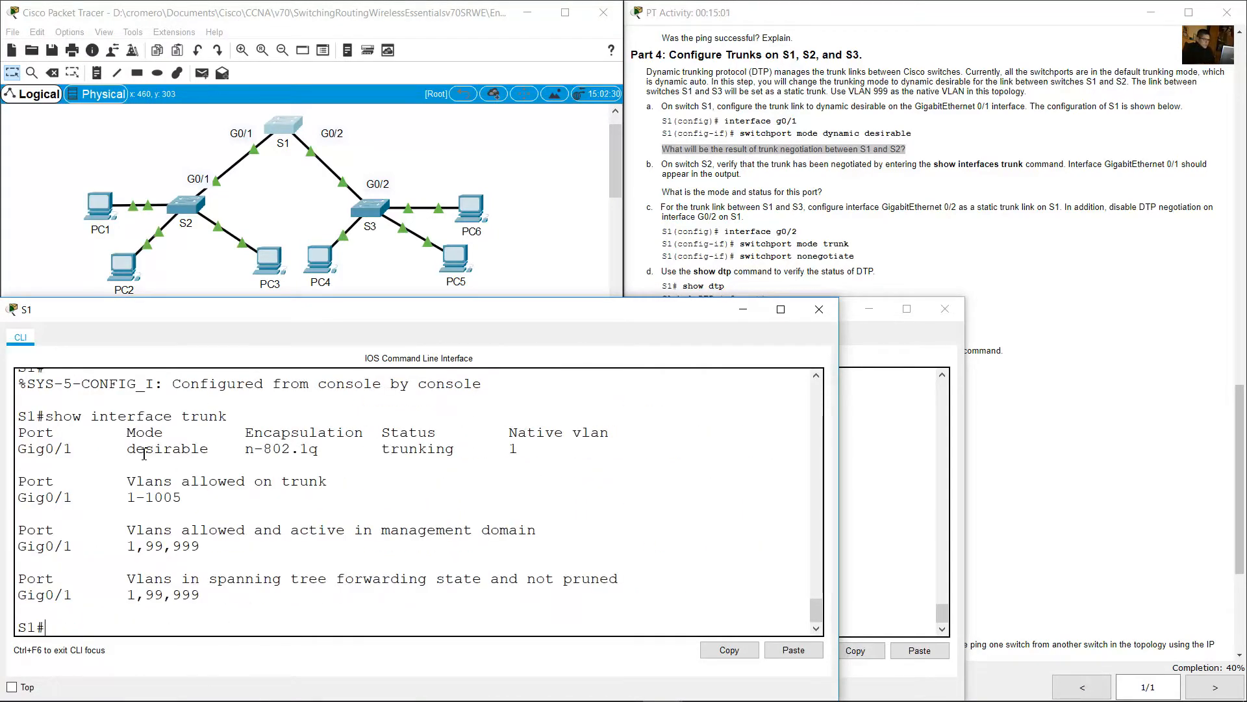
left_click_drag(19, 449, 513, 455)
left_click(513, 455)
left_click(746, 314)
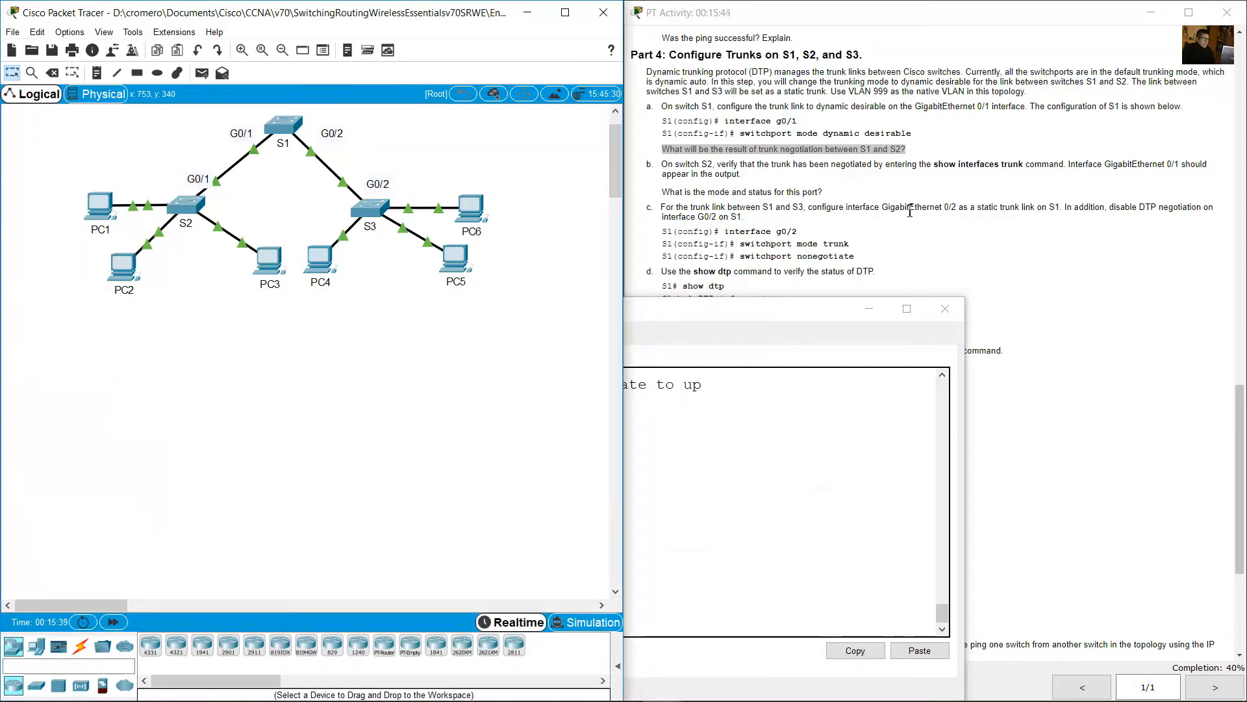
Read Part 4 step b on verifying the negotiated trunk and review the matching show interface trunk output on S2
left_click(843, 219)
scroll(843, 219, "down", 2)
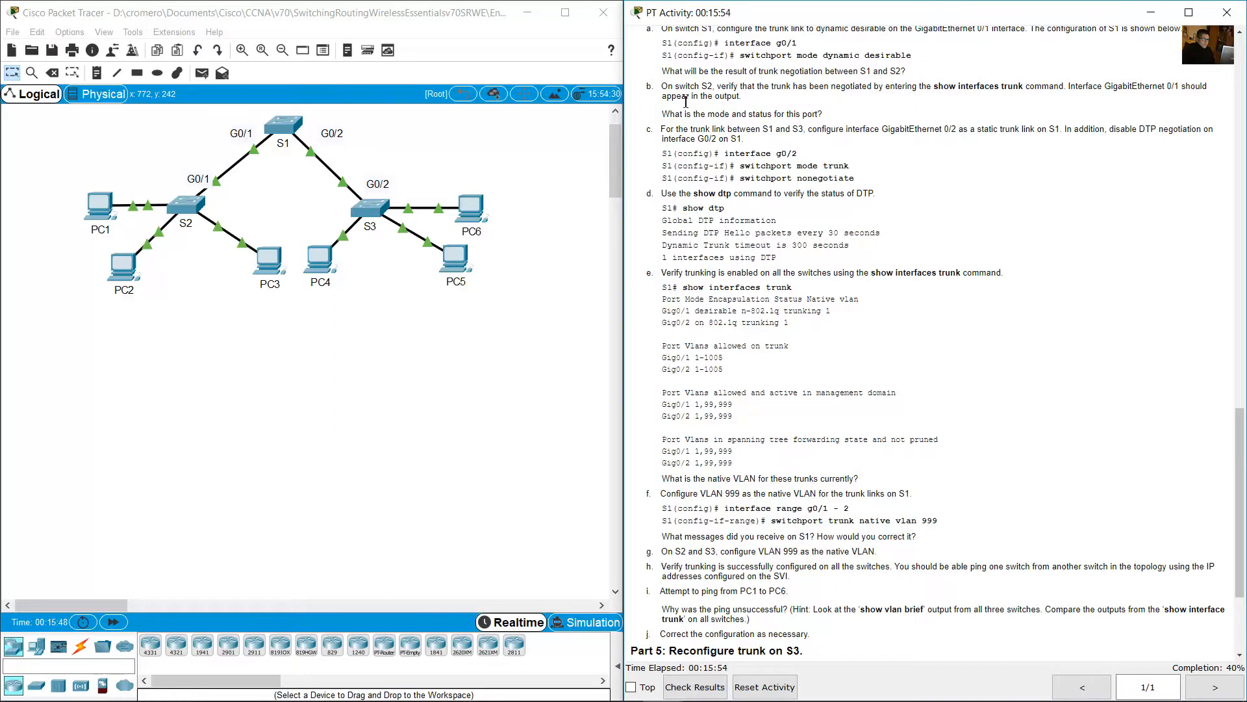
left_click_drag(674, 86, 1069, 84)
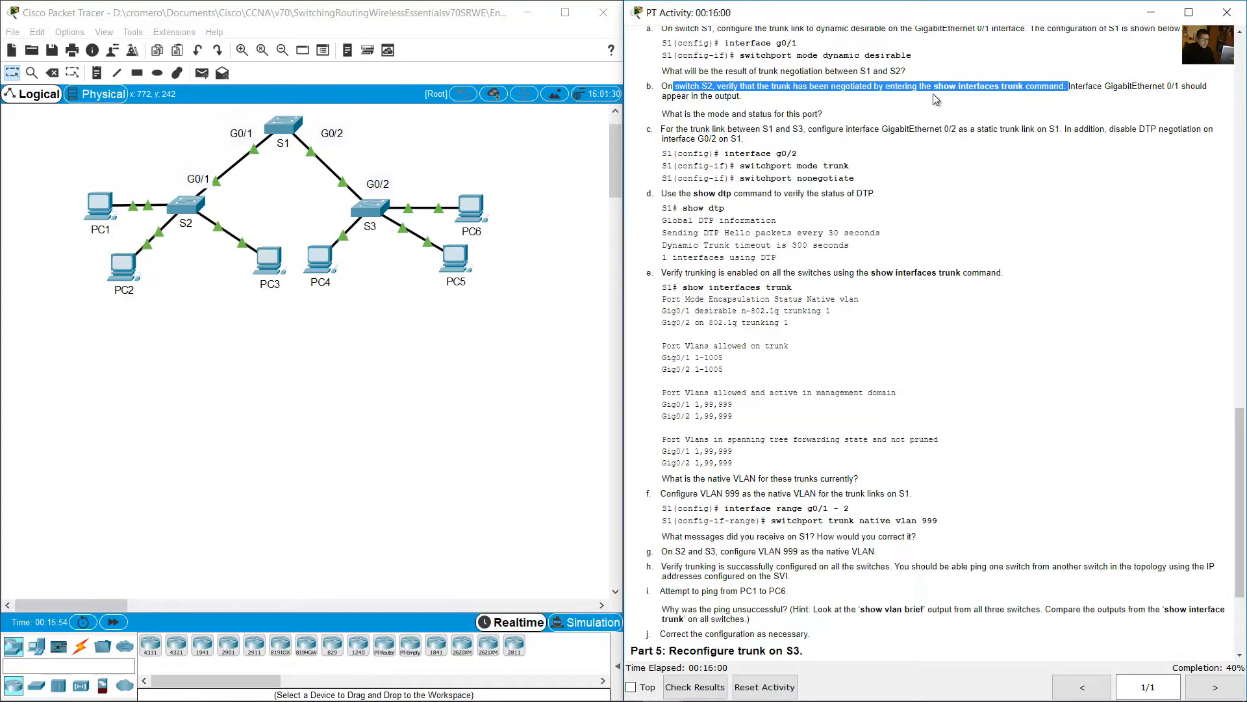
left_click(186, 209)
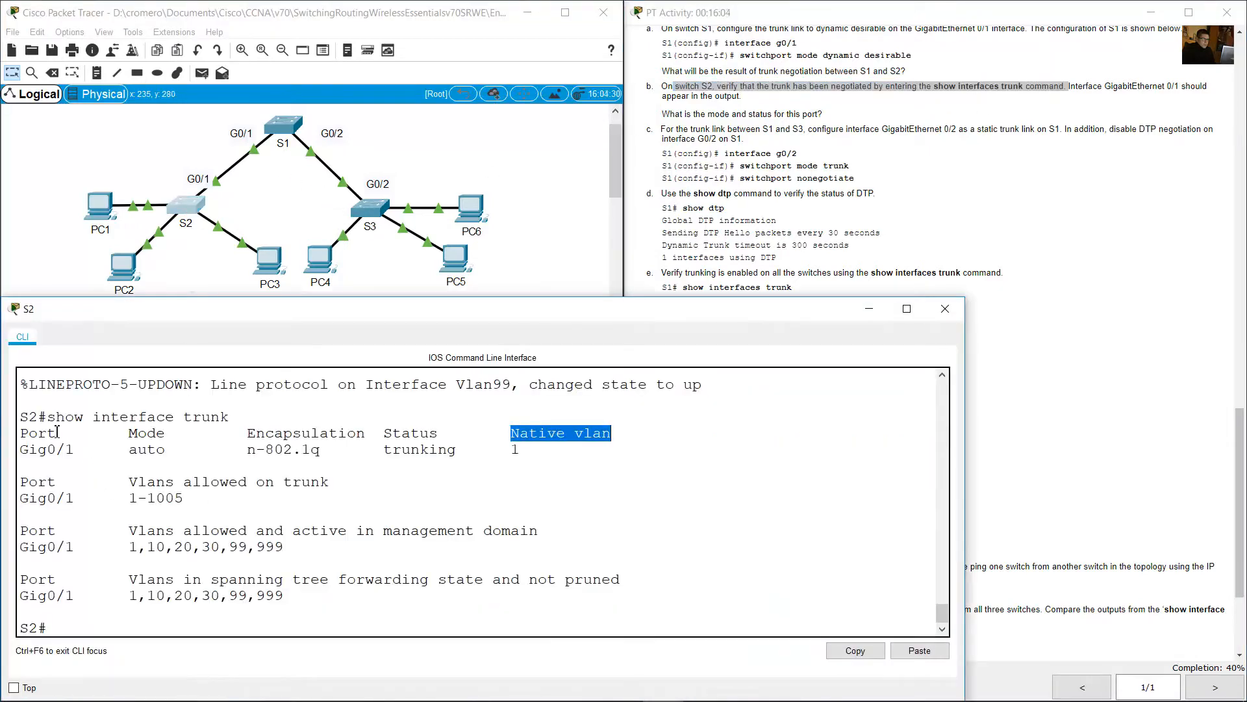
left_click_drag(48, 417, 229, 417)
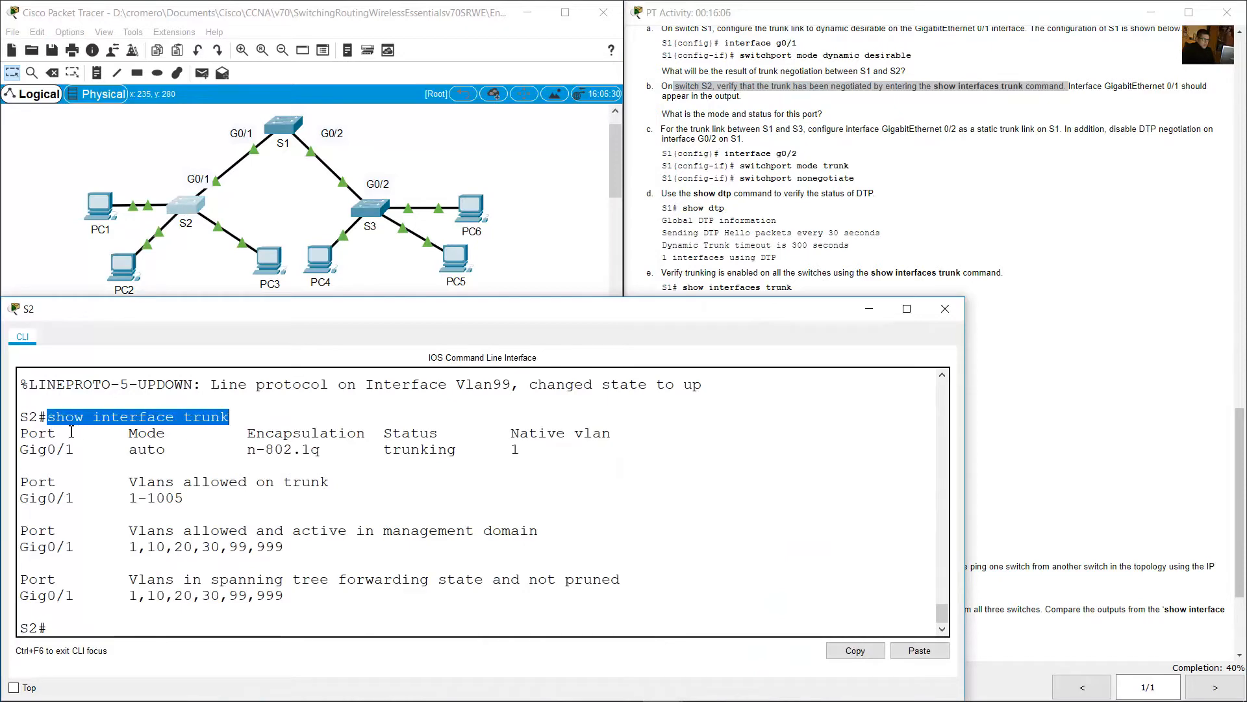
left_click_drag(24, 433, 287, 597)
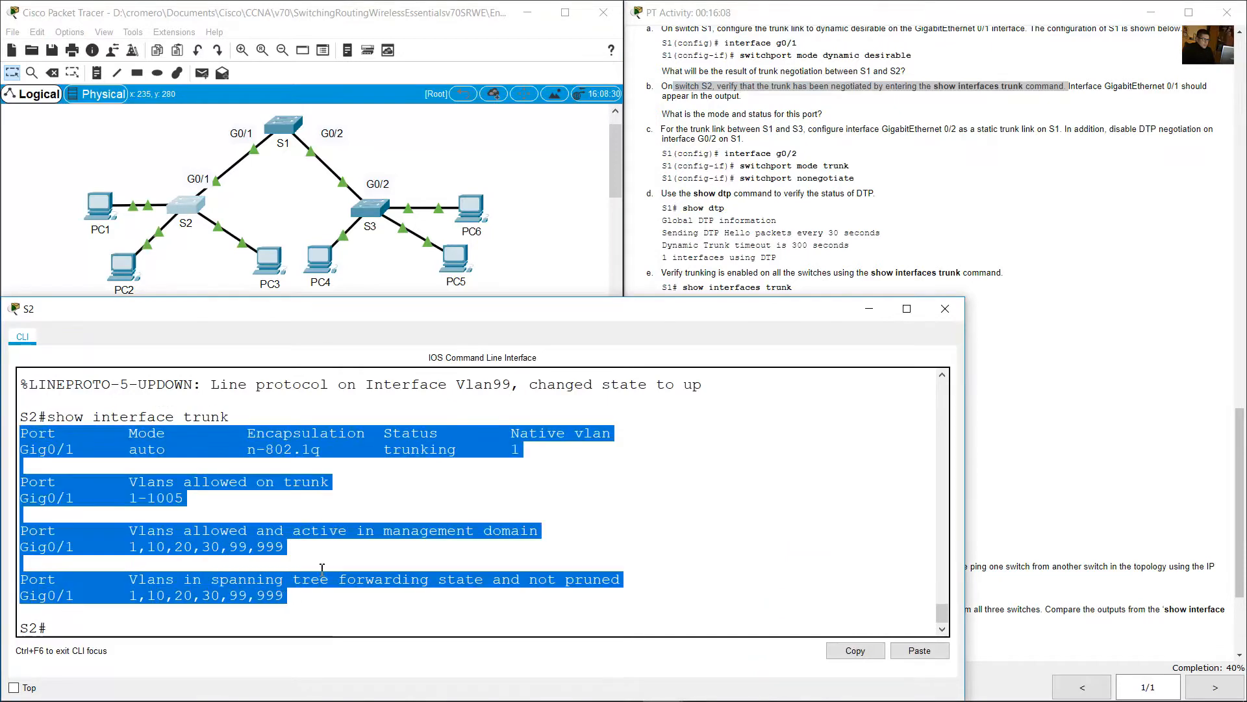
Read the question about the port's mode and status, and check both entries for Gig0/1 in S2's trunk output
left_click(826, 143)
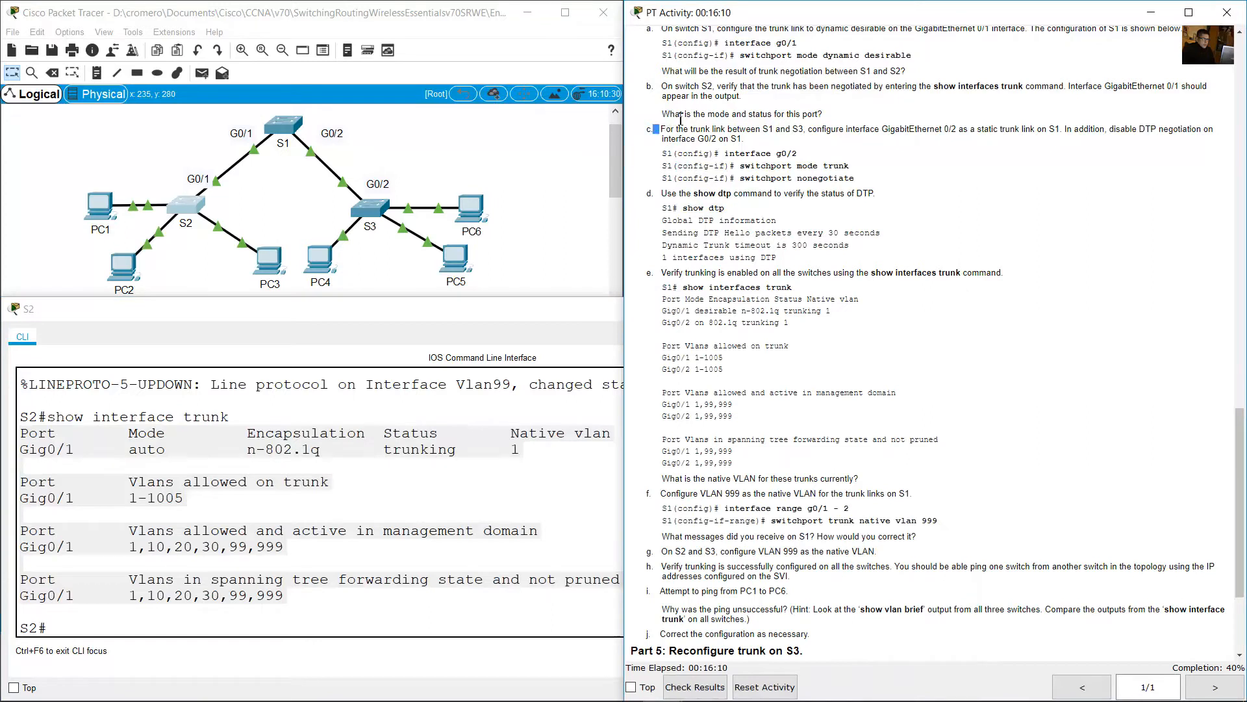
mouse_move(657, 126)
left_mouse_down()
mouse_move(690, 115)
mouse_move(650, 121)
left_mouse_up()
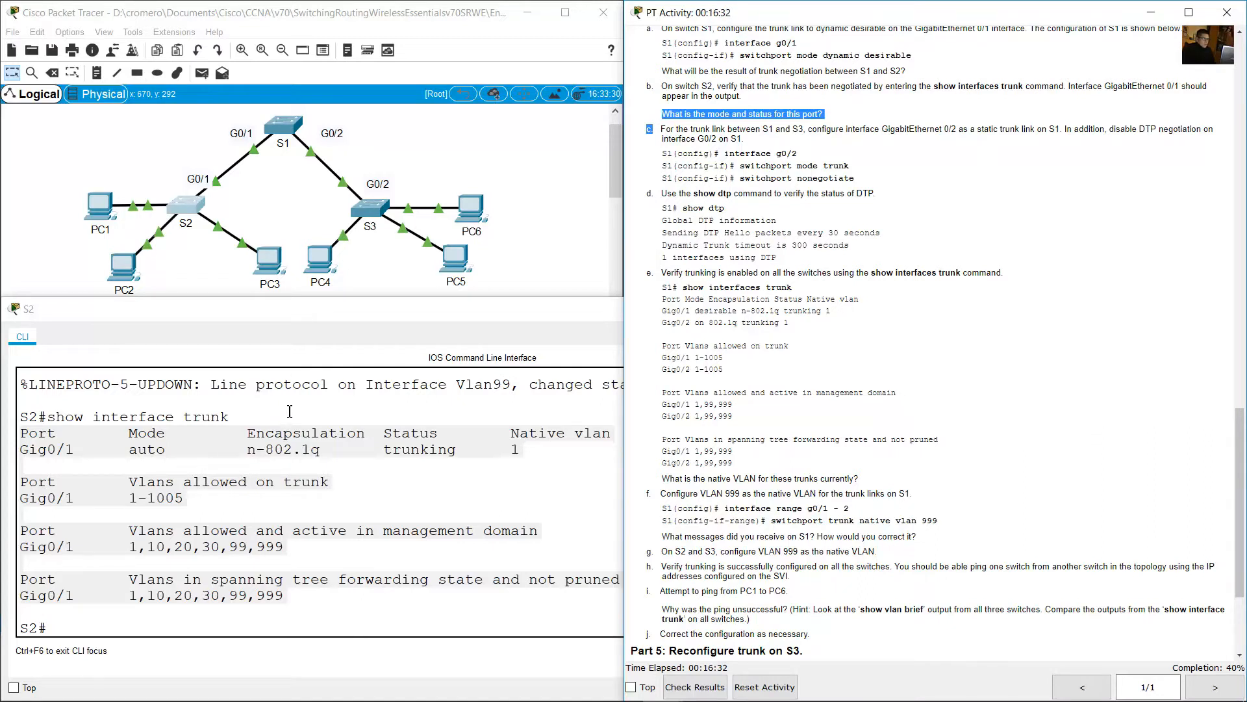
left_click(188, 455)
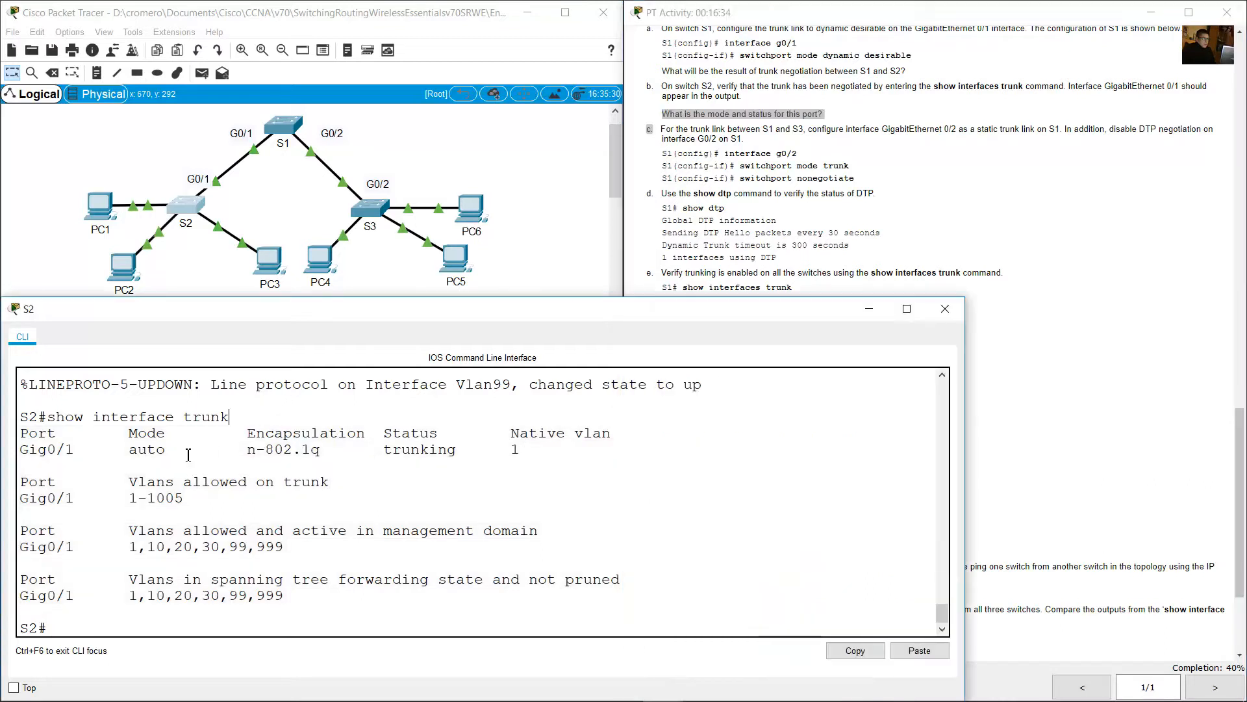
left_click_drag(127, 450, 202, 450)
left_click_drag(382, 442, 480, 450)
double_click(394, 450)
Read the static trunk requirement in Part 4 step c and locate the G0/2 link between S1 and S3 in the topology
left_click(719, 154)
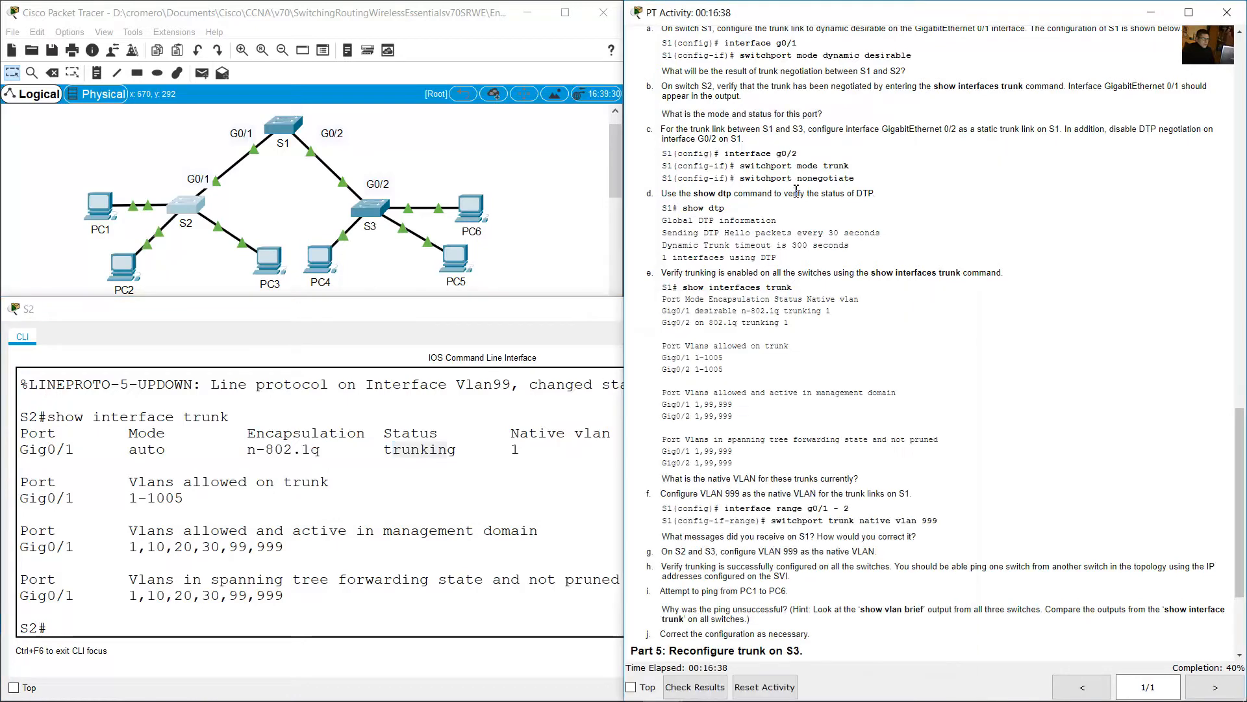
left_click_drag(666, 130, 1063, 126)
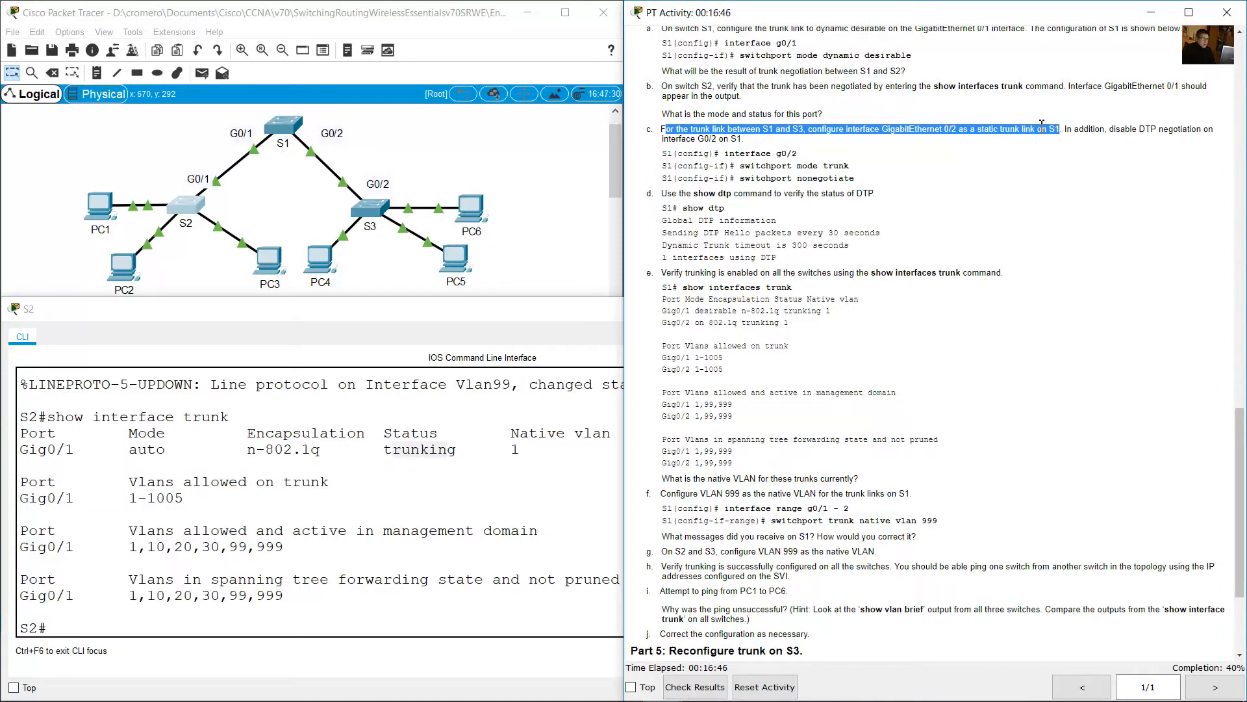
left_click(349, 154)
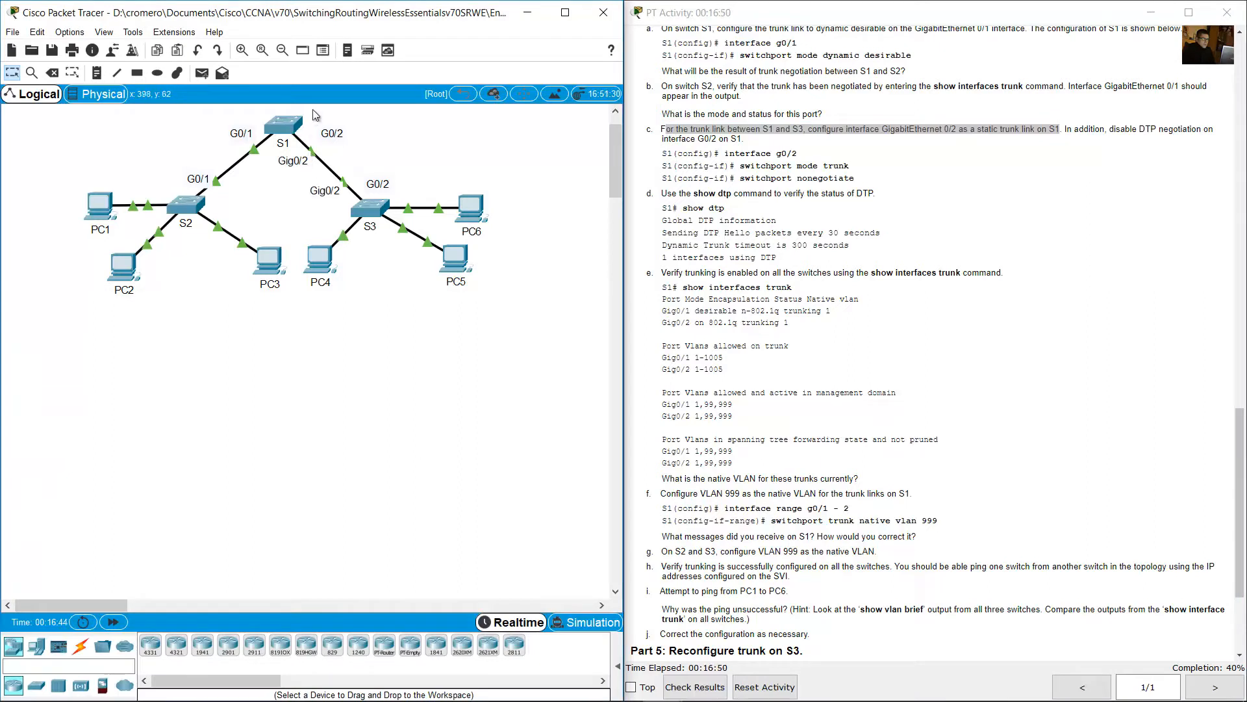
left_click_drag(313, 109, 273, 153)
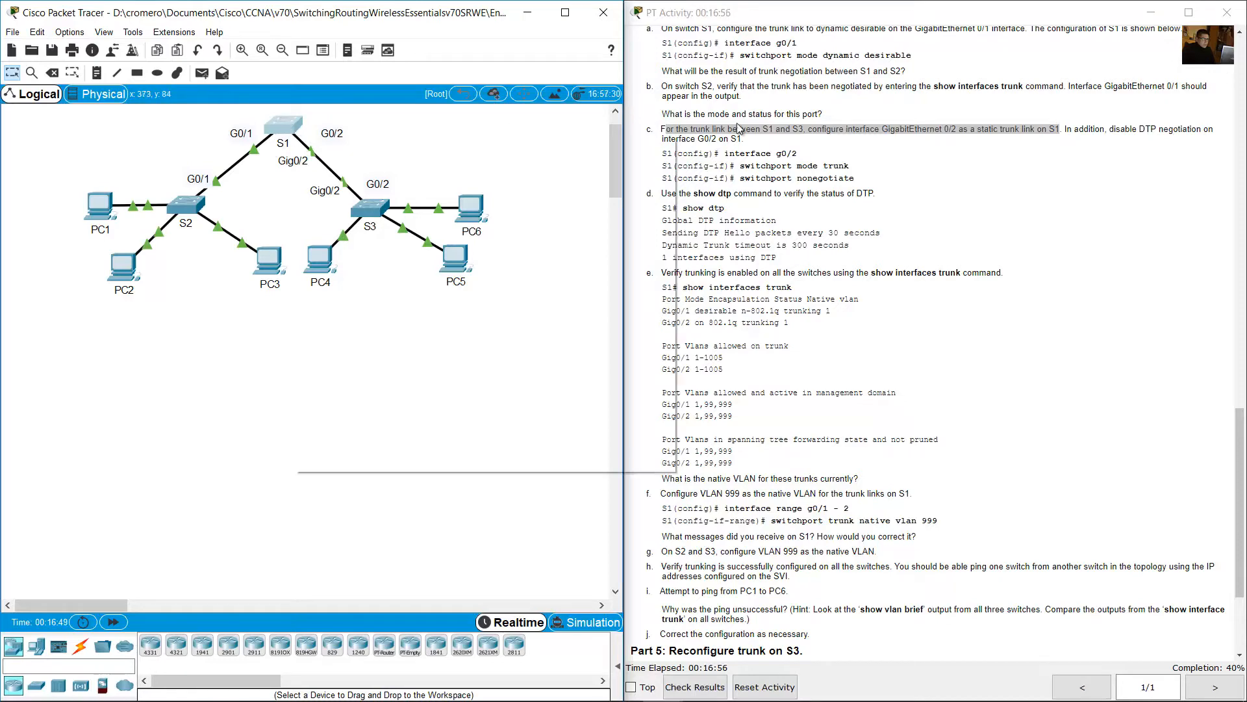
Configure interface g0/2 on S1 as a static trunk with switchport mode trunk, and return to the step c instructions
left_click(290, 127)
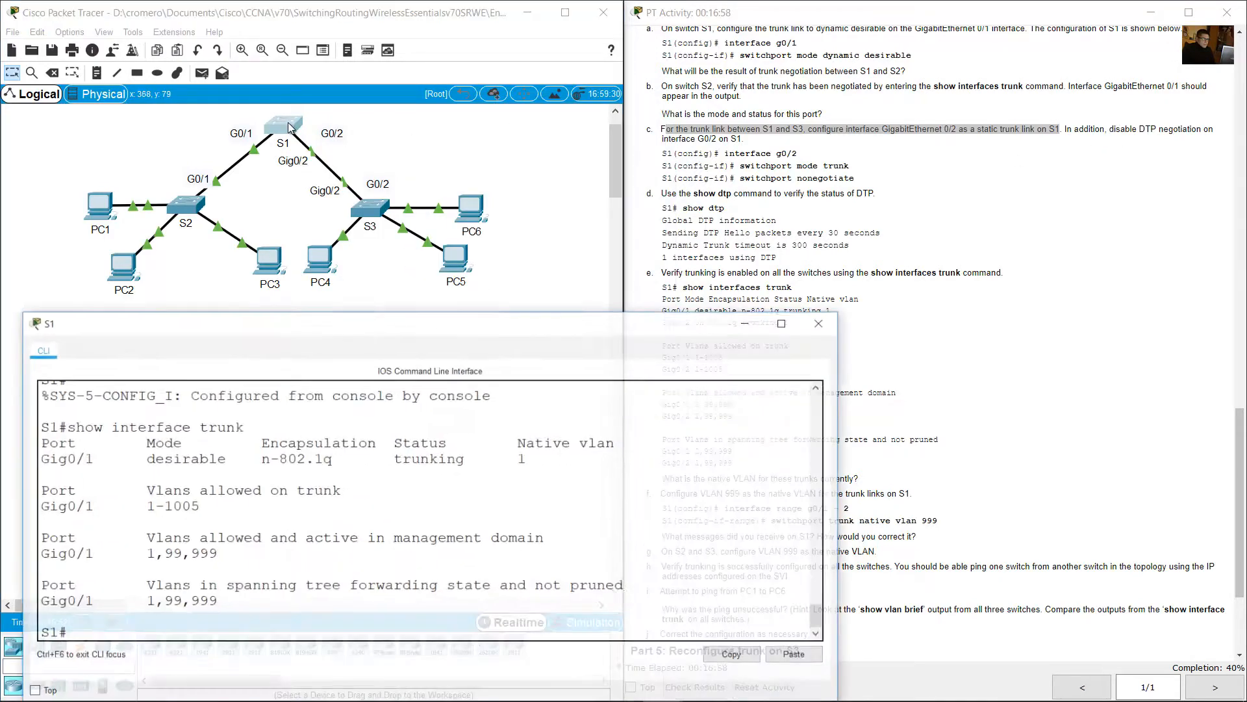
type("conf term")
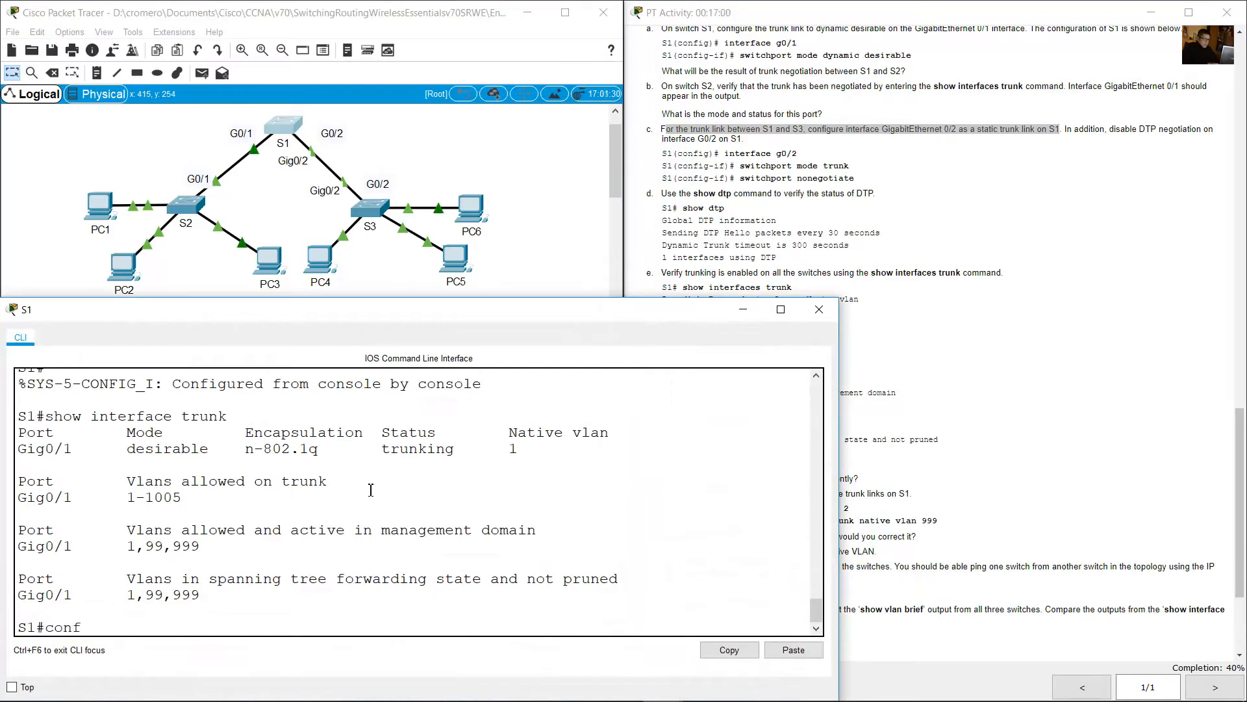
key("Return")
type("int g")
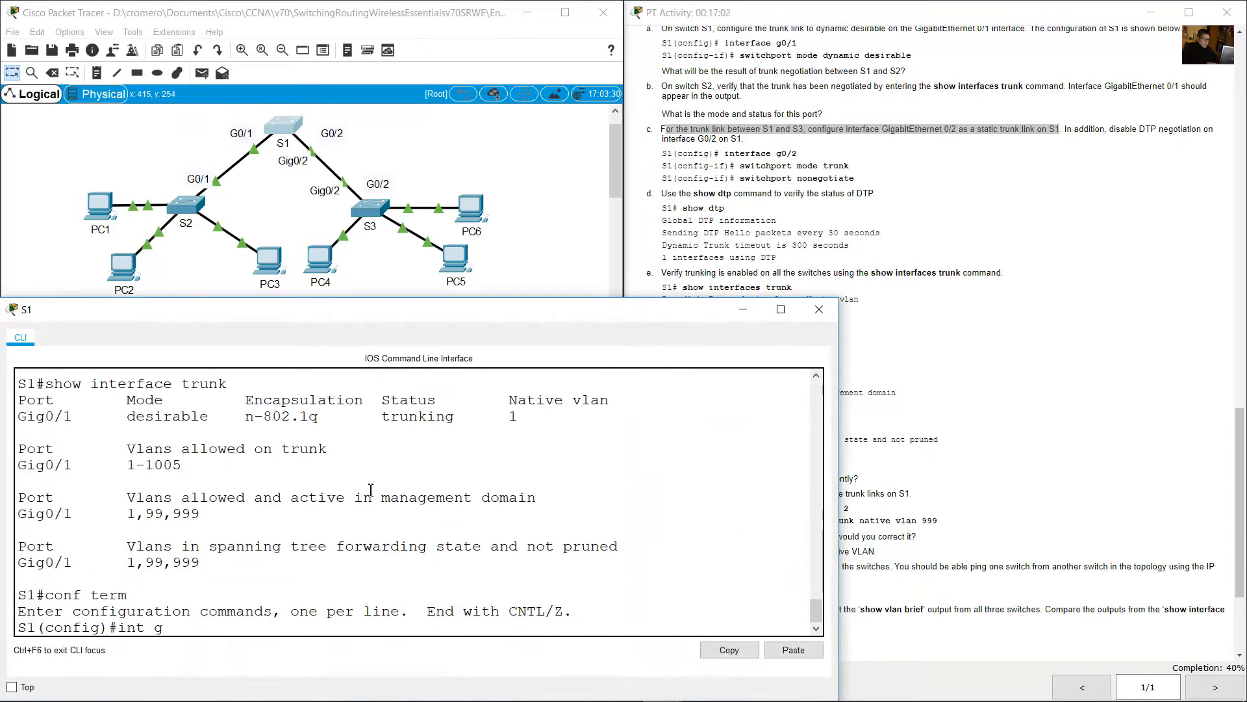
type("0/2")
key("Return")
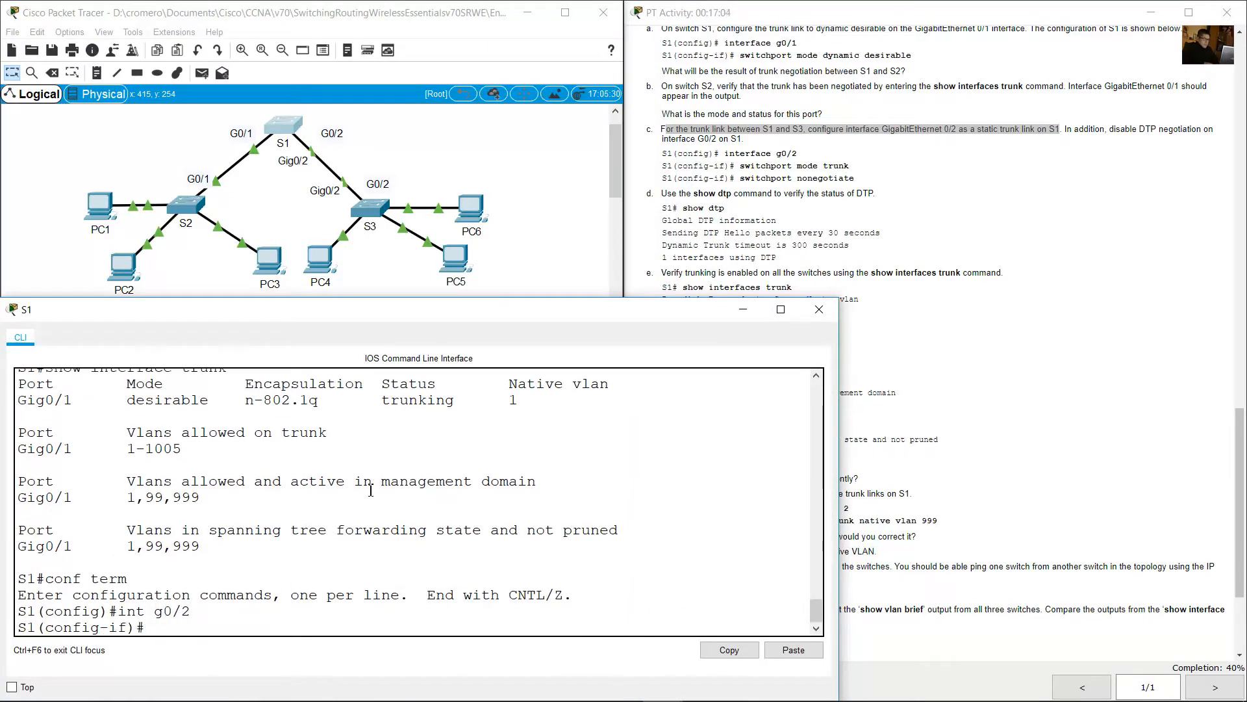
type("switchport mode trunk")
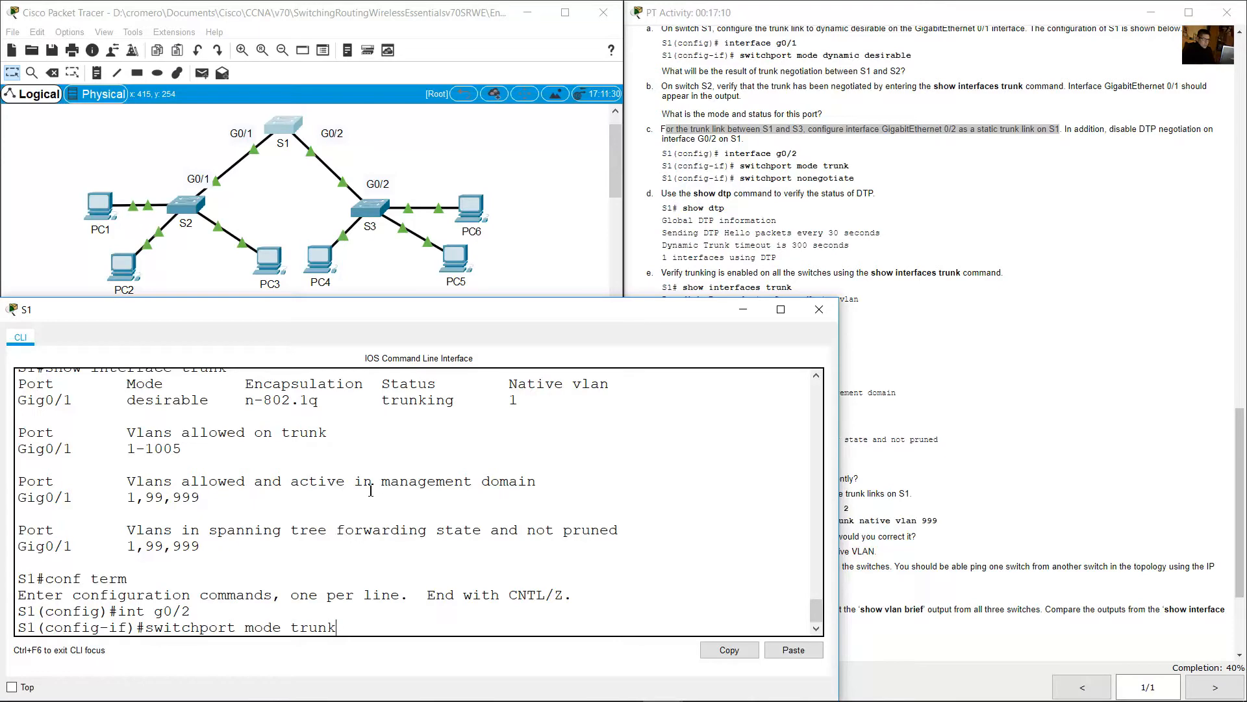
key("Return")
key("Return")
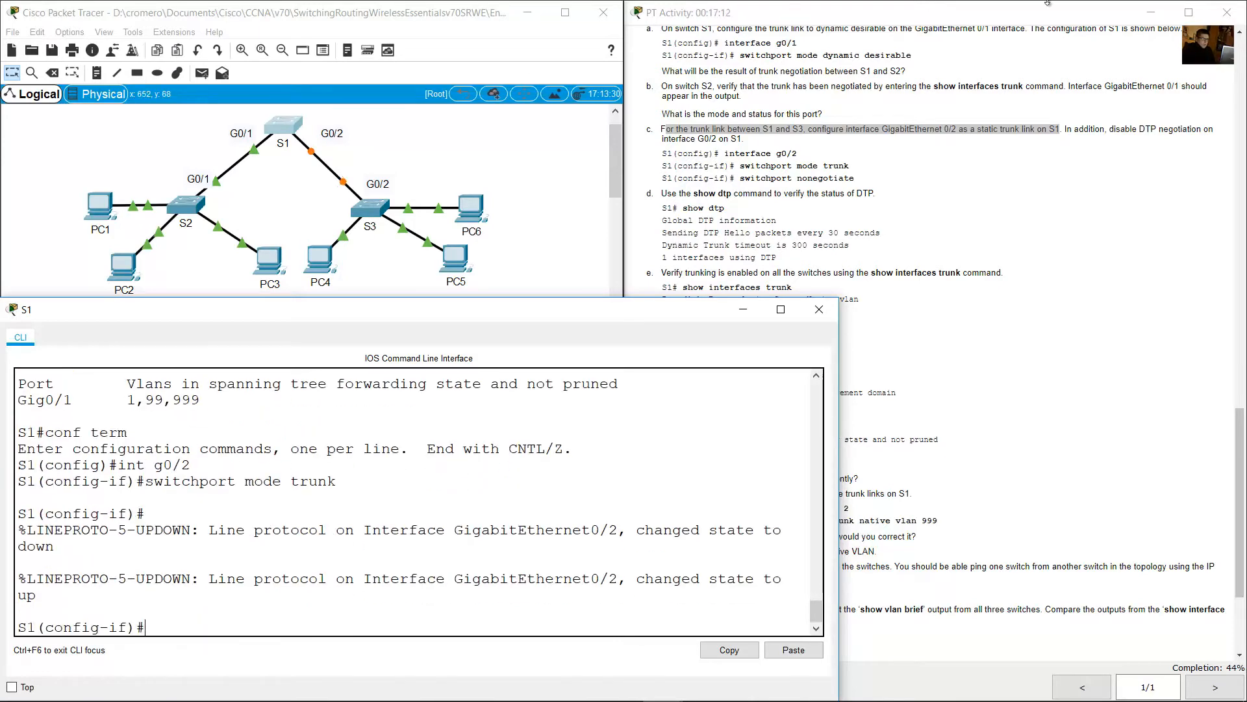
left_click(1136, 133)
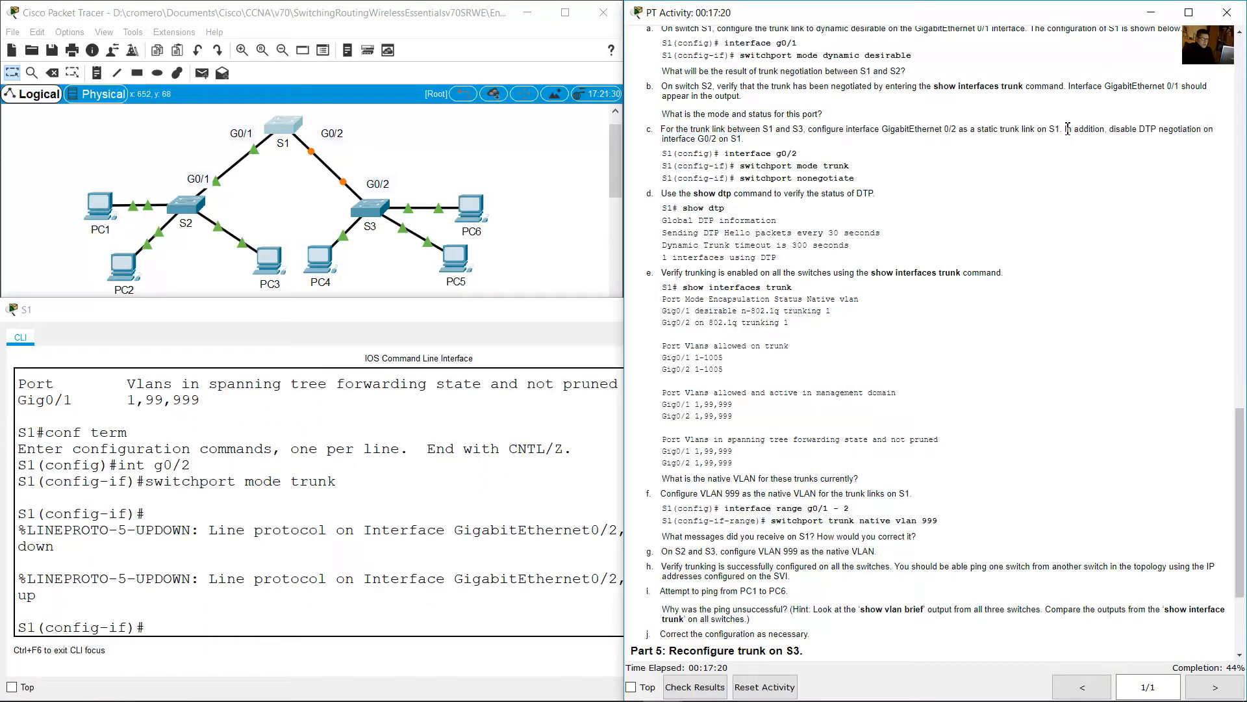
Disable DTP negotiation on S1's G0/2 interface with switchport nonegotiate, as step c requires
left_click_drag(1065, 130, 751, 143)
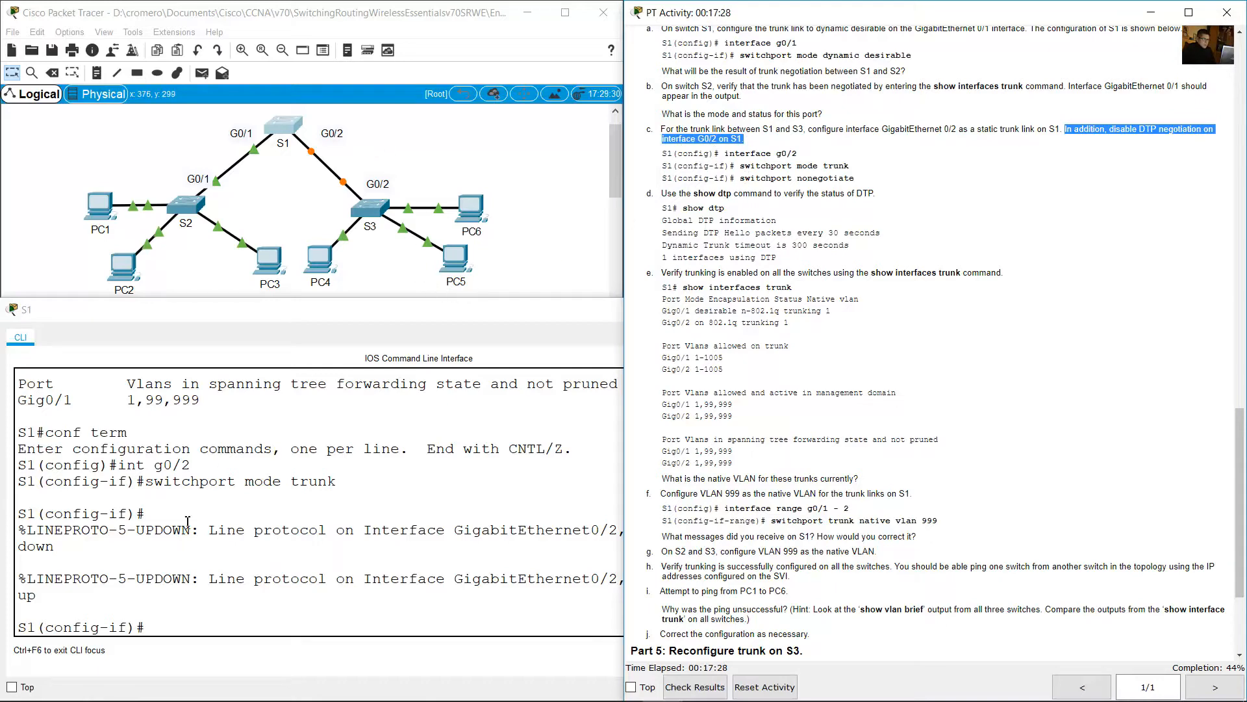
left_click_drag(119, 465, 366, 487)
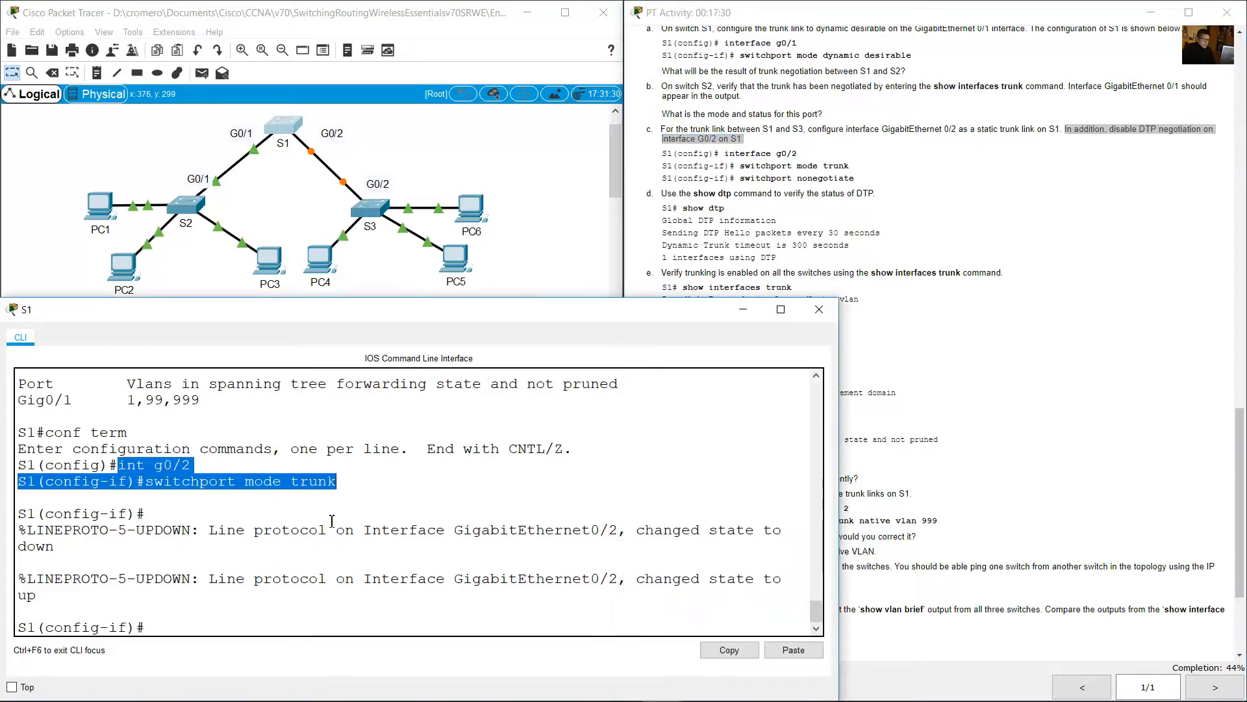
left_click(242, 636)
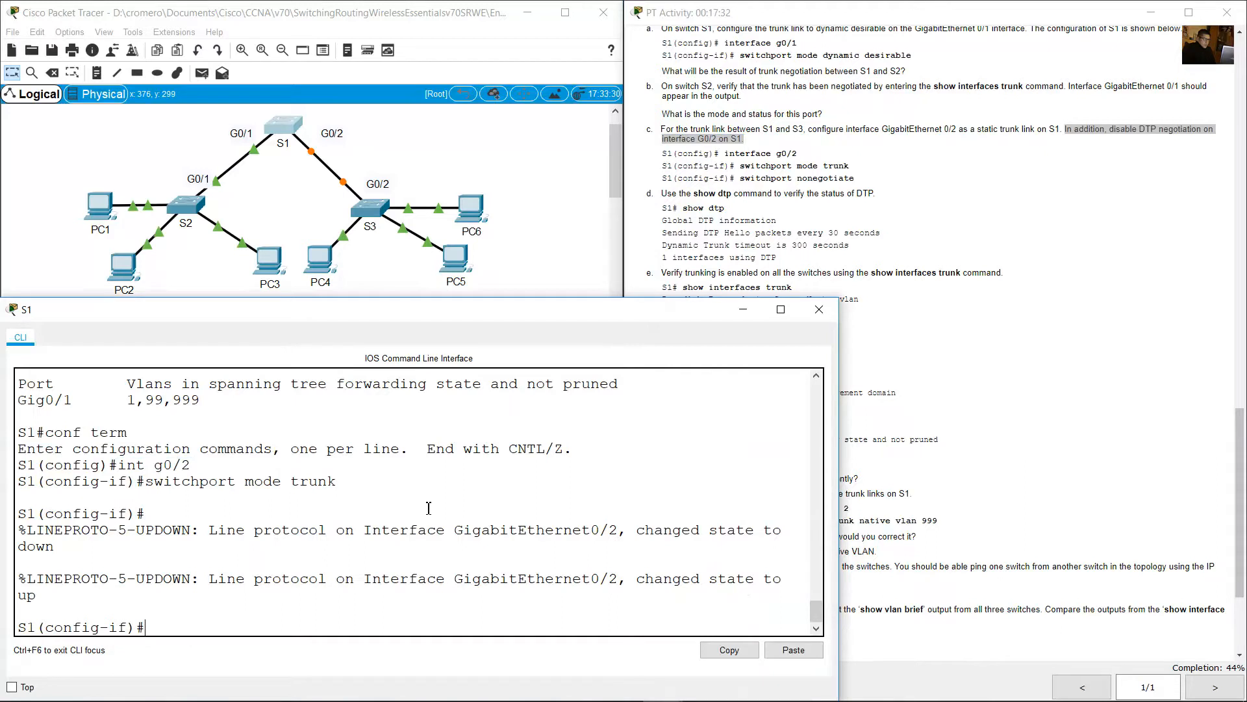
key("Up")
key("BackSpace")
key("BackSpace")
key("BackSpace")
key("BackSpace")
key("BackSpace")
key("BackSpace")
key("BackSpace")
key("BackSpace")
key("BackSpace")
type("nonegotiate")
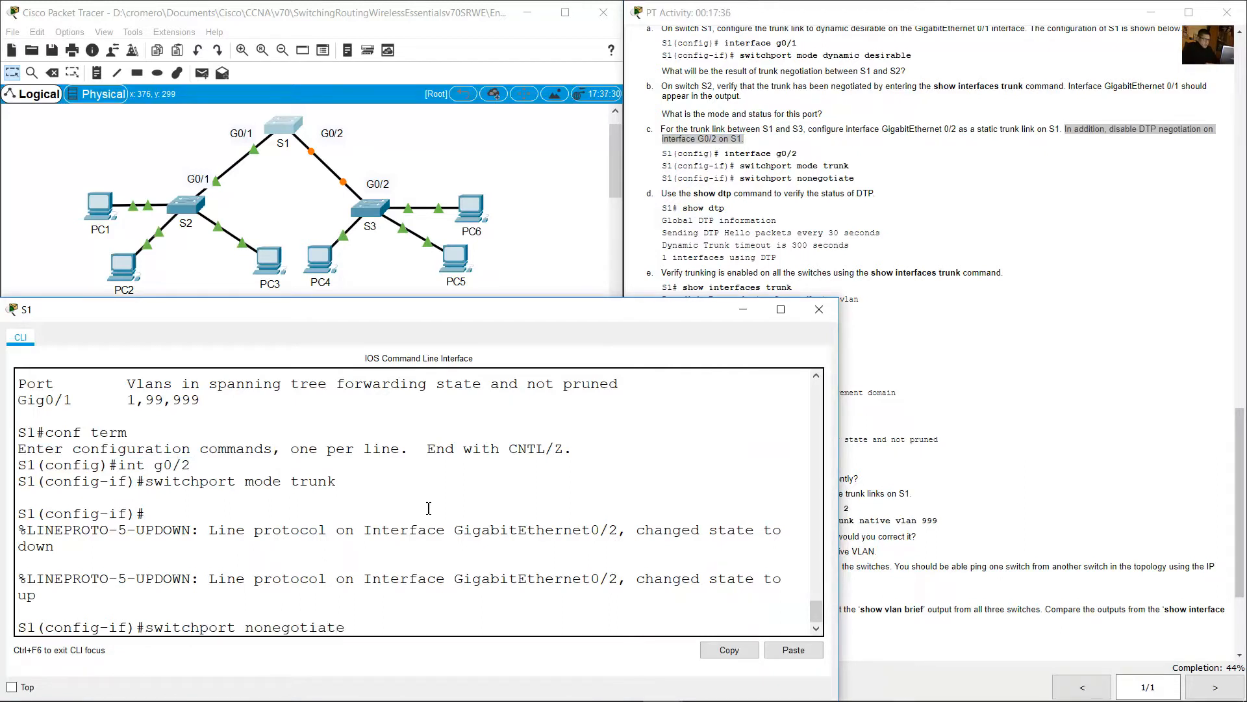
key("Return")
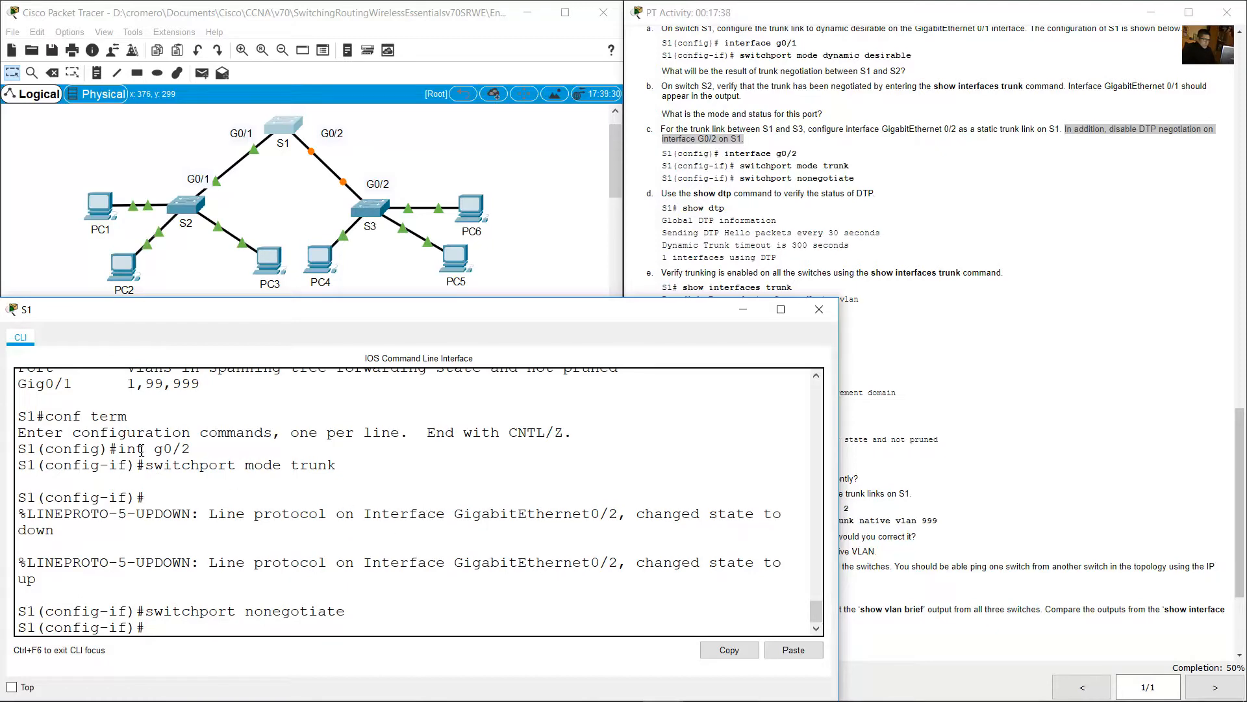
Review the G0/2 trunk commands entered on S1 and read step d on verifying the DTP status
left_click_drag(141, 448, 317, 634)
left_click(350, 625)
left_click(809, 248)
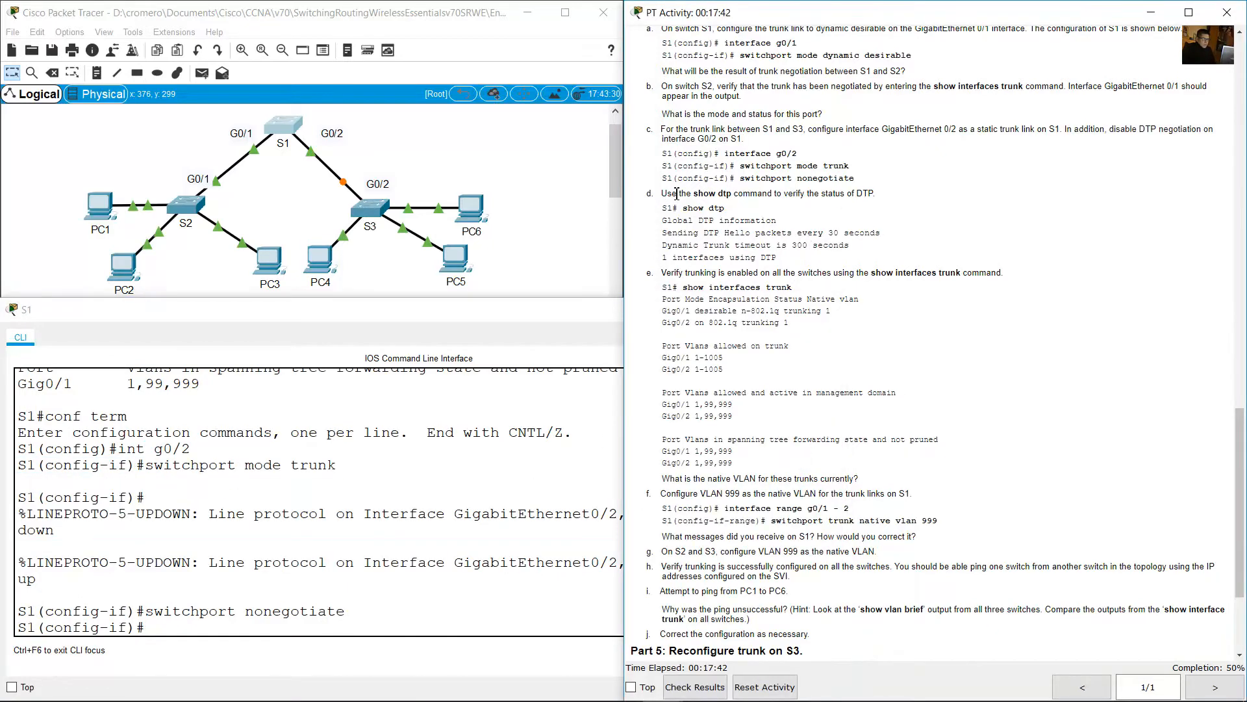
left_click_drag(672, 193, 735, 210)
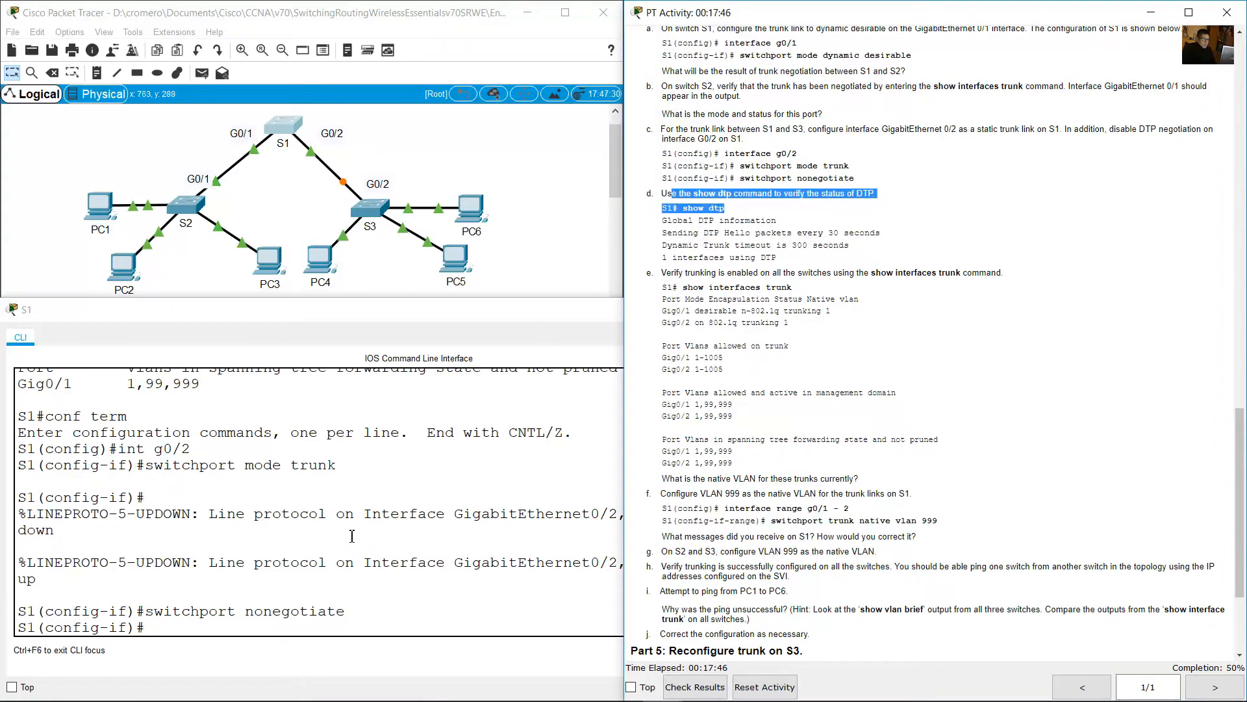
Leave configuration mode on S1 with end and run show dtp to verify the DTP status
left_click(366, 583)
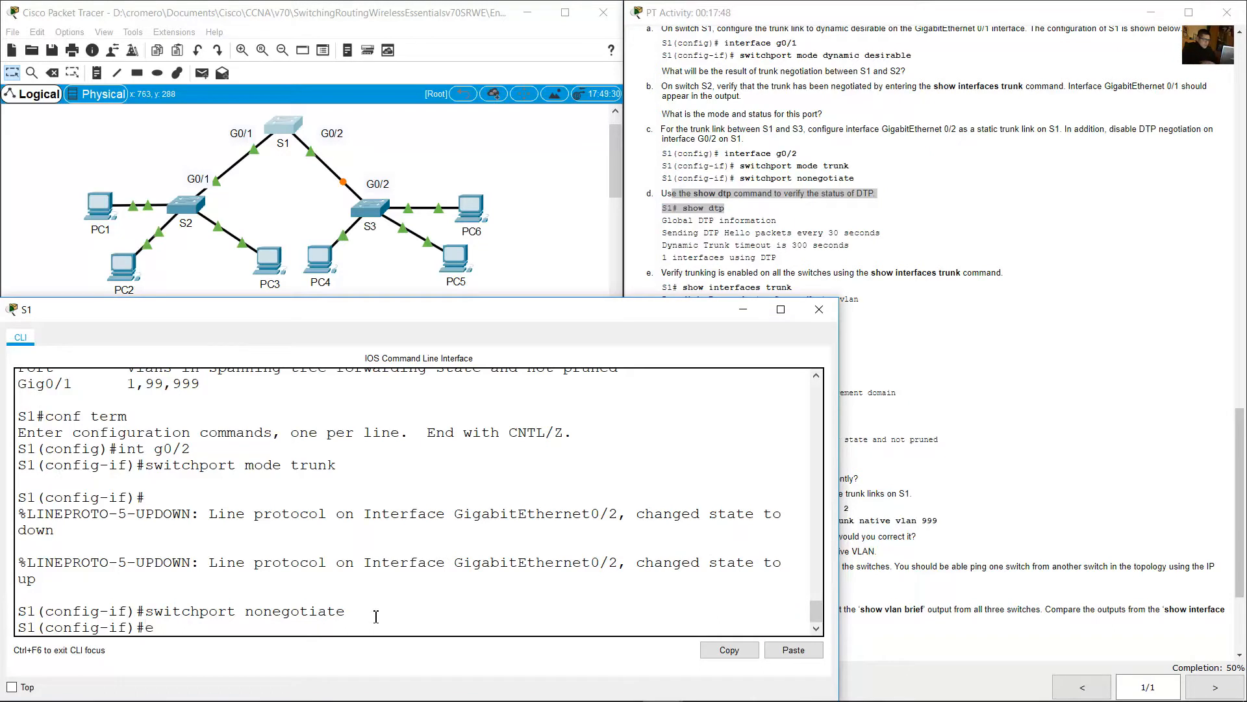
type("end")
key("Return")
key("Return")
key("Return")
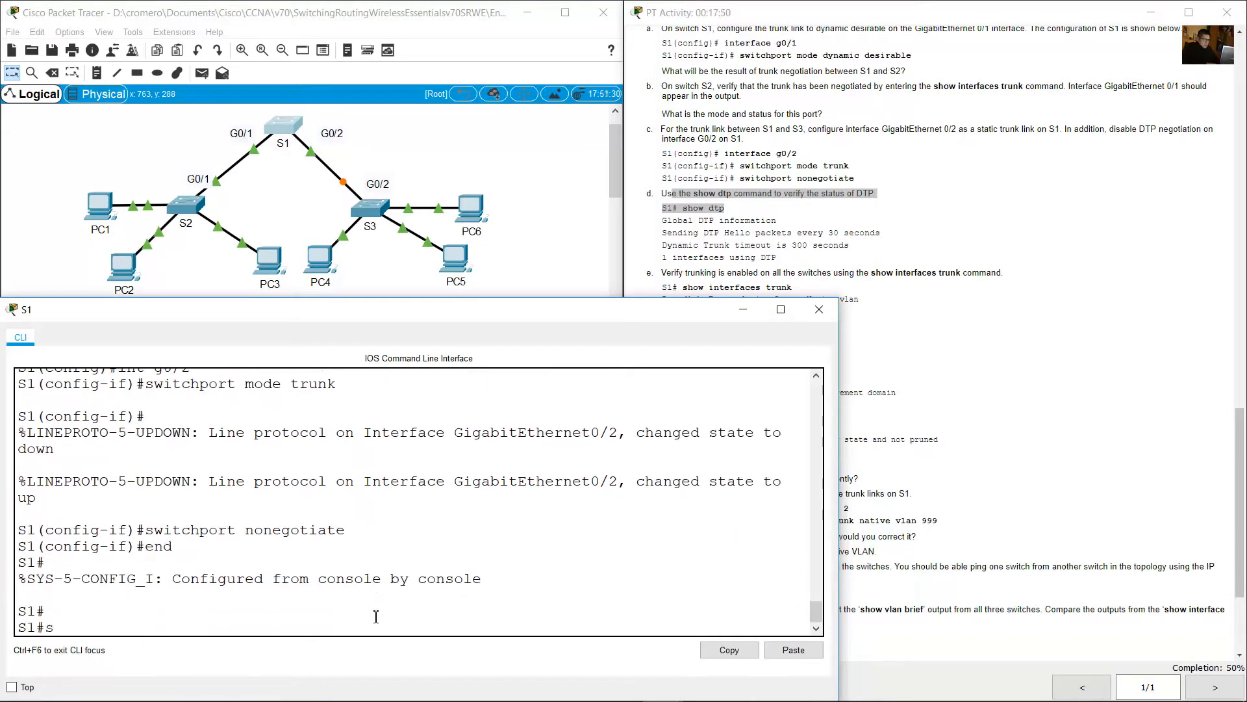
type("showdtp")
key("BackSpace")
key("BackSpace")
key("BackSpace")
type("dtp")
key("Return")
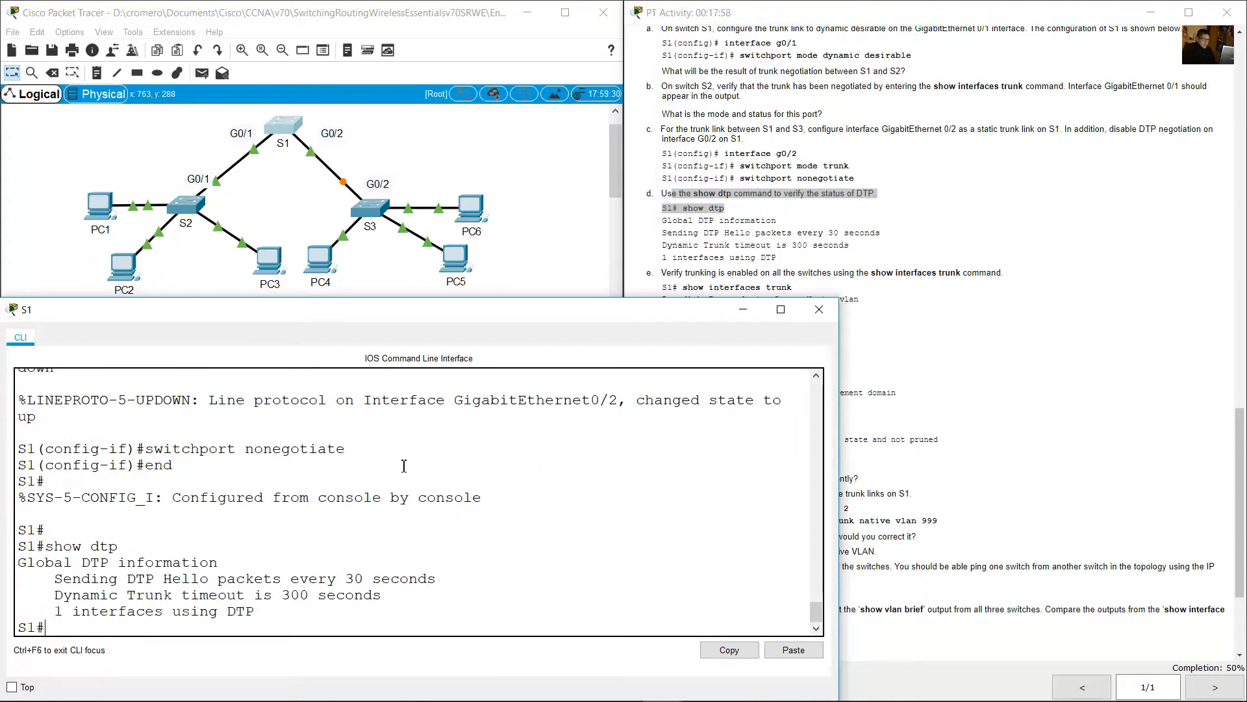
Check the count of interfaces using DTP in S1's output and compare it with S1's G0/1 and G0/2 links in the topology
left_click_drag(56, 611, 265, 611)
left_click(366, 136)
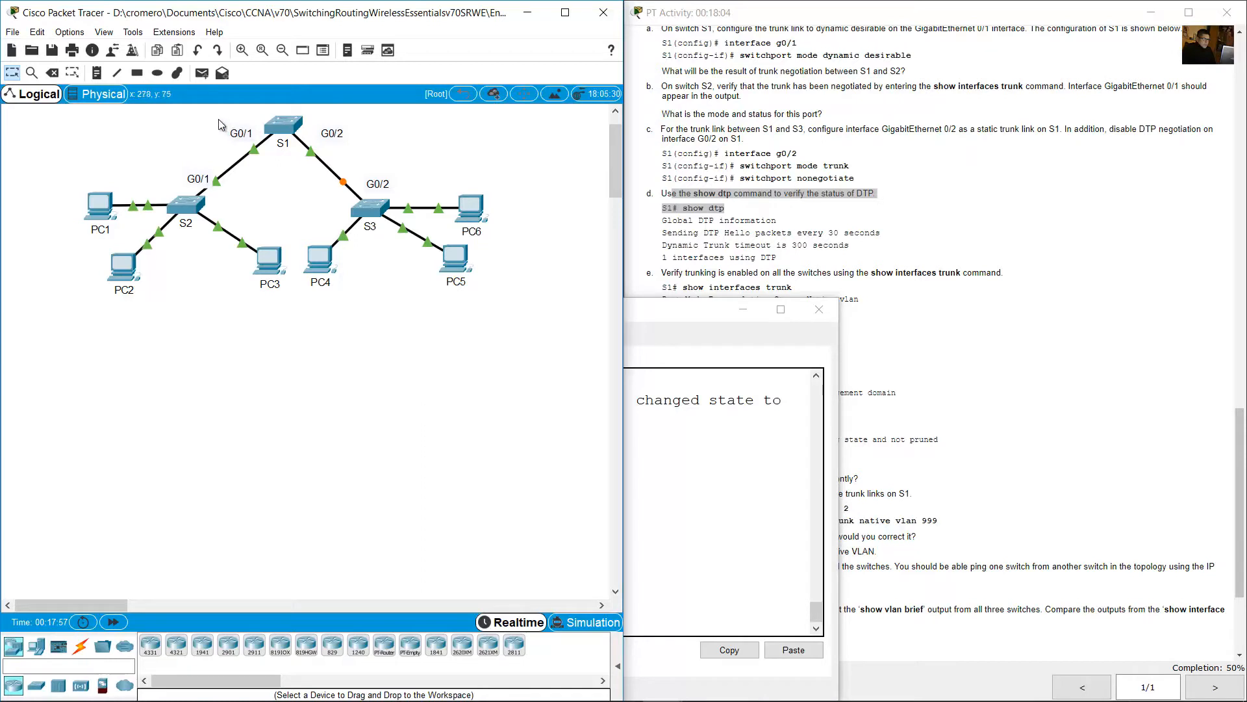
left_click_drag(218, 119, 273, 158)
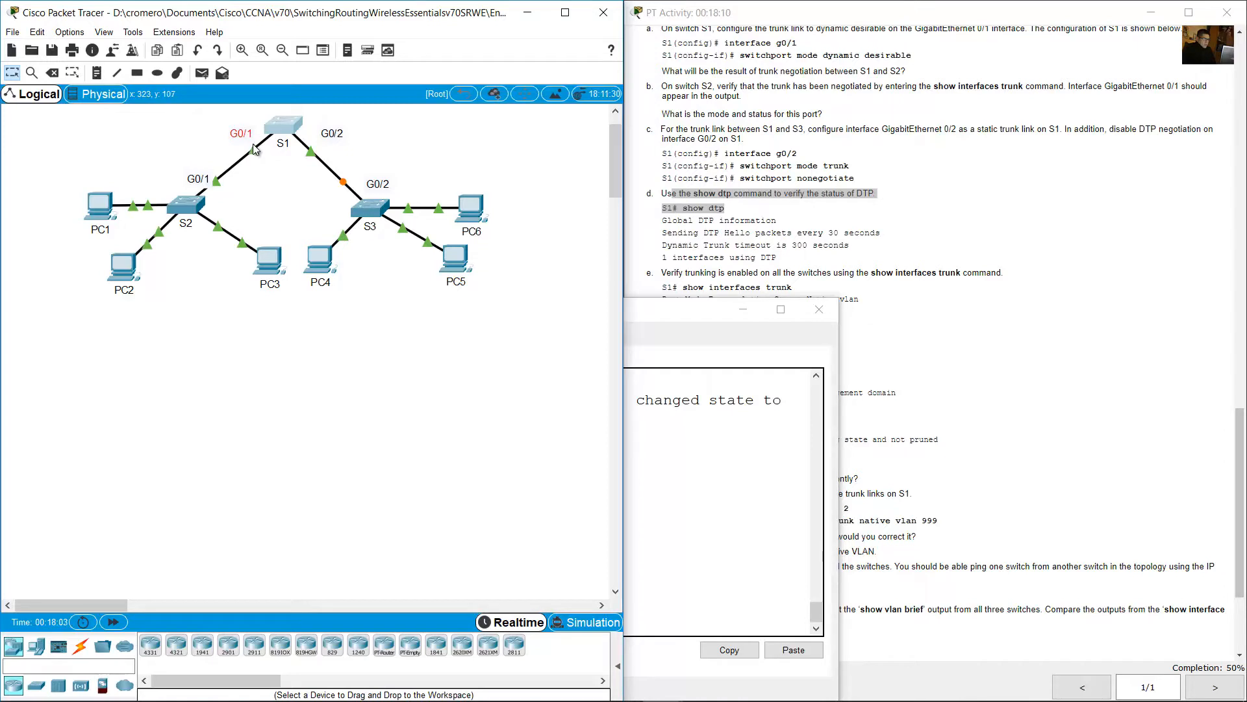
mouse_move(251, 144)
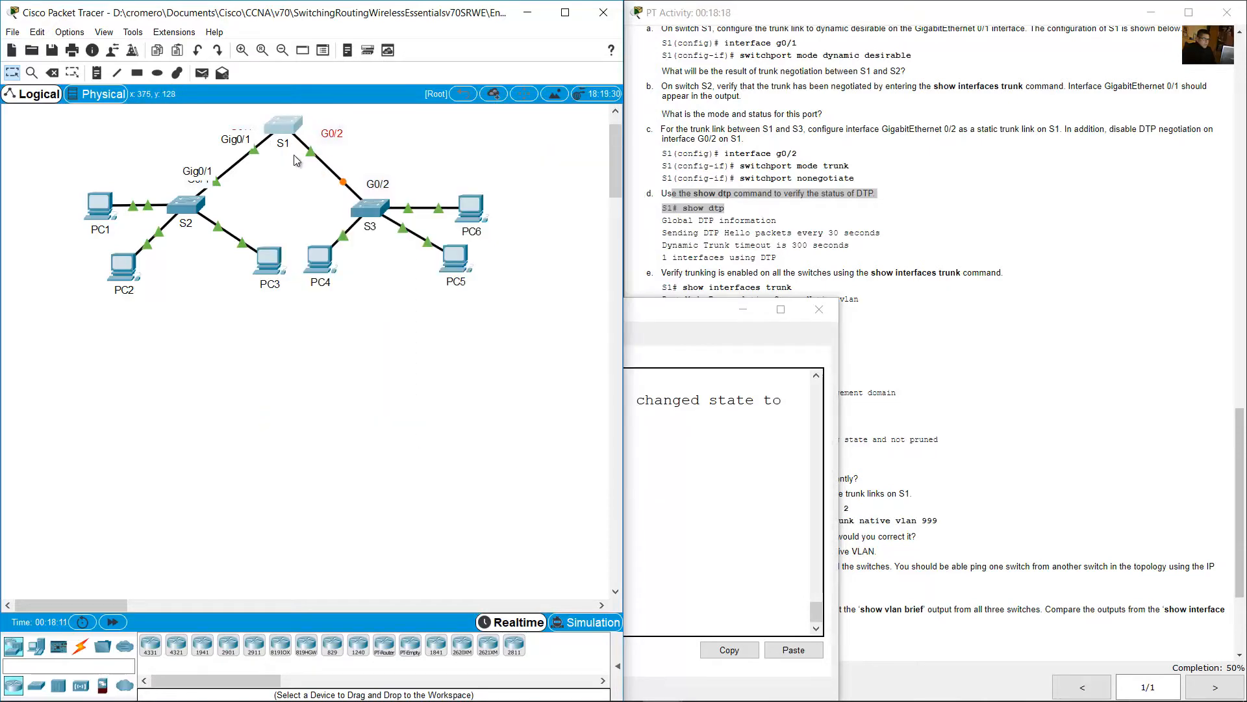
Review the show dtp output on S1, checking how many interfaces use DTP against step d of the instructions
left_click(747, 484)
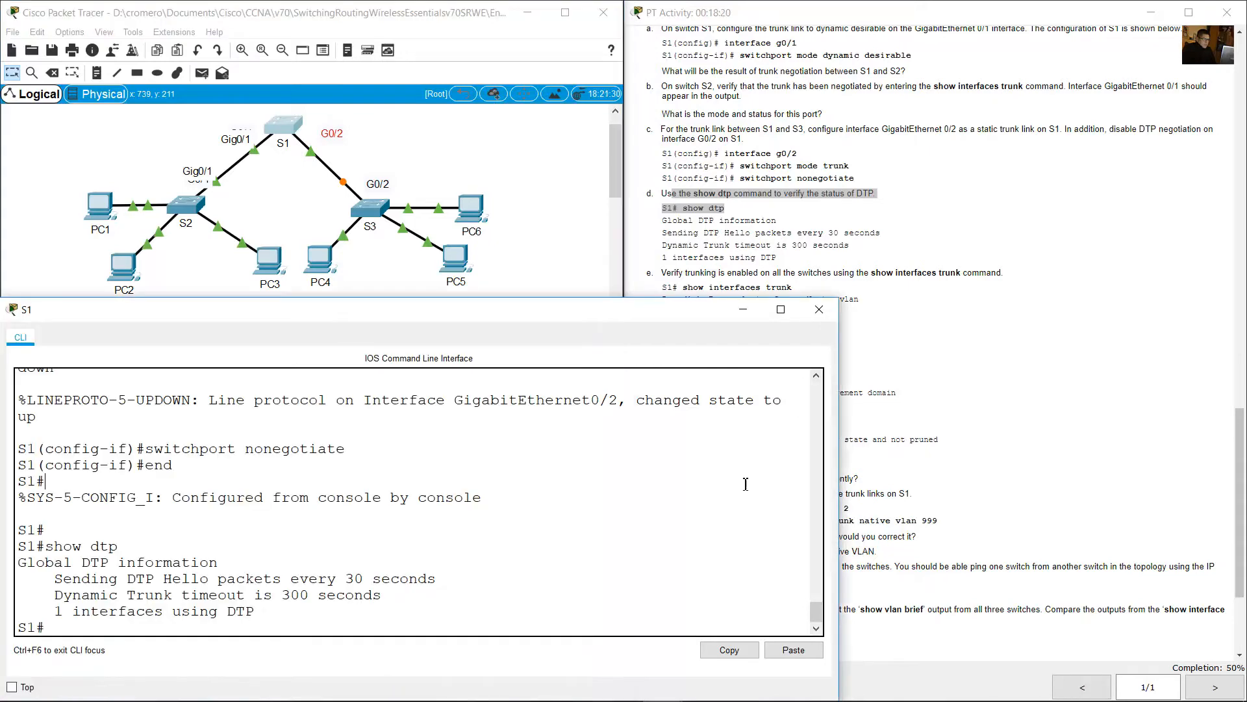
left_click(822, 237)
scroll(824, 244, "down", 2)
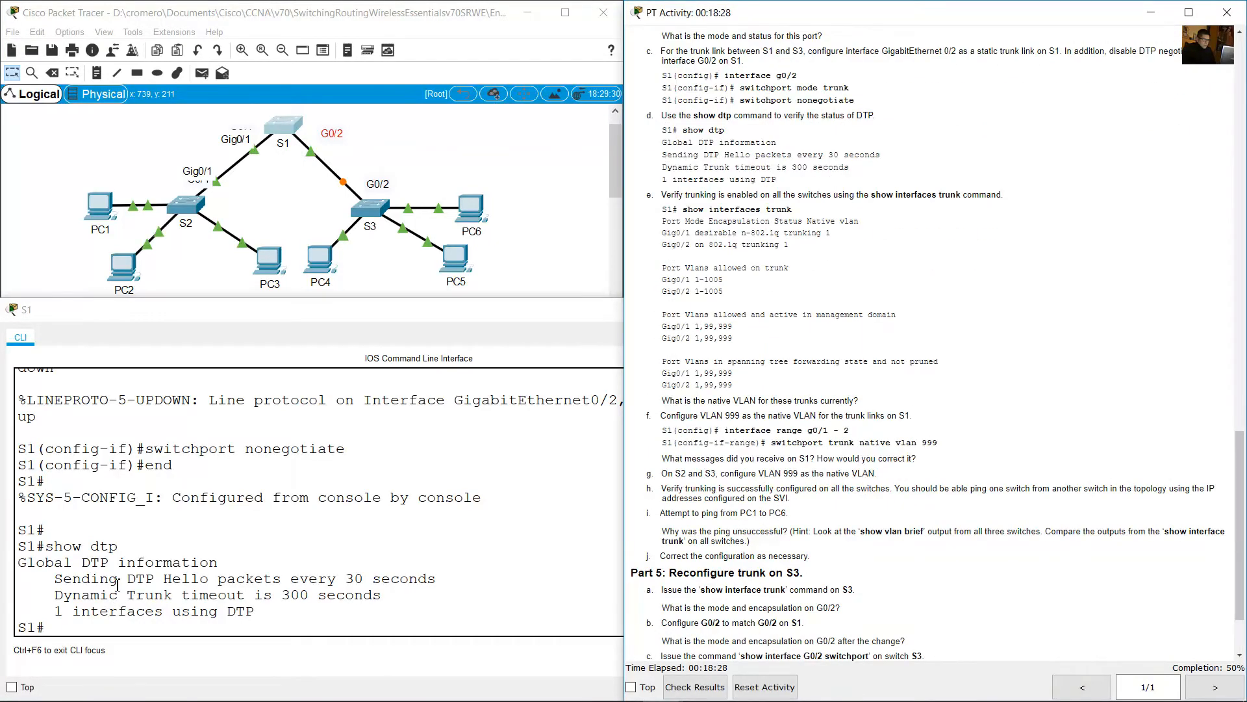
left_click(117, 585)
left_click_drag(49, 611, 292, 615)
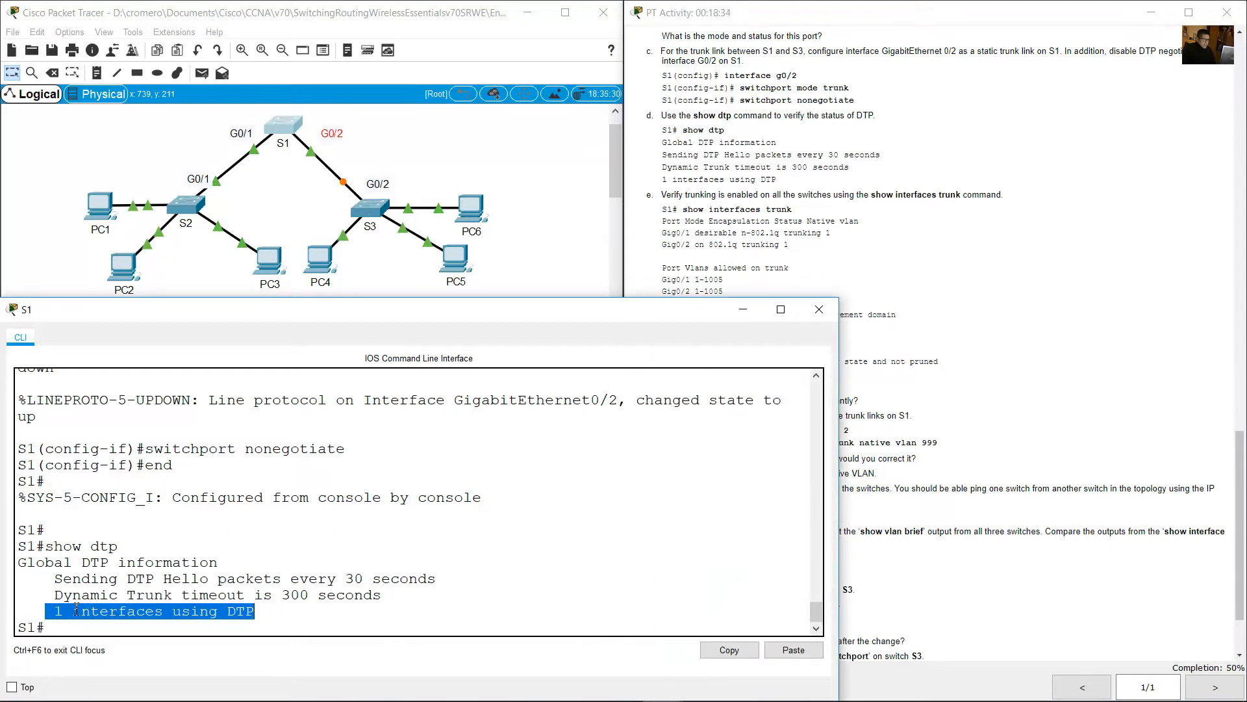
left_click_drag(46, 546, 123, 546)
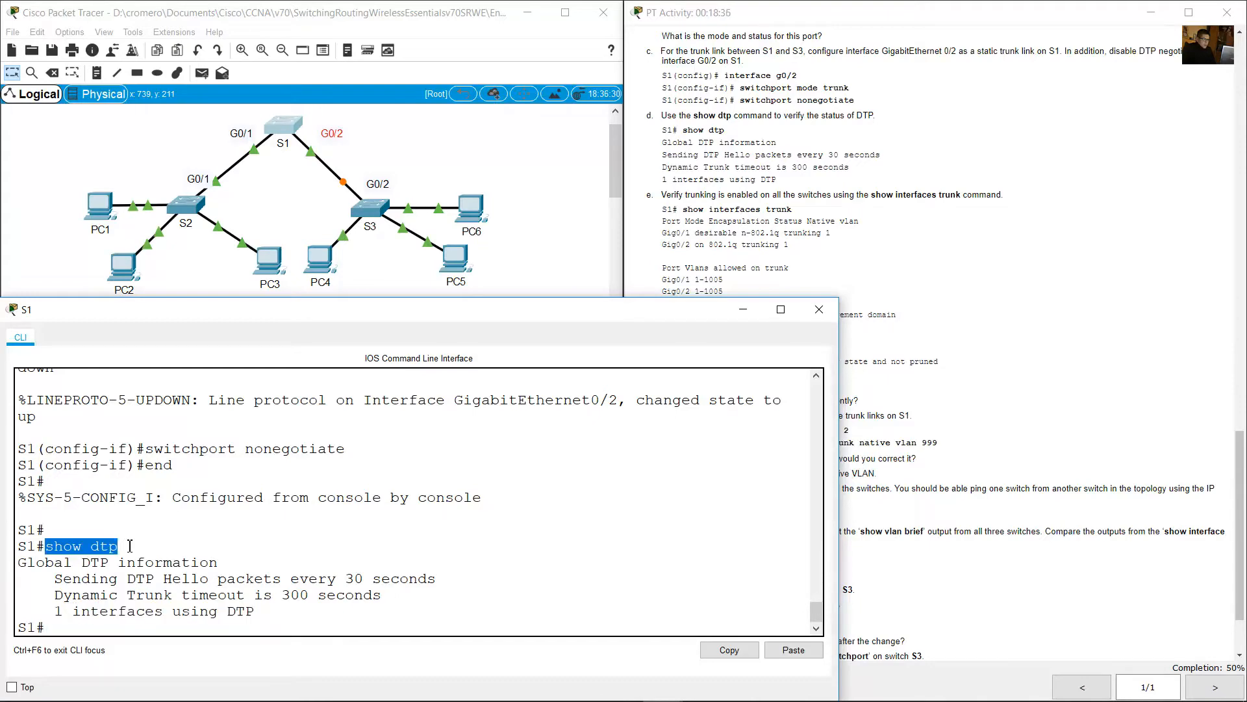
left_click(197, 607)
Run show interface trunk on S1 to verify that trunking is enabled, as step e requires
left_click(879, 260)
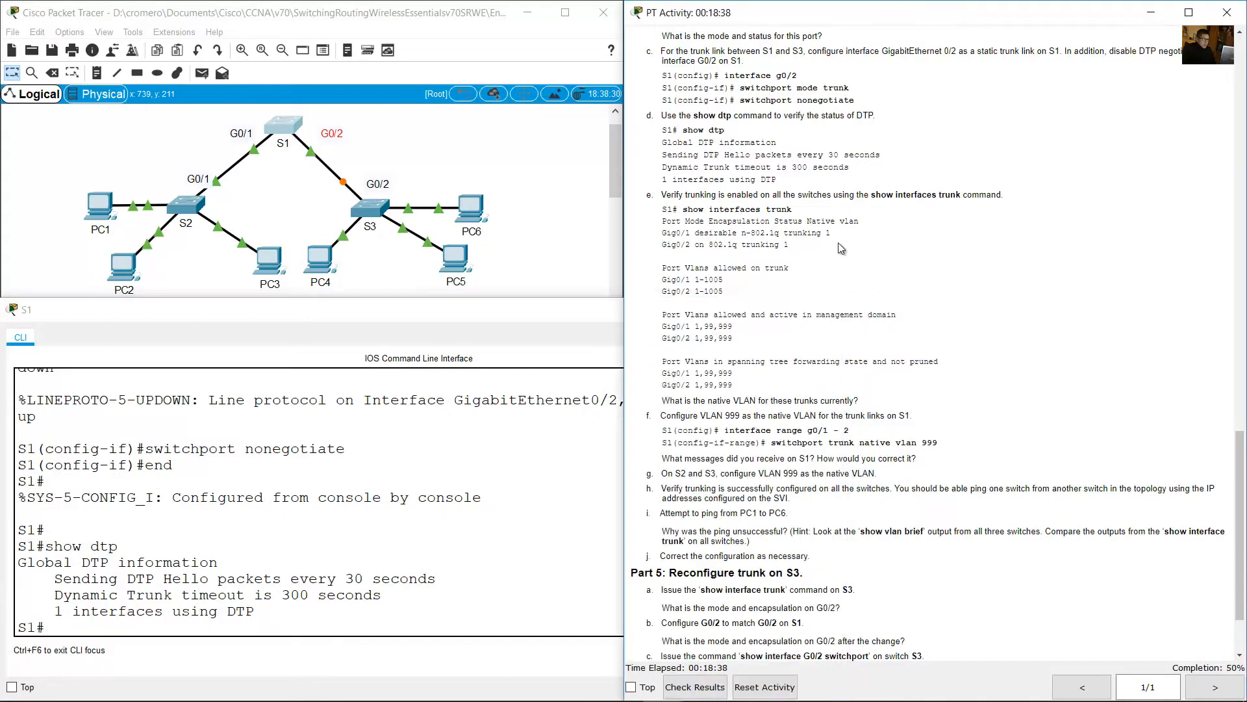
scroll(775, 231, "down", 1)
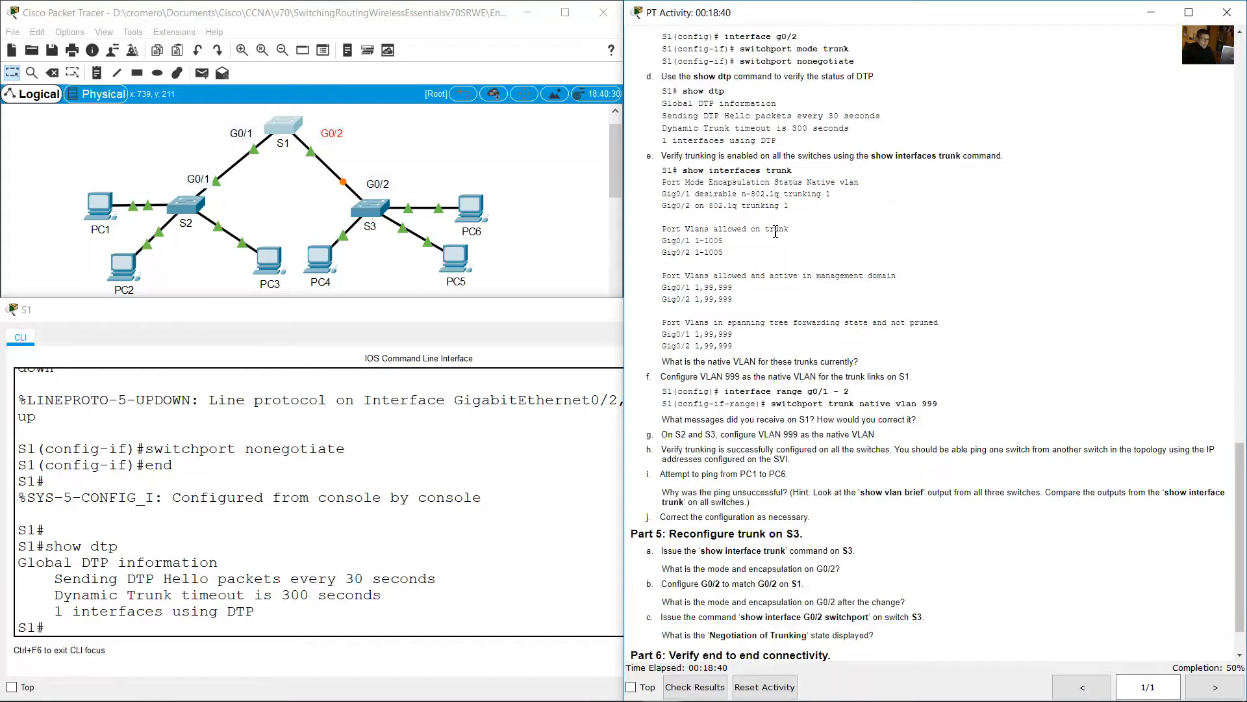
left_click_drag(666, 156, 764, 157)
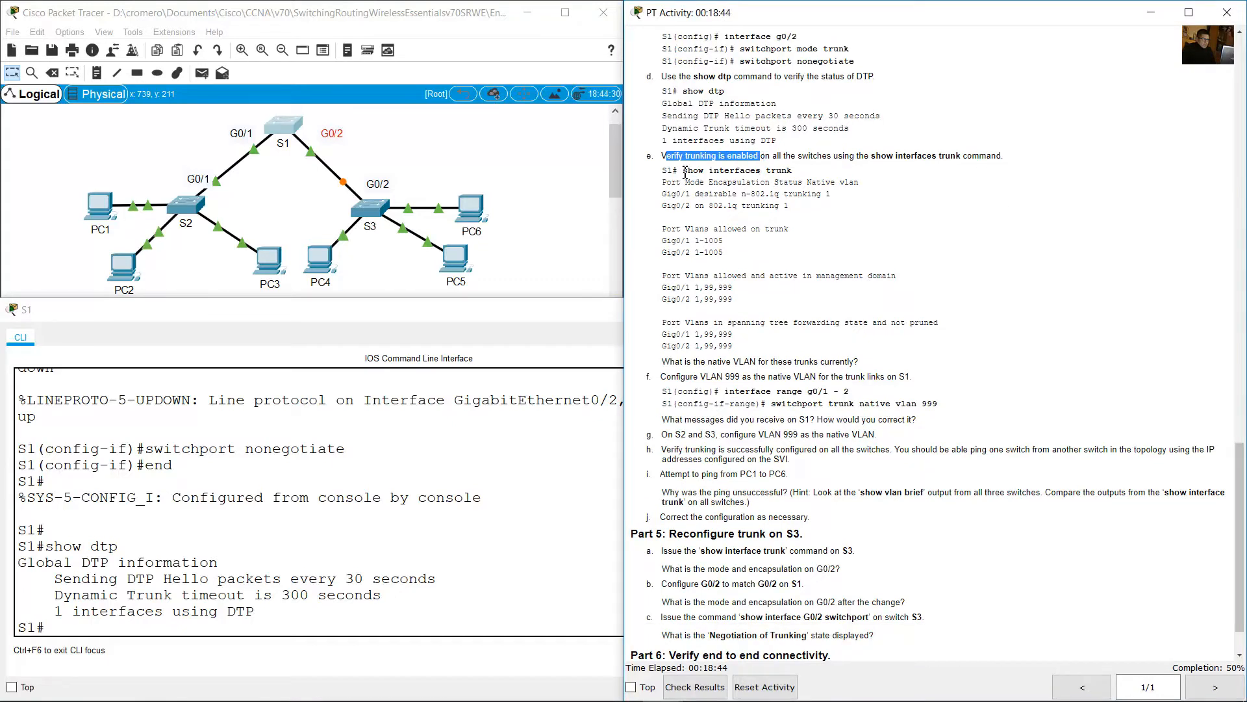
left_click_drag(657, 171, 824, 171)
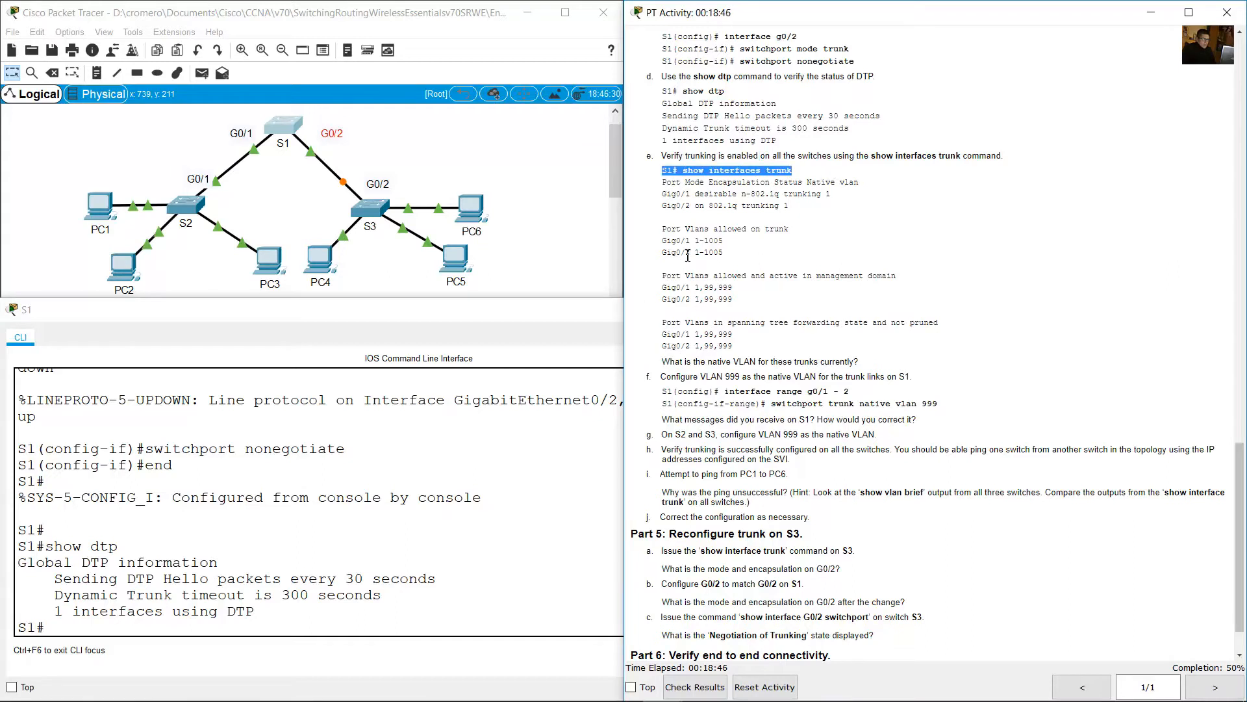
left_click(428, 534)
type("show interface trunk")
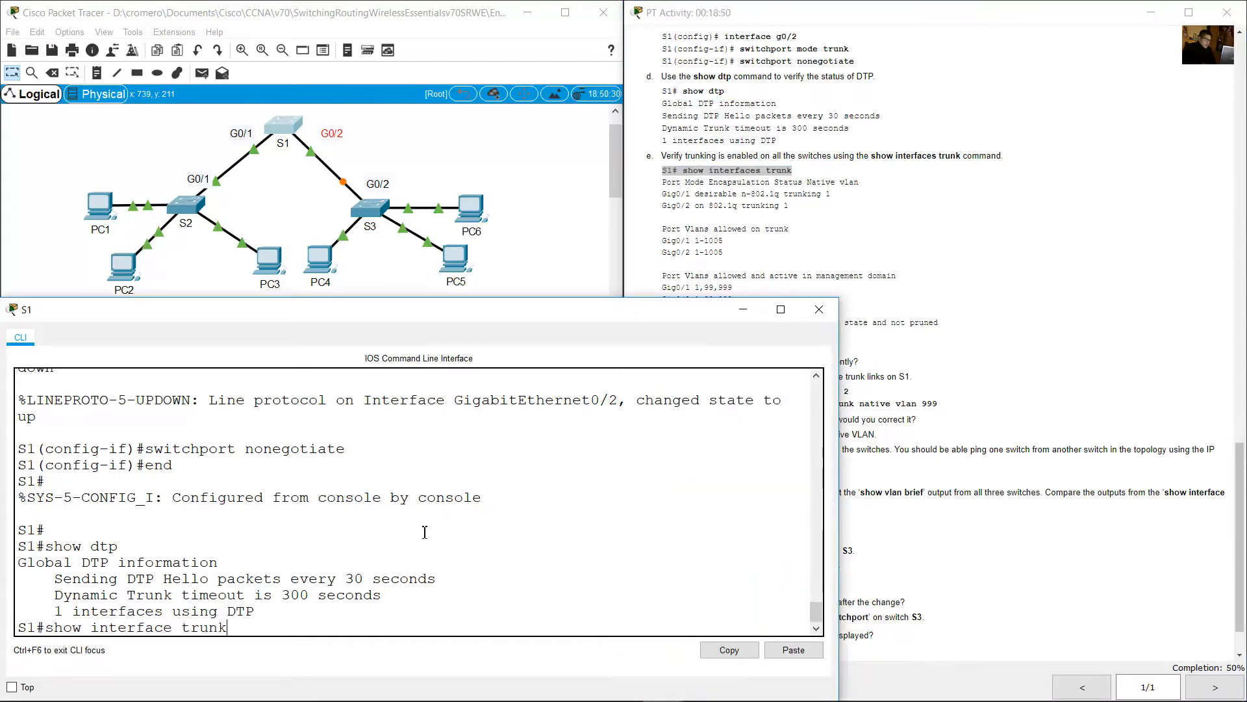
key("Return")
scroll(425, 532, "up", 1)
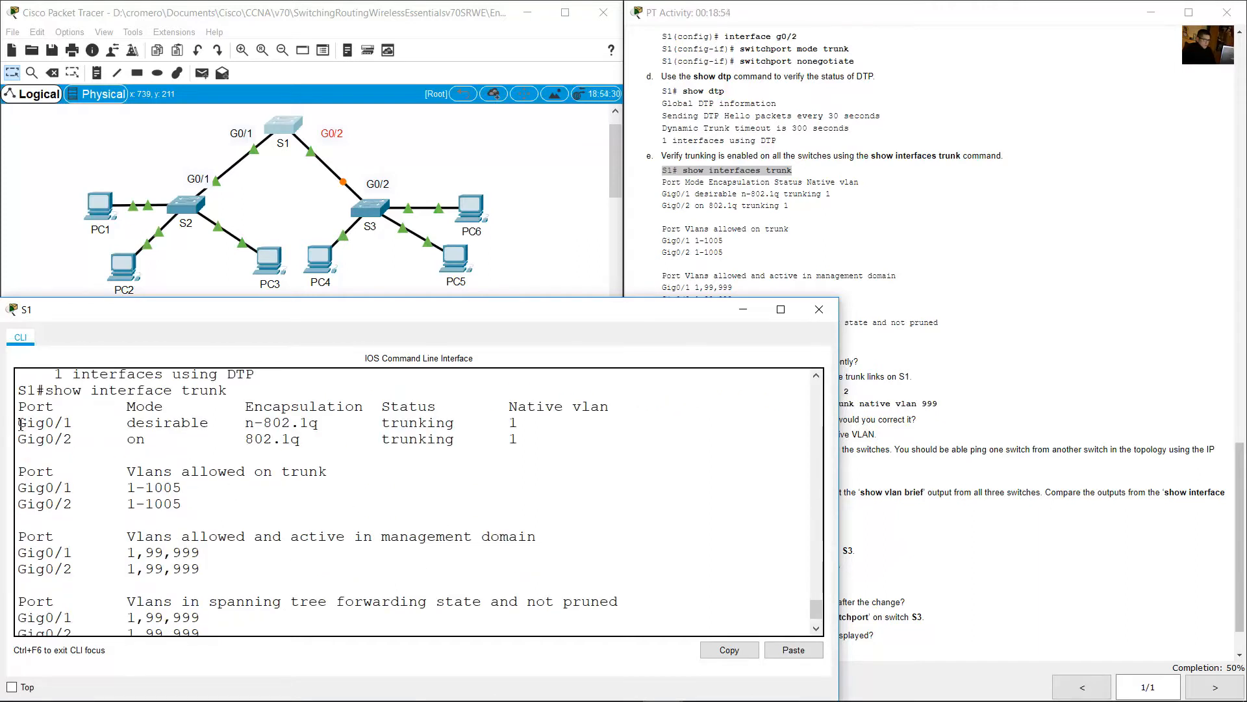
Examine the Gig0/1 and Gig0/2 rows of the S1 trunk output, comparing their trunk modes and matching the ports to the topology
left_click_drag(21, 424, 336, 420)
left_click_drag(515, 421, 527, 421)
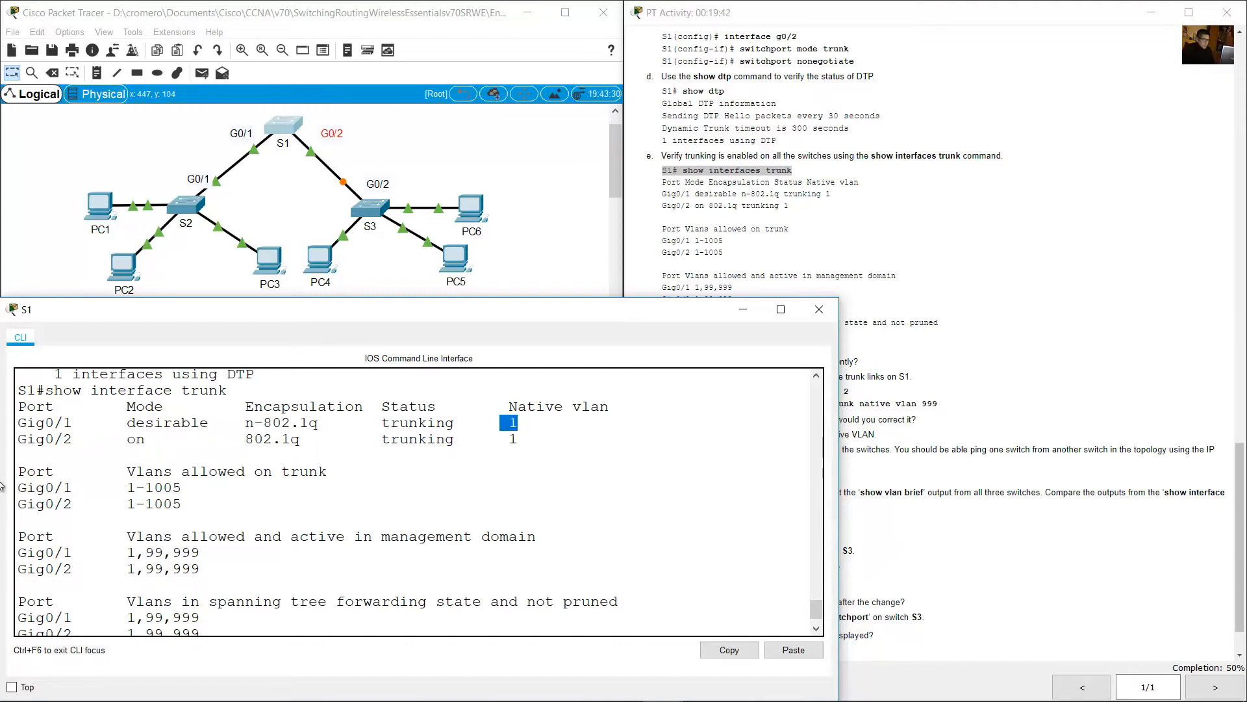
left_click_drag(19, 440, 110, 440)
left_click_drag(380, 118, 217, 180)
left_click(184, 390)
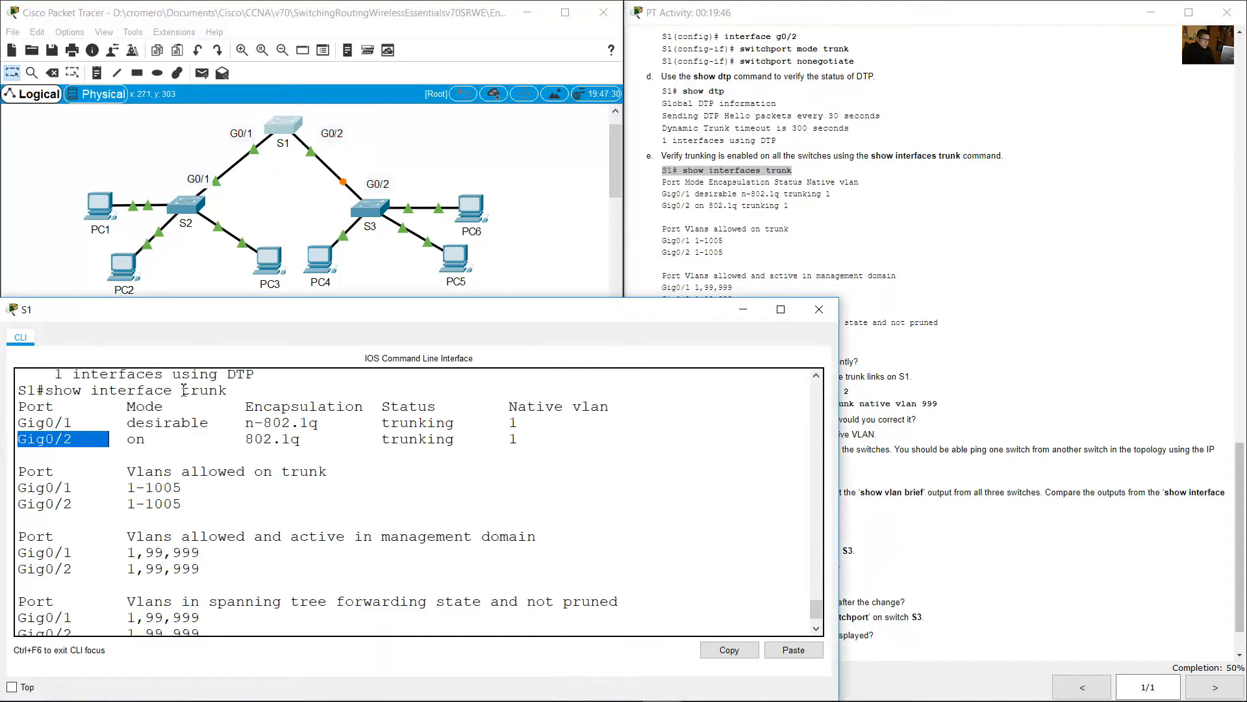
left_click_drag(128, 439, 154, 442)
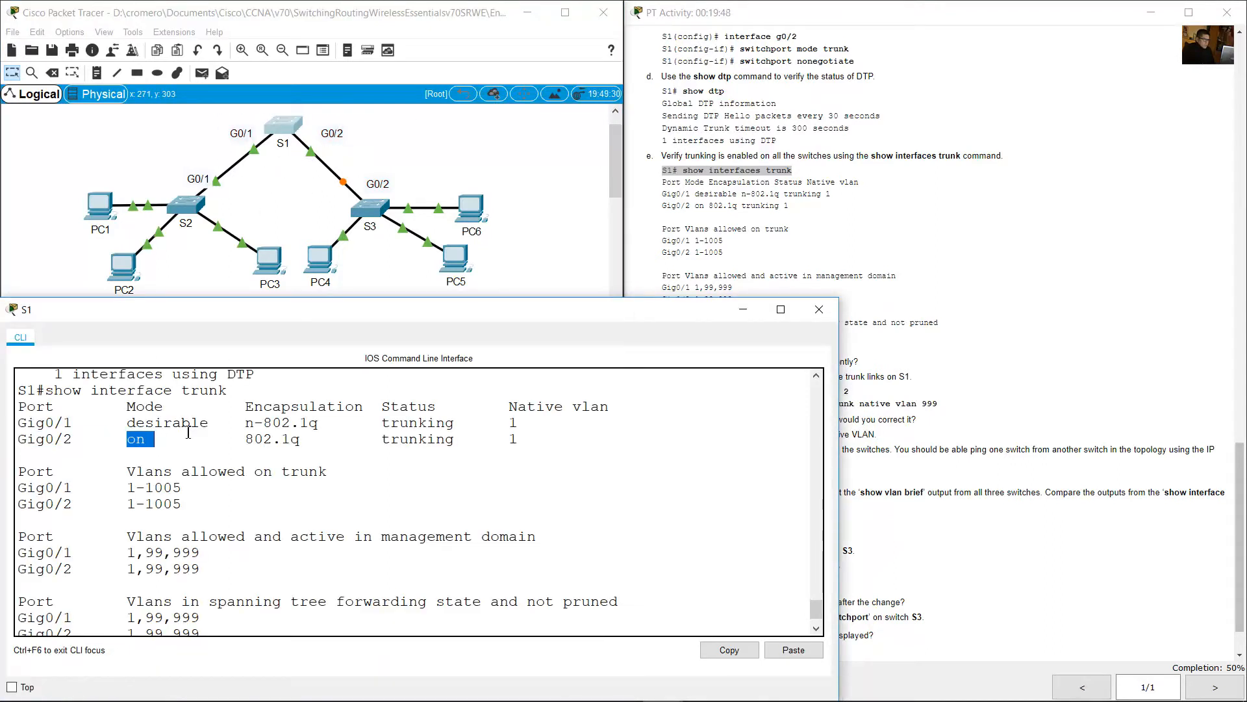
Compare the encapsulation listed for Gig0/1 and Gig0/2 in the S1 trunk output in relation to each port's mode
left_click_drag(246, 440, 519, 440)
left_click(345, 439)
left_click_drag(243, 423, 318, 423)
left_click_drag(247, 441, 267, 423)
left_click(307, 439)
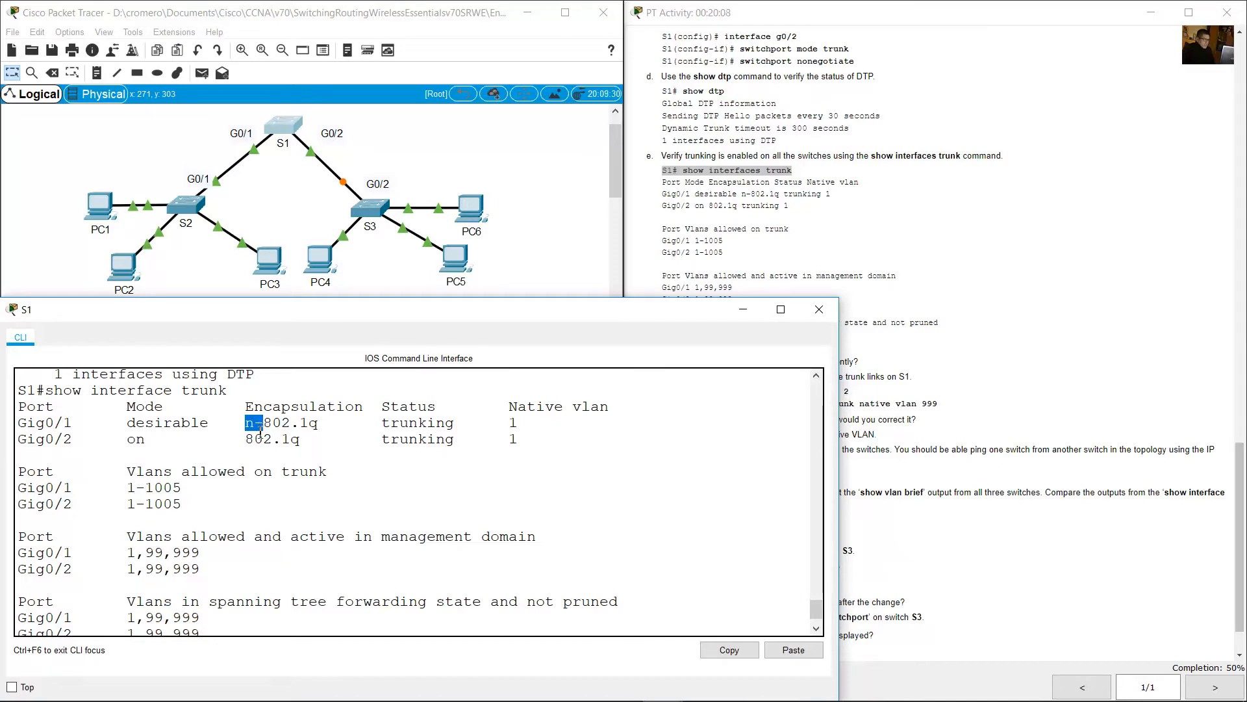
left_click_drag(118, 423, 208, 422)
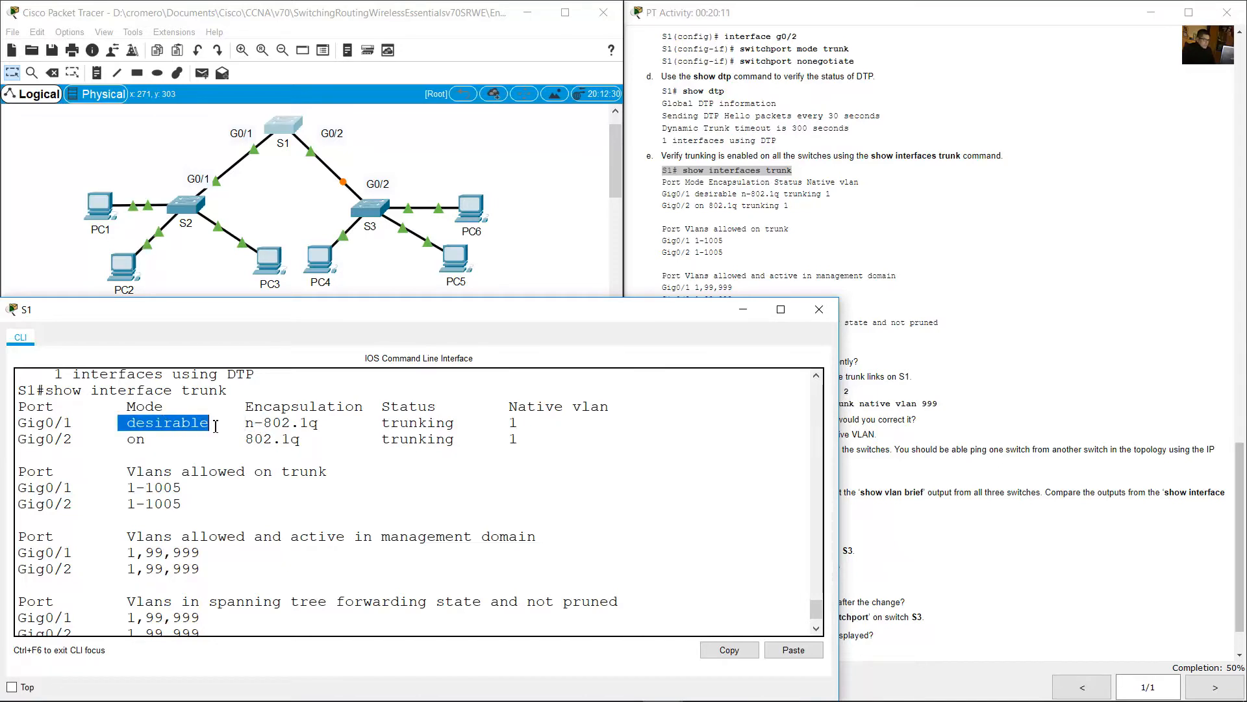
left_click(262, 440)
left_click_drag(249, 444, 318, 441)
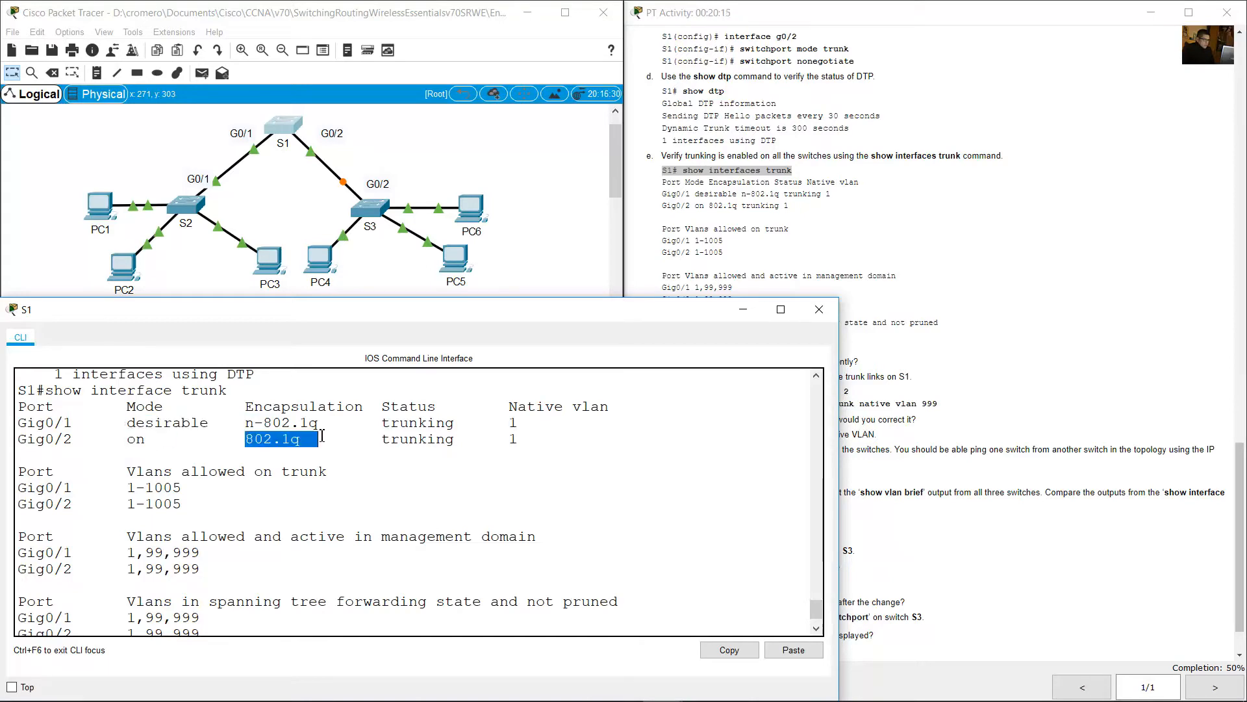
Check the native VLAN of both S1 trunks for the step e question and read the step f native VLAN instructions
left_click(761, 212)
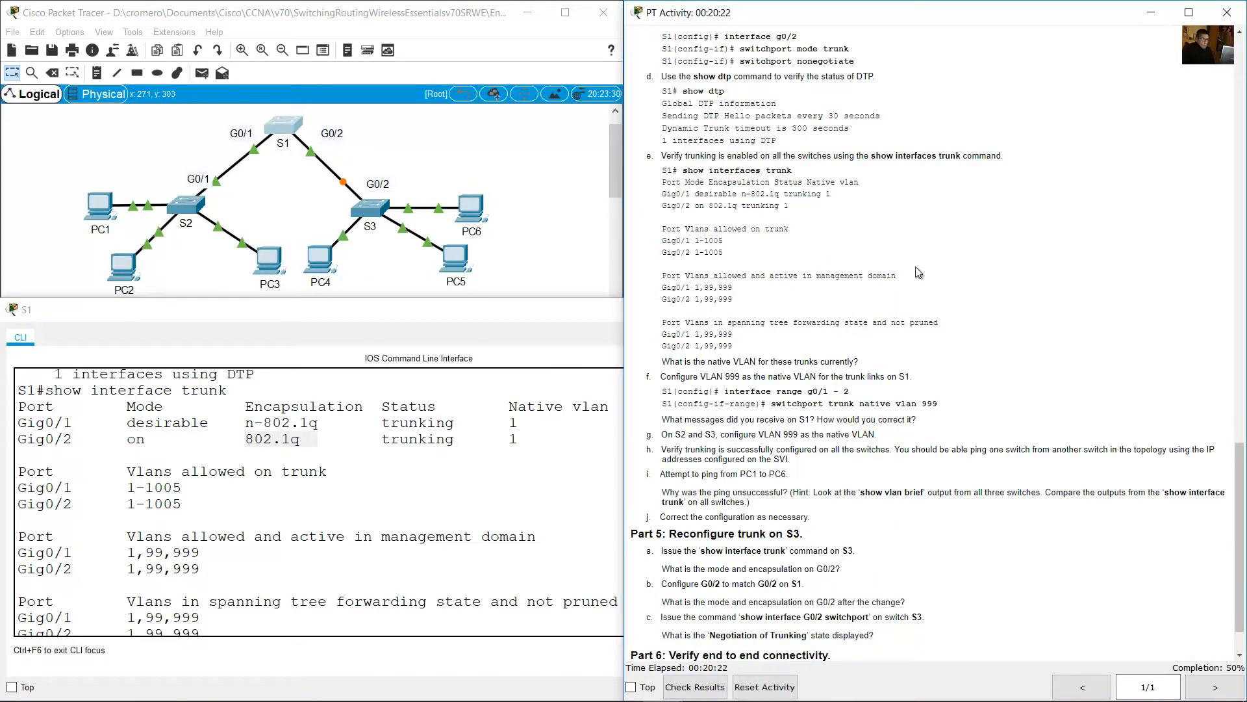
scroll(894, 281, "down", 1)
left_click_drag(669, 302, 845, 303)
left_click(468, 440)
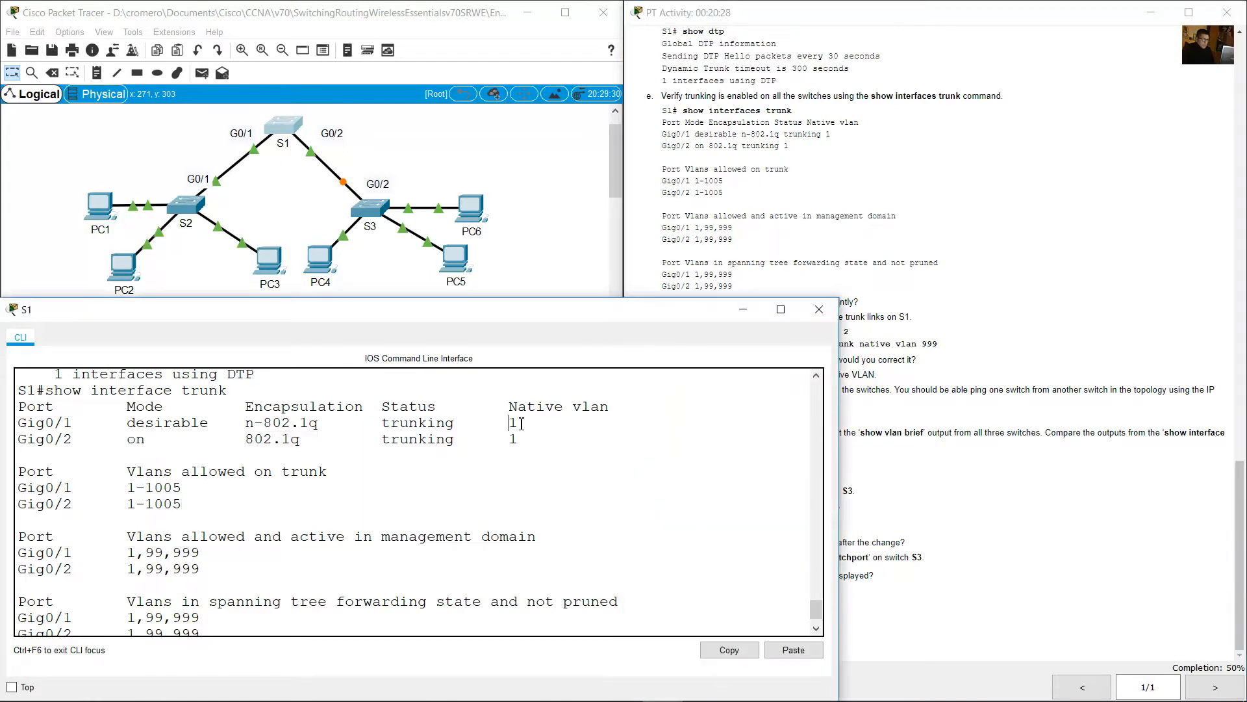
left_click_drag(510, 423, 522, 443)
left_click_drag(666, 317, 911, 319)
left_click(685, 321)
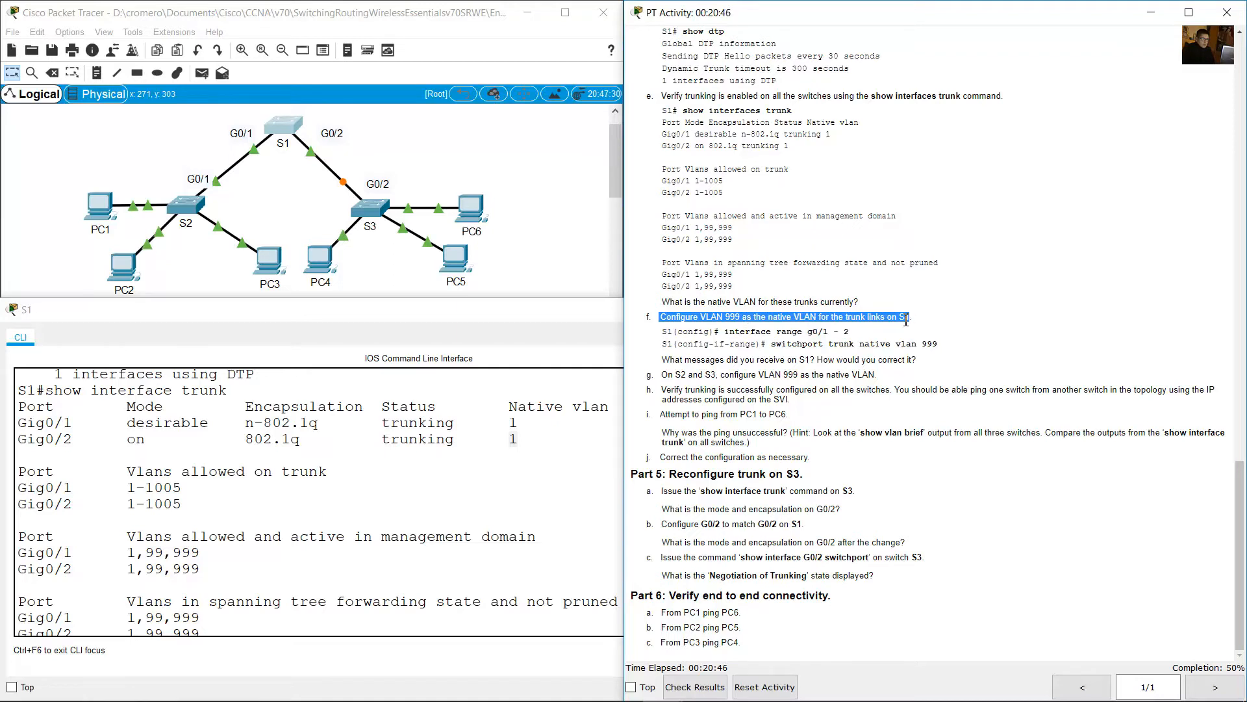
left_click_drag(673, 332, 855, 333)
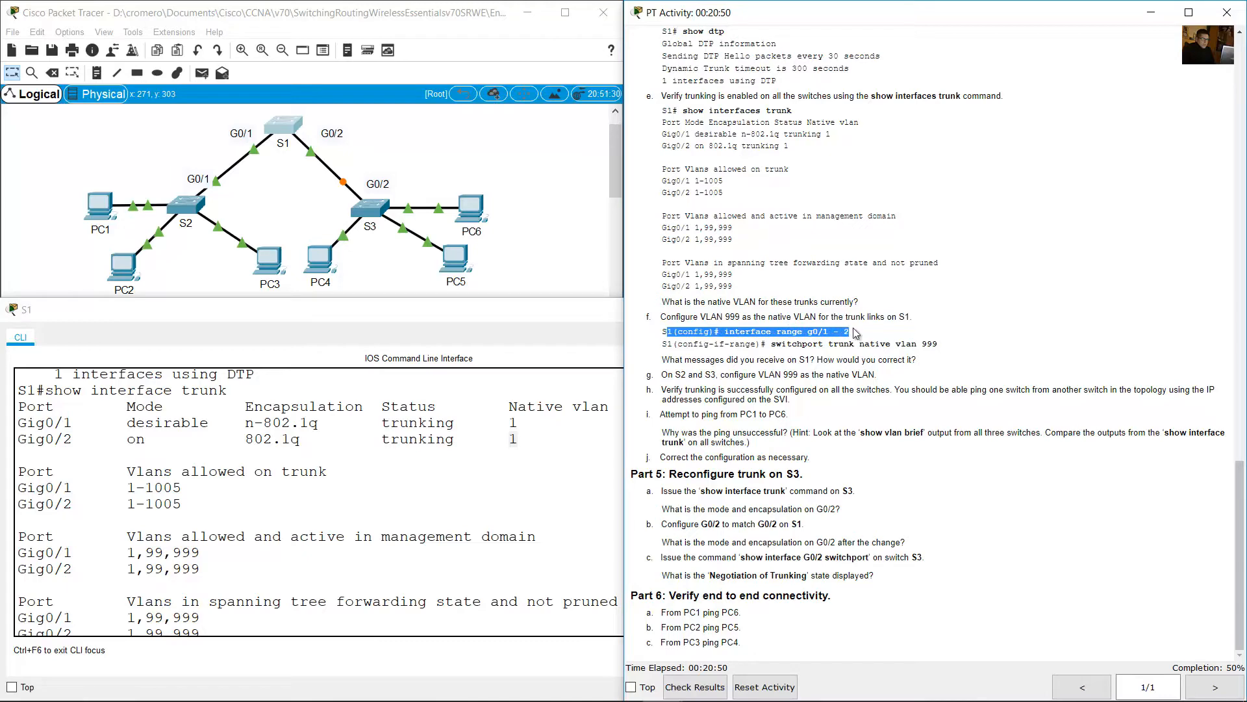
On S1, configure VLAN 999 as the trunk native VLAN for the interface range g0/1-2
left_click(400, 146)
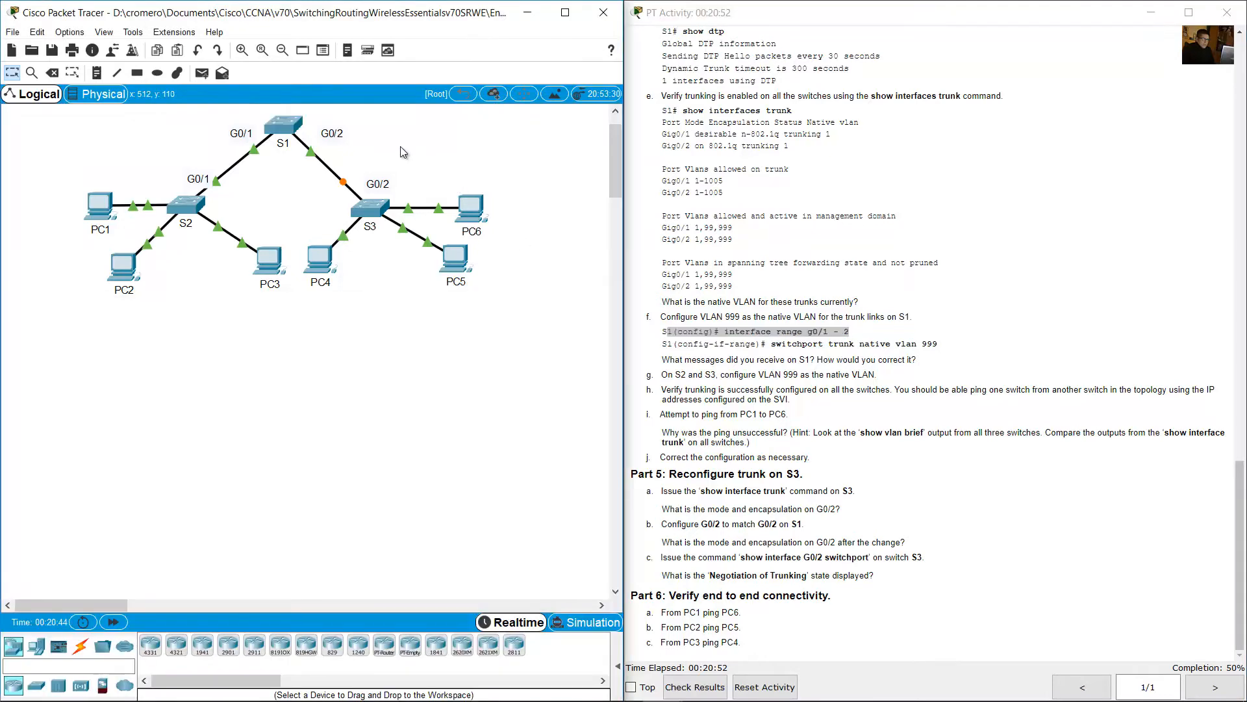
left_click_drag(400, 146, 225, 126)
left_click(290, 128)
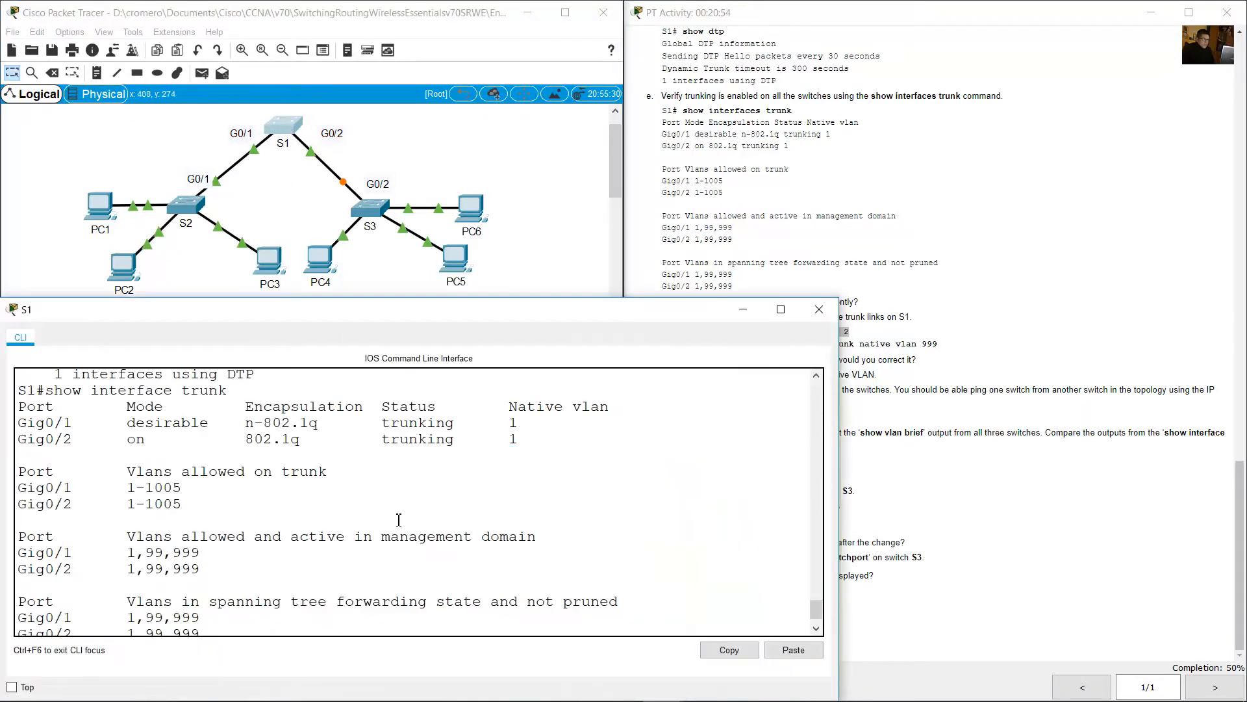
key("Return")
type("conf term")
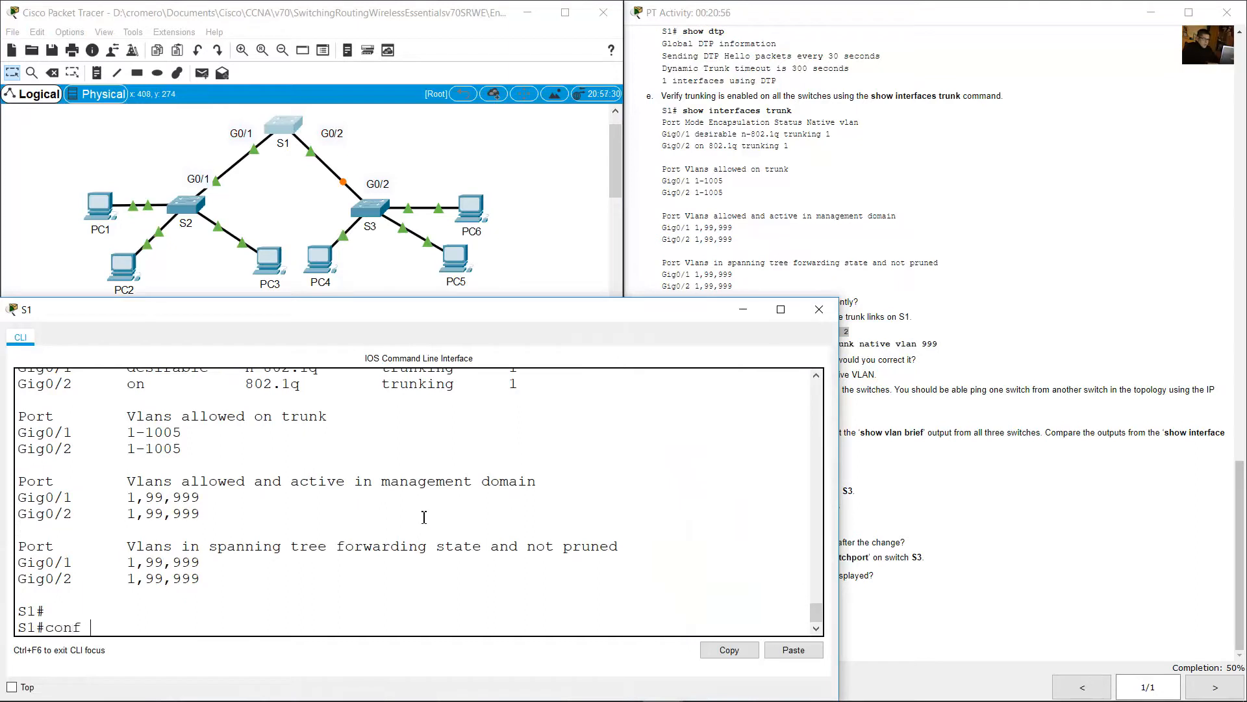
key("Return")
type("int range g0/1-2")
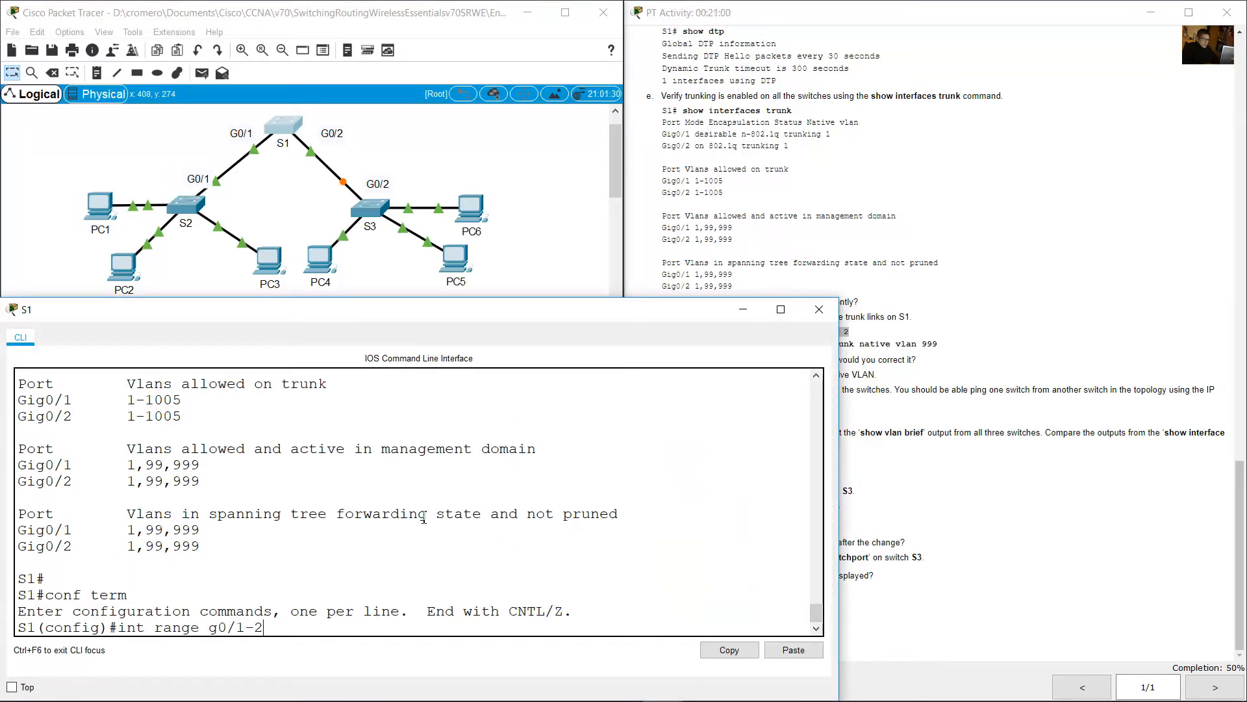
key("Return")
type("swtc")
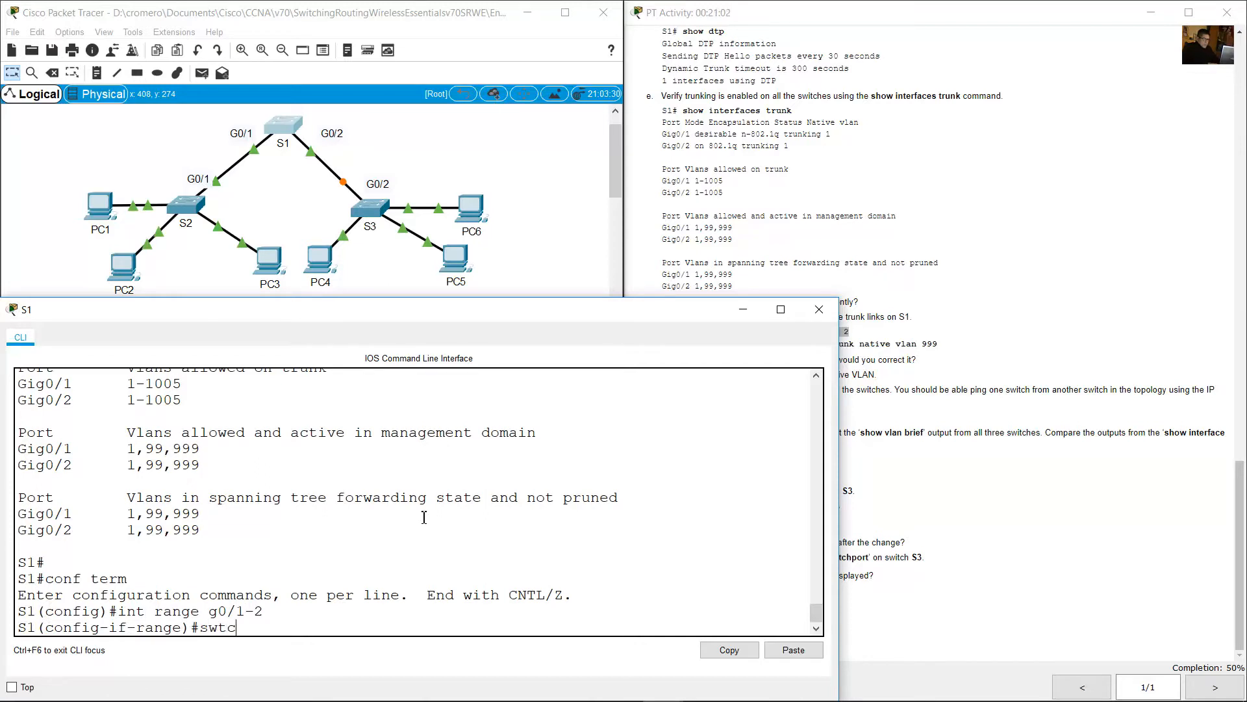
type("hpport trubk")
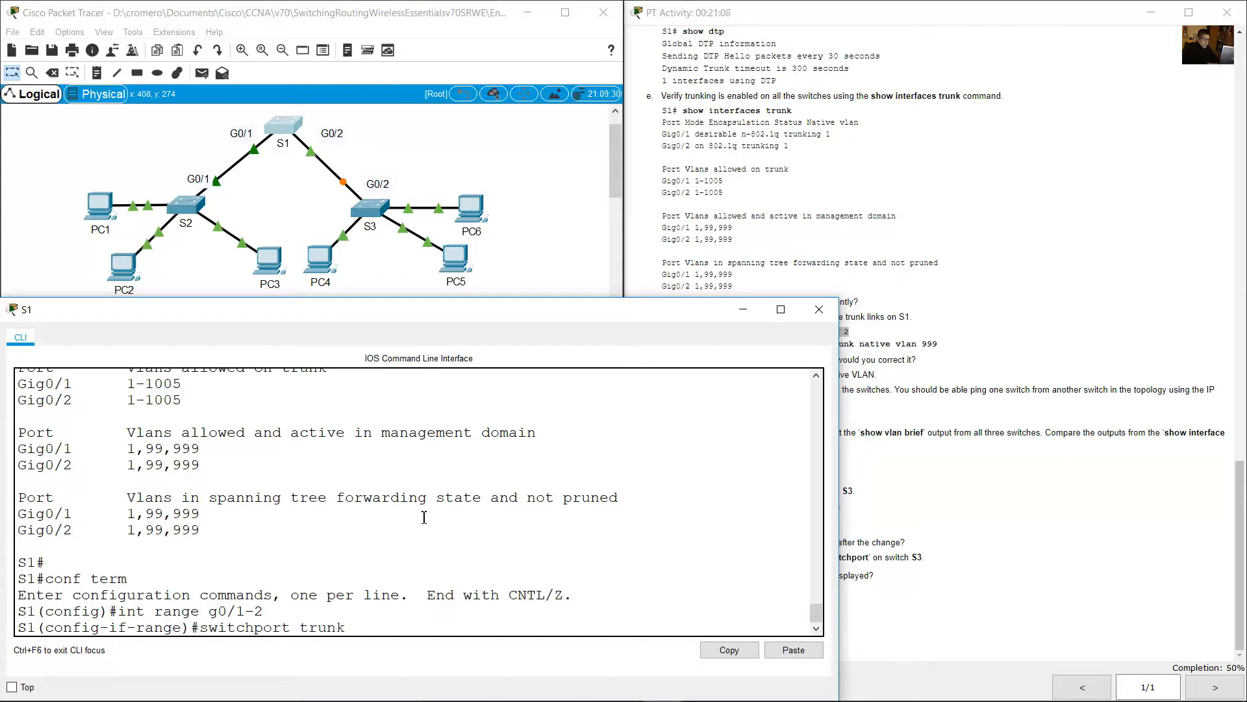
type(" native vlan 999")
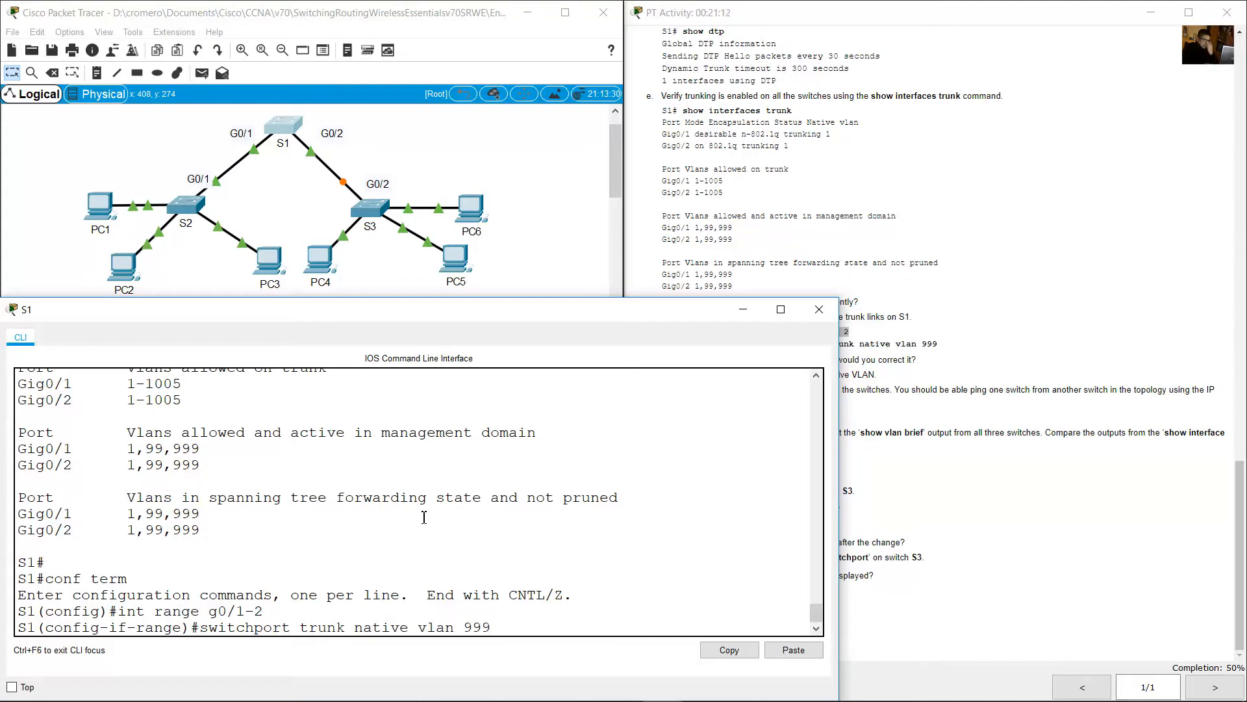
key("Return")
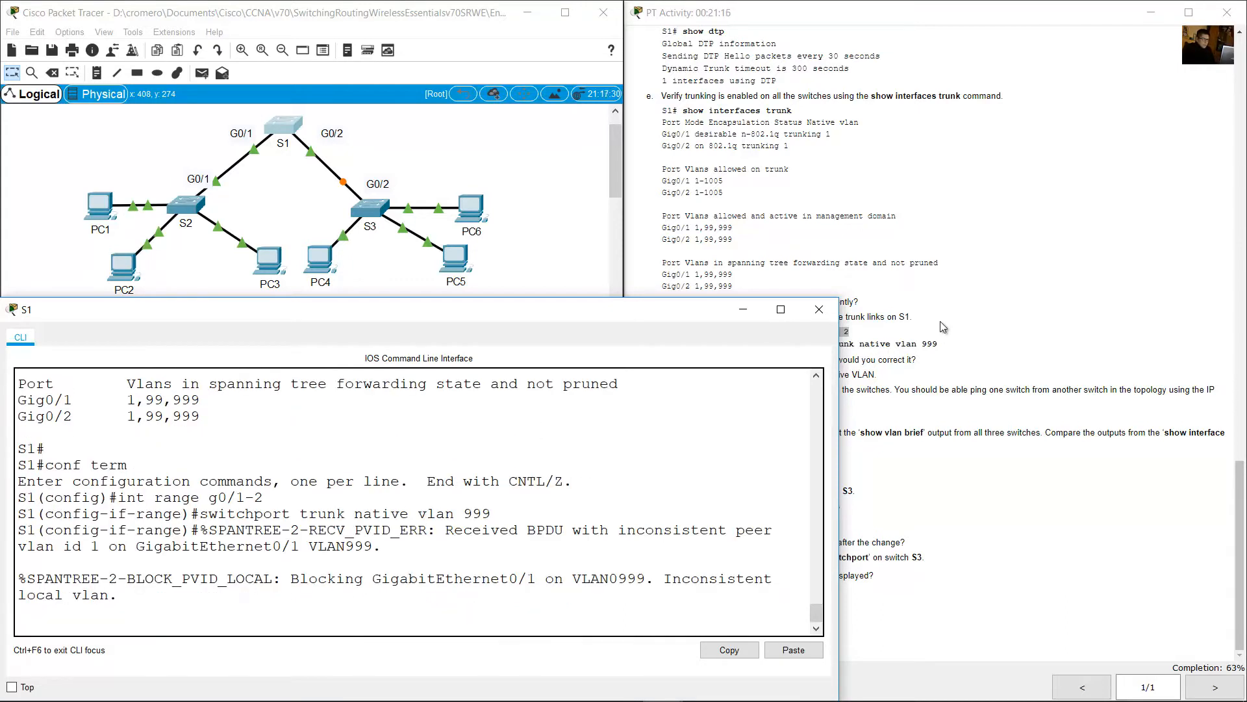
Read the question about S1's messages and examine the spanning-tree and CDP messages in its console, relating them to the topology links
left_click(1019, 349)
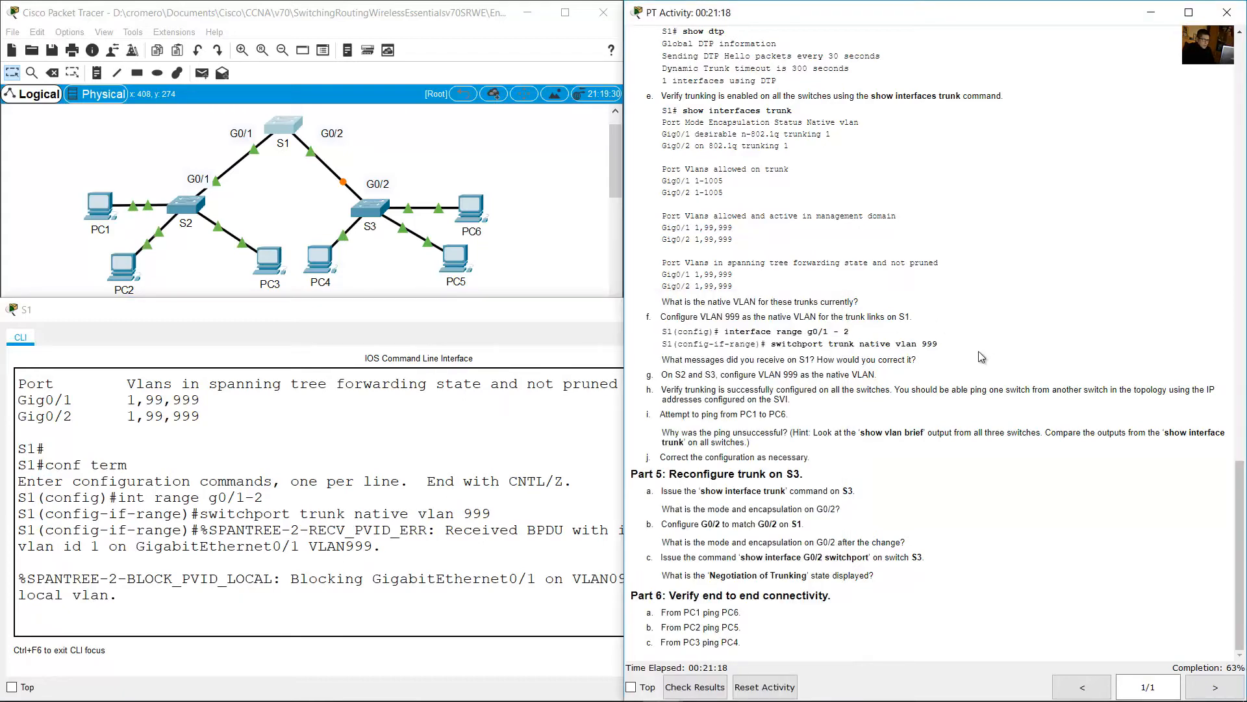
left_click_drag(662, 360, 925, 362)
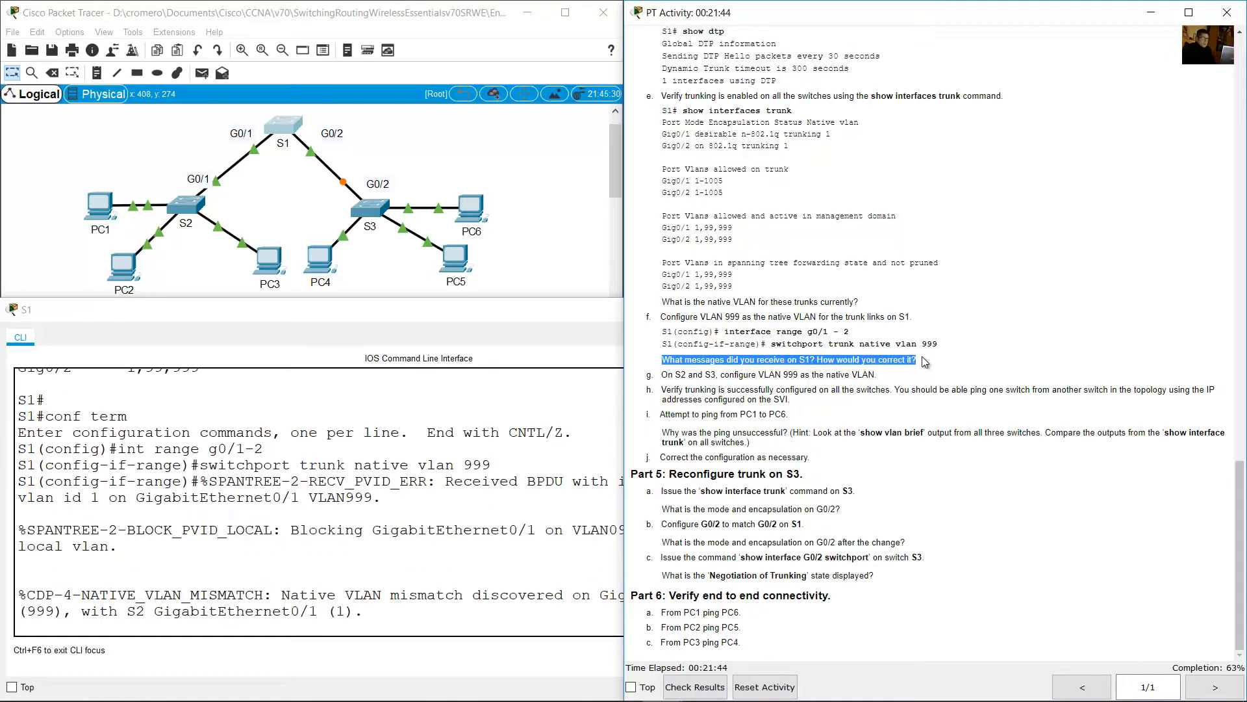
left_click(372, 523)
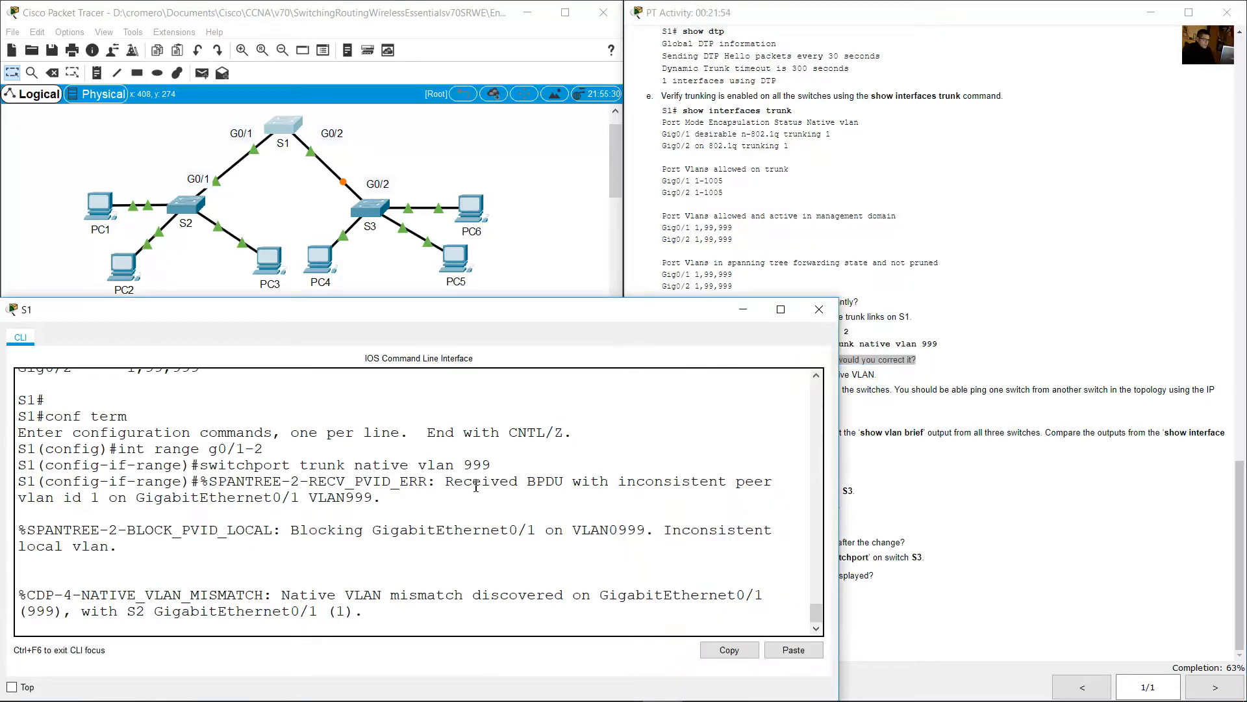
left_click_drag(304, 534, 537, 529)
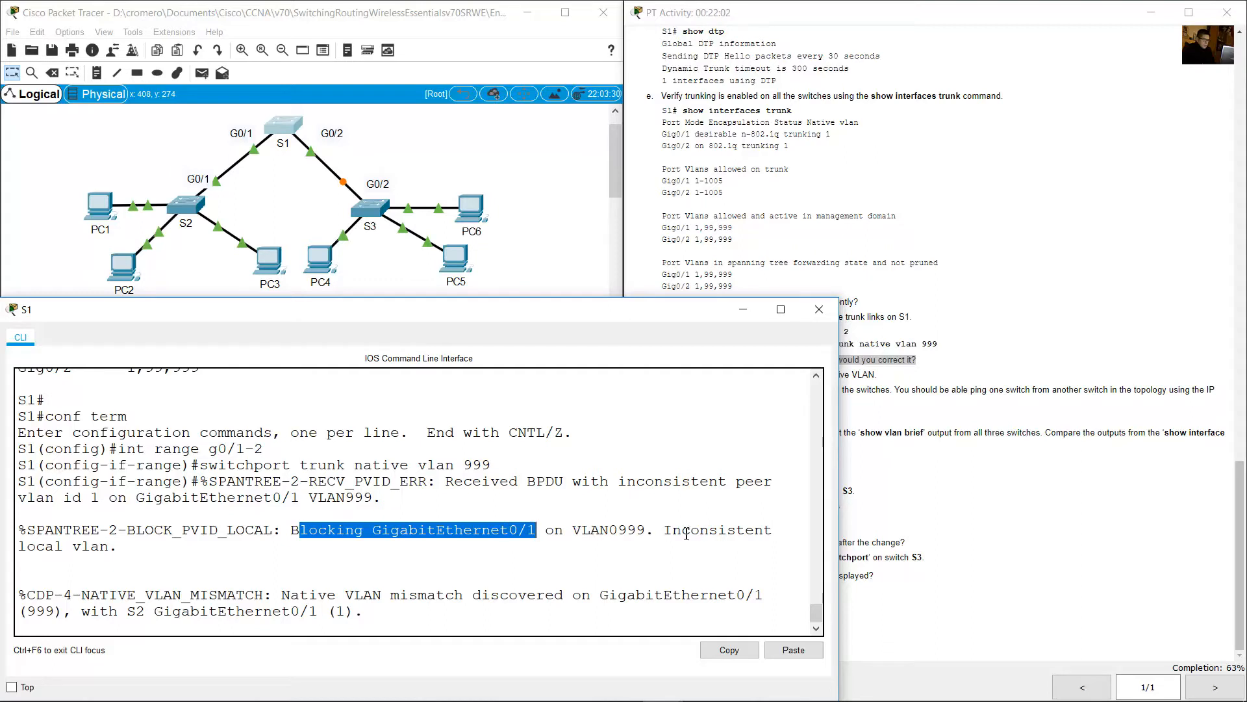
left_click_drag(673, 530, 191, 546)
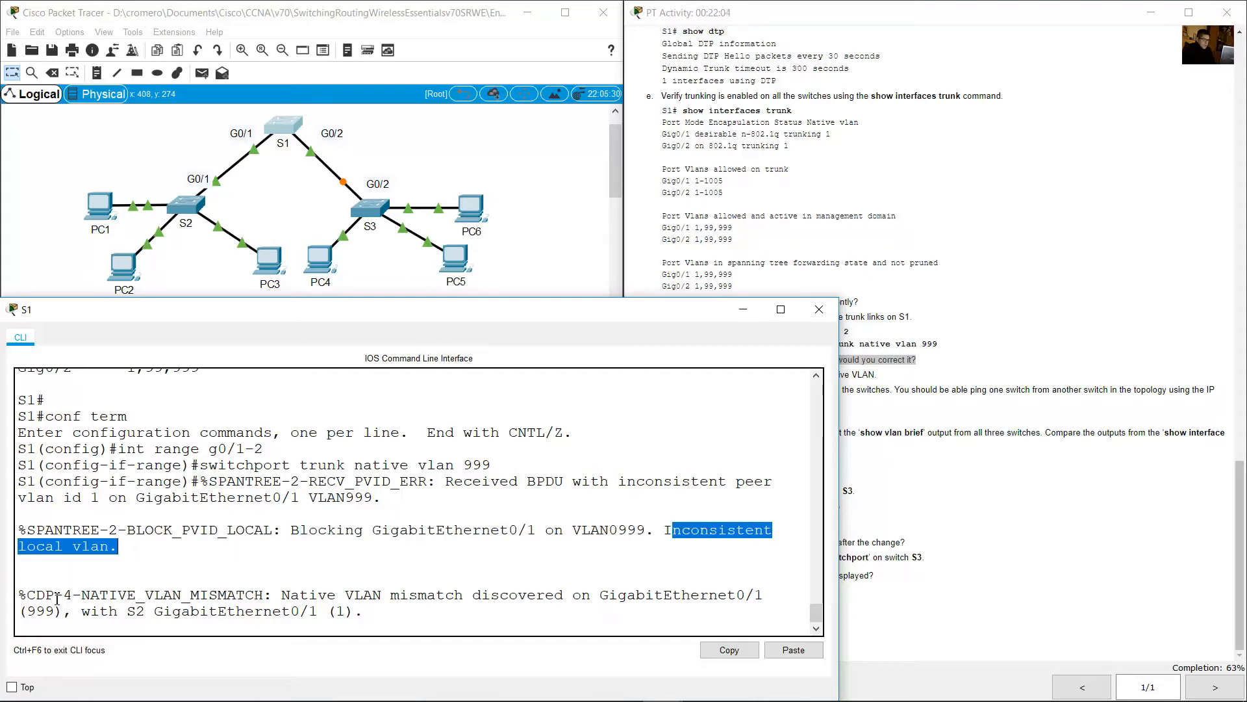
left_click_drag(37, 596, 618, 590)
left_click(572, 585)
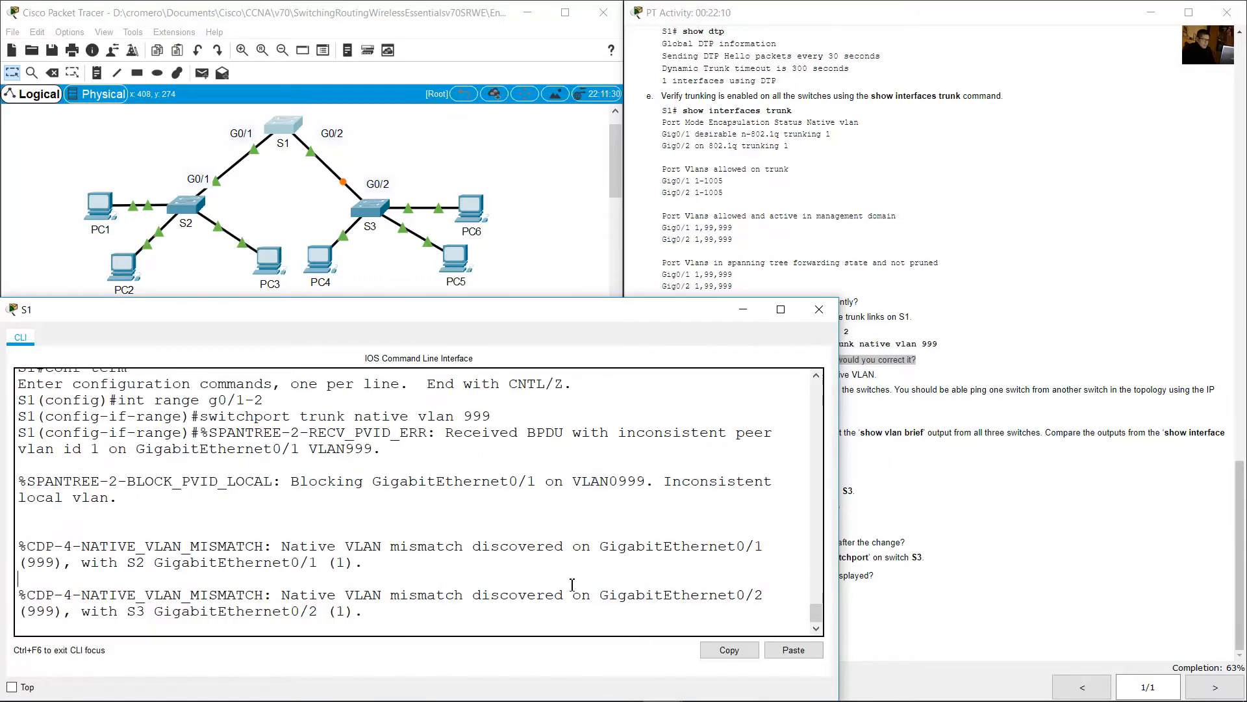
left_click(301, 211)
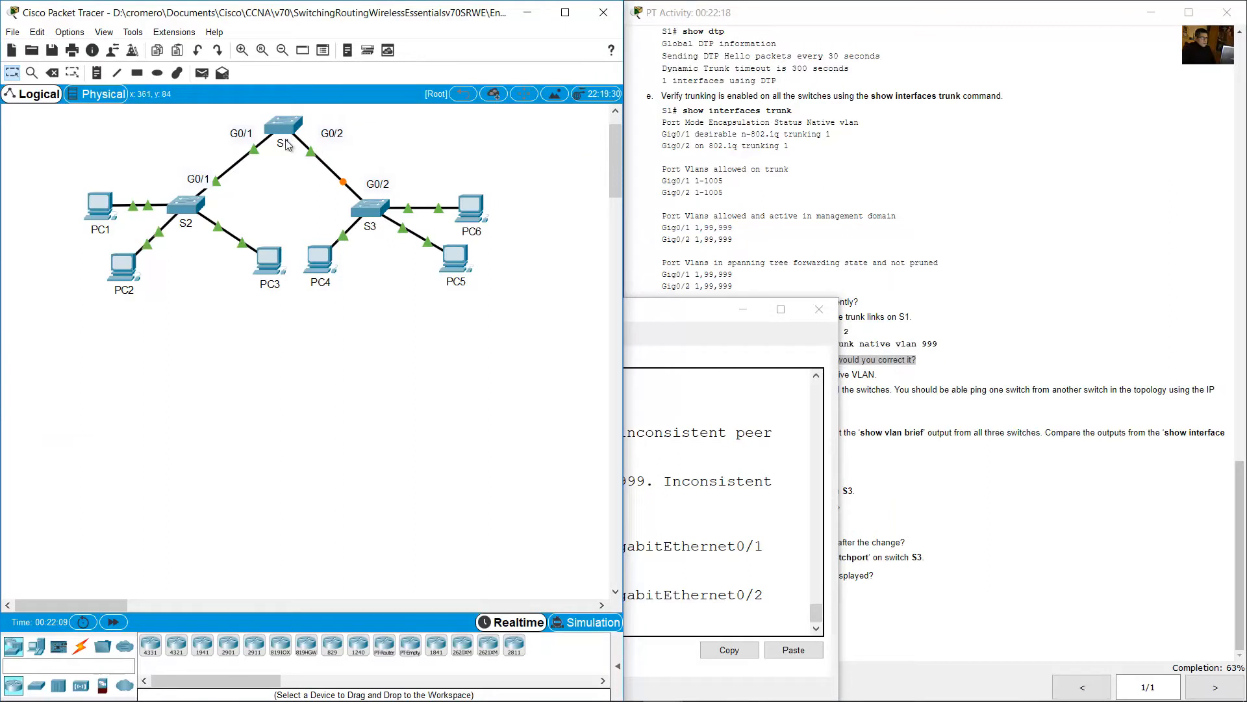
Trace S1's trunk links in the topology, matching the port labels at both ends toward S3 and S2
left_click_drag(290, 167, 341, 127)
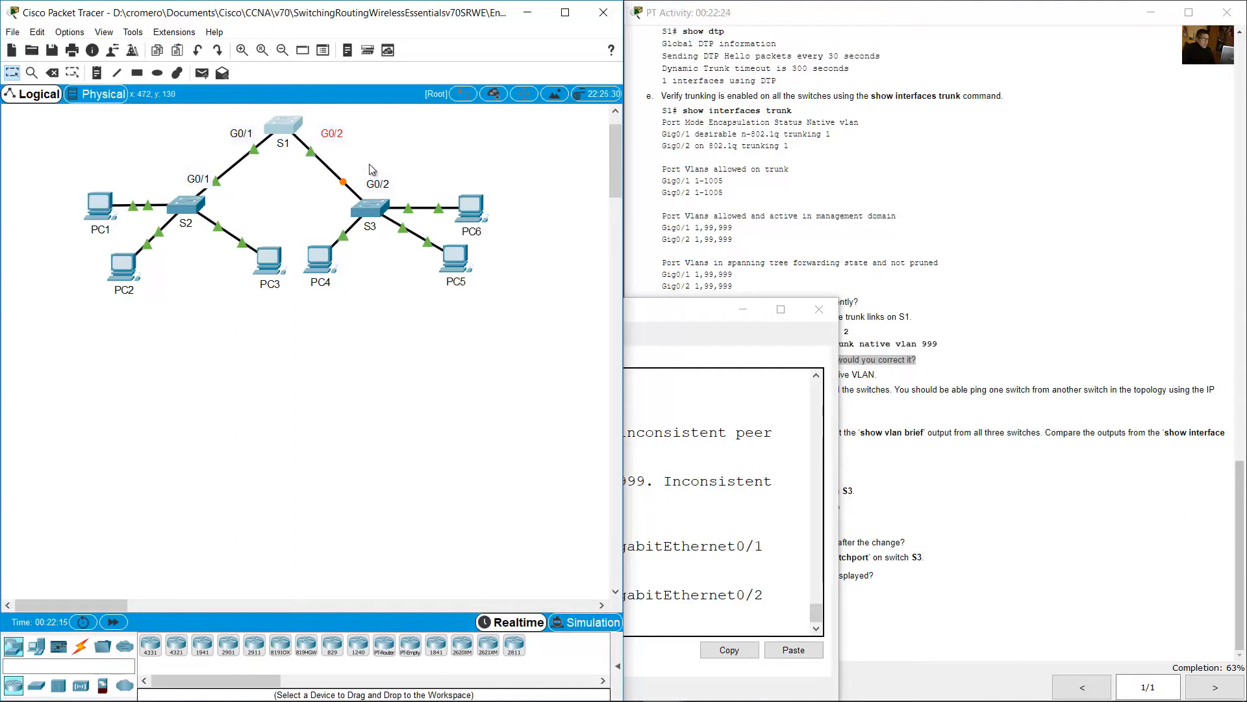
left_click_drag(387, 162, 332, 226)
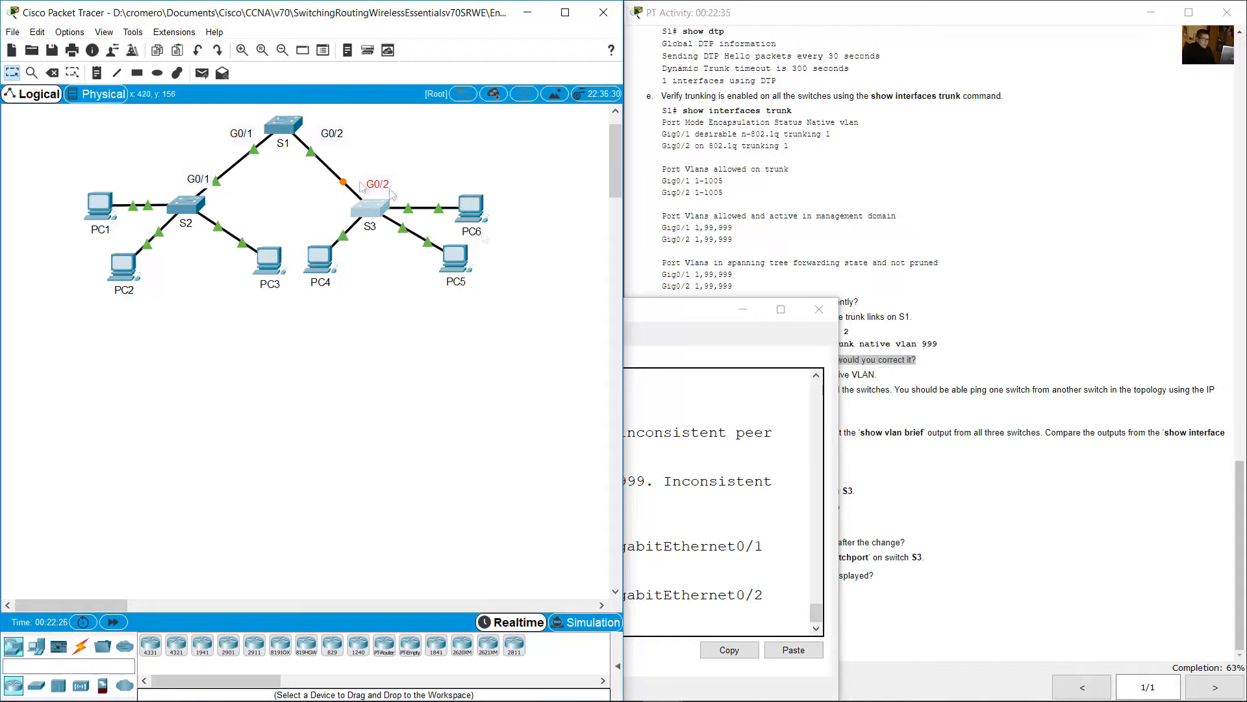
left_click(658, 437)
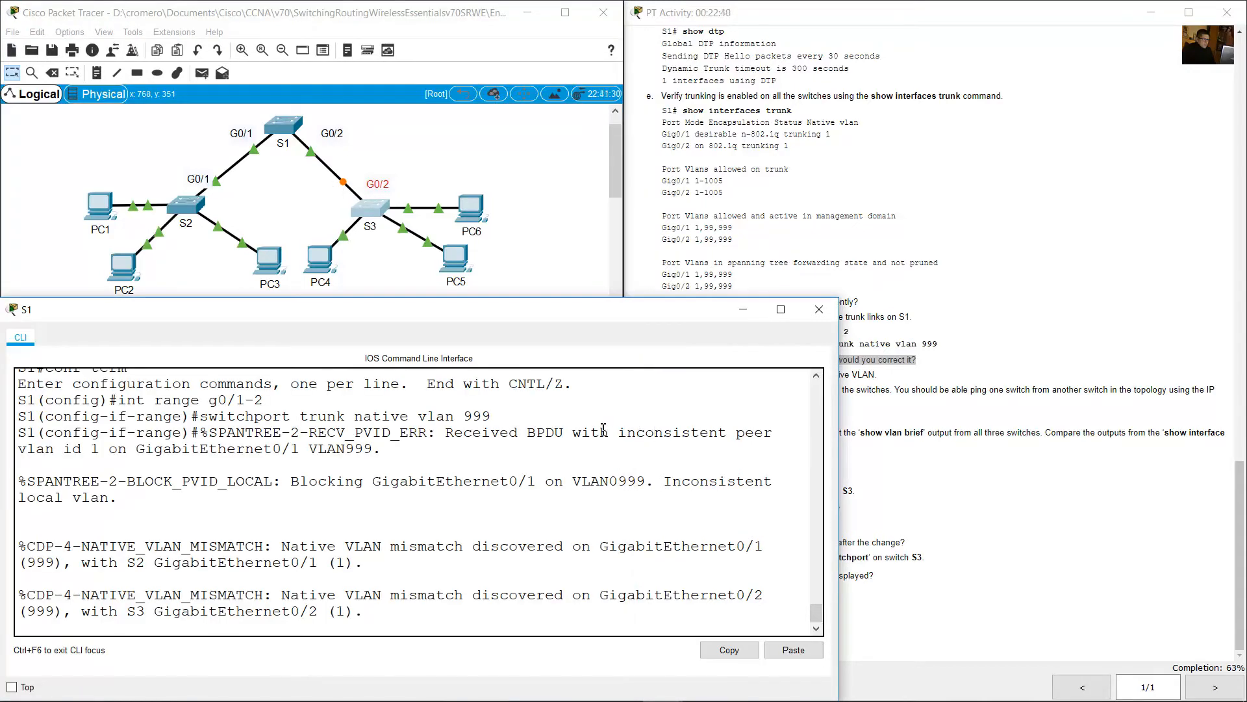
left_click(271, 189)
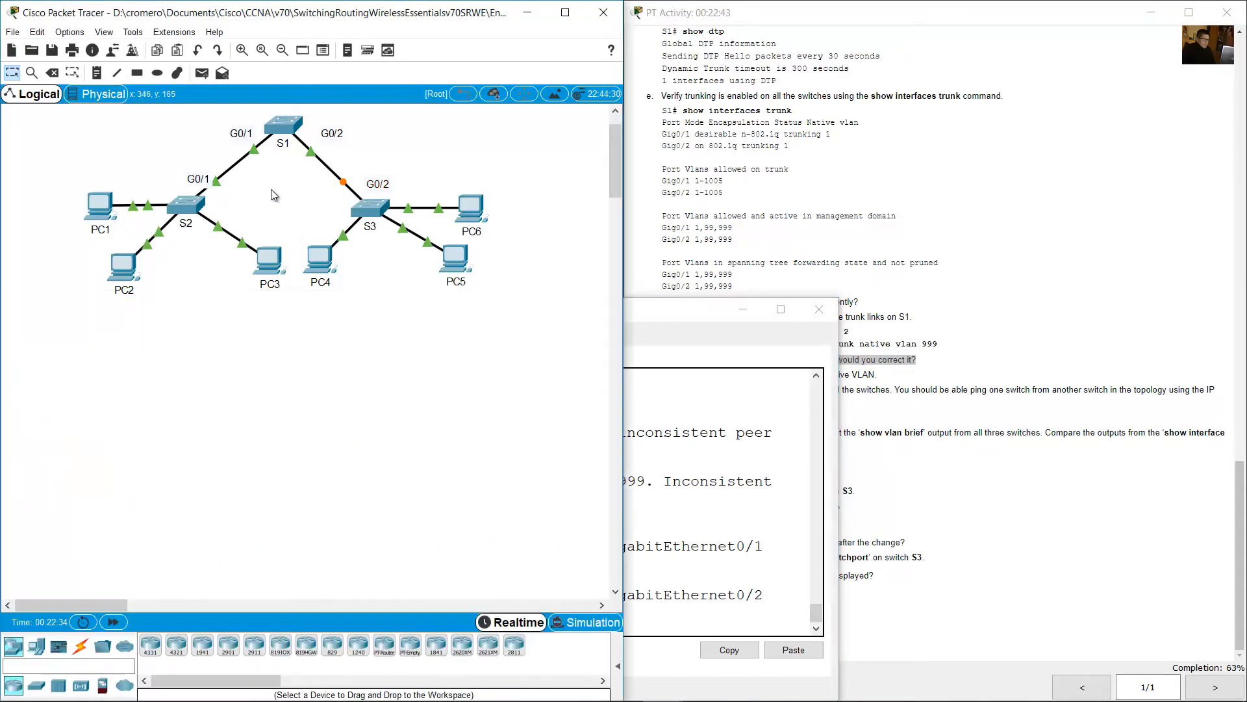
left_click_drag(272, 171, 243, 124)
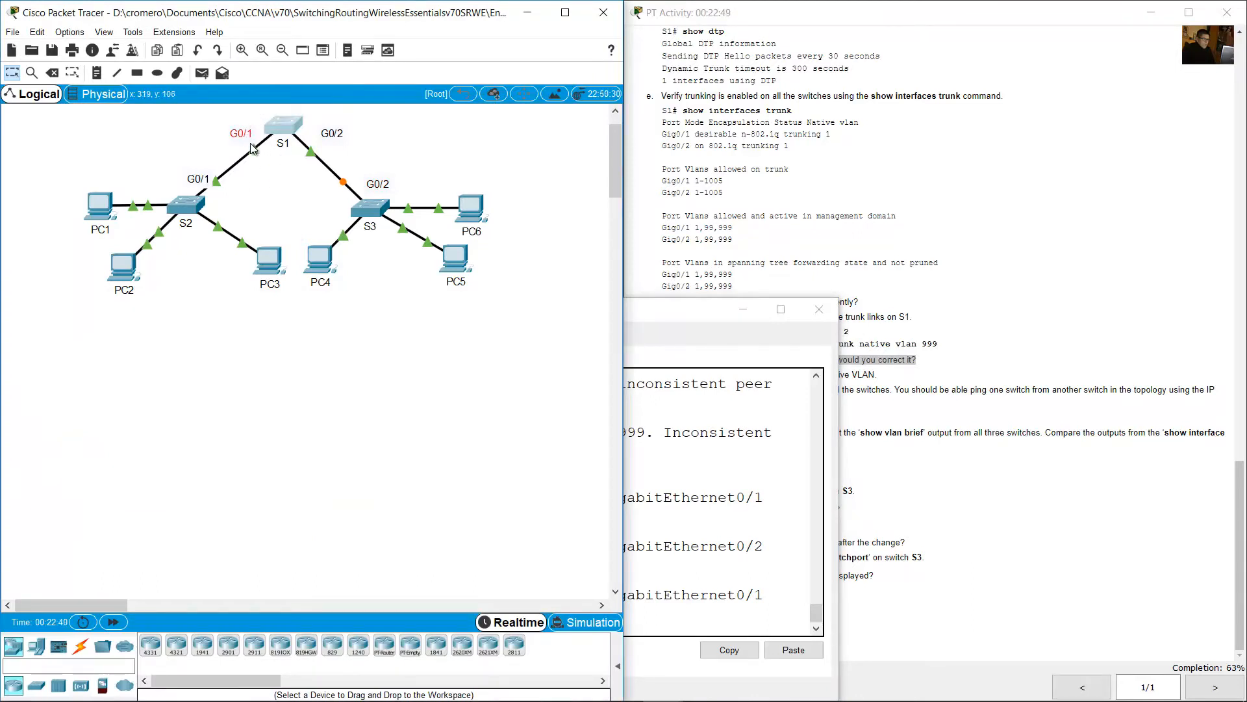
left_click_drag(163, 155, 219, 225)
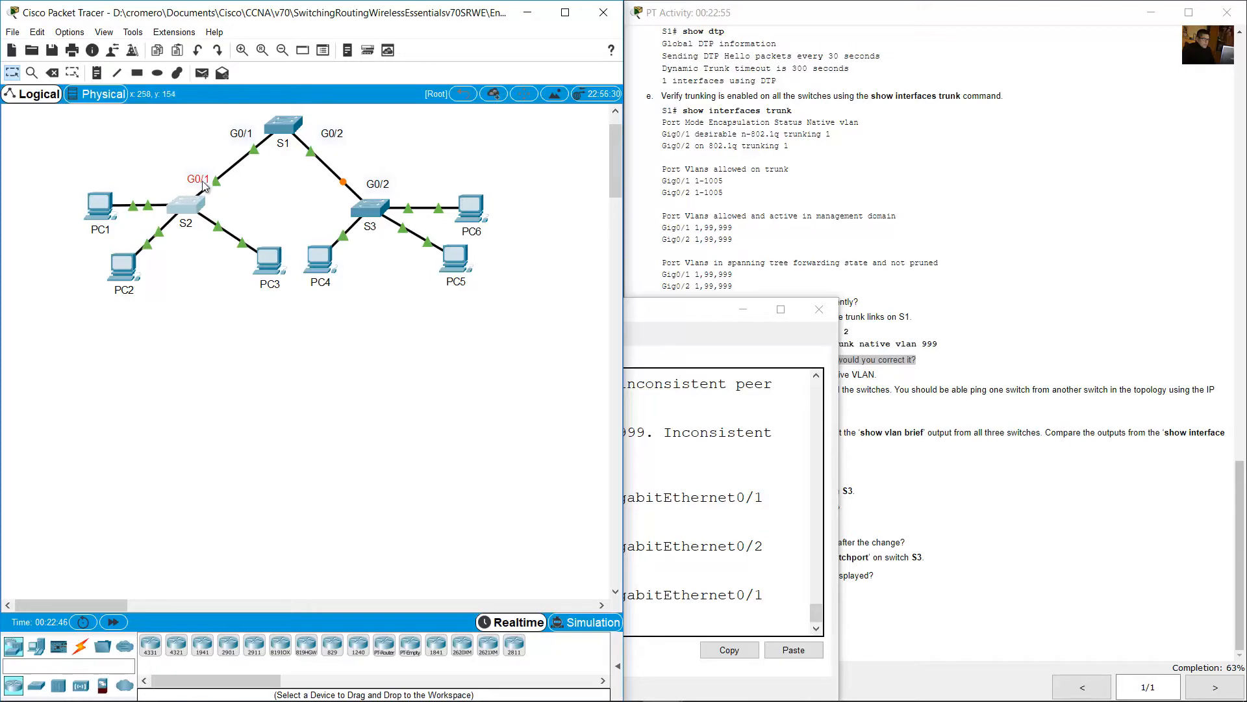
Examine which interfaces and neighbor switches S1's CDP native VLAN mismatch messages name
left_click(743, 451)
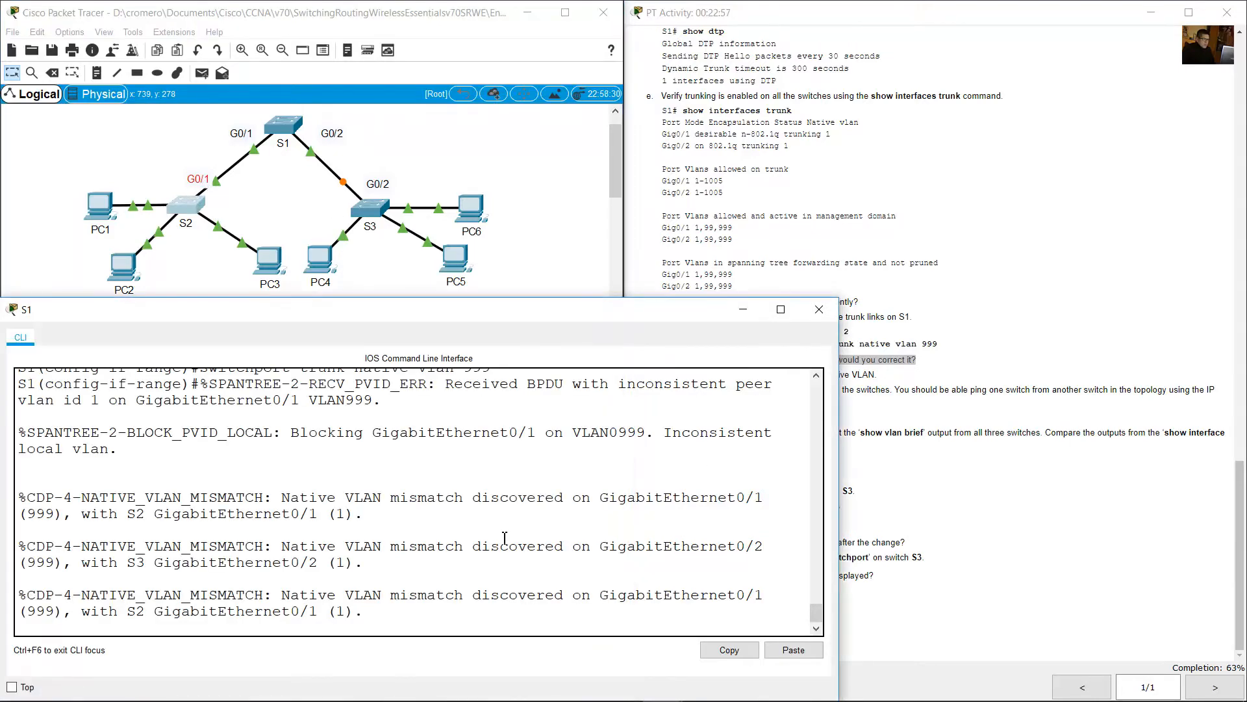
left_click_drag(438, 509, 757, 500)
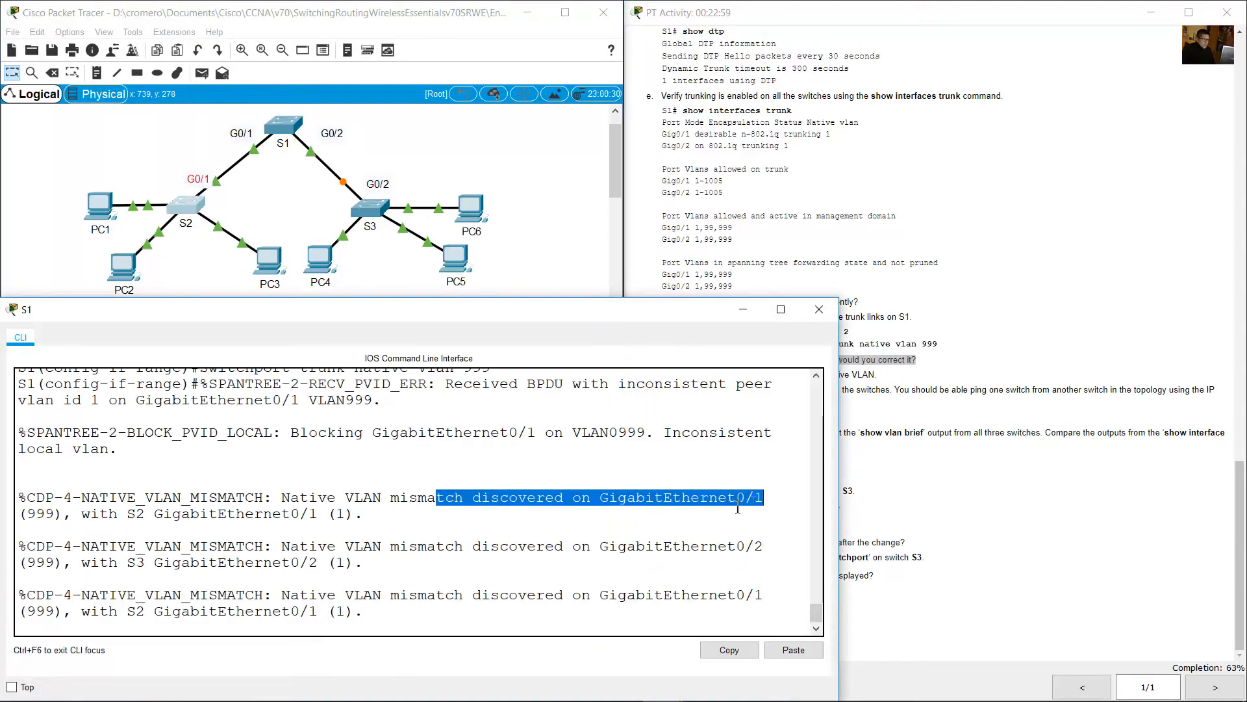
left_click_drag(623, 516, 768, 500)
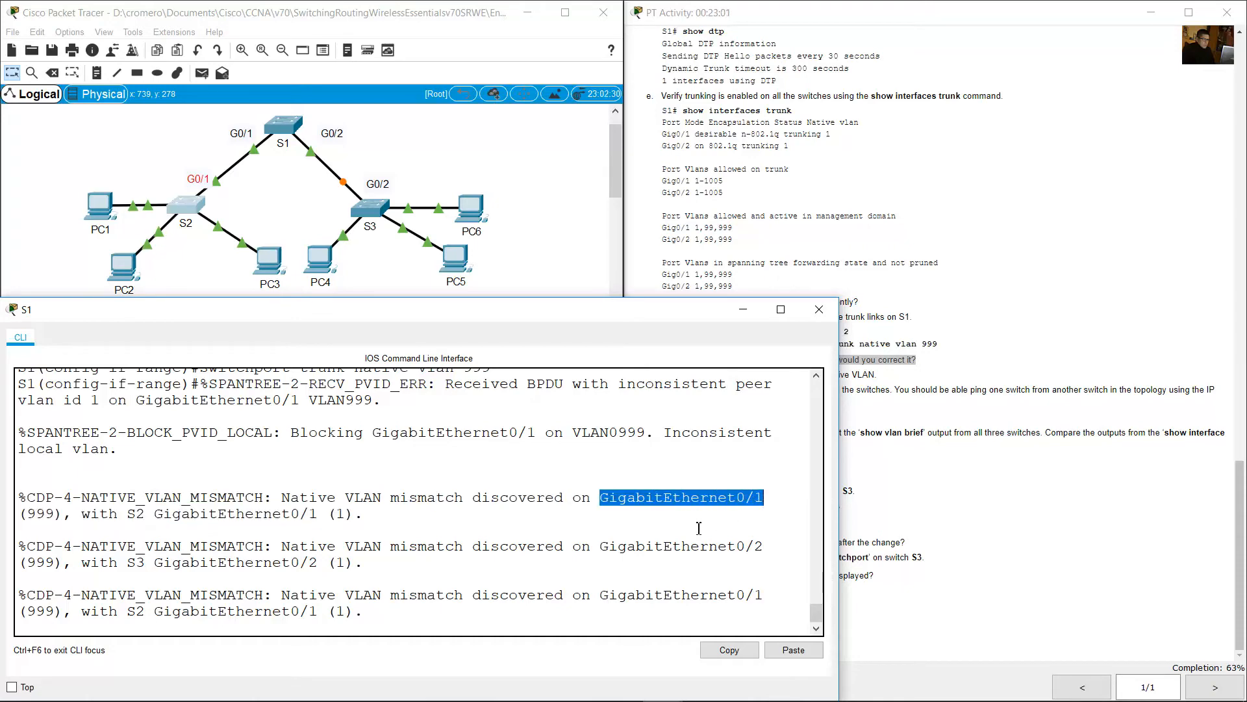
left_click_drag(600, 546, 824, 554)
left_click(851, 549)
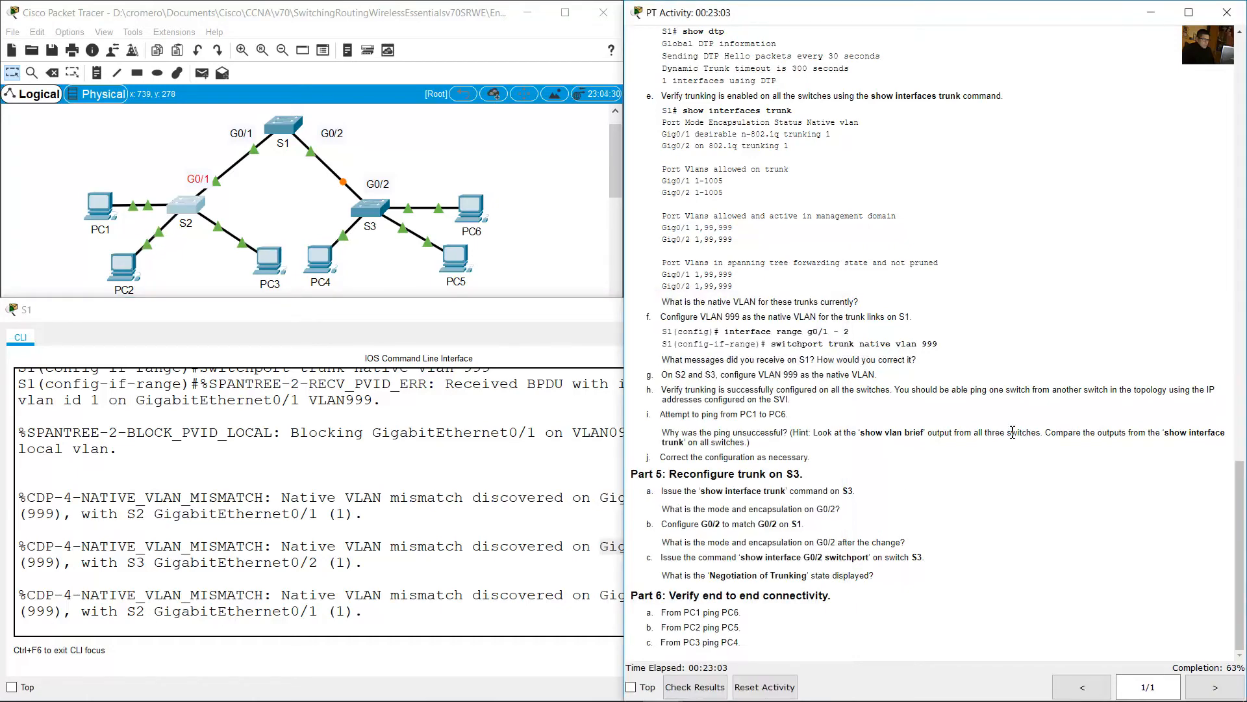
Relate S1's mismatch messages to S2's G0/1 and S3's G0/2 in the topology and read the step g instruction
left_click(468, 453)
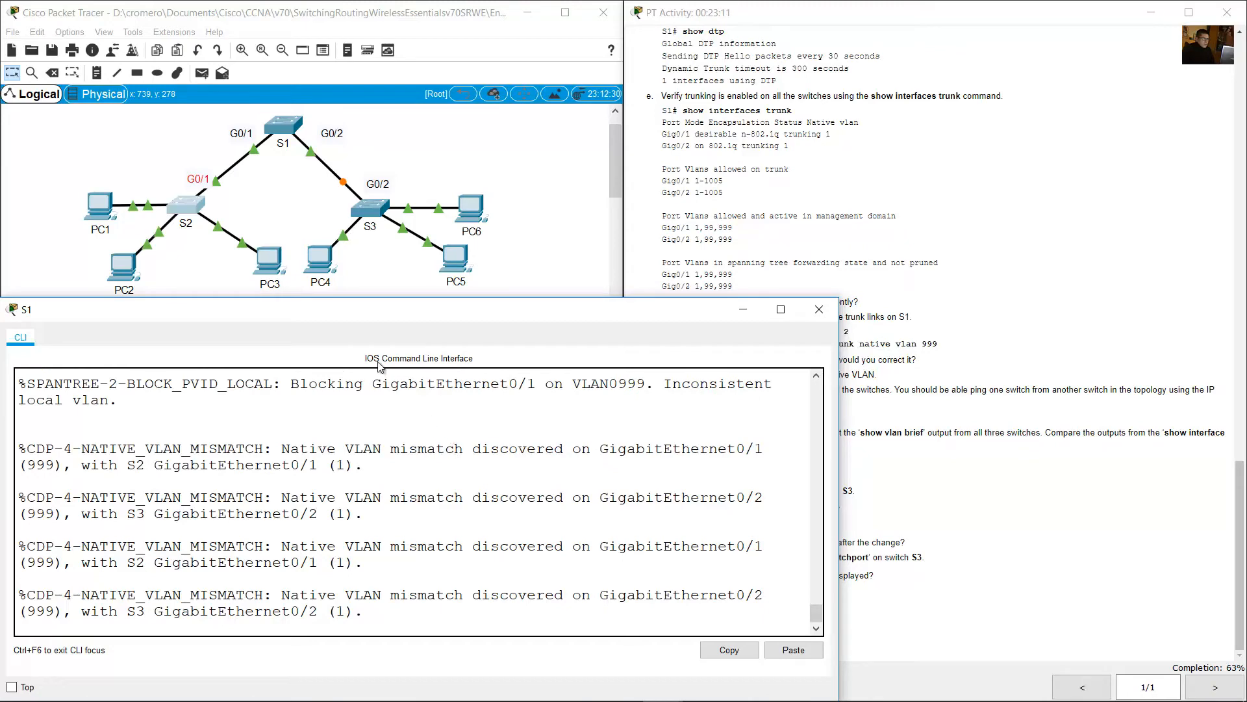
left_click(272, 202)
left_click_drag(248, 207, 176, 183)
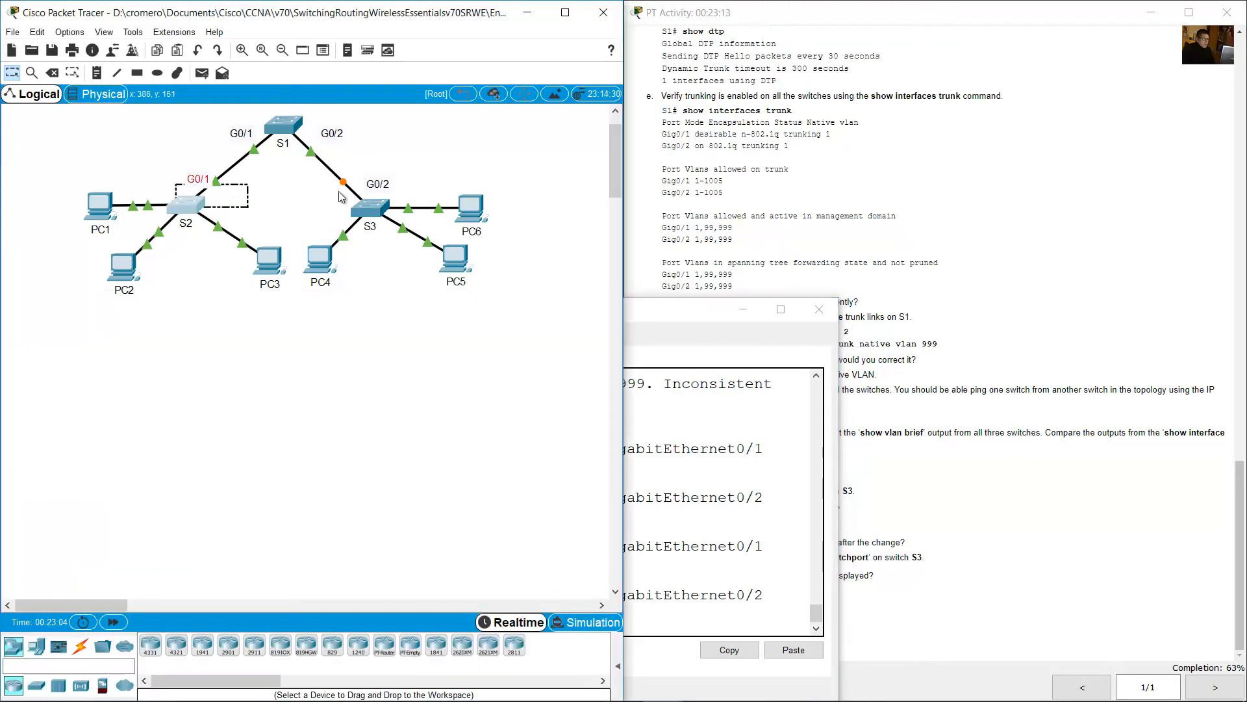
left_click_drag(416, 166, 345, 217)
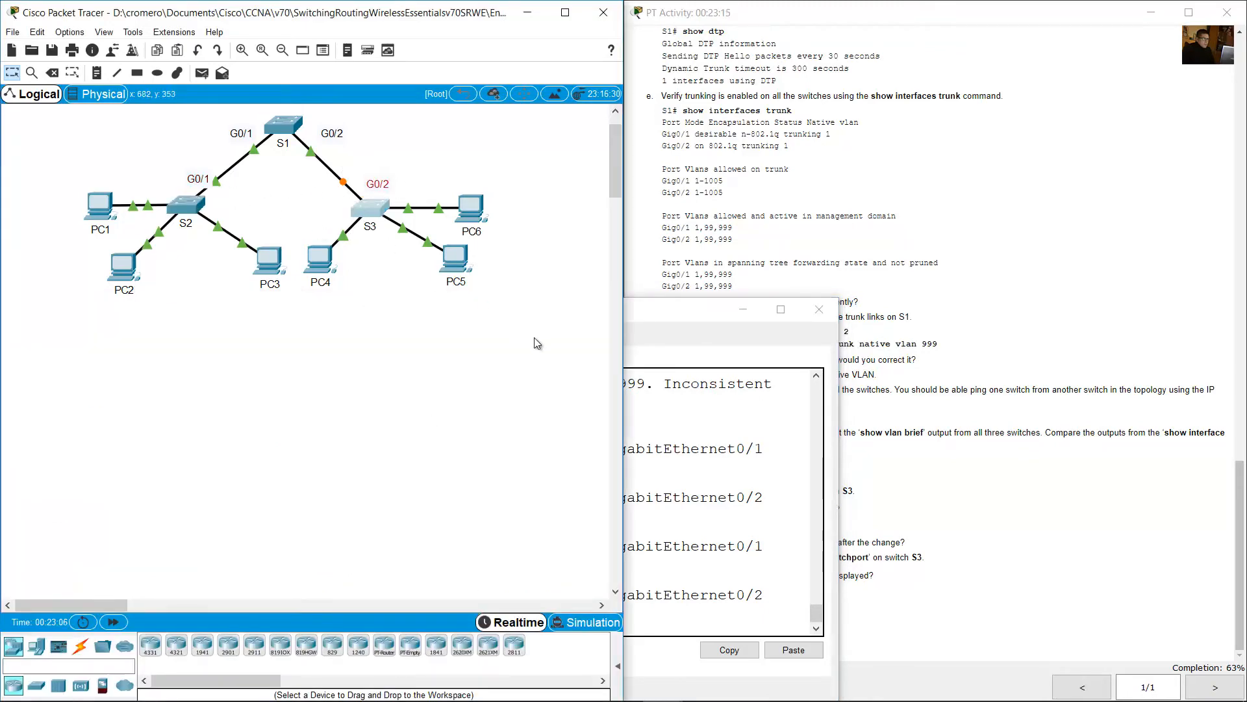
left_click(639, 437)
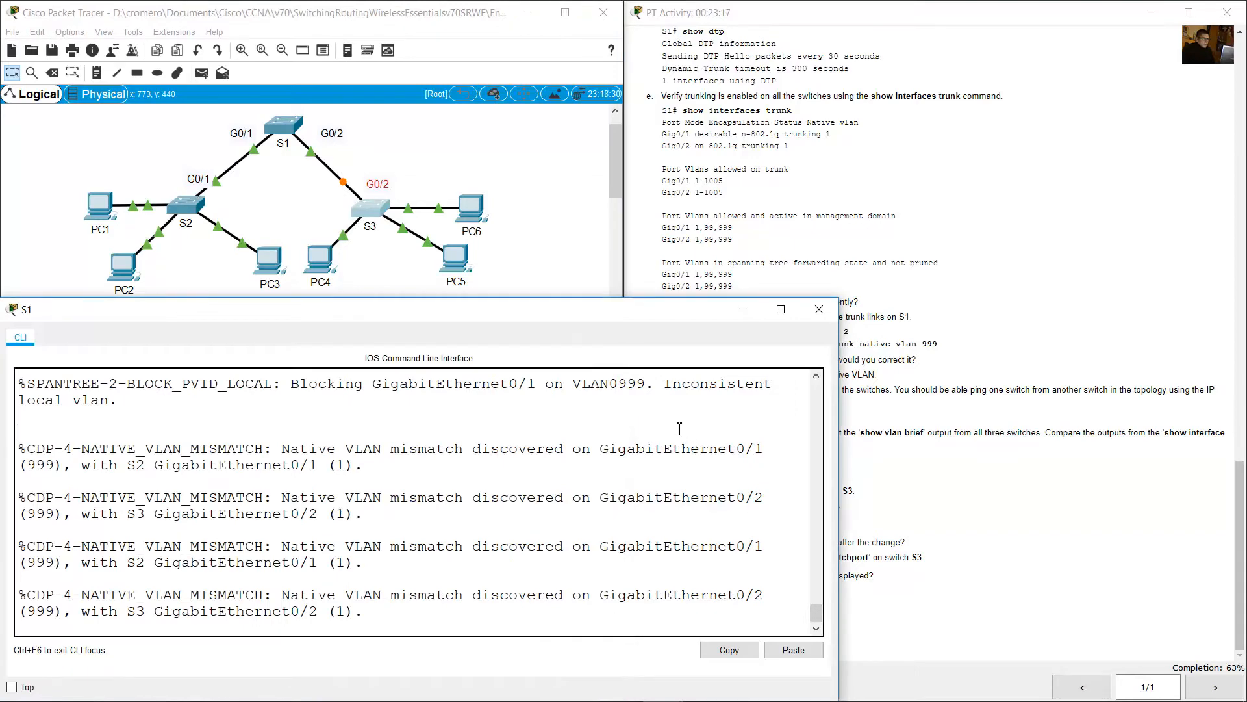
left_click(947, 344)
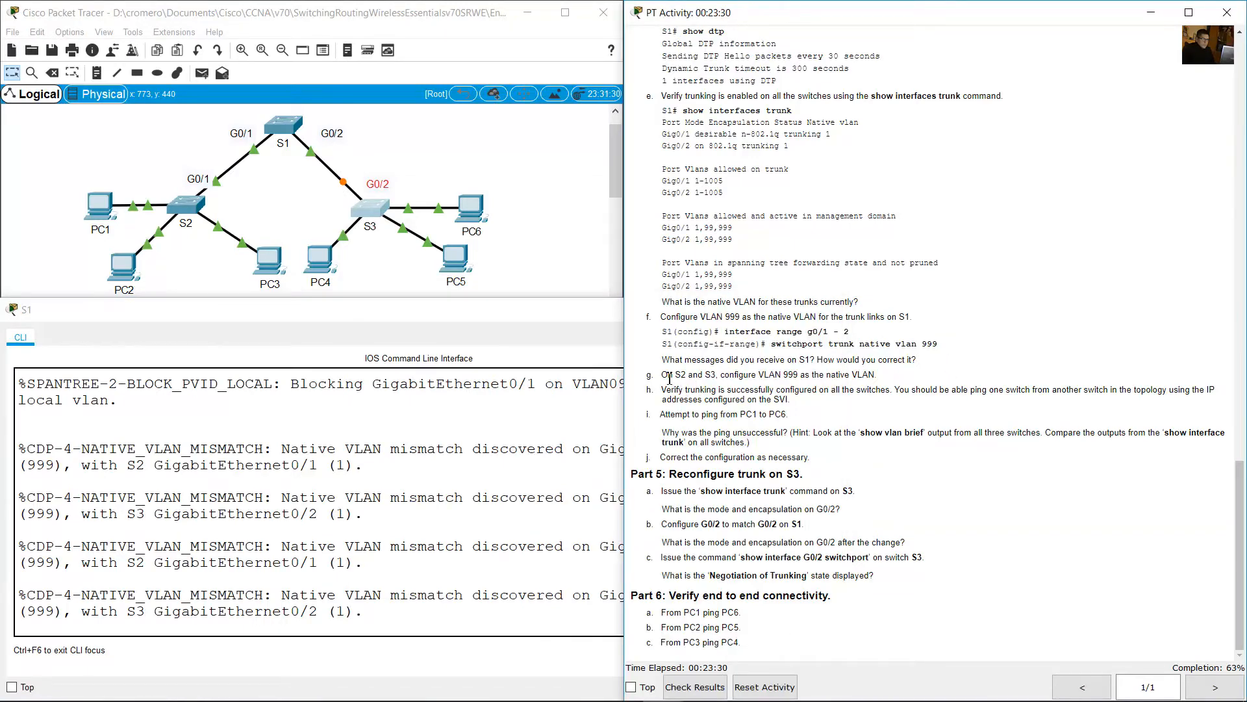
left_click_drag(669, 376, 868, 375)
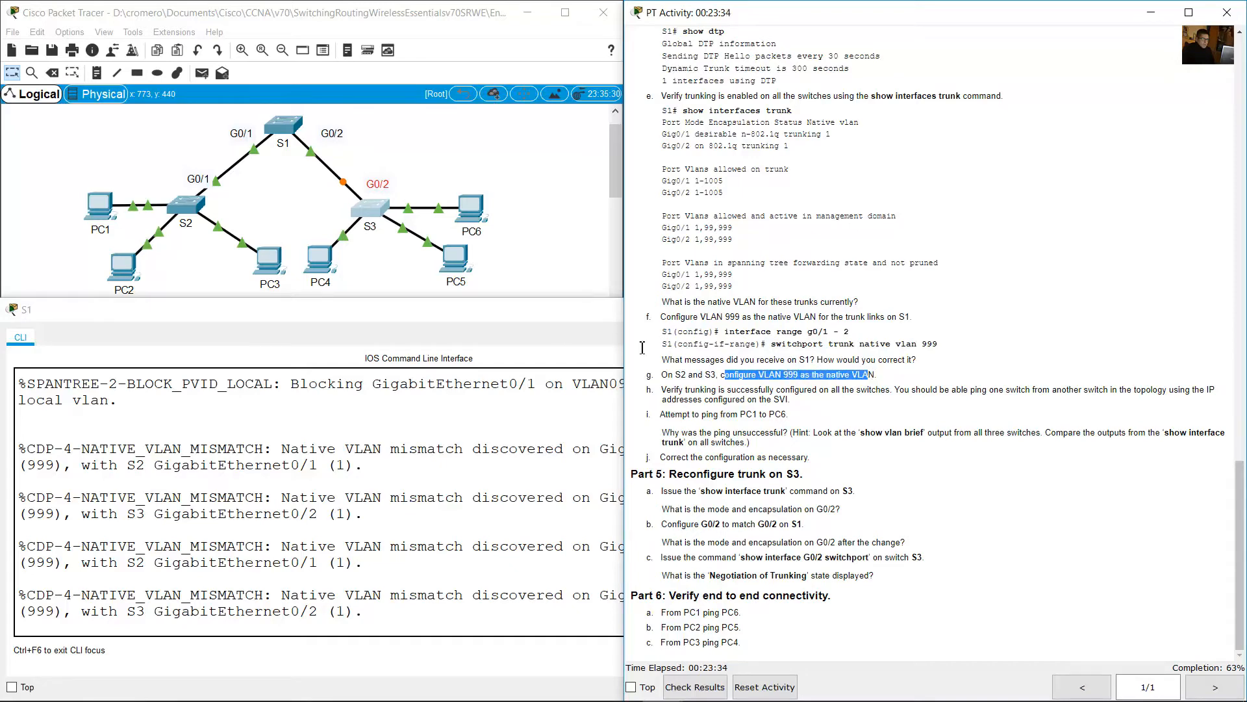
On S2, configure VLAN 999 as the trunk native VLAN on interface g0/1 and exit interface configuration
left_click(224, 216)
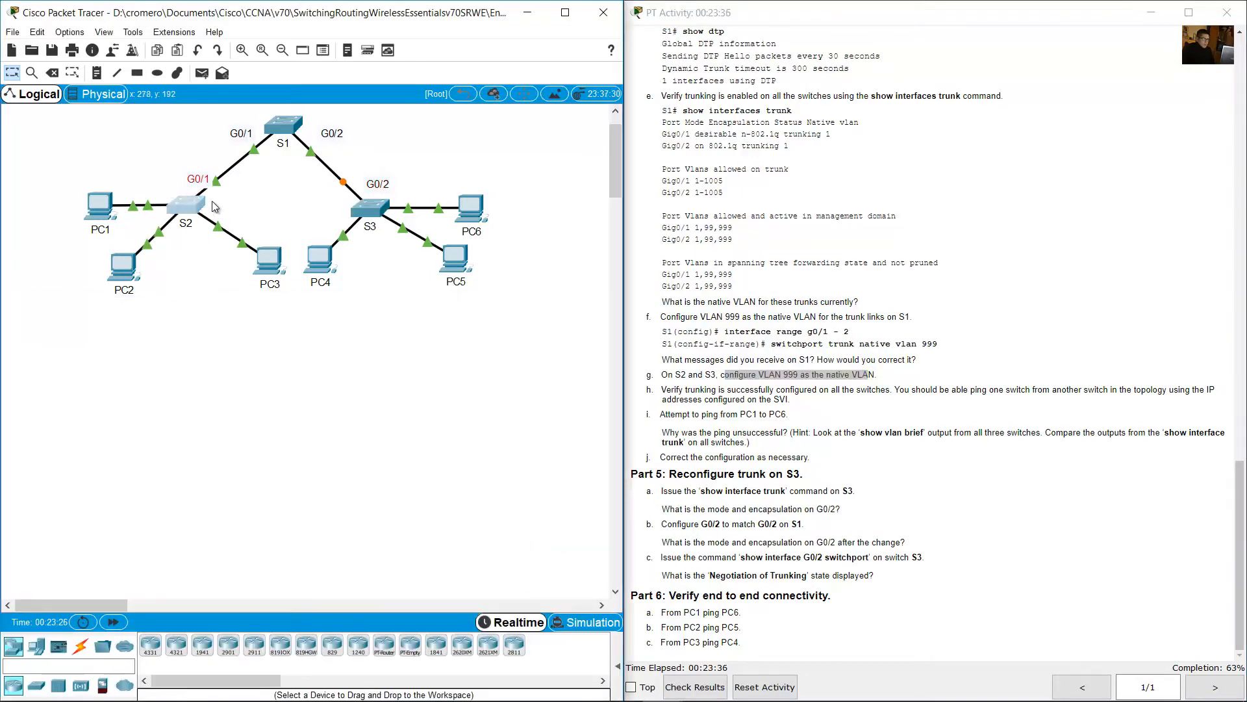
left_click(194, 205)
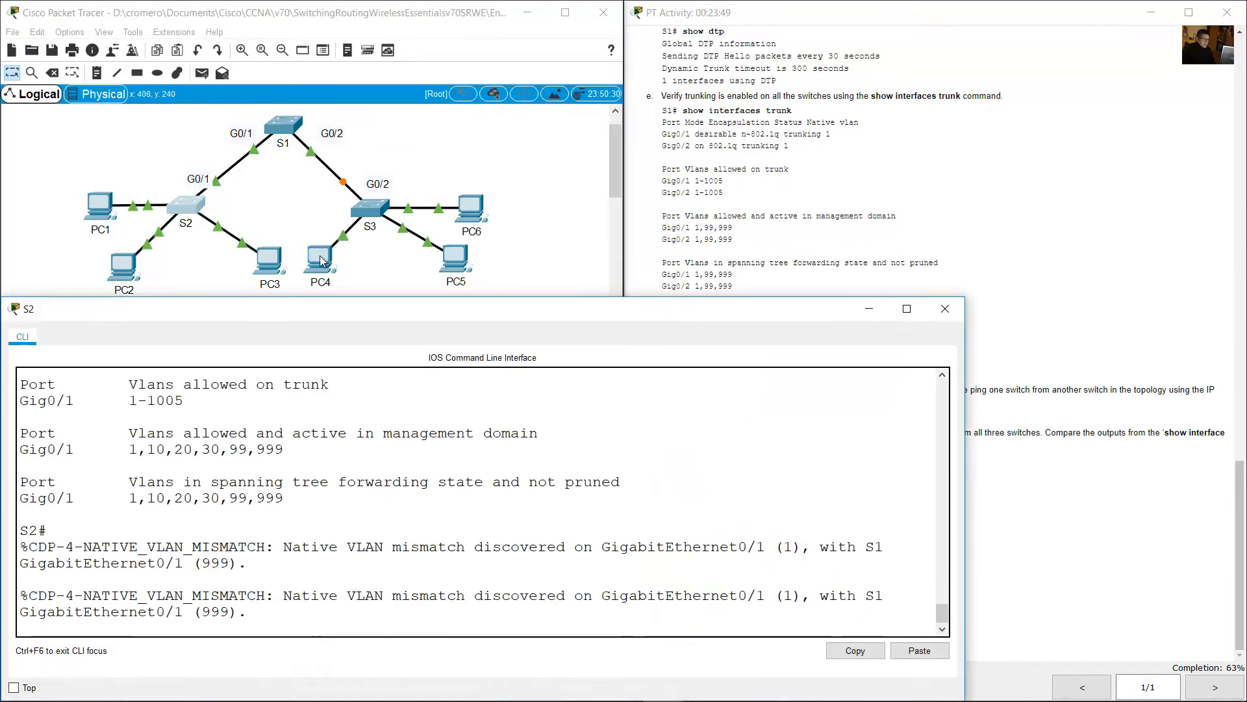
key("Return")
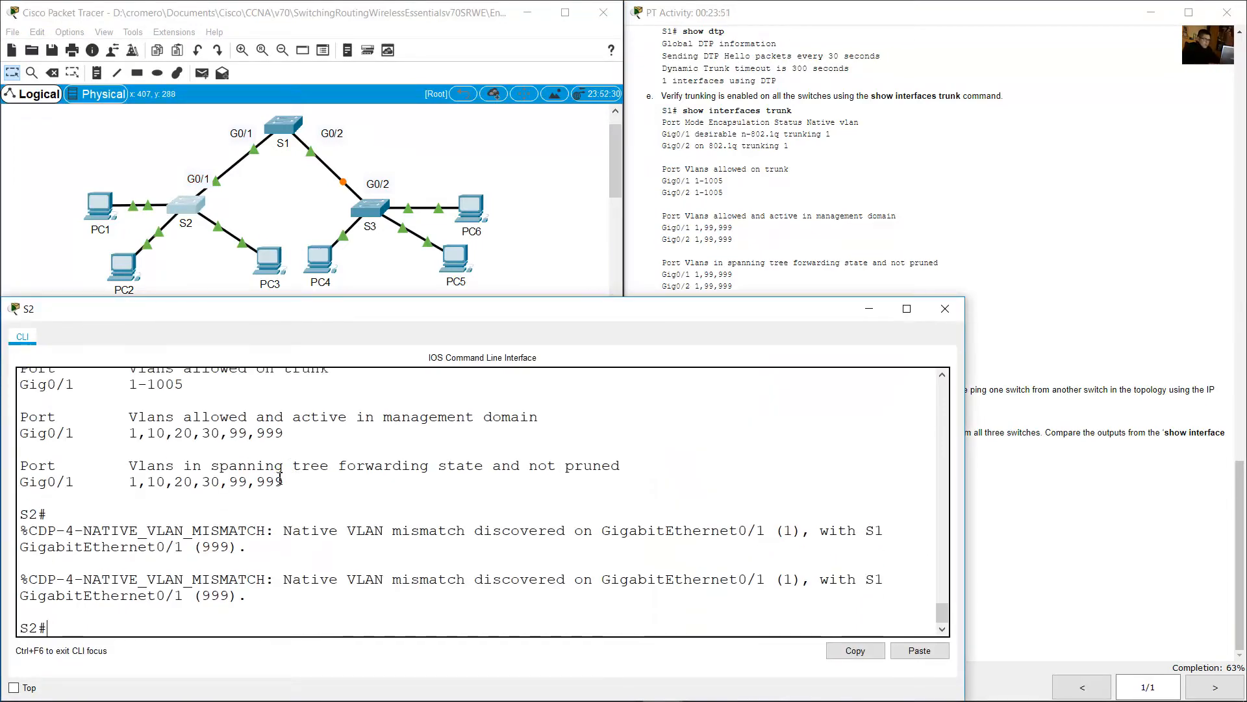
type("conf term")
key("Return")
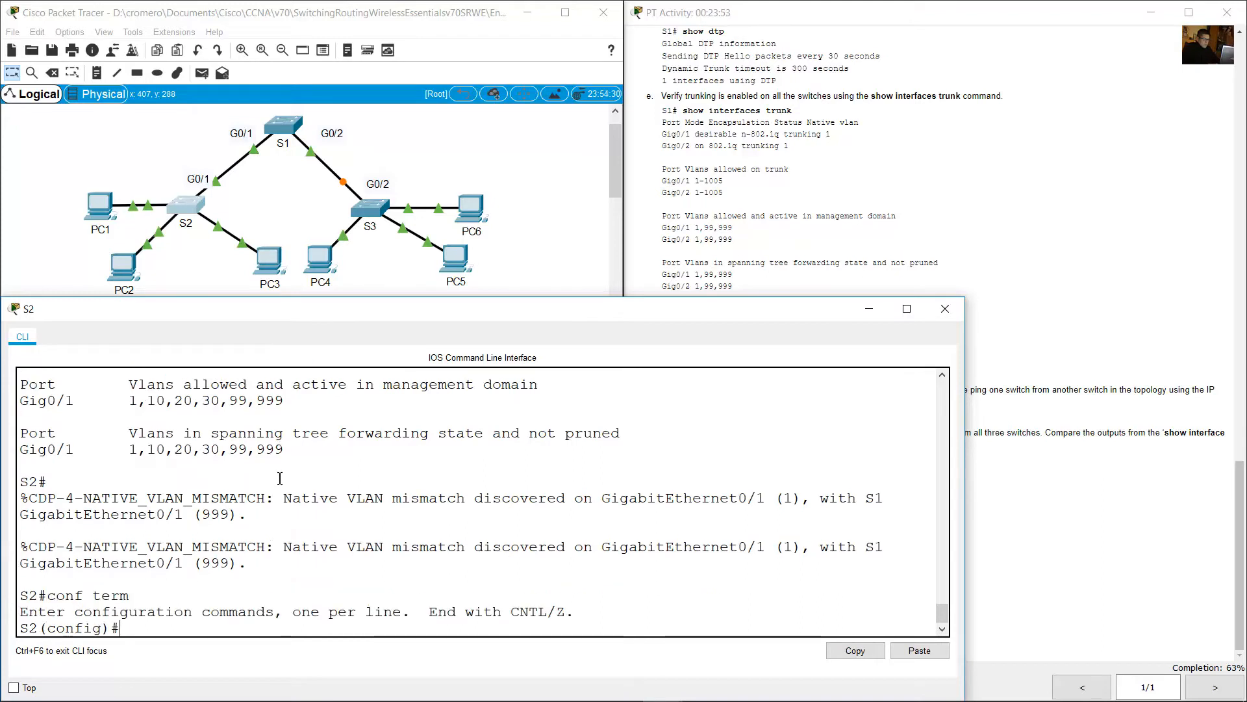
type("int g0/1")
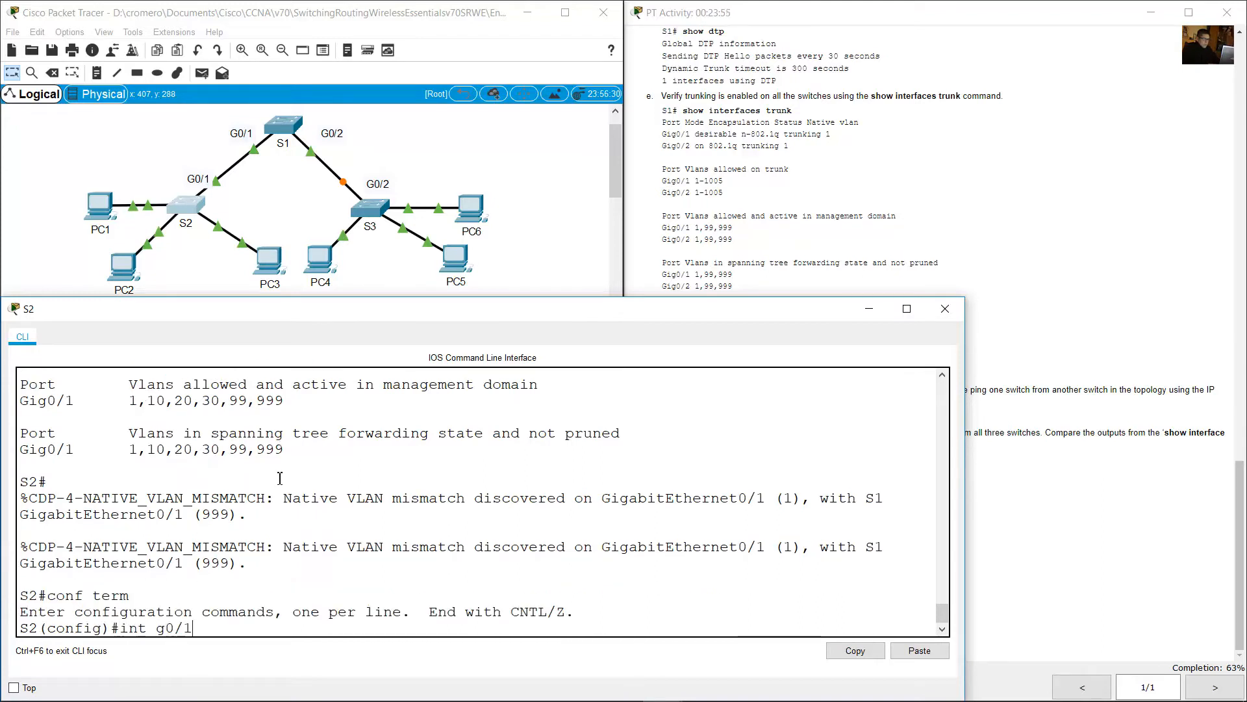
key("Return")
type("switchp")
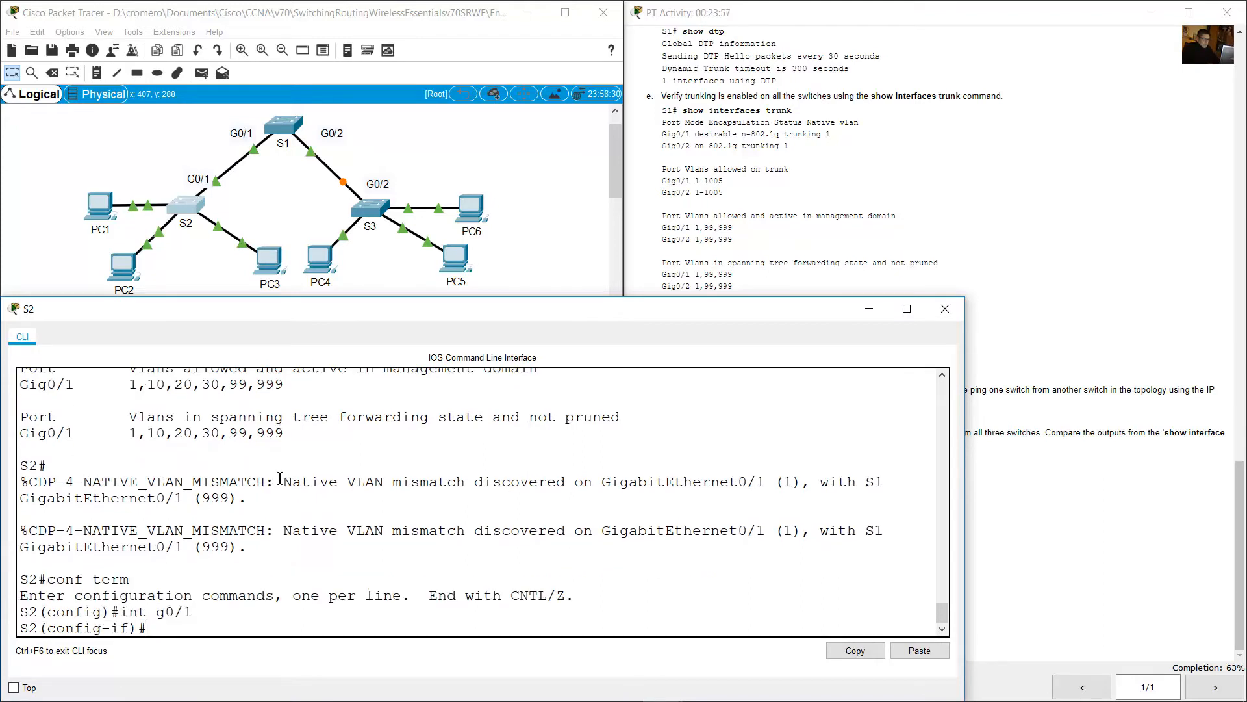
type("ort ")
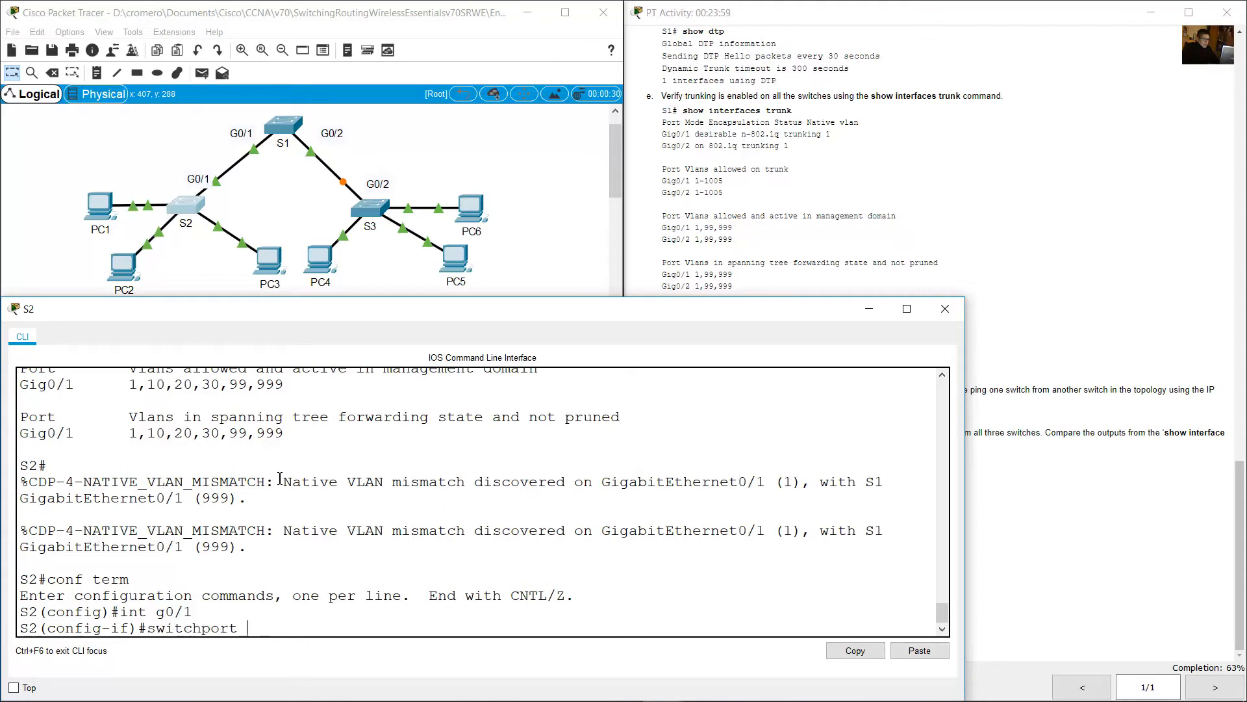
type("trub")
type("k native vlan")
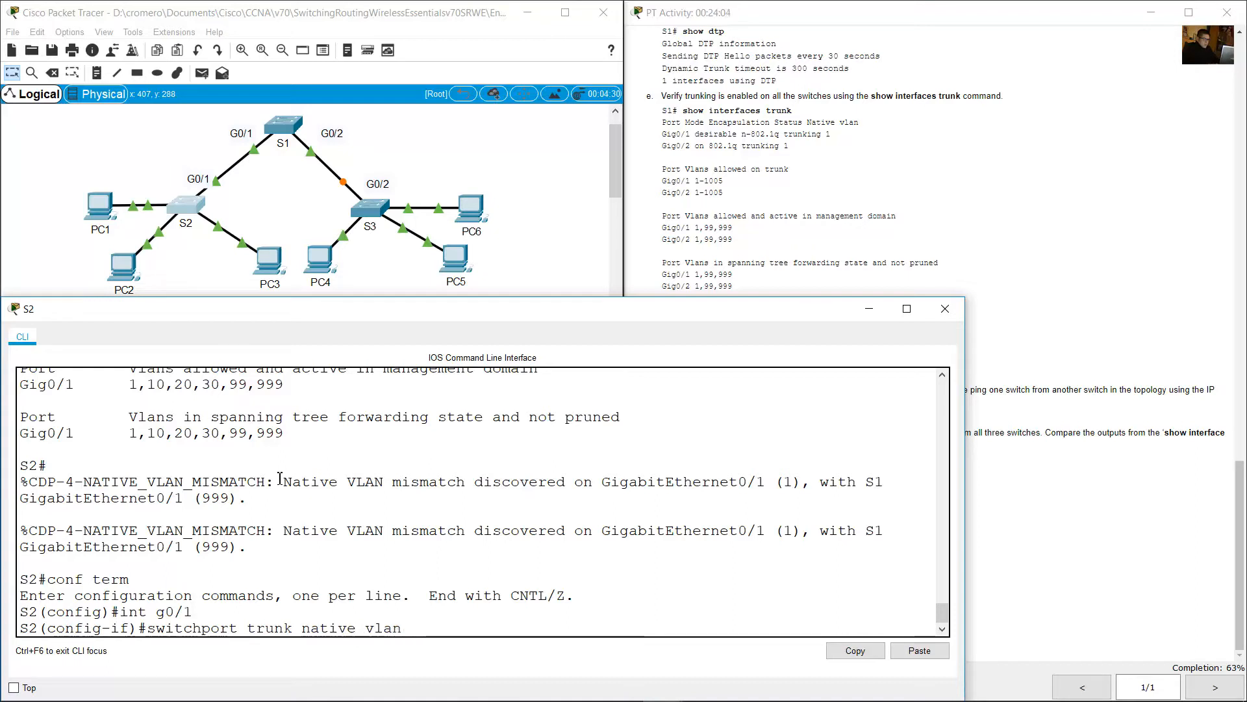
type(" 00")
key("BackSpace")
key("BackSpace")
type("999")
key("Return")
type("exit")
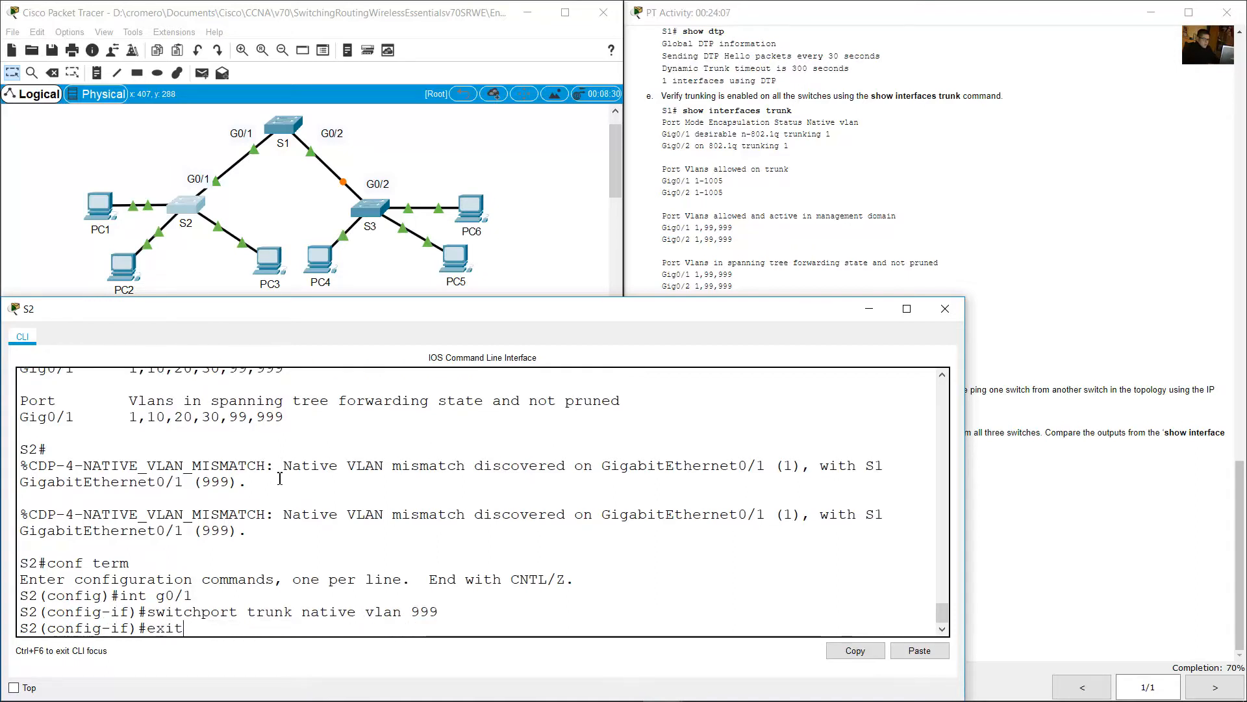
key("Return")
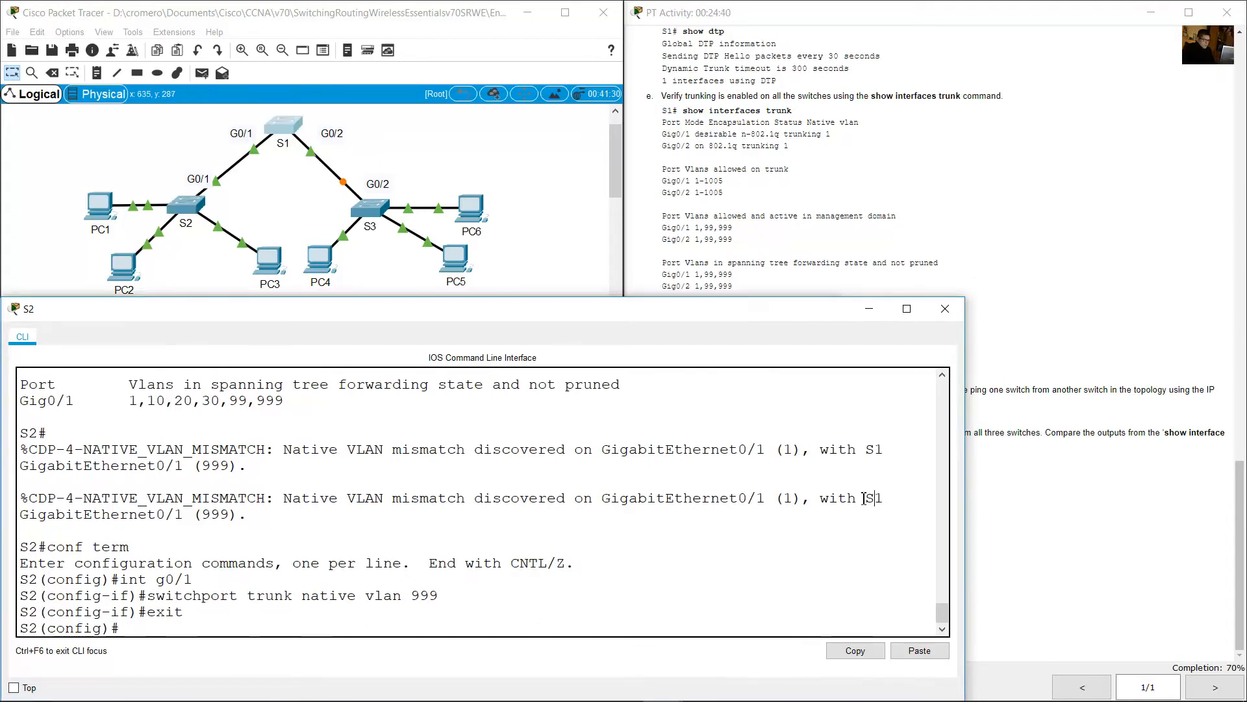
Check S1's console for spanning-tree messages about GigabitEthernet0/1, and minimize the S1 and S2 console windows
left_click(285, 130)
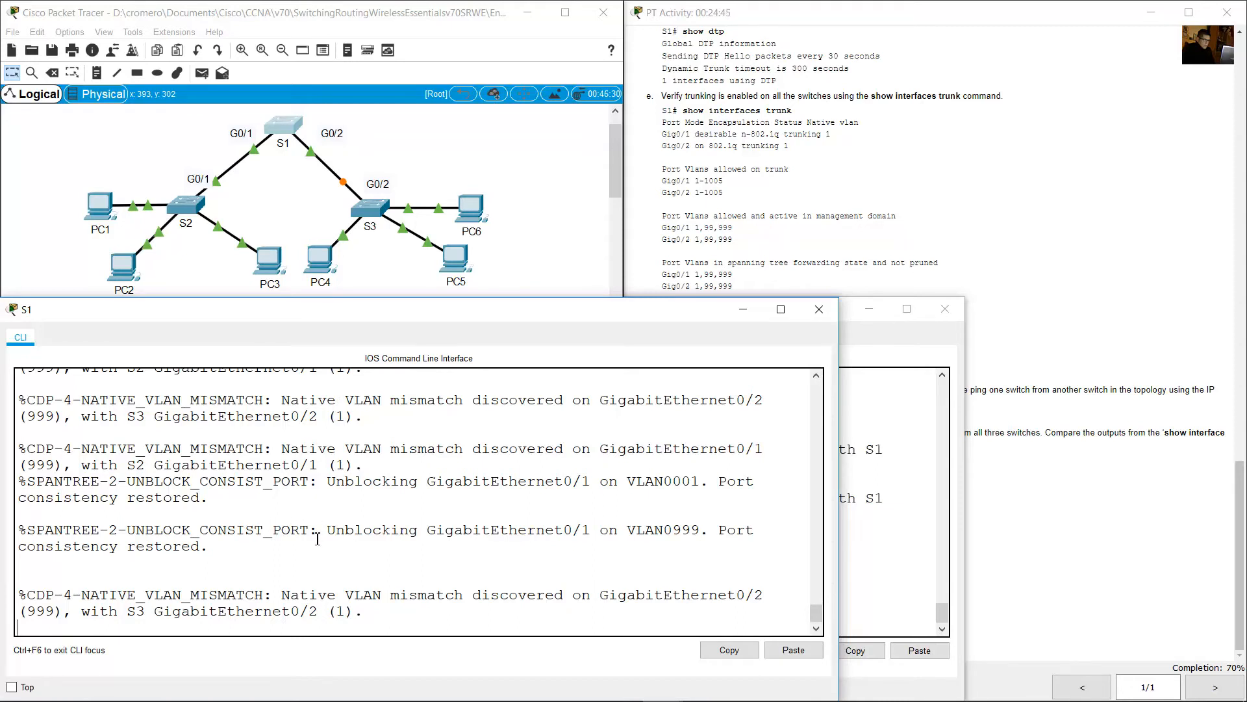
left_click_drag(320, 530, 603, 531)
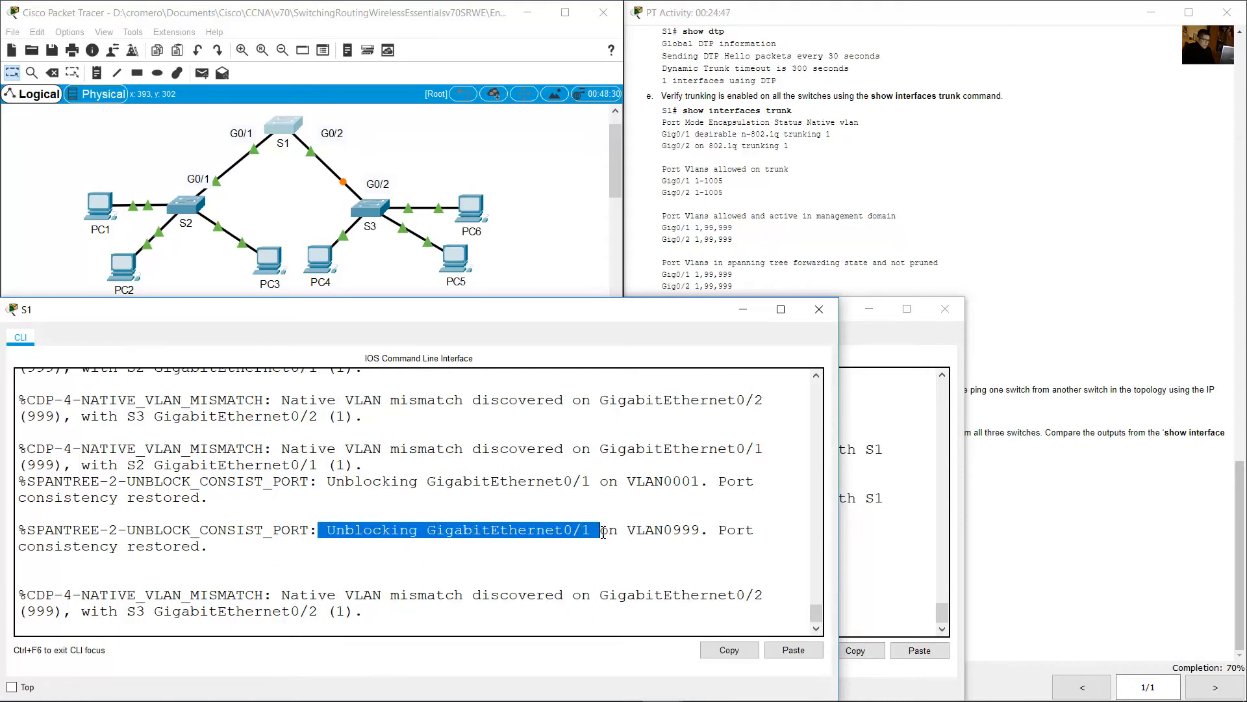
left_click_drag(37, 551, 218, 552)
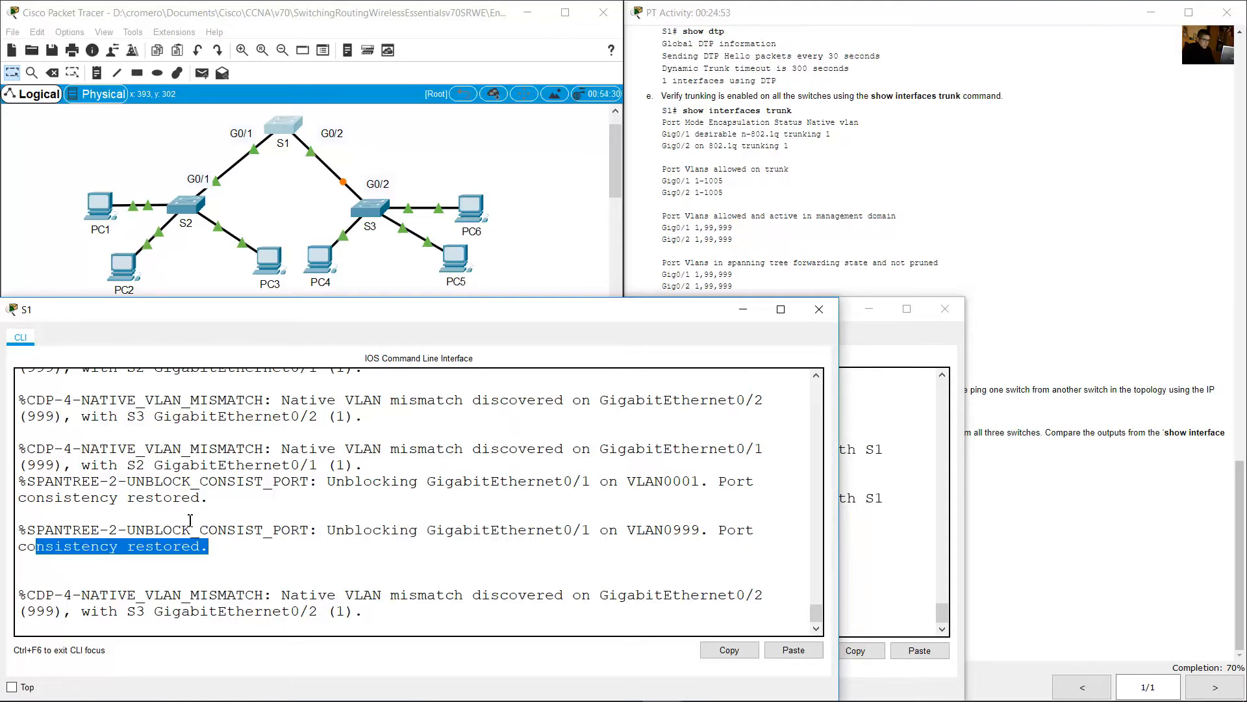
left_click(754, 310)
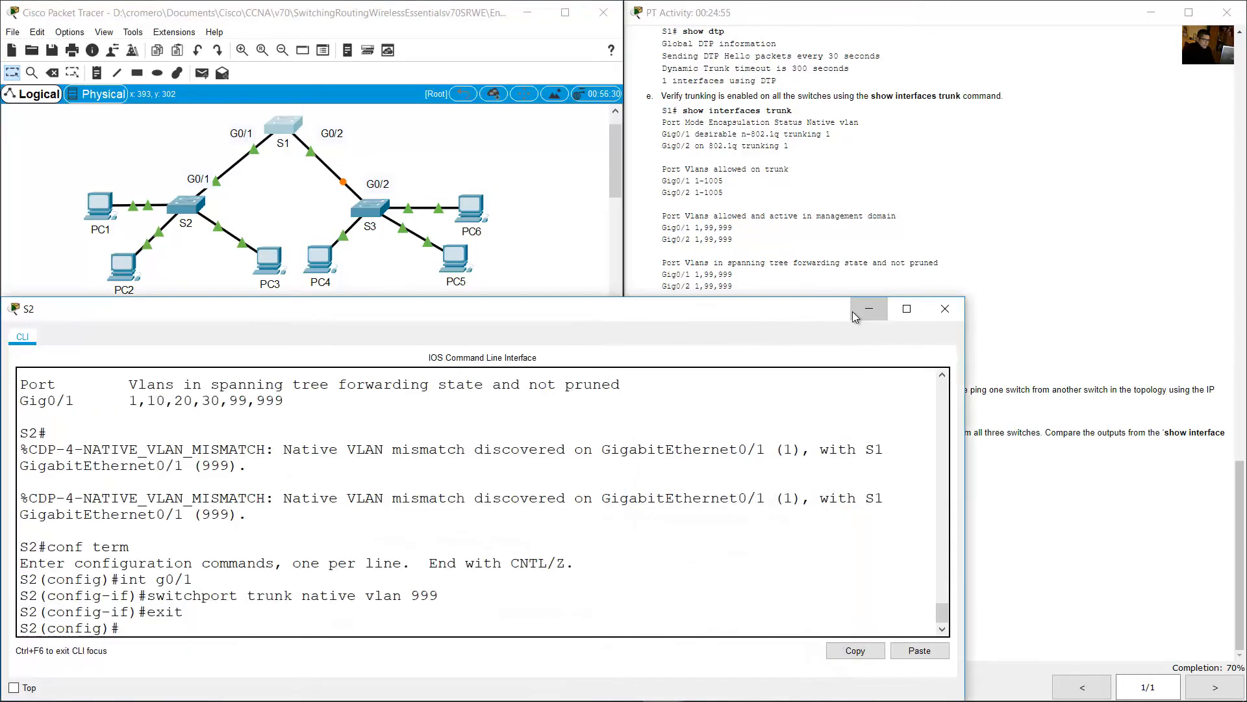
left_click(854, 310)
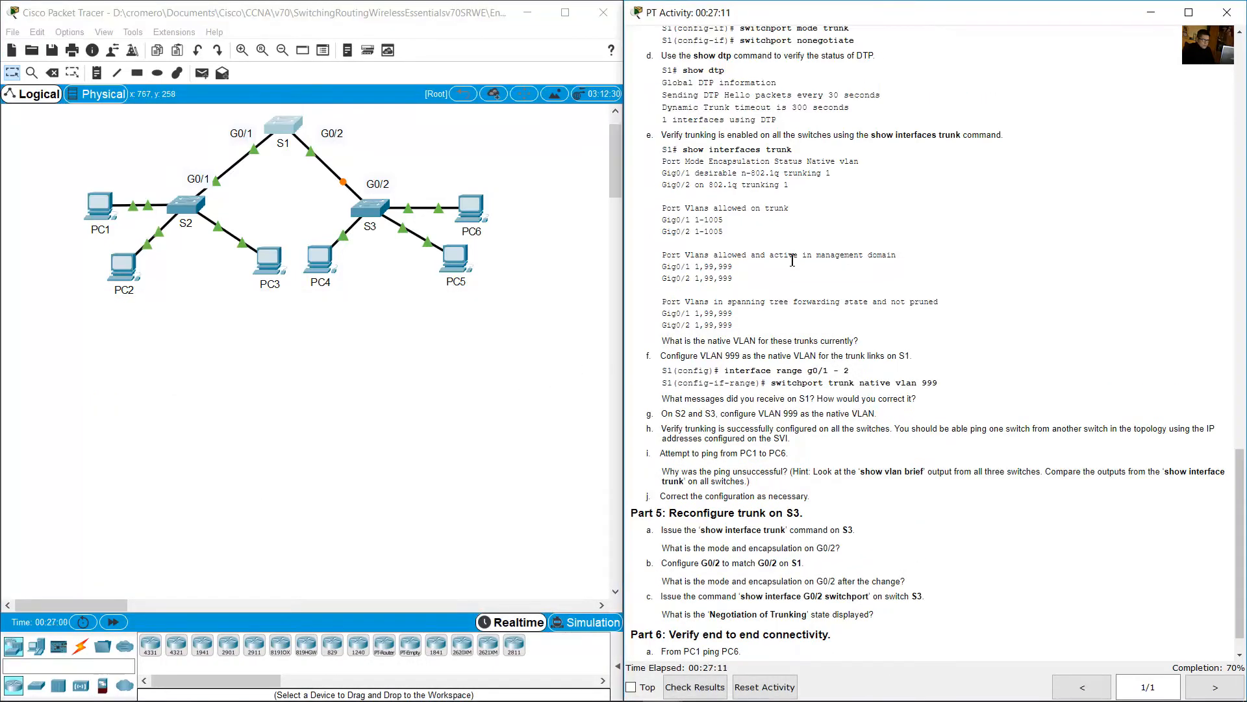
On S3, enter global configuration and set VLAN 999 as the trunk native VLAN on interface g0/2
left_click(370, 208)
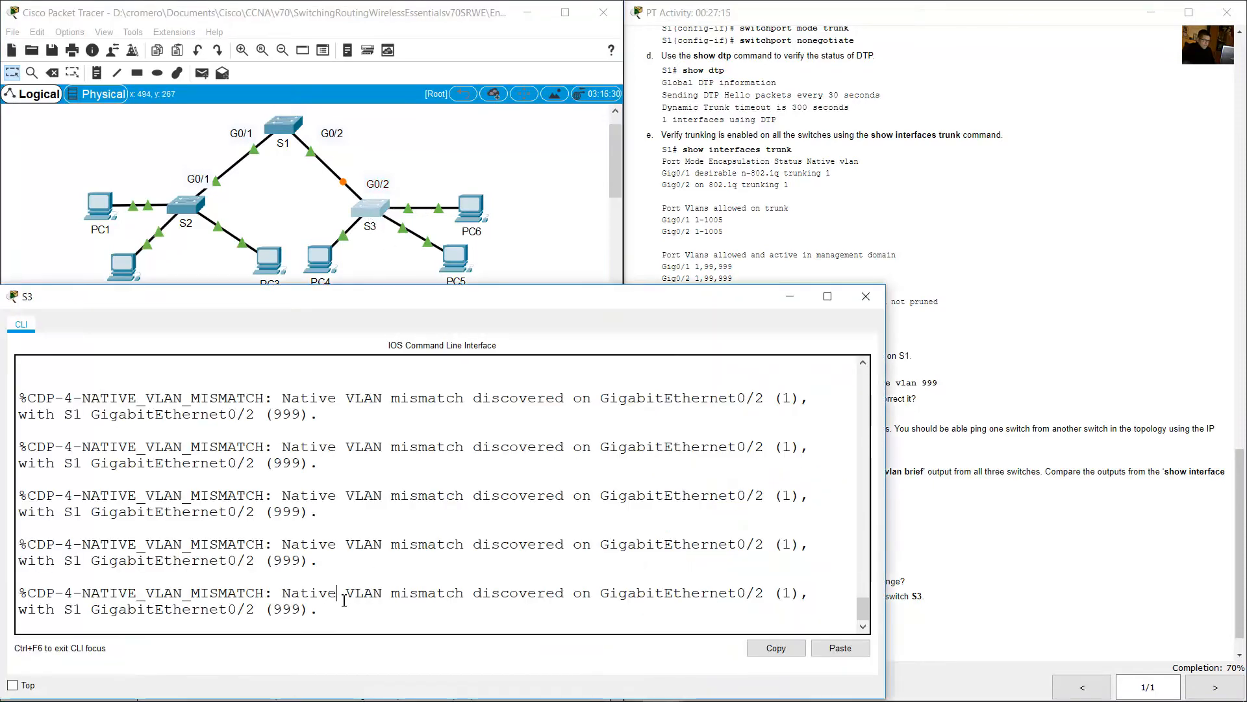
key("Return")
type("enable")
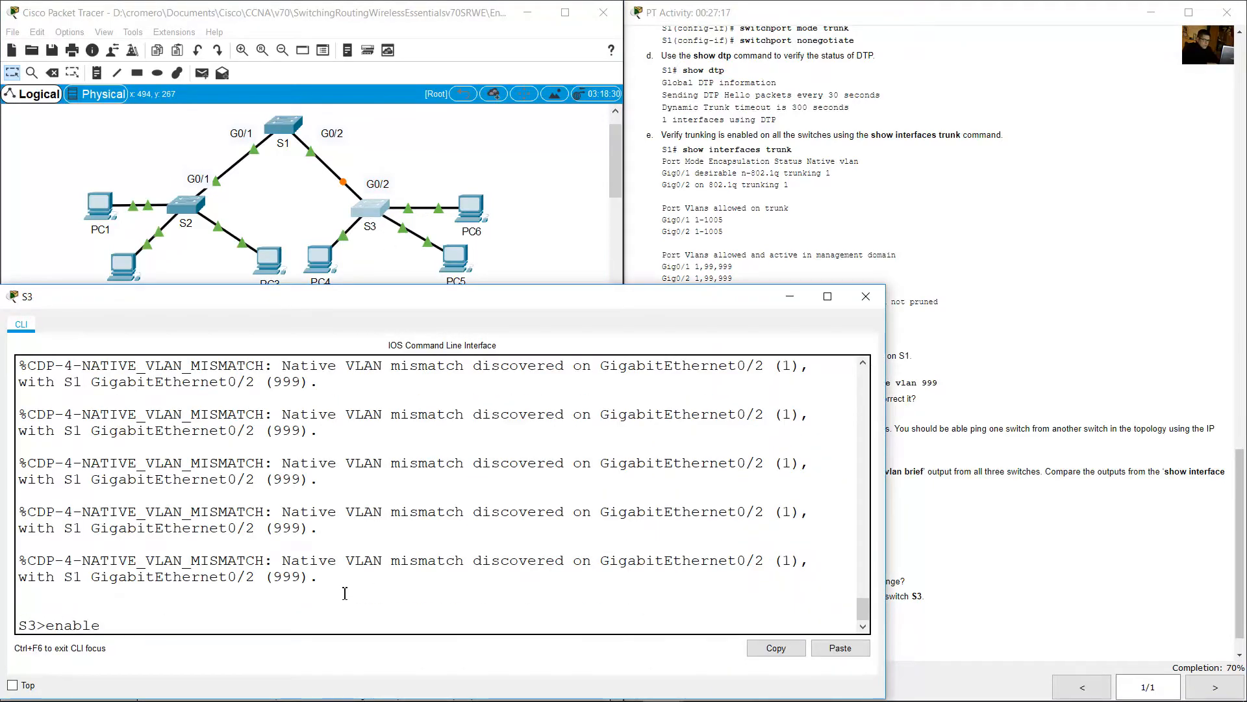
key("Return")
type("conf t")
type("erm")
key("Return")
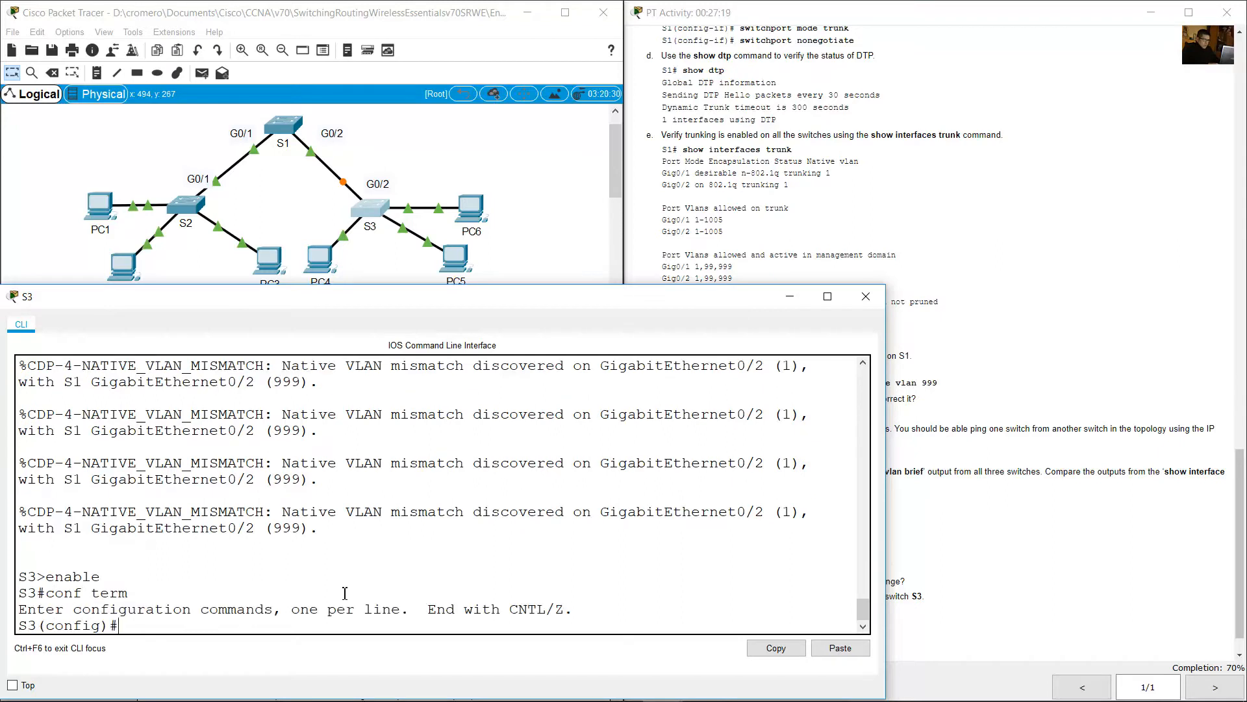
type("int g0/2")
key("Return")
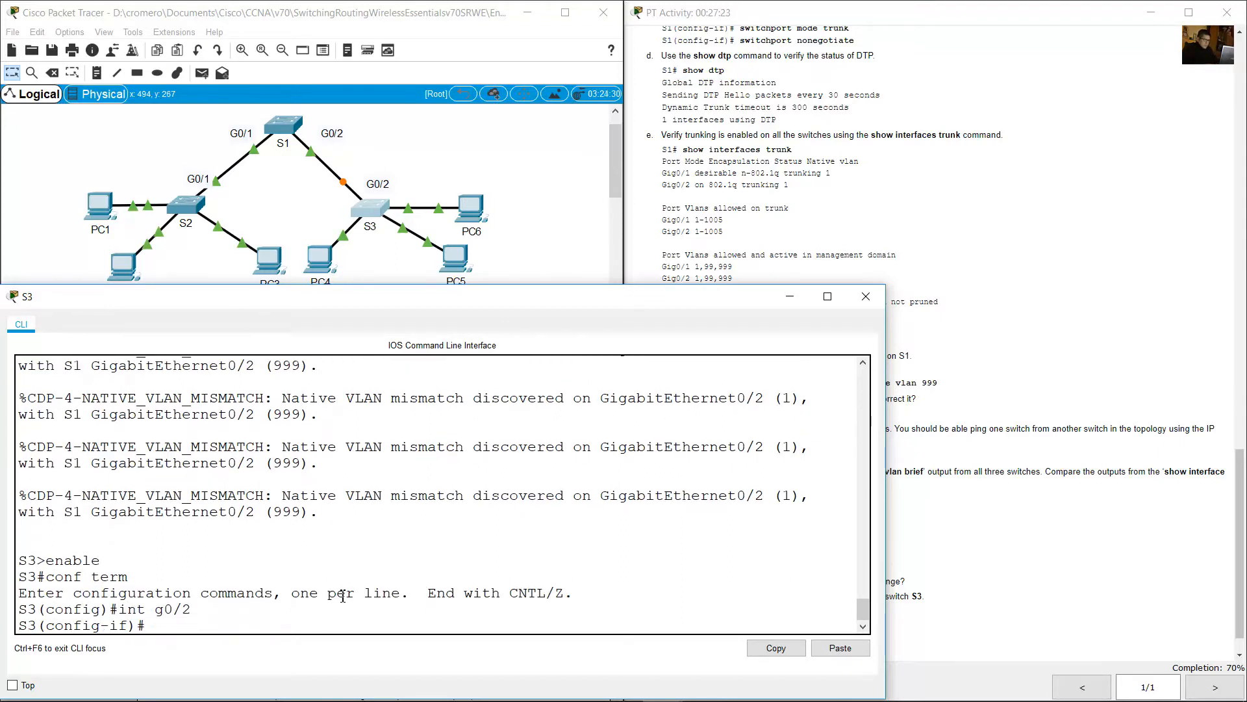
type("switchport trub")
key("BackSpace")
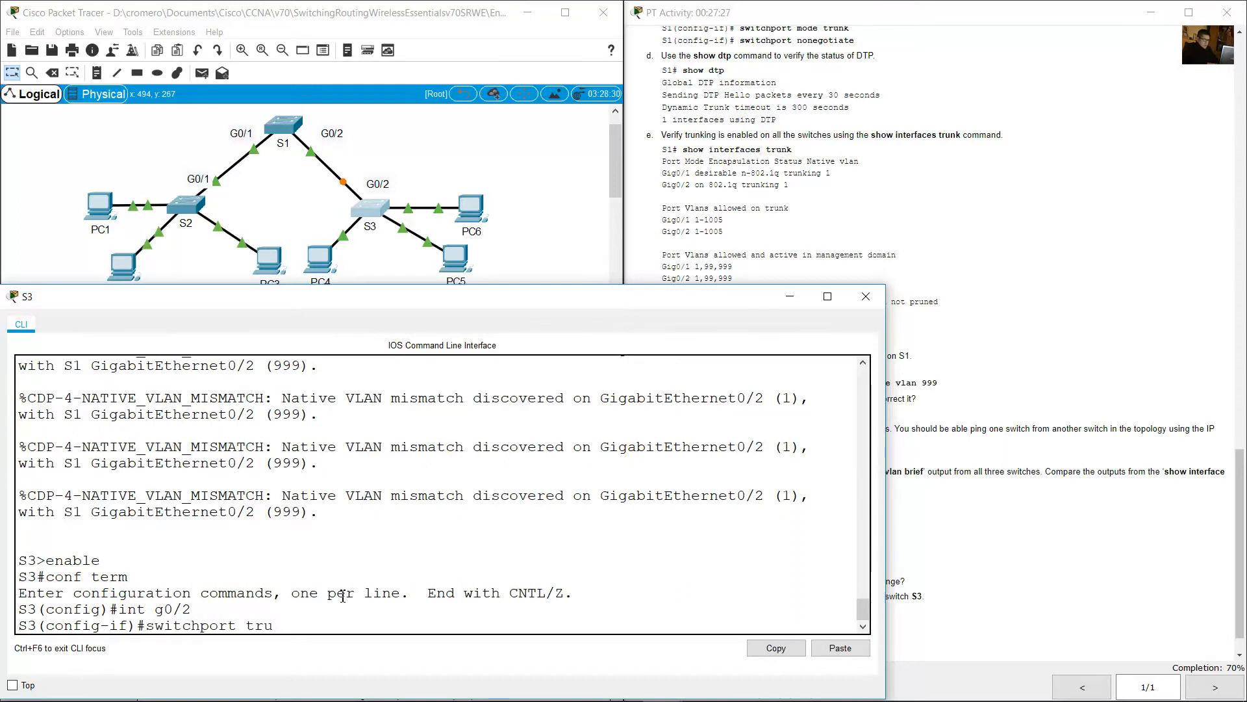
type("nk native vlan 999")
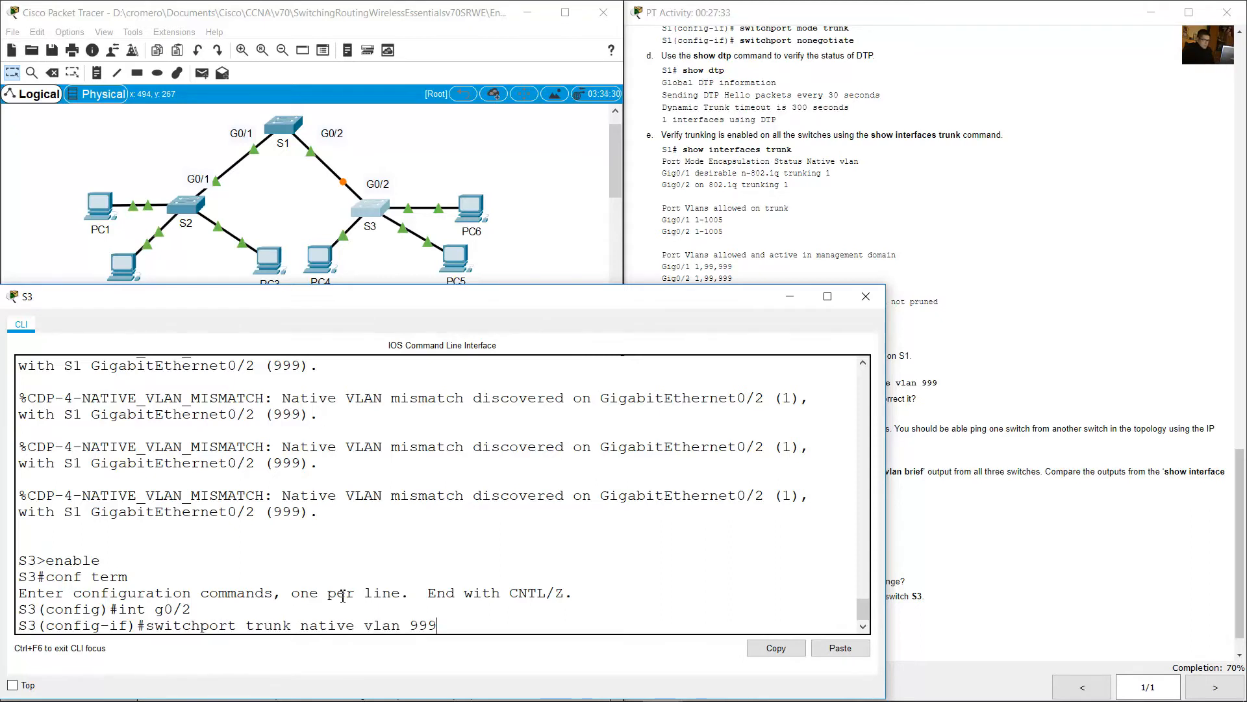
key("Return")
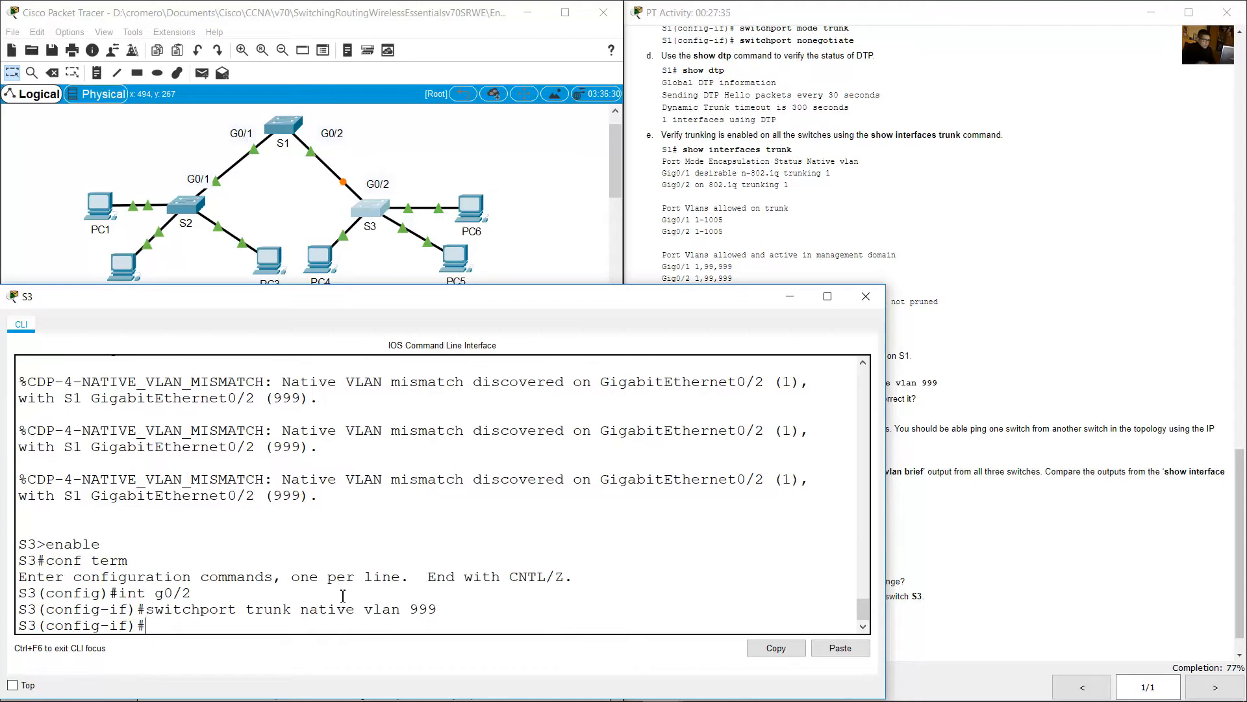
Read the step h instruction on verifying trunking and return S2's console to privileged EXEC mode
left_click_drag(666, 390, 899, 390)
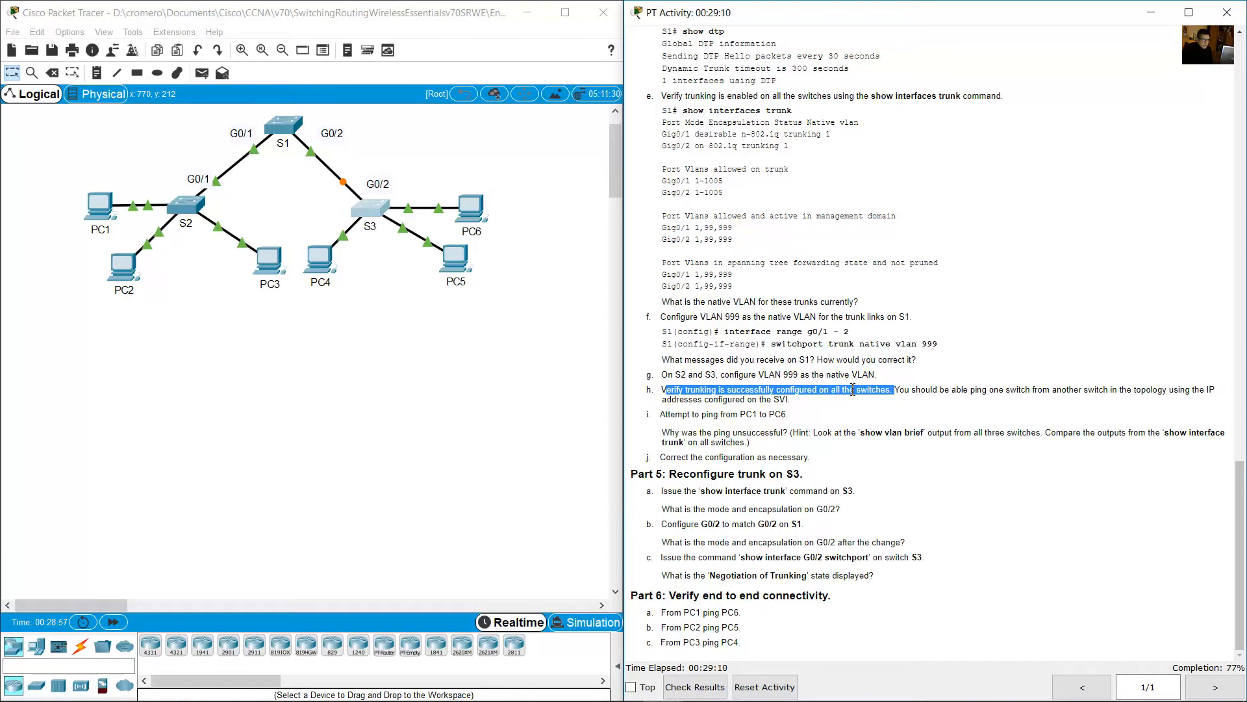
left_click(195, 208)
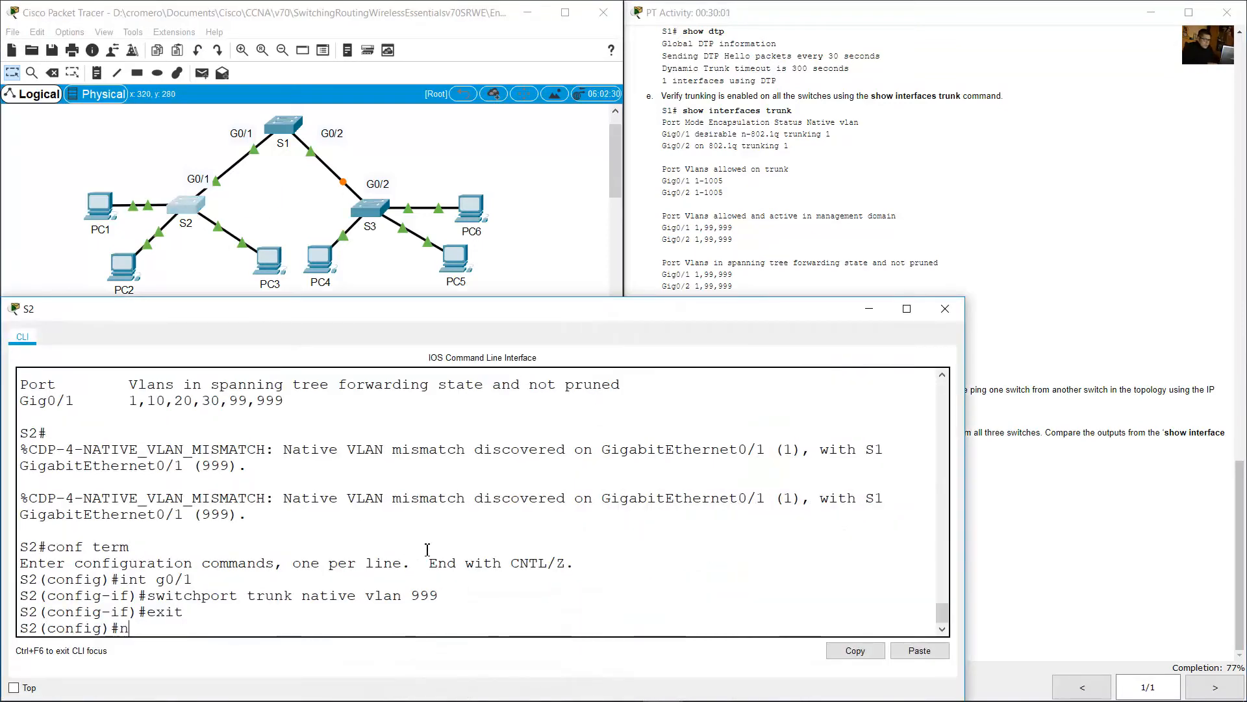
type("end")
key("Return")
Show the interface trunk status on S2 and check the mode, status and native VLAN of Gig0/1
type("sho")
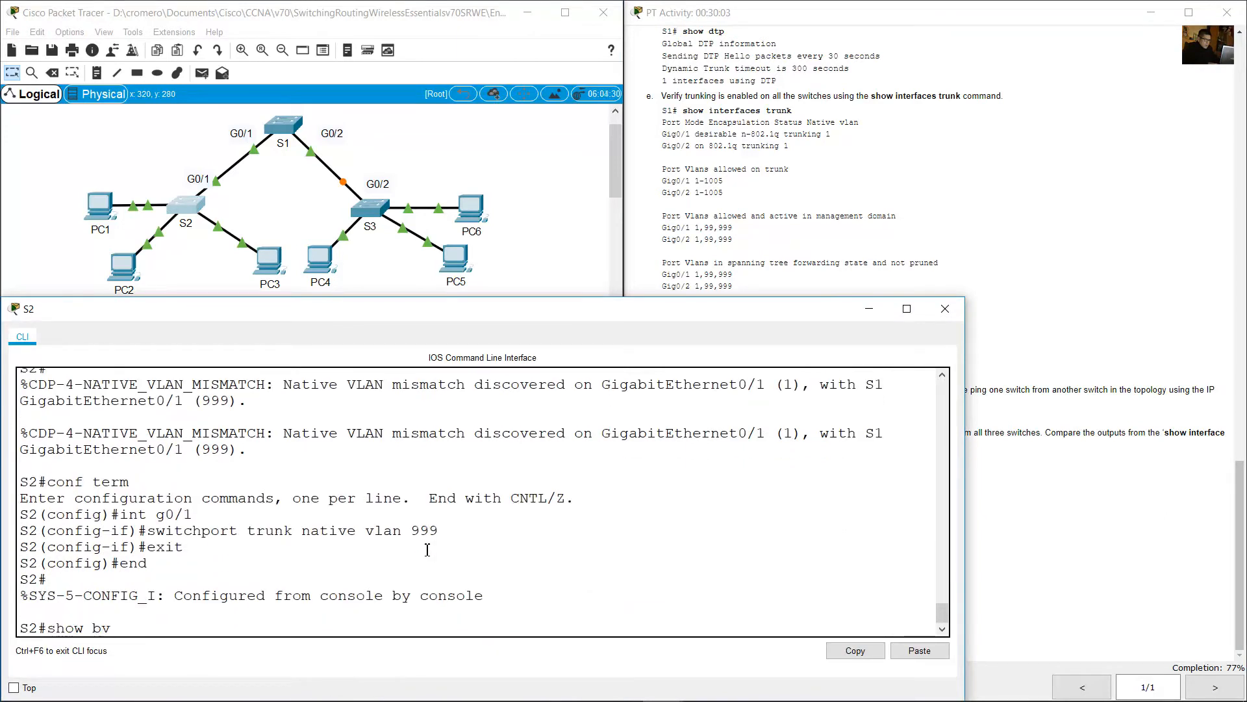
type("w b")
key("BackSpace")
type("vlan b")
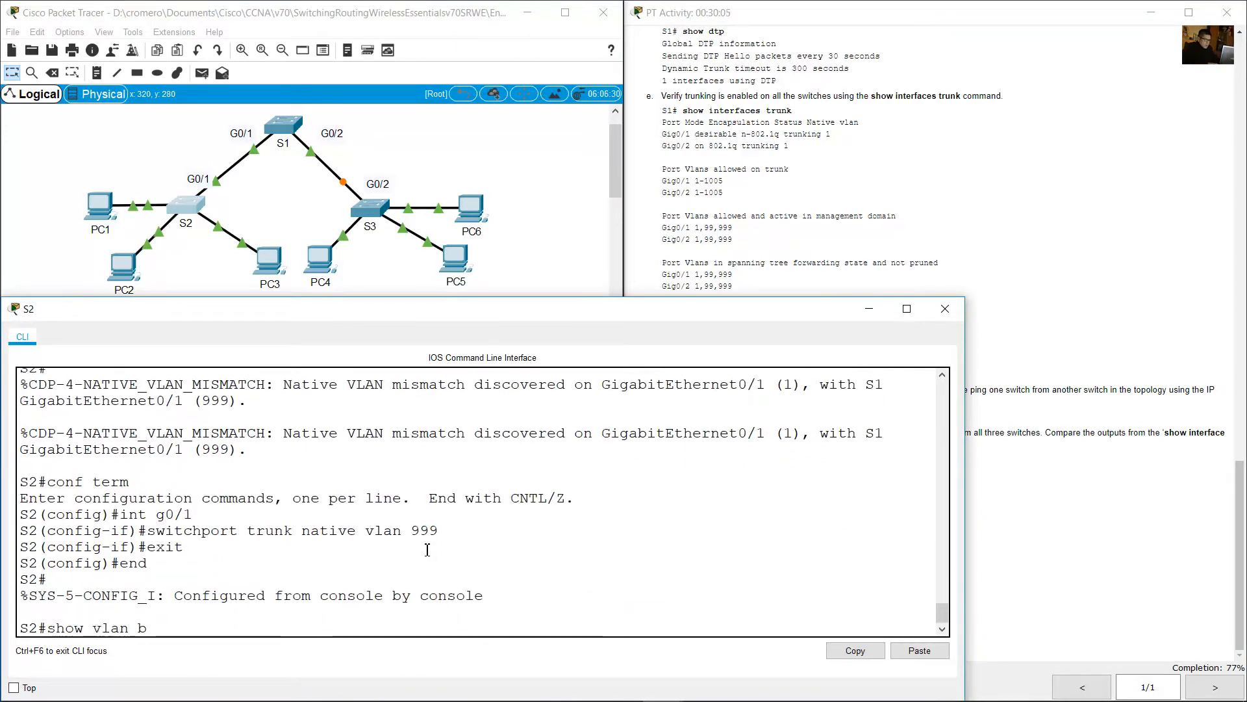
key("BackSpace")
key("BackSpace")
key("BackSpace")
key("BackSpace")
key("BackSpace")
key("BackSpace")
type("interfac")
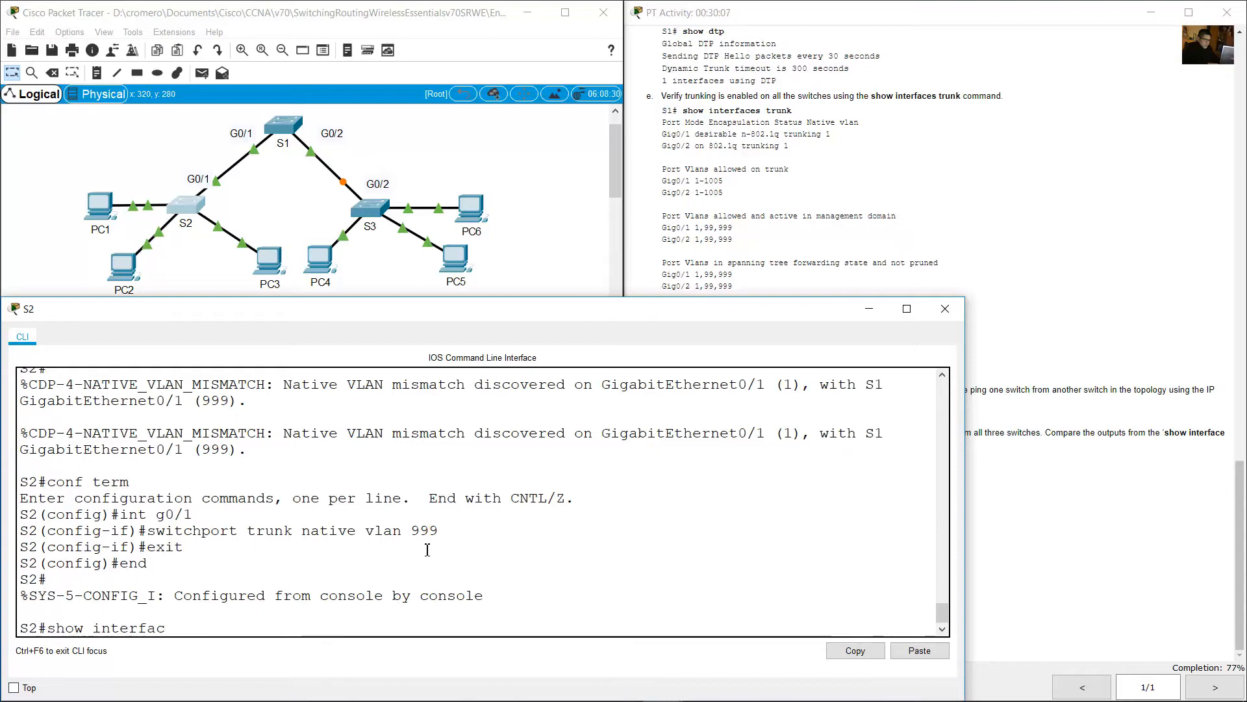
type("e trunk")
key("Return")
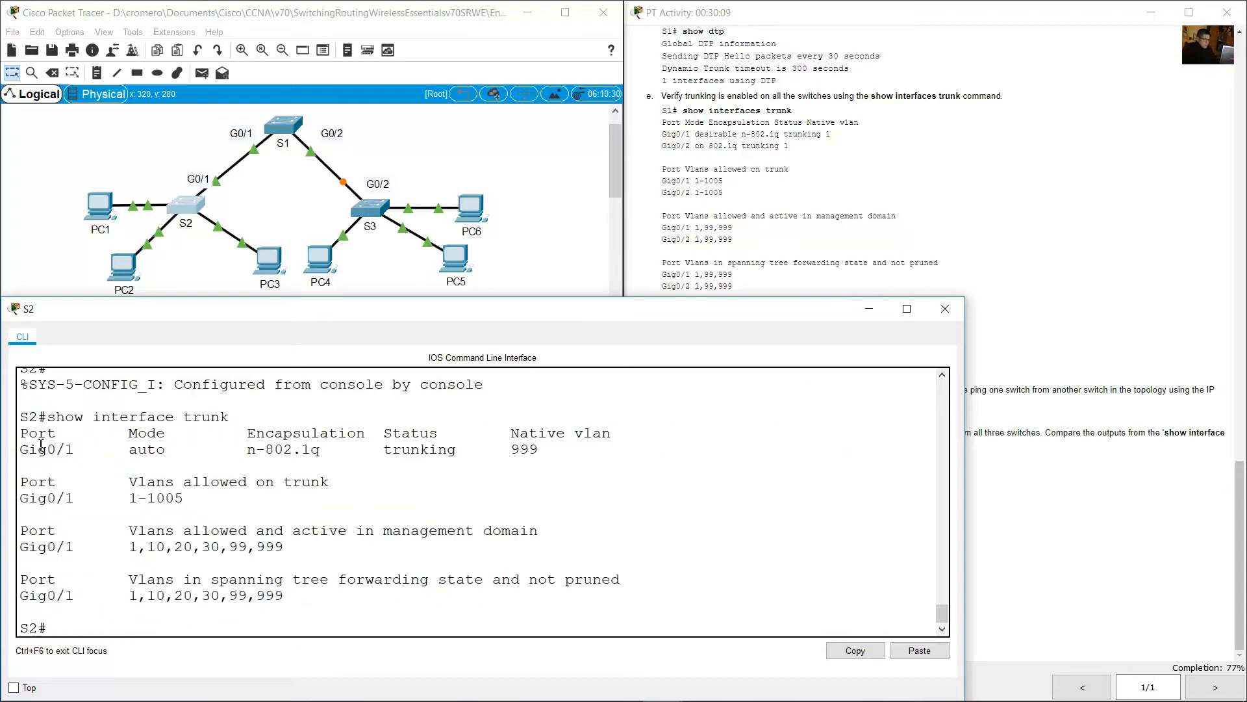
left_click_drag(150, 455, 511, 451)
Leave interface configuration on S1, show its interface trunk status and check the Gig0/1 and Gig0/2 entries
left_click_drag(162, 139, 219, 201)
left_click(283, 125)
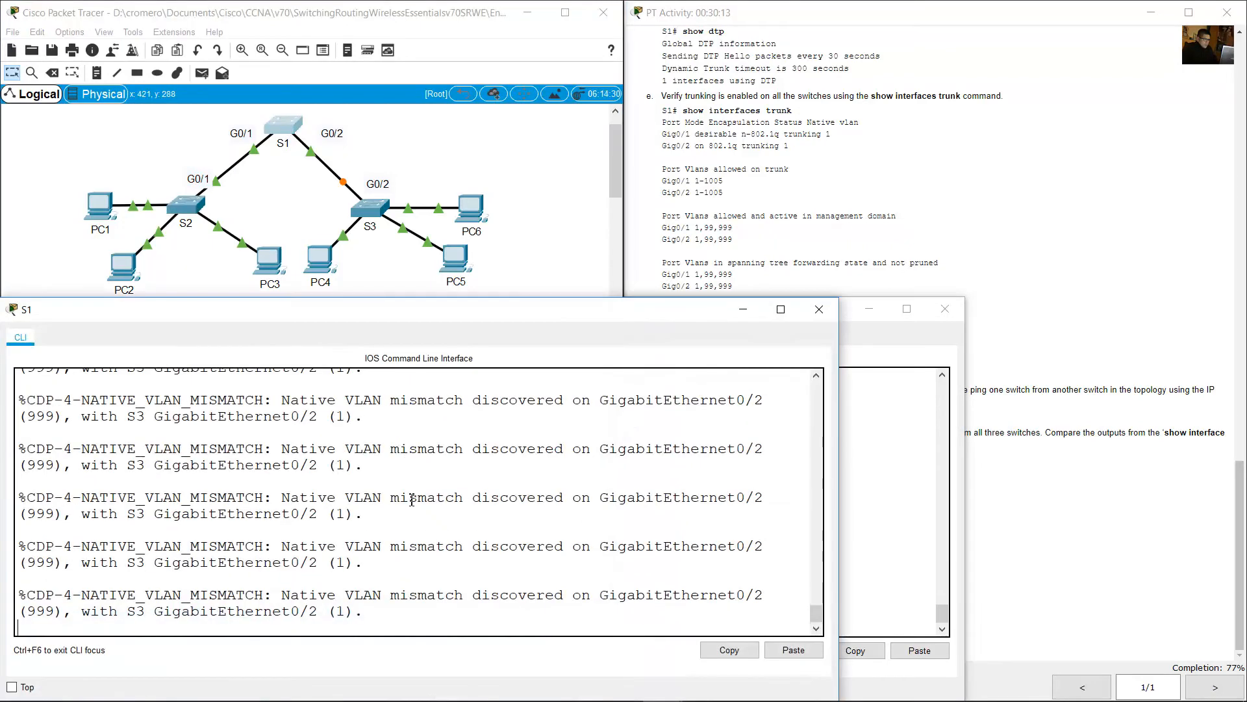
type("end")
key("Return")
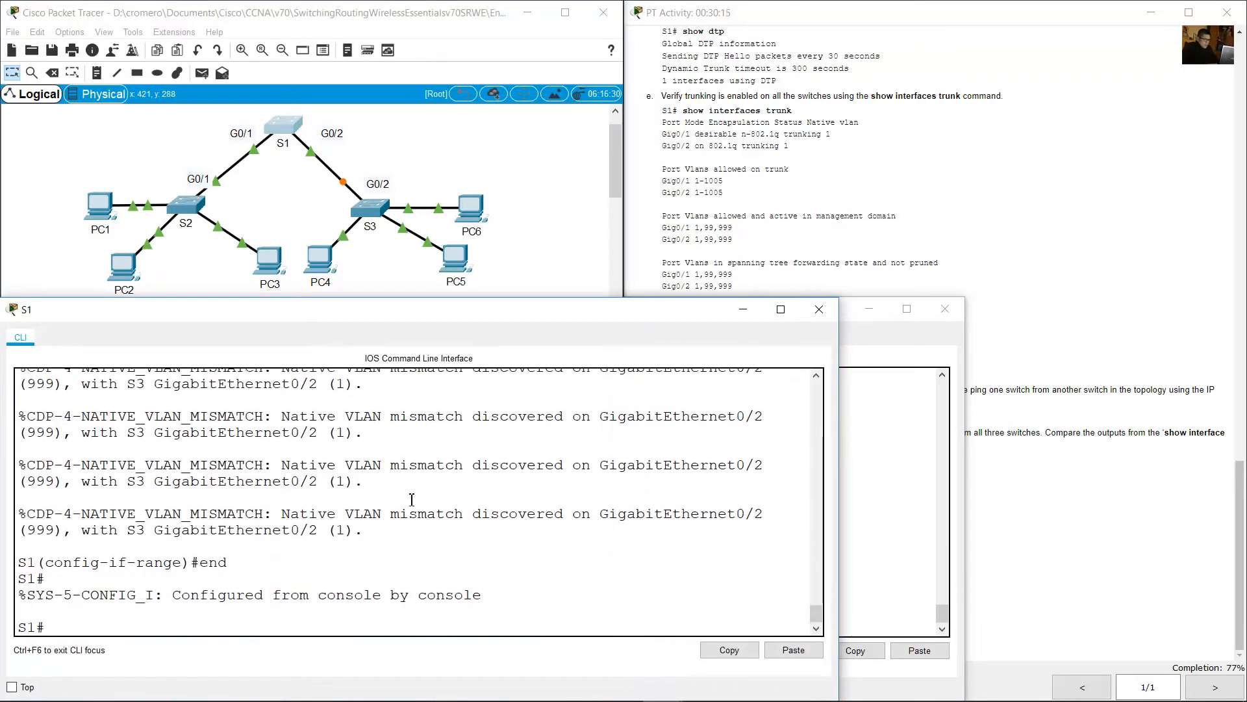
type("show interface trubk")
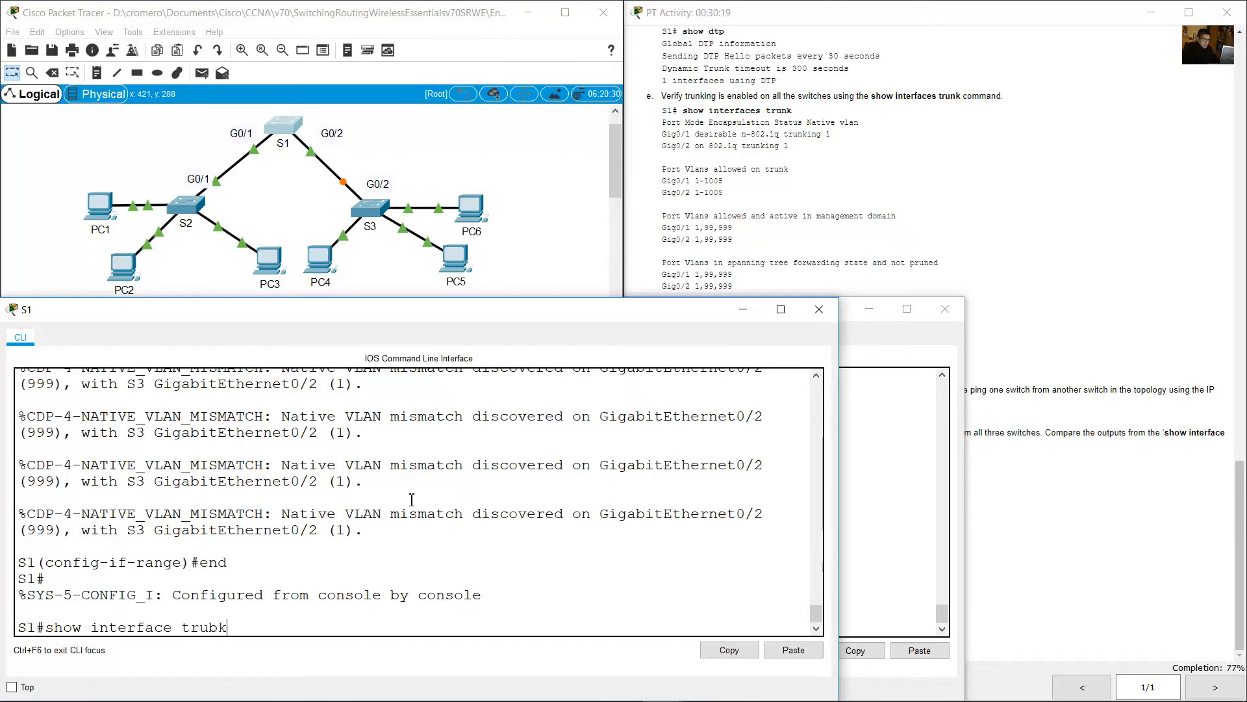
key("BackSpace")
type("nk")
key("Return")
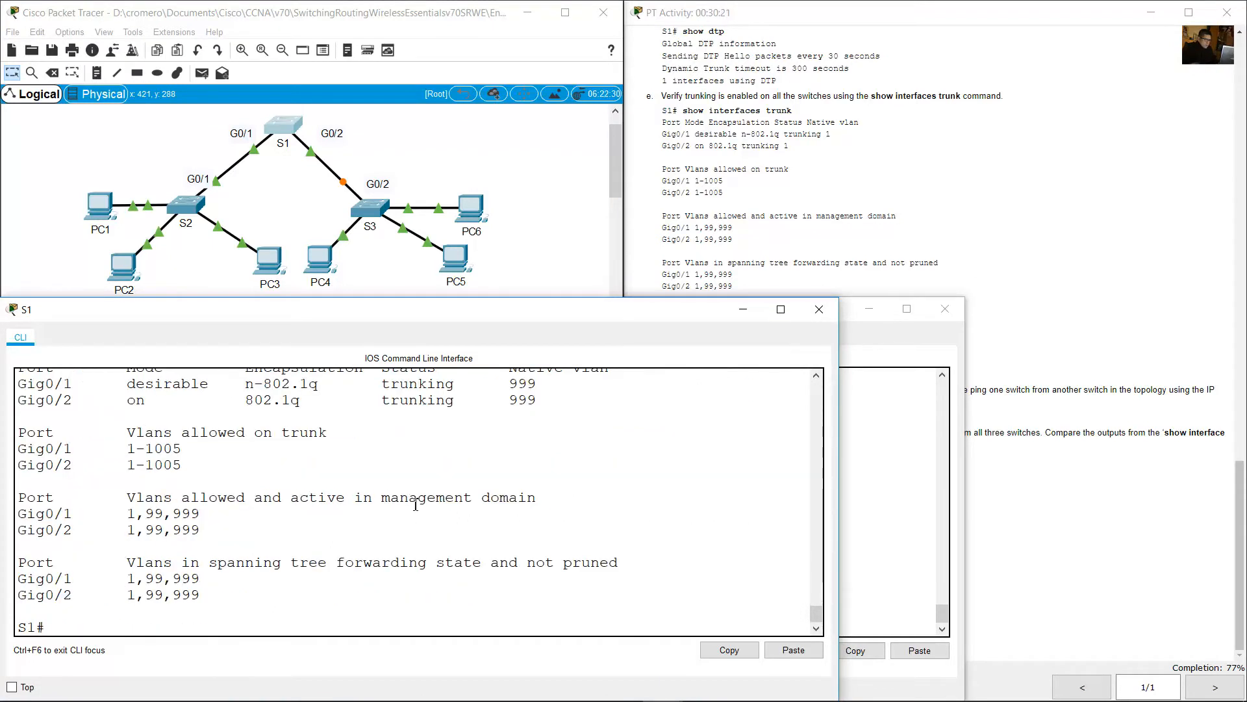
scroll(302, 472, "up", 1)
left_click_drag(26, 422, 560, 449)
left_click(257, 169)
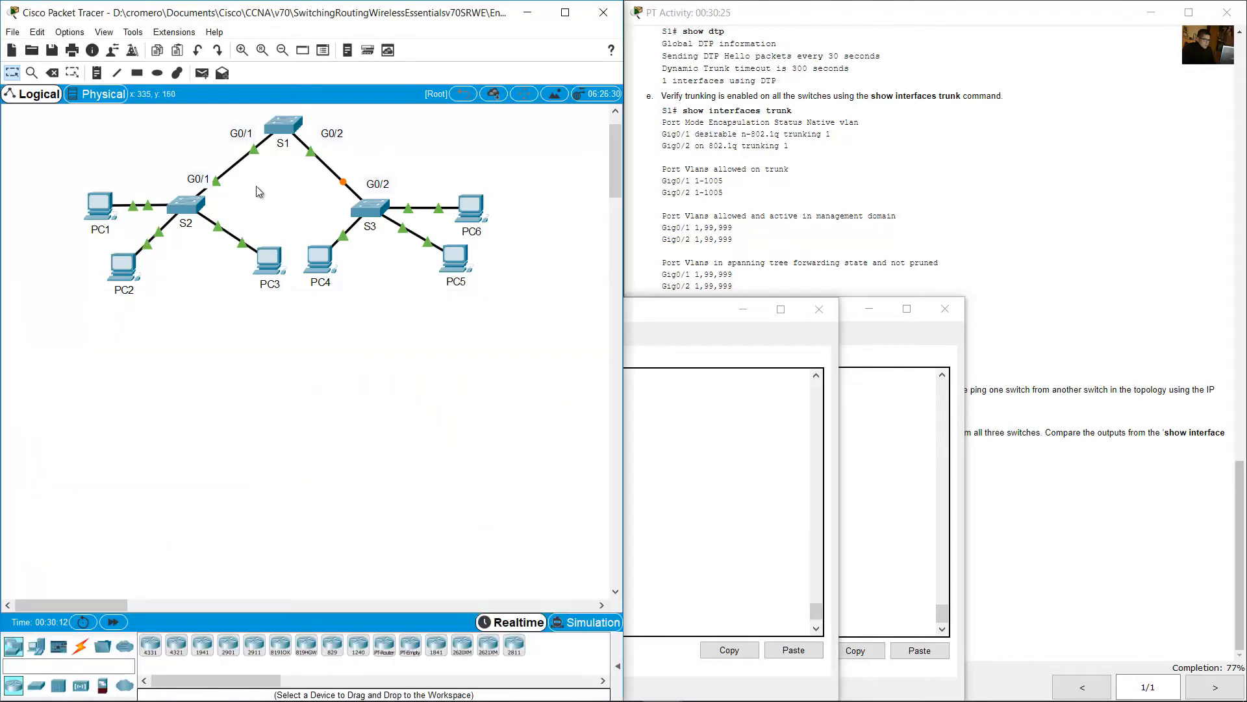
Check S3's console messages and its G0/2 link in the topology, and return S3 to privileged EXEC mode
left_click(379, 217)
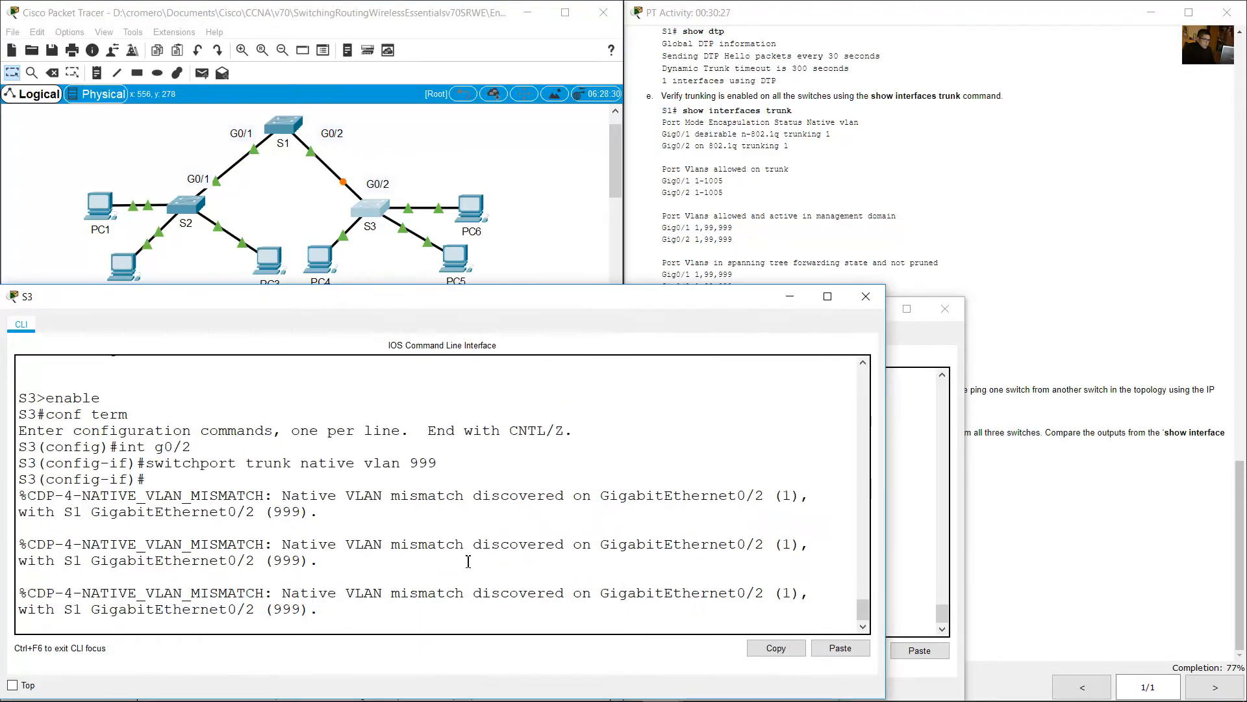
key("Return")
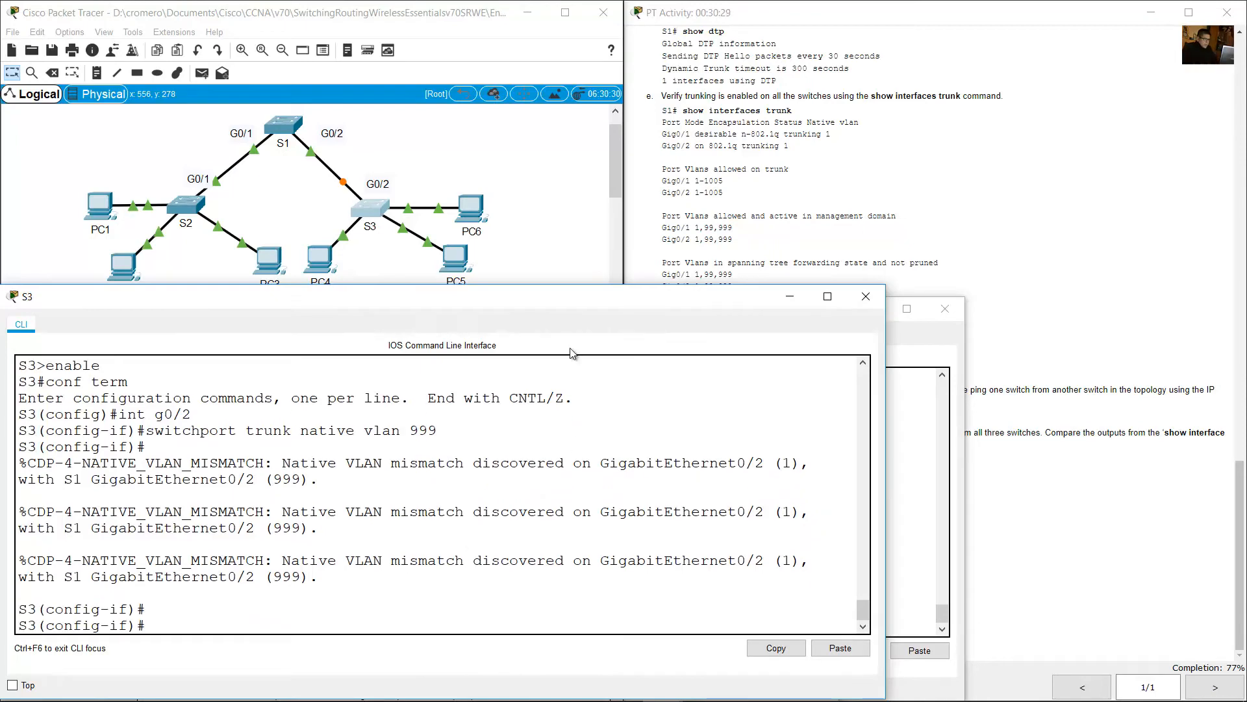
left_click(388, 144)
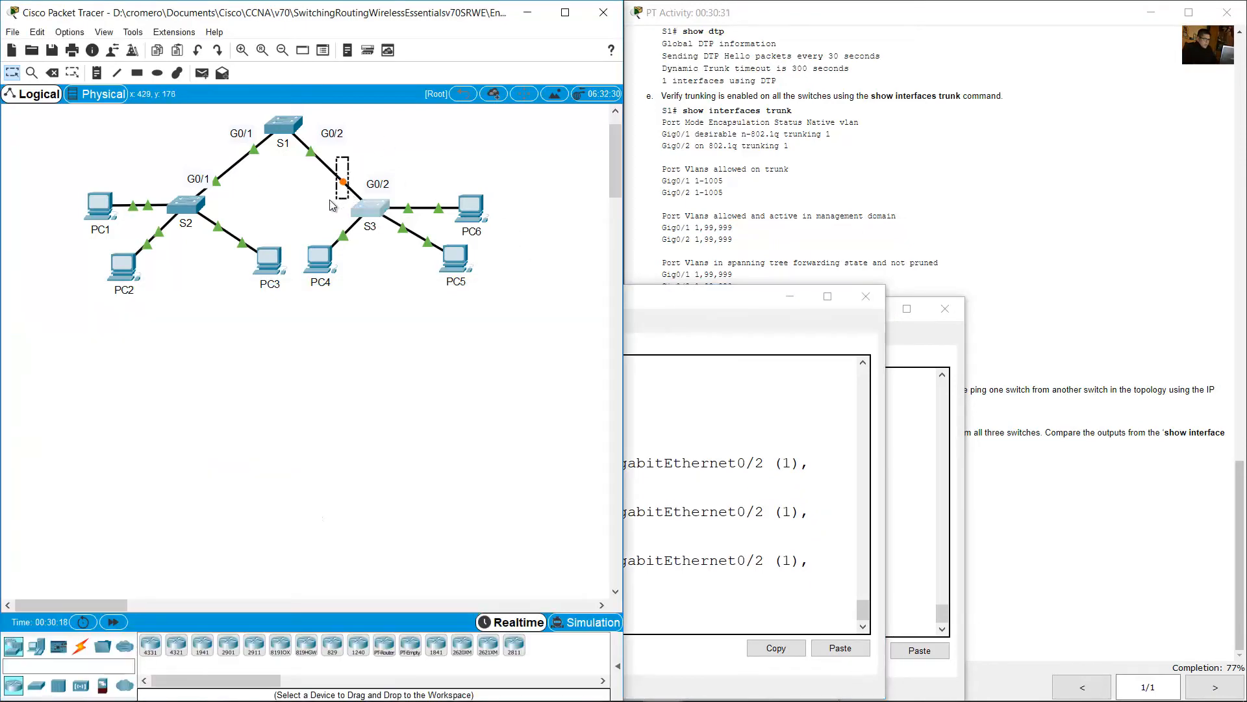
left_click(388, 210)
type("end")
key("Return")
Show the interface trunk status on S3
type("s")
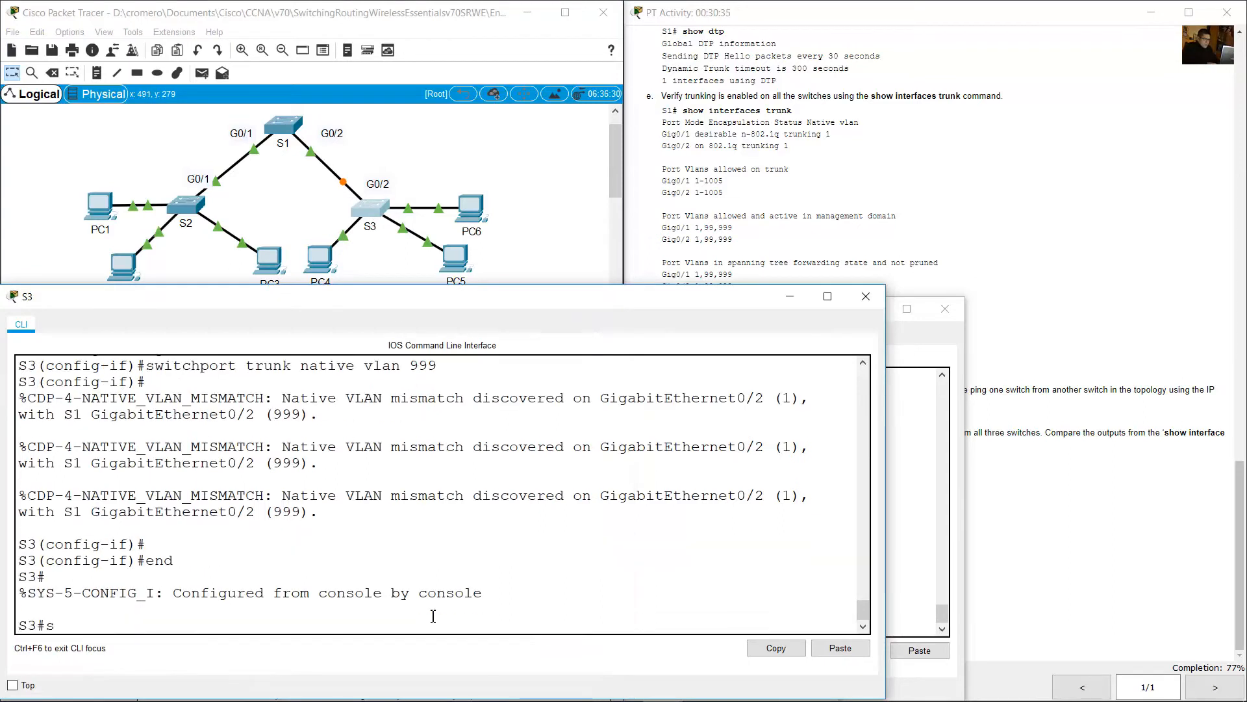
type("how interface trub")
type("k")
key("BackSpace")
key("BackSpace")
type("nk")
key("Return")
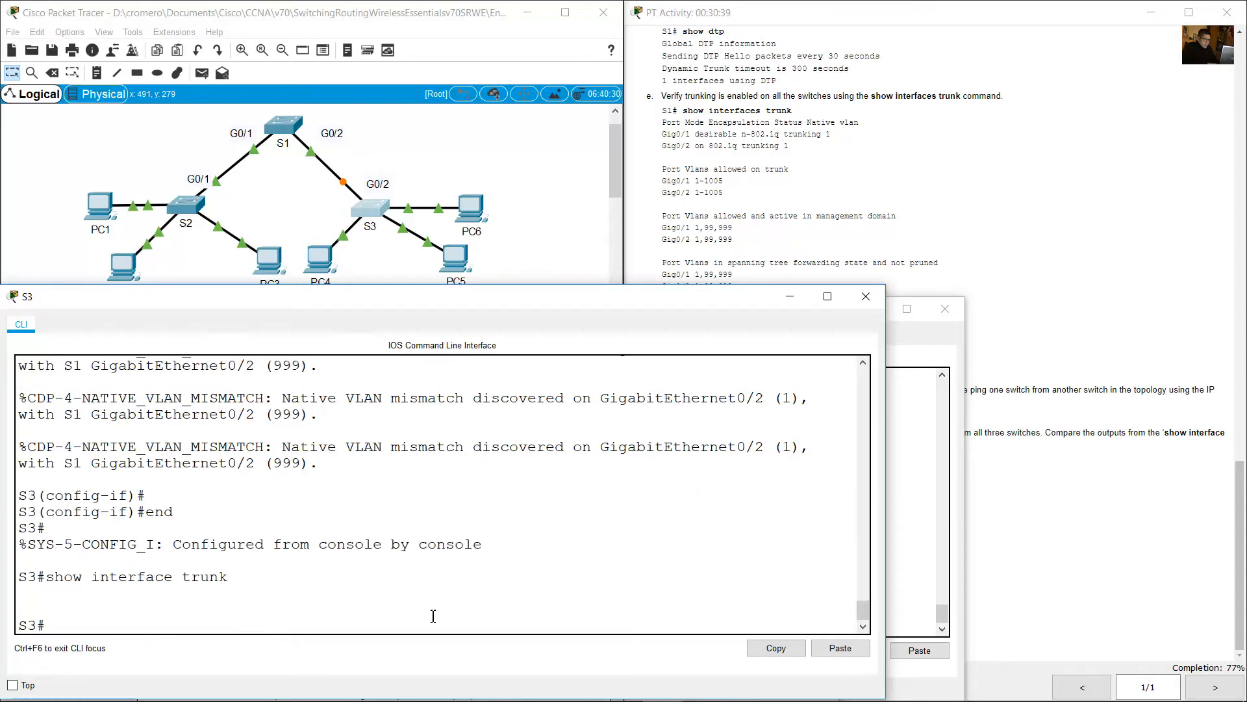
Review S3's trunk output and the native VLAN commands entered on g0/2, and minimize the three switch consoles
triple_click(139, 593)
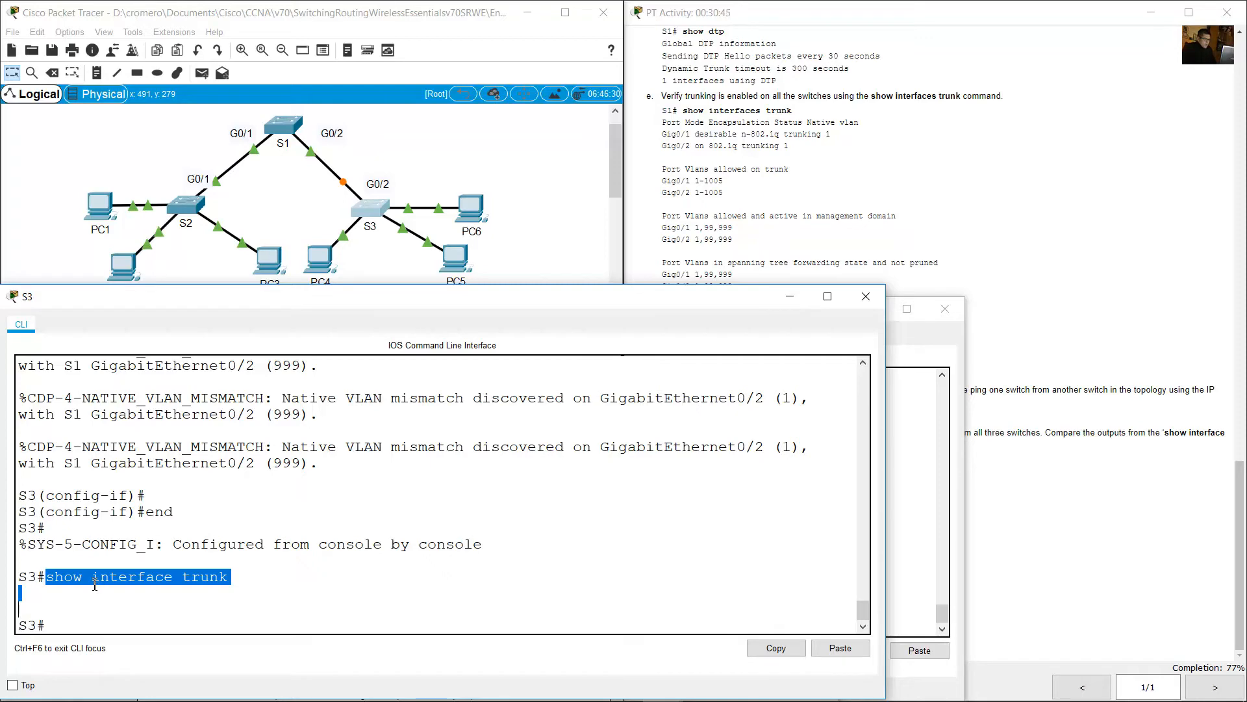
left_click(177, 567)
scroll(188, 565, "up", 5)
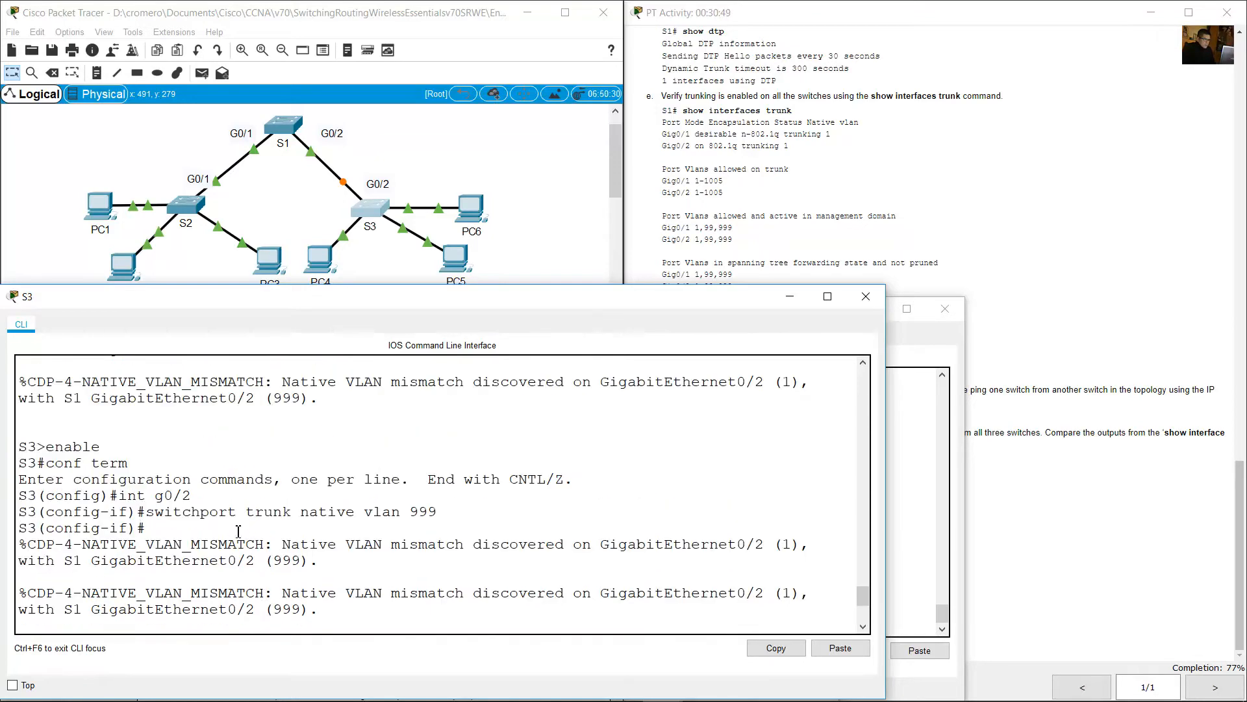
left_click_drag(125, 496, 454, 512)
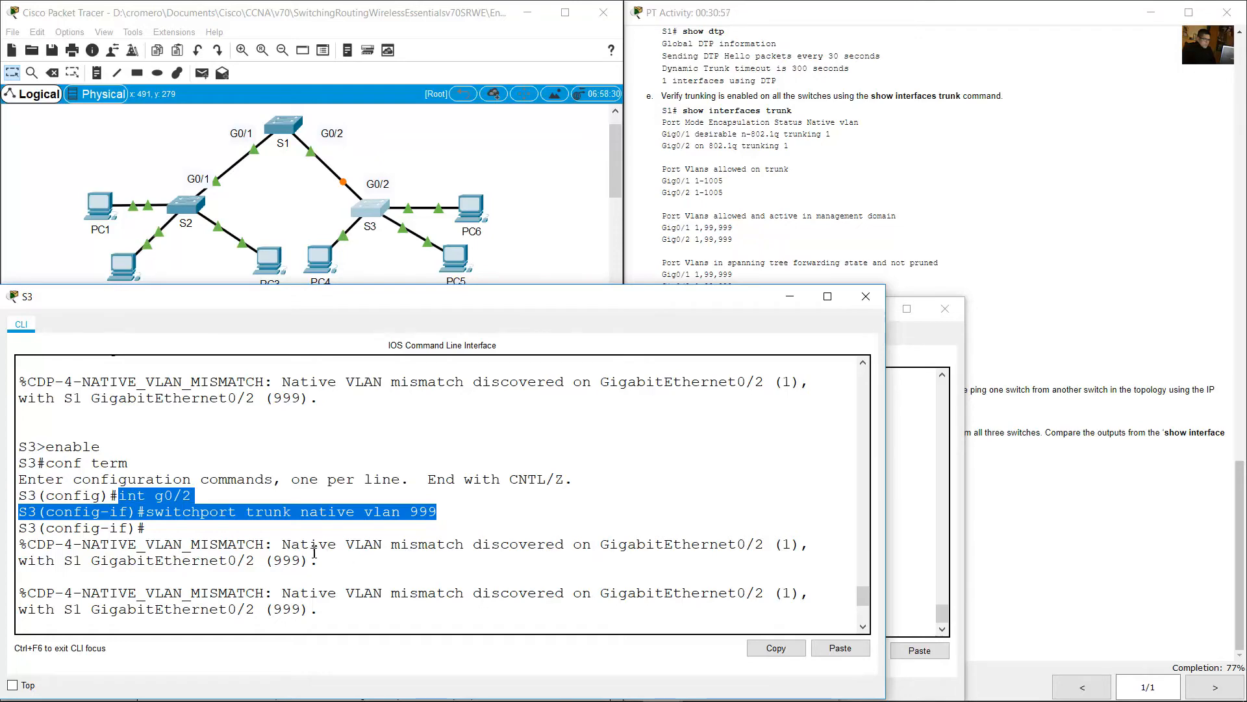
left_click(792, 299)
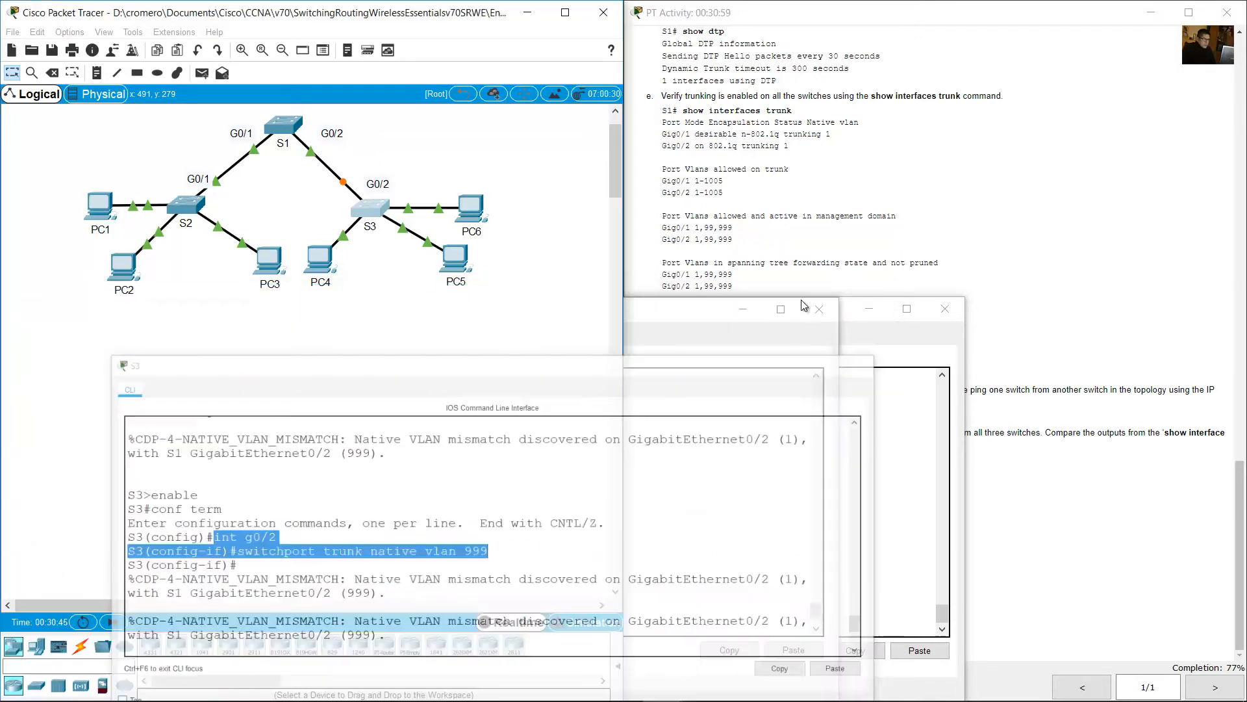
left_click(860, 315)
left_click(750, 317)
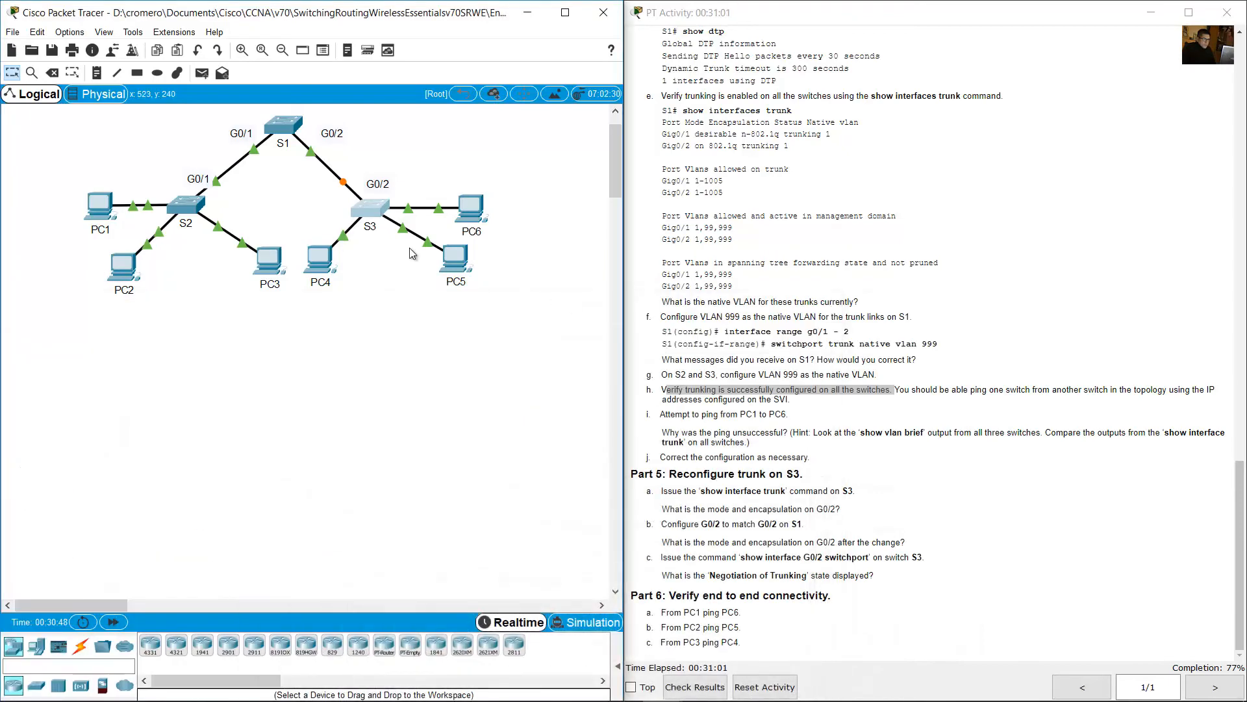
Examine the port labels and link status of the S1–S3 connection in the topology
left_click_drag(393, 127, 302, 187)
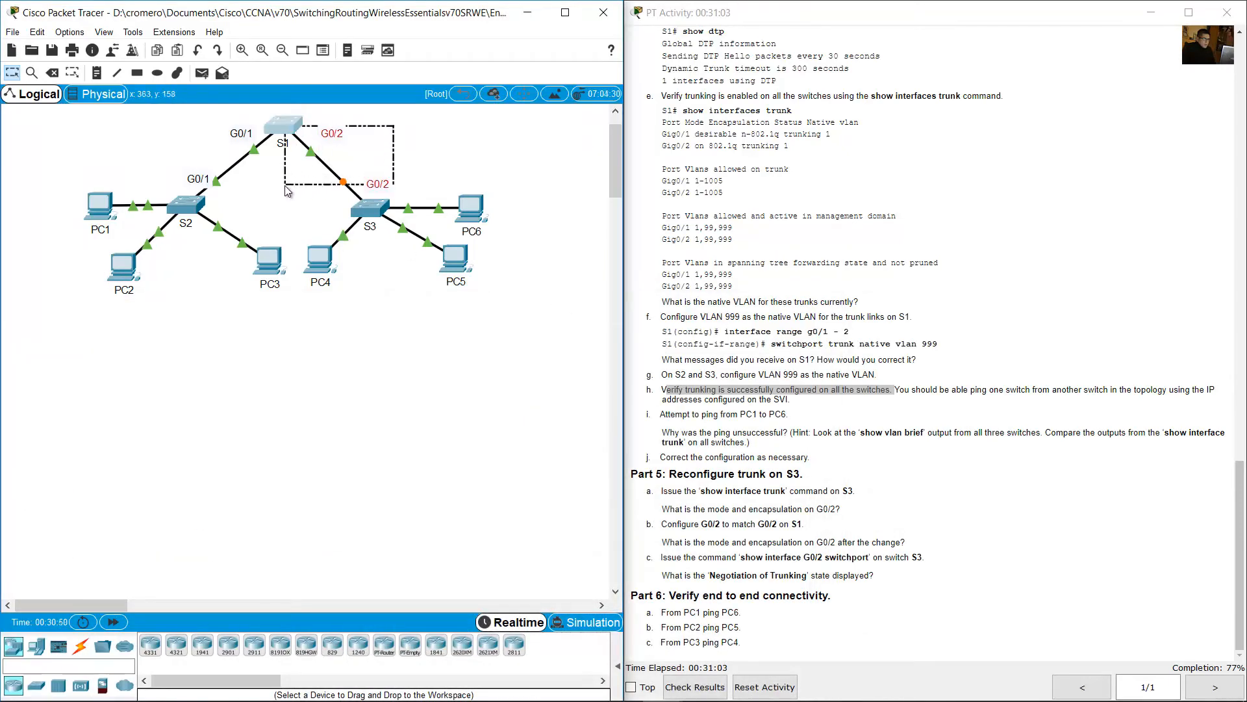
left_click(351, 186)
left_click(310, 176)
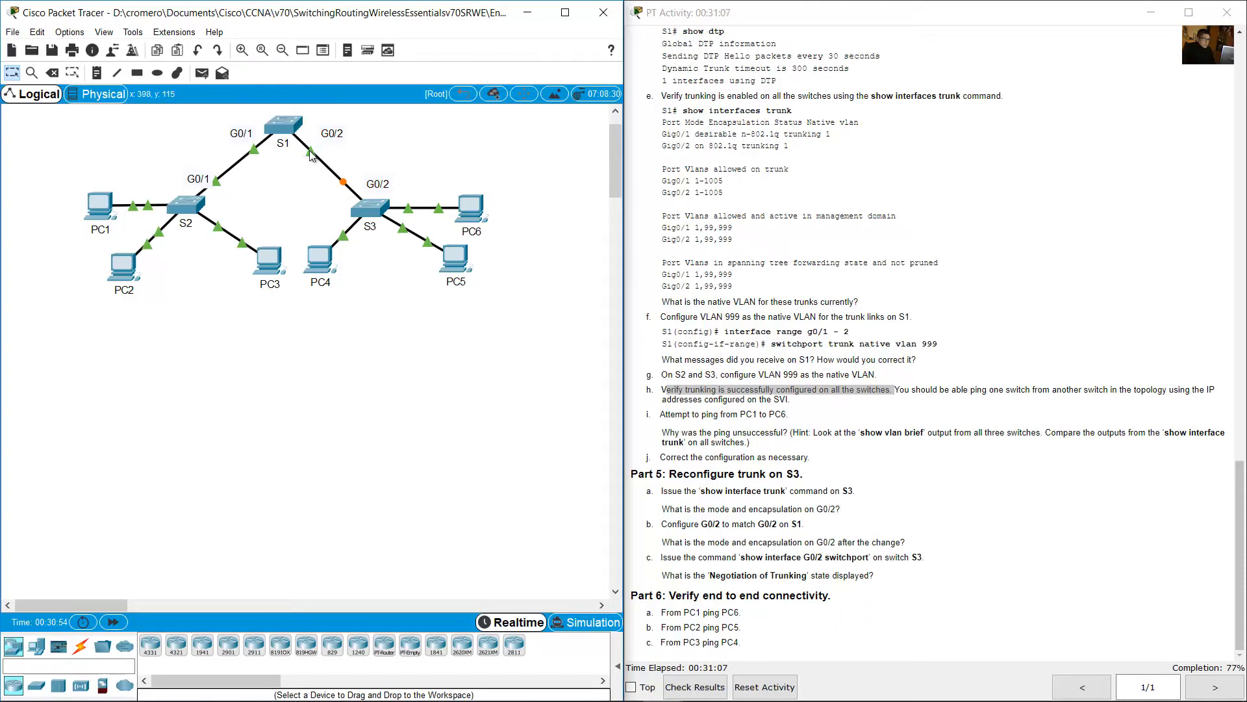
mouse_move(310, 154)
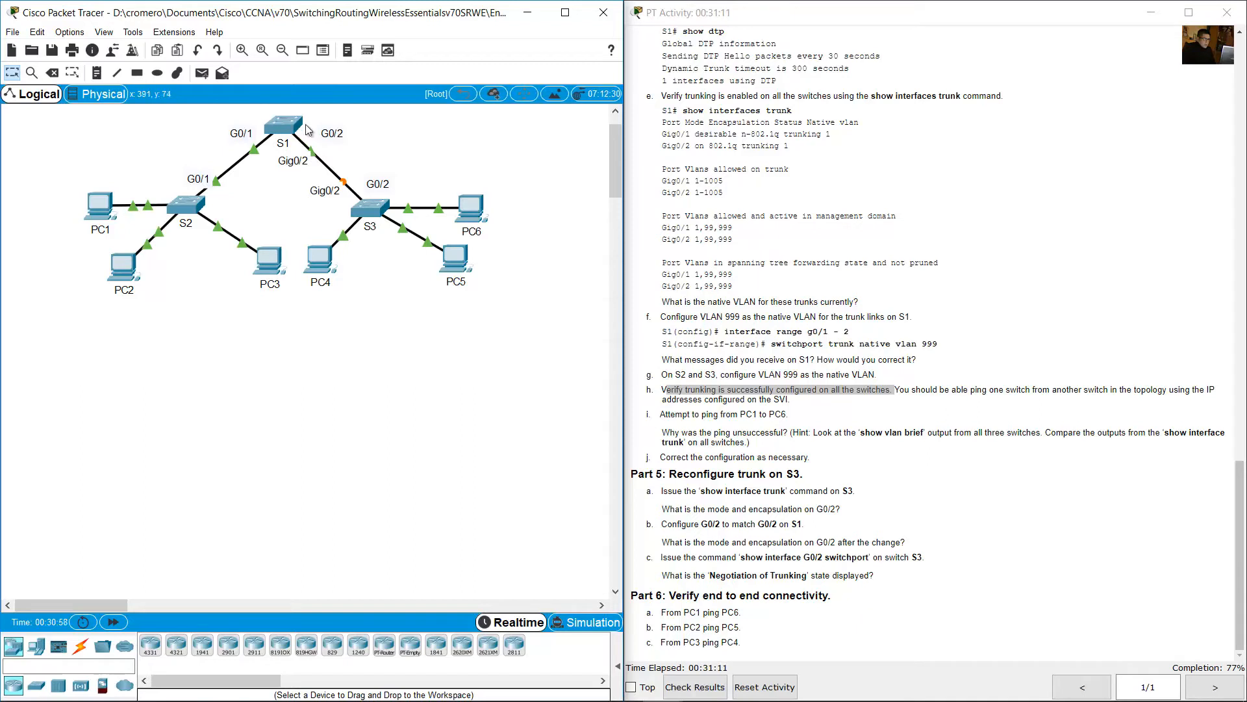
Read the rest of the step h instruction on pinging between switches using their SVI addresses
left_click(1163, 361)
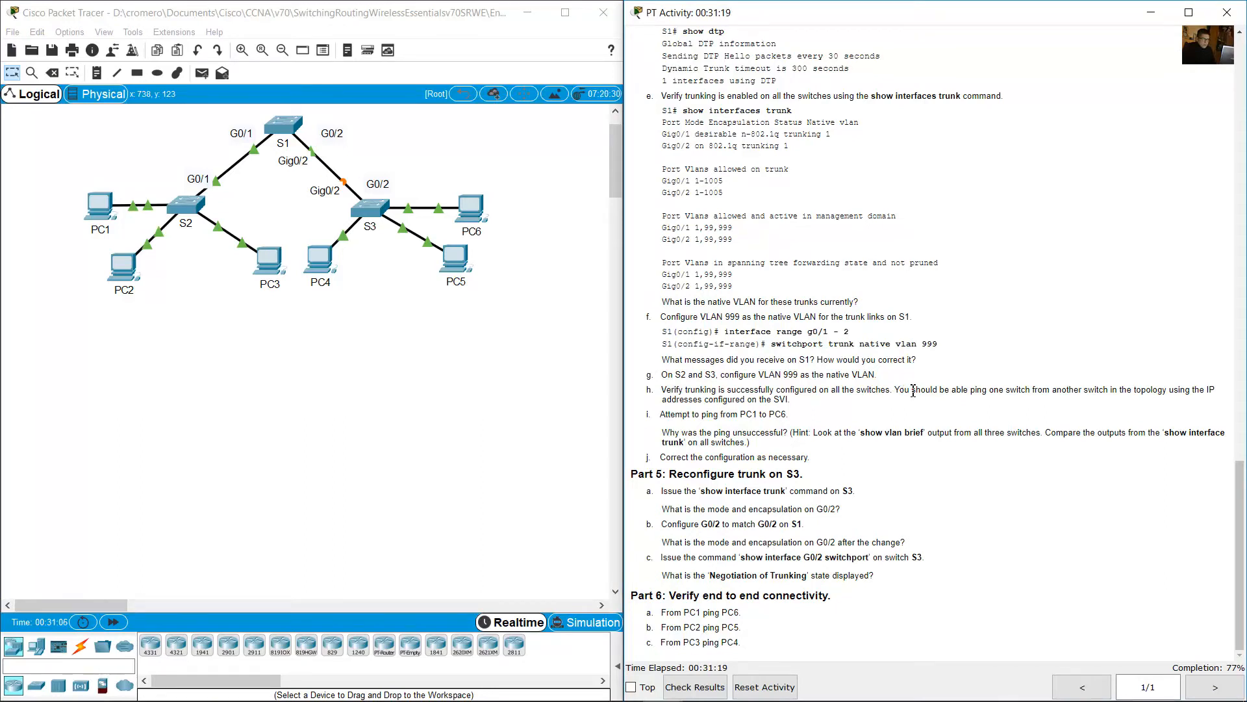
left_click_drag(899, 390, 785, 403)
left_click(1054, 390)
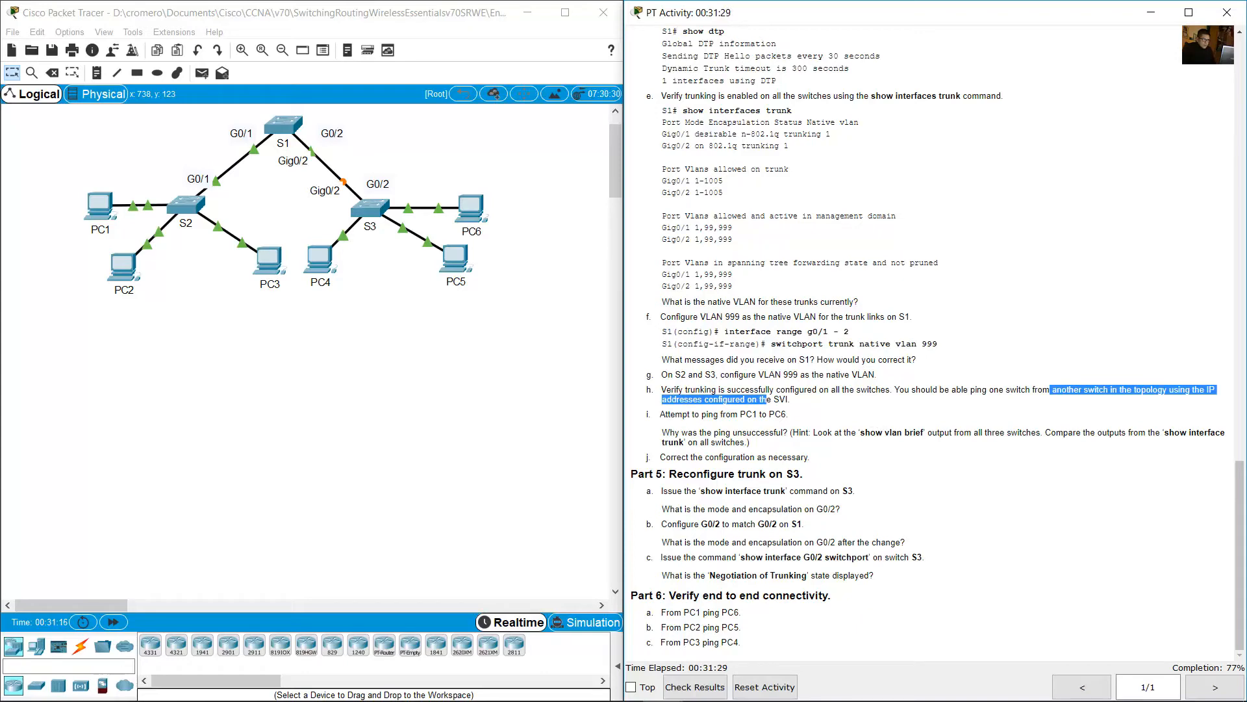
Begin a ping command in the S1 console and look up S2's VLAN 99 address in the addressing table
left_click_drag(1239, 503, 1237, 75)
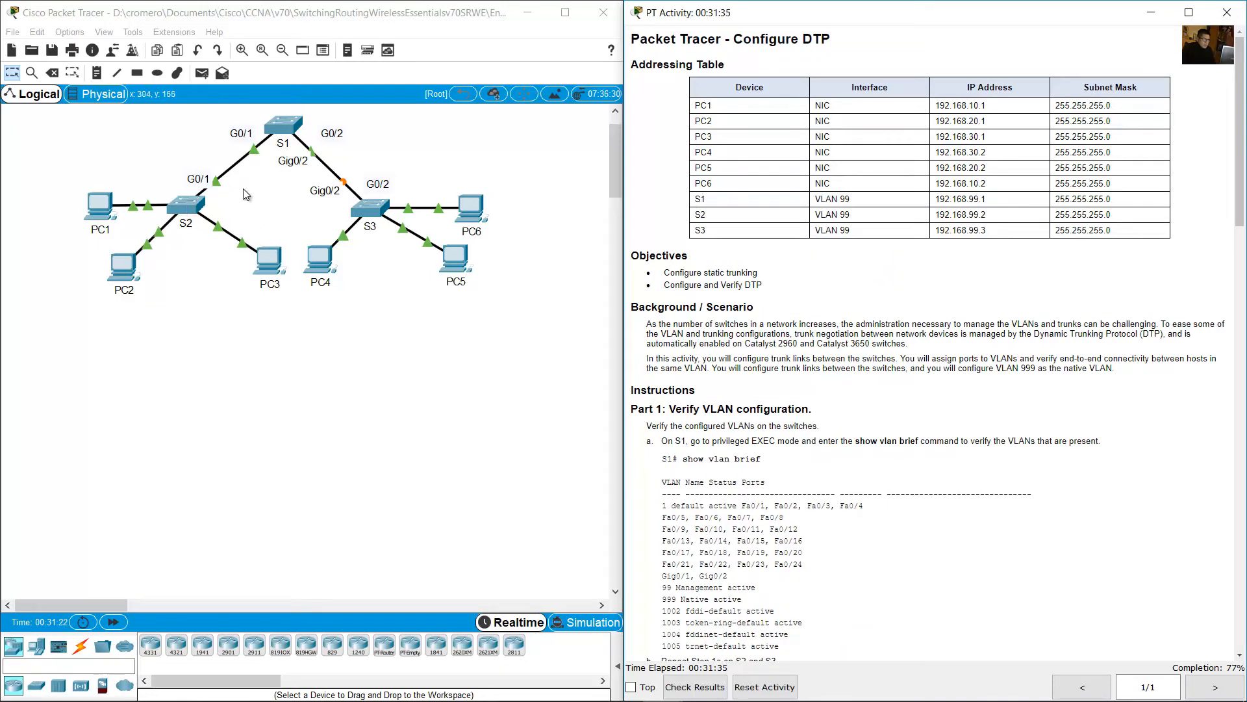
left_click(271, 159)
left_click(283, 125)
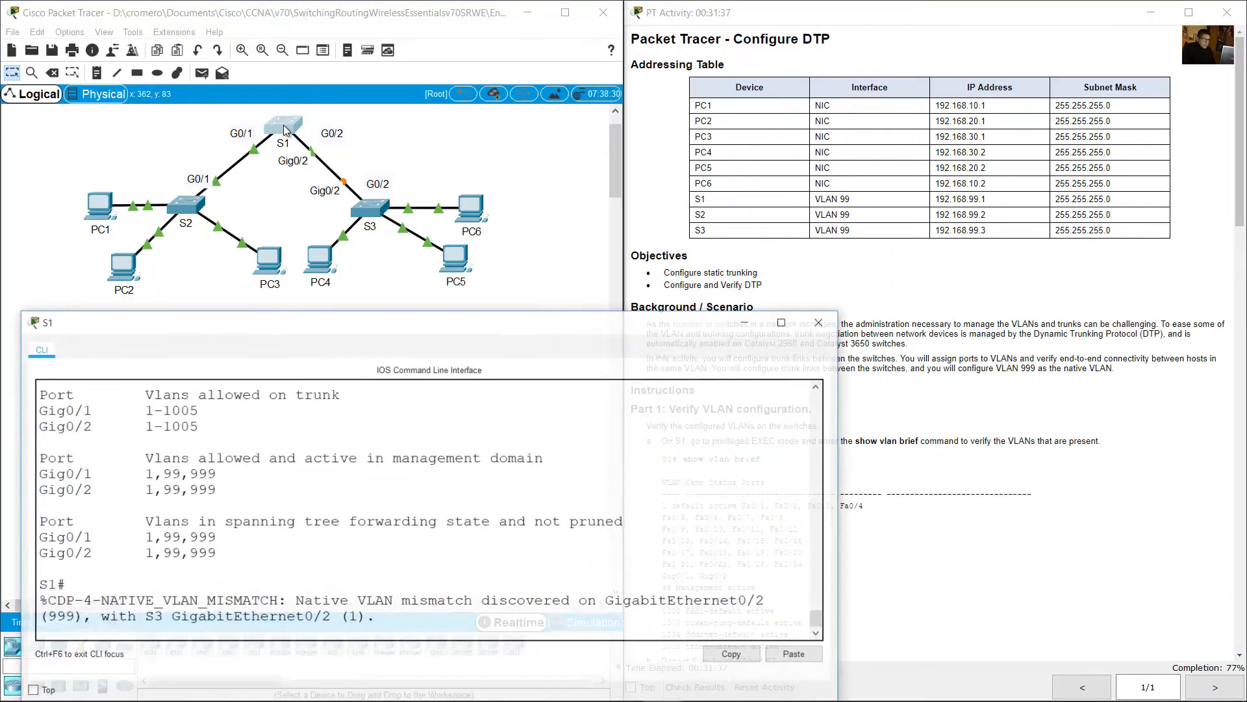
key("Return")
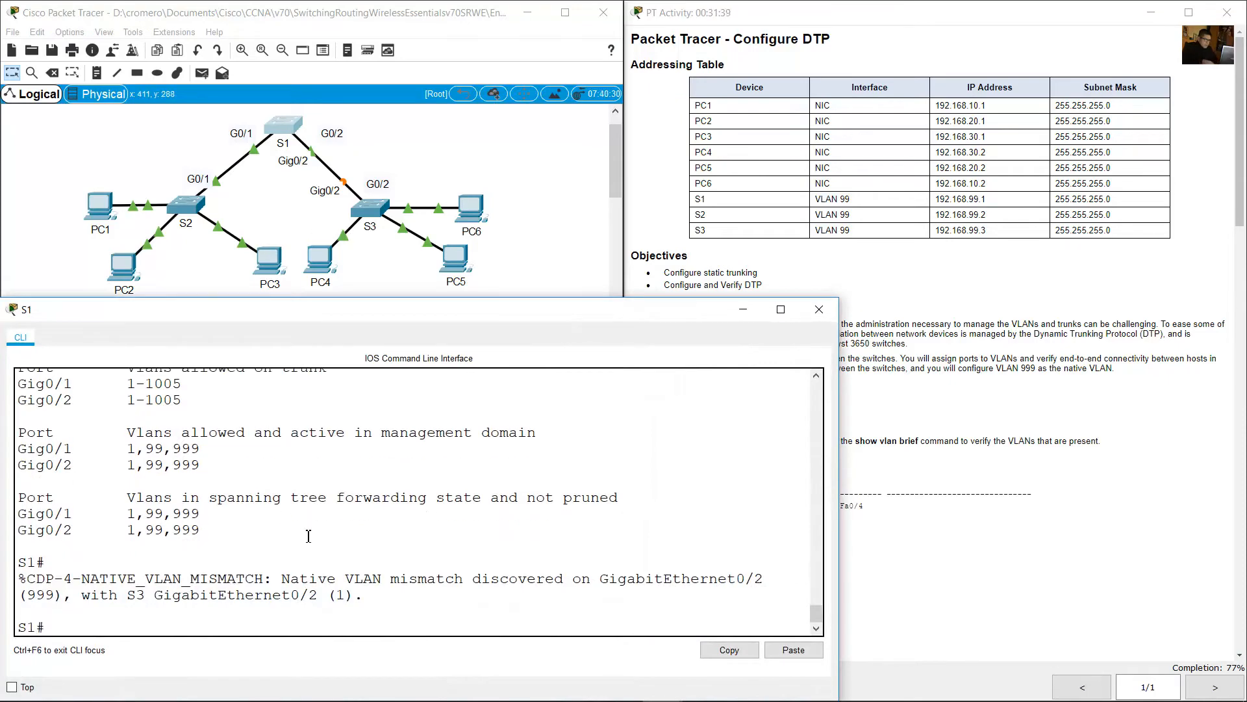
type("ping")
left_click(909, 216)
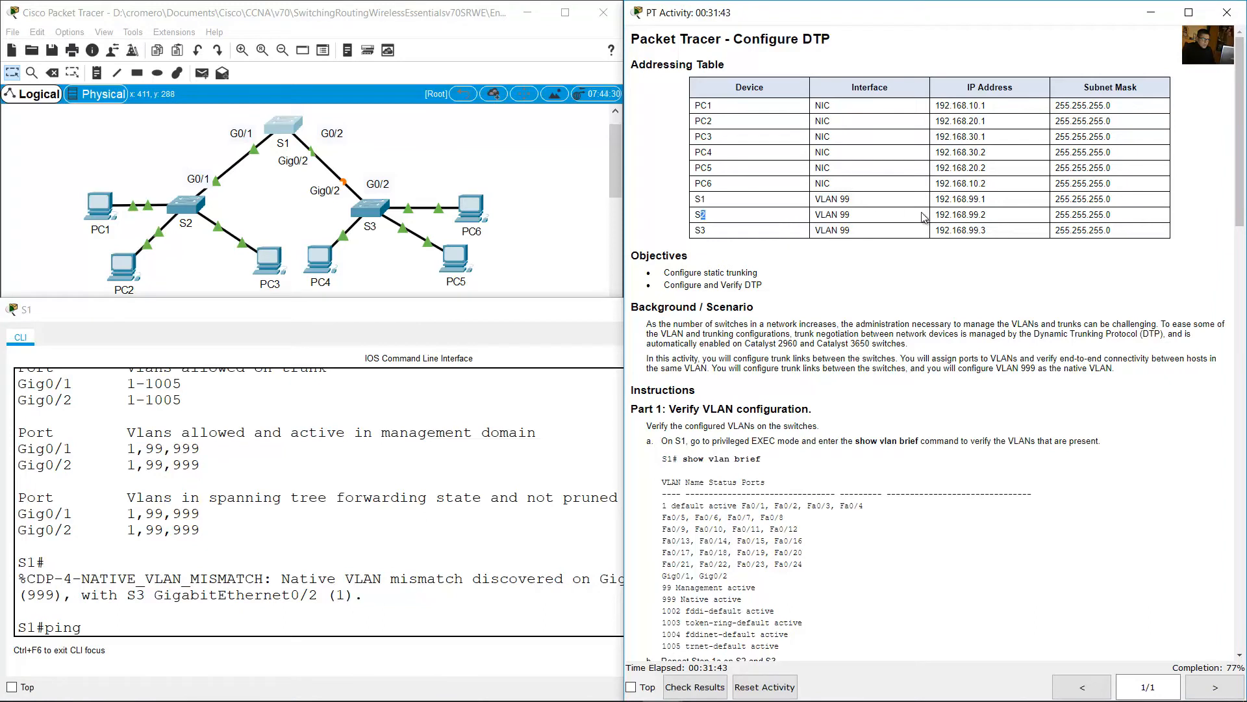
left_click_drag(936, 214, 1004, 217)
left_click(567, 552)
Ping S2 at 192.168.99.2 from S1, aborting the lookup of the incomplete address 192.168.99
type("ping 192.16")
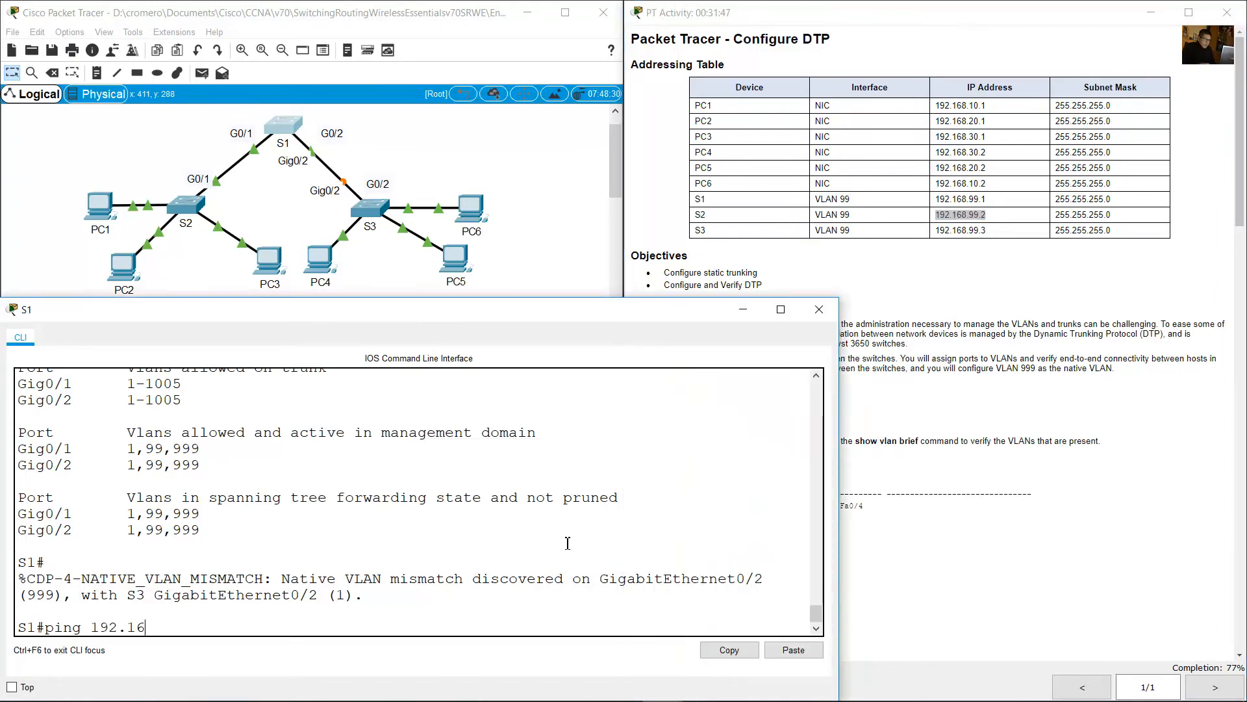
type("8.99.")
key("Return")
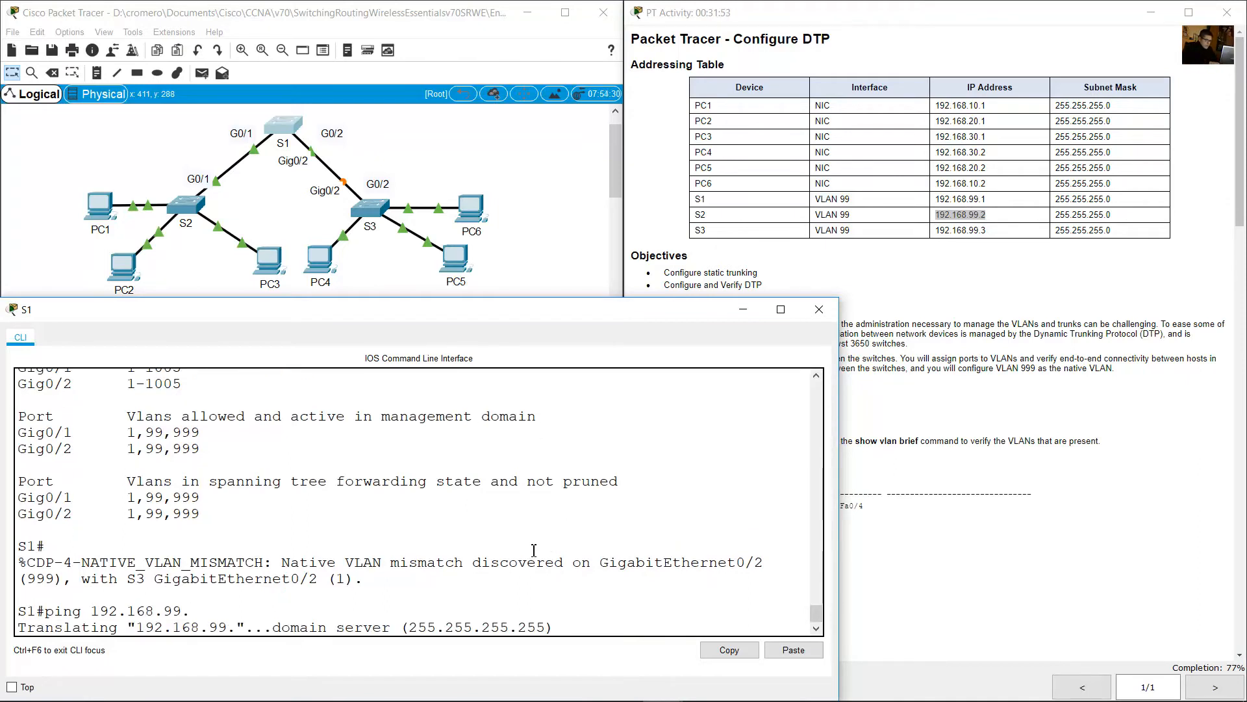
key("ctrl+shift+6")
key("Up")
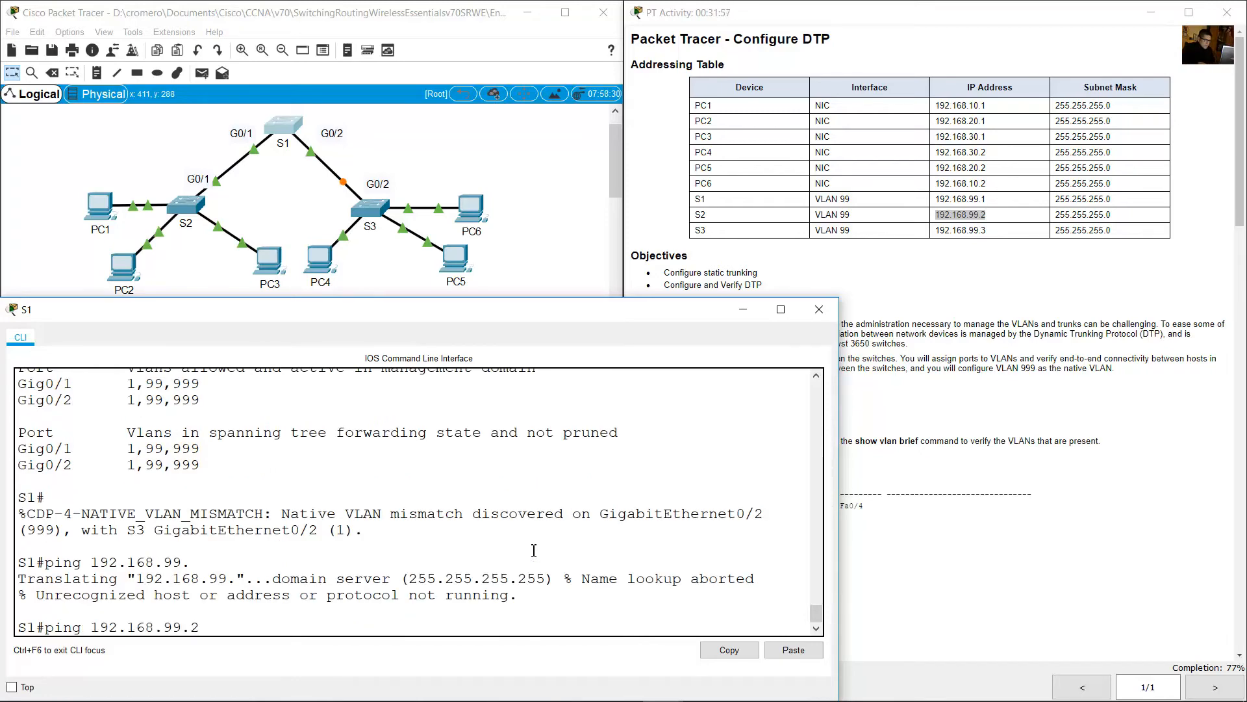
key("Return")
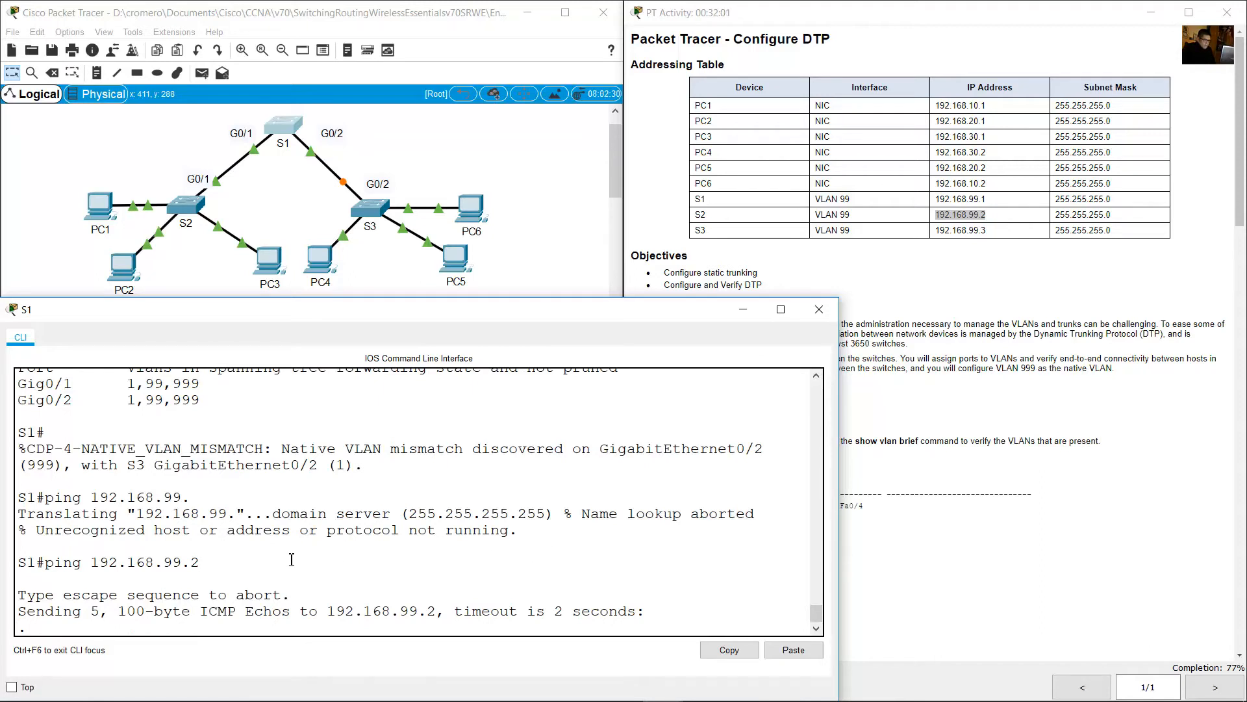
Repeat the ping to 192.168.99.2 from S1 and examine the echo replies of both attempts
left_click_drag(28, 578, 128, 575)
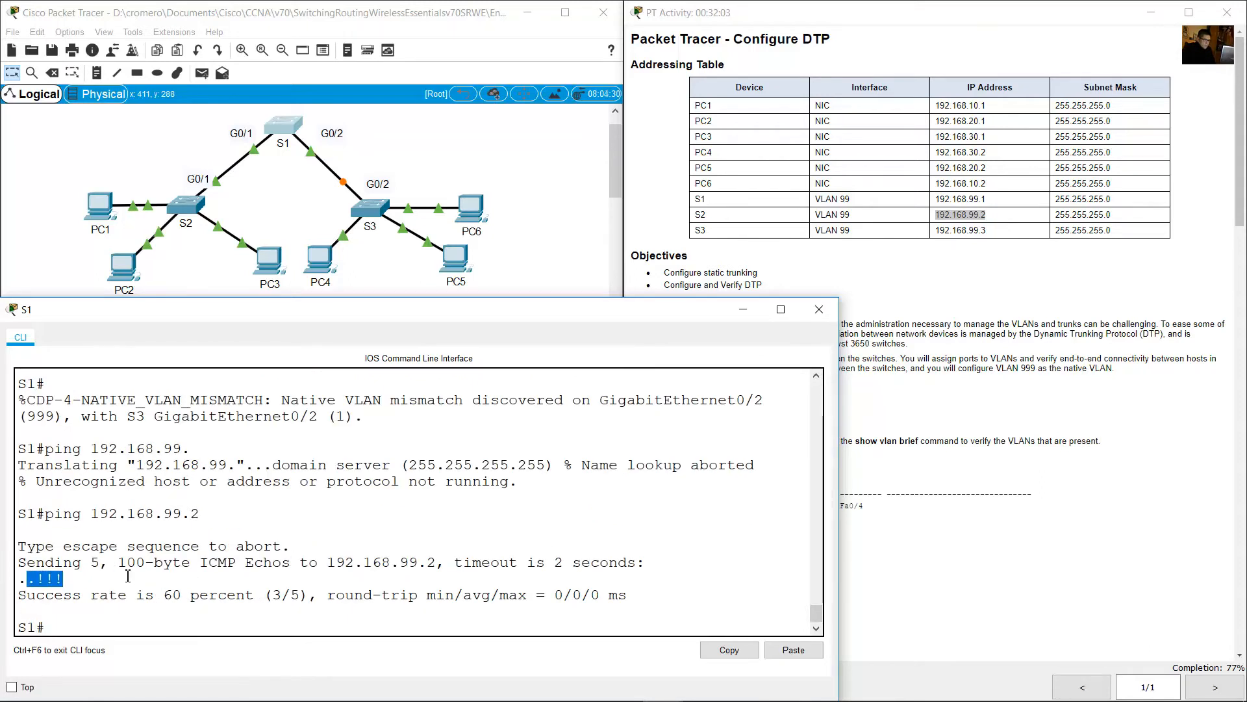
key("Up")
key("Return")
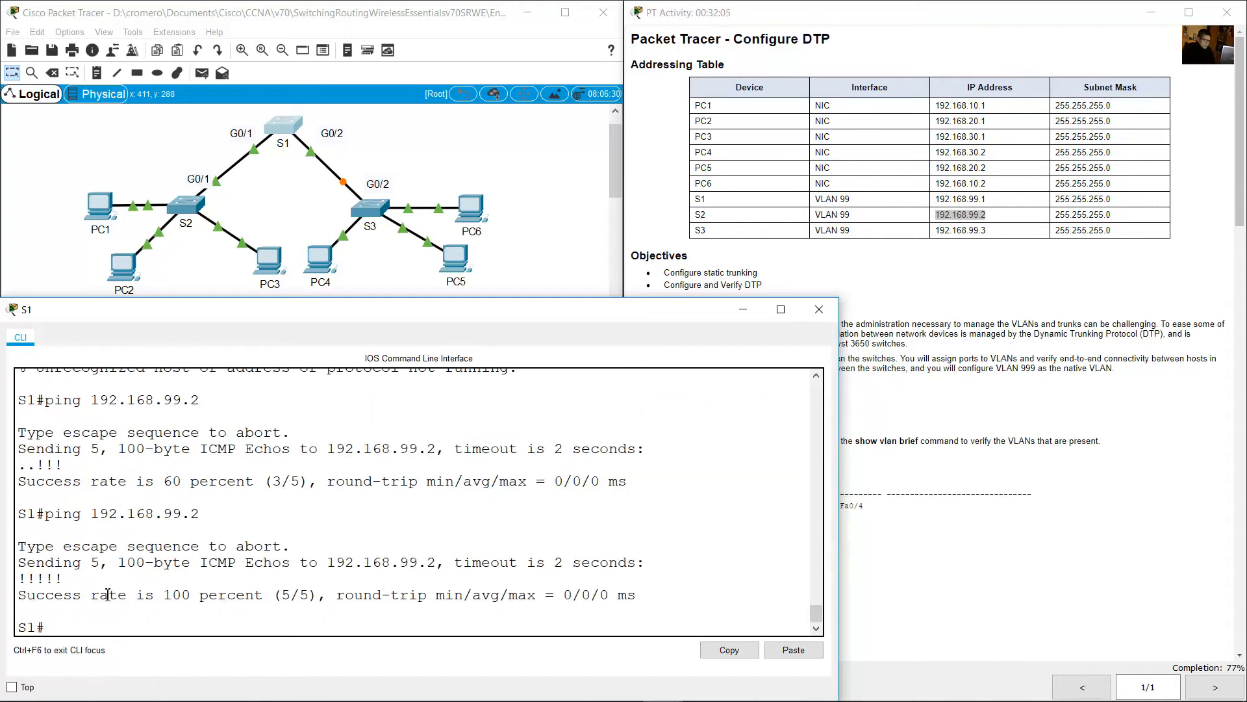
mouse_move(28, 578)
left_mouse_down()
mouse_move(82, 593)
mouse_move(4, 579)
left_mouse_up()
left_click(138, 594)
Look up S3's VLAN 99 address in the addressing table and ping 192.168.99.3 from S1
left_click(990, 232)
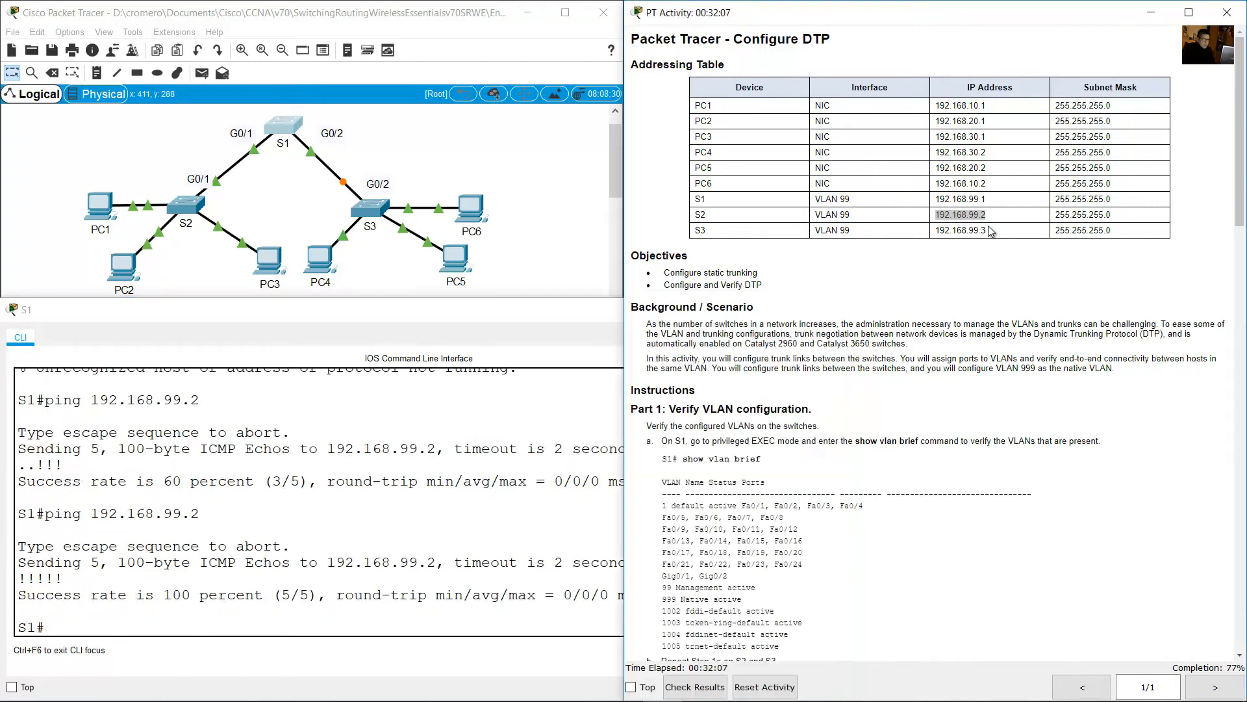
left_click(291, 180)
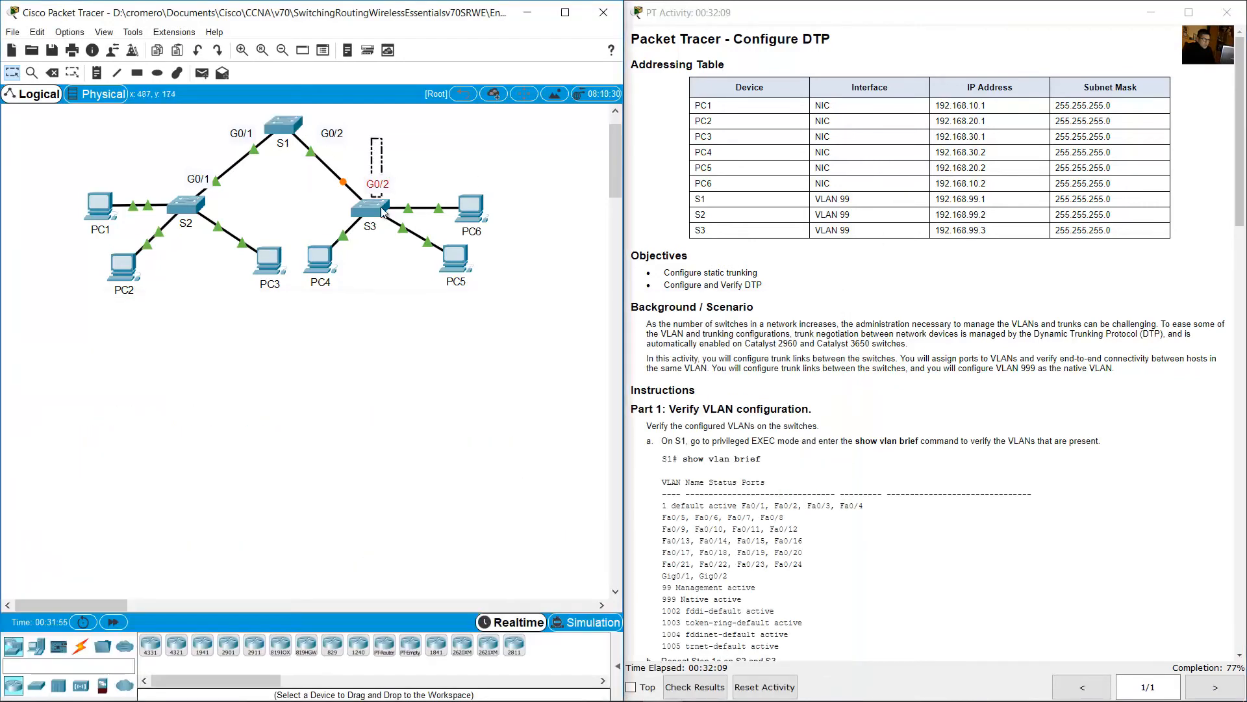
left_click_drag(945, 231, 986, 232)
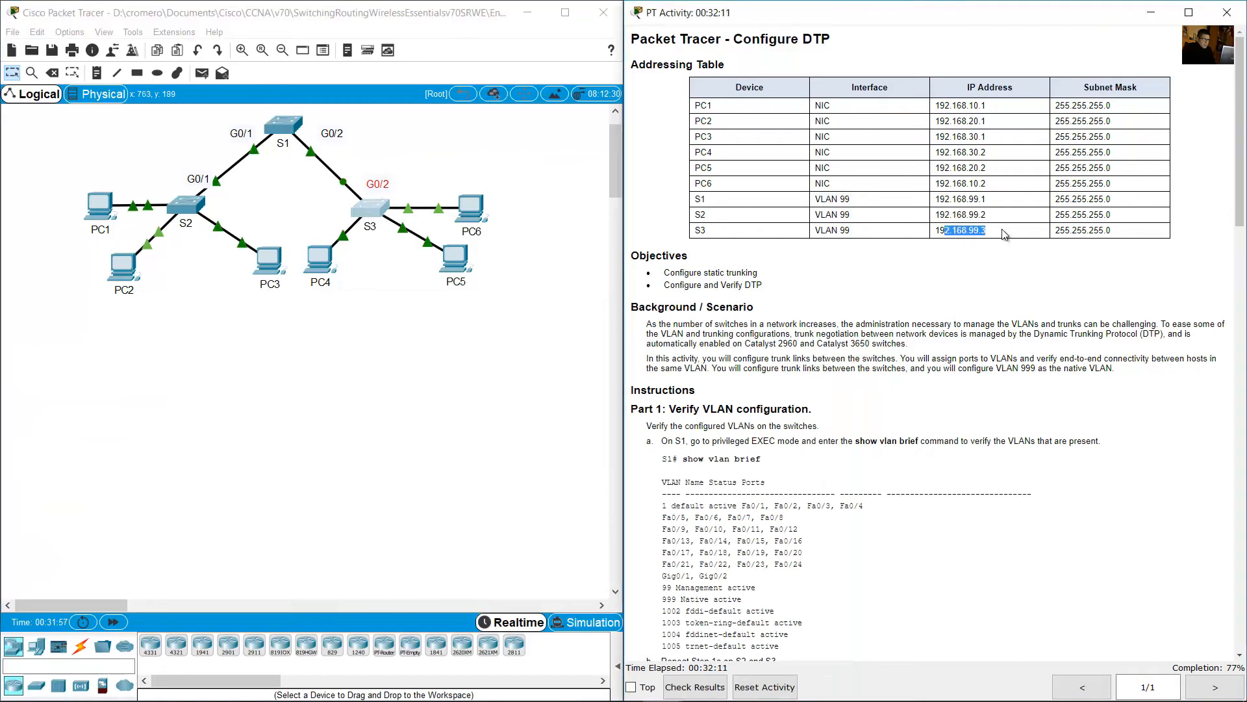
left_click(284, 124)
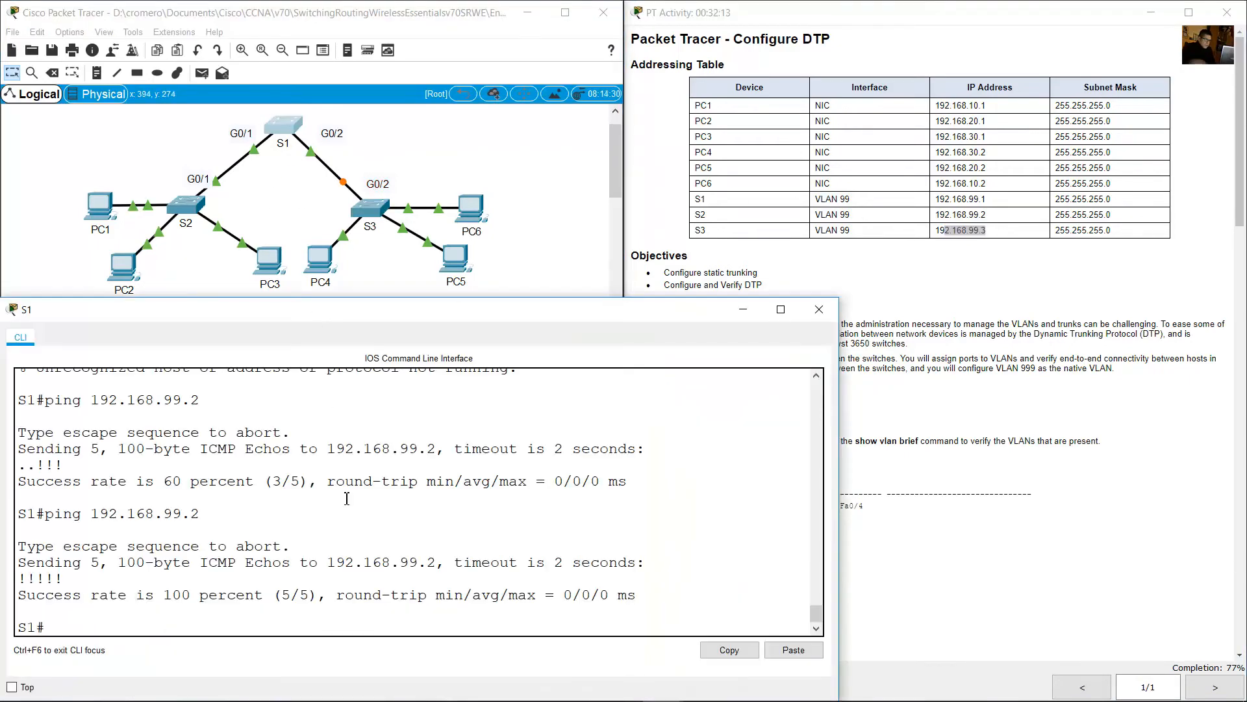
key("Return")
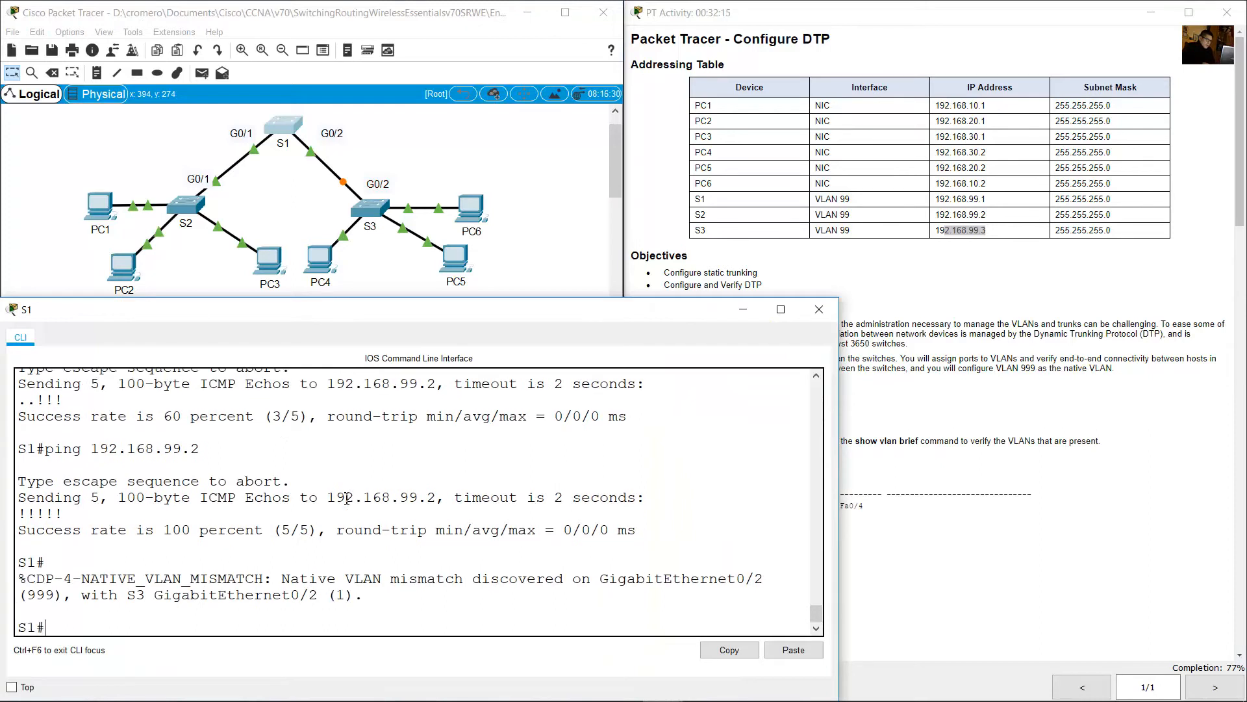
key("Up")
type("2")
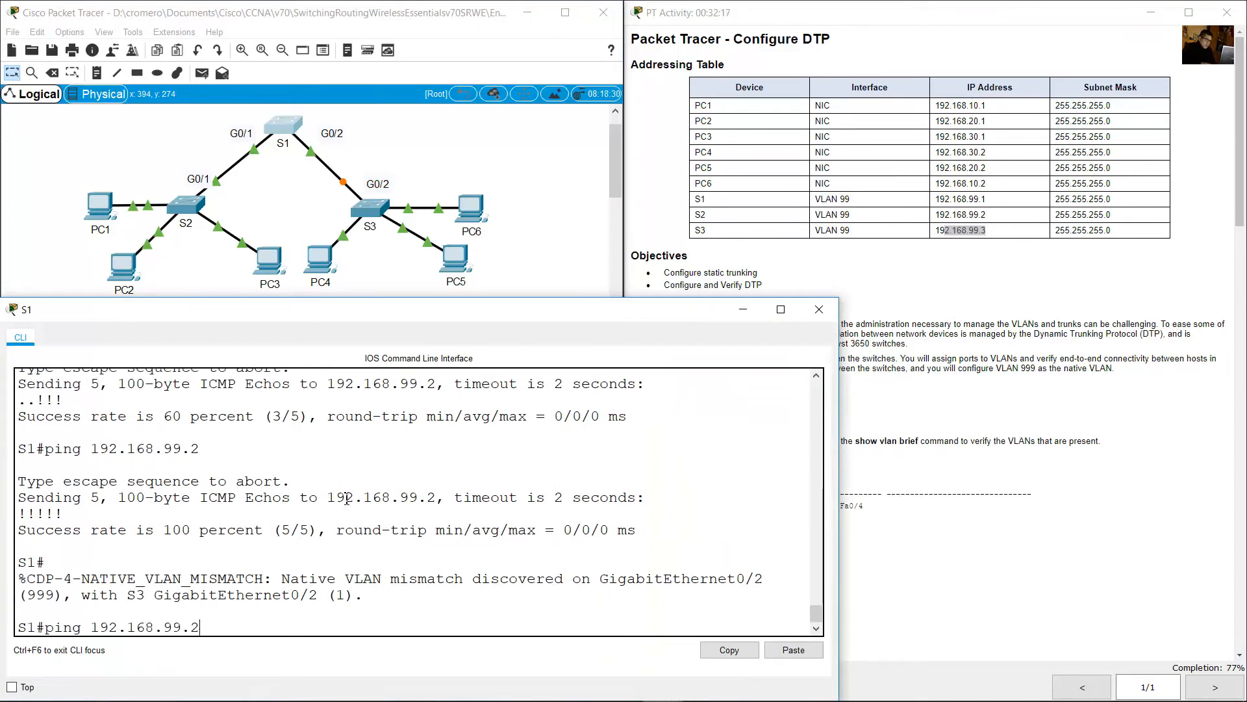
key("BackSpace")
type("3")
key("Return")
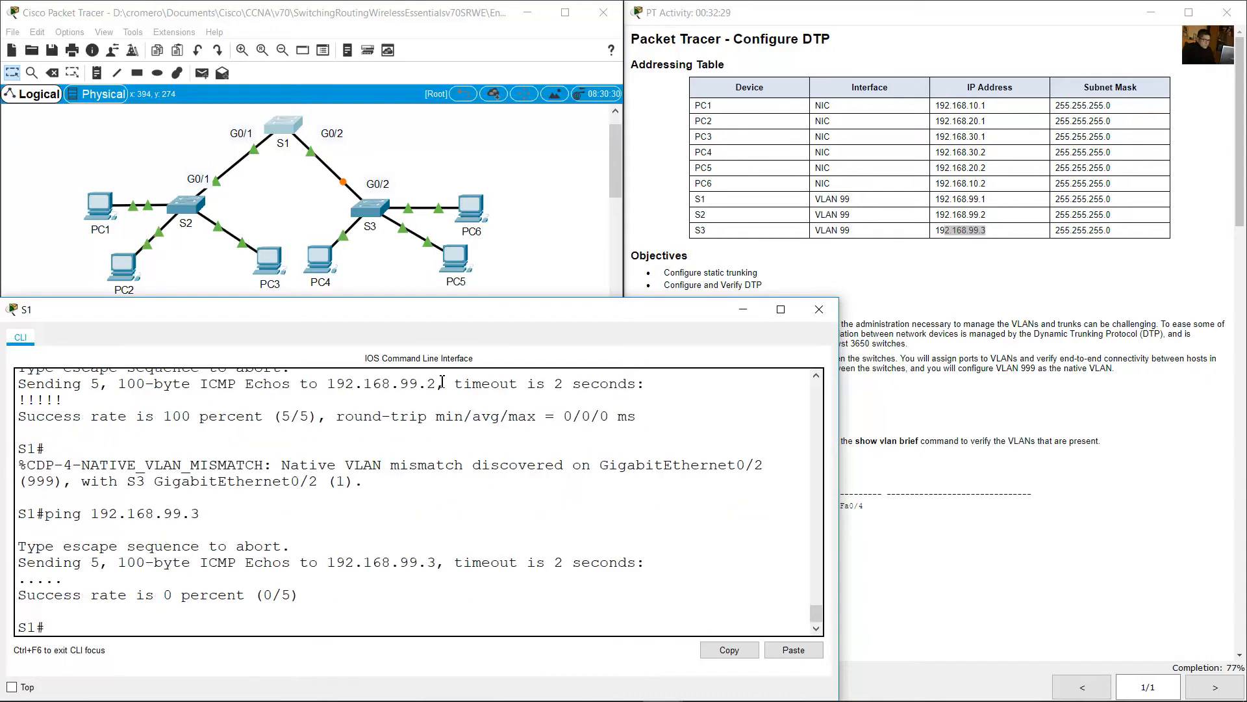
Examine the S1–S3 link in the topology and the output of the ping to S3, and minimize the S1 console
left_click(302, 190)
left_click_drag(295, 208, 349, 143)
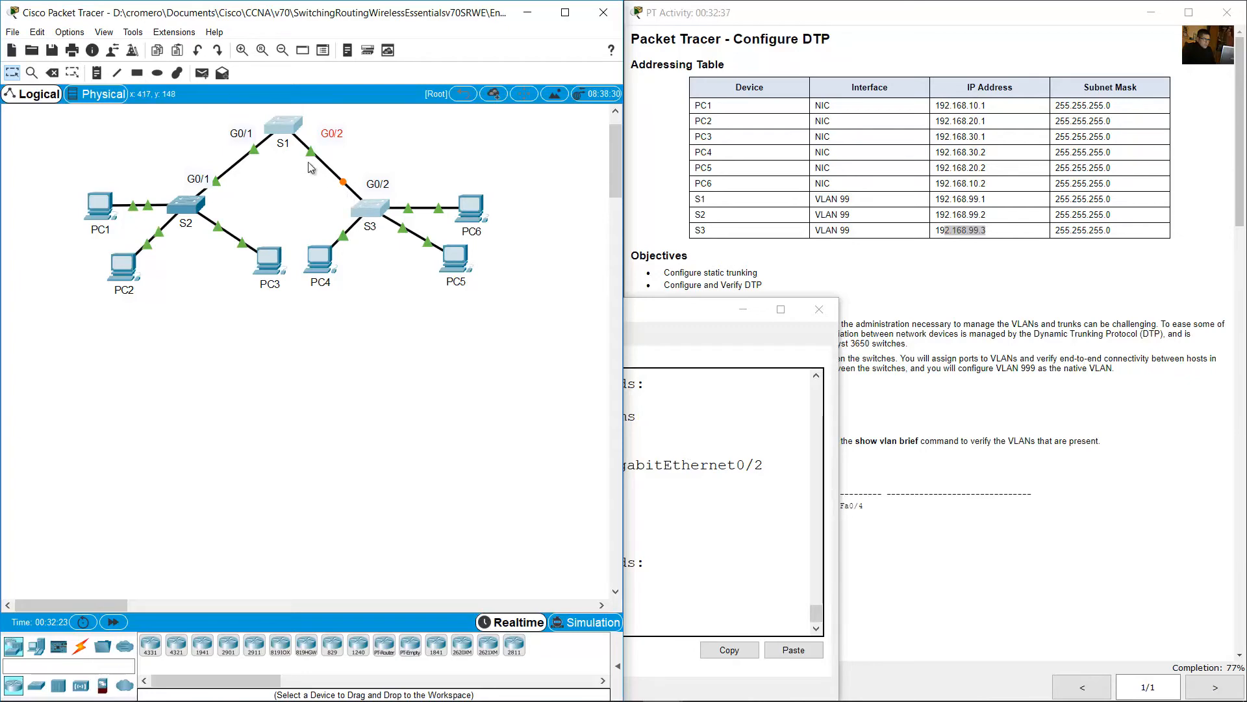
left_click(626, 508)
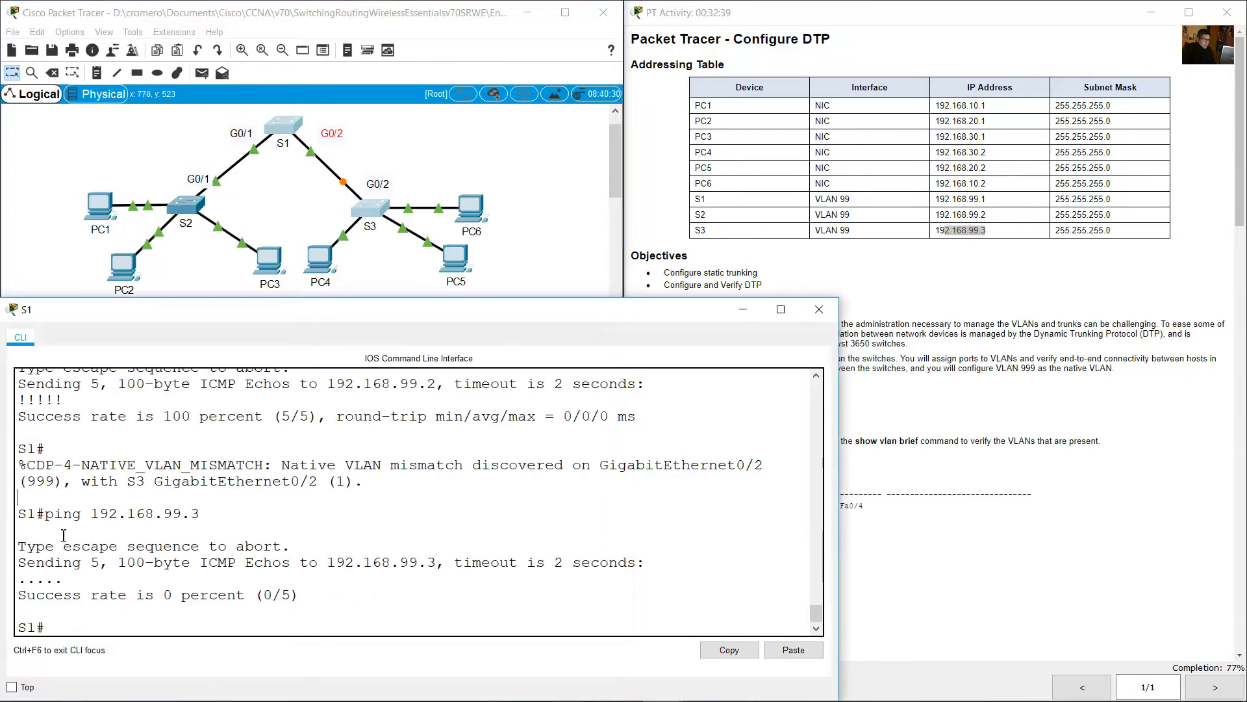
left_click_drag(54, 514, 113, 599)
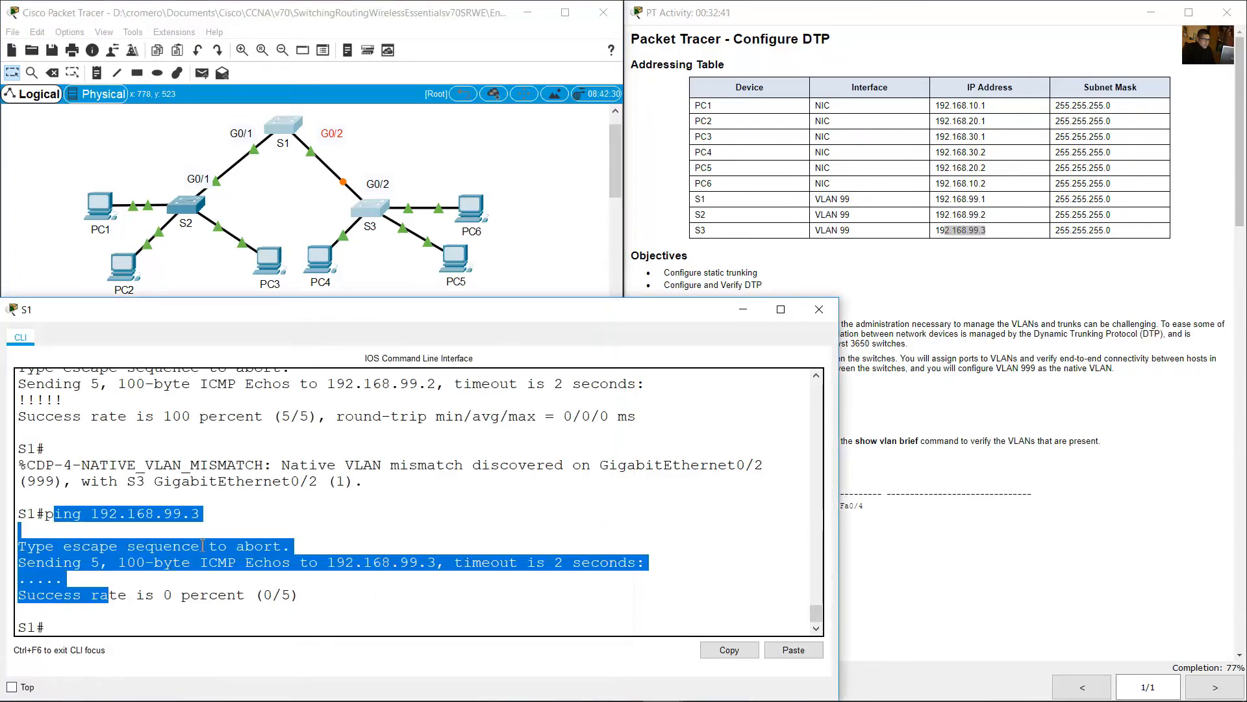
left_click(743, 310)
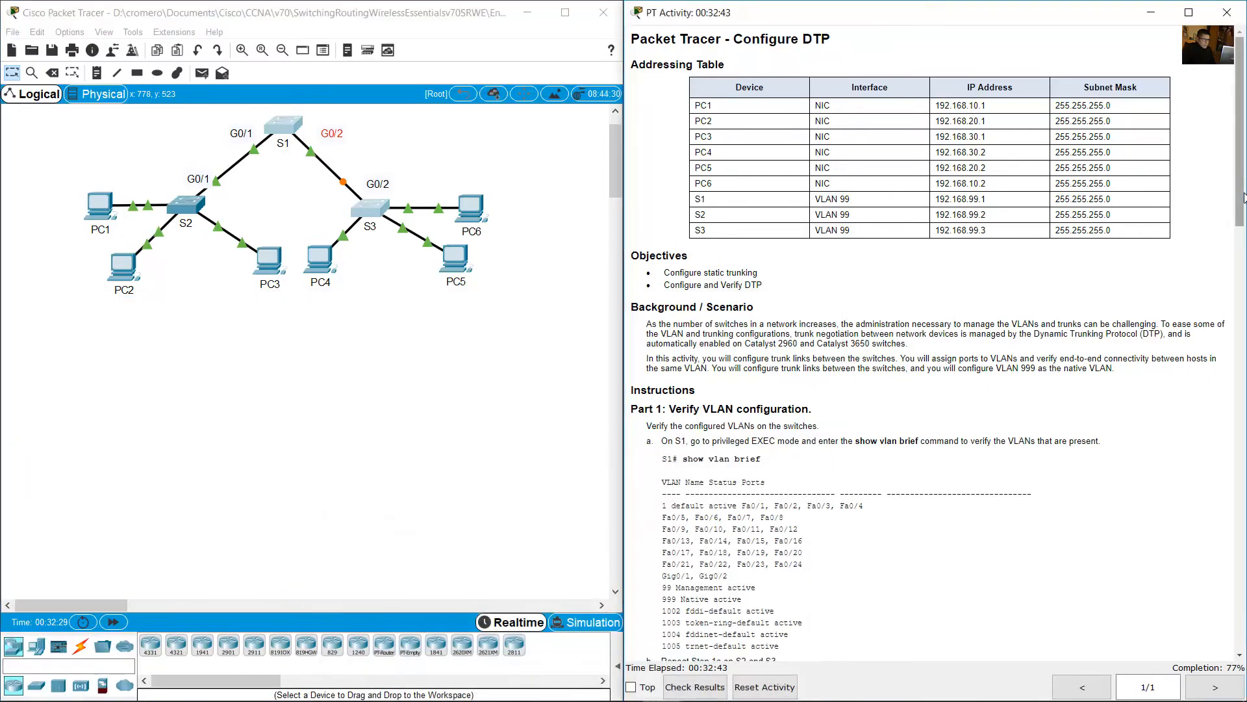
Read the step i instruction on pinging from PC1 to PC6 and locate both PCs in the topology
scroll(1244, 196, "down", 20)
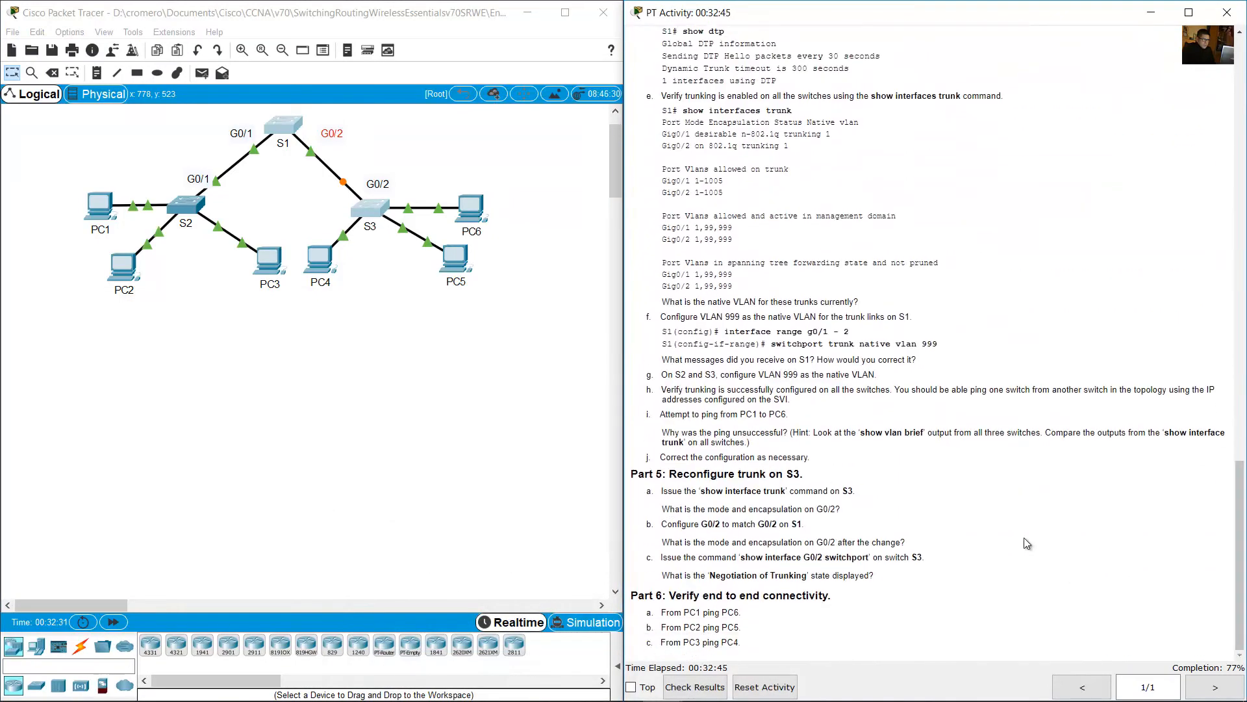
left_click_drag(653, 416, 799, 419)
left_click(16, 142)
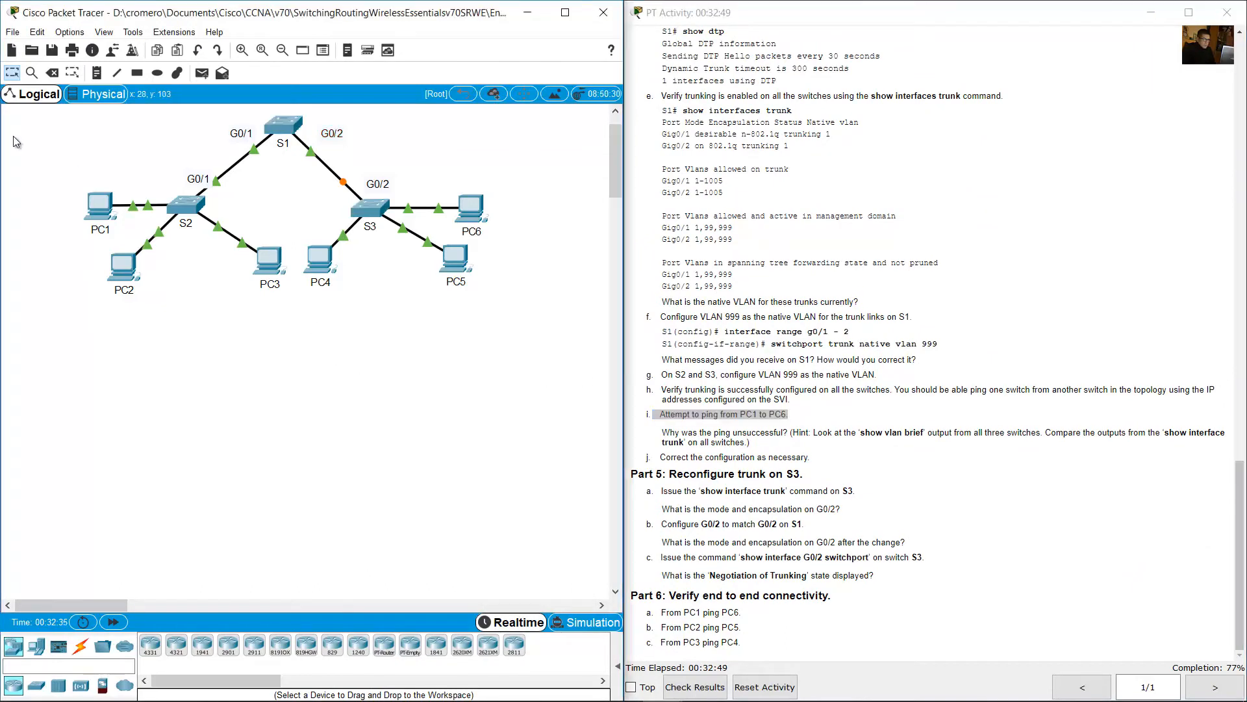
left_click_drag(532, 159, 471, 217)
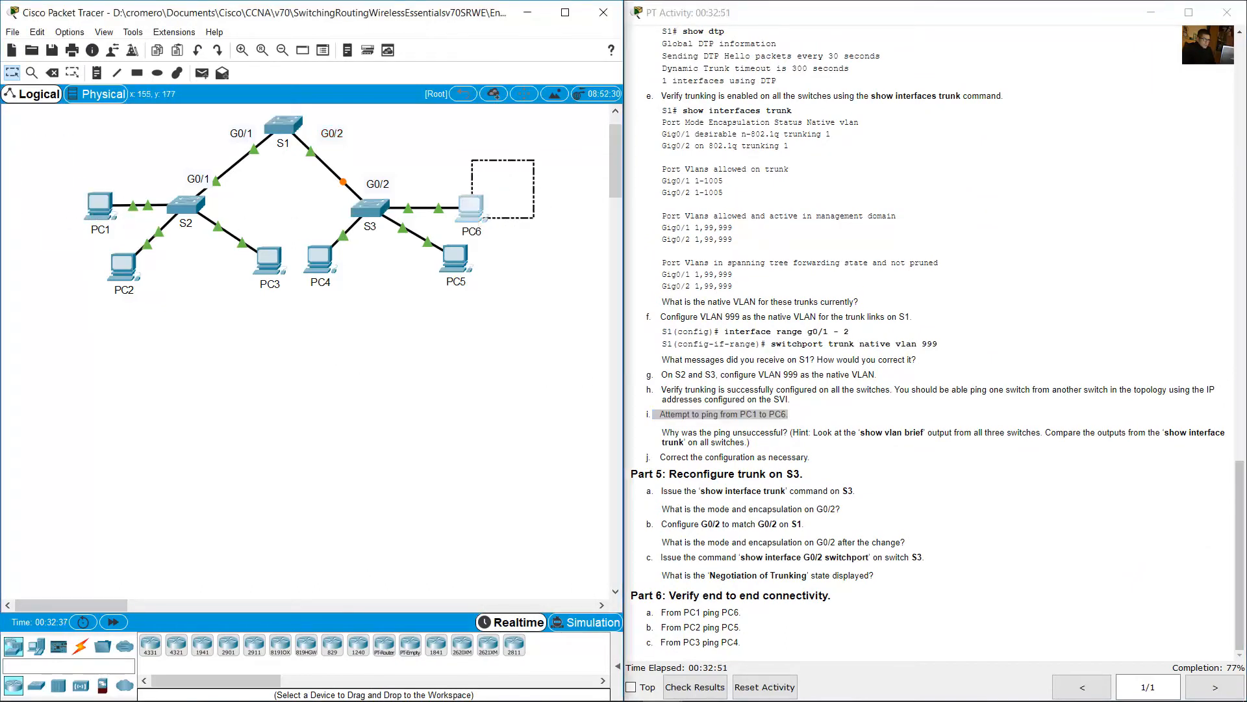
Enter ping 192.168.10.2 at PC1's command prompt and check the address against PC6's IP configuration
left_click(100, 205)
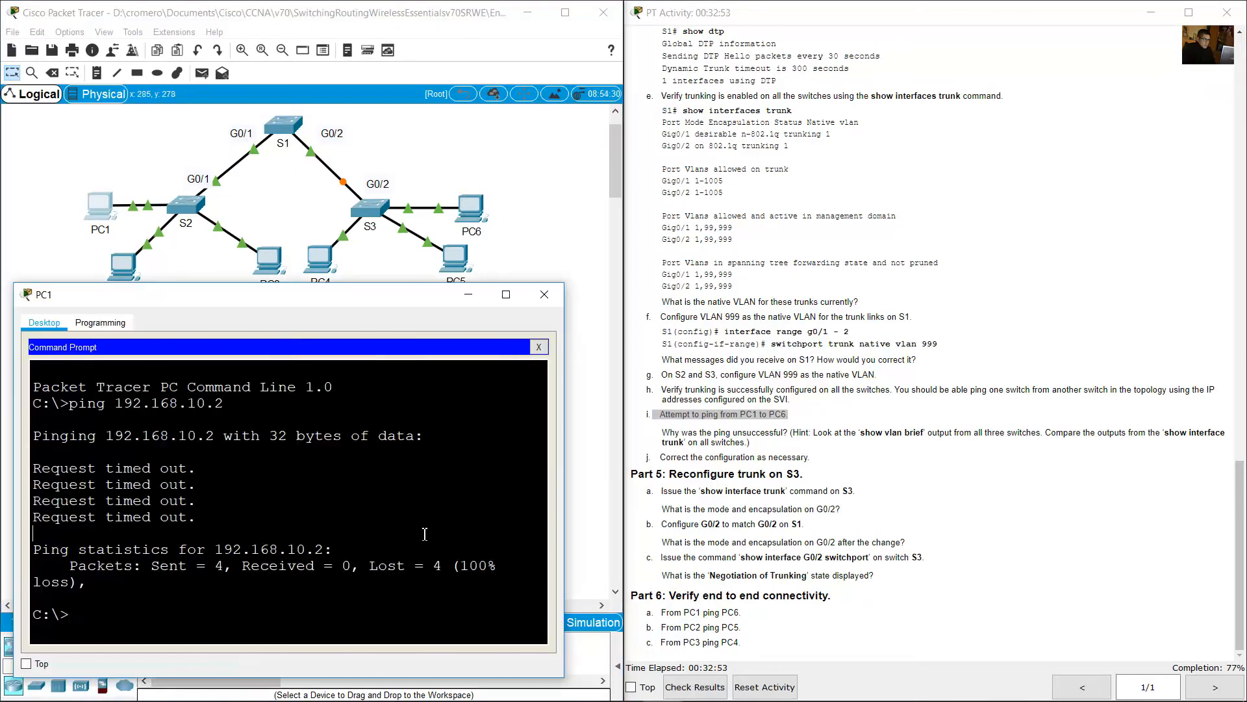
key("Up")
left_click_drag(122, 614, 224, 614)
left_click(523, 250)
left_click(471, 208)
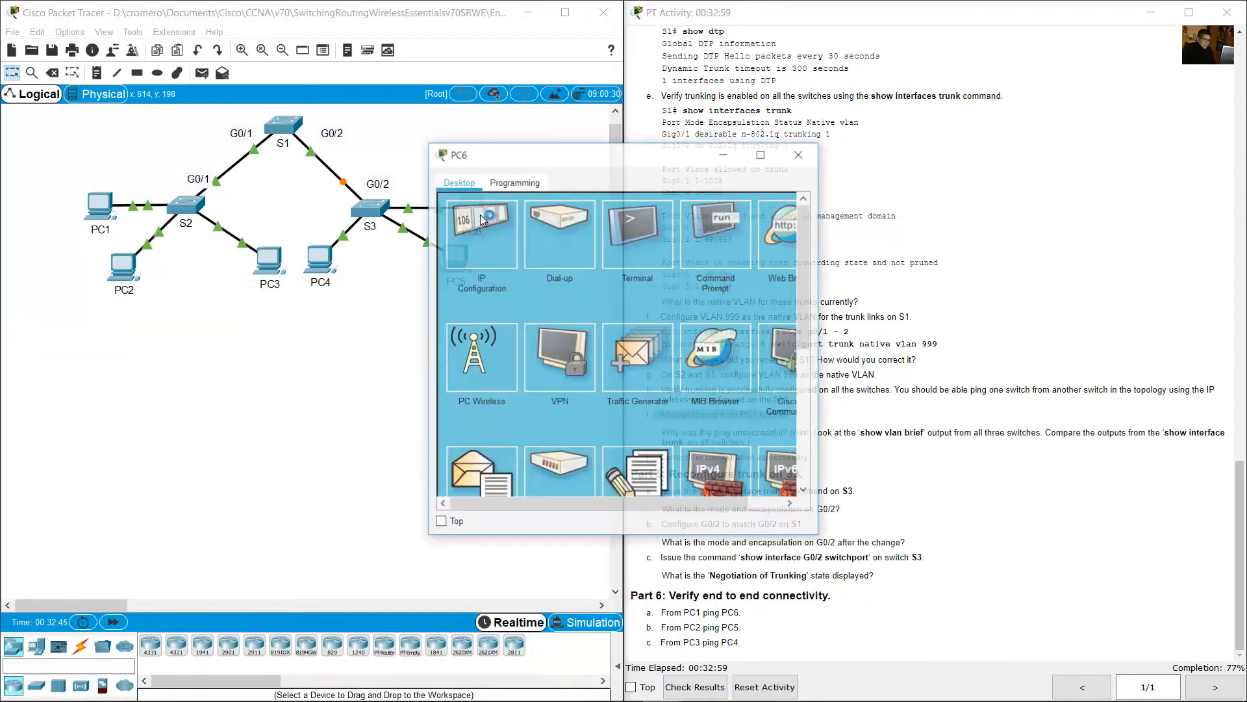
left_click(479, 214)
left_click_drag(607, 278, 537, 281)
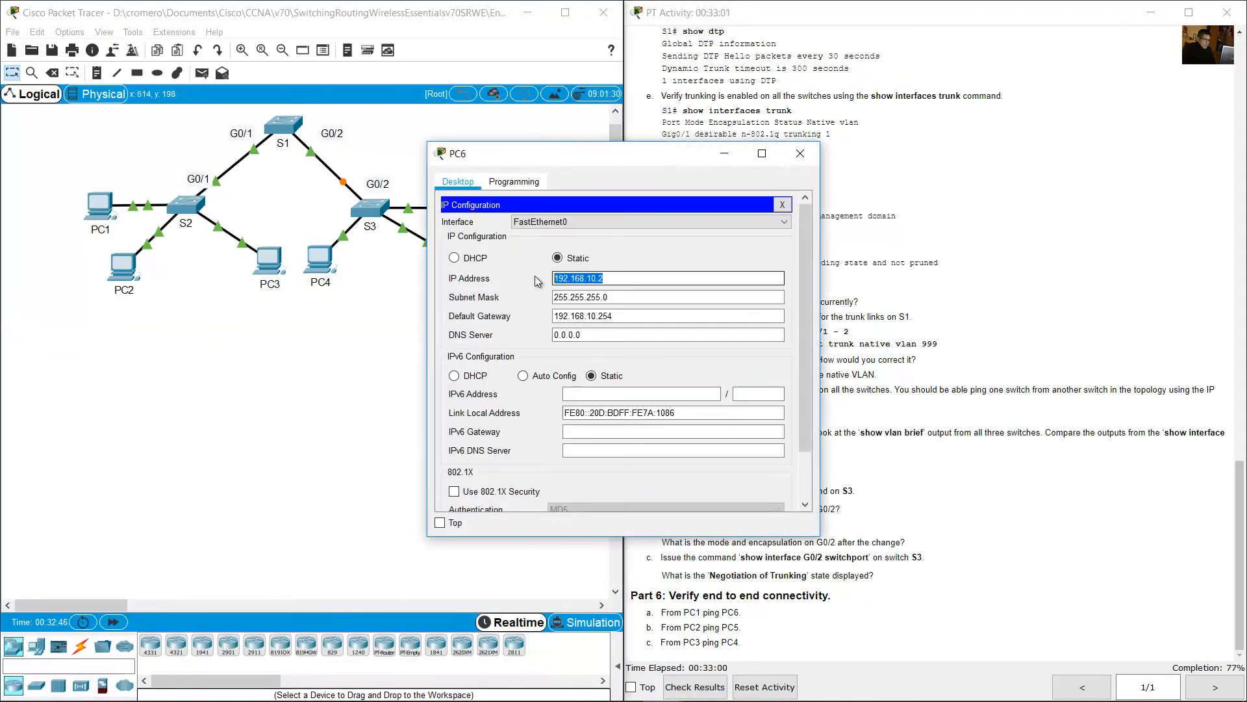
left_click(801, 154)
Run the prepared ping to PC6 from PC1 and examine the replies
left_click(112, 211)
left_click(359, 481)
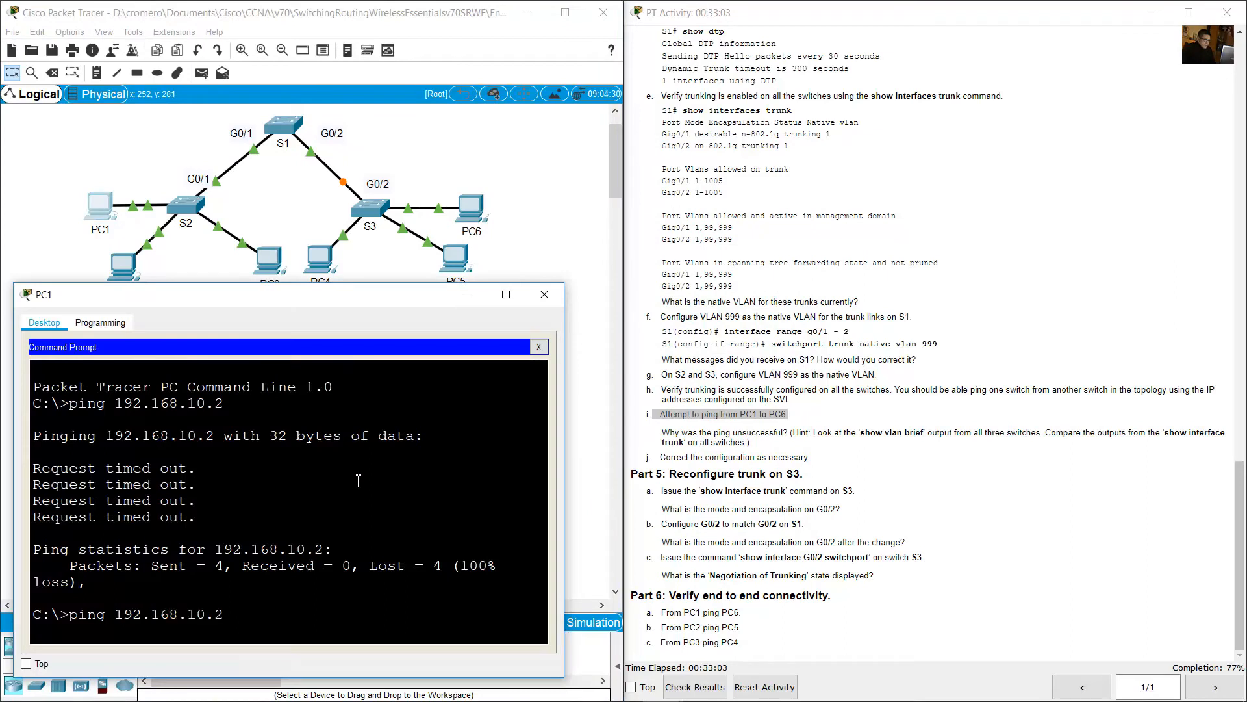
key("Return")
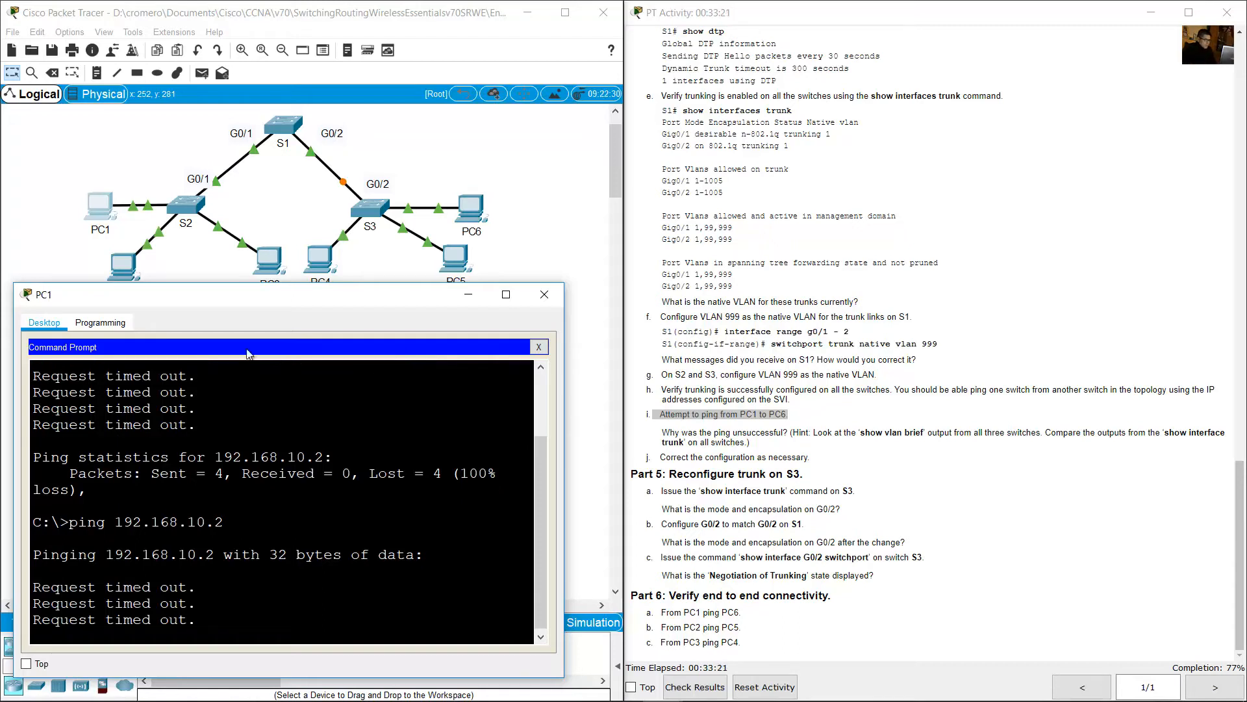
left_click_drag(54, 580, 132, 640)
left_click(302, 571)
Read the step i question and its hint on comparing the show vlan brief and show interface trunk outputs
left_click(765, 372)
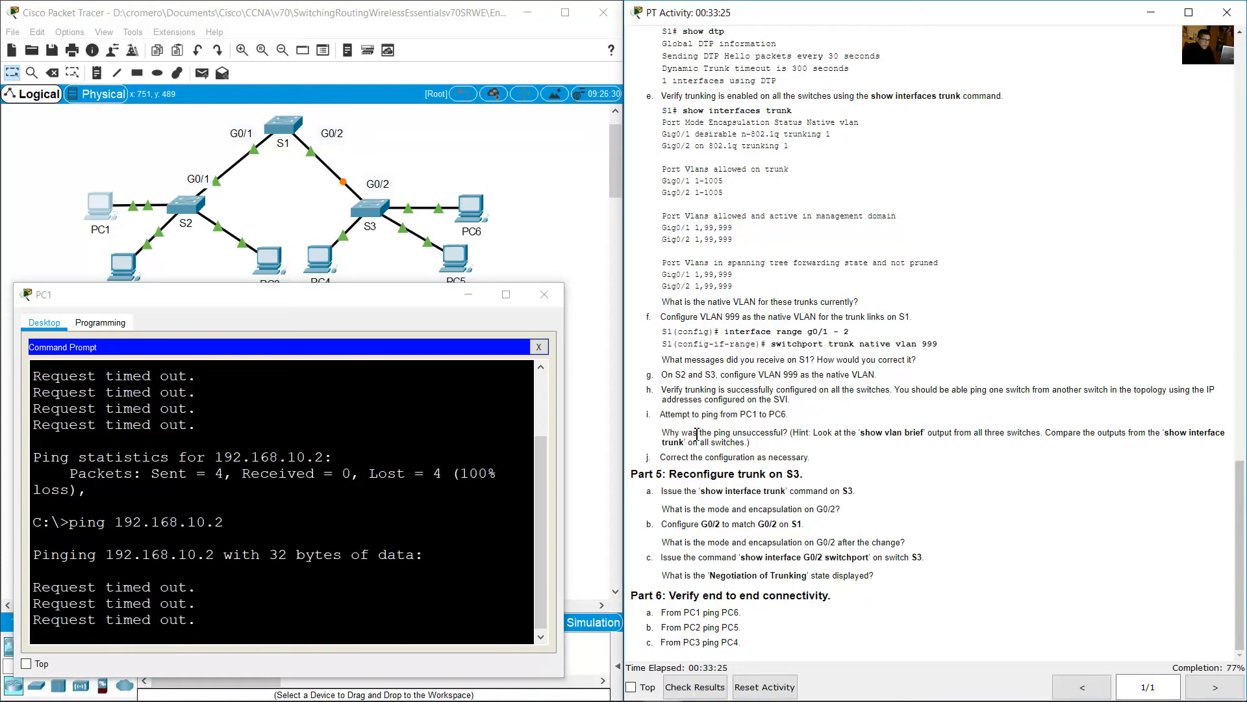
left_click_drag(662, 434, 792, 434)
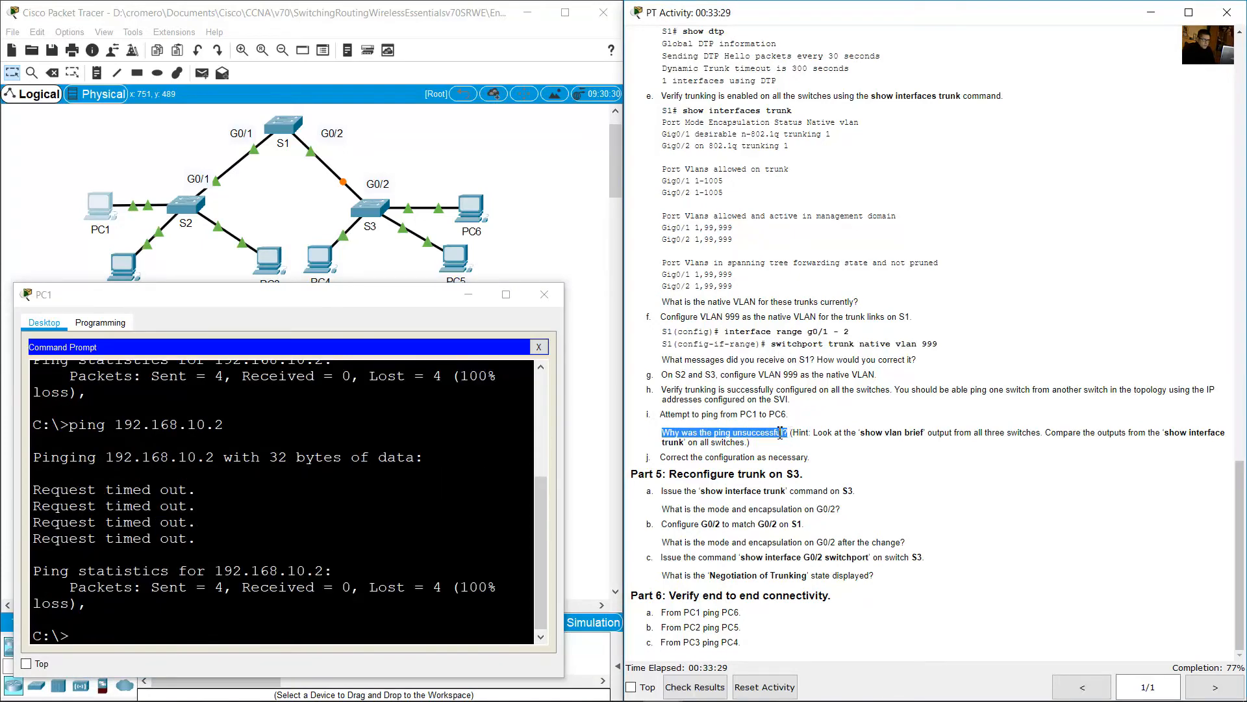
left_click(780, 433)
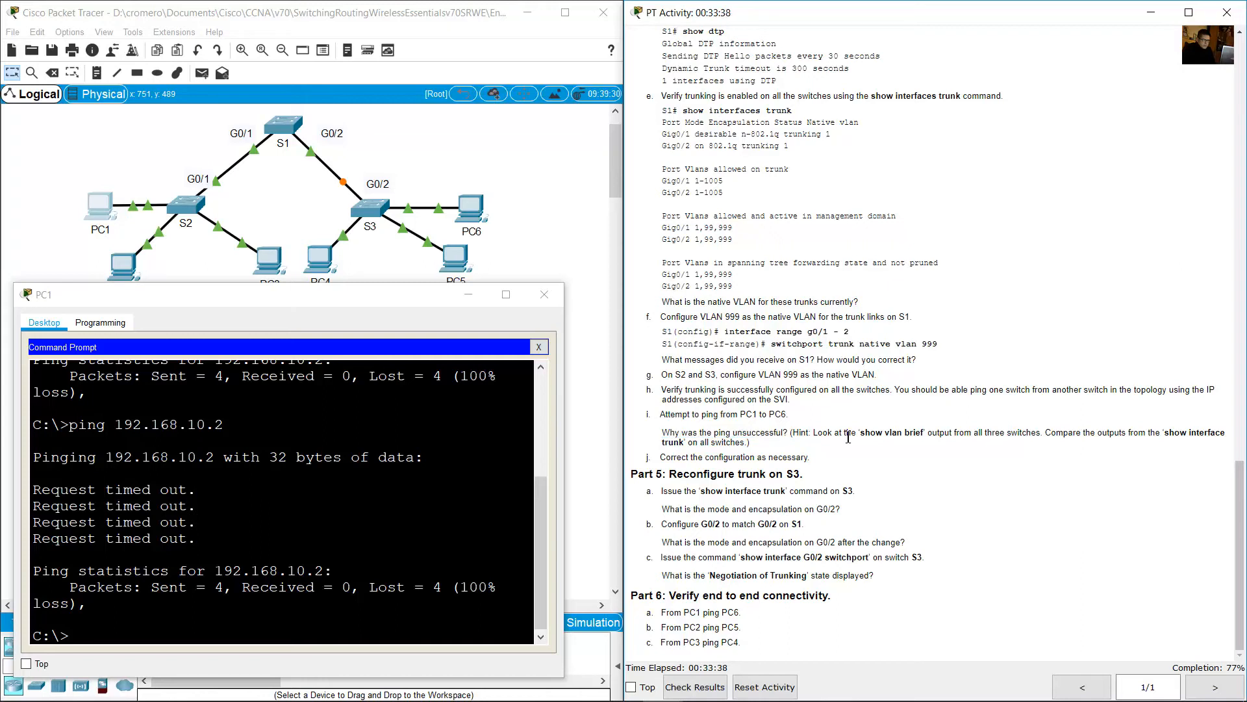
left_click_drag(852, 434, 1117, 438)
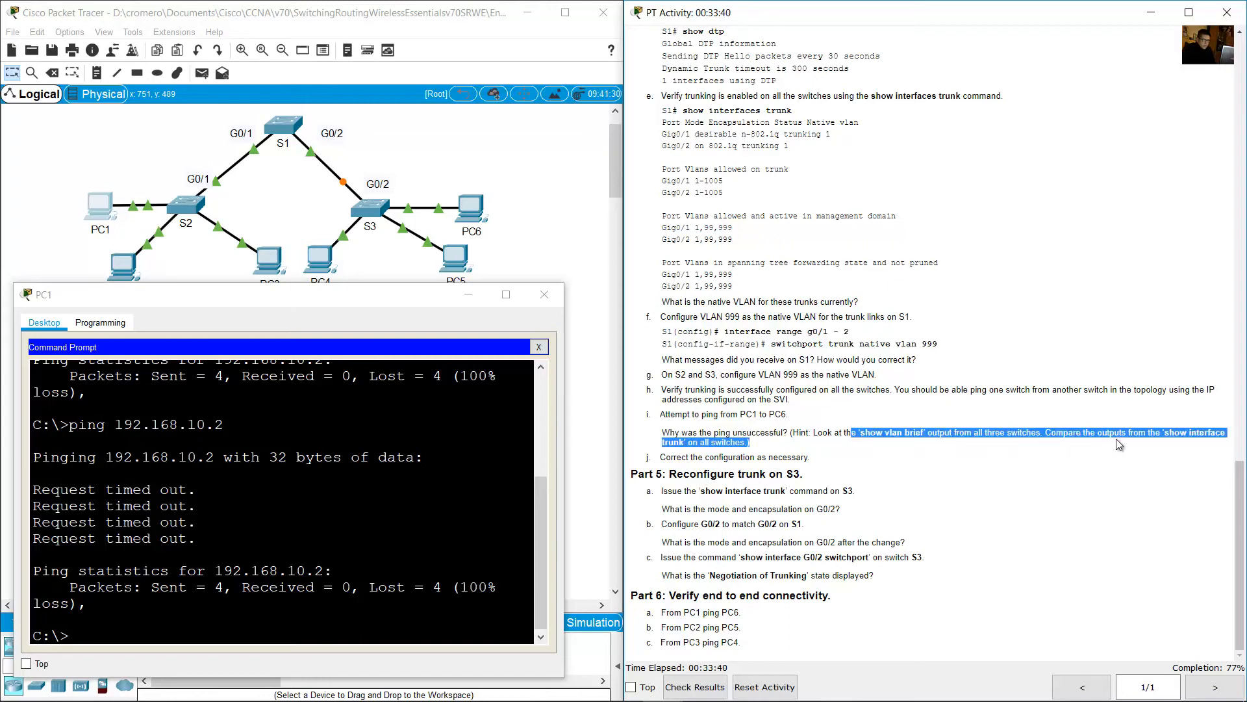
left_click(1197, 436)
left_click_drag(1191, 434, 693, 446)
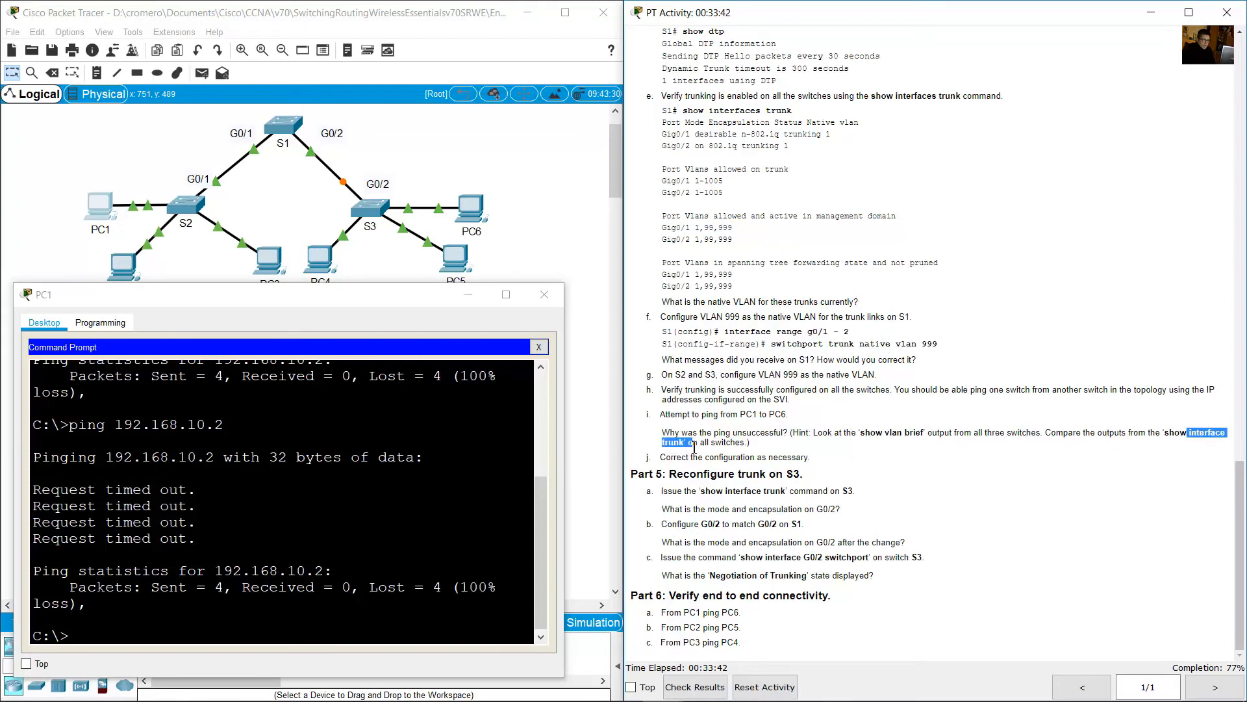
left_click(884, 446)
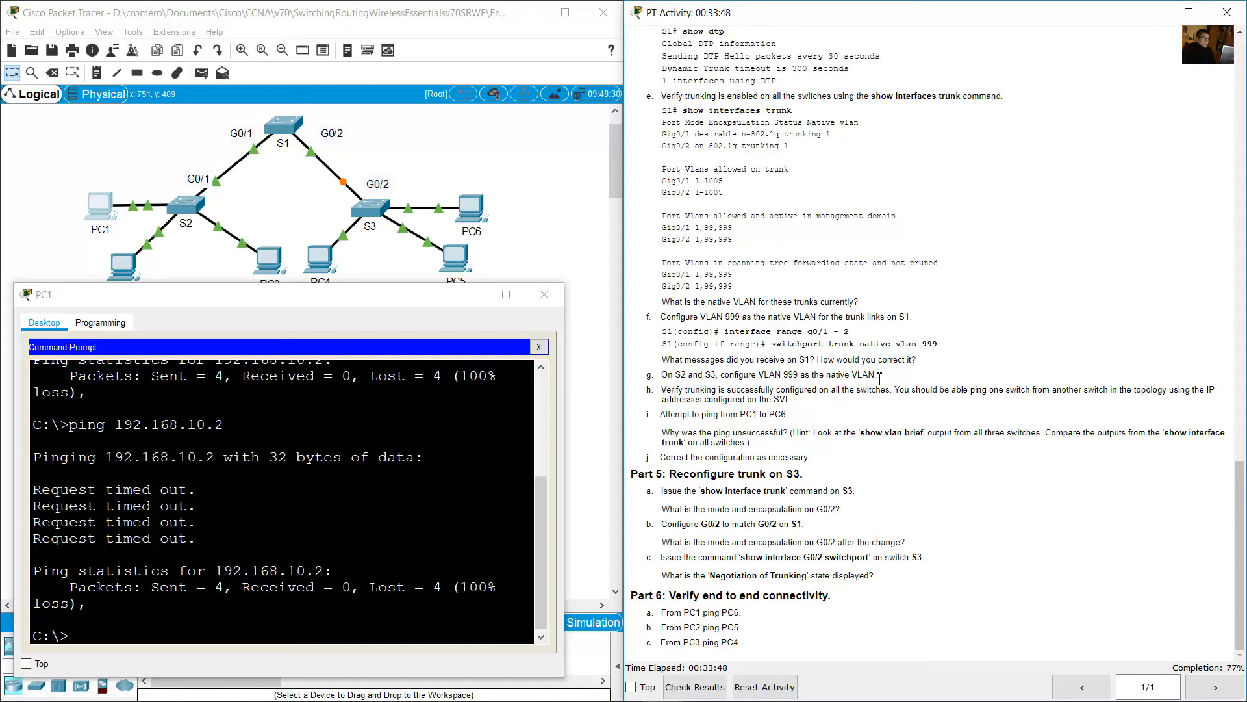
Check the S1–S3 link on G0/2 in the topology and examine the earlier show interface trunk output on S3
left_click(384, 149)
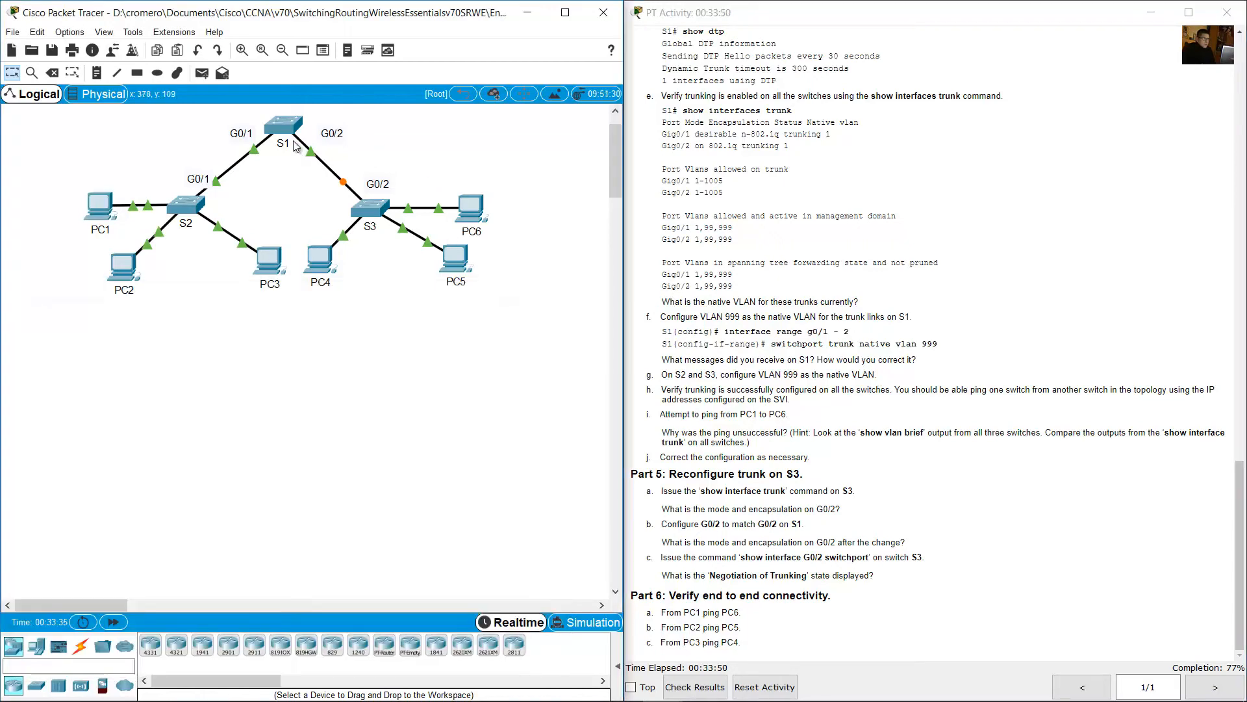
left_click_drag(282, 170, 397, 152)
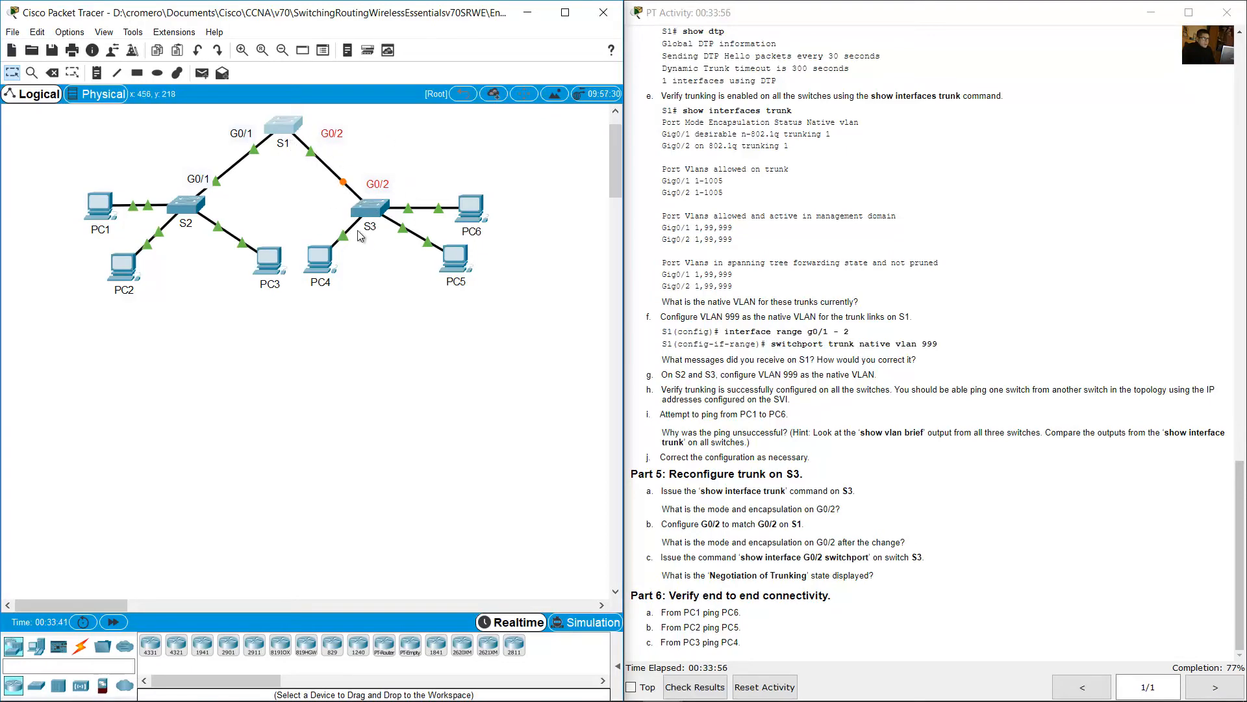
left_click(374, 205)
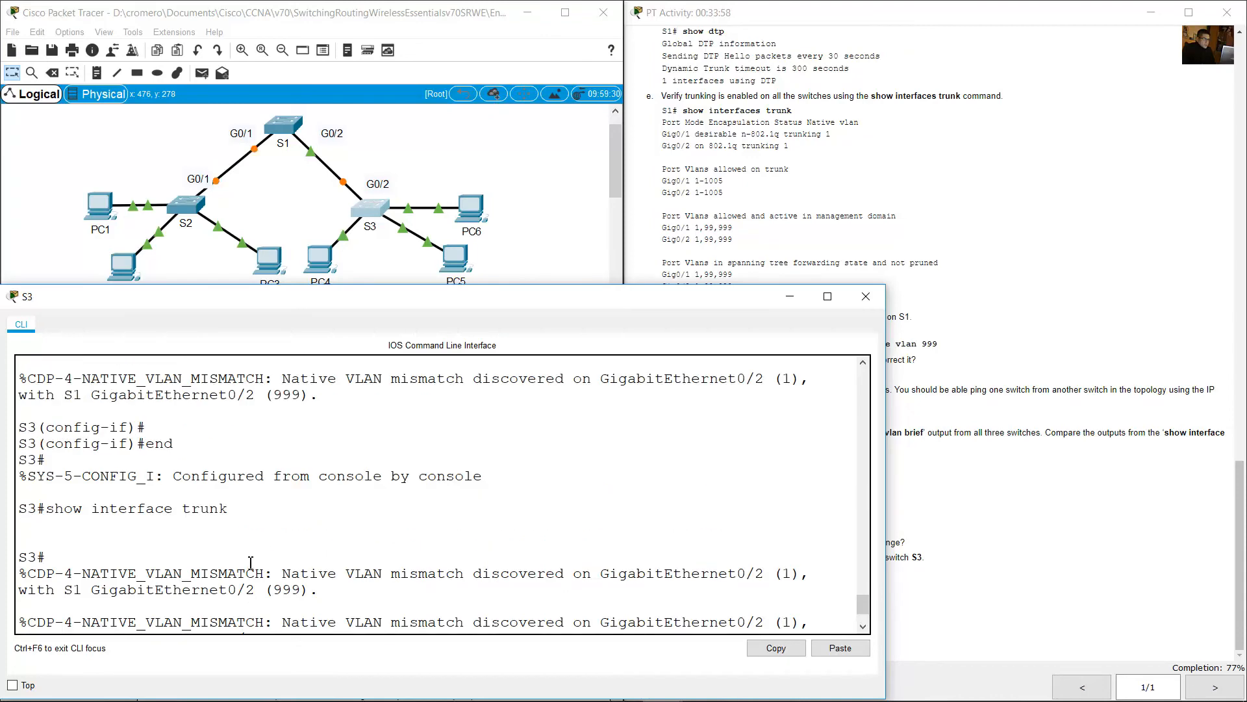
scroll(309, 556, "up", 5)
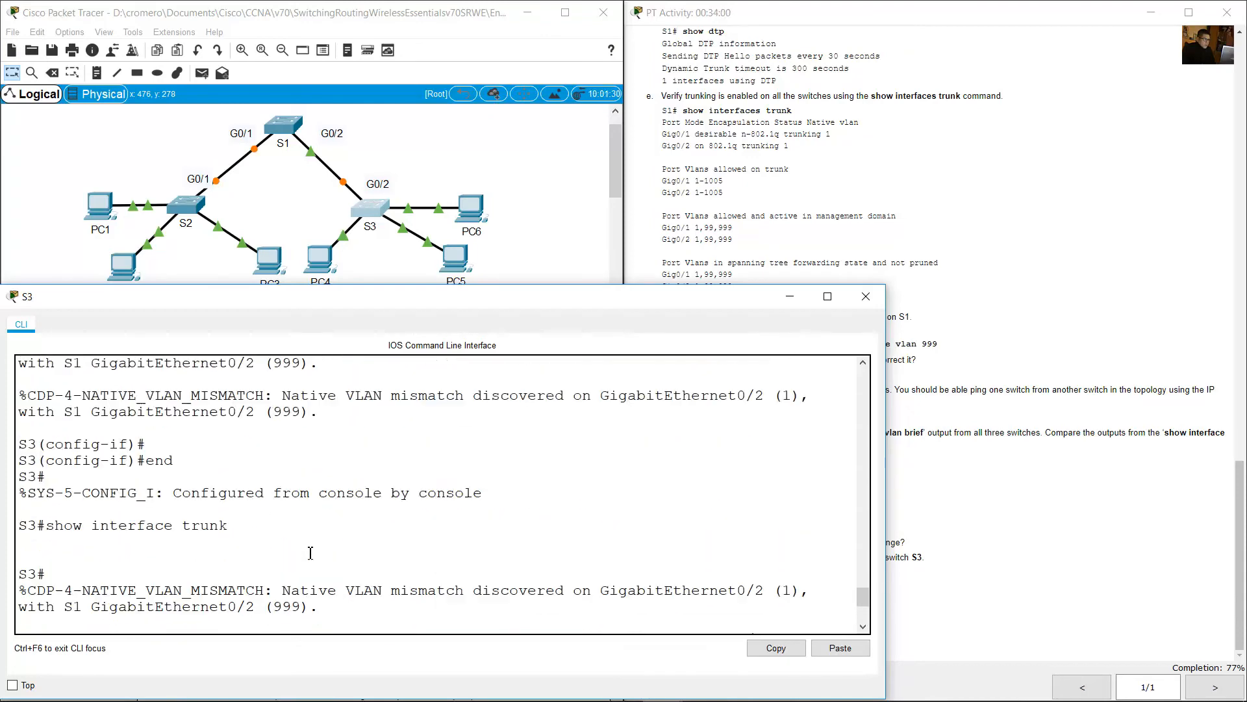
scroll(311, 552, "down", 2)
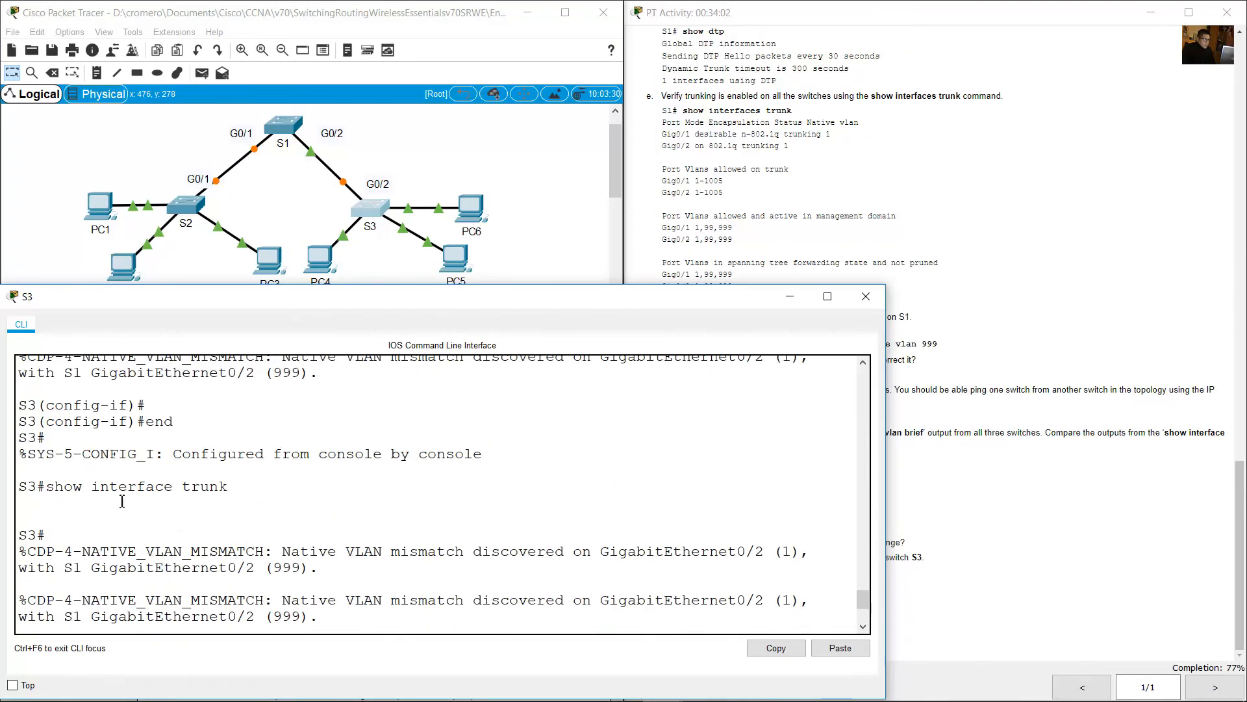
left_click_drag(27, 486, 66, 534)
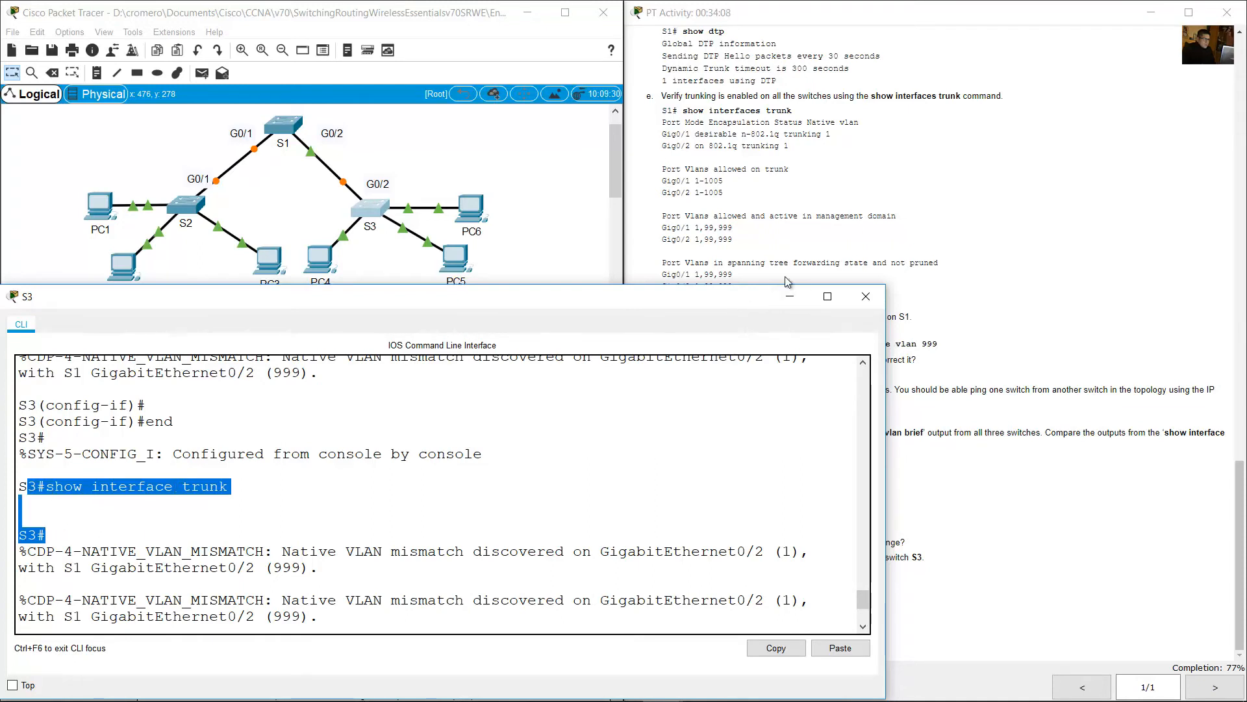
left_click(790, 296)
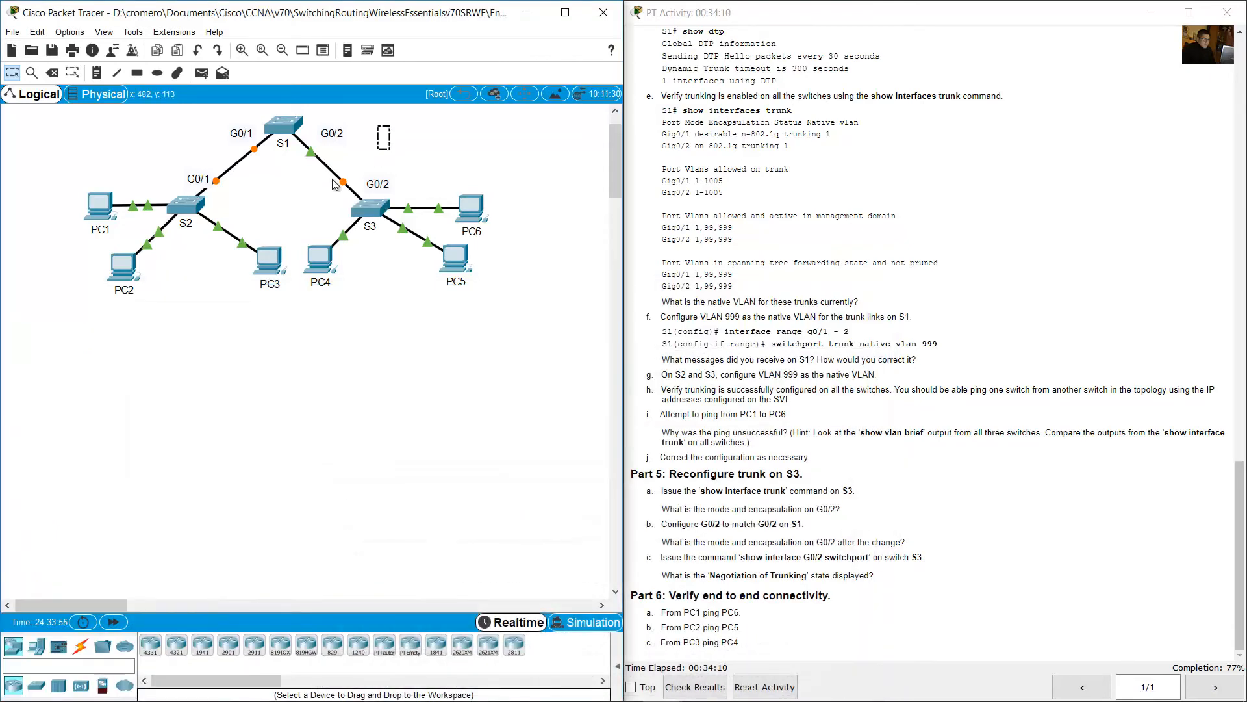
Inspect the trunk links around S1 and S3 in the topology and read the step j instruction on correcting the configuration
left_click_drag(389, 126, 310, 184)
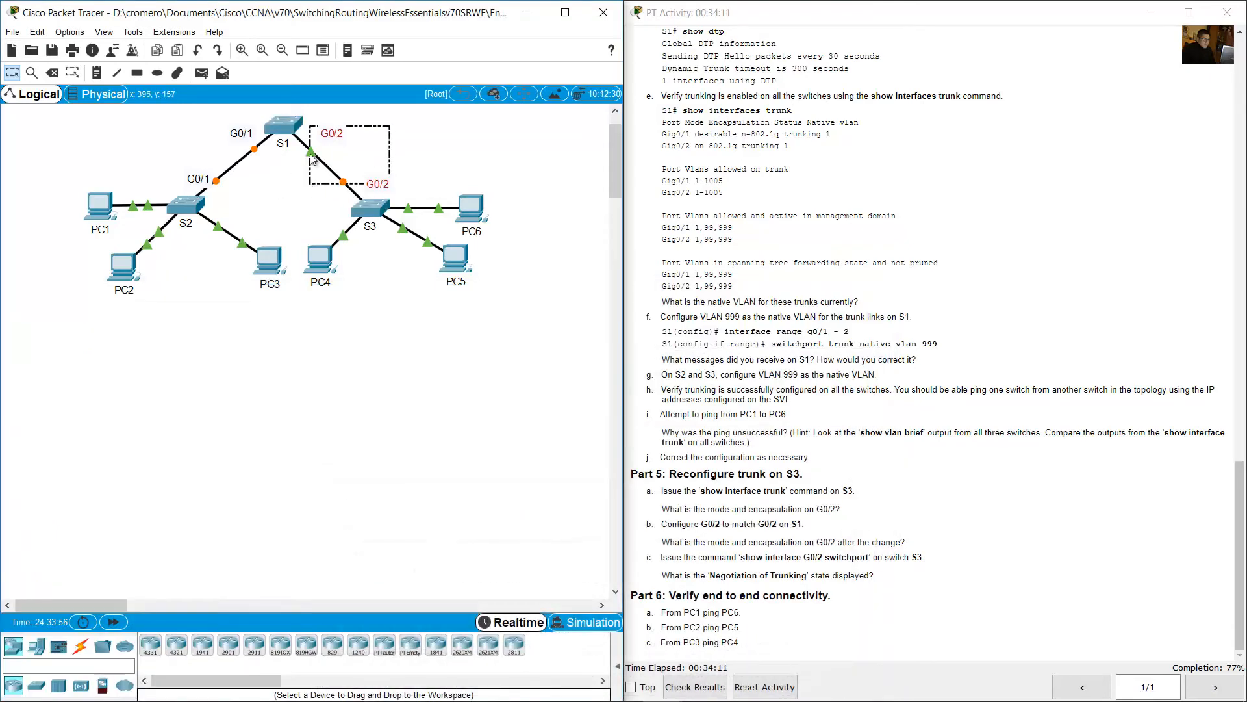
left_click(351, 181)
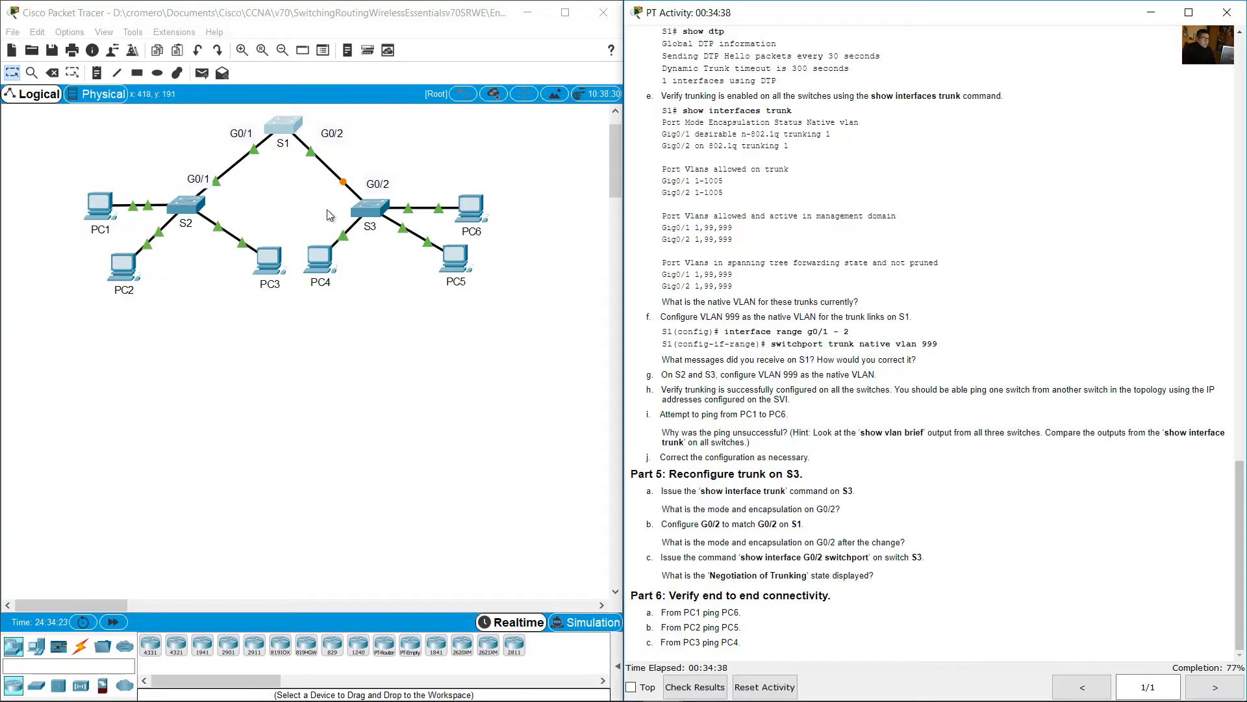
left_click_drag(310, 201, 304, 154)
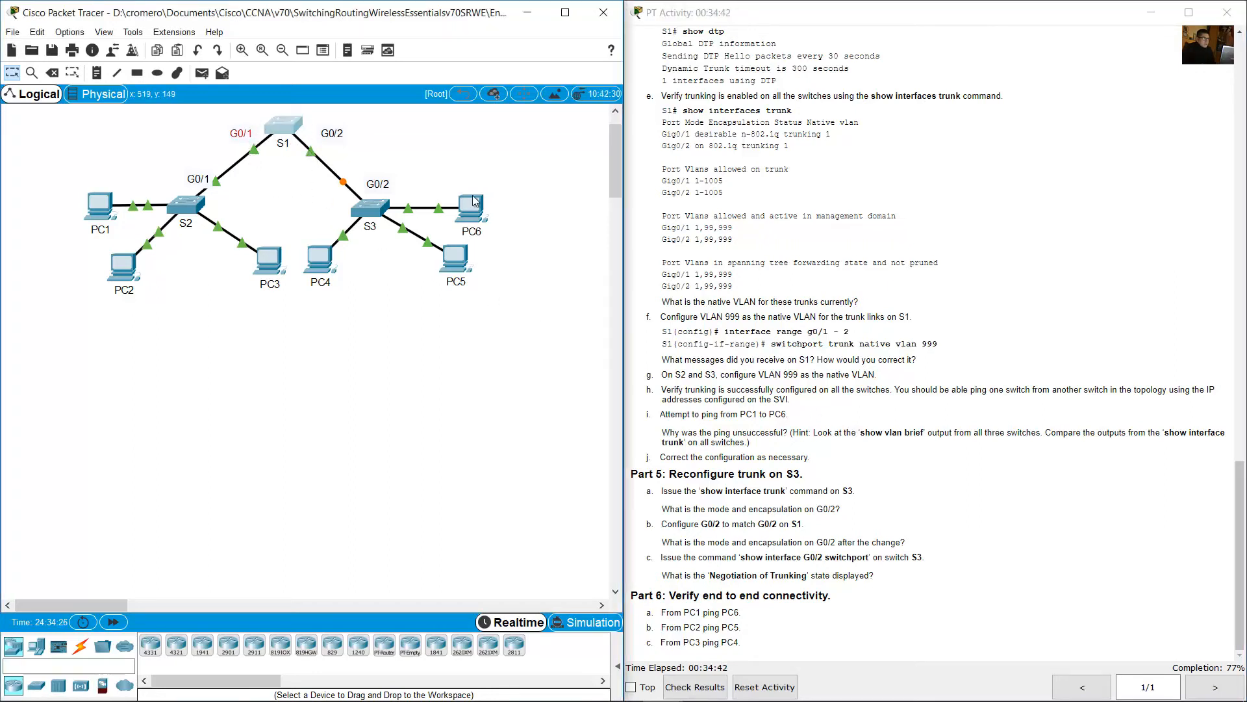
left_click(763, 388)
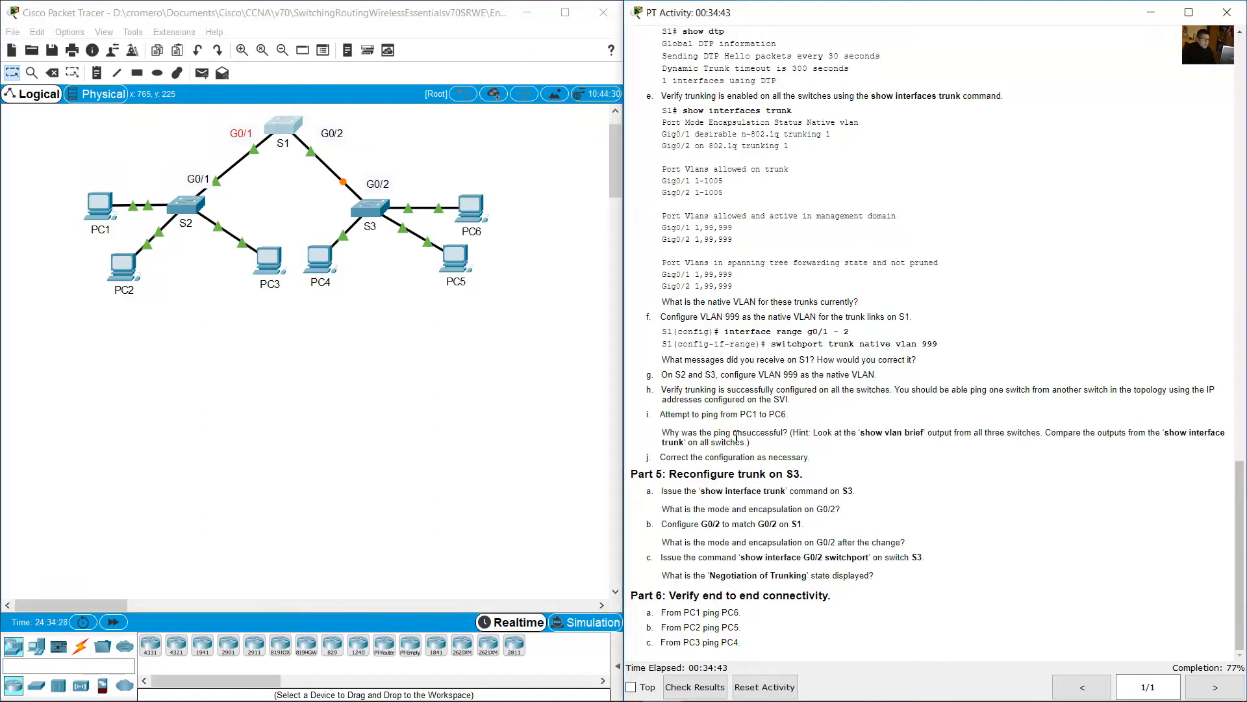
left_click_drag(666, 458, 812, 459)
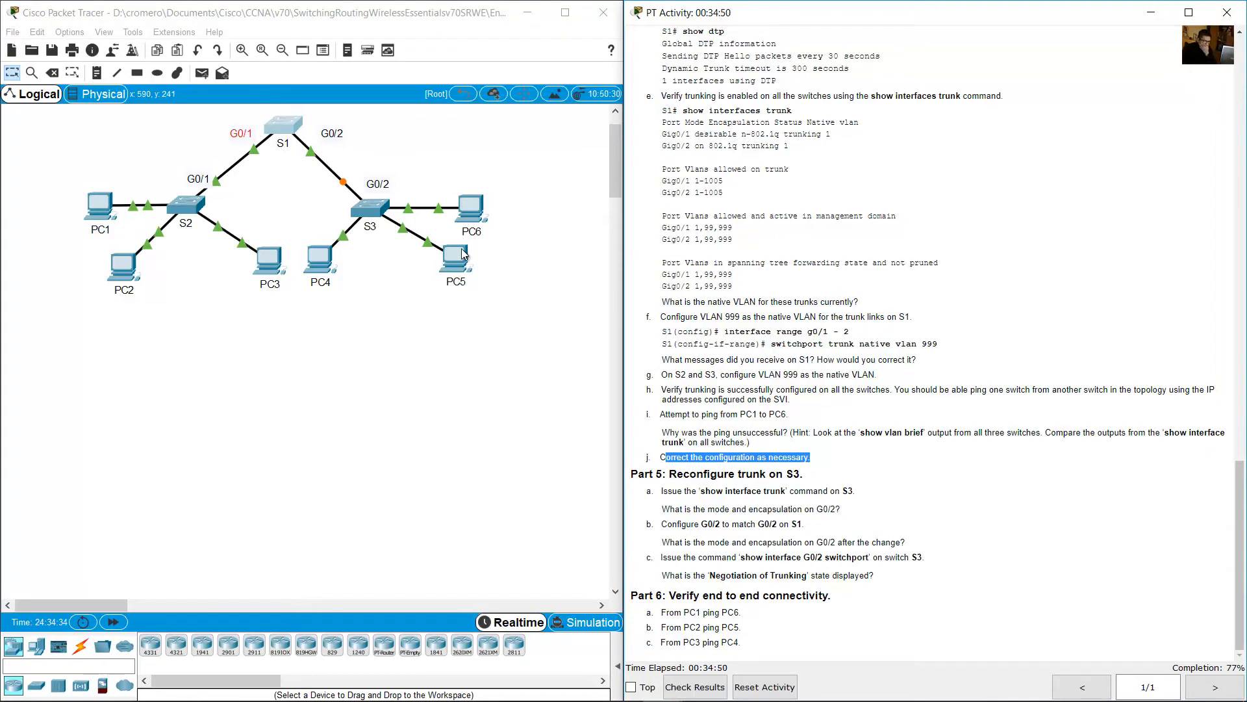
left_click(254, 186)
left_click_drag(290, 191, 283, 121)
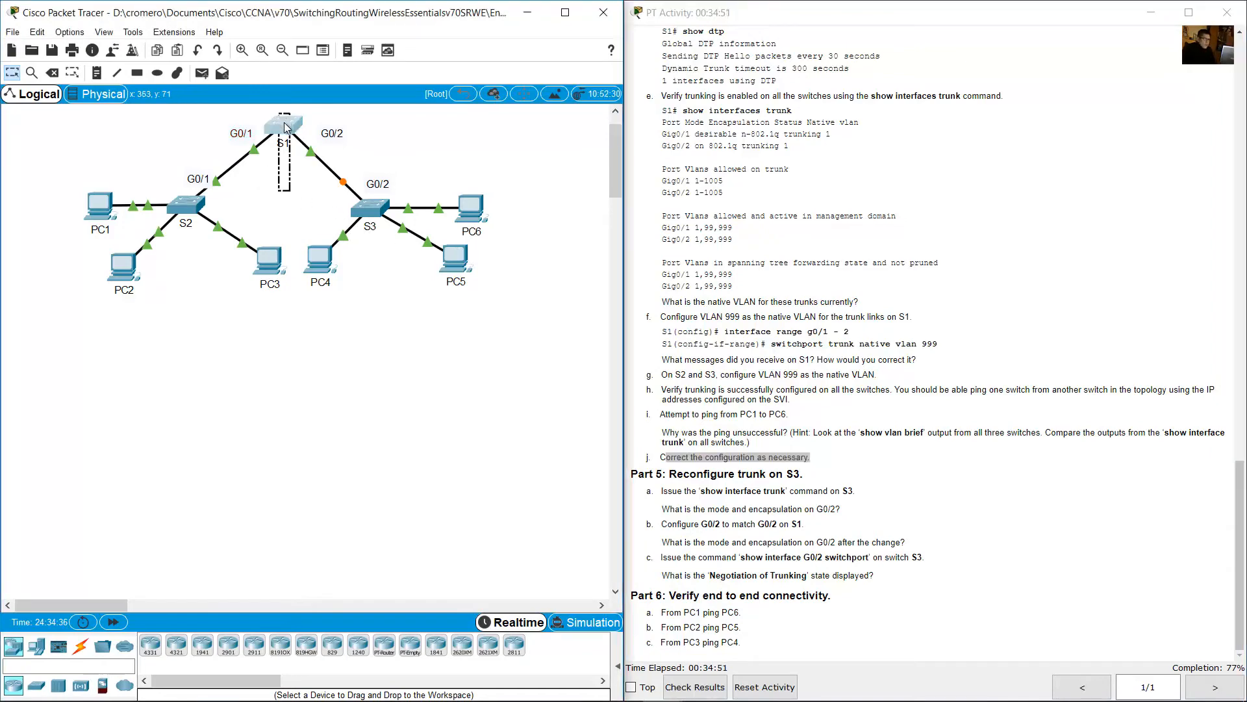
Enter global configuration mode on S1 and create VLAN 10
left_click(285, 123)
key("Return")
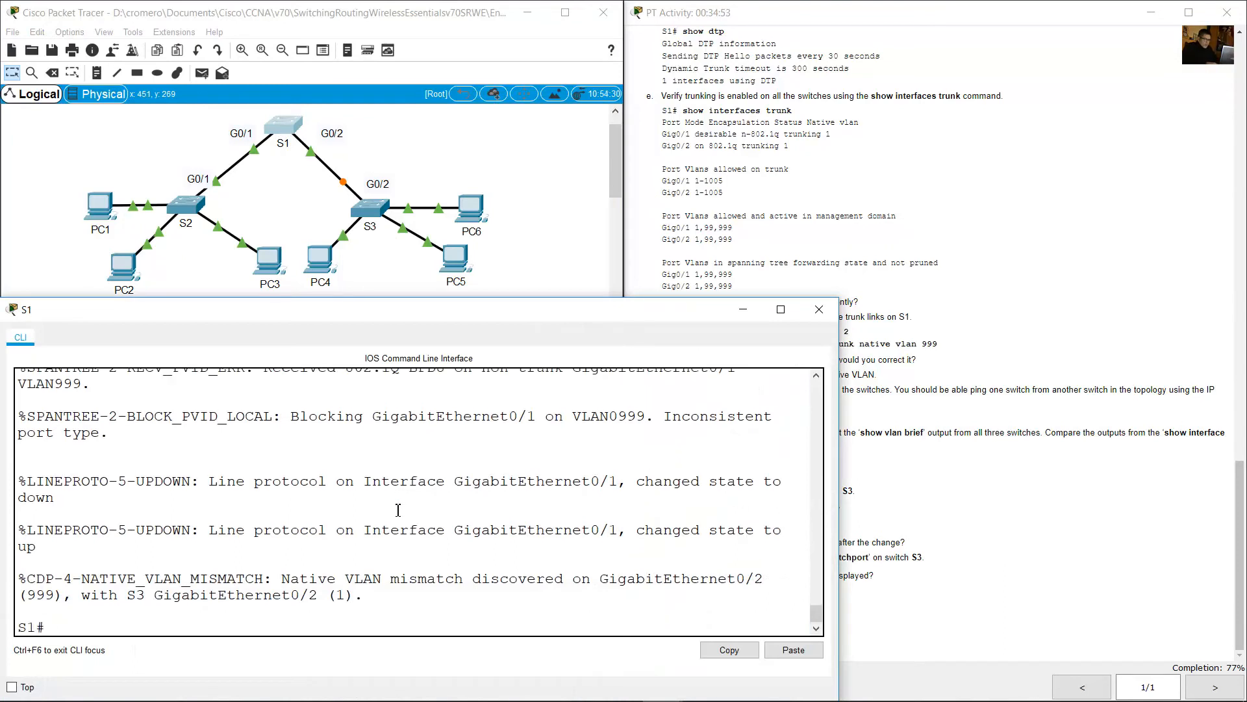
type("conf term")
key("Return")
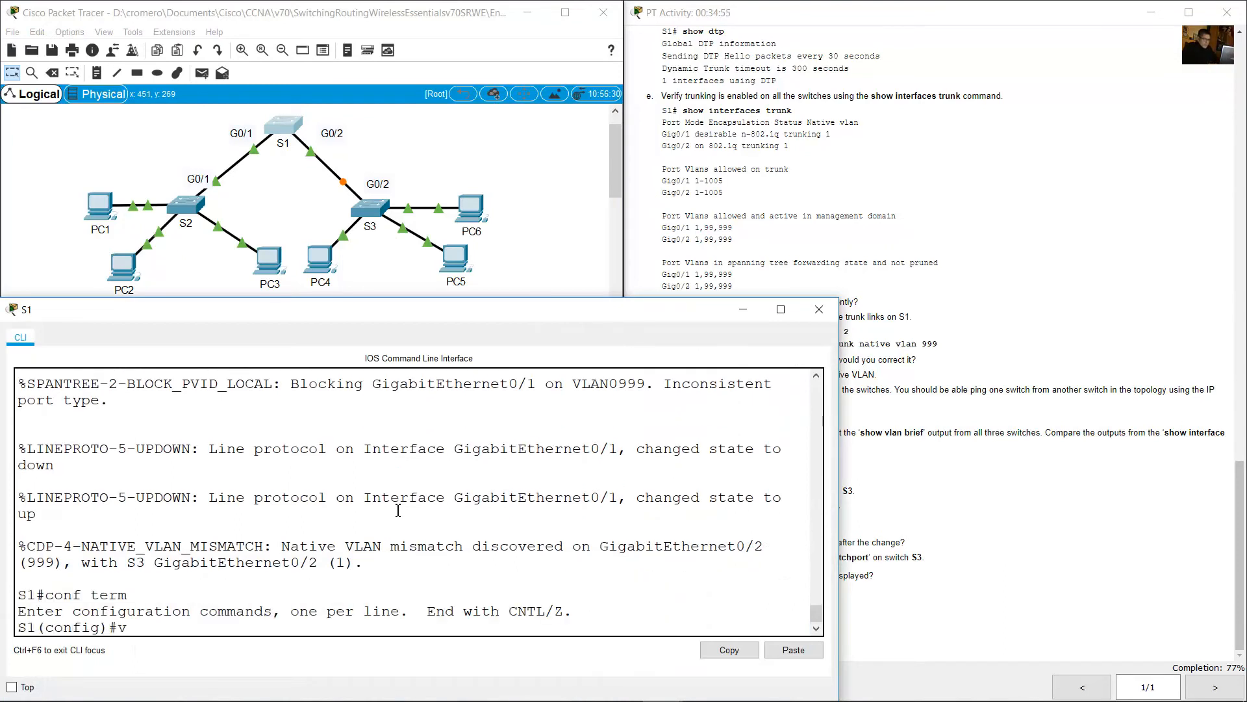
type("vlan 10")
key("Return")
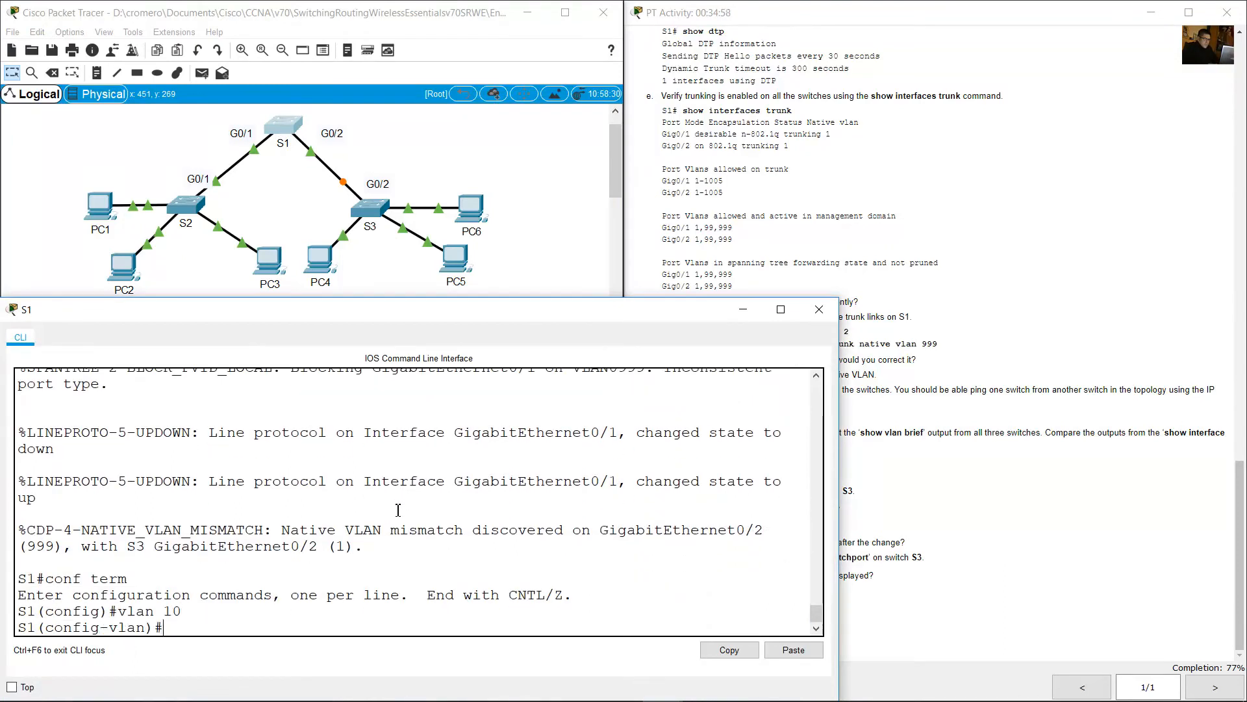
type("name RE")
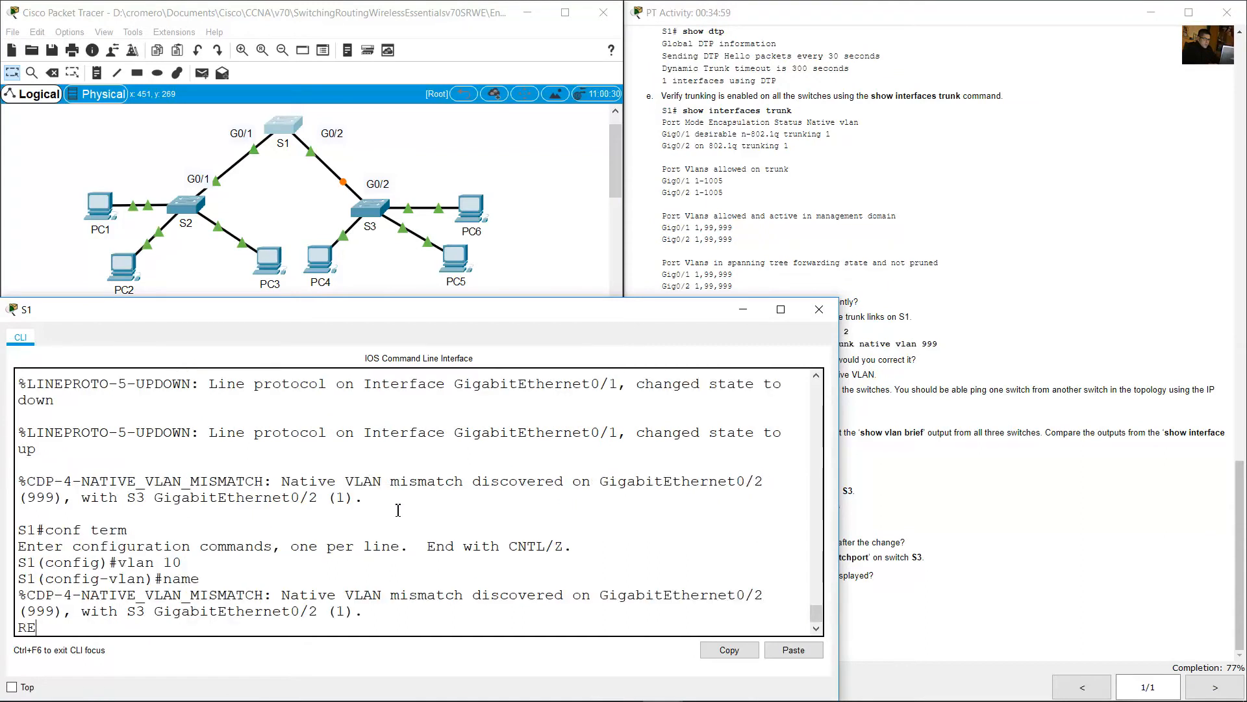
key("BackSpace")
key("BackSpace")
key("BackSpace")
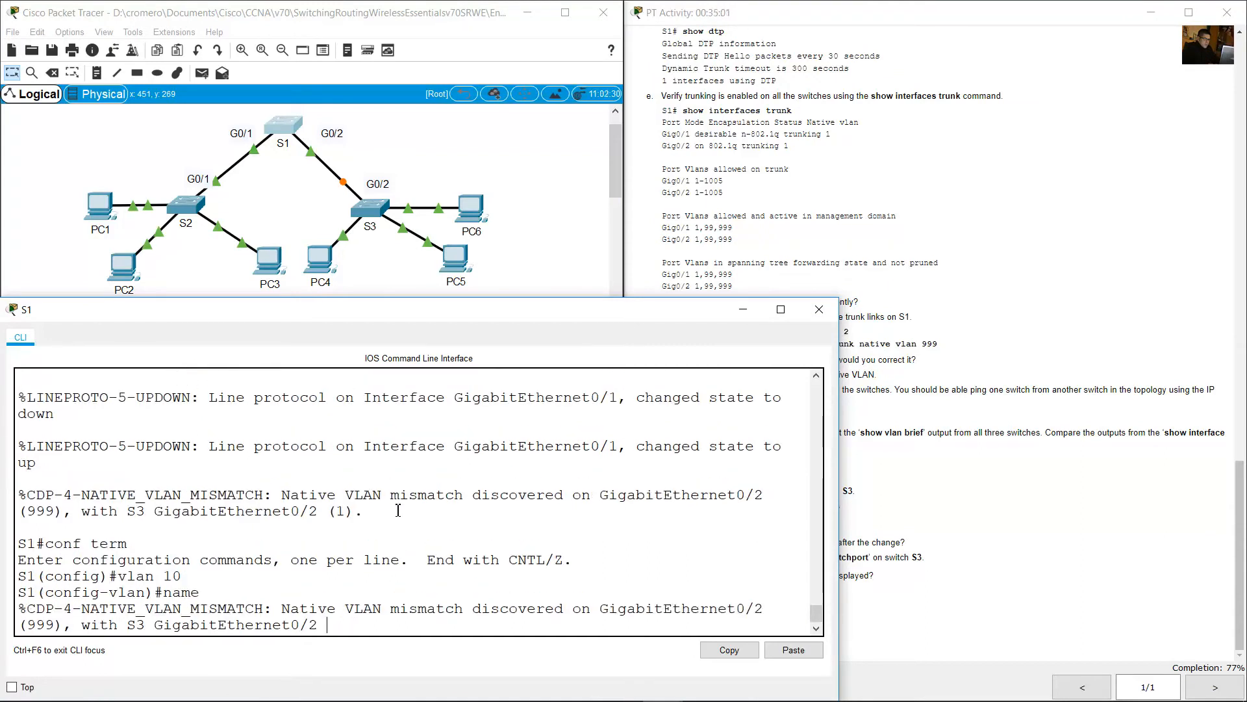
key("Return")
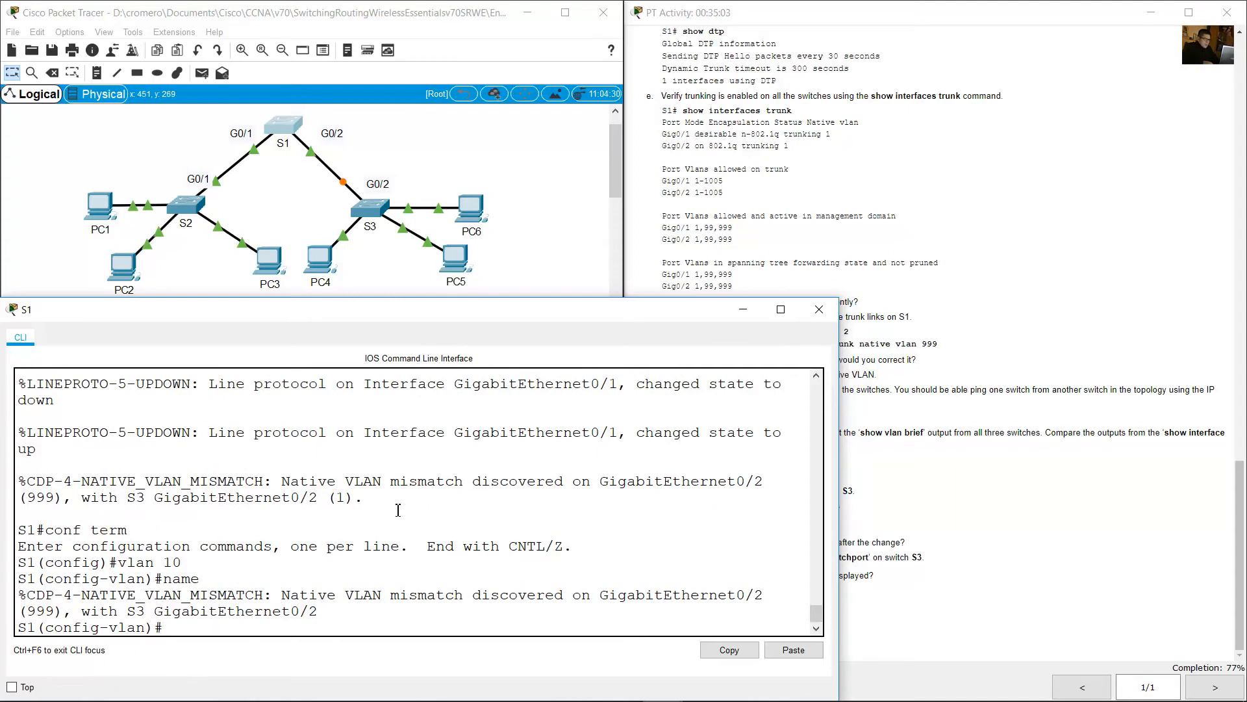
Re-enter VLAN 10 configuration on S1 and name the VLAN Red
type("vlan 10")
key("Return")
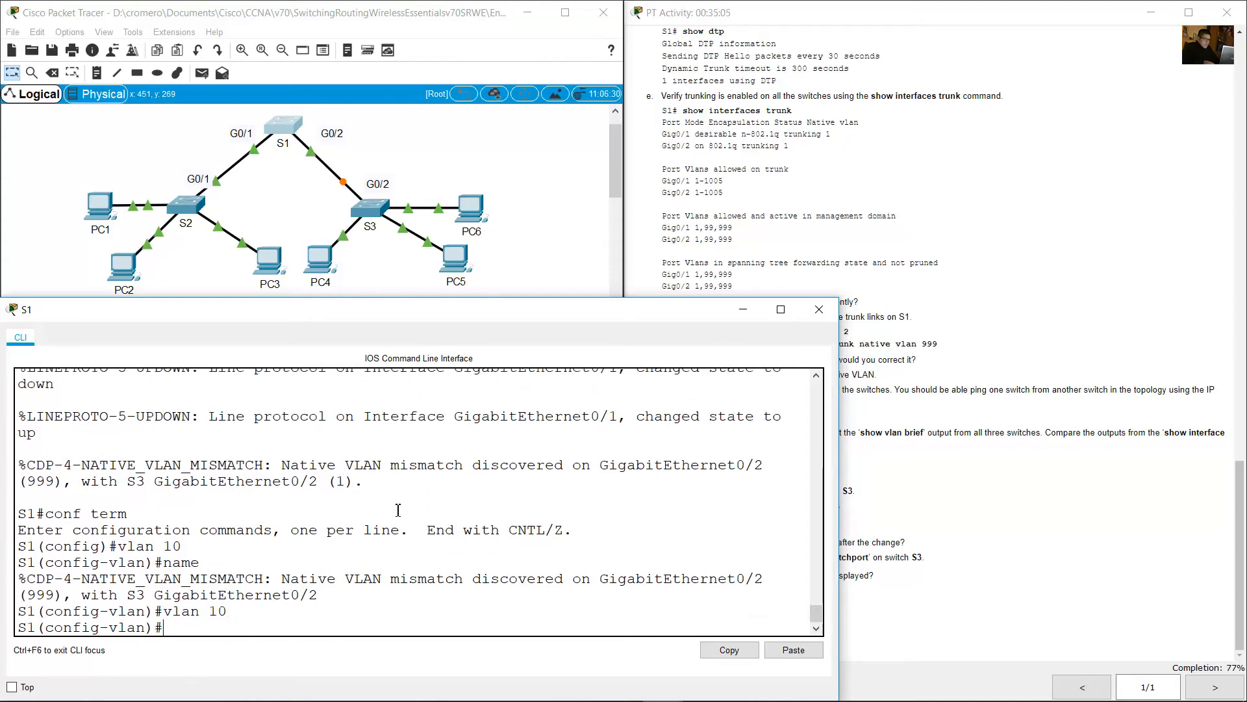
type("name Red")
key("Return")
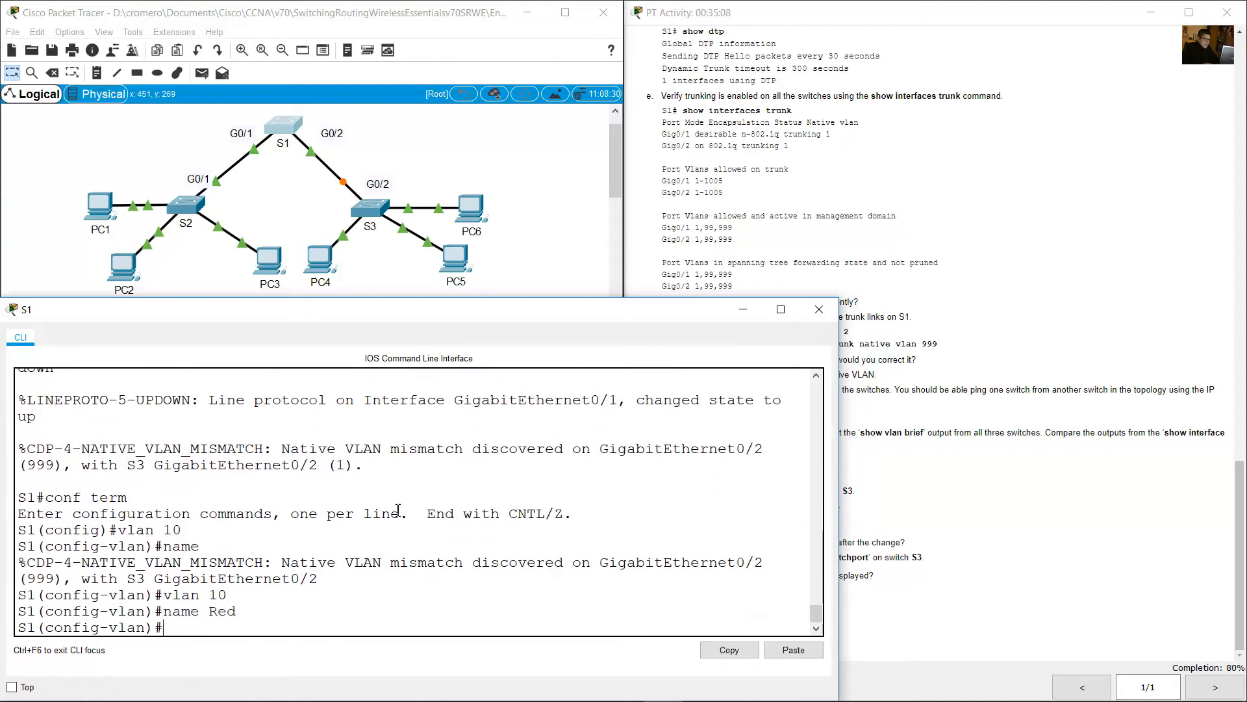
Look up the table of VLAN numbers and names in Part 2 of the activity instructions
left_click(1013, 243)
scroll(1049, 216, "up", 12)
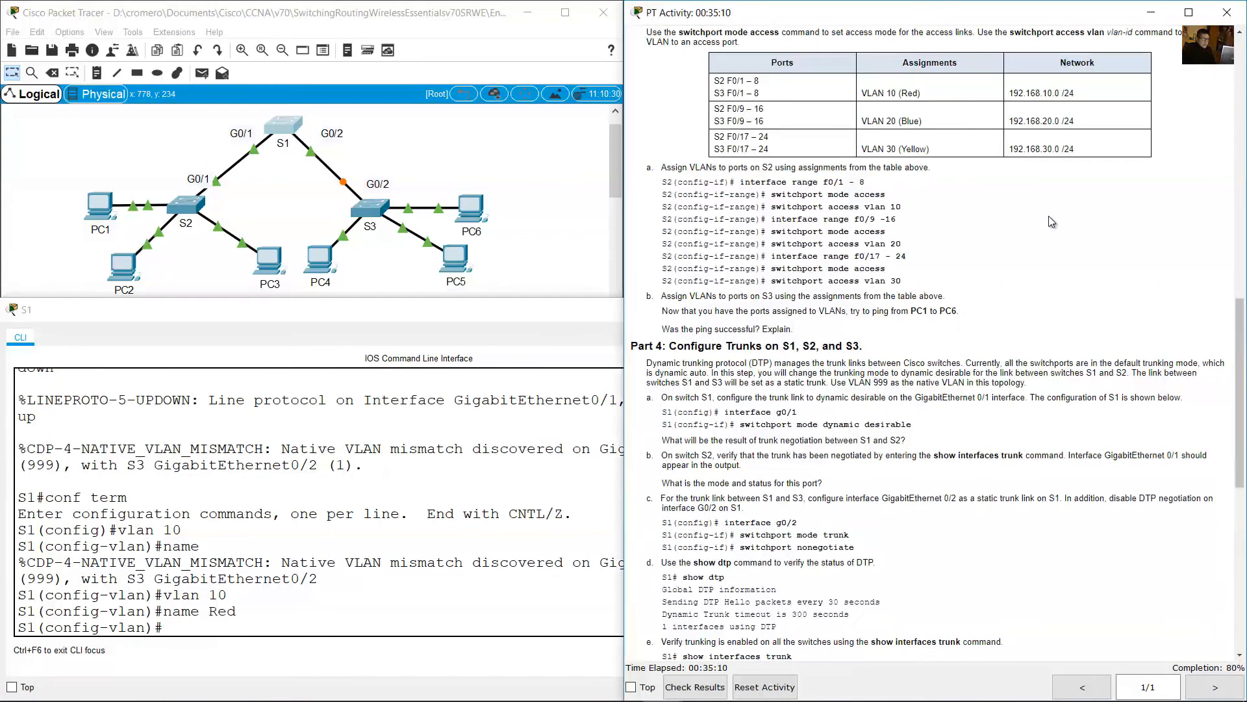
scroll(781, 283, "up", 3)
left_click_drag(720, 145, 1011, 187)
Create VLAN 20 on S1 and name it Blue
left_click(419, 580)
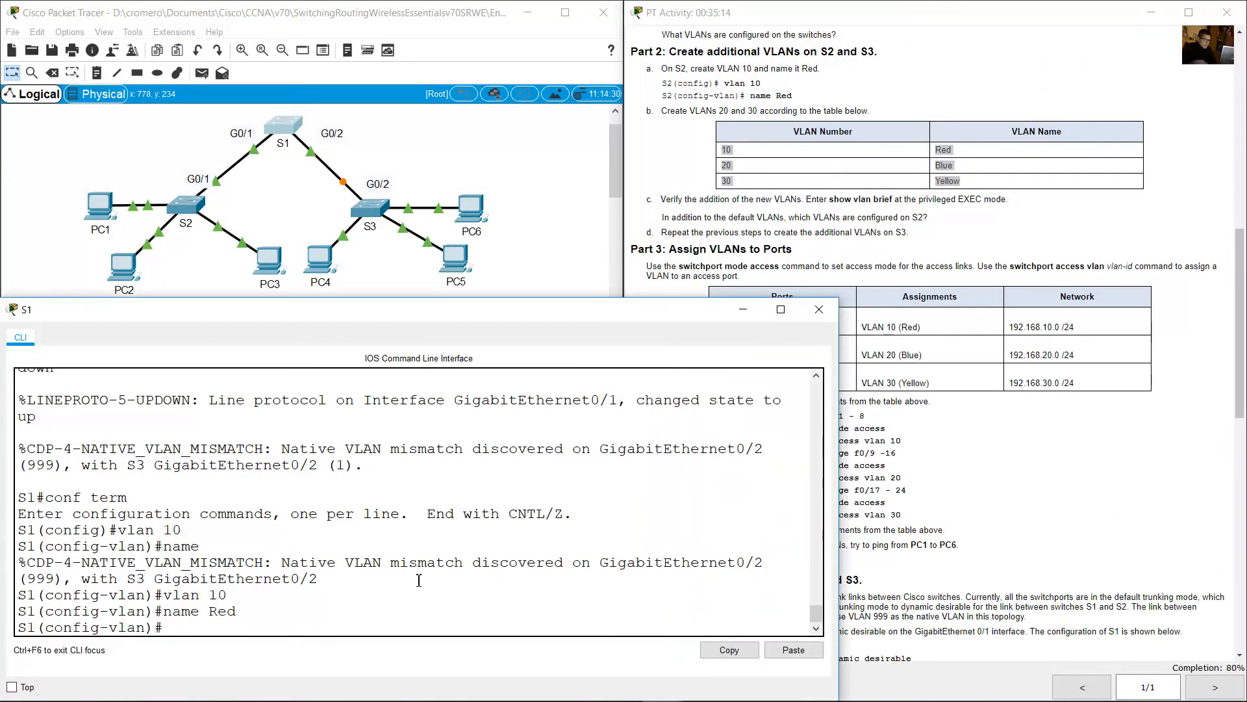
key("Up")
key("Up")
key("BackSpace")
key("BackSpace")
type("20")
key("Return")
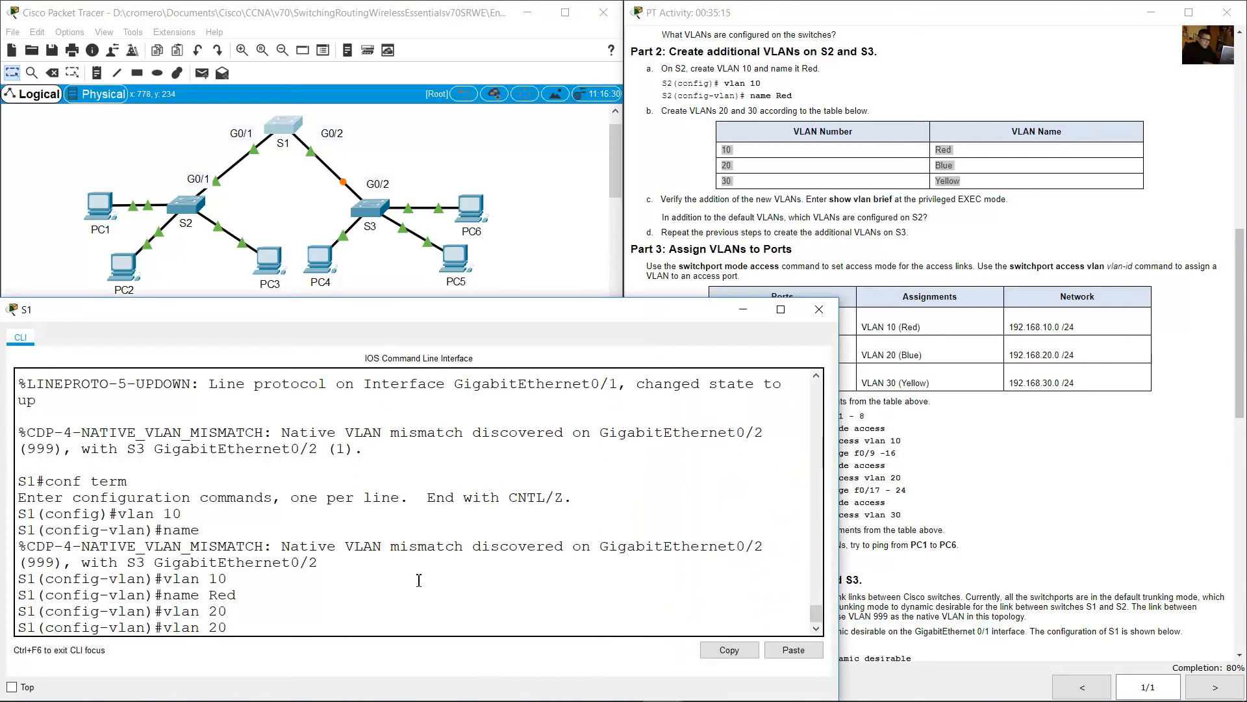
key("Up")
key("Up")
key("BackSpace")
key("BackSpace")
key("BackSpace")
type("Blue")
key("Return")
Create VLAN 30 on S1, name it Yellow, and exit VLAN configuration mode
key("Up")
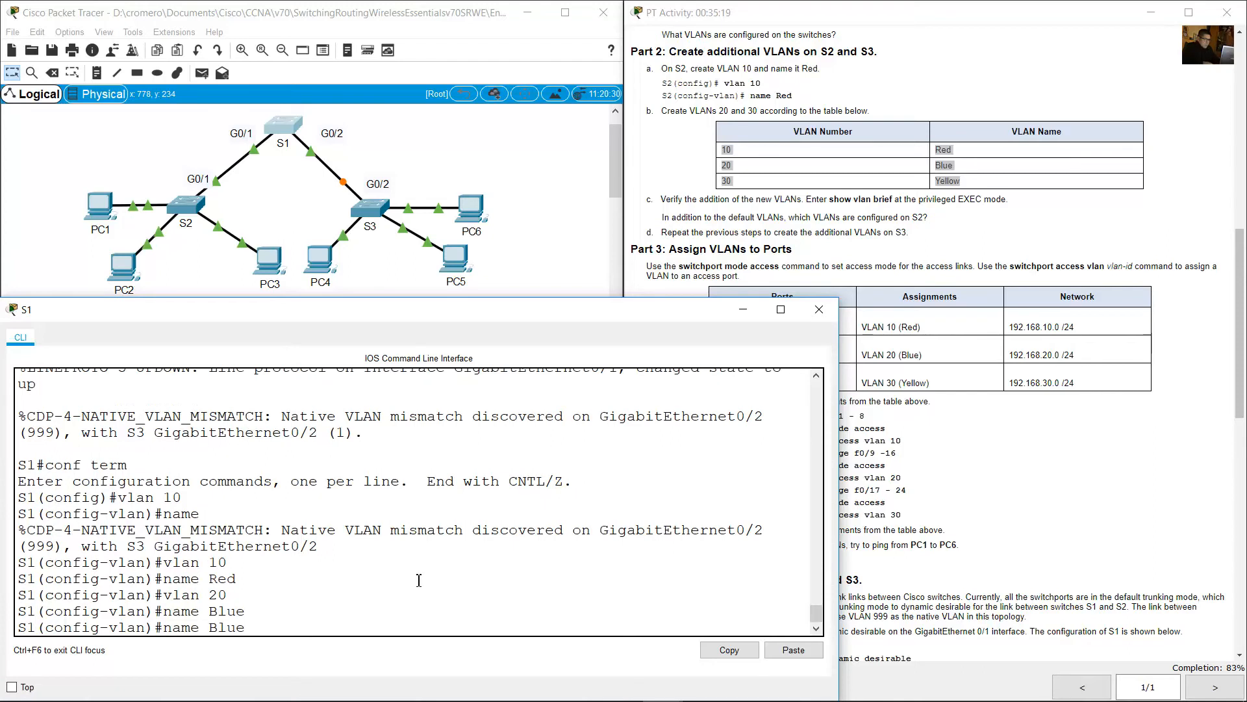
key("Up")
type("3")
key("Return")
key("Up")
key("Up")
key("BackSpace")
key("BackSpace")
key("BackSpace")
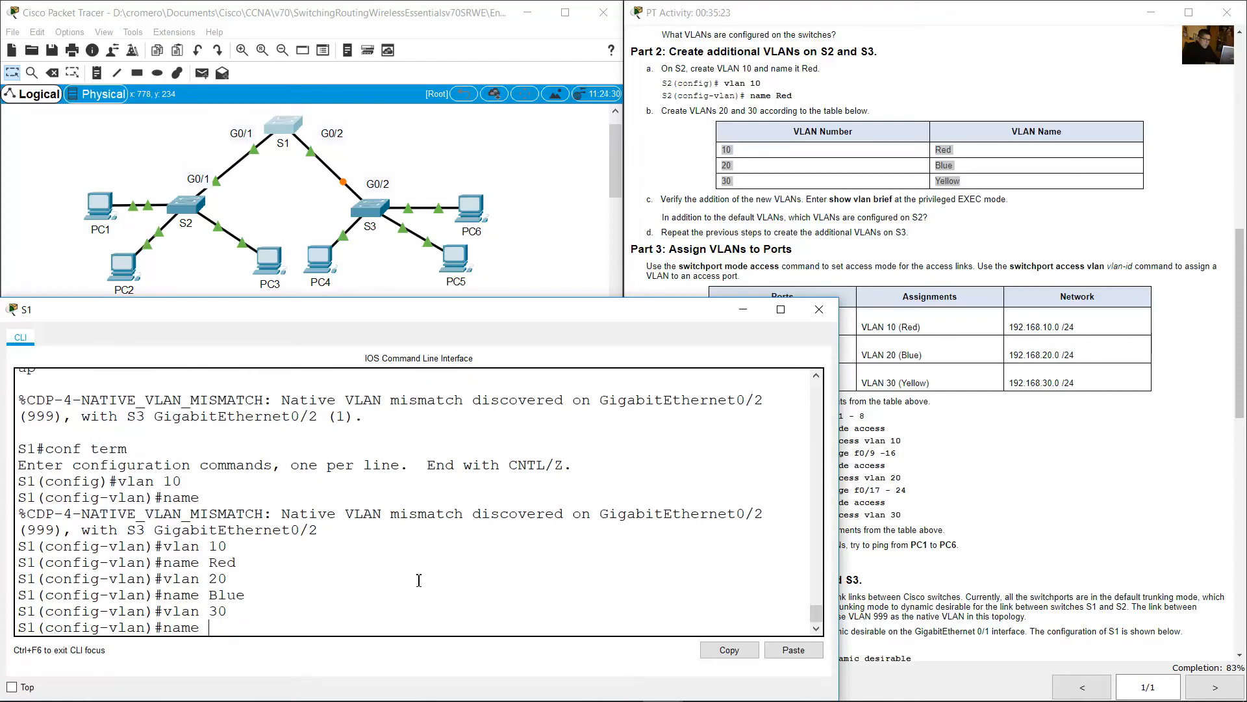
type("Yellow")
key("Return")
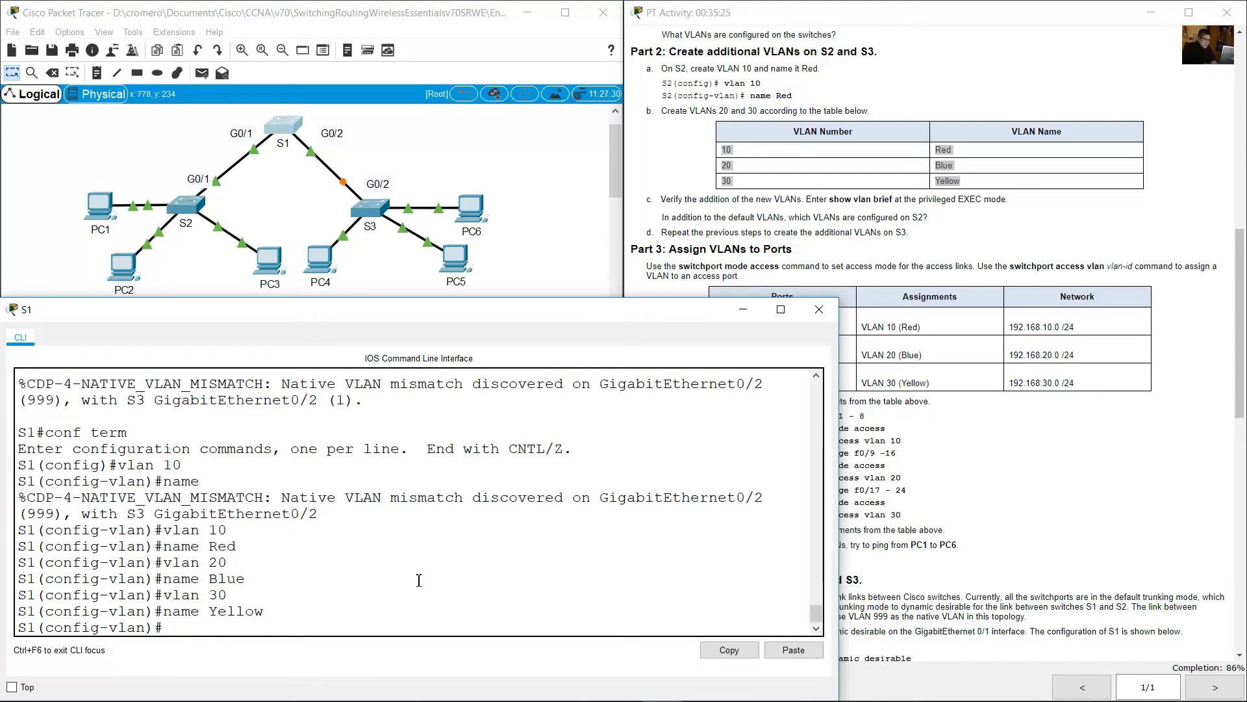
type("exit")
key("Return")
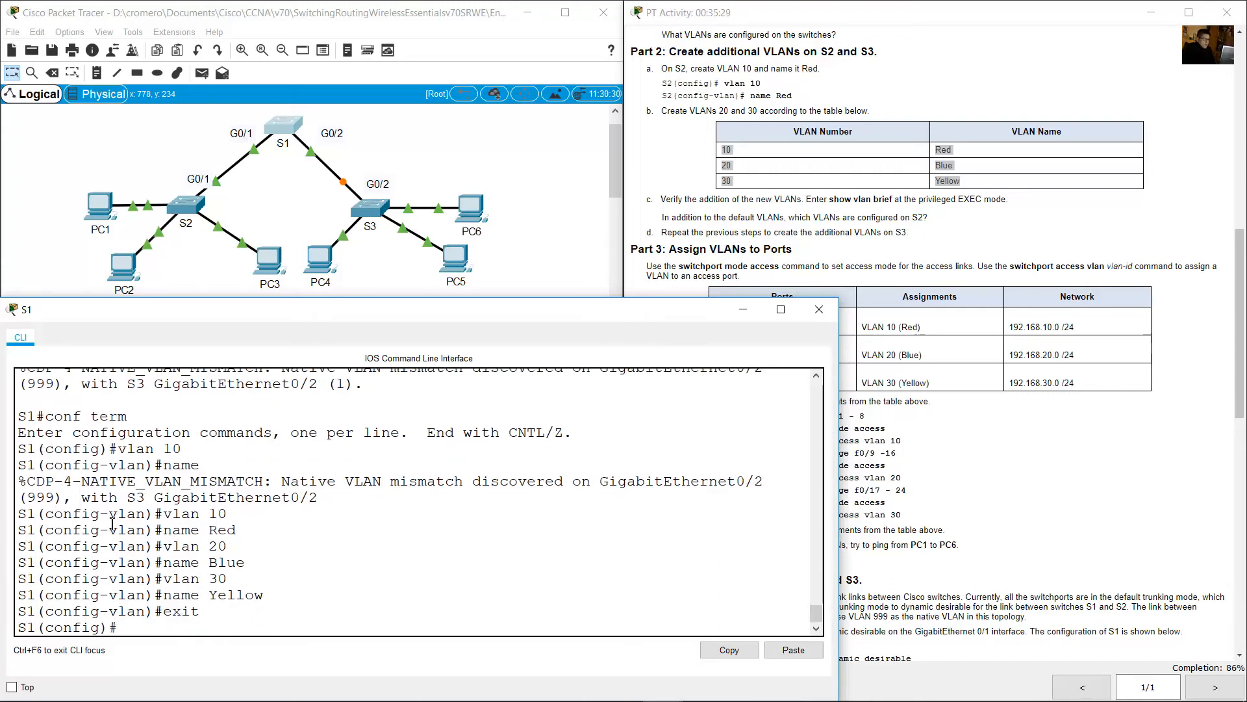
Review the VLAN 10, 20 and 30 commands entered on S1 and inspect the G0/2 link to S3 in the topology
left_click_drag(116, 520, 219, 595)
double_click(34, 533)
left_click_drag(300, 192, 265, 117)
left_click(660, 237)
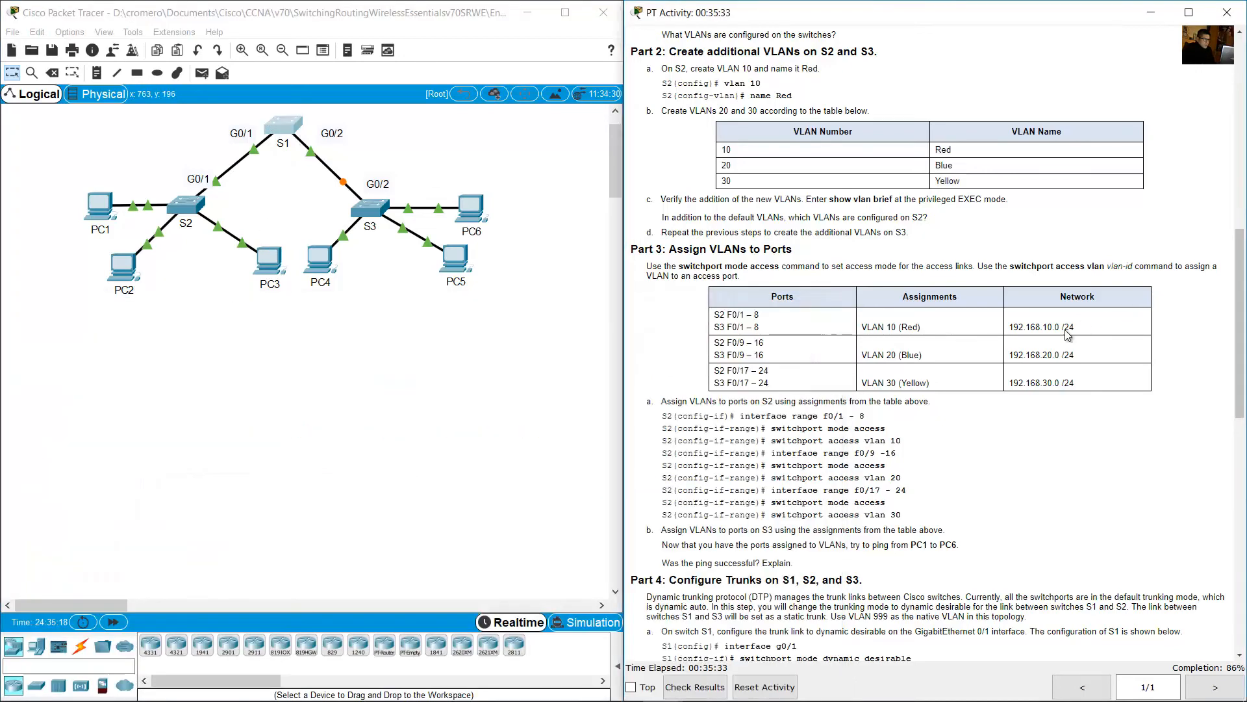
left_click_drag(1241, 390, 1241, 626)
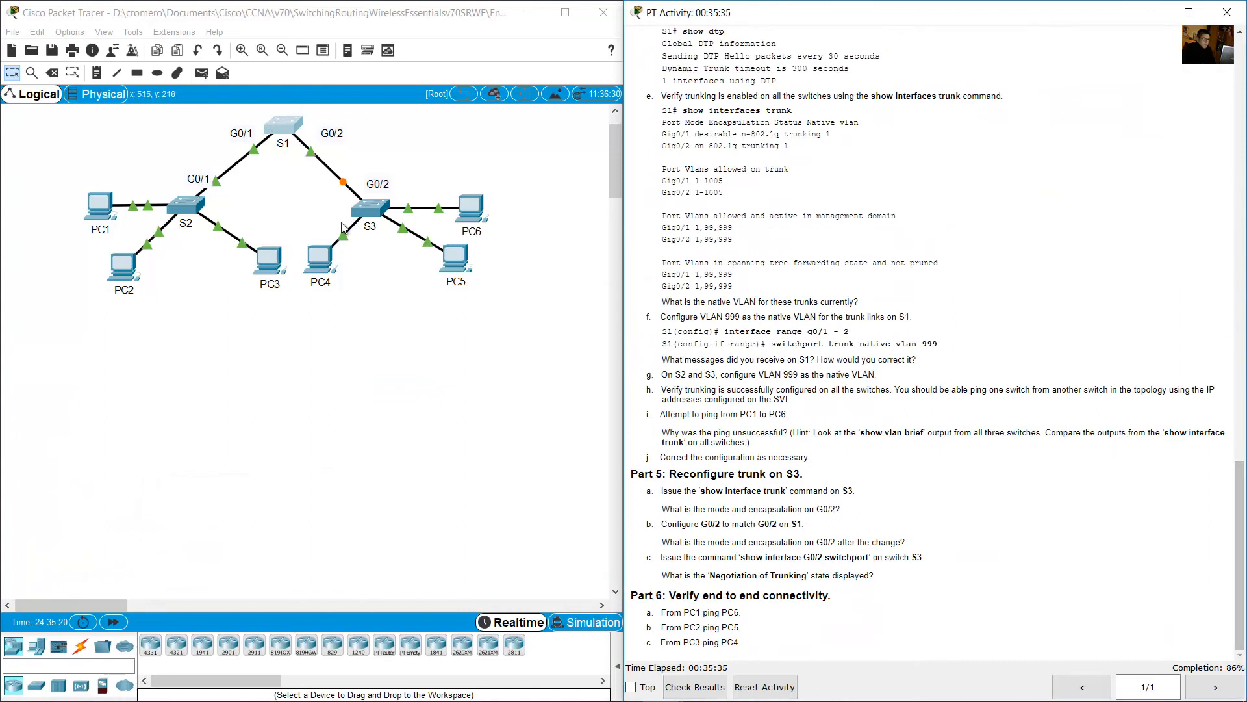
left_click(296, 189)
left_click_drag(331, 159, 397, 239)
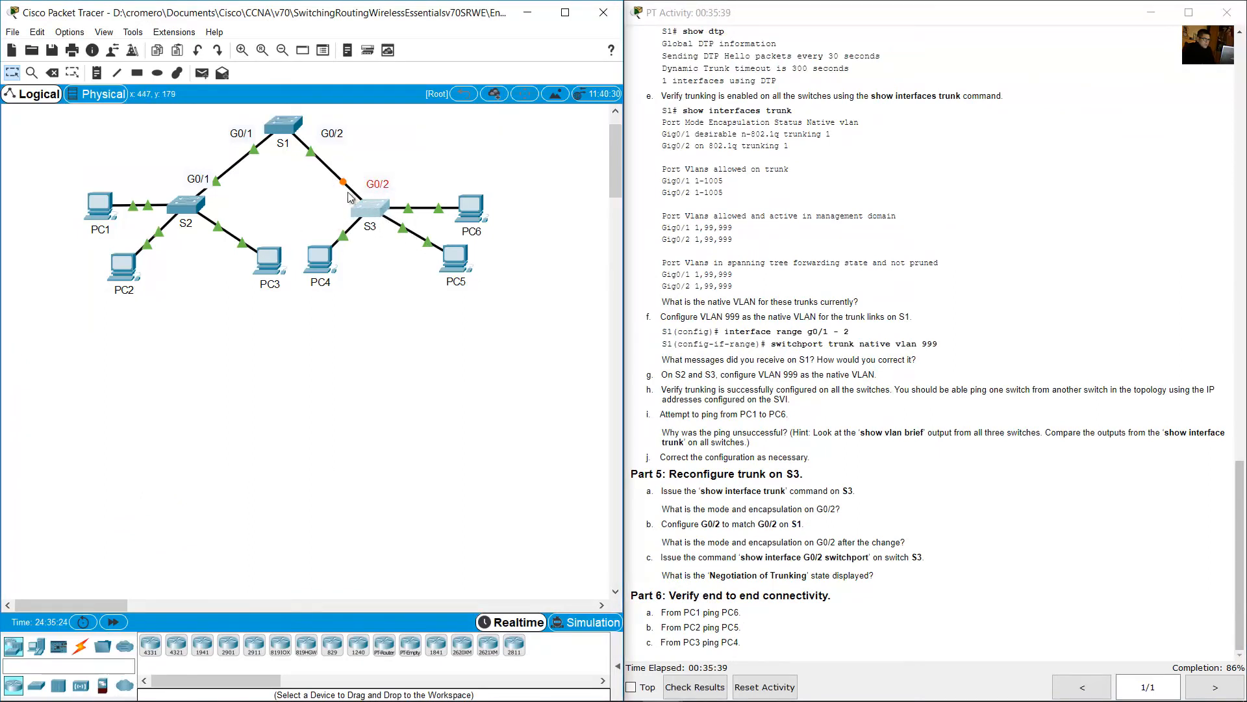
Read Part 5 step a of the instructions and run "show interface trunk" on switch S3
left_click(950, 461)
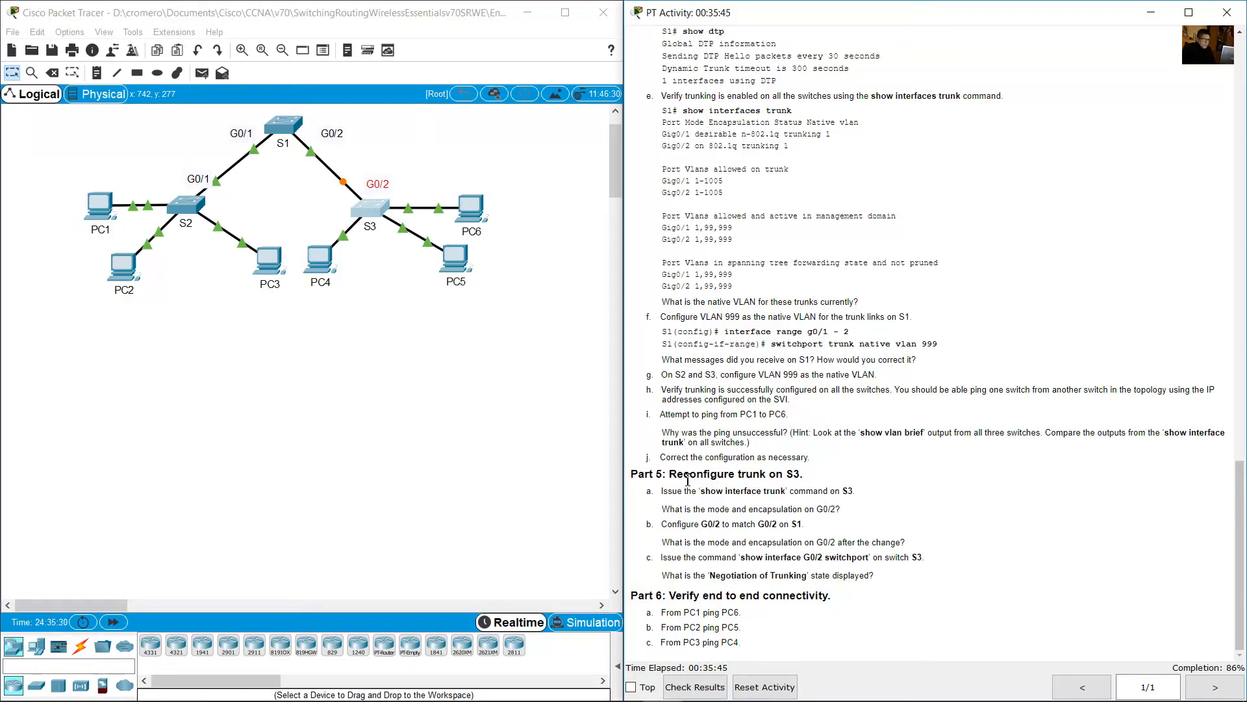
left_click_drag(677, 474, 856, 491)
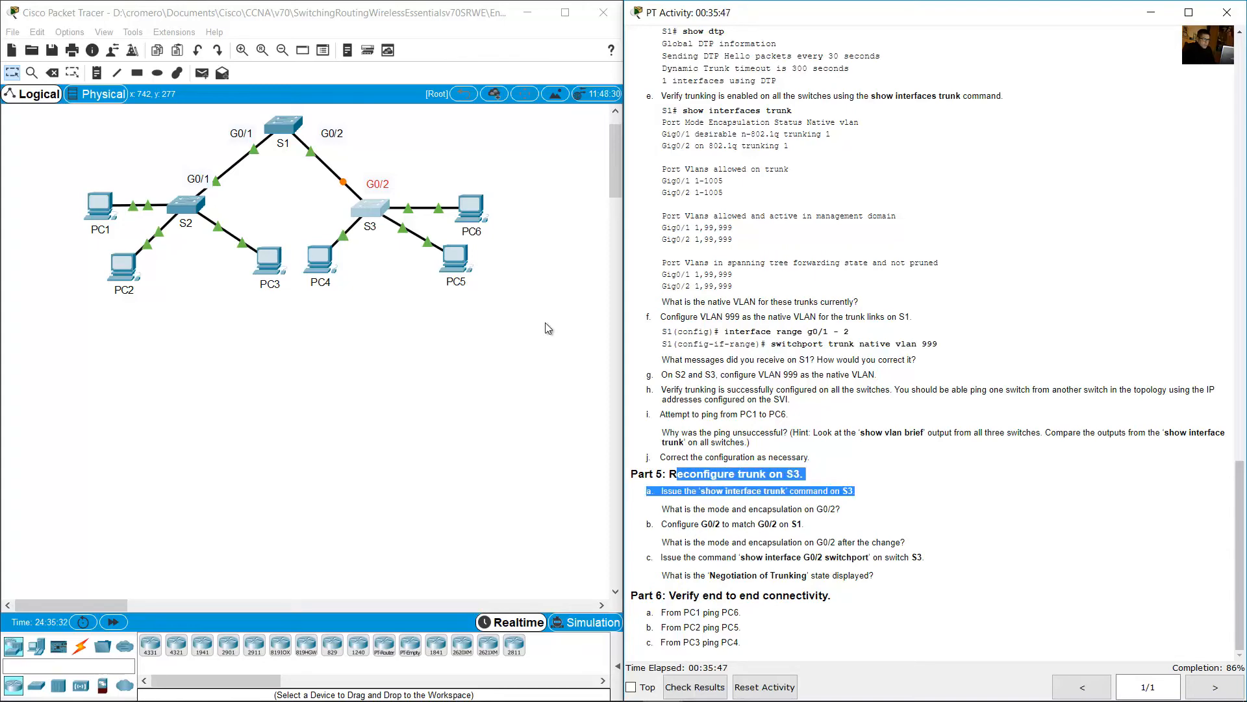
left_click(381, 211)
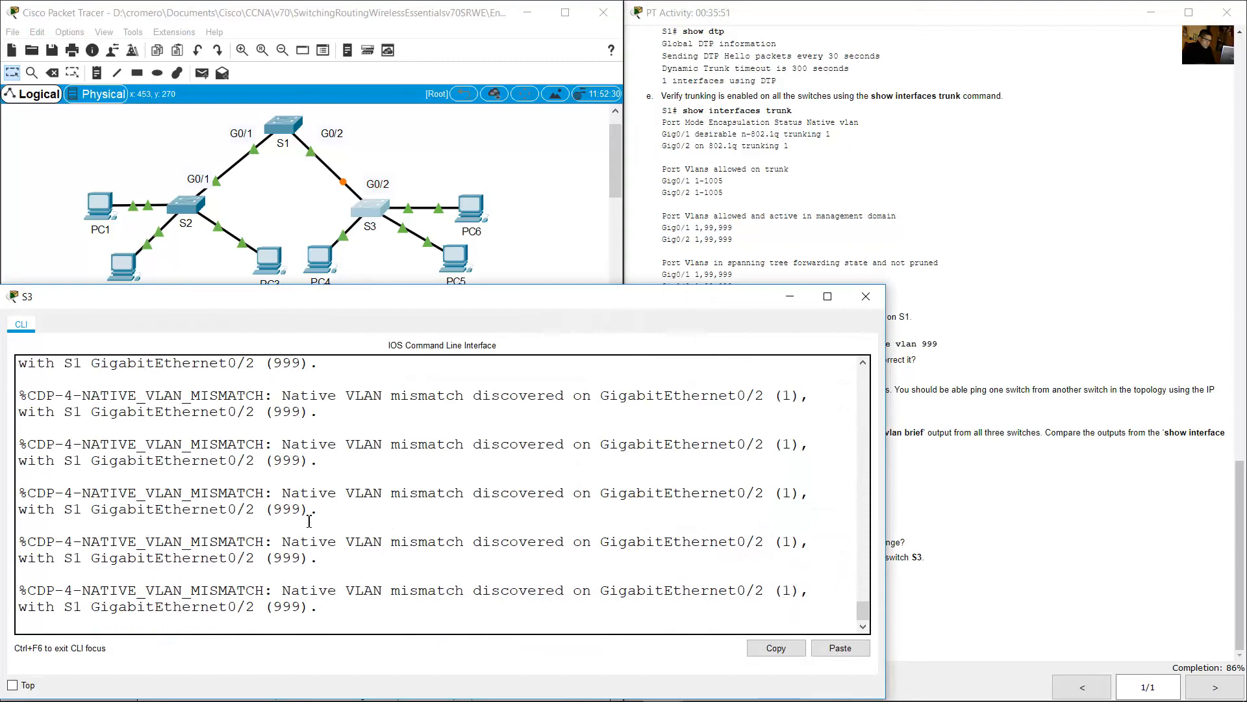
key("Return")
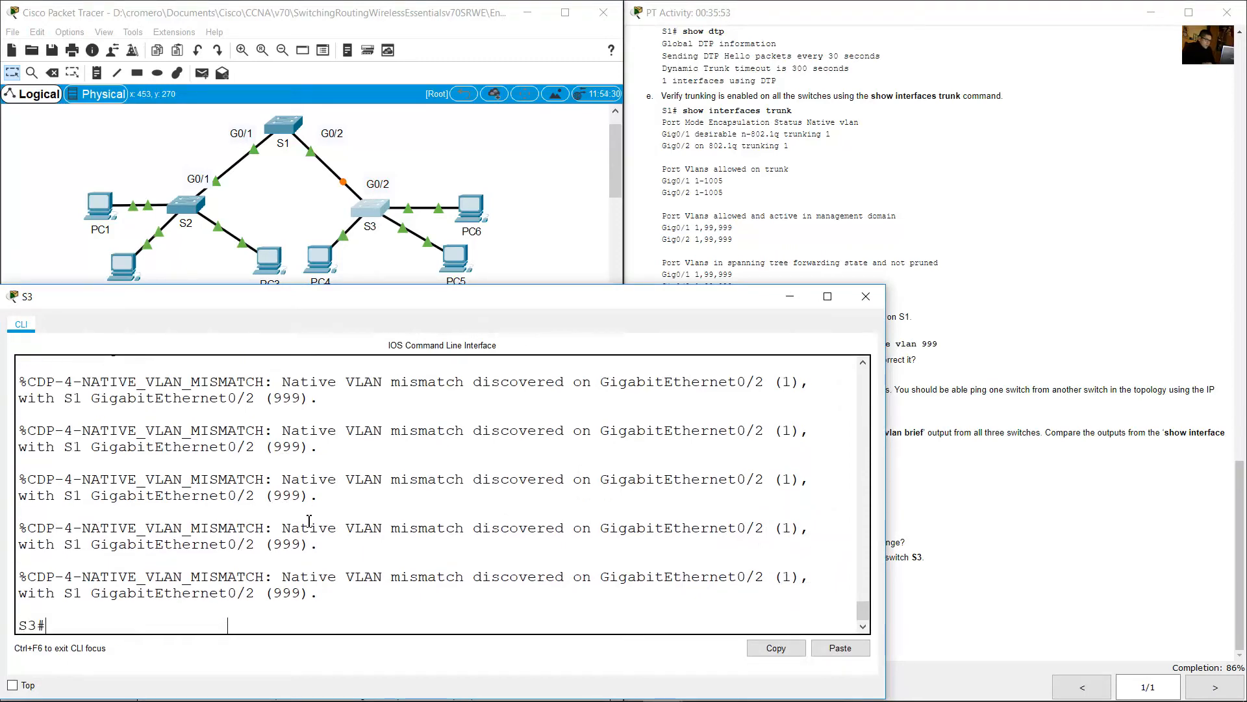
key("Up")
key("Return")
left_click_drag(158, 575, 226, 621)
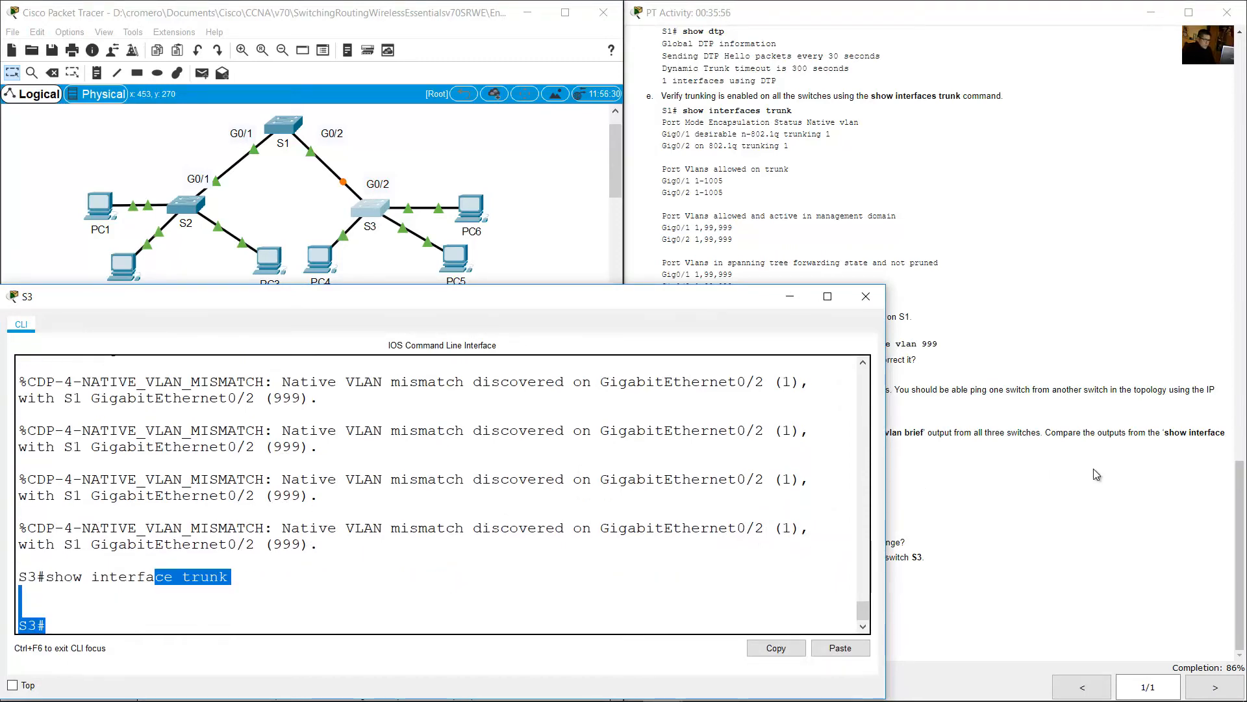
Read the question about the mode and encapsulation of G0/2, and inspect both G0/2 ends of the S1–S3 link in the topology
left_click(1094, 470)
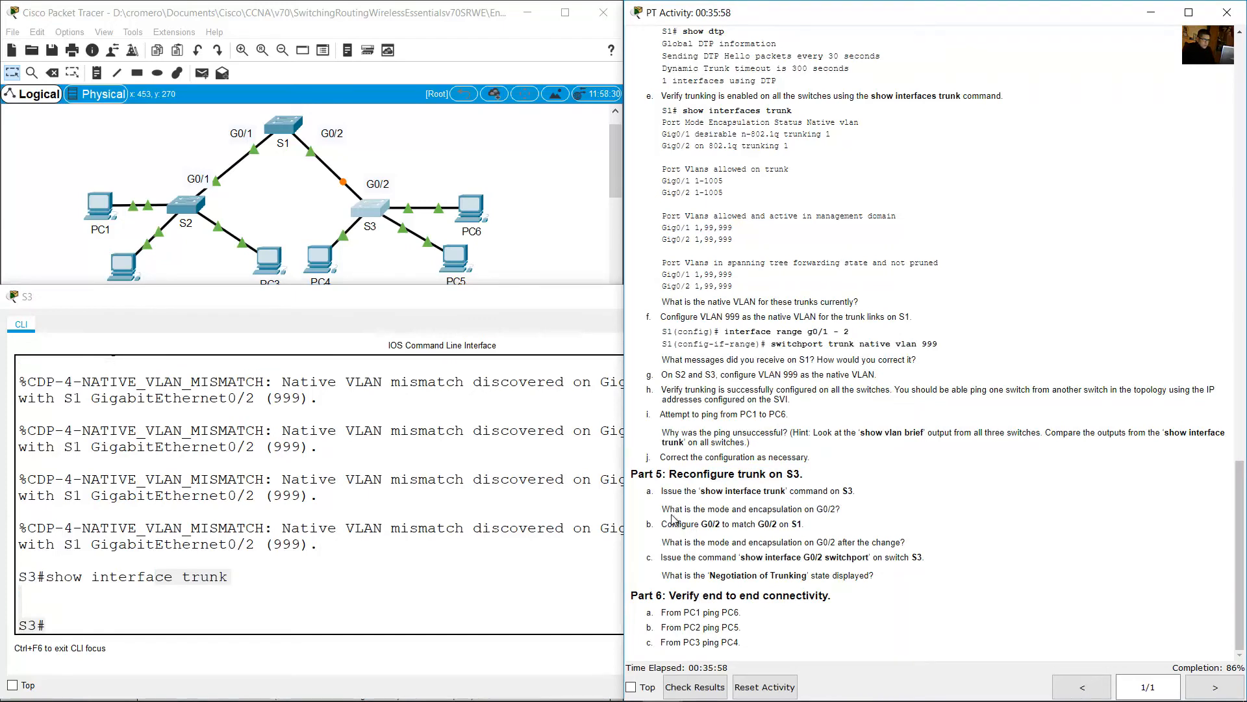
left_click_drag(663, 508, 855, 513)
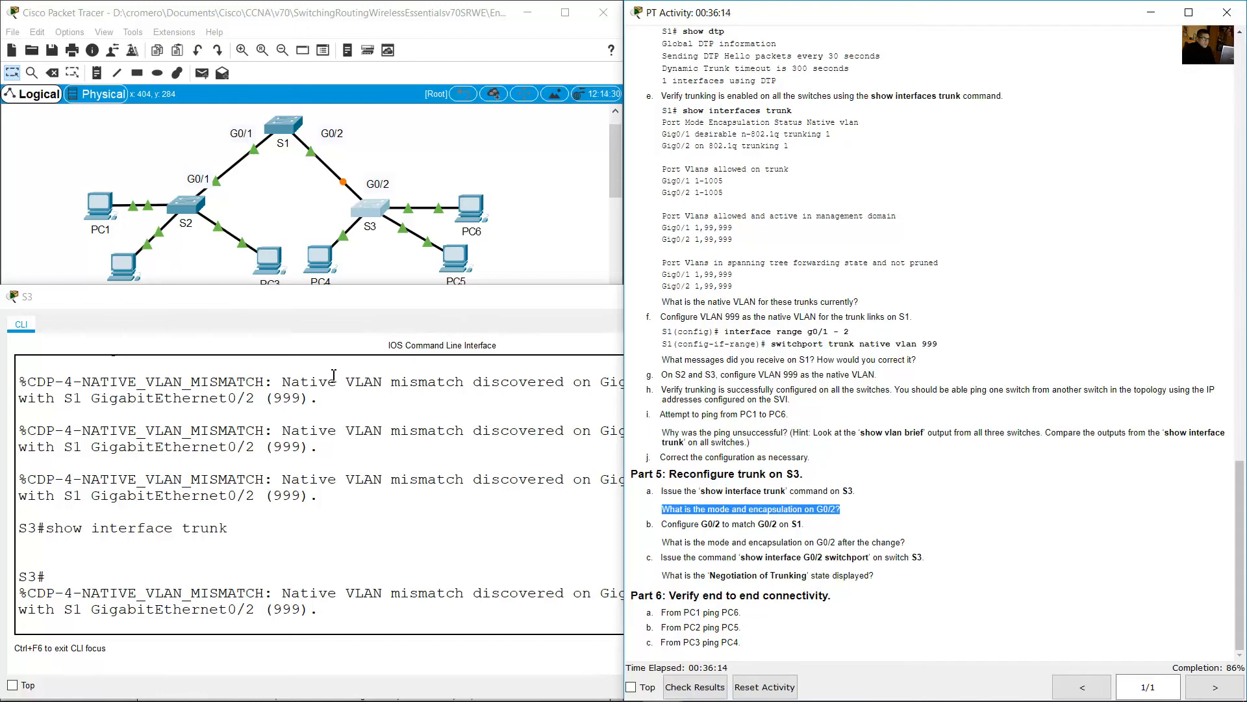
left_click(373, 137)
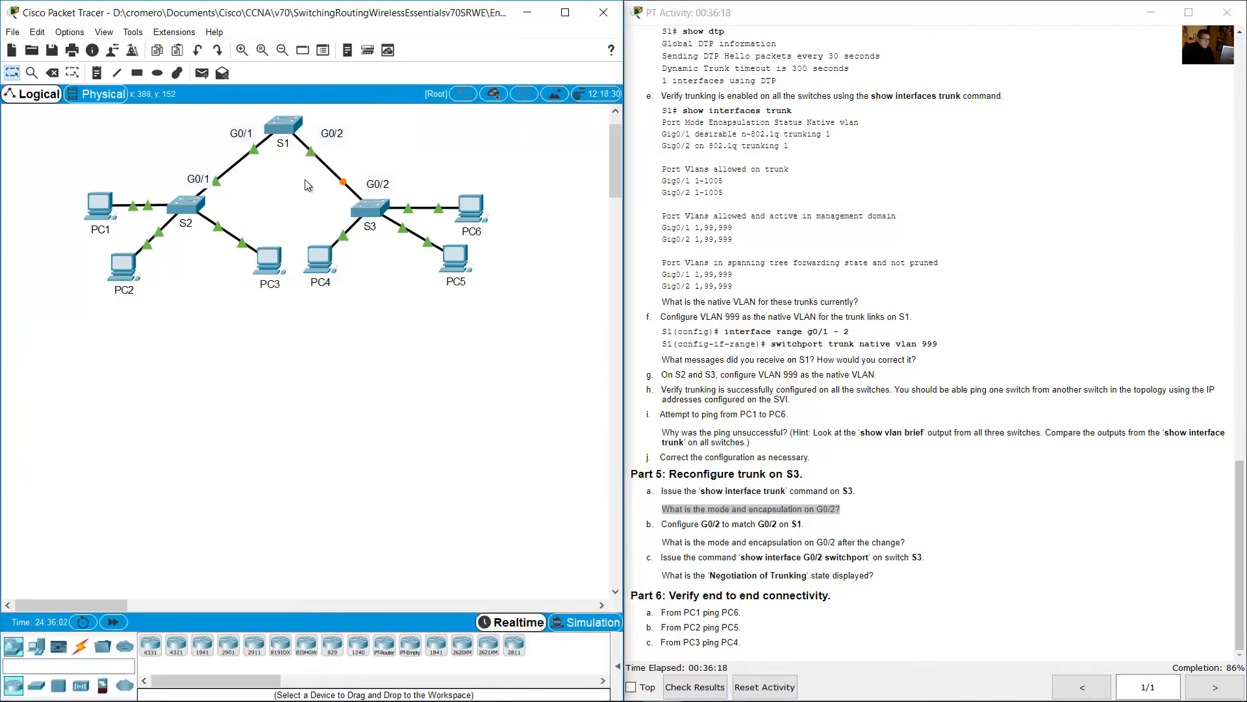
left_click_drag(361, 113, 266, 157)
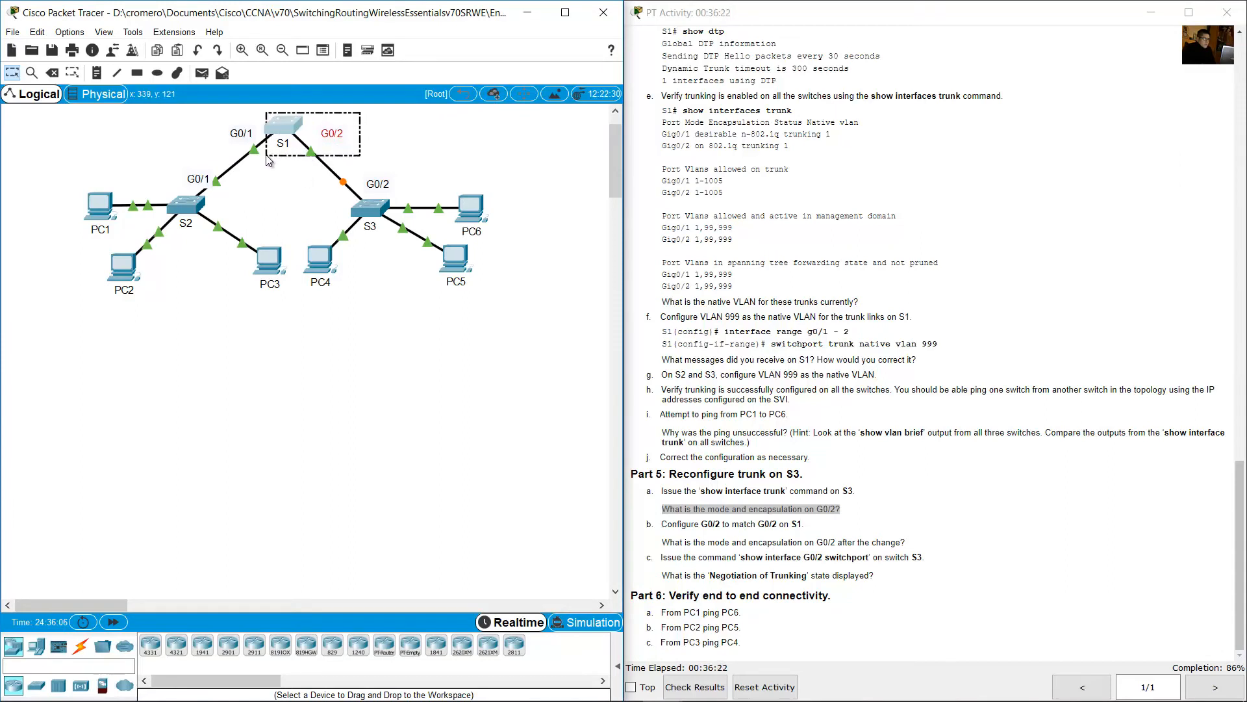
left_click(422, 161)
left_click_drag(369, 187, 337, 208)
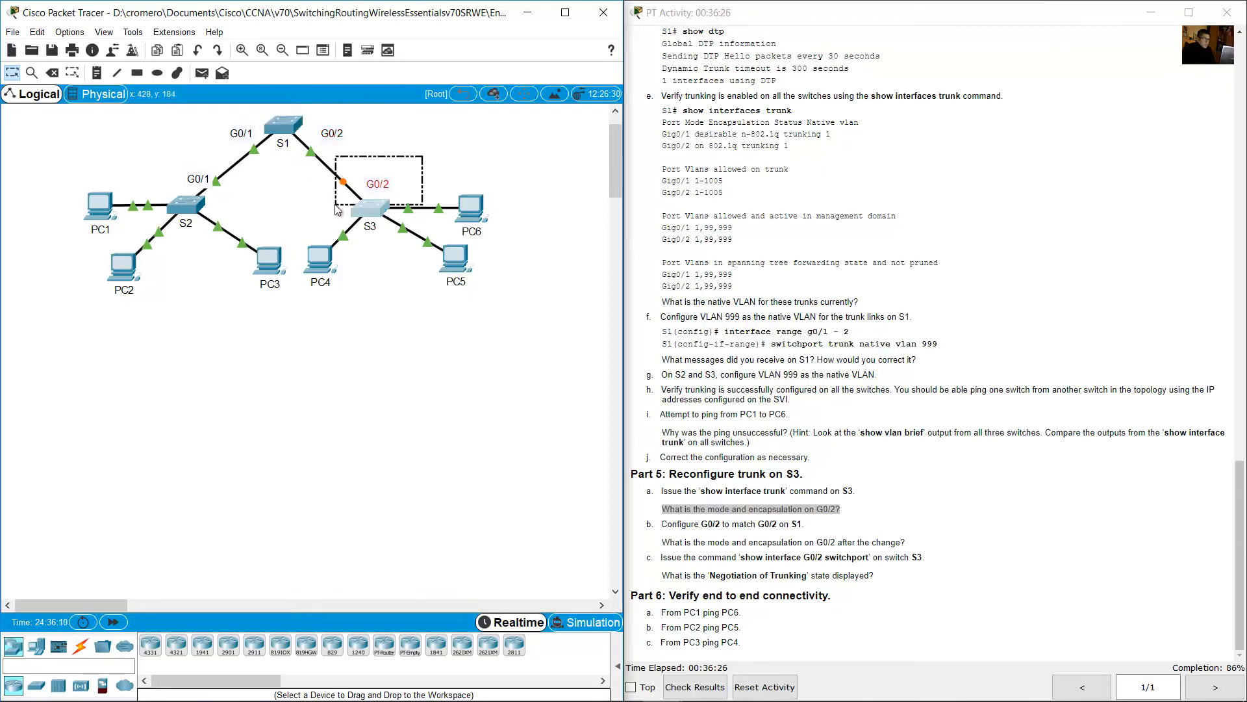
Run "show vlan brief" on S3 and examine the ports assigned to default VLAN 1
left_click(379, 211)
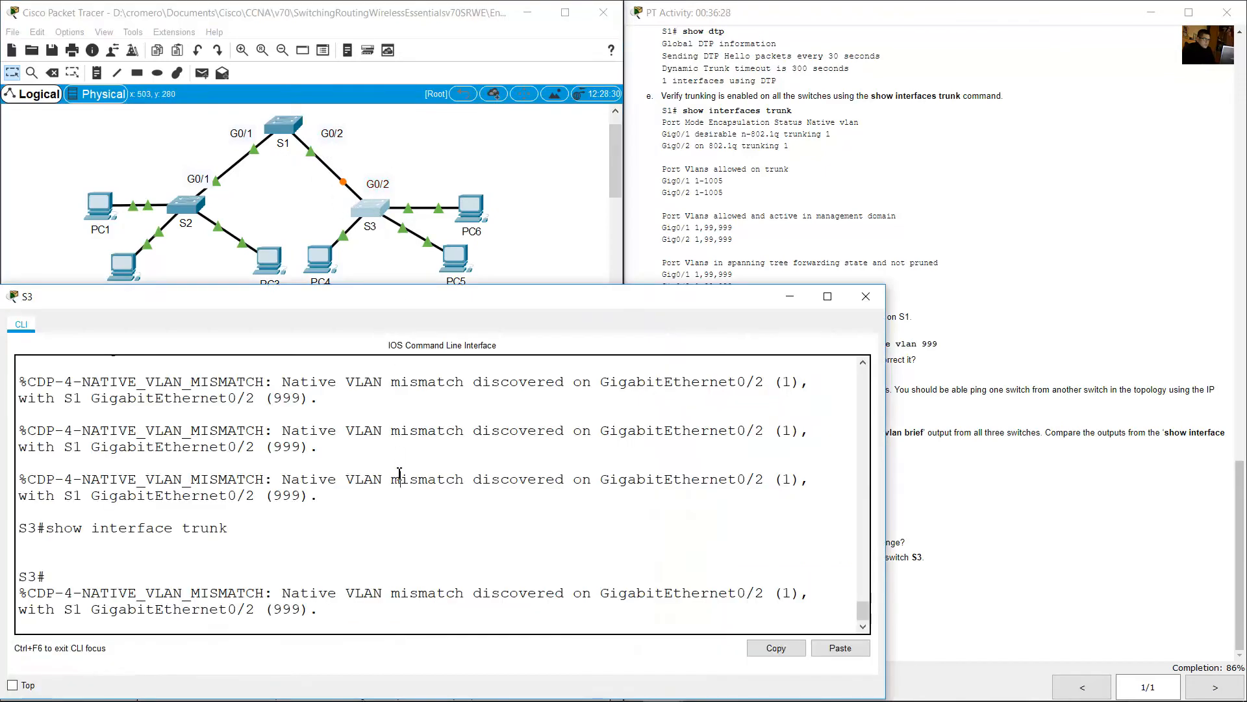
key("Return")
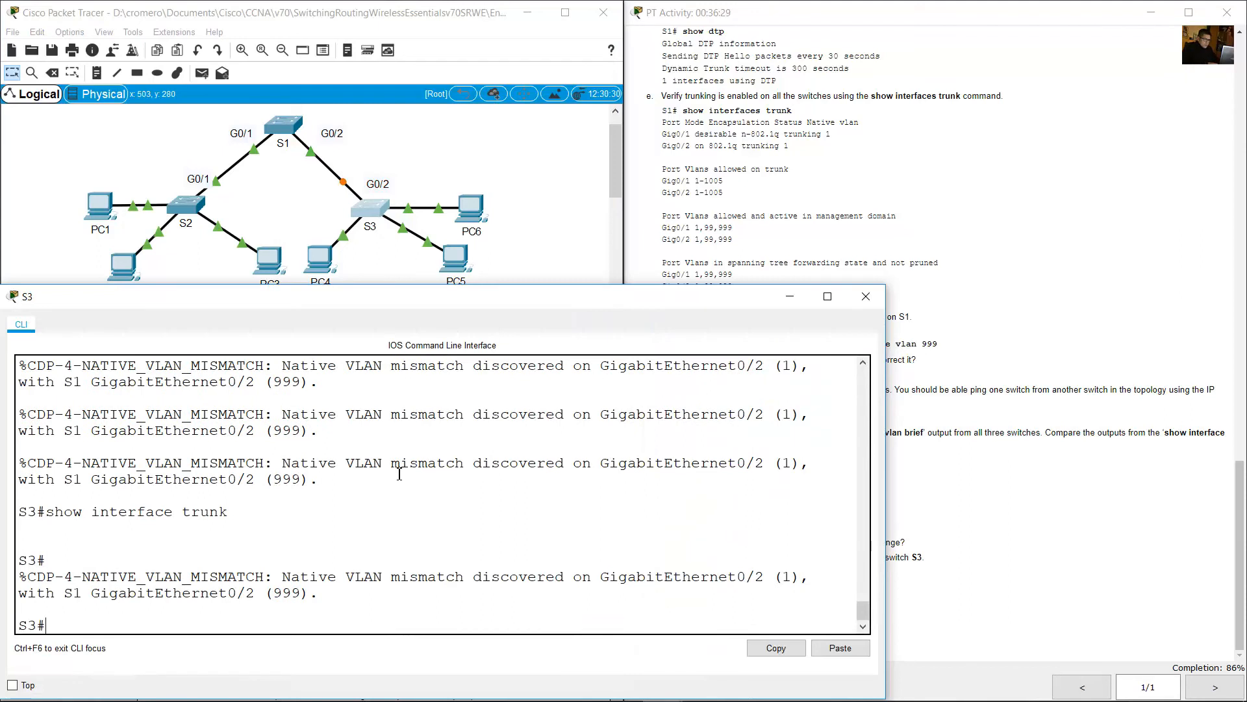
type("show vlan brief")
key("Return")
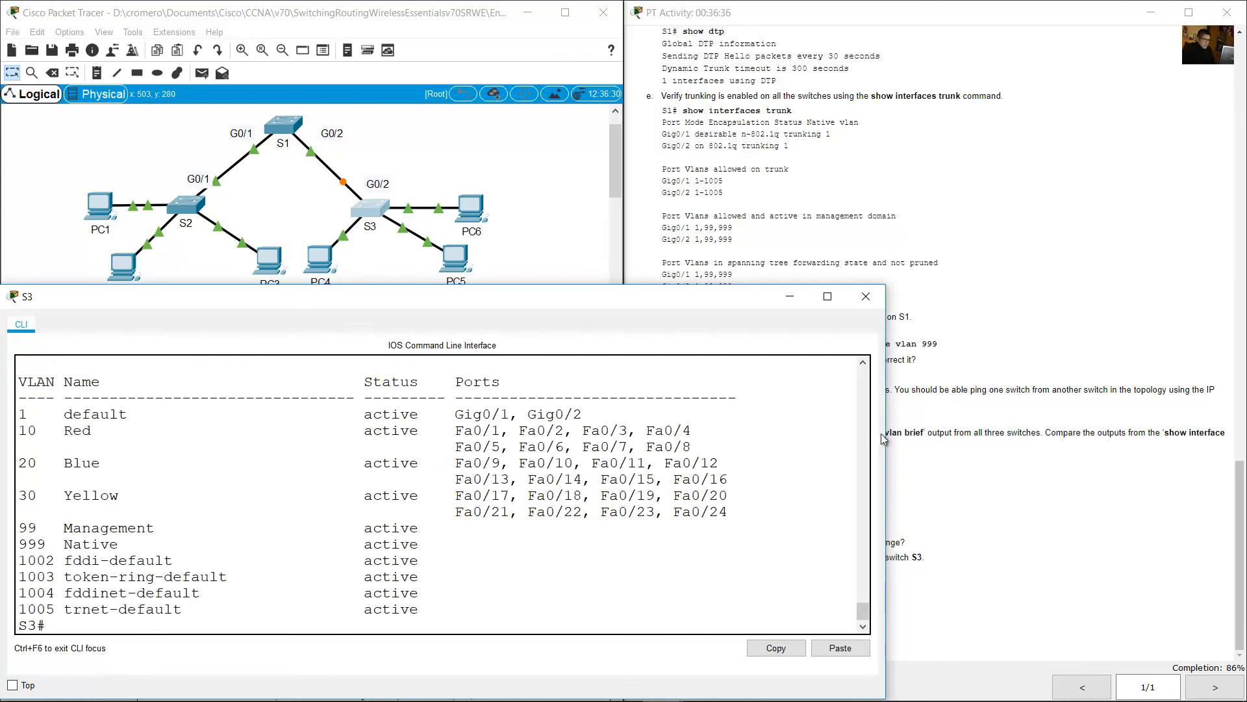
left_click_drag(885, 437, 904, 434)
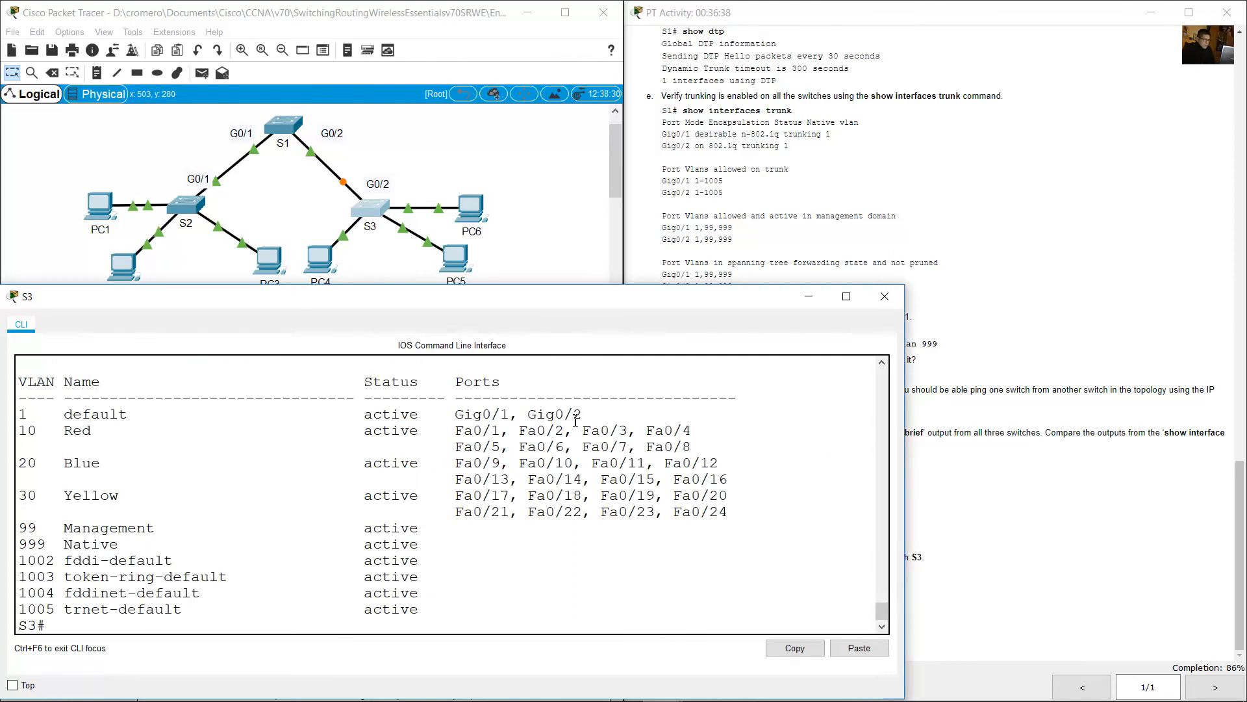
left_click_drag(580, 415, 519, 414)
left_click_drag(128, 424, 6, 423)
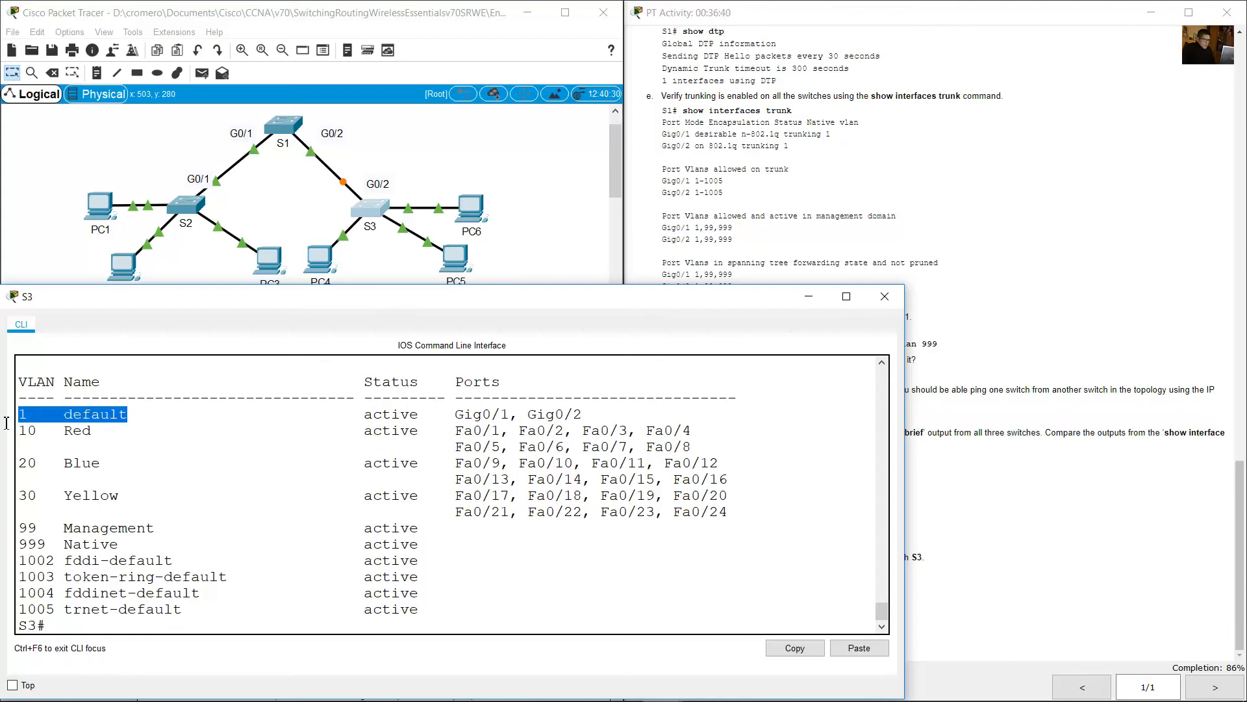
triple_click(429, 414)
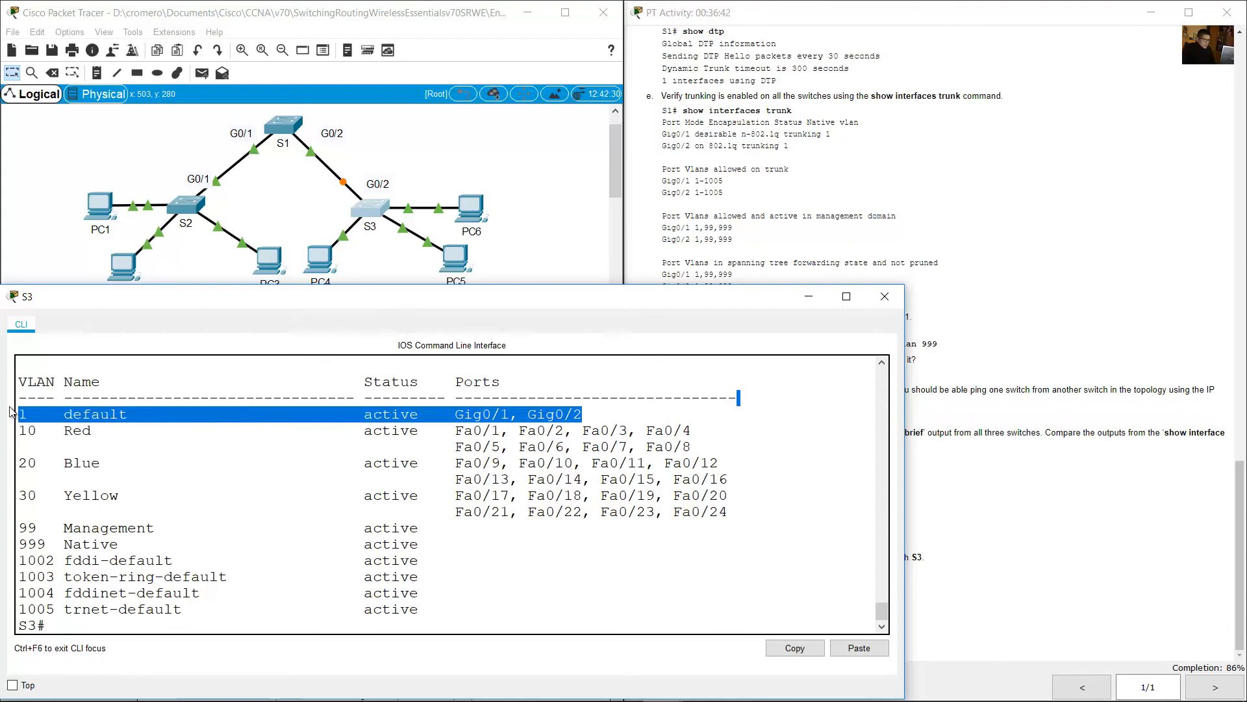
Following Part 5 step b, configure interface G0/2 on S3 with "switchport mode trunk"
left_click(808, 302)
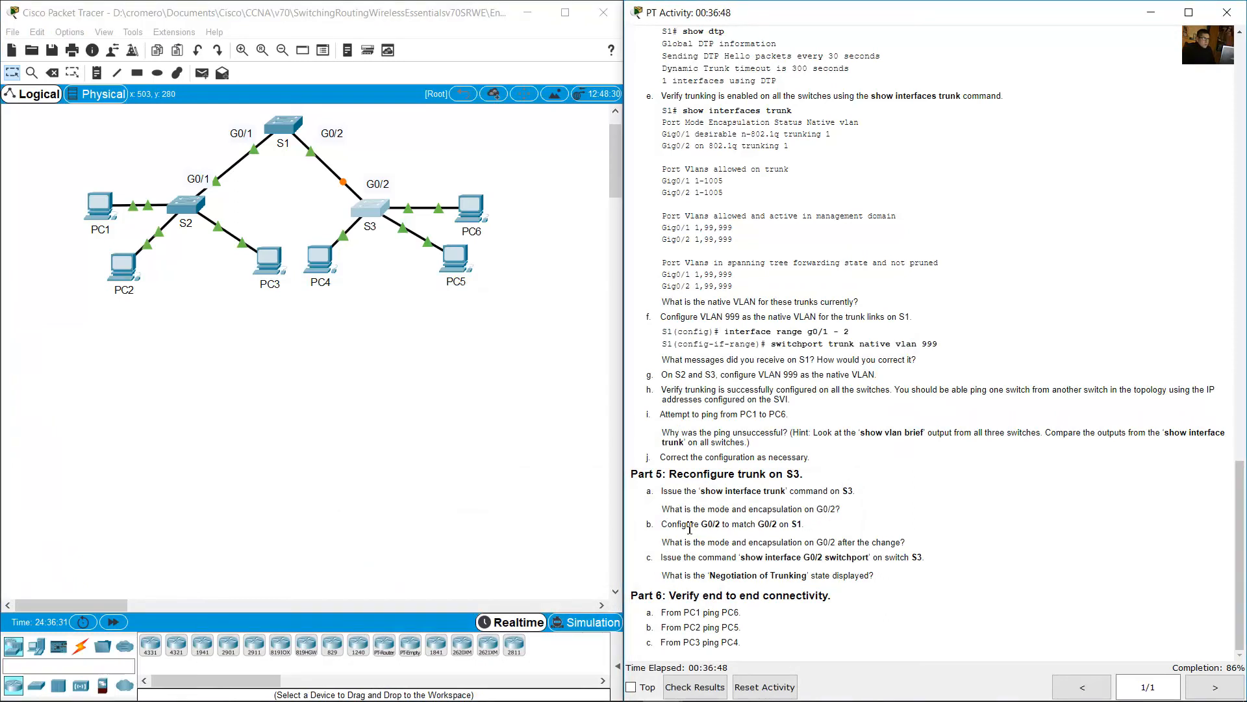
left_click_drag(687, 524, 809, 530)
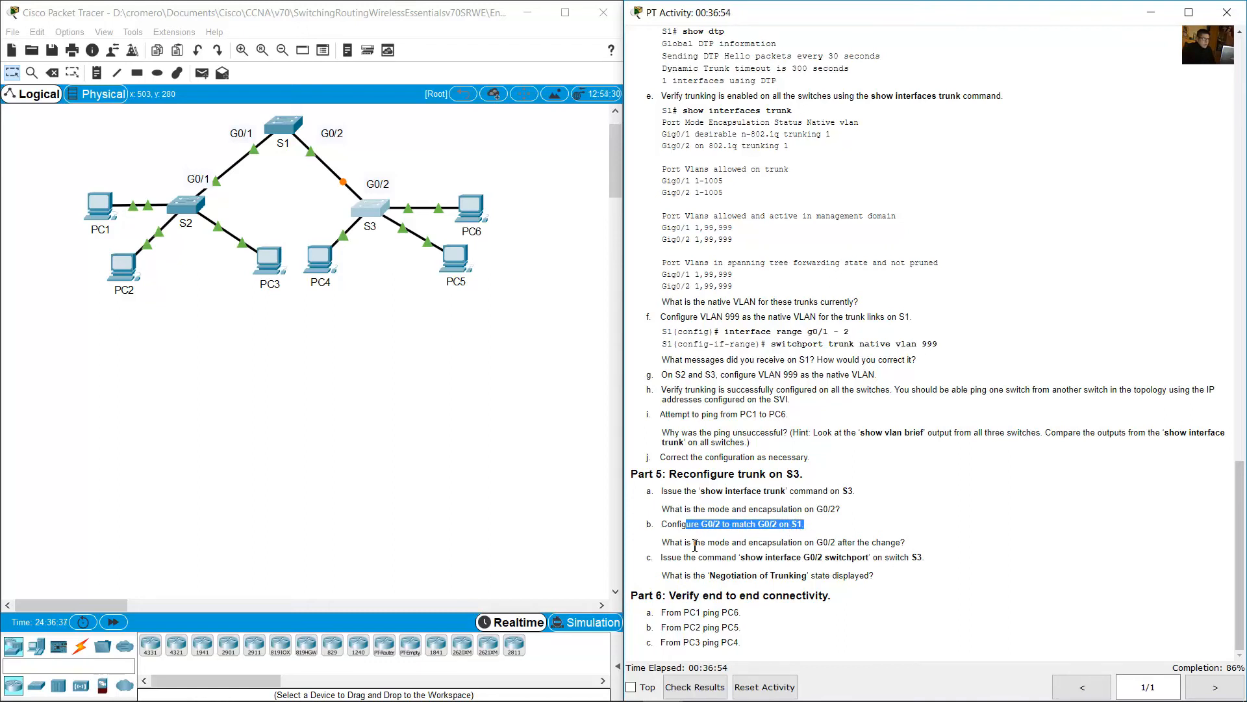
left_click(366, 424)
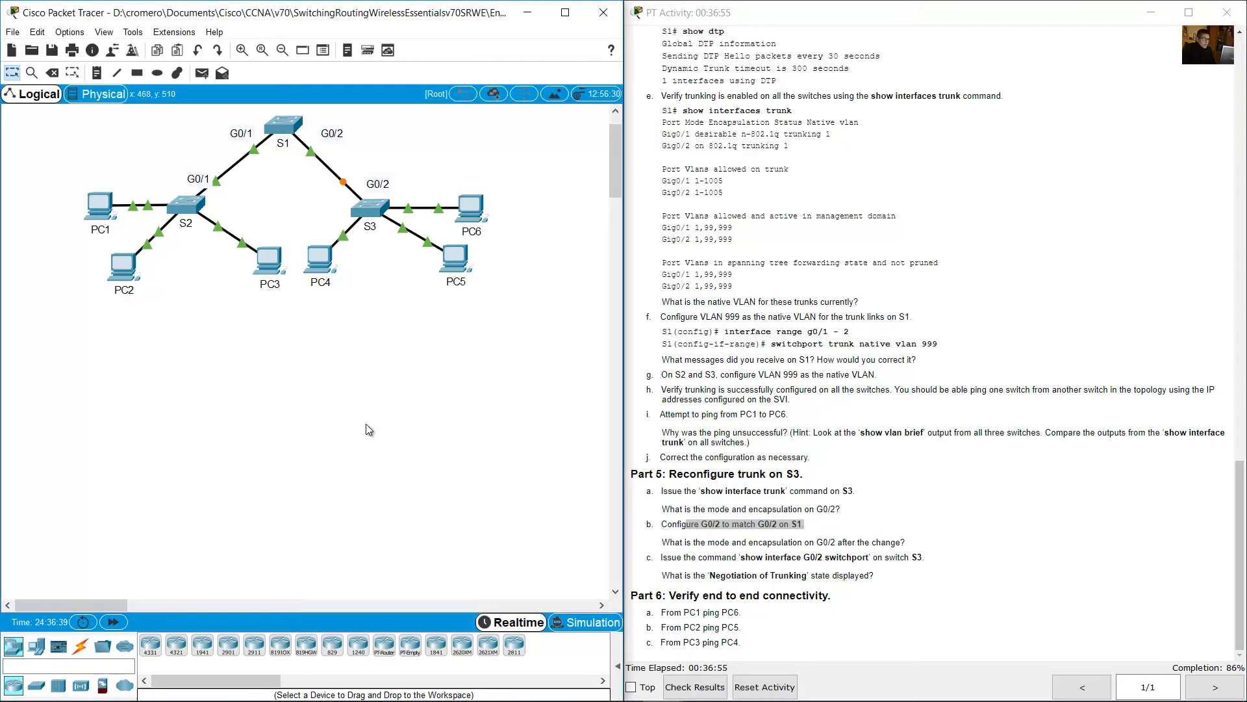
left_click(362, 213)
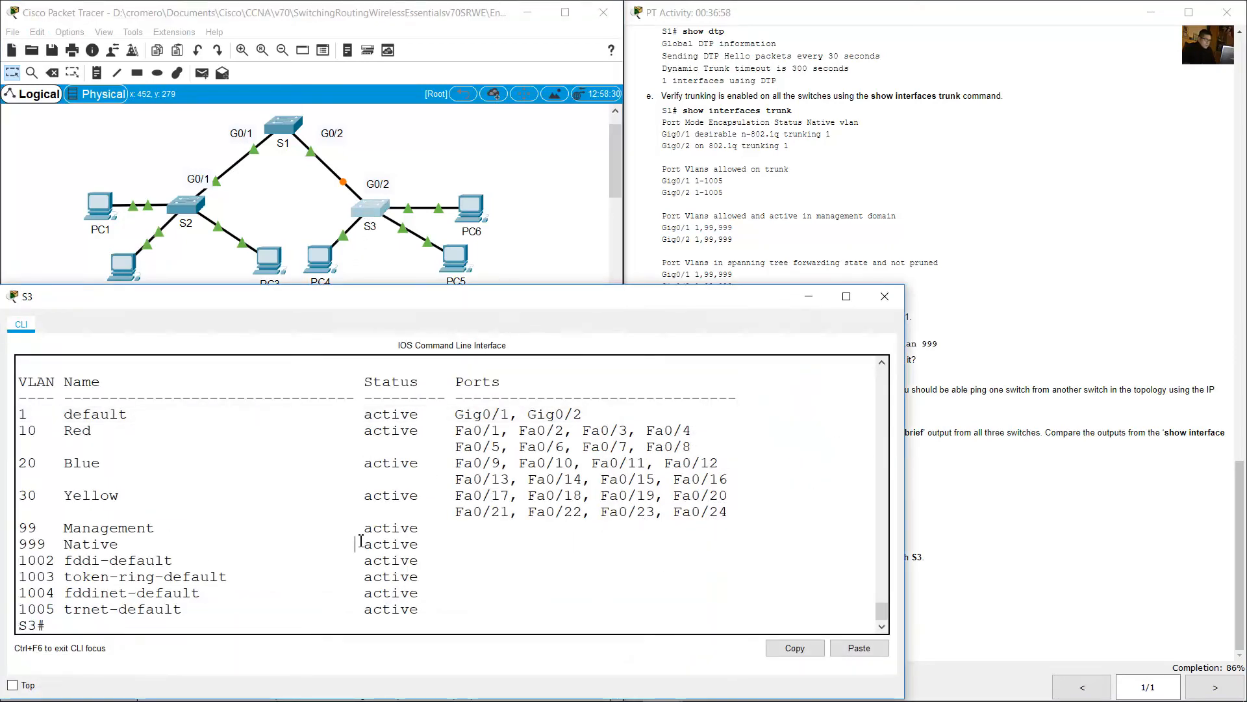
type("conf term")
key("Return")
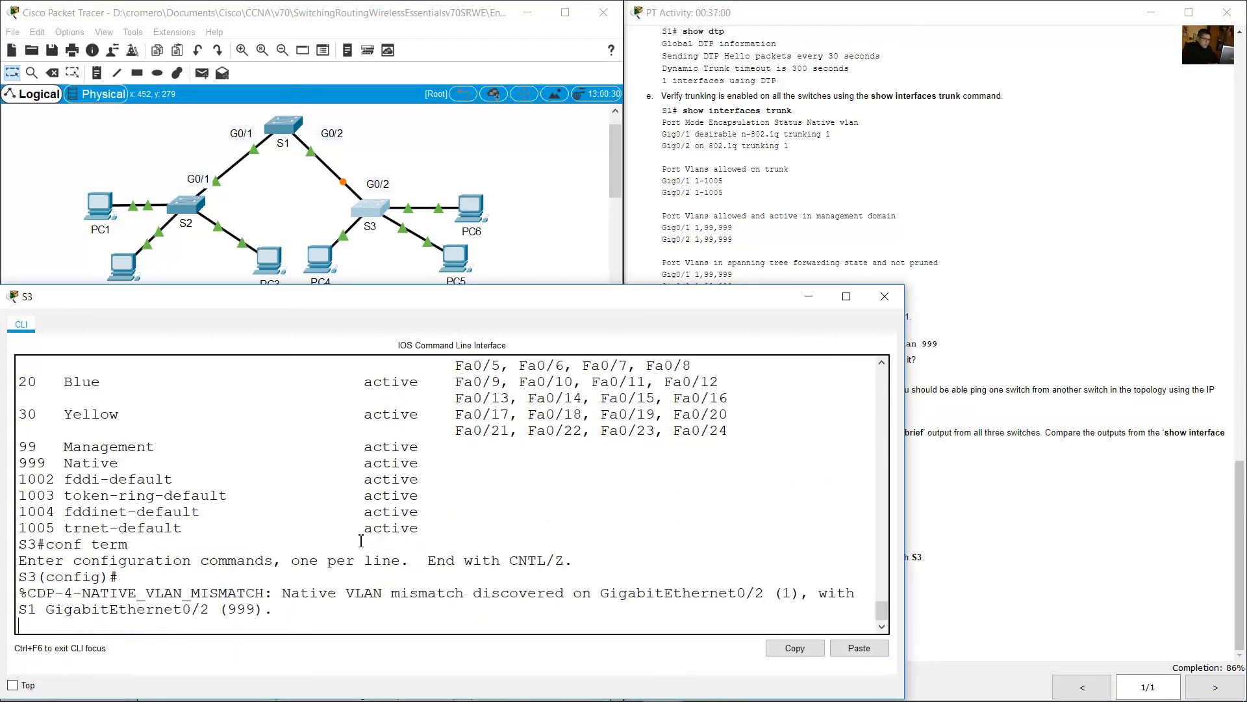
key("Return")
type("int g0")
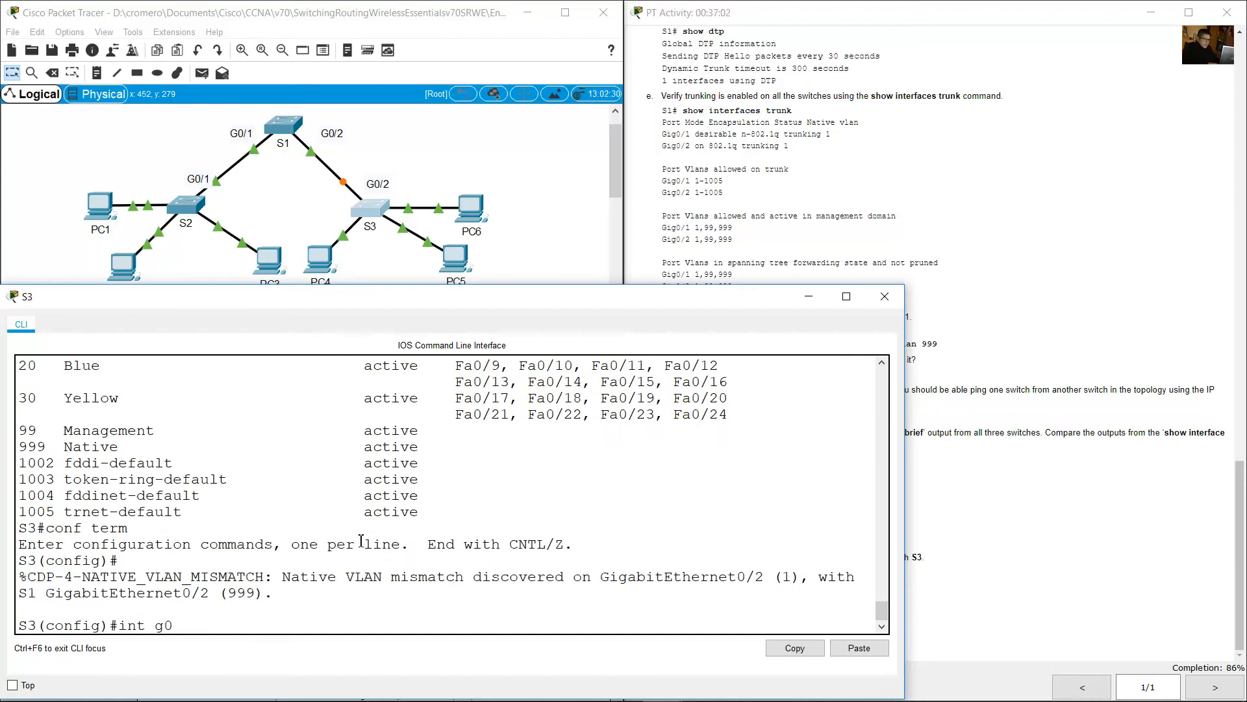
type("/2")
key("Return")
type("swi")
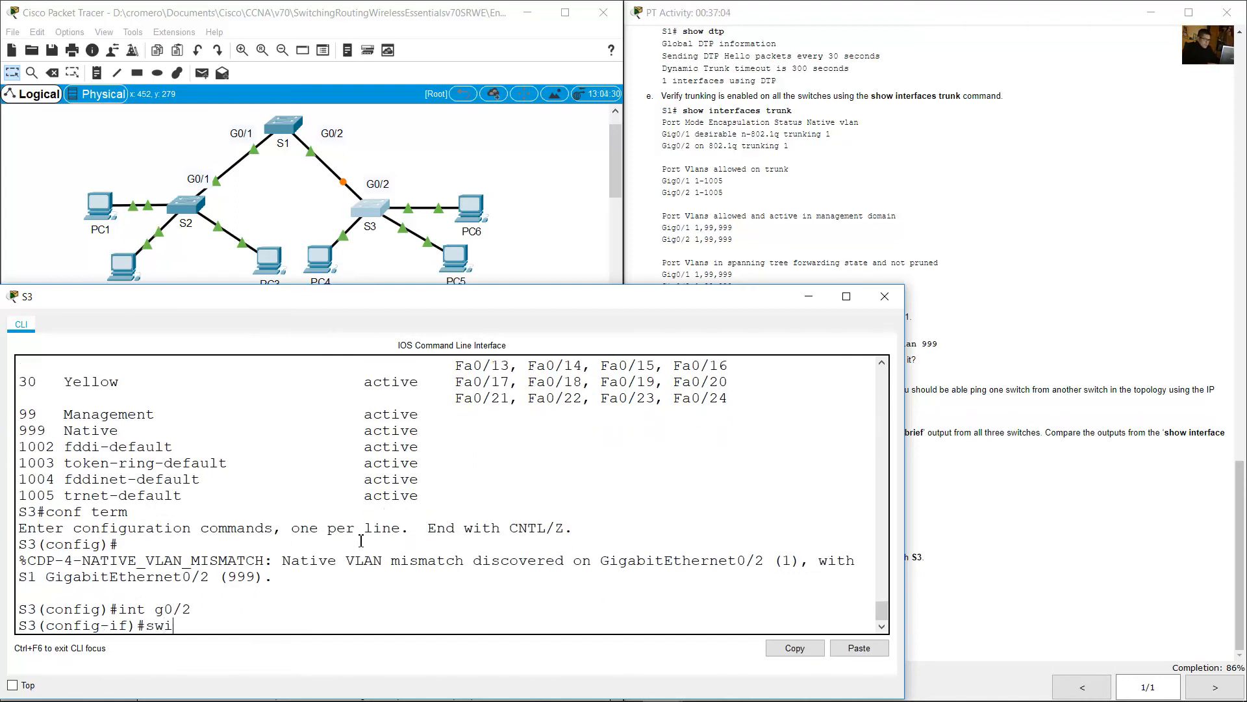
type("tchport mode trunk")
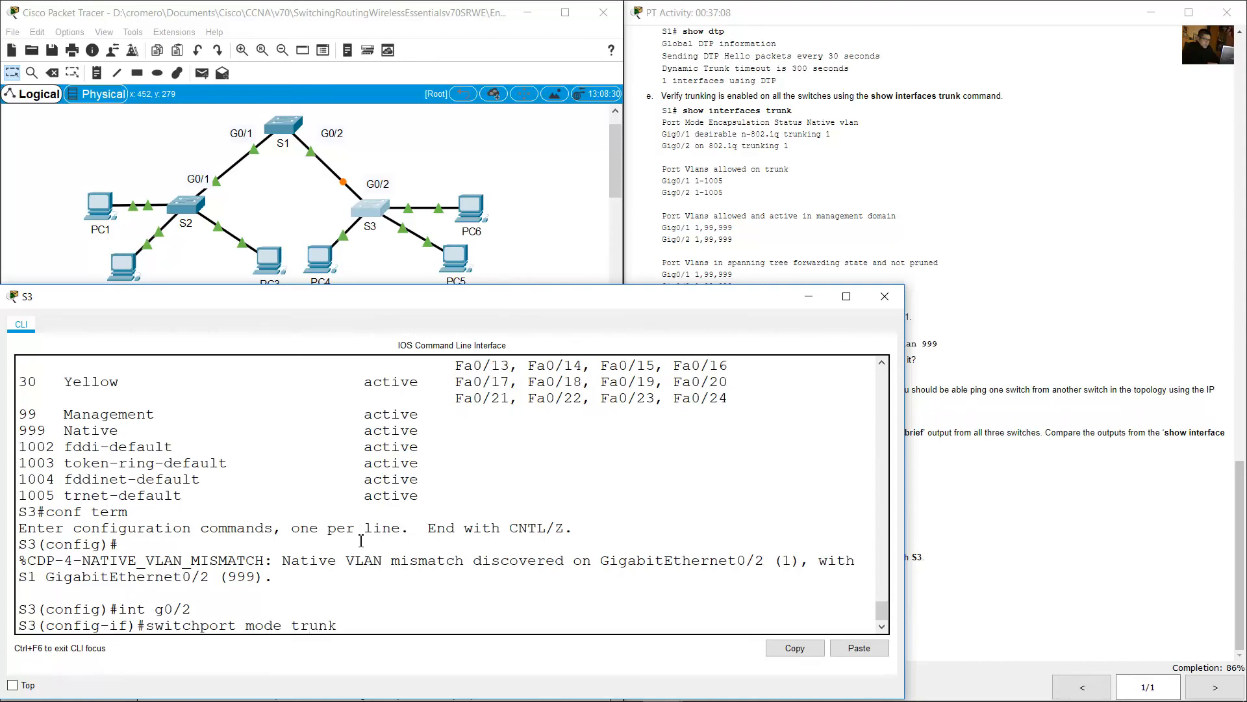
key("Return")
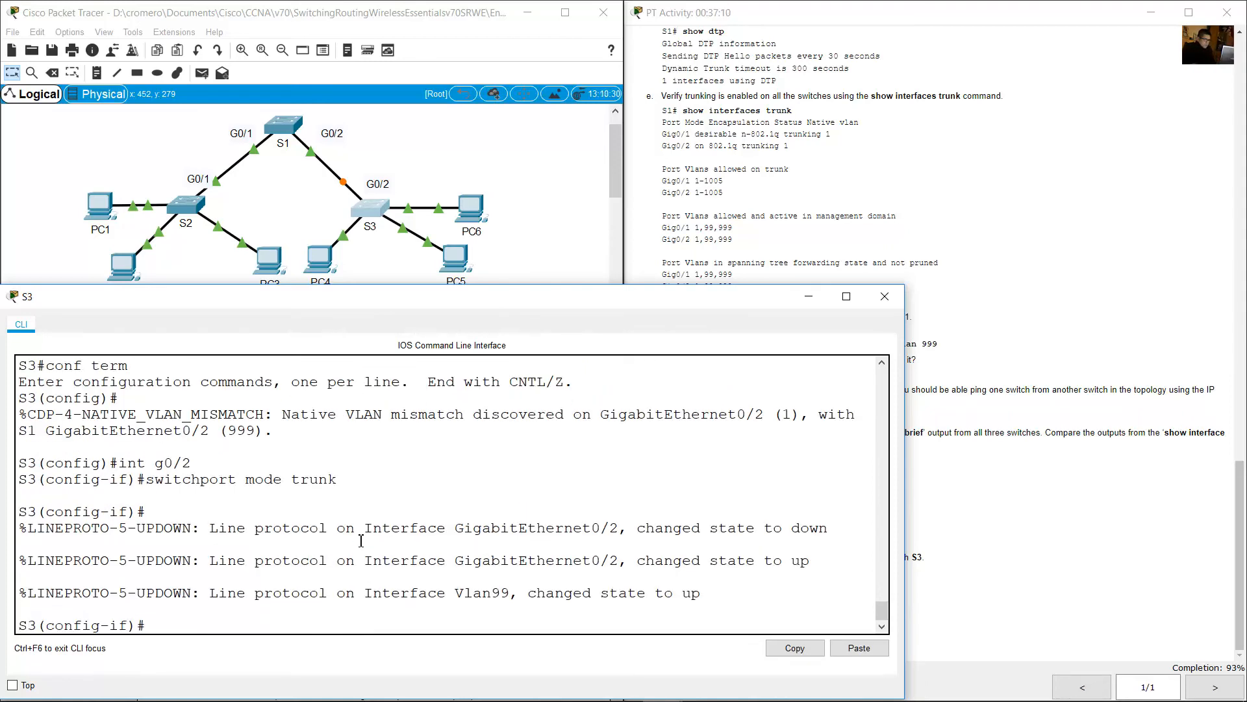
Review the trunk mode and native VLAN 999 commands entered for G0/2 in S3's command history
left_click_drag(128, 463, 337, 484)
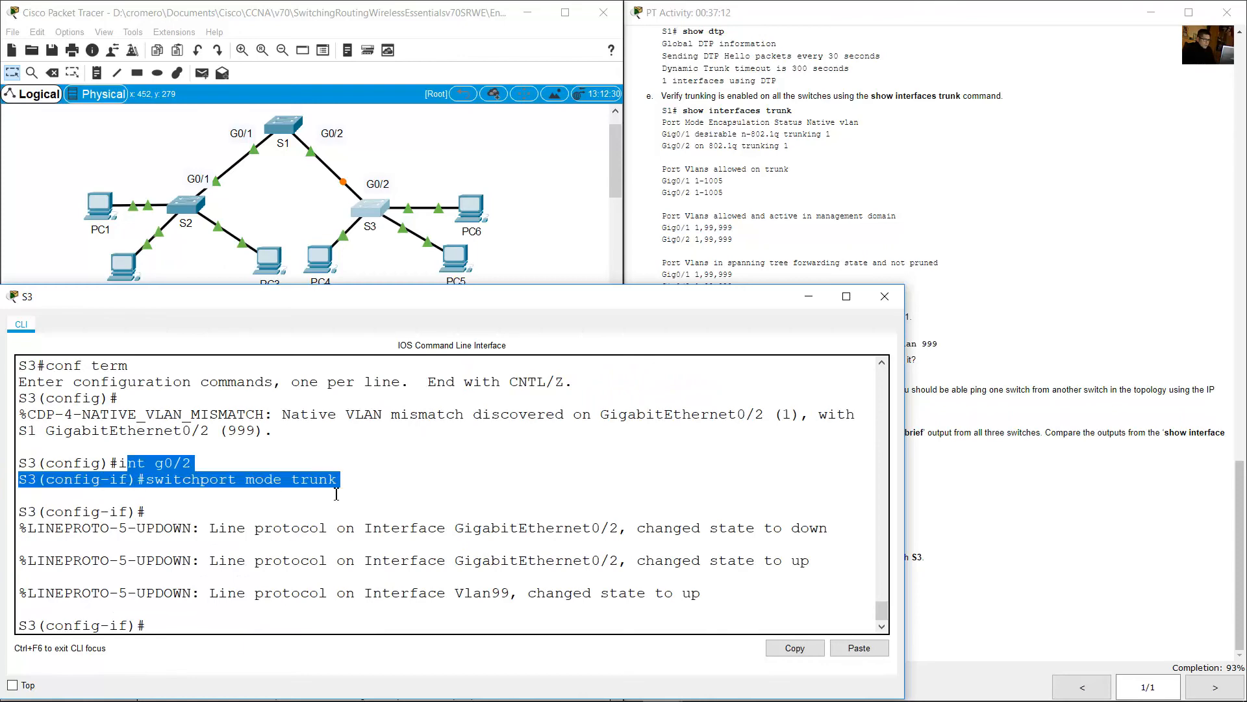
left_click(475, 513)
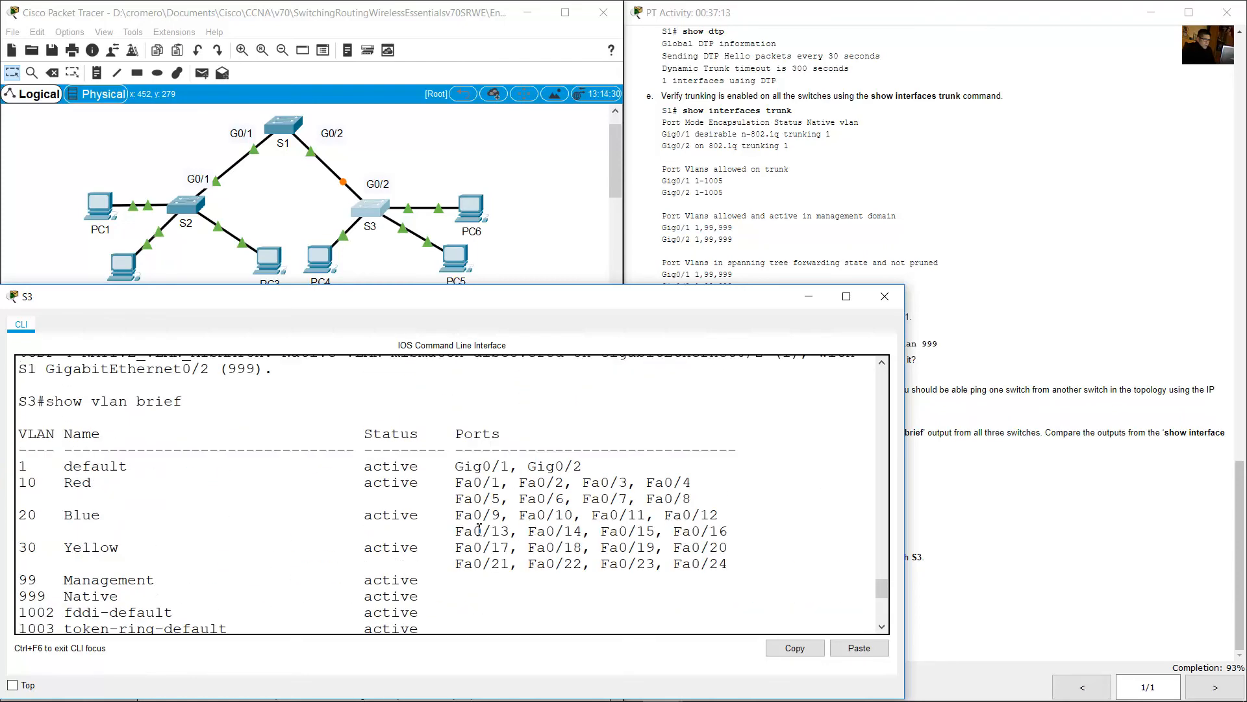
scroll(479, 529, "up", 5)
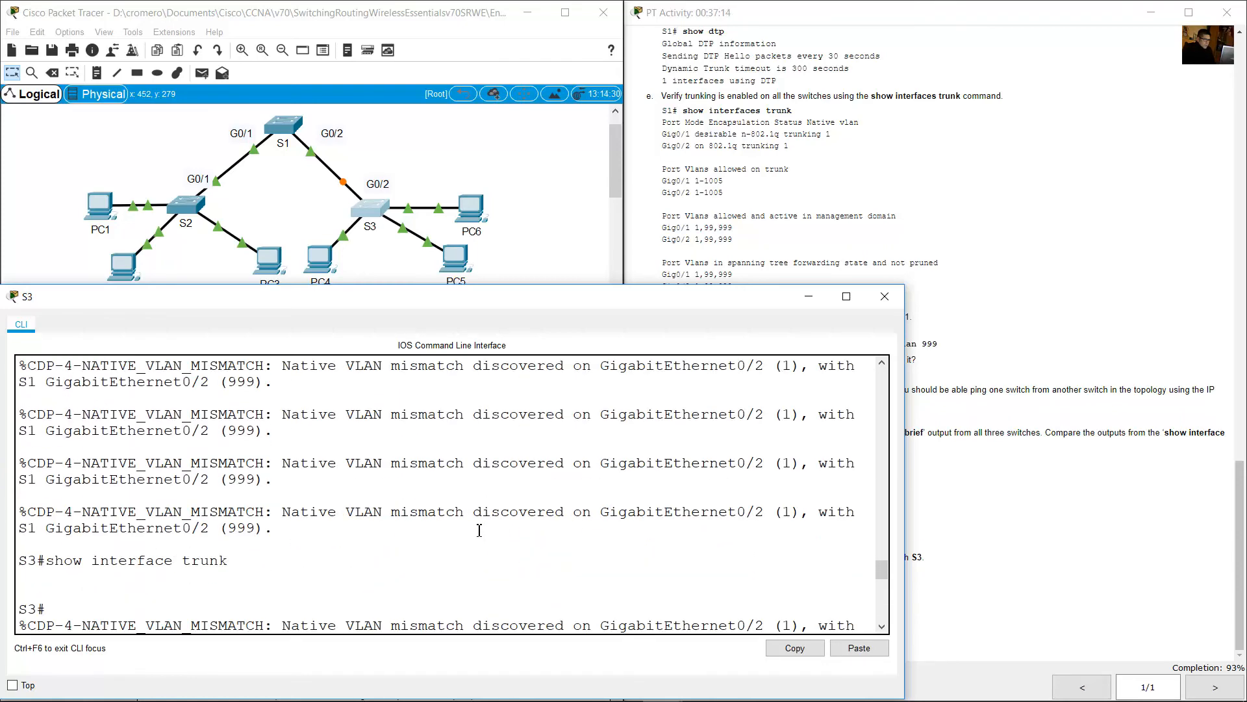
scroll(479, 532, "up", 5)
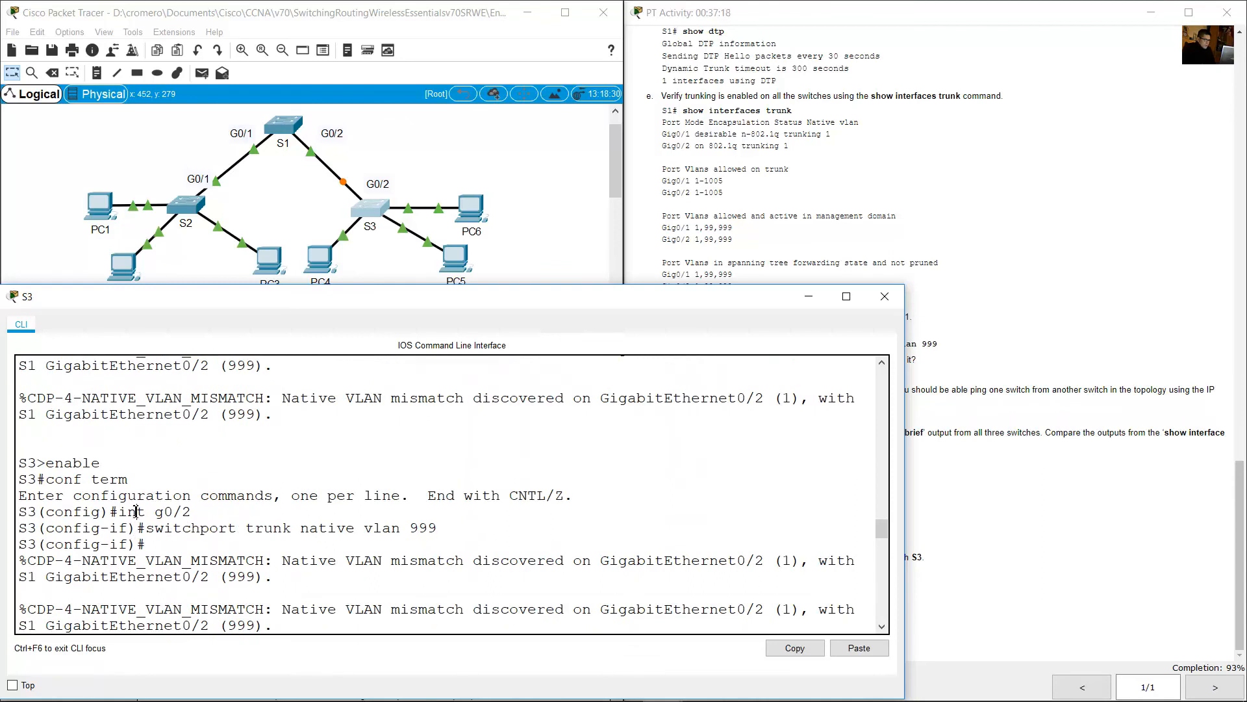
left_click_drag(137, 512, 557, 539)
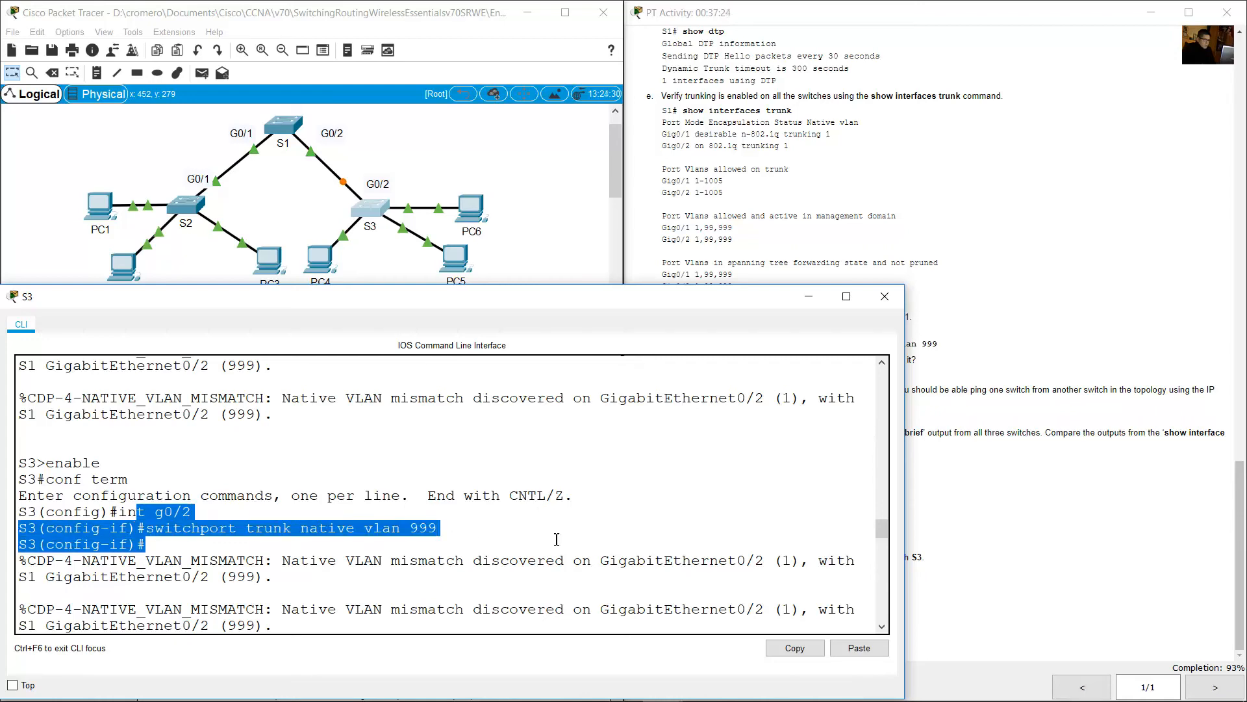
left_click(620, 539)
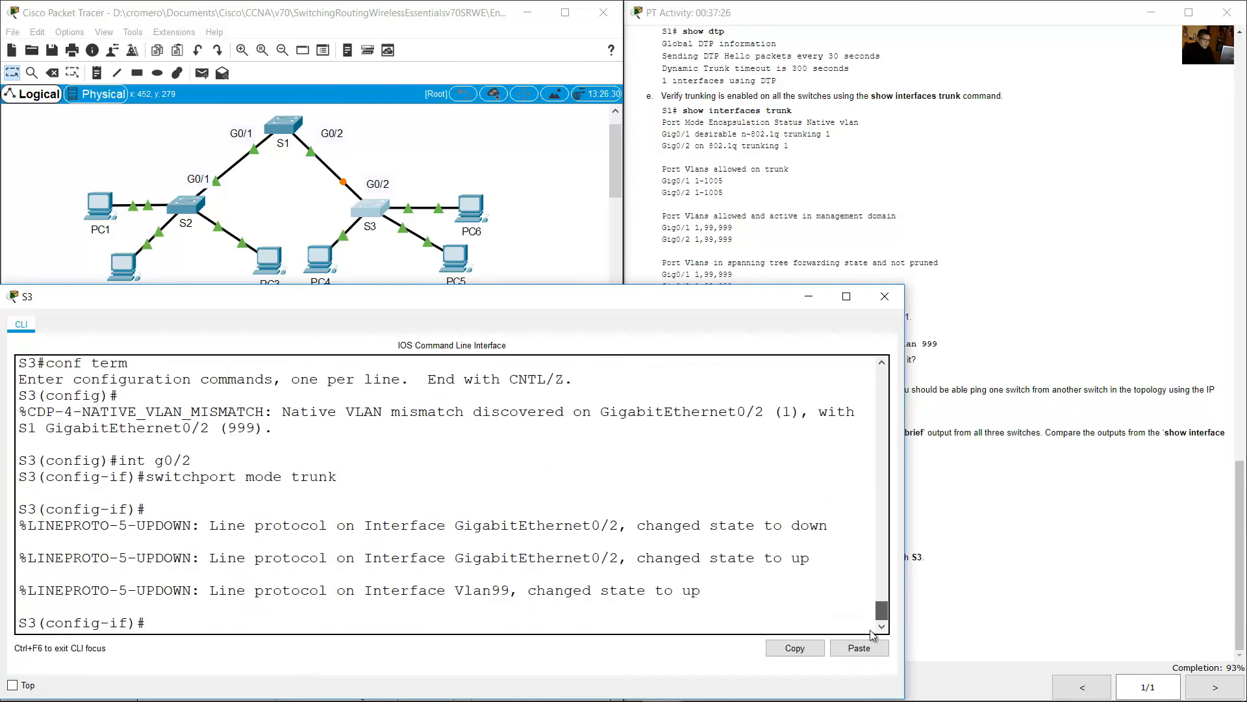
Check S1's command line for native VLAN mismatch messages and inspect the S1–S3 link status in the topology
left_click(492, 187)
left_click(283, 127)
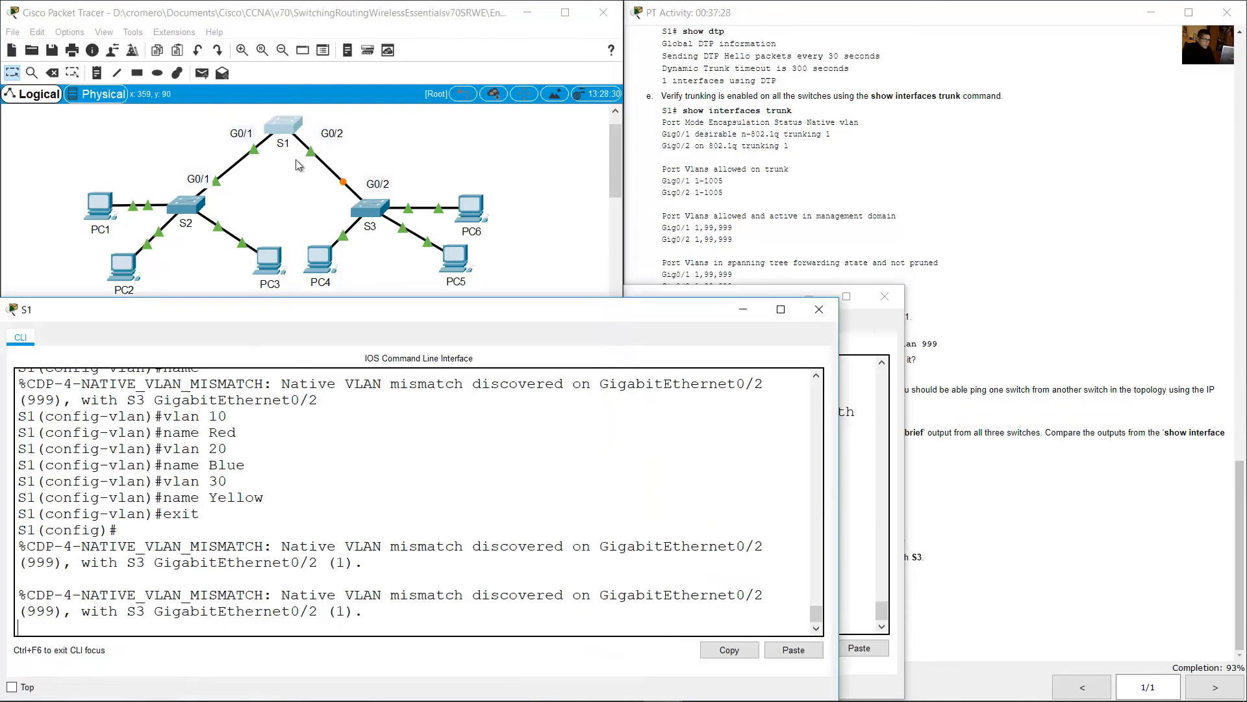
key("Return")
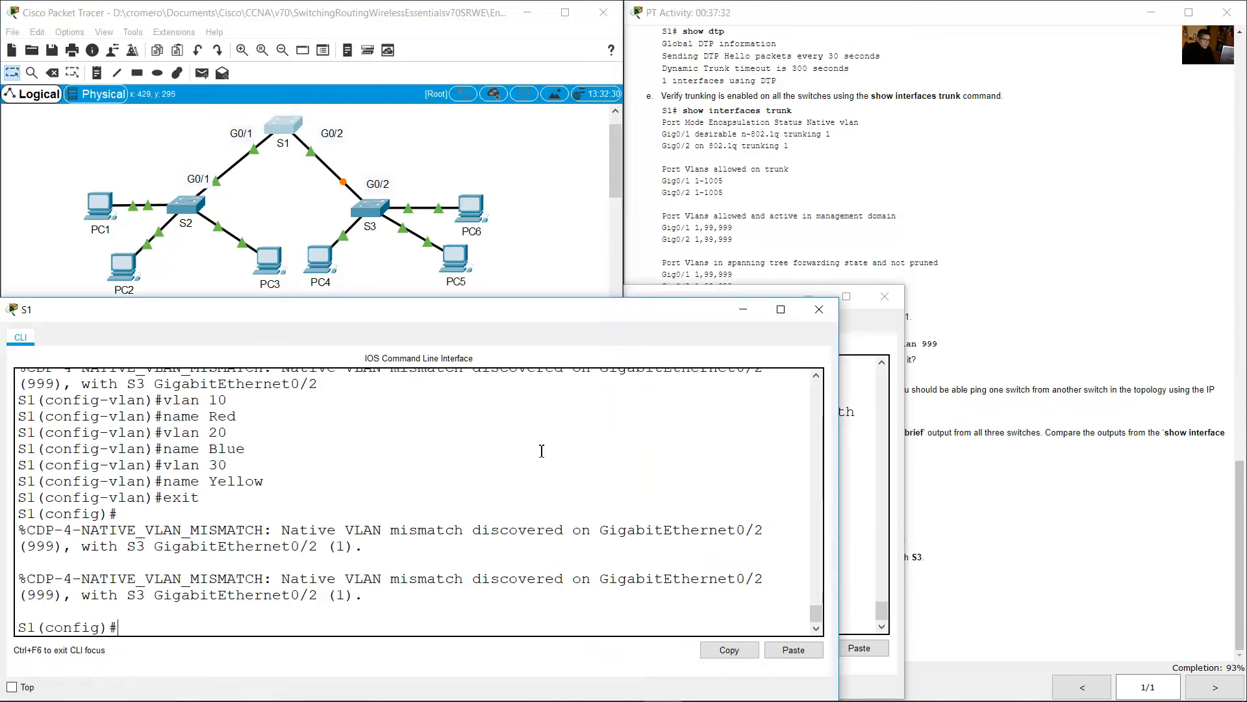
left_click(397, 163)
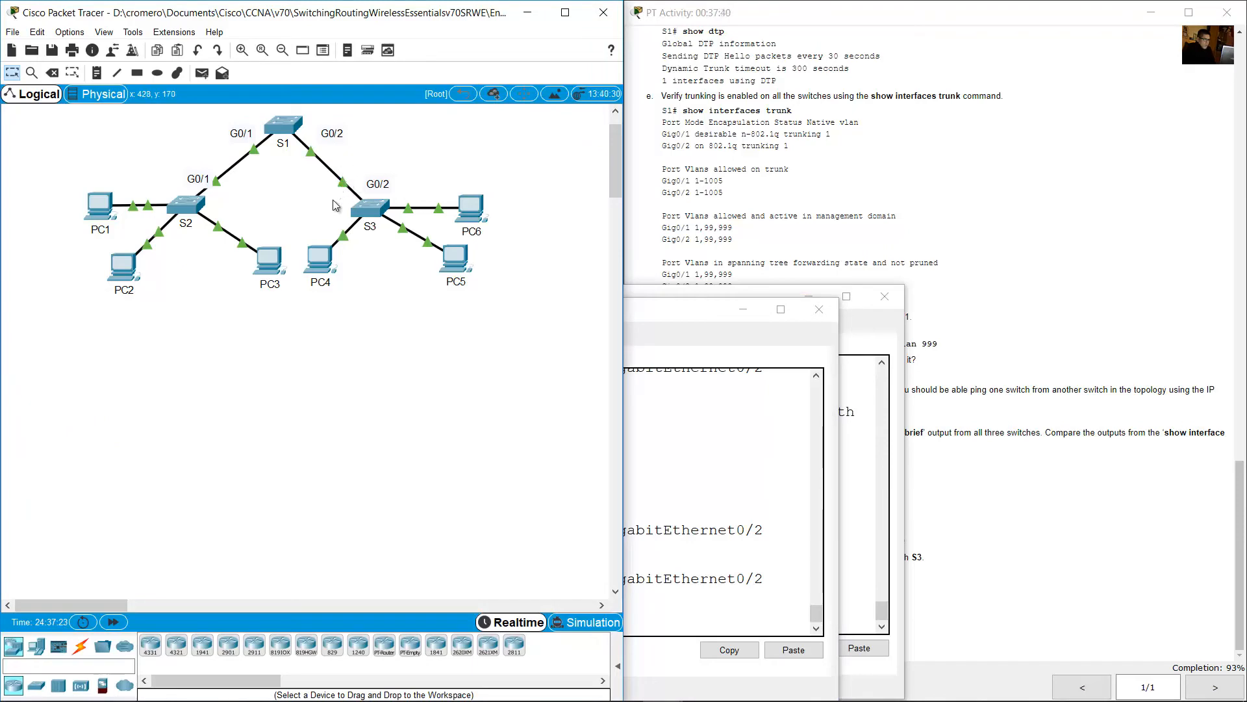
left_click(292, 127)
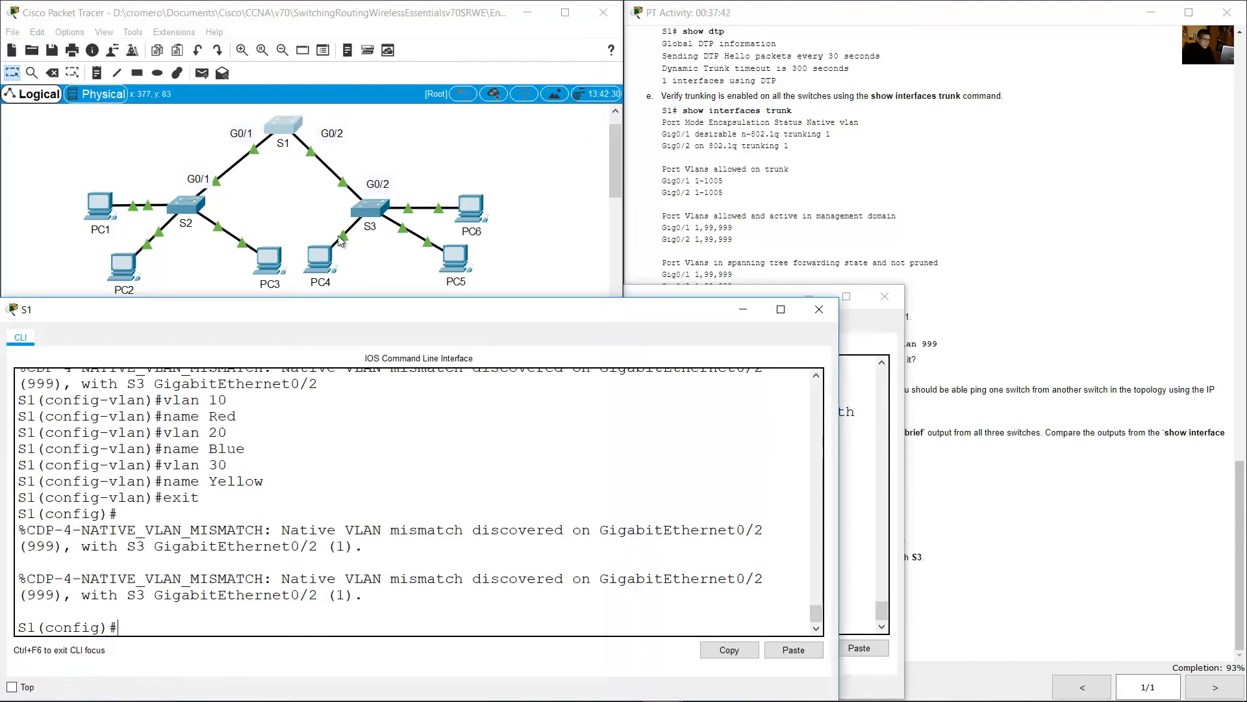
Put the switch command lines aside and read the Part 5 question about G0/2's mode and encapsulation after the change
left_click(743, 310)
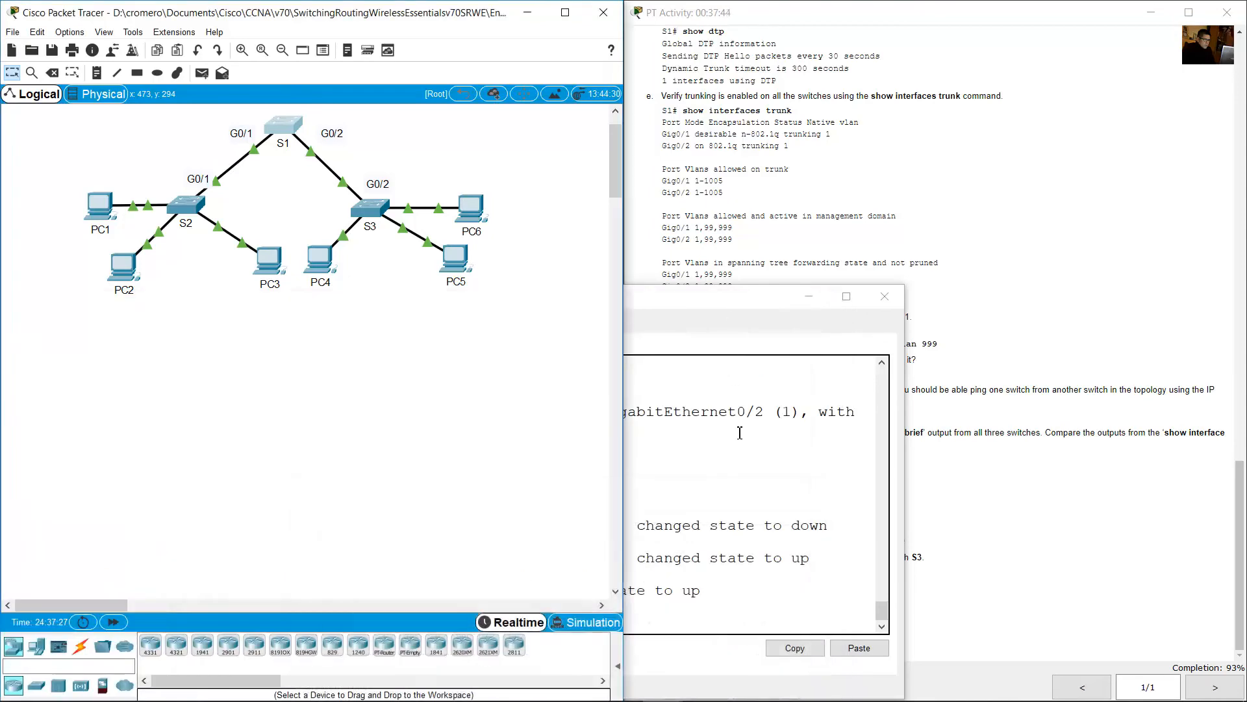
left_click(769, 440)
left_click(797, 302)
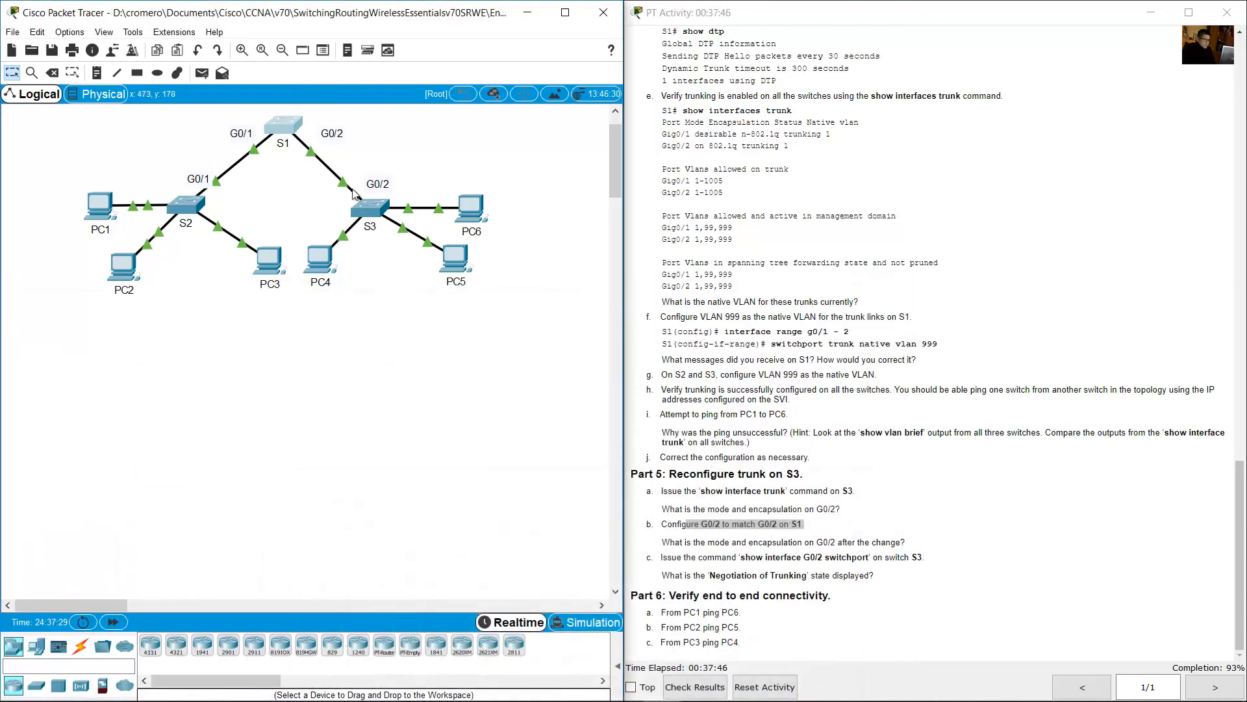
left_click(283, 125)
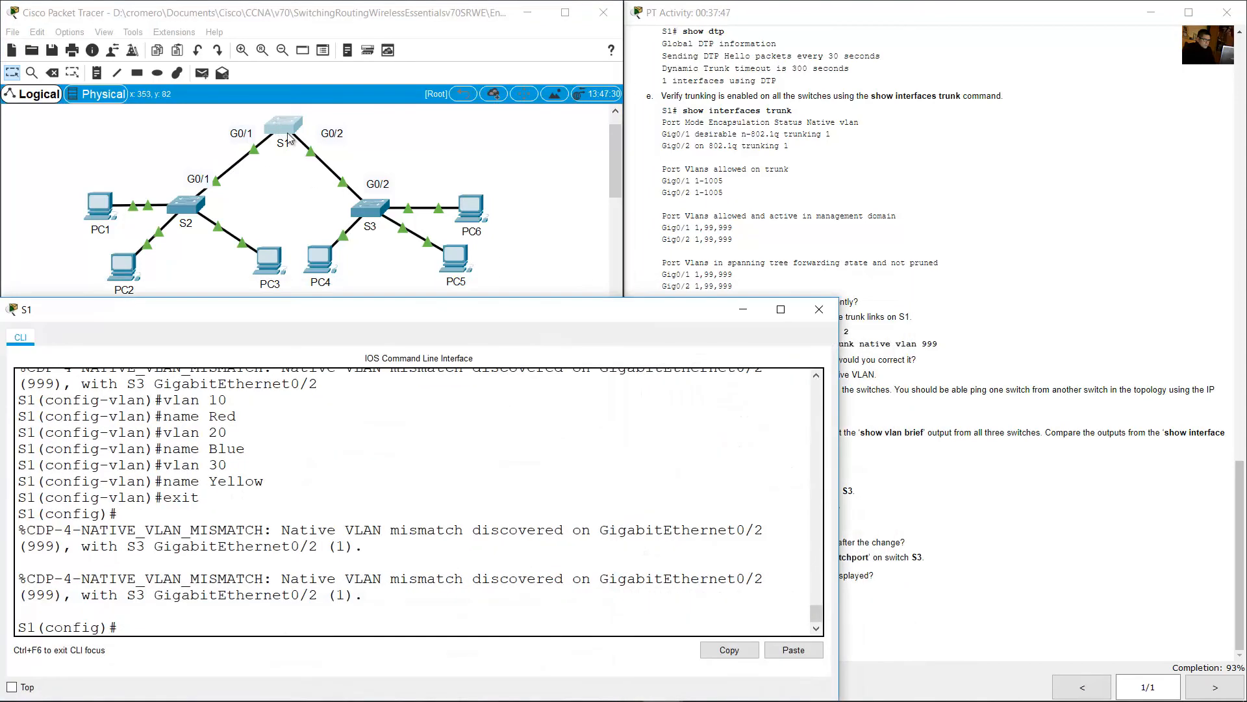
left_click(743, 309)
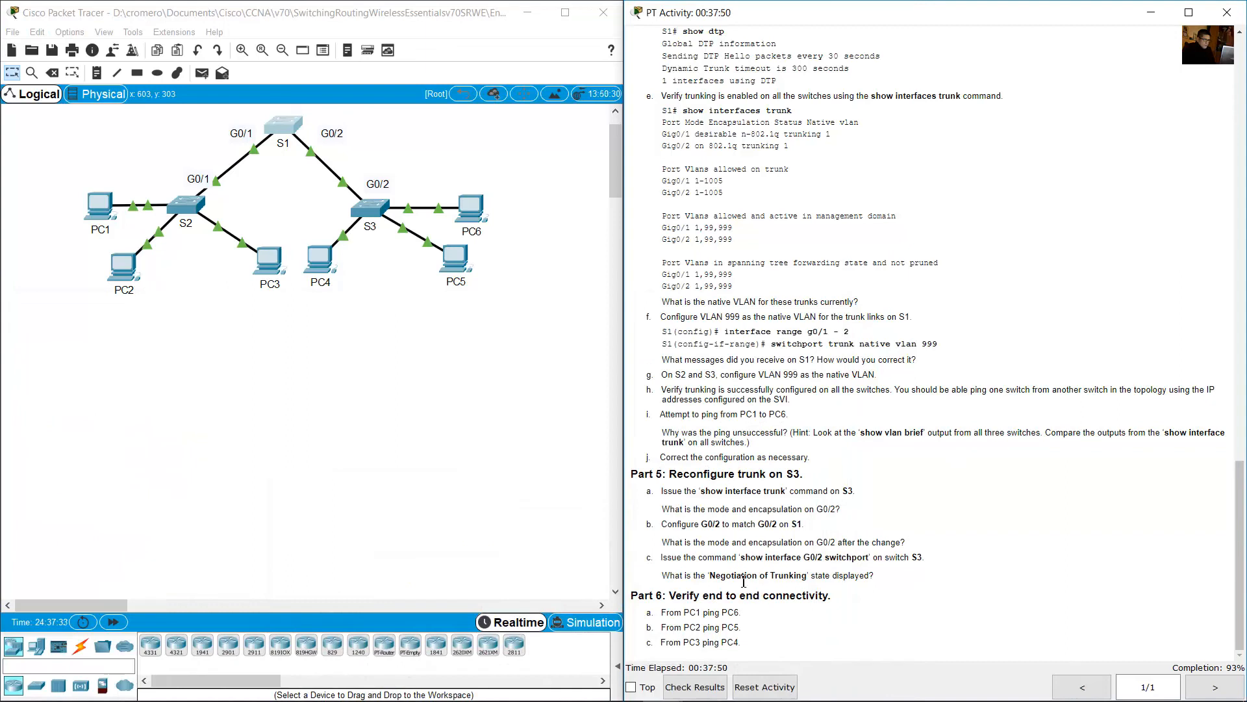
left_click_drag(661, 544, 904, 541)
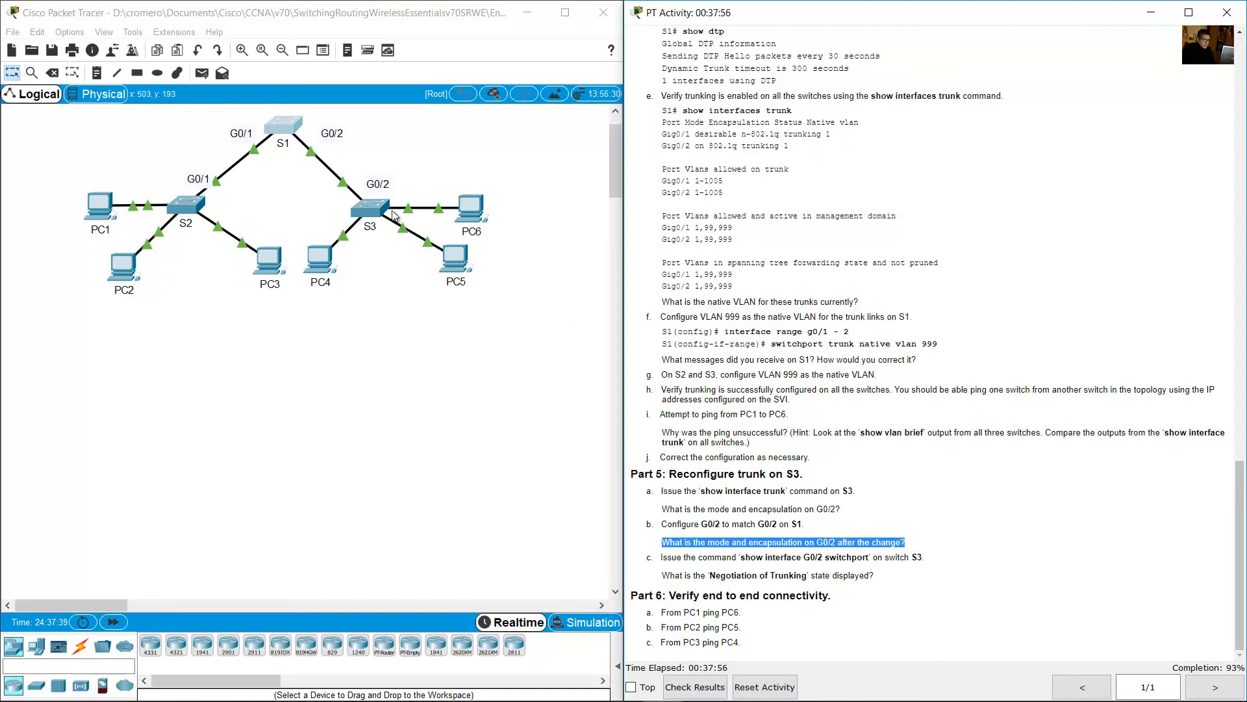
Leave configuration mode on S3, run "show interface trunk" and examine G0/2's mode, encapsulation, status and native VLAN
left_click(370, 213)
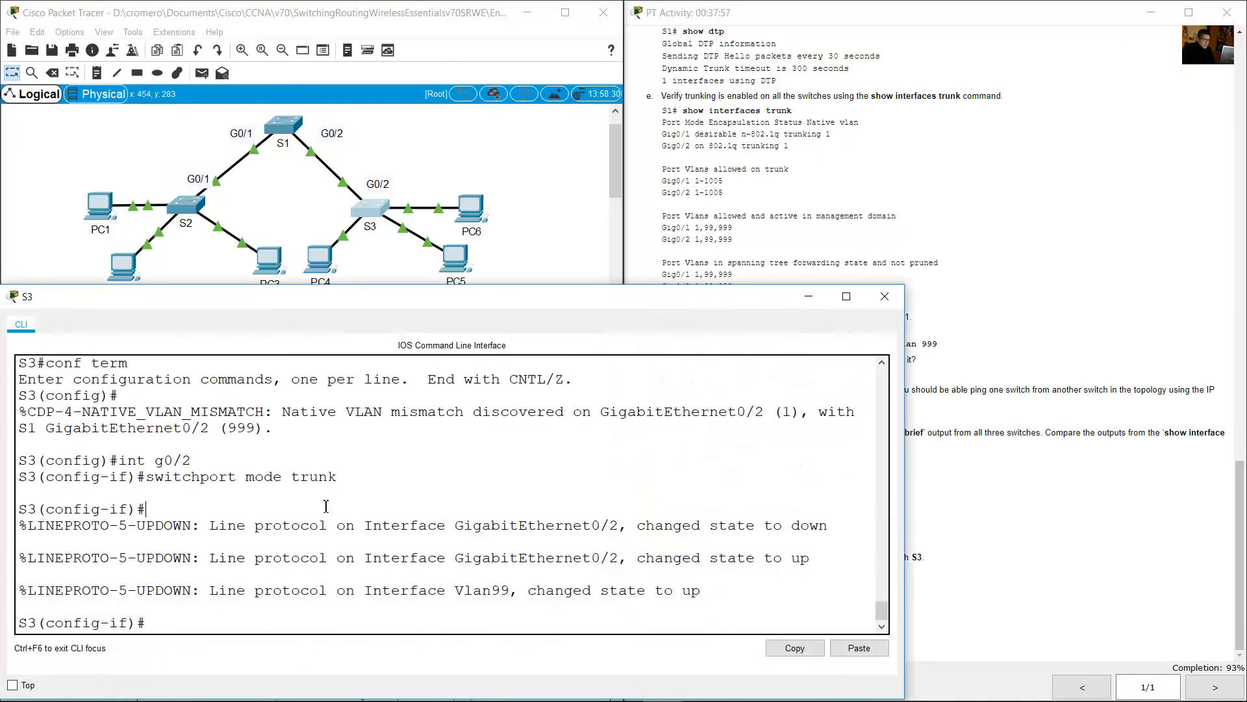
type("end")
key("Return")
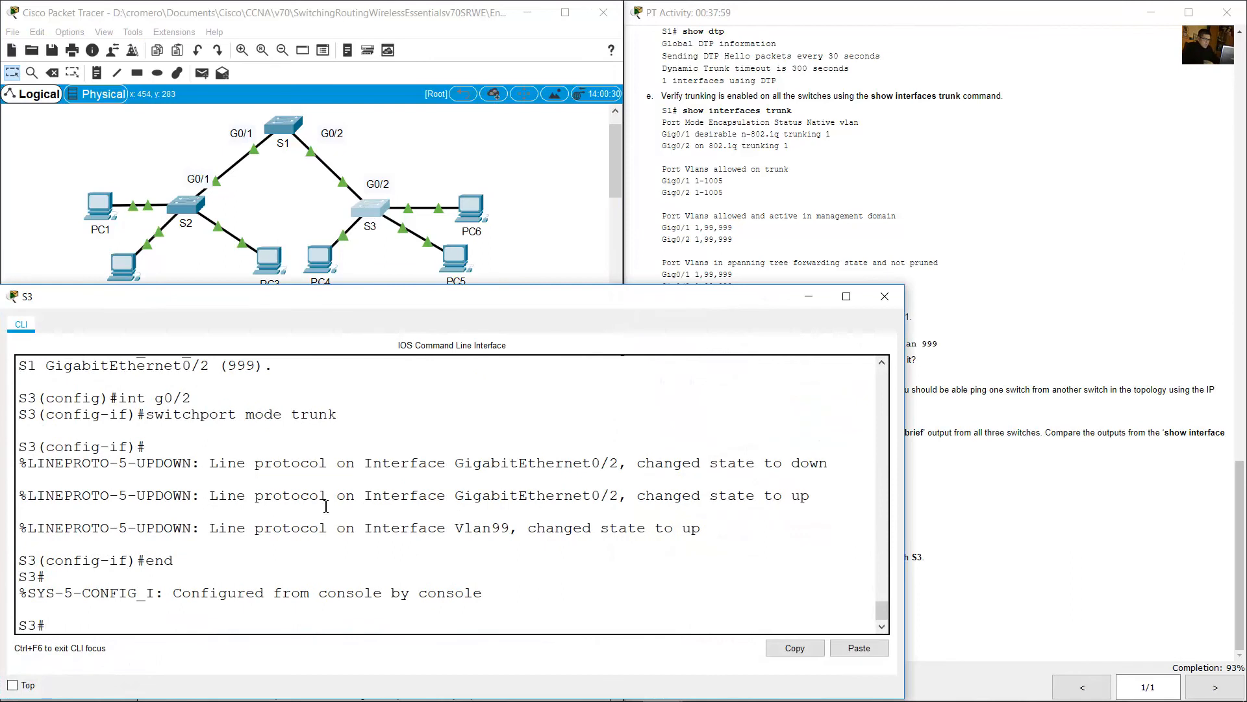
key("Up")
key("Up")
key("Return")
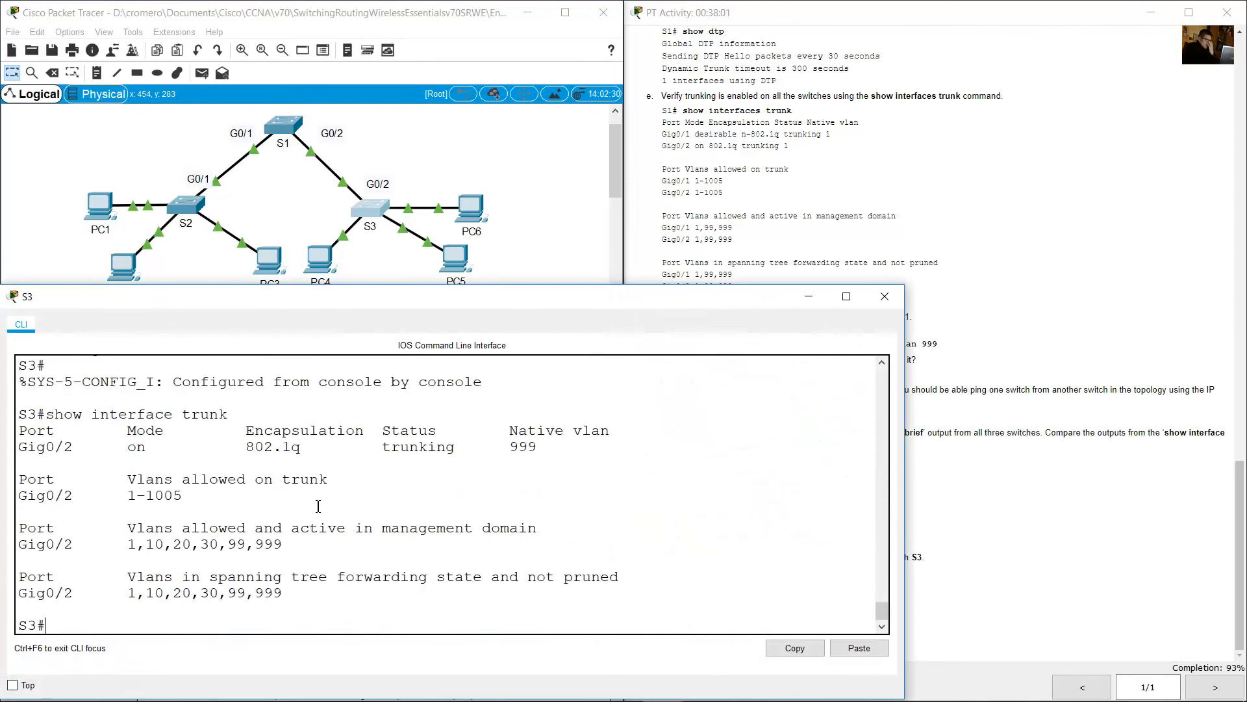
double_click(65, 450)
left_click_drag(129, 448, 143, 459)
left_click_drag(246, 448, 547, 447)
Following Part 5 step c, run "show interface g0/2 switchport" on S3 and go to the start of its output
left_click(1100, 452)
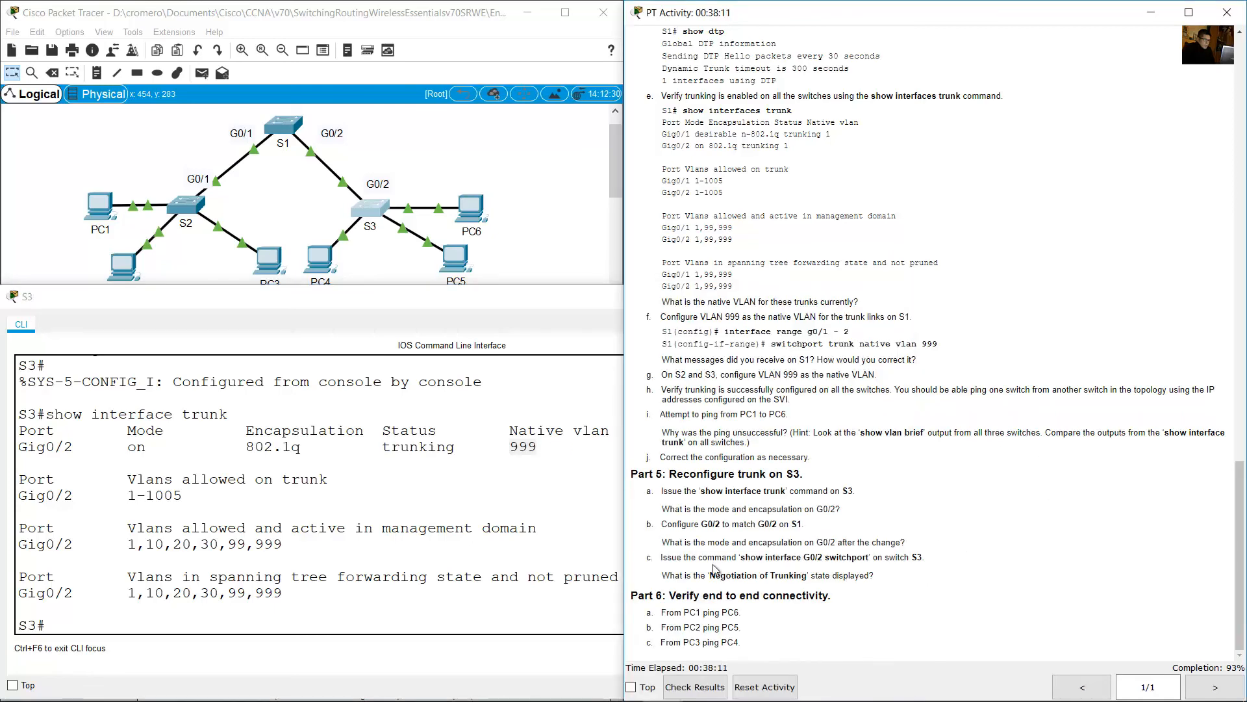
left_click_drag(674, 564, 868, 559)
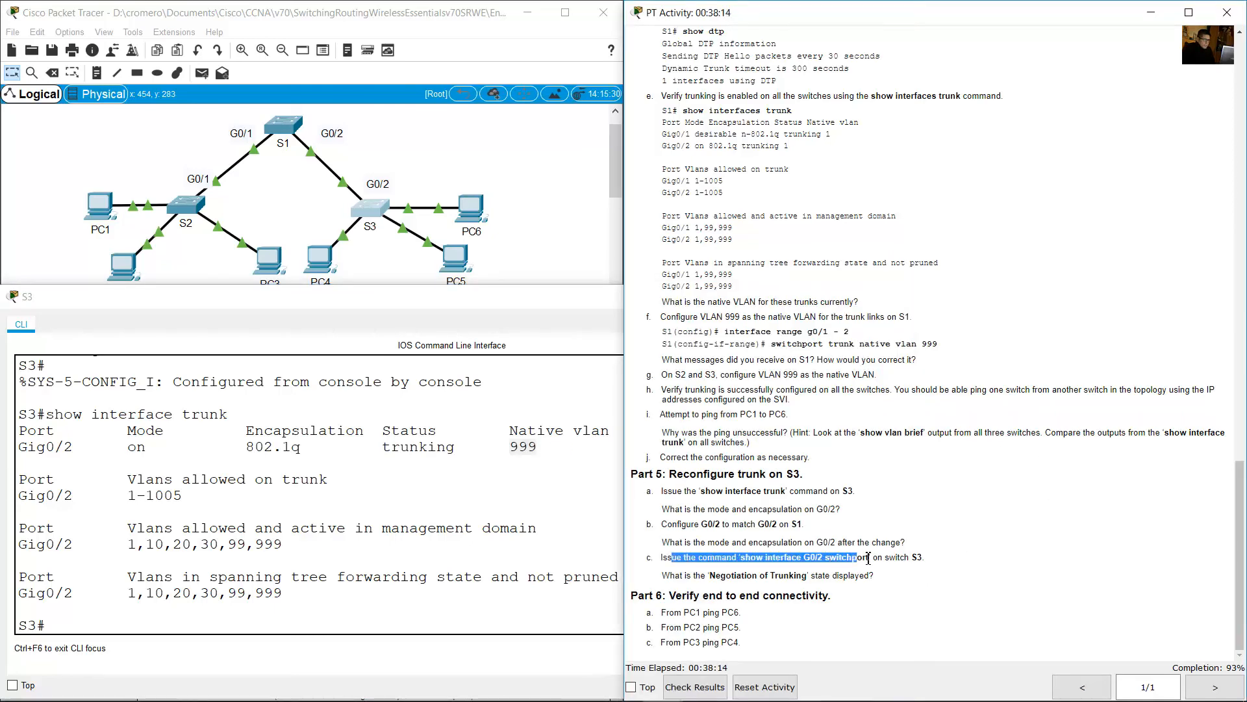
left_click(332, 563)
key("Up")
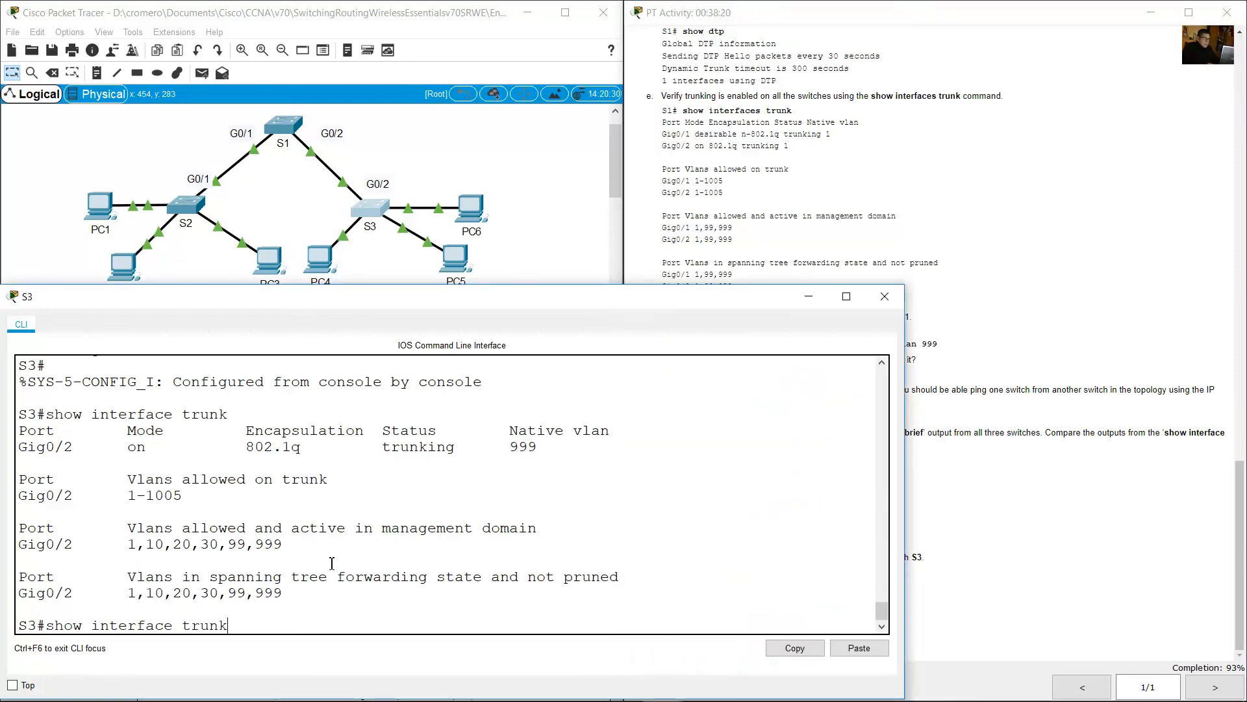
key("BackSpace")
key("BackSpace")
key("BackSpace")
type("g0/2 switchport")
key("Return")
scroll(123, 423, "up", 4)
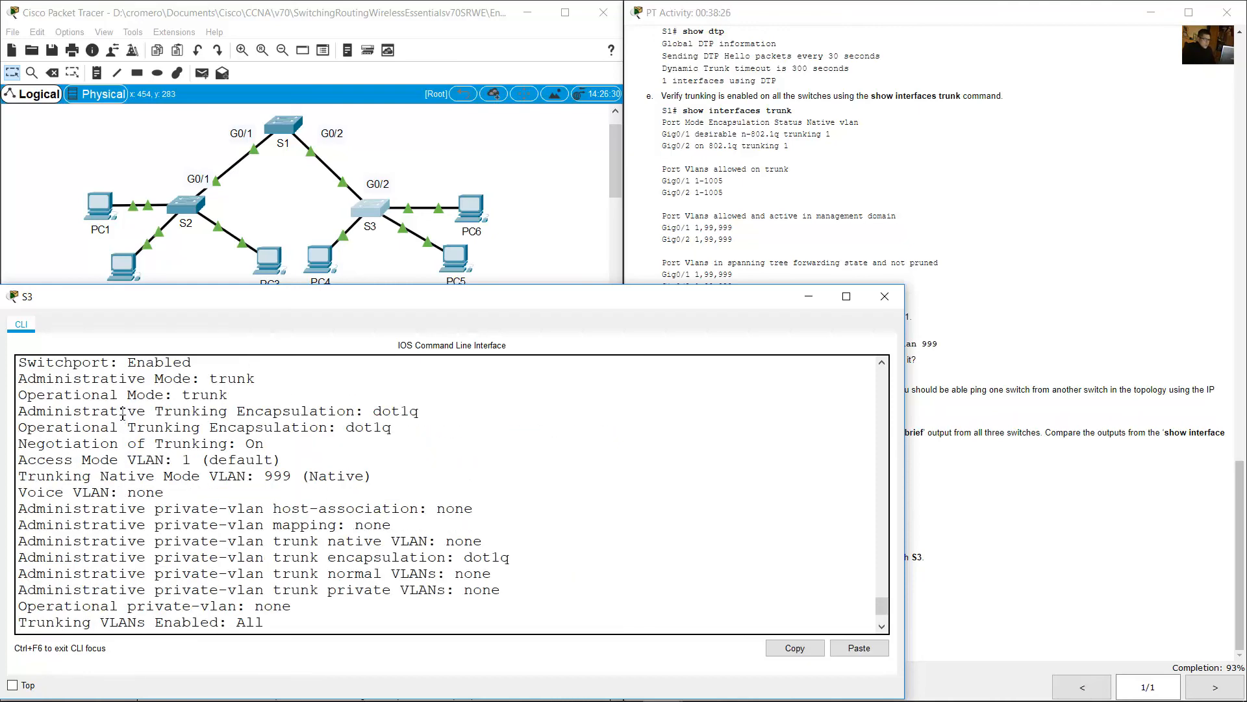
left_click_drag(63, 369, 377, 372)
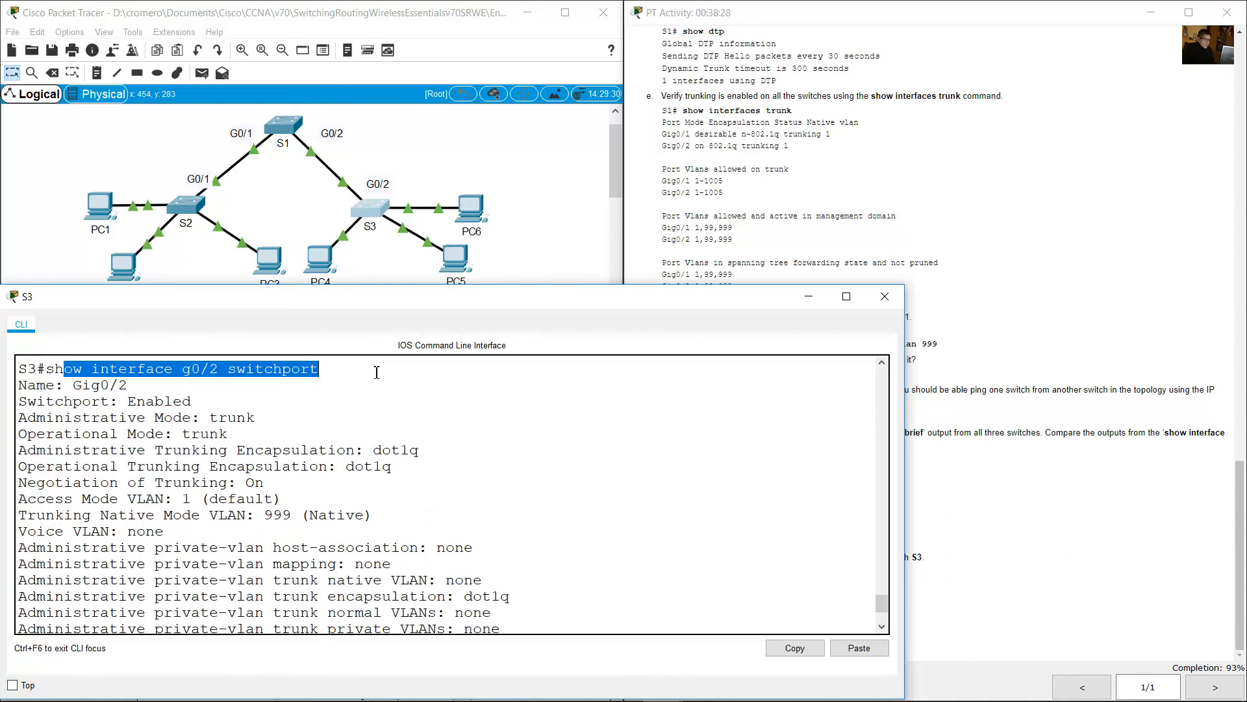
left_click(342, 421)
Read the activity's question on the Negotiation of Trunking state and locate that line in S3's G0/2 switchport output
left_click(1086, 554)
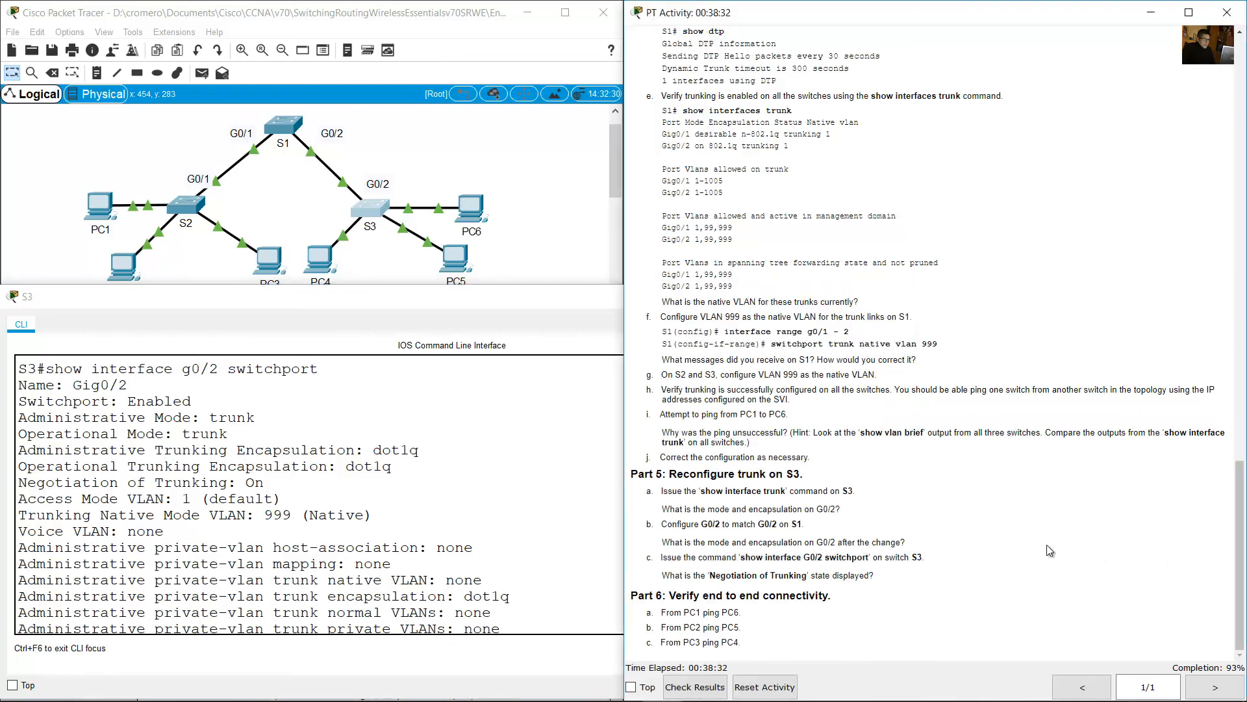
left_click_drag(674, 580, 881, 576)
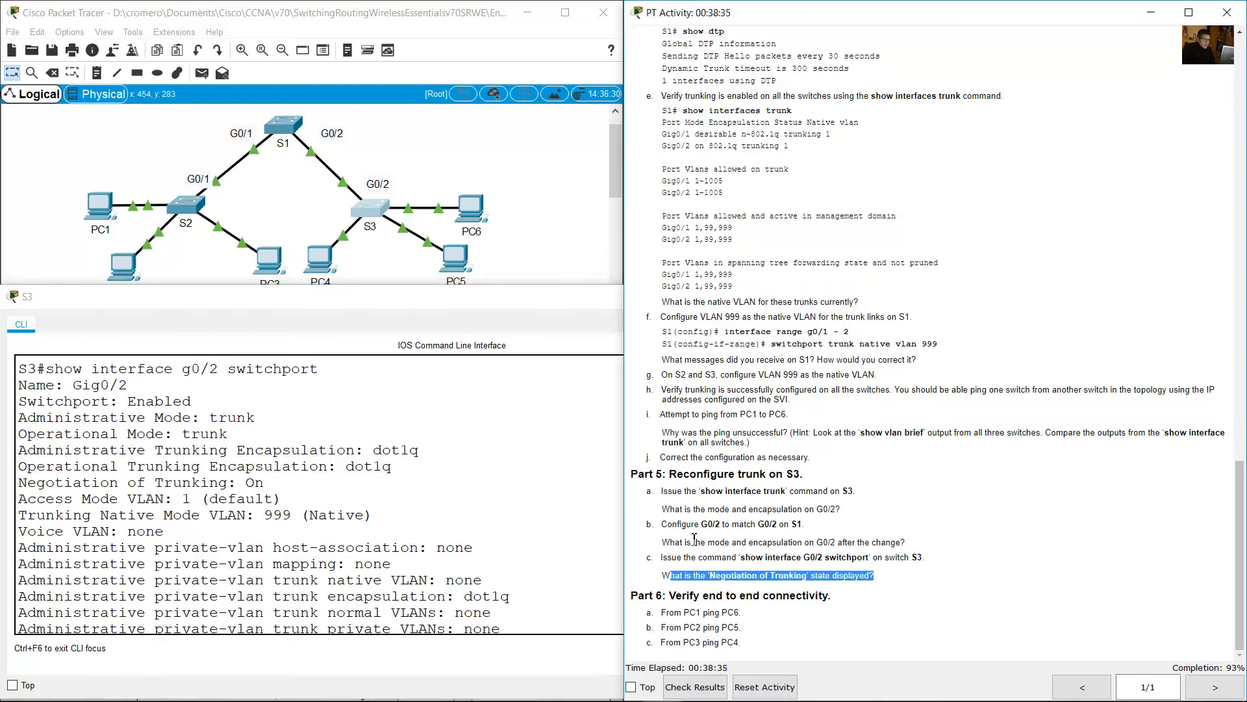
left_click(288, 446)
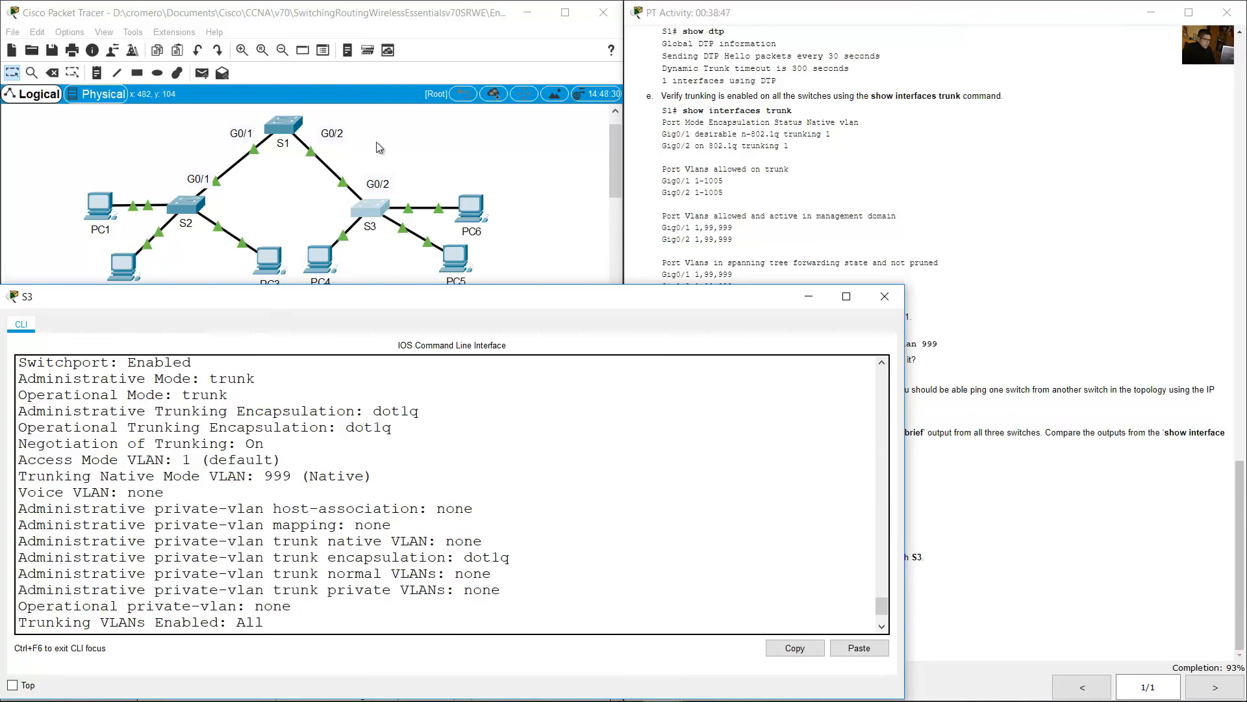
left_click_drag(397, 154, 333, 206)
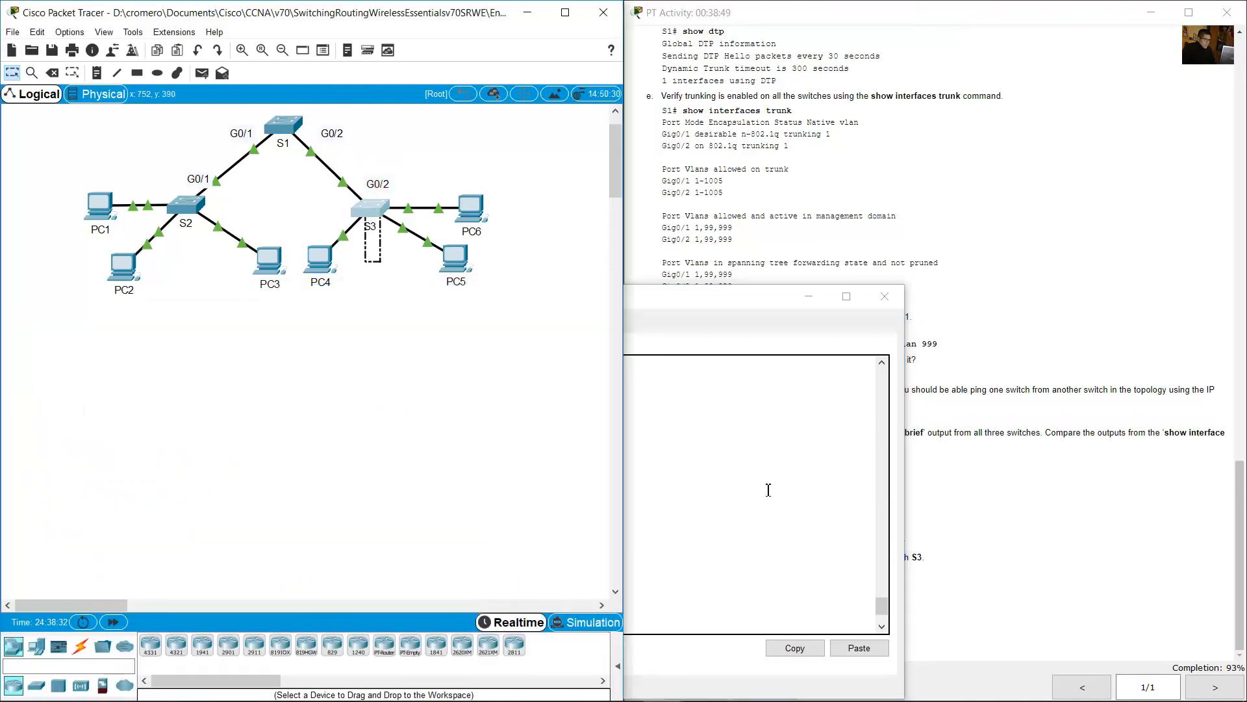
left_click(370, 208)
left_click_drag(27, 444, 248, 450)
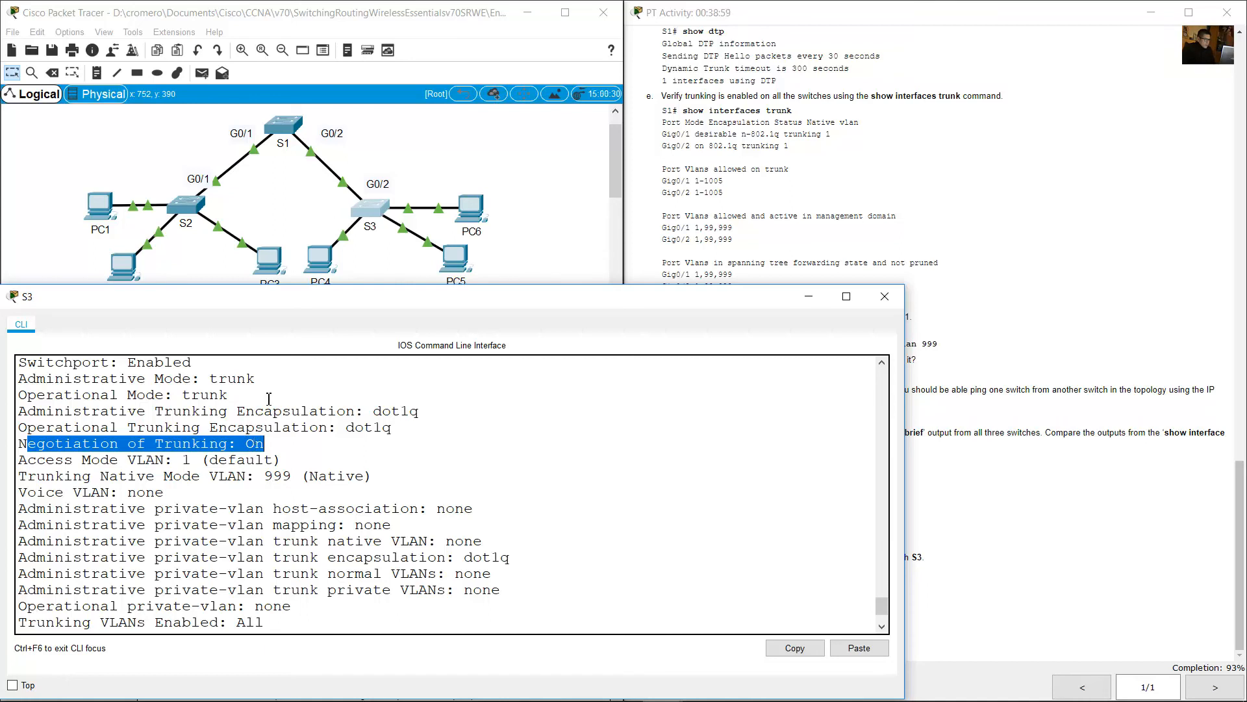
Leave configuration mode on S1, run "show interface g0/2 switchport" and examine its Negotiation of Trunking state
left_click(373, 139)
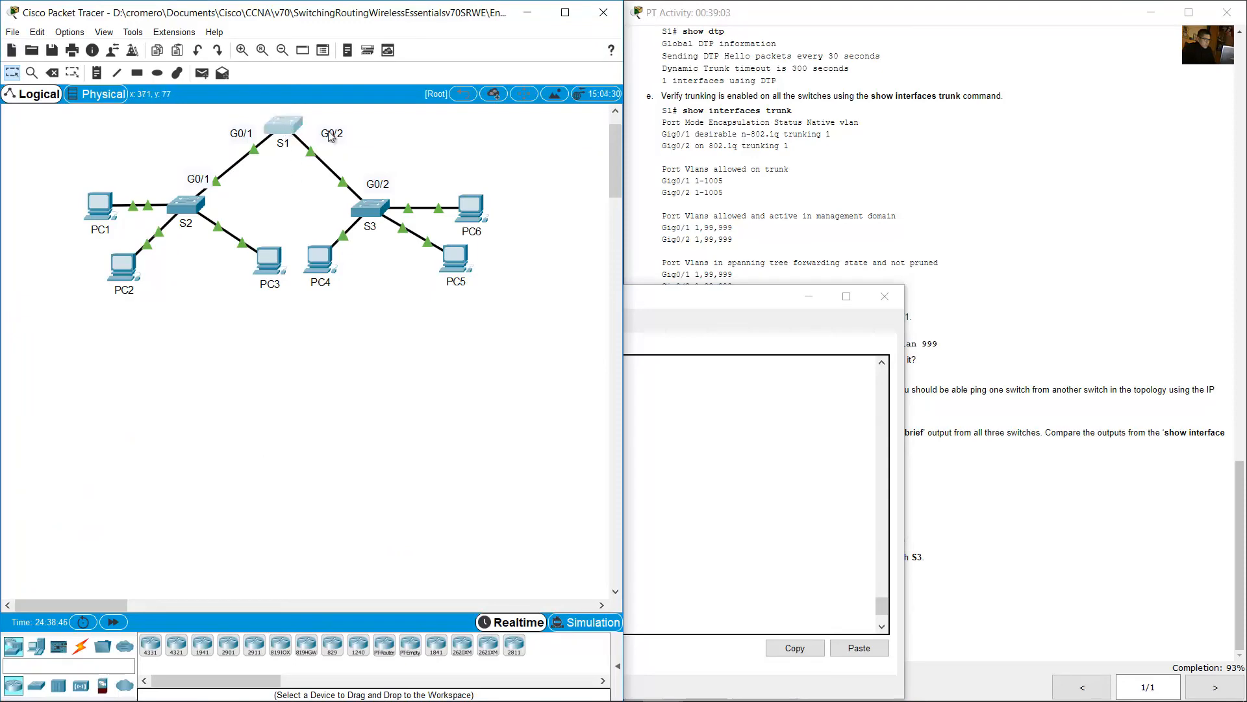
left_click(353, 138)
left_click_drag(368, 129, 288, 156)
left_click(286, 133)
type("end")
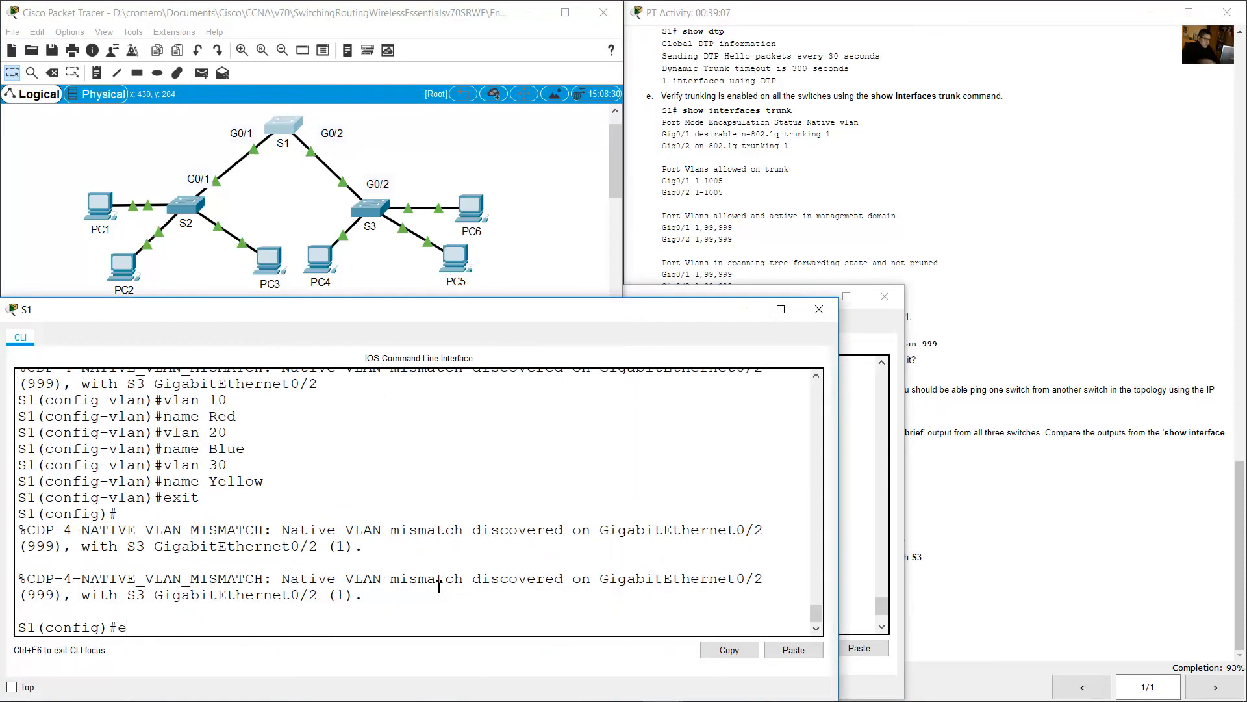
key("Return")
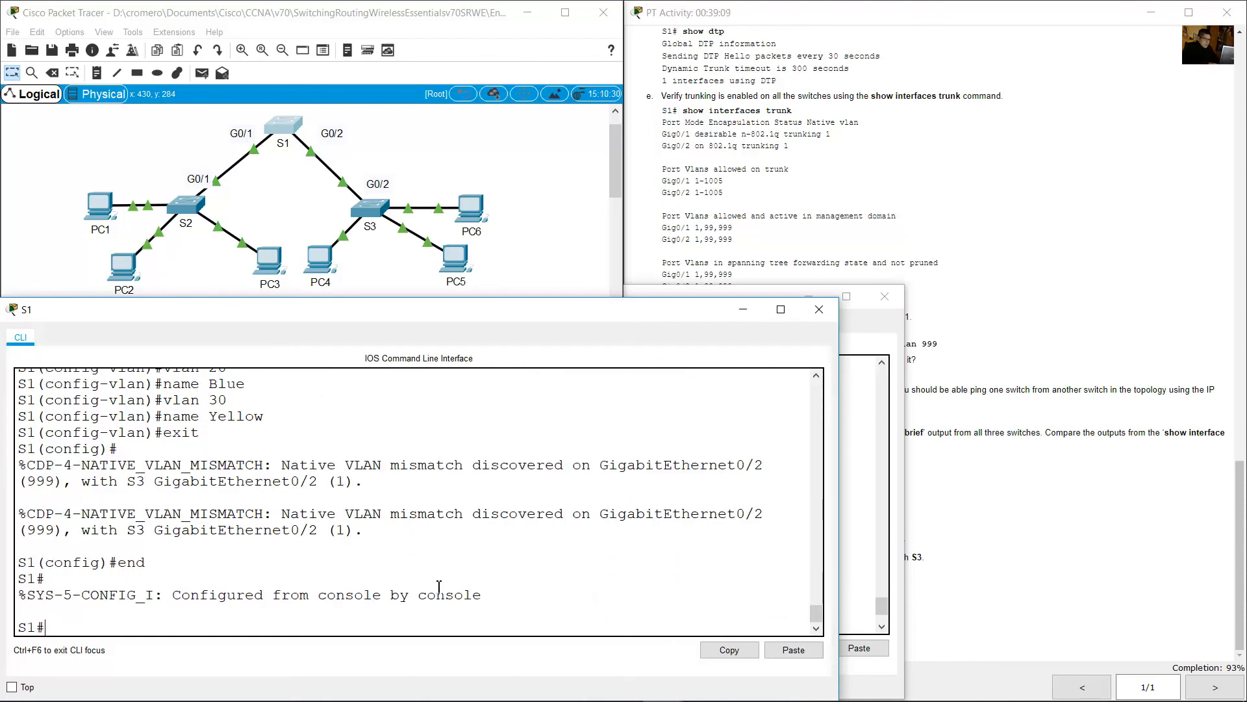
type("show interface g0/")
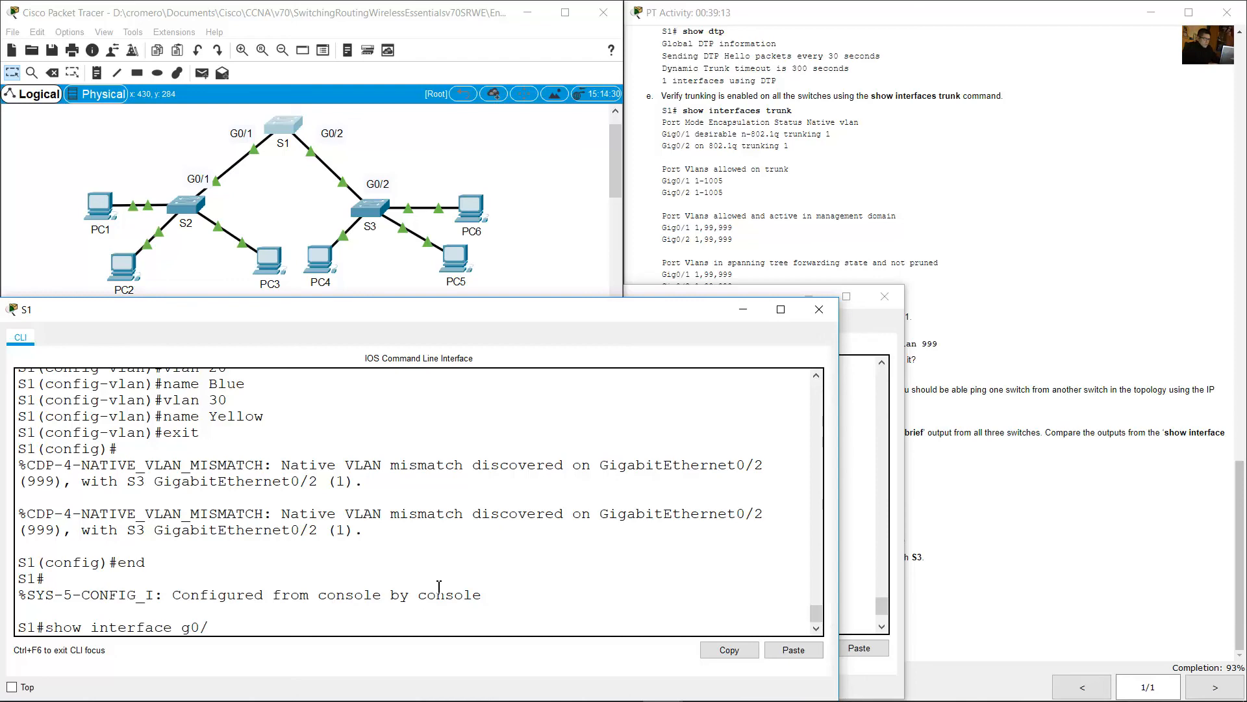
type("2 switchport")
key("Return")
key("space")
scroll(325, 545, "up", 3)
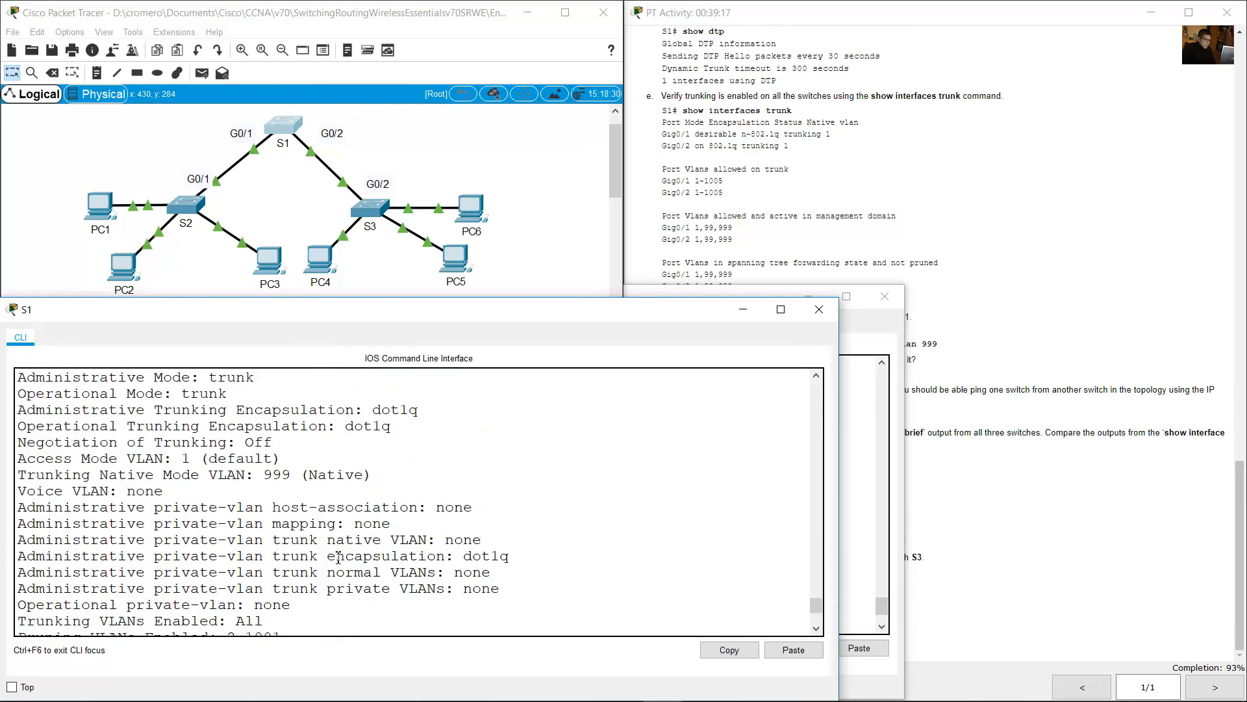
left_click_drag(23, 446, 277, 448)
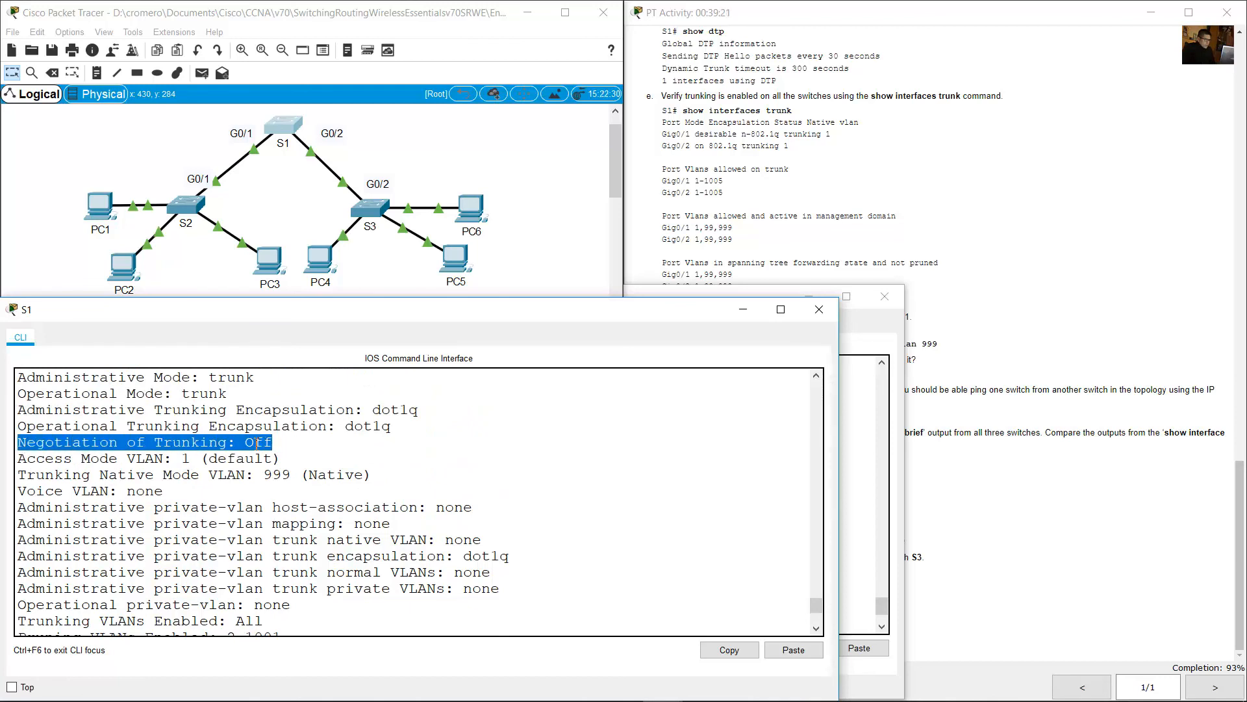
Configure interface G0/2 on S3 with "switchport nonegotiate" and return to privileged mode
left_click(369, 260)
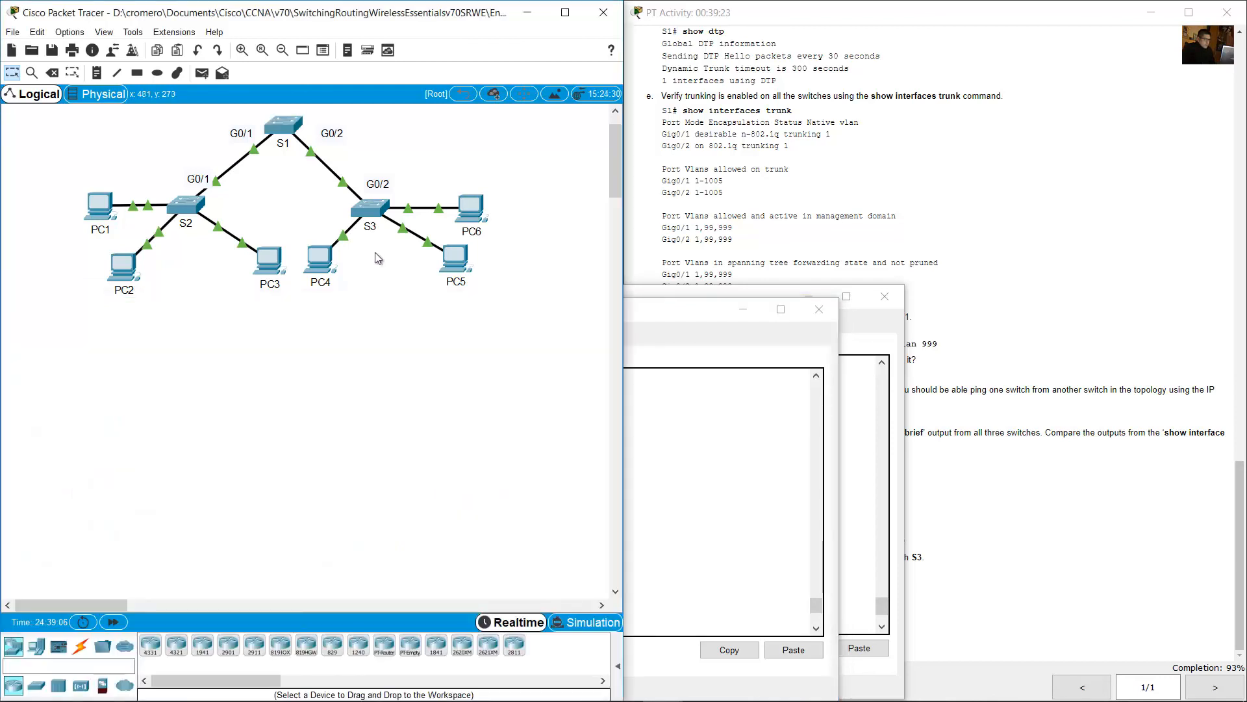
left_click(375, 213)
left_click(364, 578)
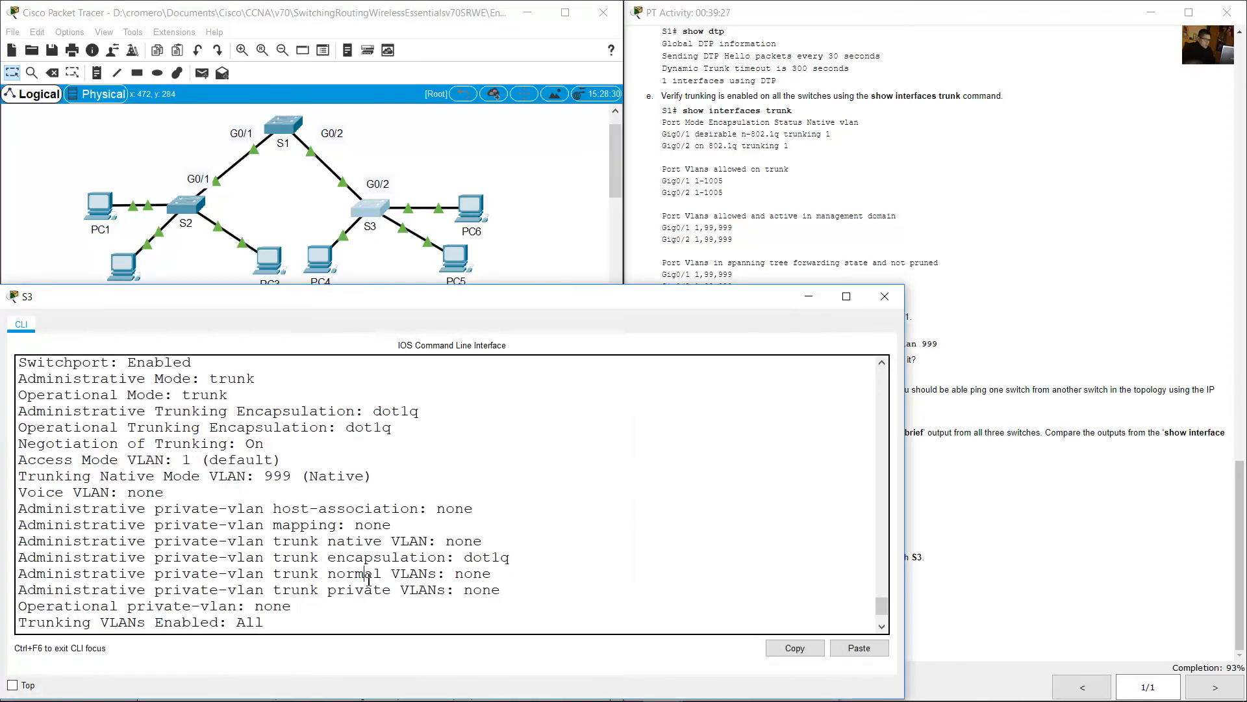
key("space")
key("space")
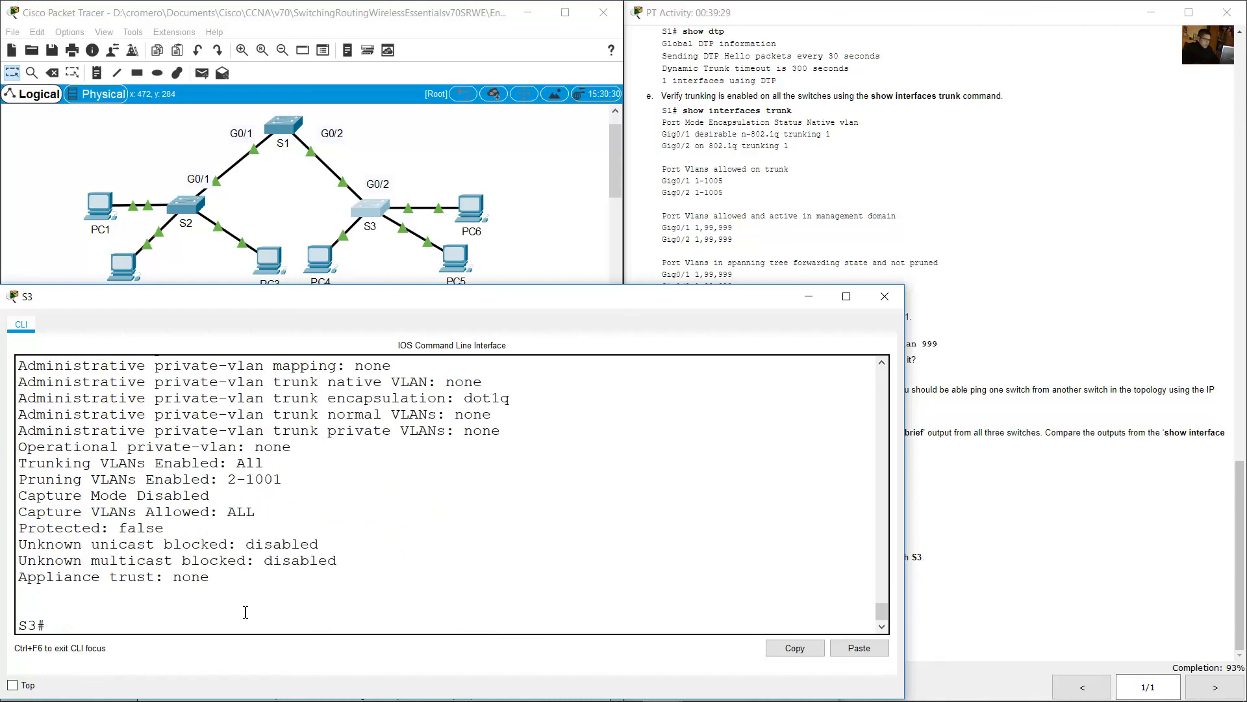
key("Up")
key("Up")
key("Up")
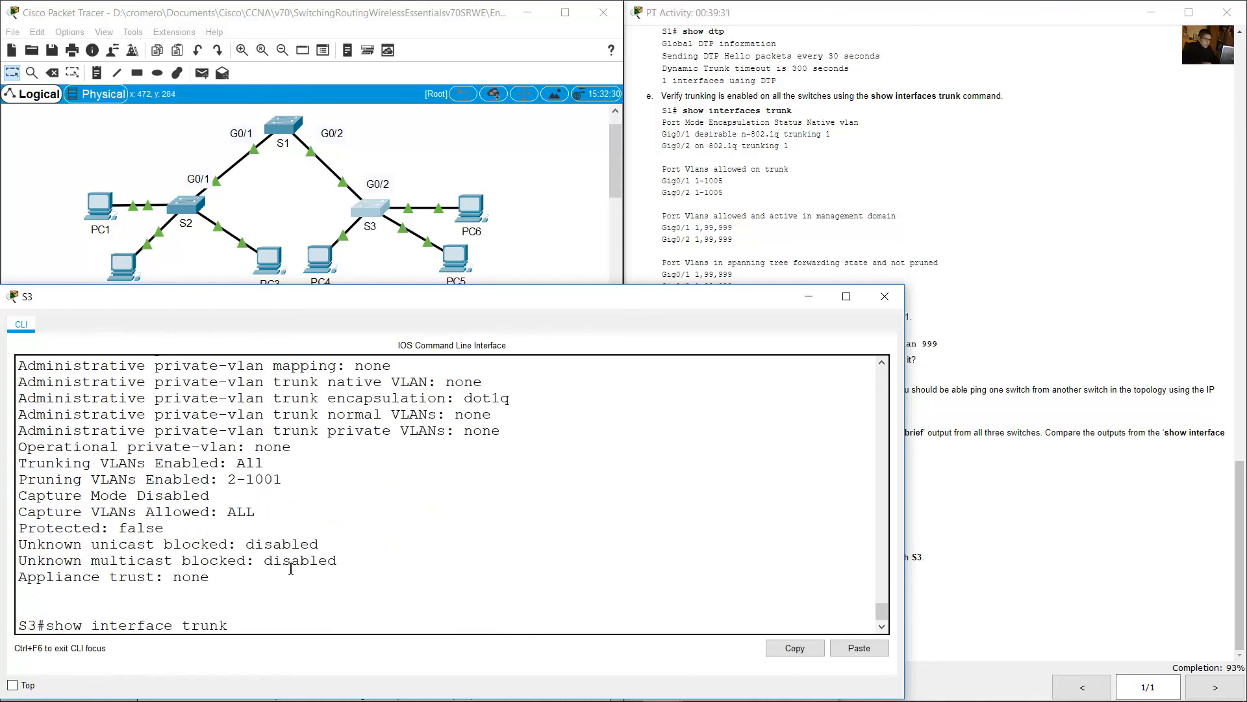
key("Return")
key("Up")
key("Up")
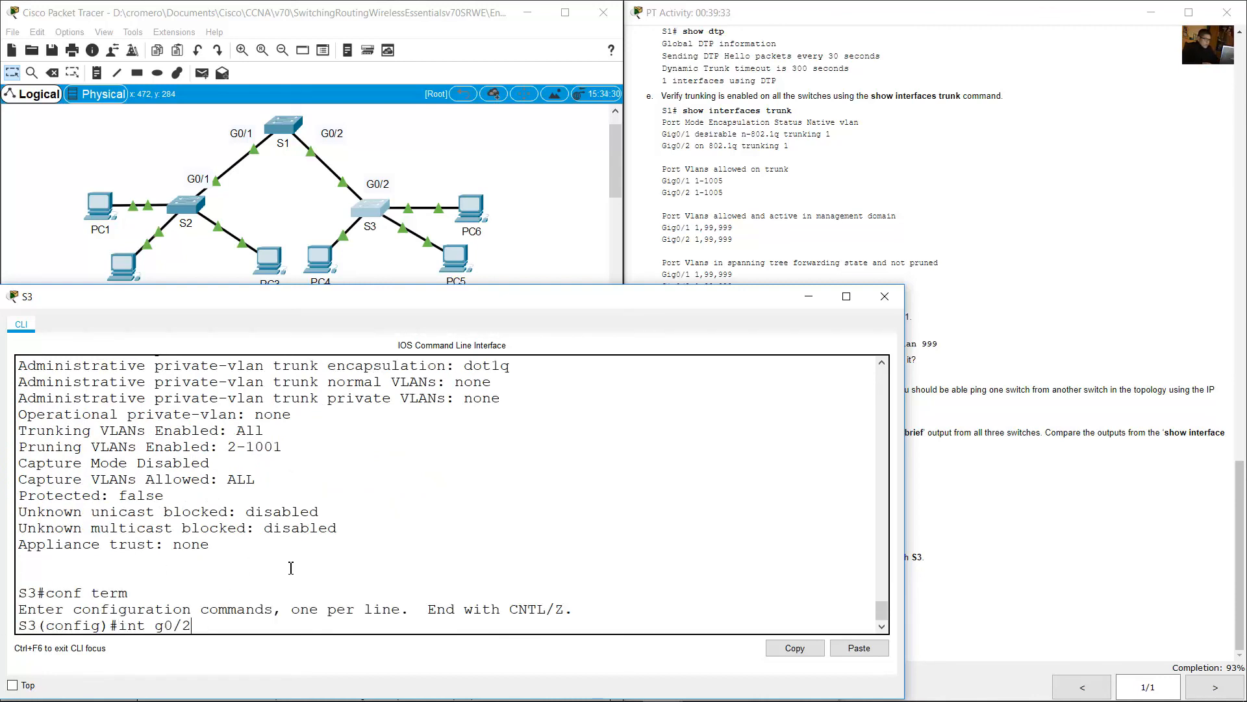
key("Return")
key("Up")
key("Up")
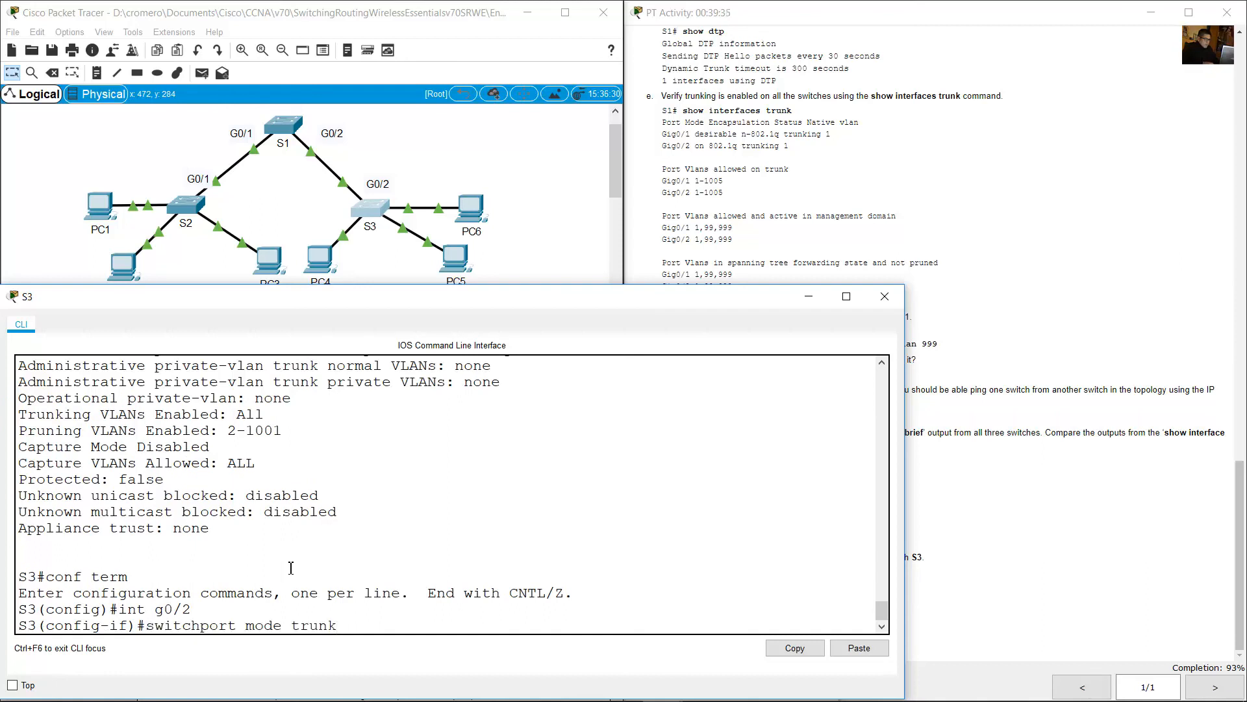
key("BackSpace")
key("BackSpace")
key("BackSpace")
key("BackSpace")
key("BackSpace")
key("BackSpace")
key("BackSpace")
key("BackSpace")
type("nonegotiate")
key("Return")
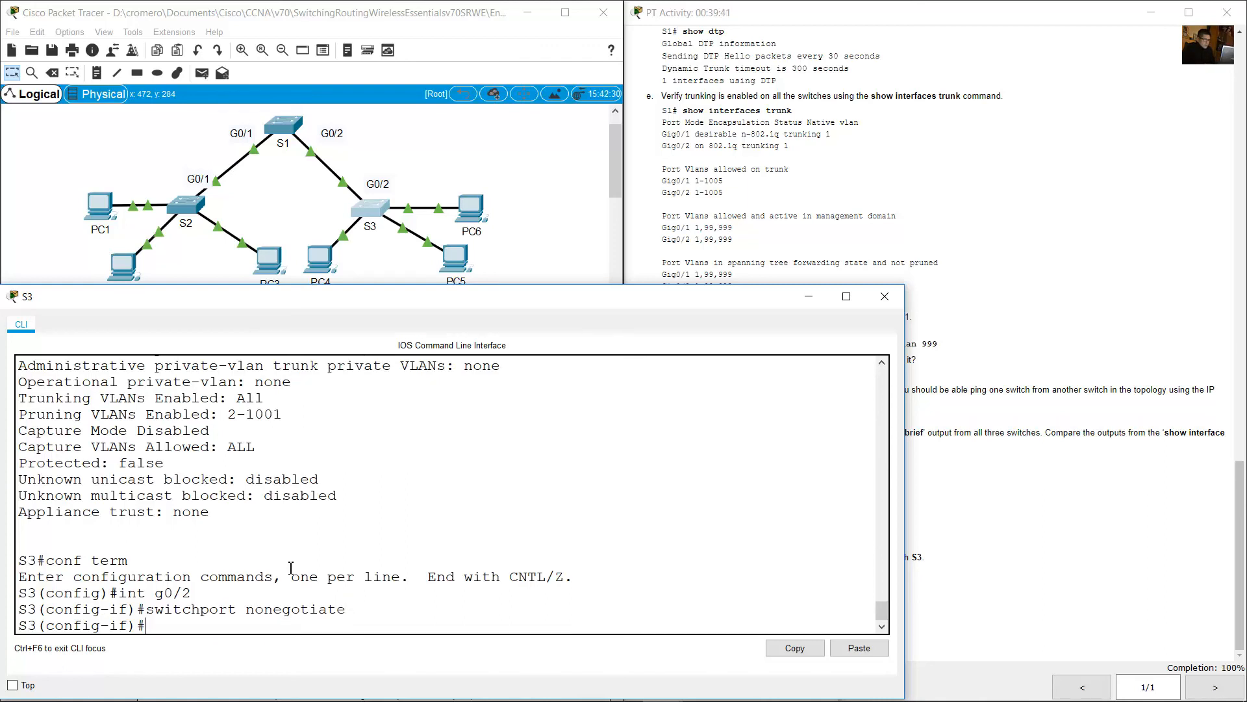
type("end")
key("Return")
Run "show interface g0/2 switchport" on S3 again, check the Negotiation of Trunking state, and put S3's command line aside
type("conf term")
key("Up")
key("Up")
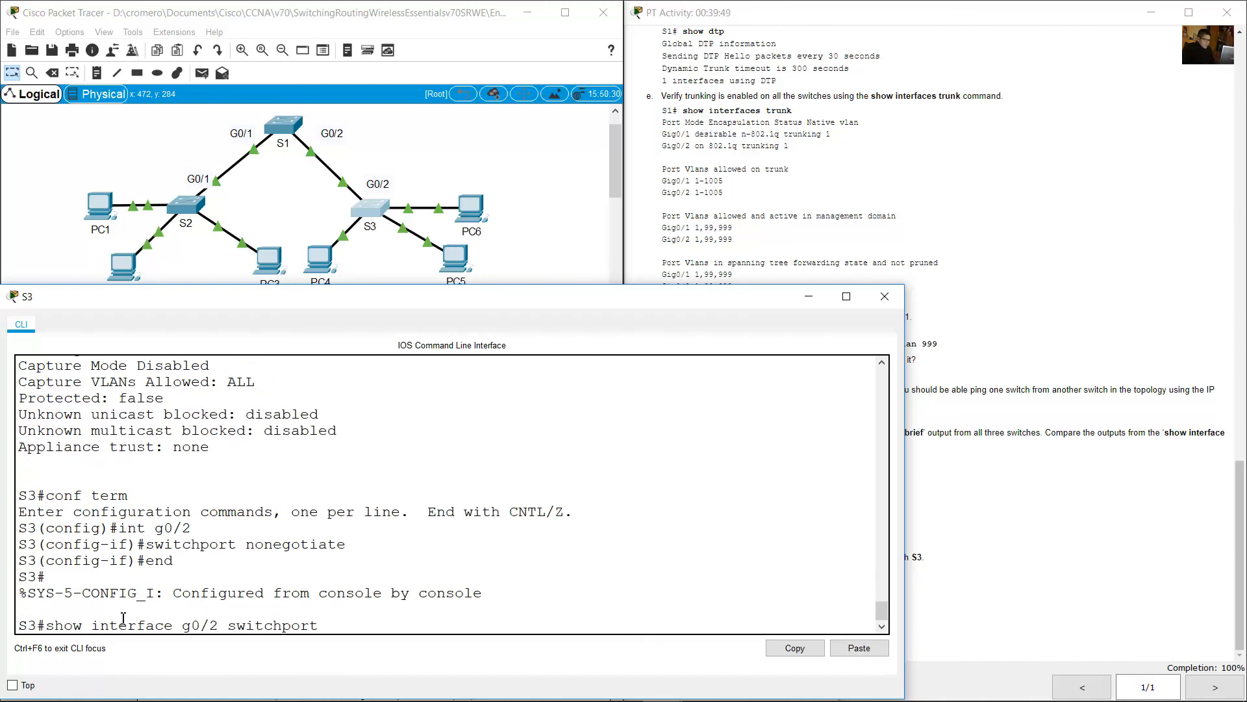
key("Return")
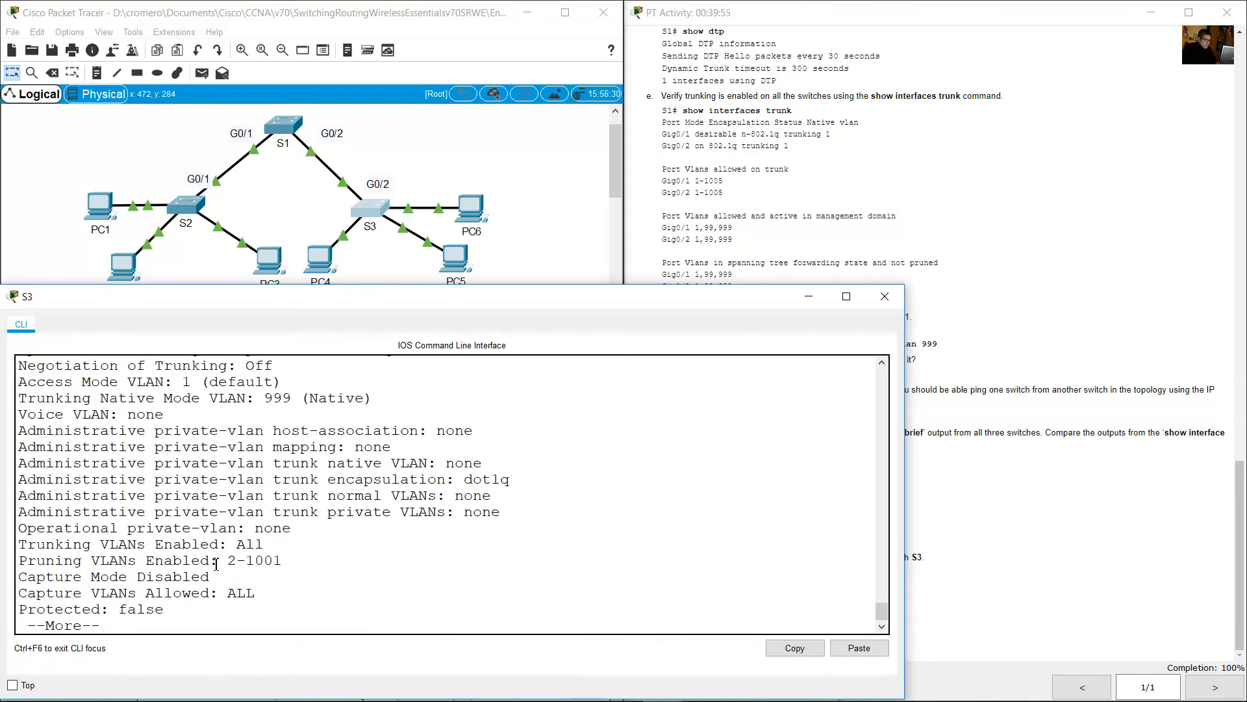
scroll(231, 529, "up", 1)
left_click_drag(24, 403, 281, 404)
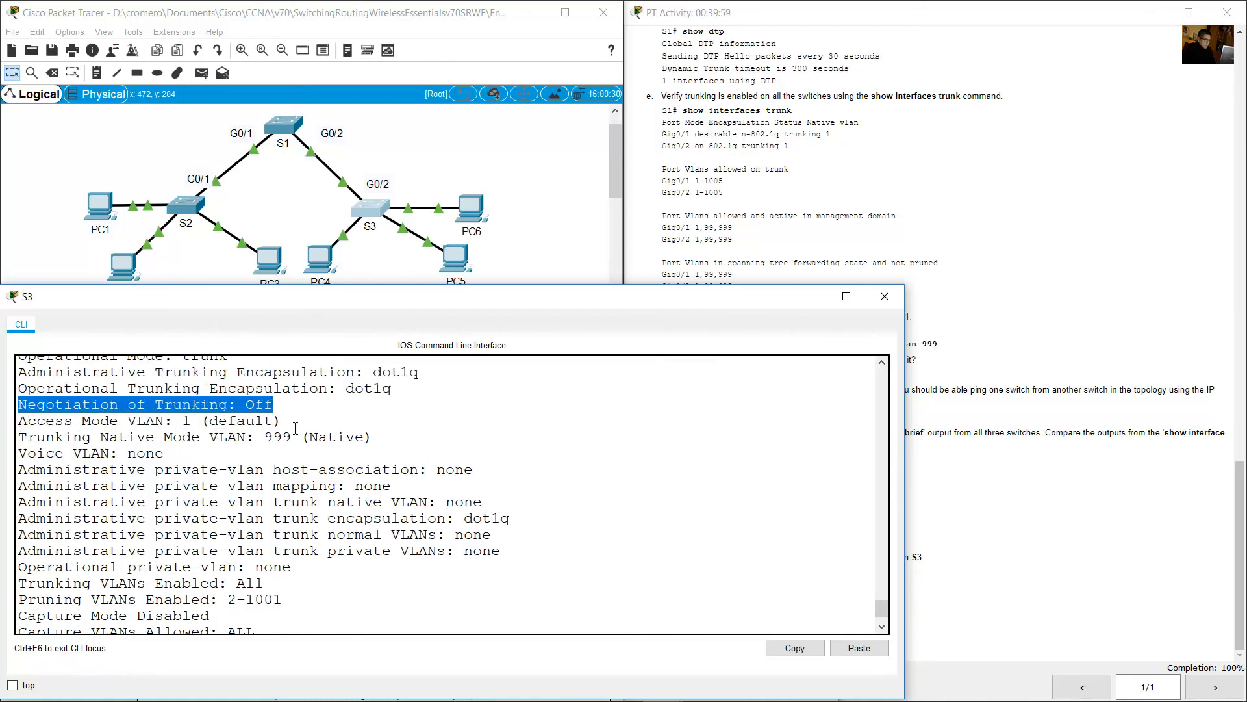
left_click(443, 535)
left_click(815, 300)
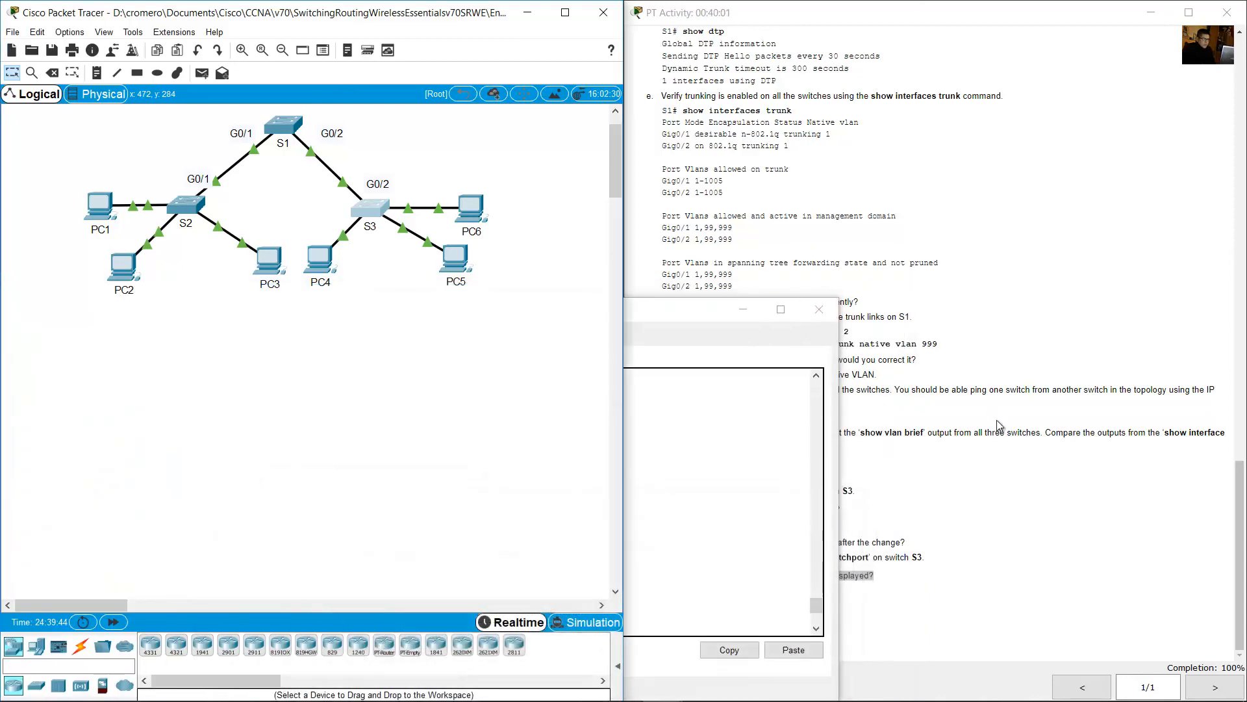
Read the activity's first end-to-end connectivity instruction and ping PC6 at 192.168.10.2 from PC1's command prompt
left_click(999, 426)
left_click_drag(676, 597, 836, 600)
left_click_drag(675, 613, 751, 619)
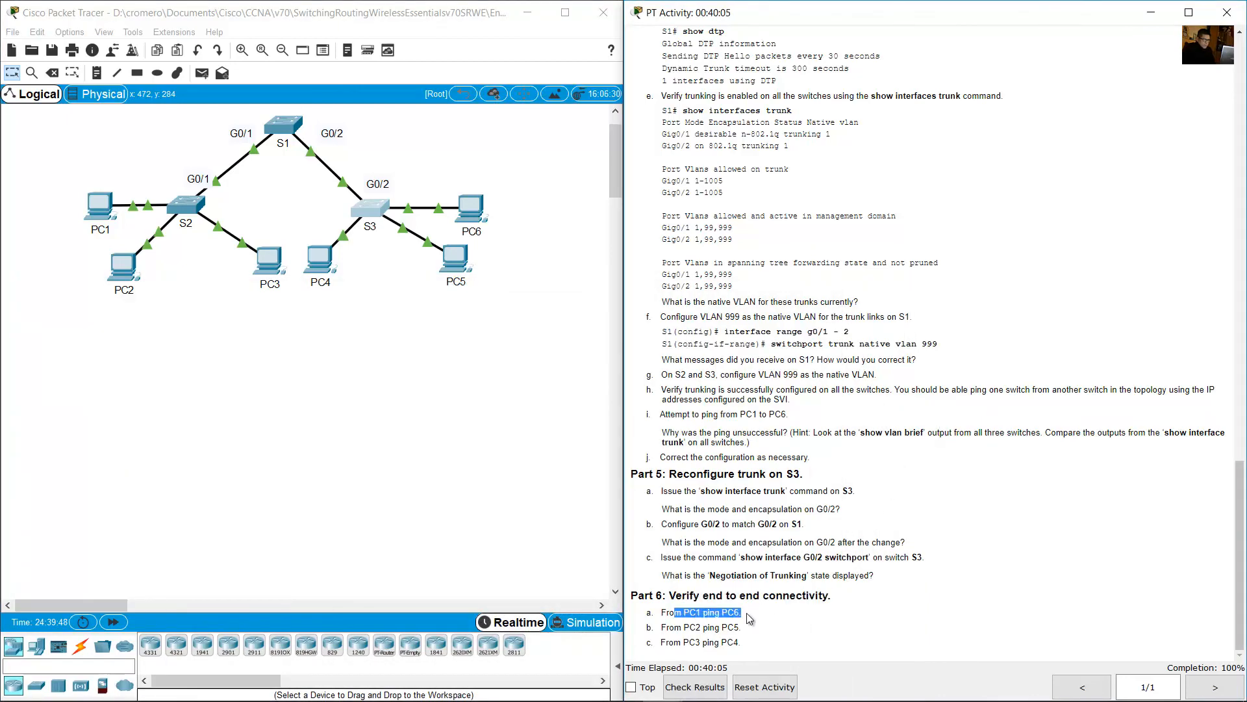
left_click(113, 214)
key("Up")
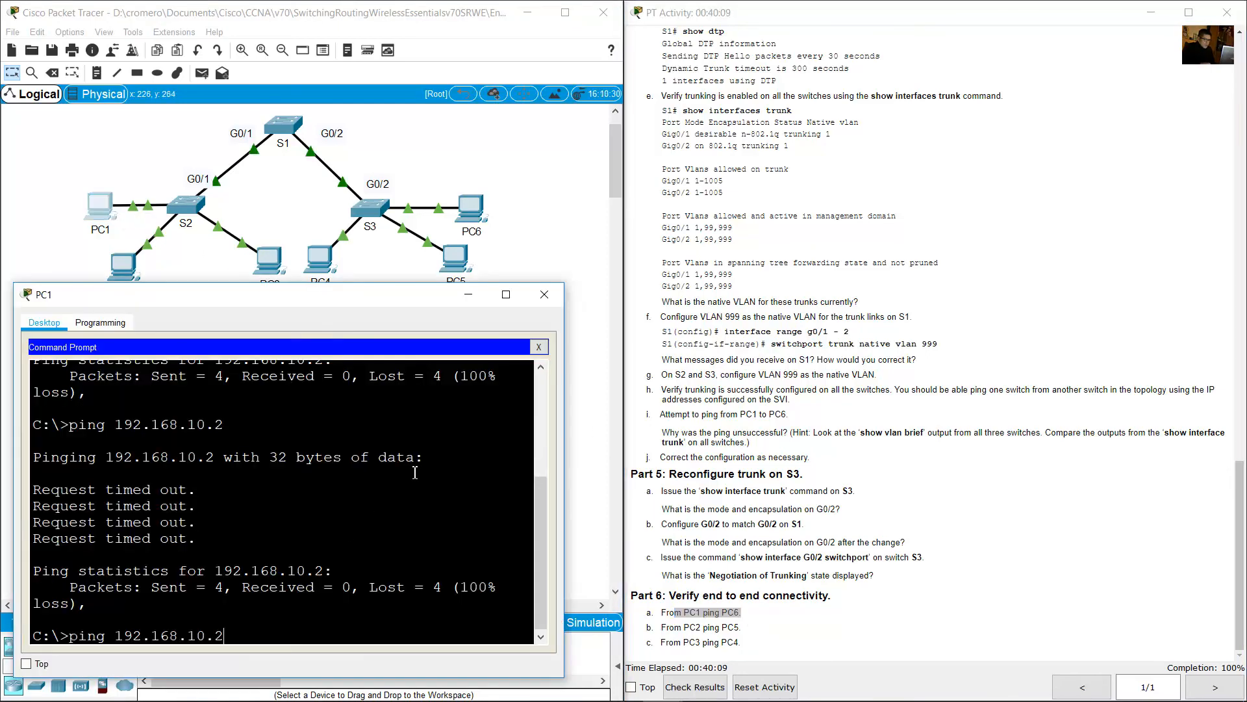
key("Return")
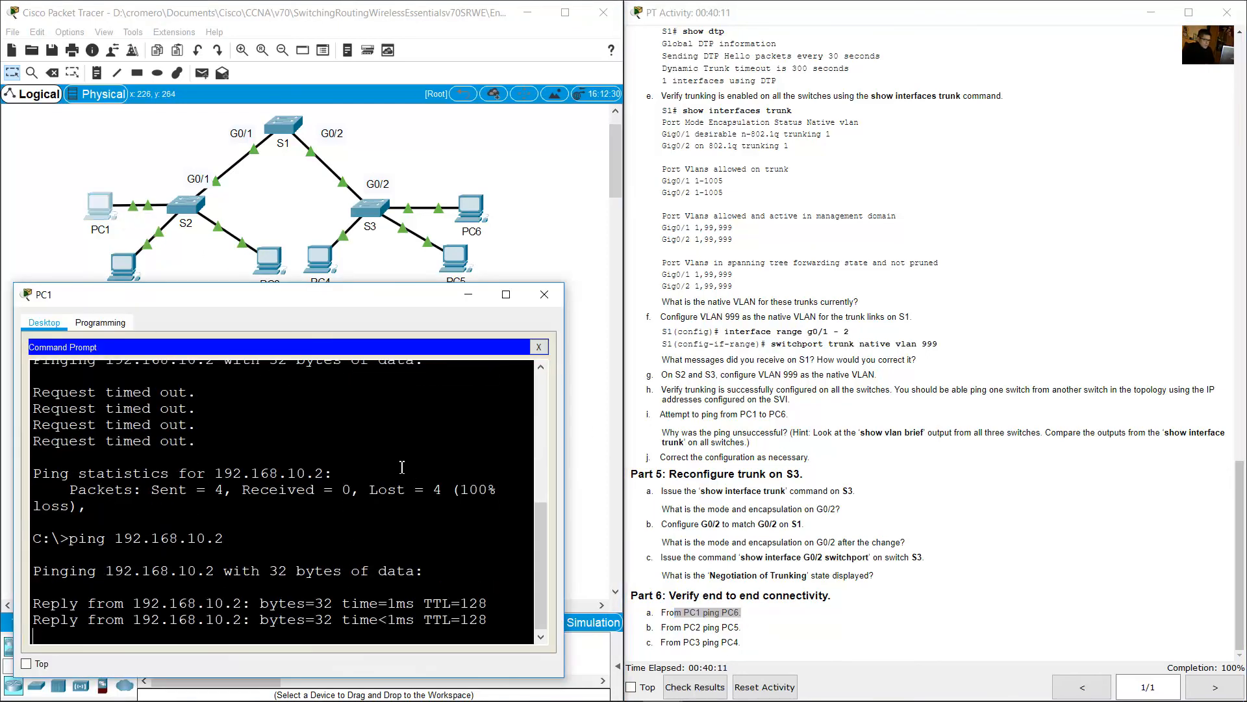
Read the PC2-to-PC5 instruction, open the command prompt on PC2 in an enlarged window and begin a ping command
mouse_move(674, 641)
left_mouse_down()
mouse_move(731, 629)
mouse_move(660, 629)
left_mouse_up()
left_click(563, 235)
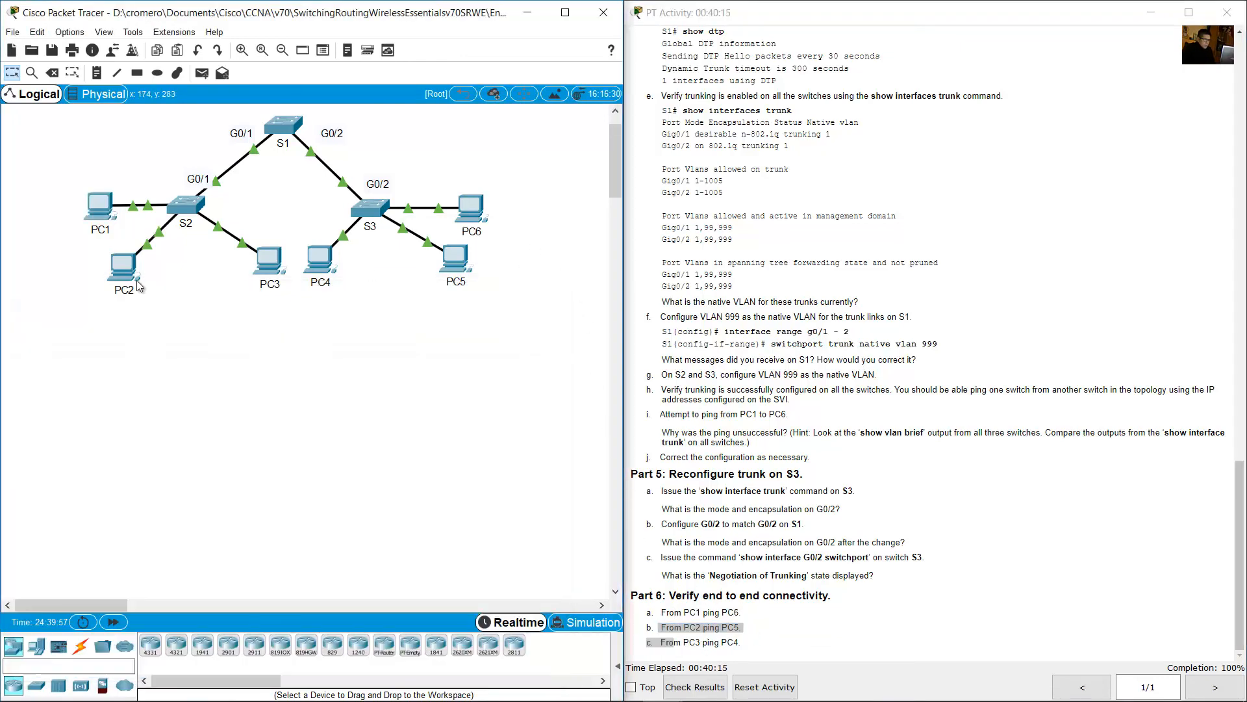
left_click(134, 274)
left_click(699, 240)
left_click_drag(616, 154, 222, 310)
left_click_drag(429, 363, 624, 408)
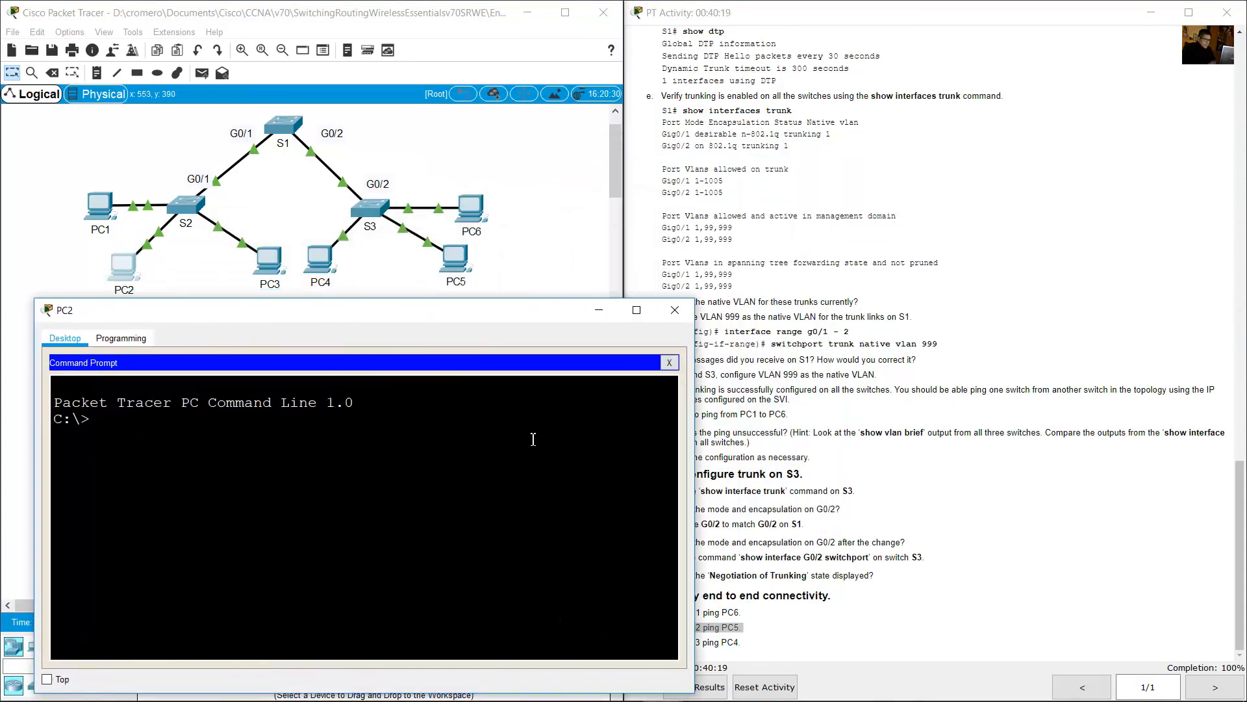
type("ping")
Look up the IP address in PC5's IP Configuration and close its window
left_click(674, 310)
left_click(455, 260)
left_click(501, 223)
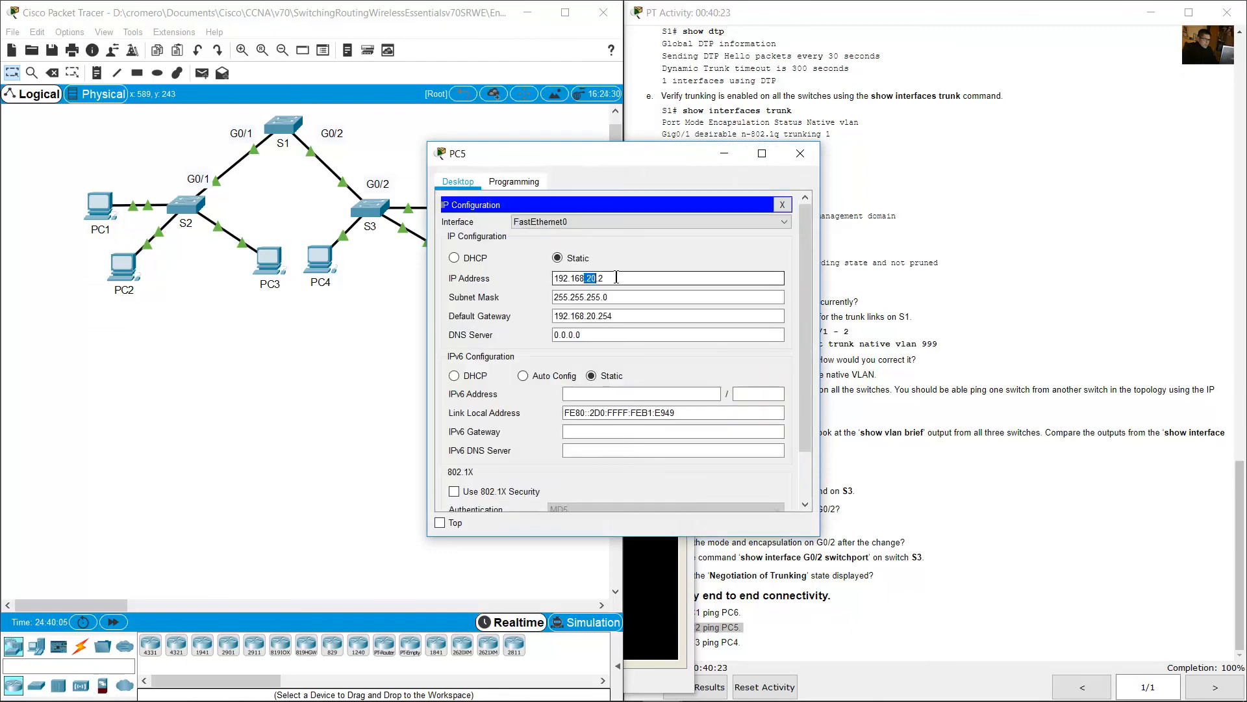
left_click(801, 154)
Complete the ping command on PC2 with PC5's address 192.168.20.2 and run it
left_click(145, 278)
left_click(316, 498)
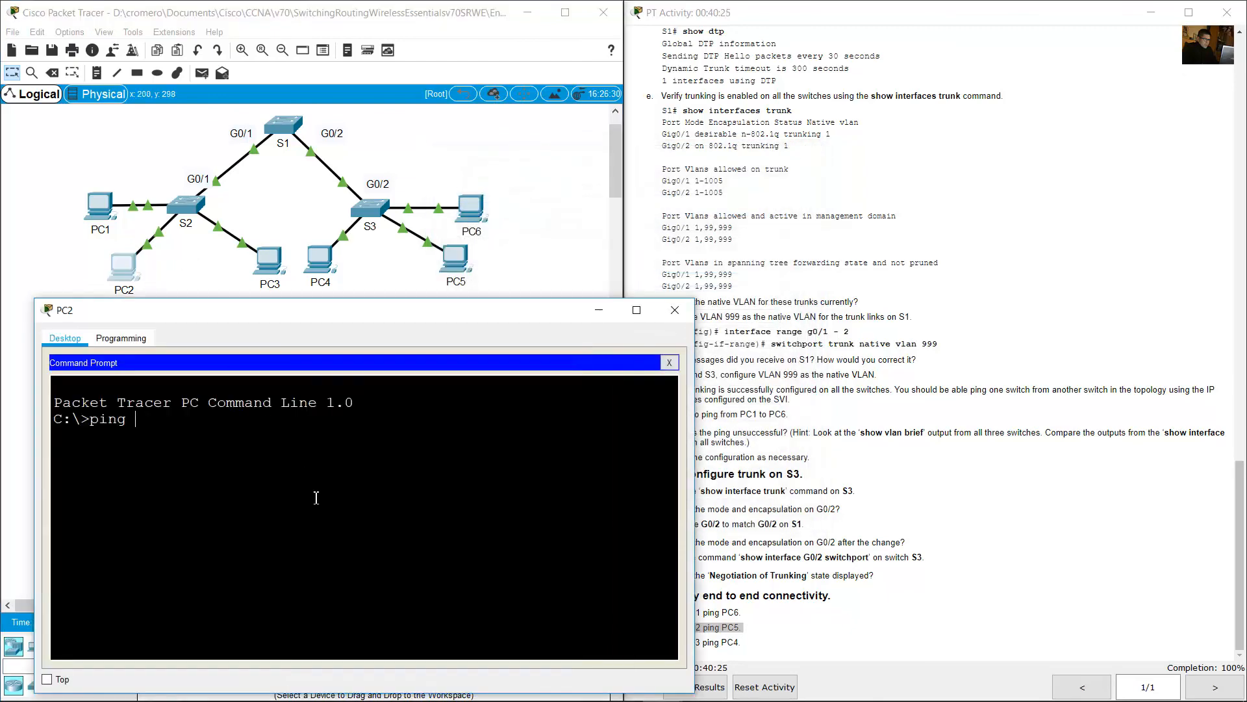
type("192.168.20.2")
key("Return")
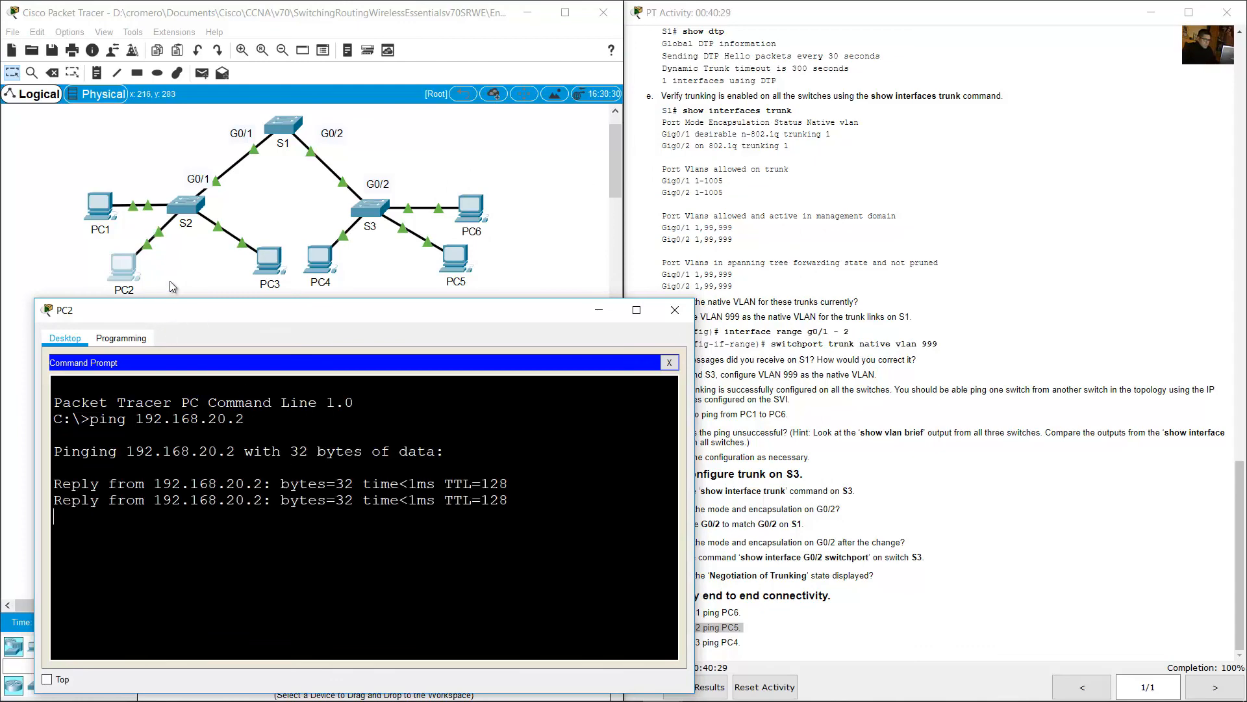
left_click(169, 281)
Read the PC3-to-PC4 instruction, open the command prompt on PC3 in a widened window and begin a ping command
left_click(272, 265)
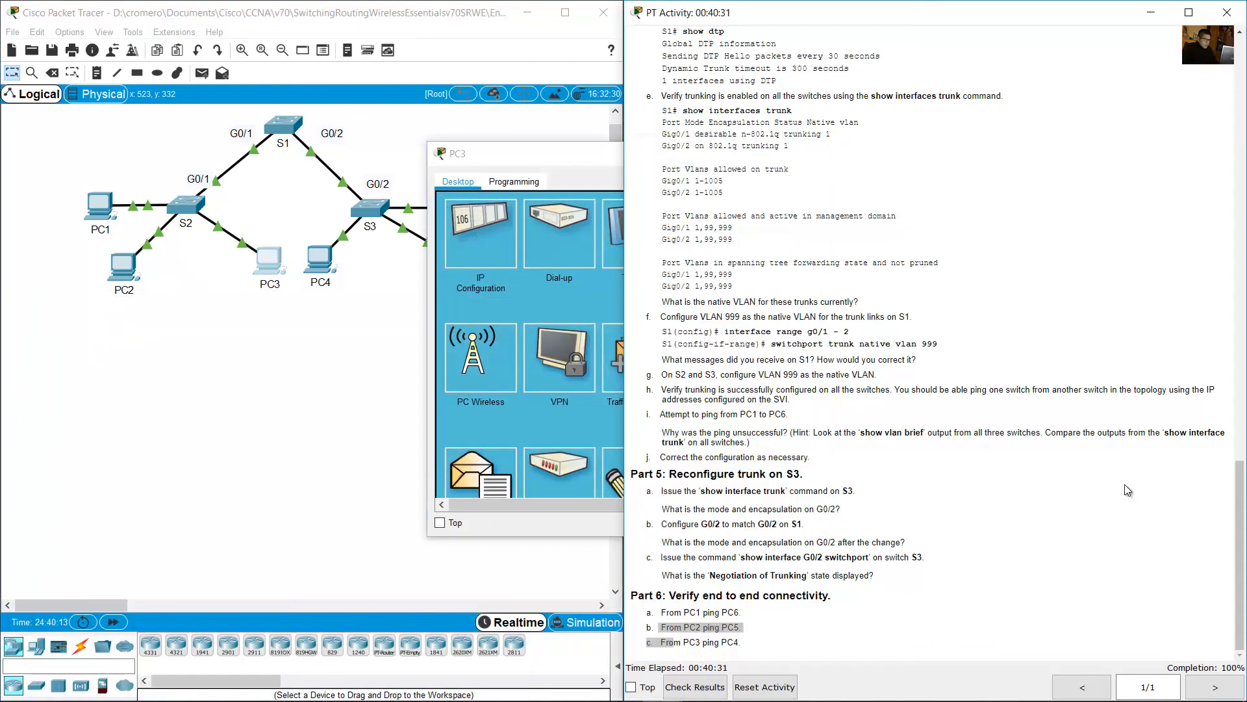
left_click_drag(682, 643, 741, 642)
left_click(303, 330)
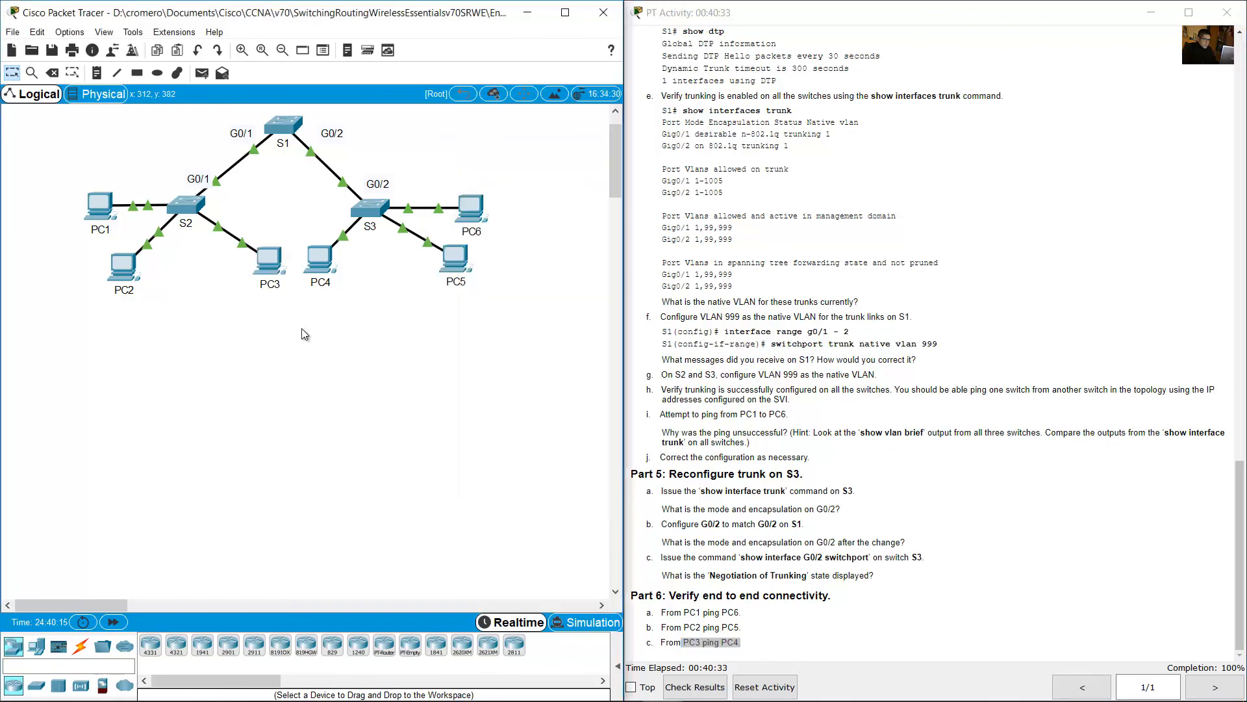
left_click(269, 261)
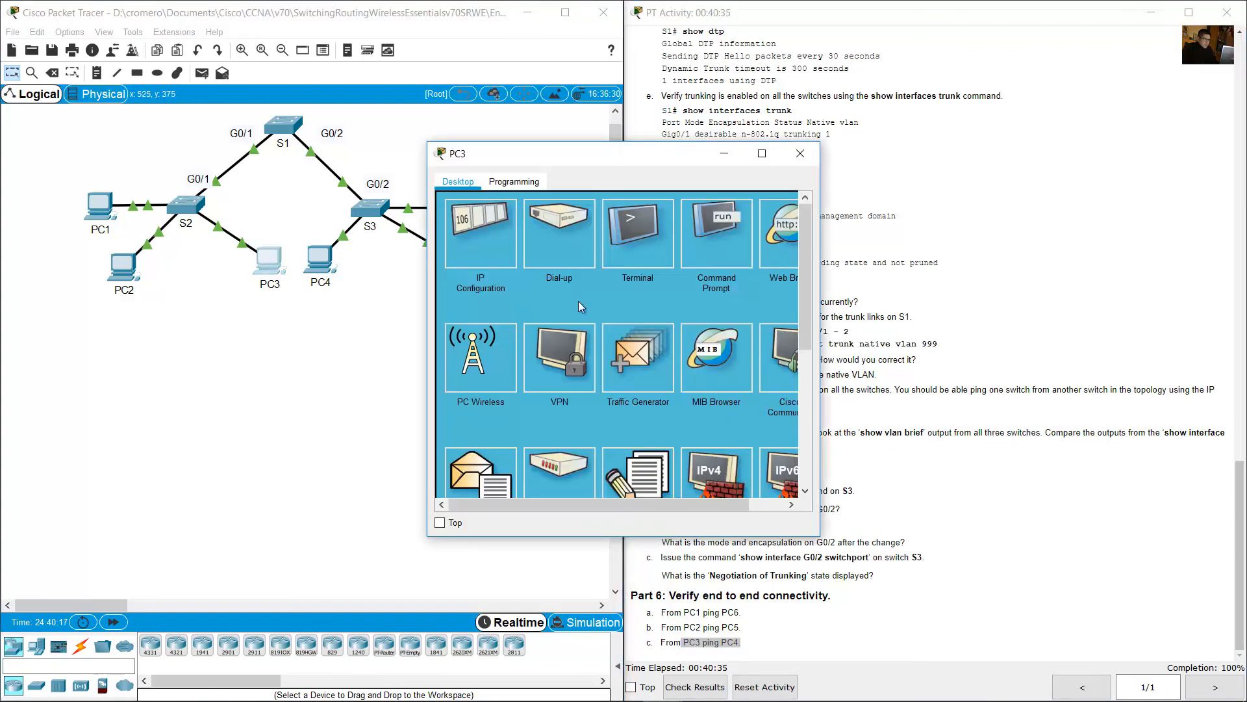
left_click(695, 254)
left_click_drag(660, 154, 835, 222)
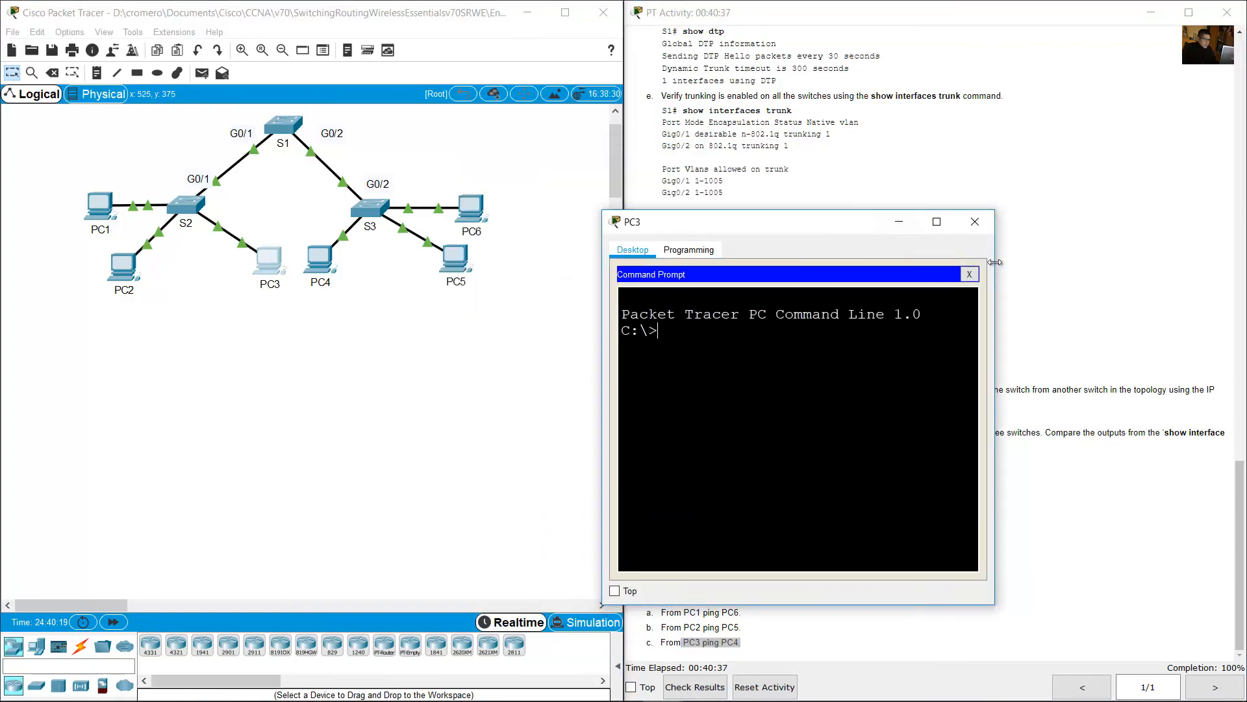
left_click(1105, 262)
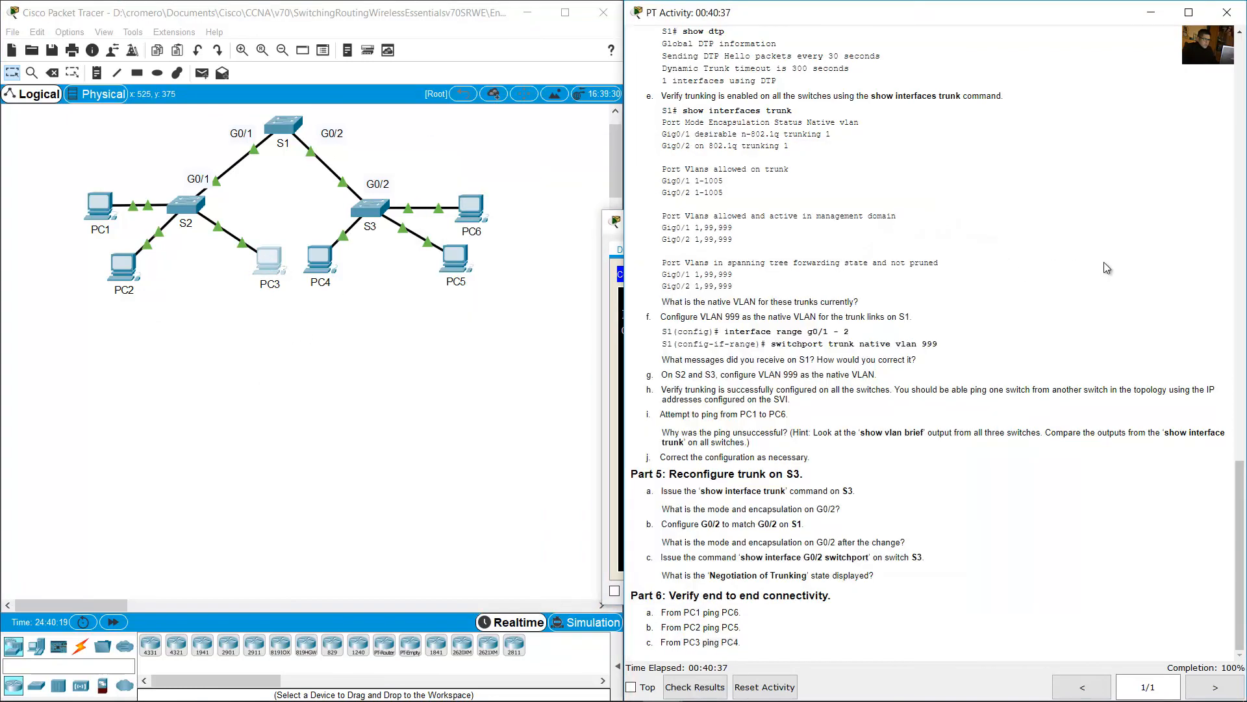
left_click(272, 262)
left_click_drag(996, 295, 1180, 295)
type("ping")
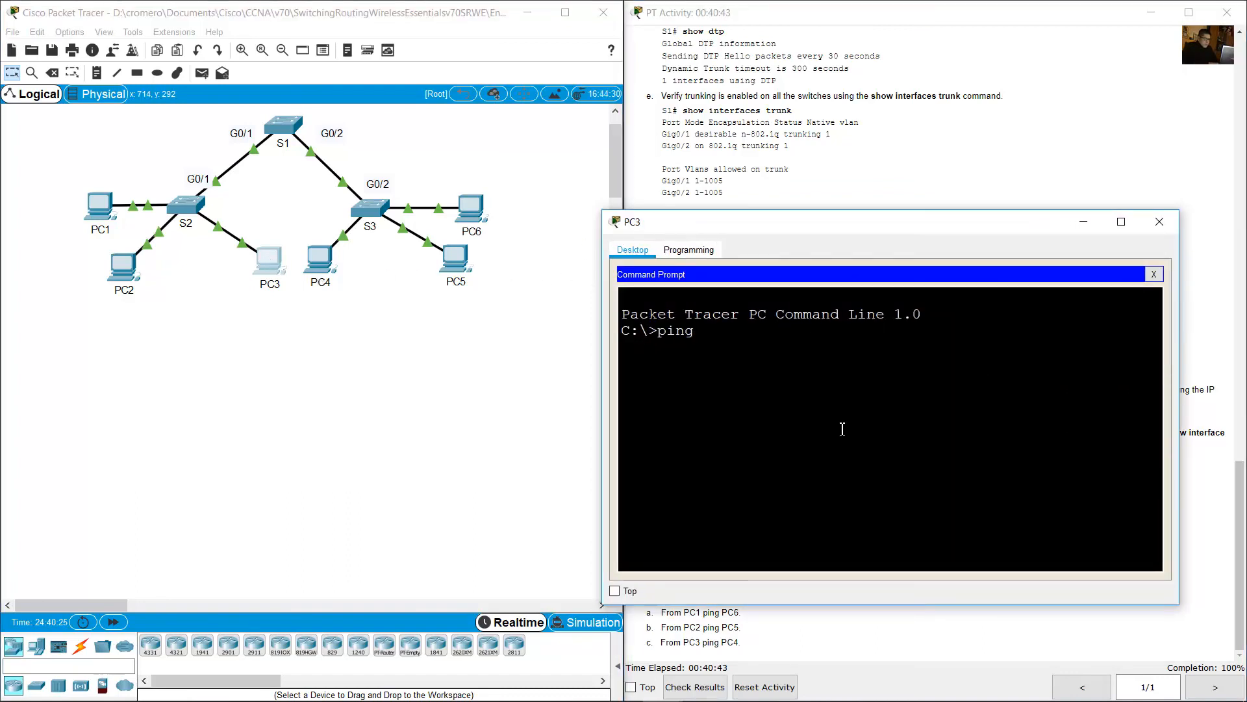
Look up the IP address in PC4's IP Configuration and close its window
left_click(318, 255)
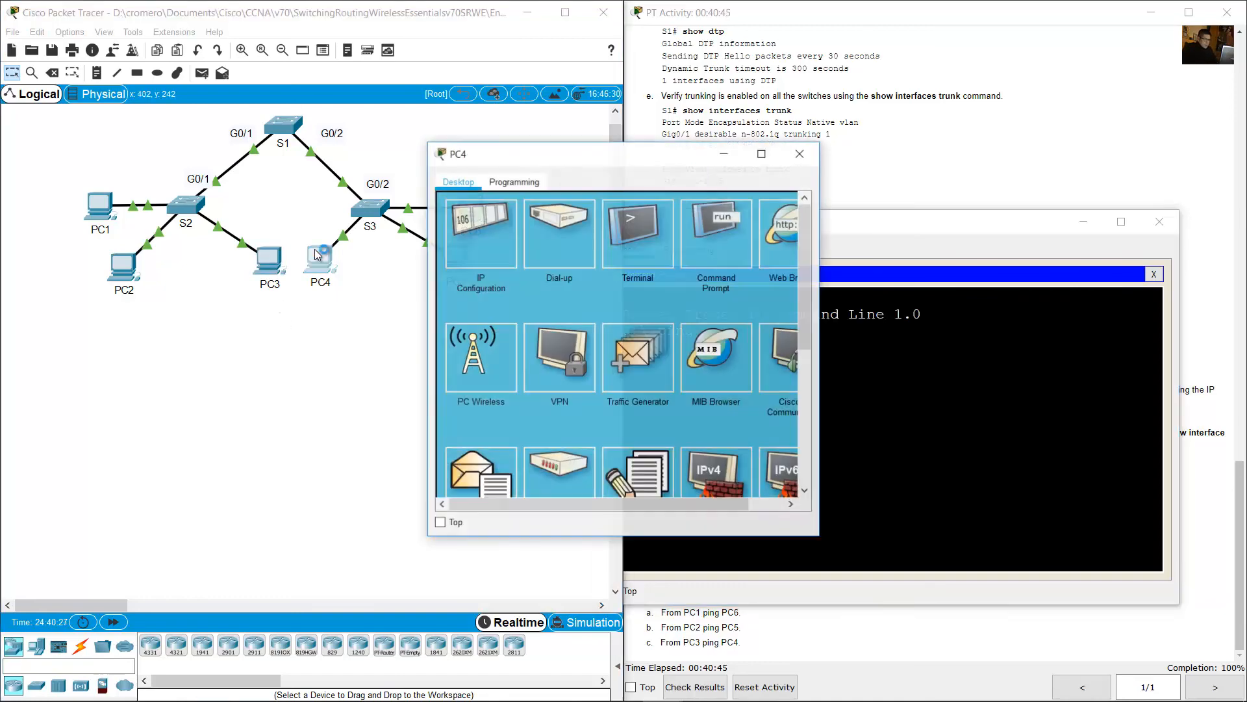
left_click(481, 234)
triple_click(650, 279)
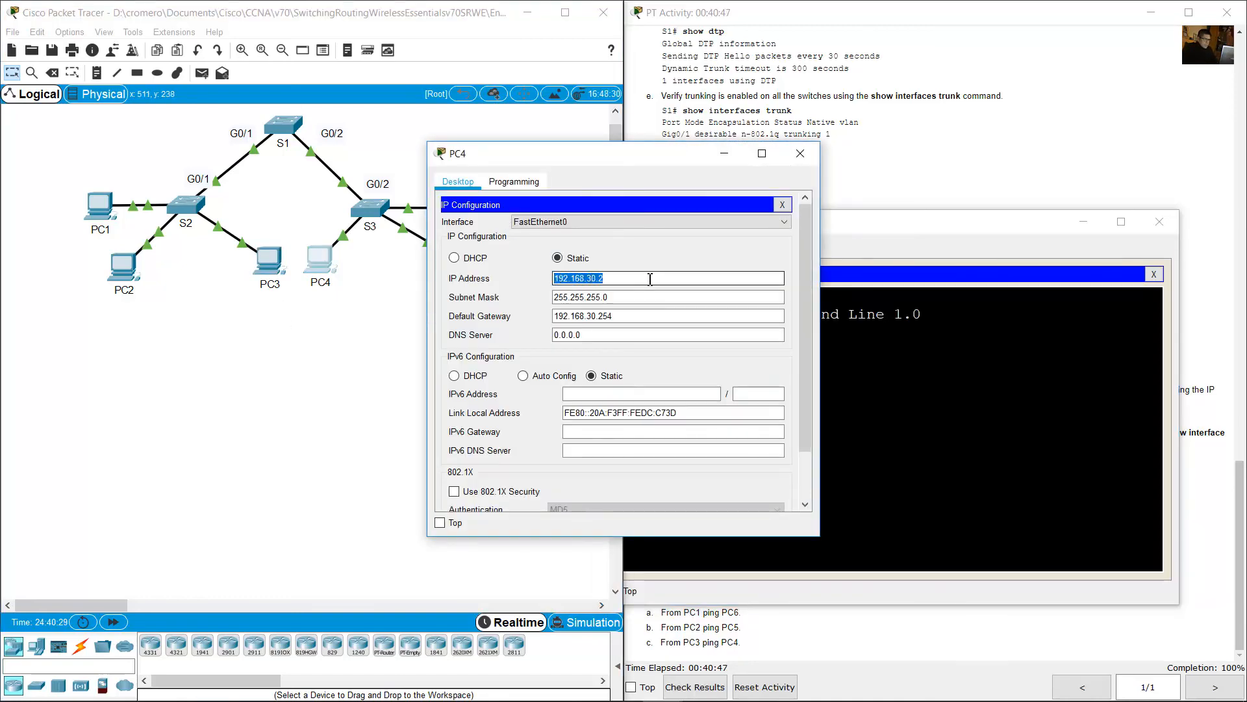
left_click(801, 154)
Ping PC4 at 192.168.30.2 from PC3's command prompt and return to the activity instructions
left_click(851, 382)
type("192")
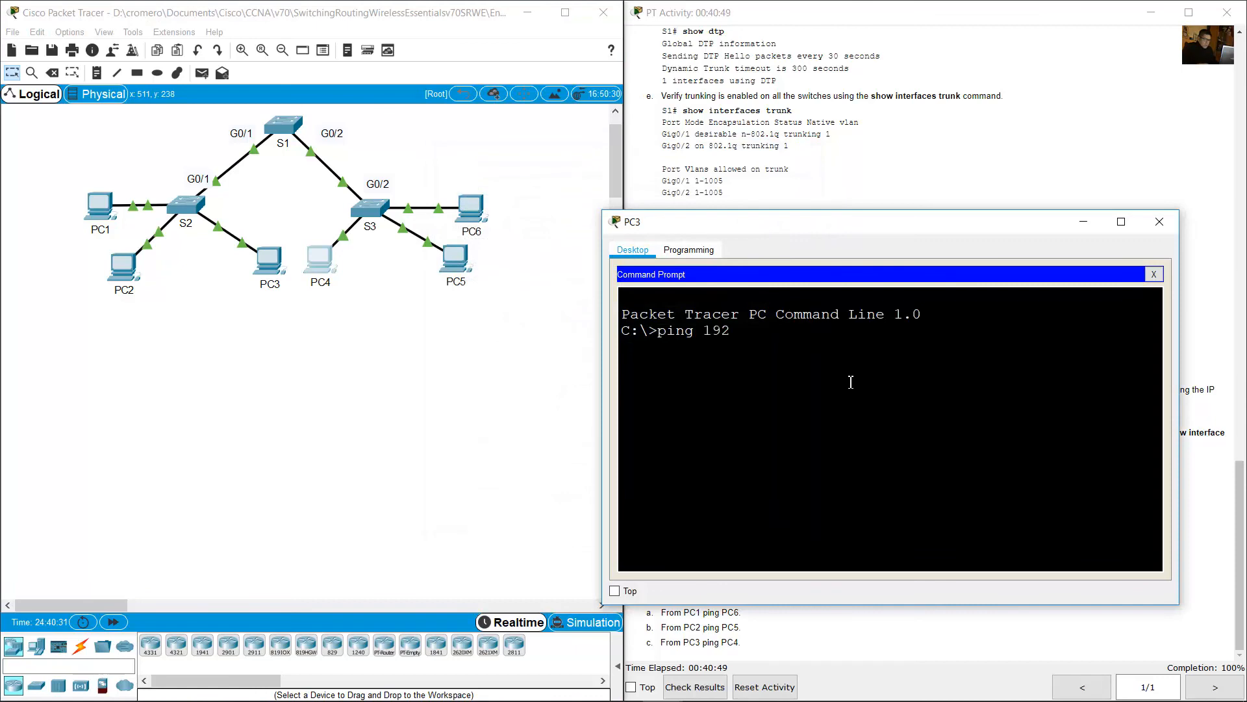
key("Return")
type(".16")
key("Up")
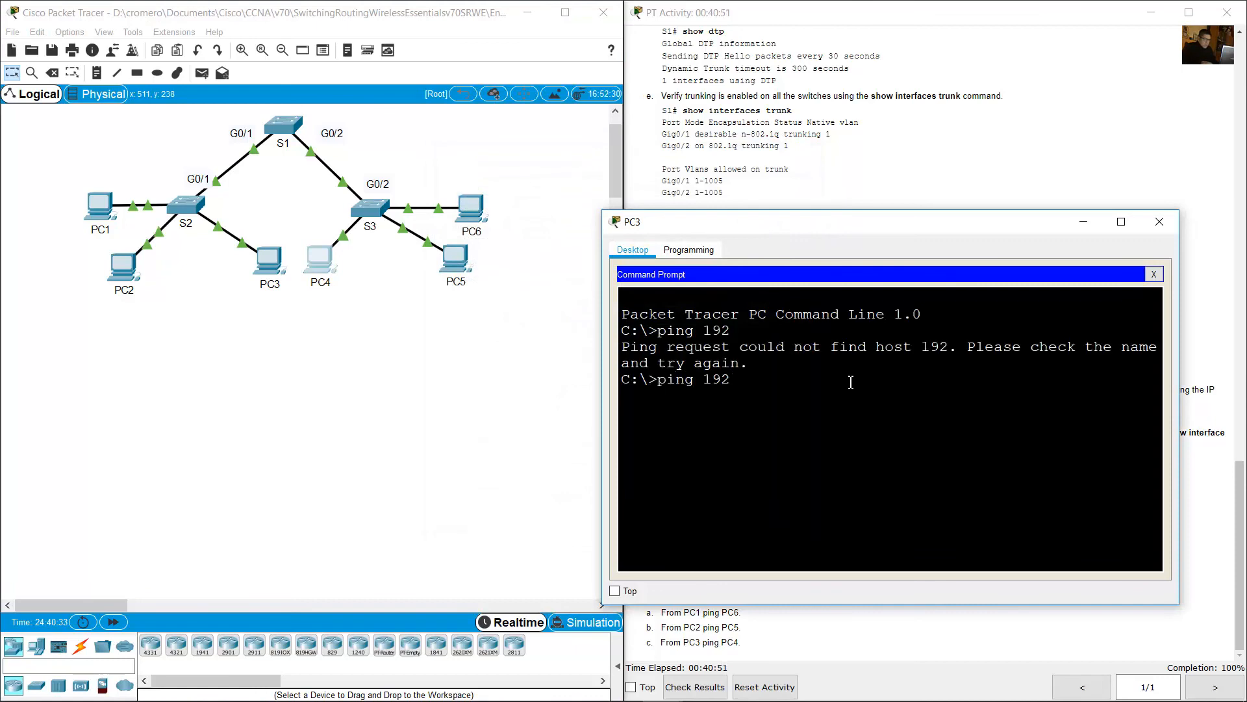
type(".168.130.2")
key("Return")
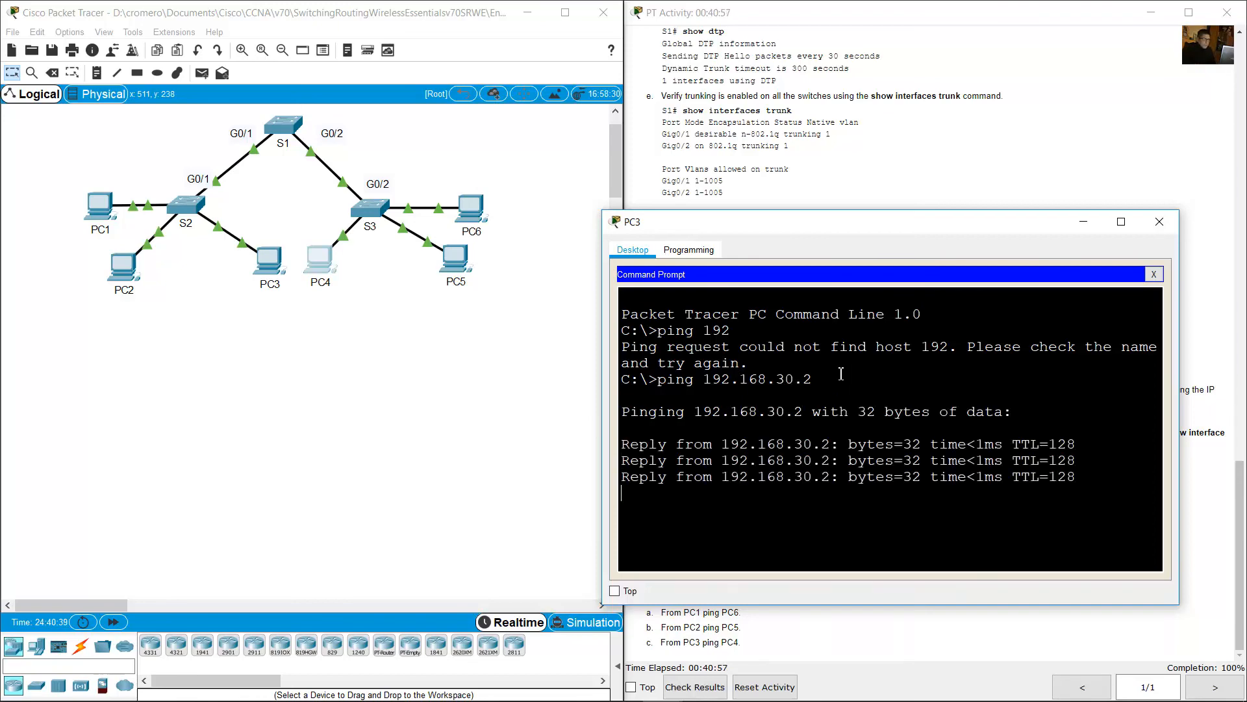
left_click(910, 150)
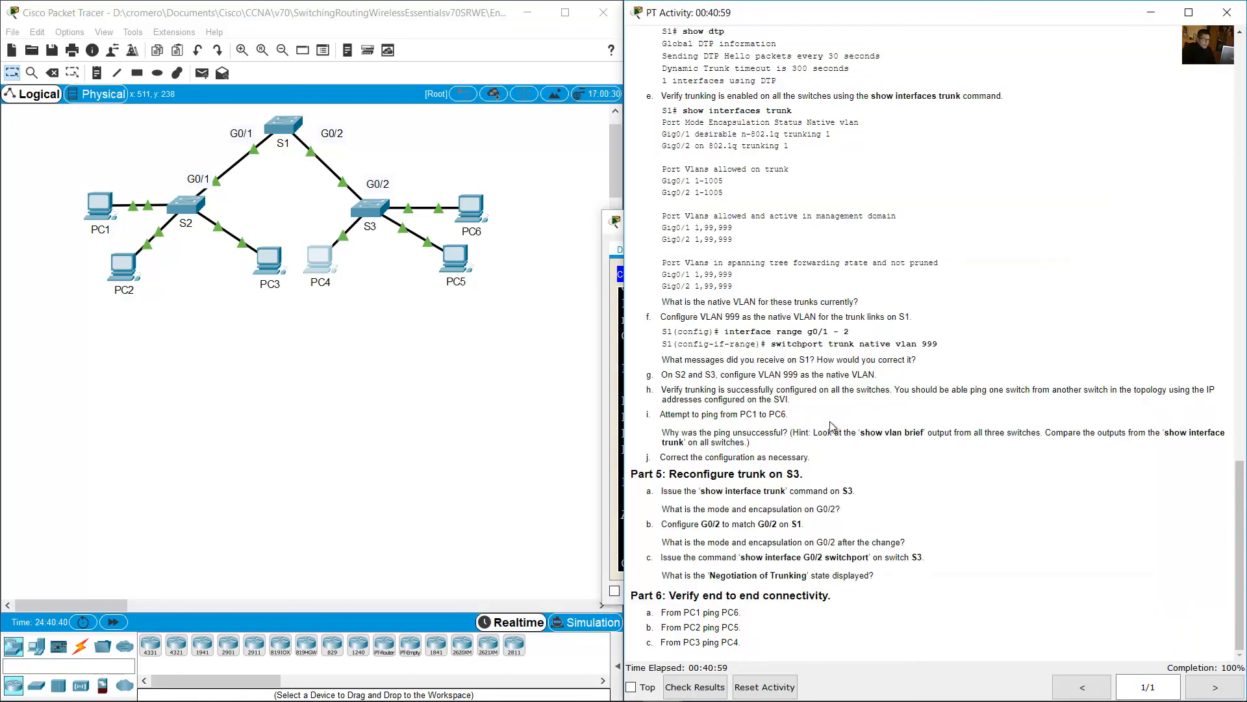